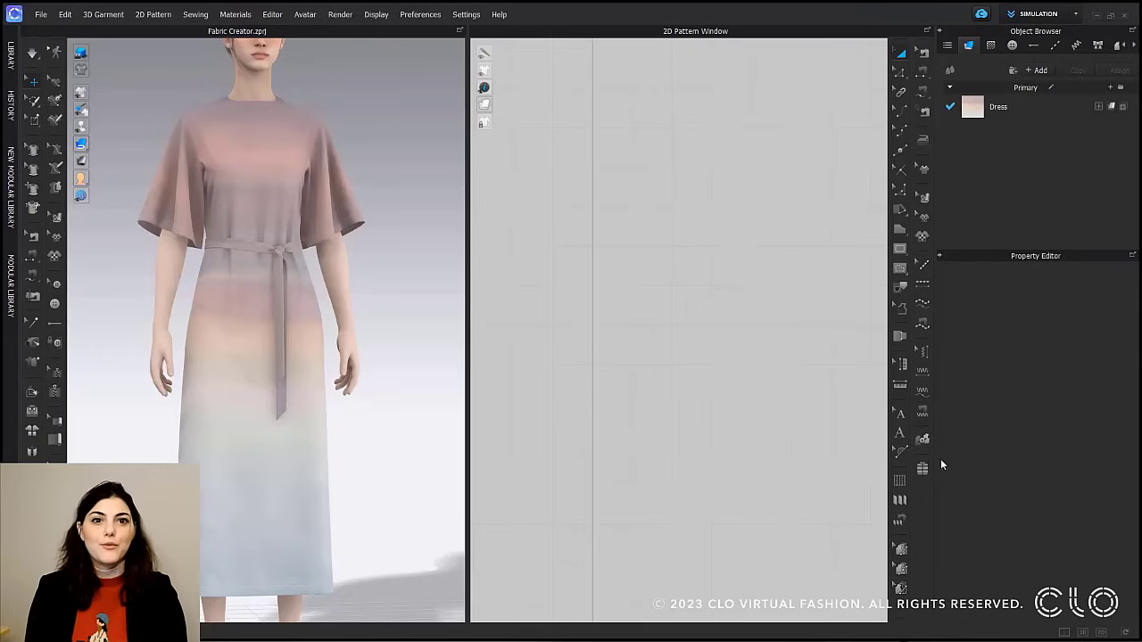
{"action": "left_click", "coordinate": [1036, 109]}
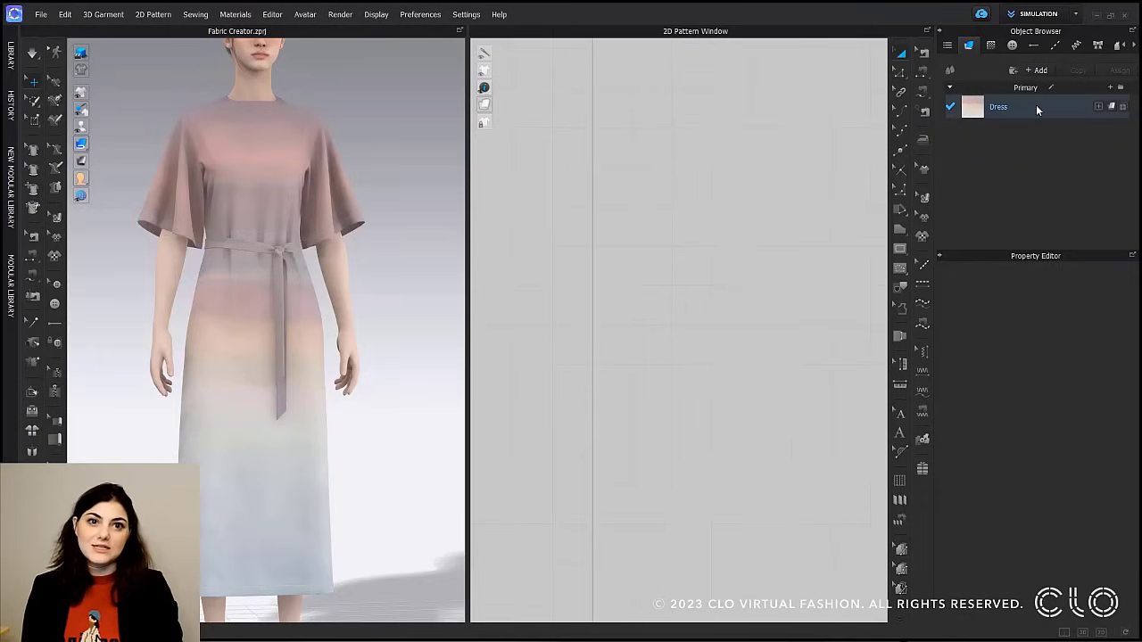
{"action": "right_click", "coordinate": [1036, 107]}
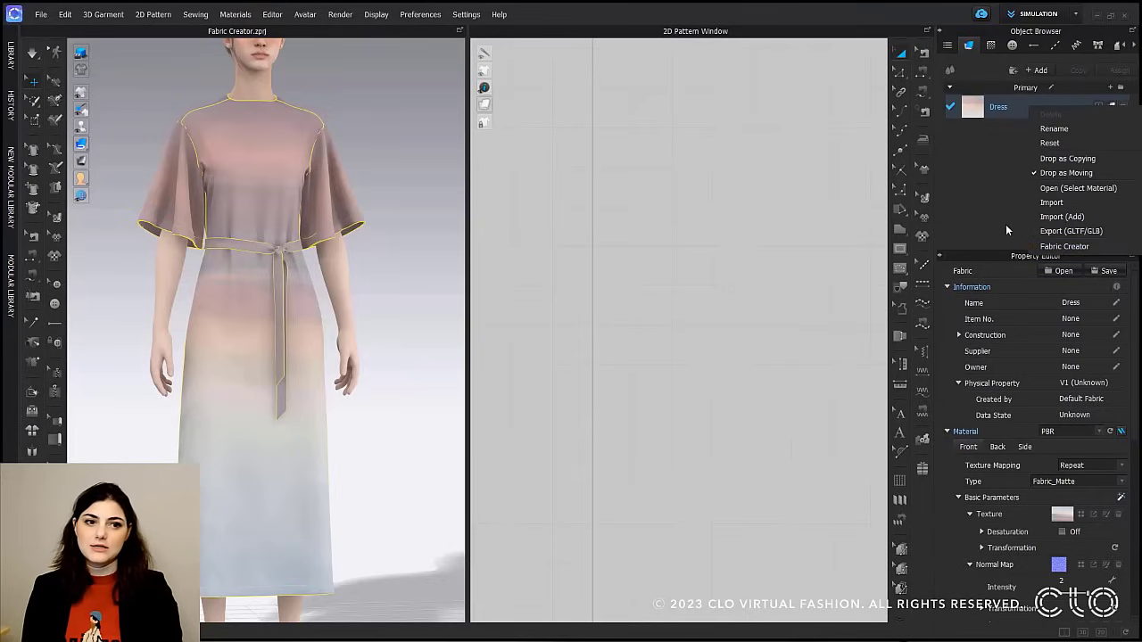
{"action": "left_click", "coordinate": [1028, 131]}
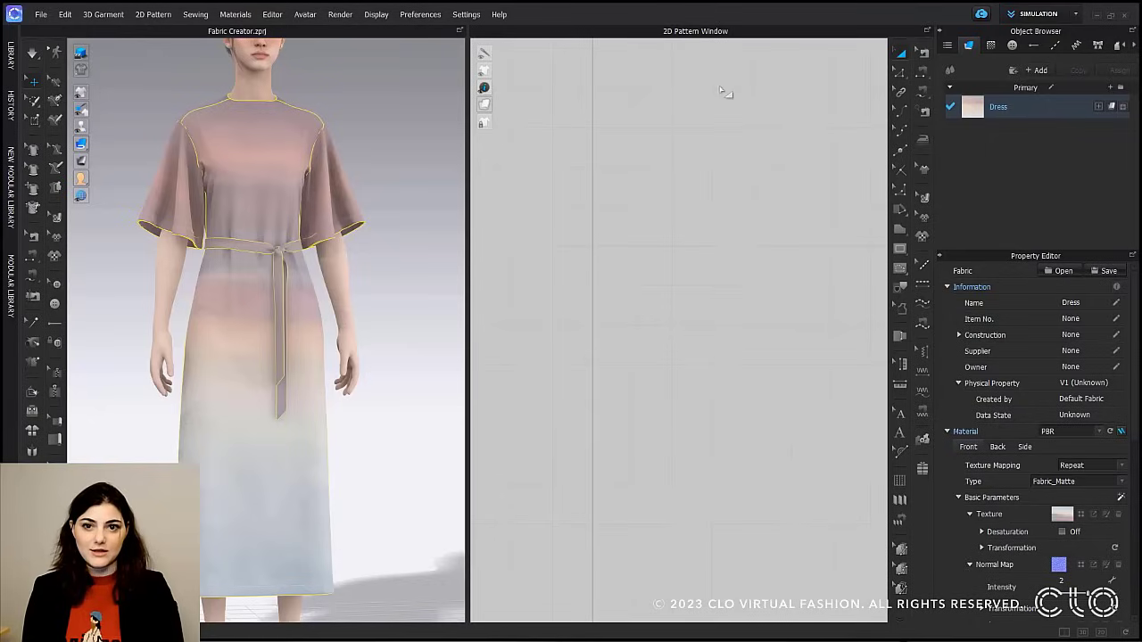
Open the Fabric Creator and select FABRIC 1 as the fabric to edit.
{"action": "left_click", "coordinate": [474, 65]}
{"action": "left_click", "coordinate": [275, 15]}
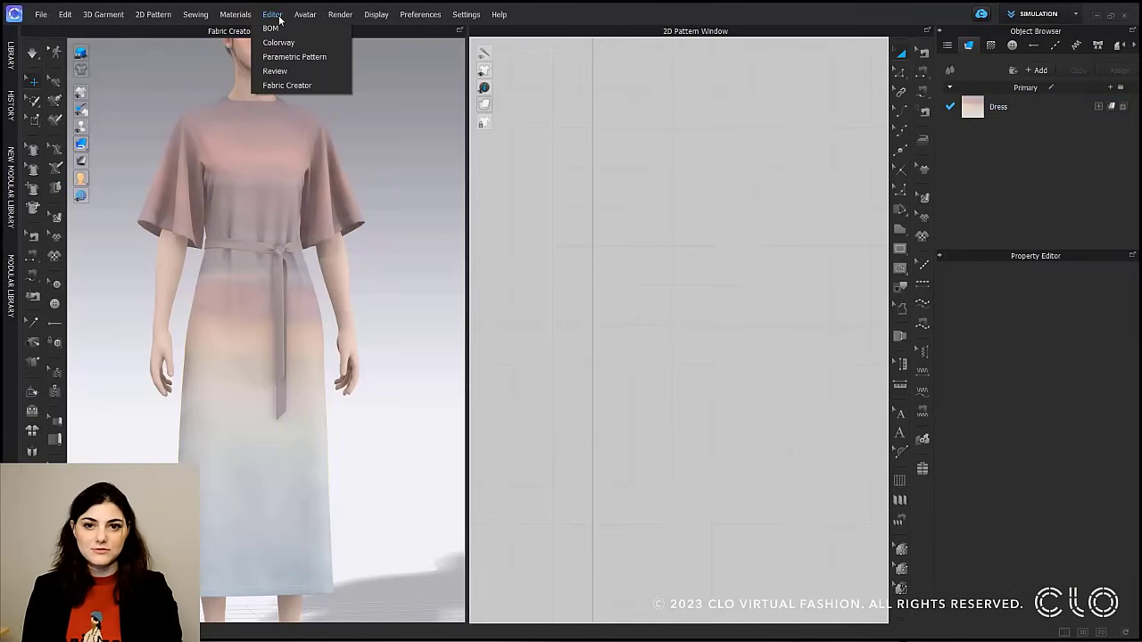
{"action": "left_click", "coordinate": [301, 83]}
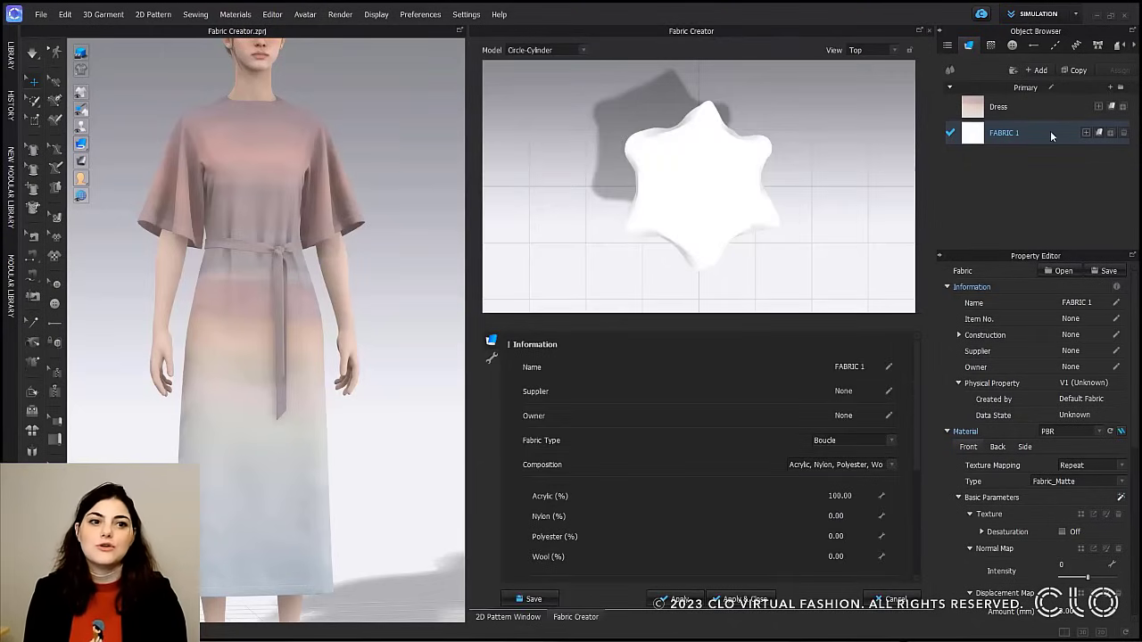
{"action": "left_click", "coordinate": [1044, 103]}
{"action": "left_click", "coordinate": [1043, 129]}
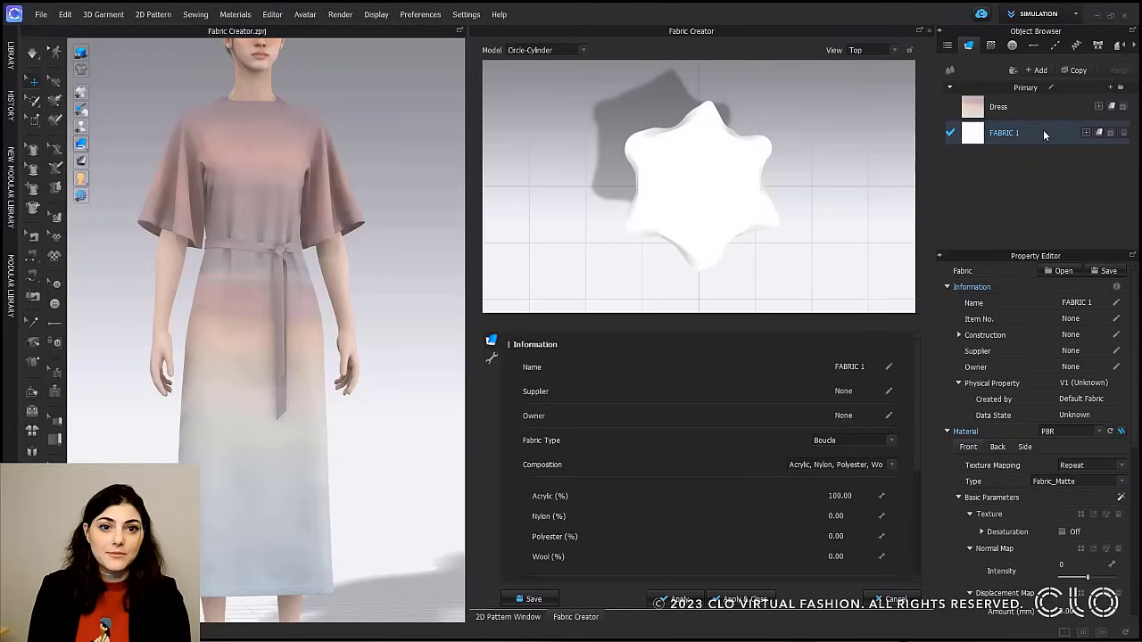
Fill in the fabric information with name New Dress, supplier CLO VR Fashion and owner 3D Designer.
{"action": "left_click", "coordinate": [865, 366]}
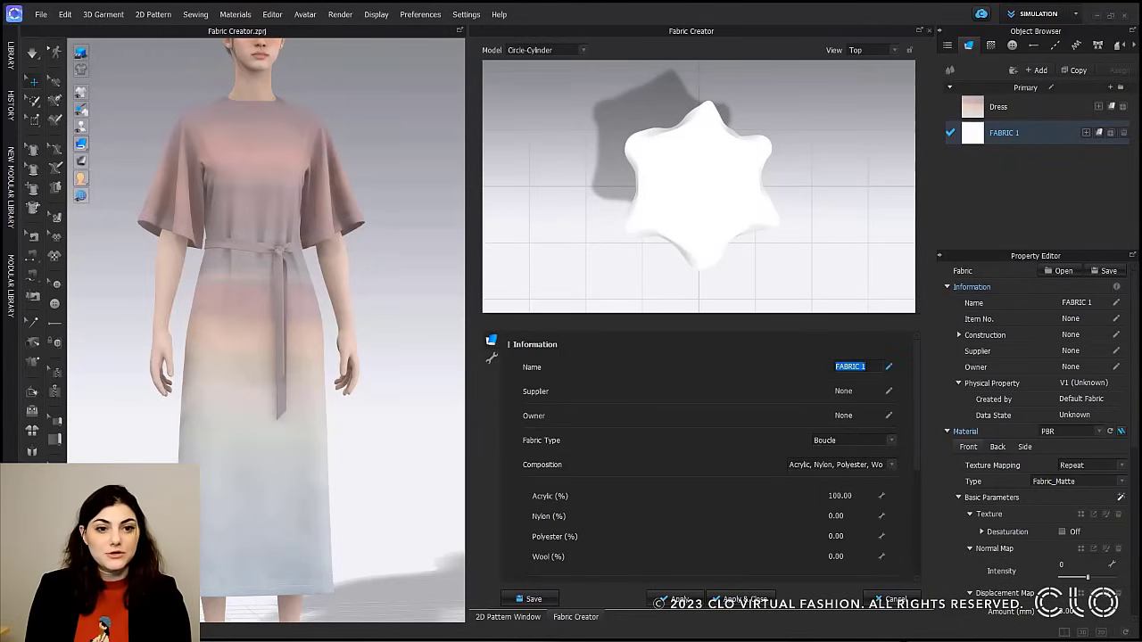
{"action": "type", "text": "New Dress"}
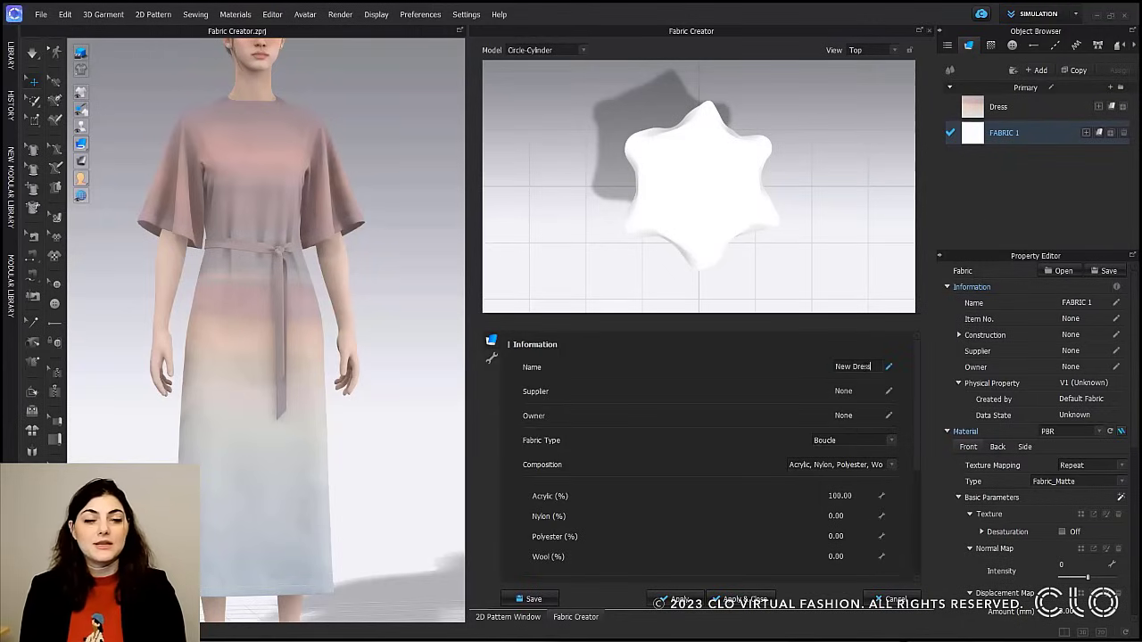
{"action": "left_click", "coordinate": [847, 393]}
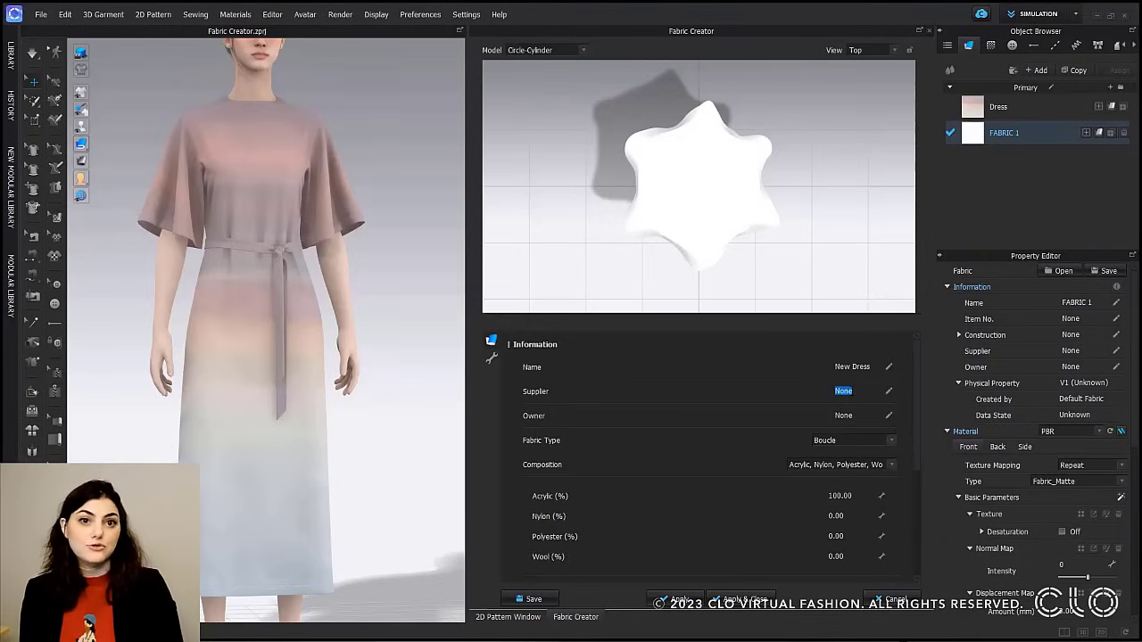
{"action": "type", "text": "CLO "}
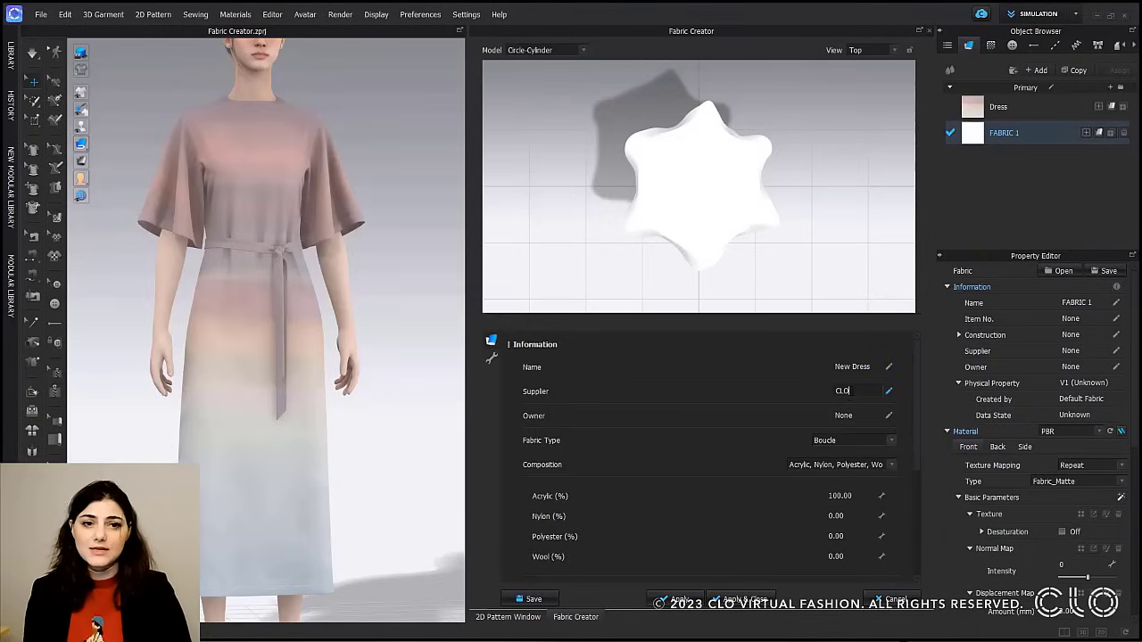
{"action": "type", "text": "VR"}
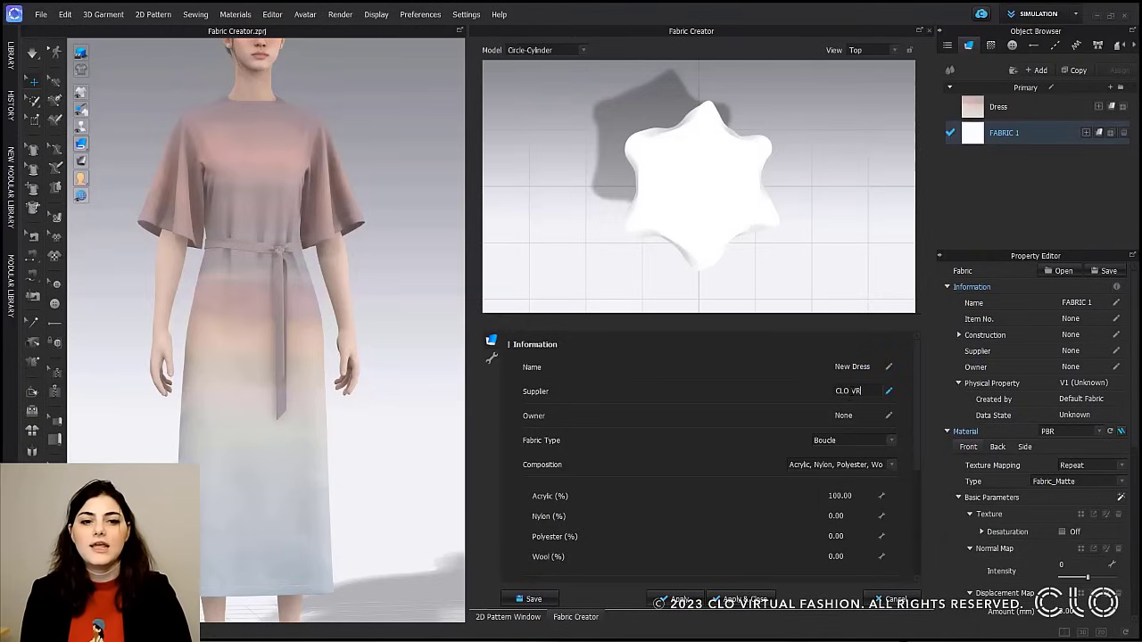
{"action": "type", "text": " Fashion"}
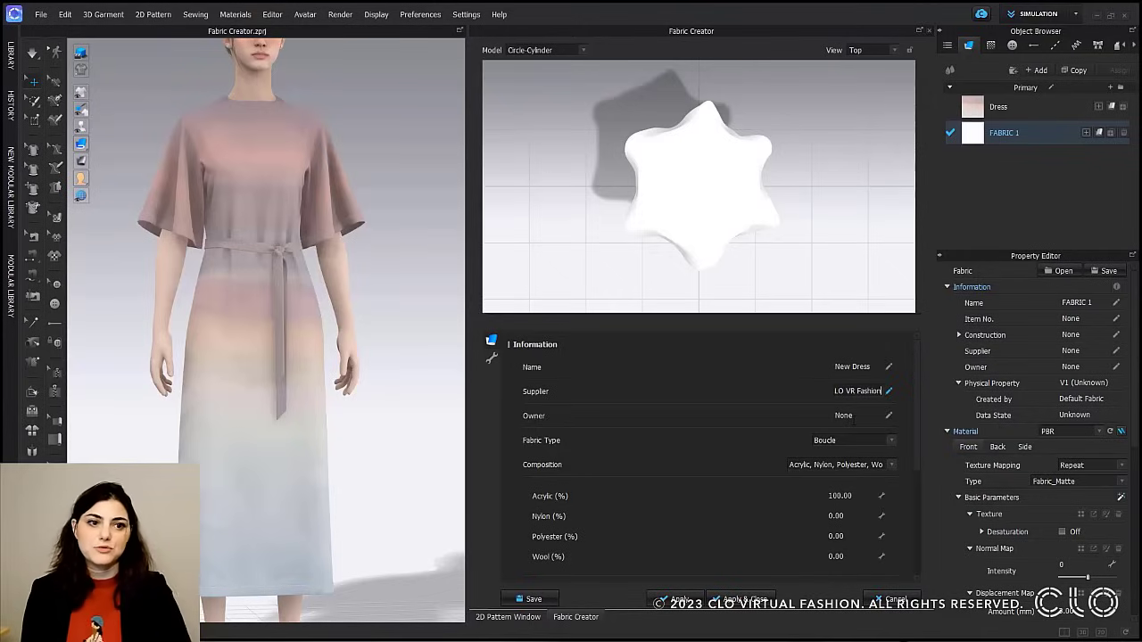
{"action": "key", "text": "Tab"}
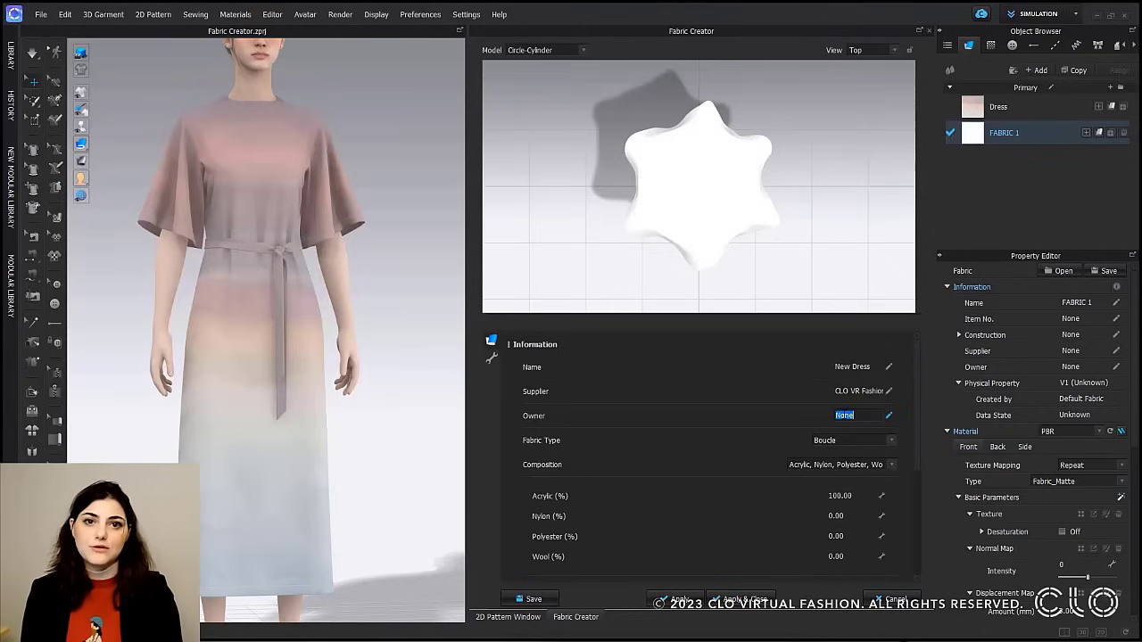
{"action": "type", "text": "3"}
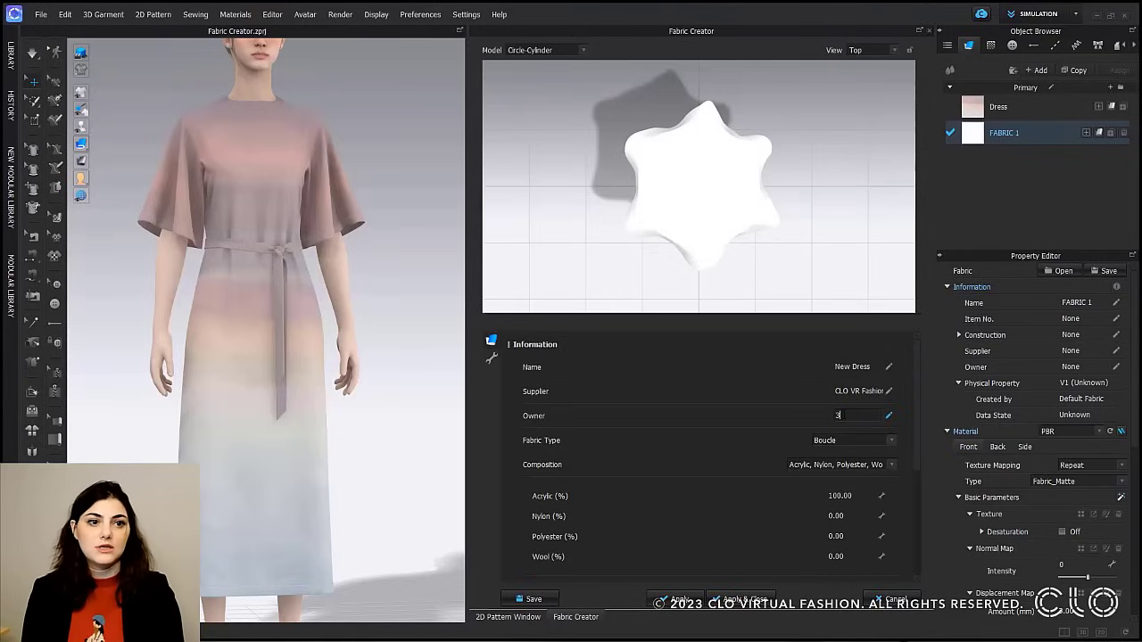
{"action": "type", "text": "D Designer"}
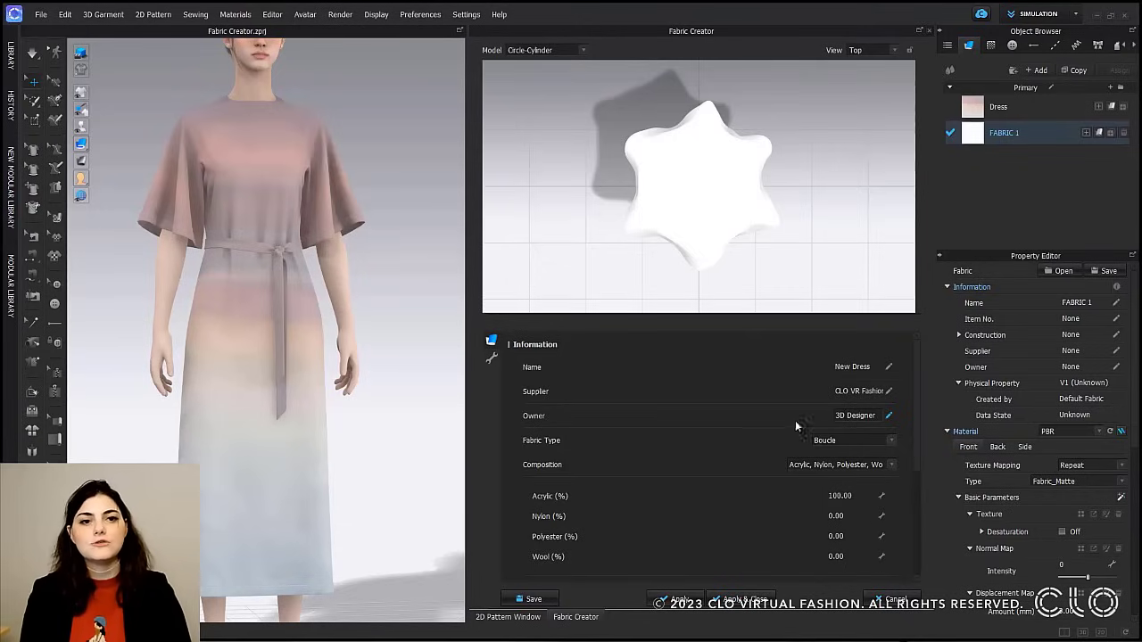
{"action": "key", "text": "Return"}
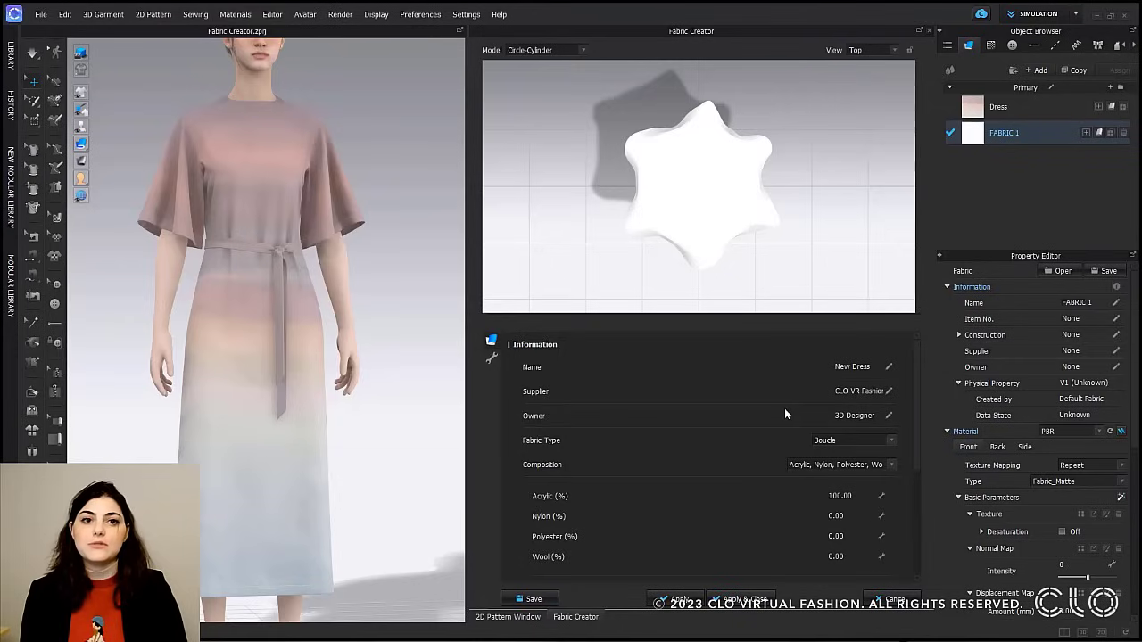
Set the new fabric's type to Jersey.
{"action": "left_click", "coordinate": [858, 440]}
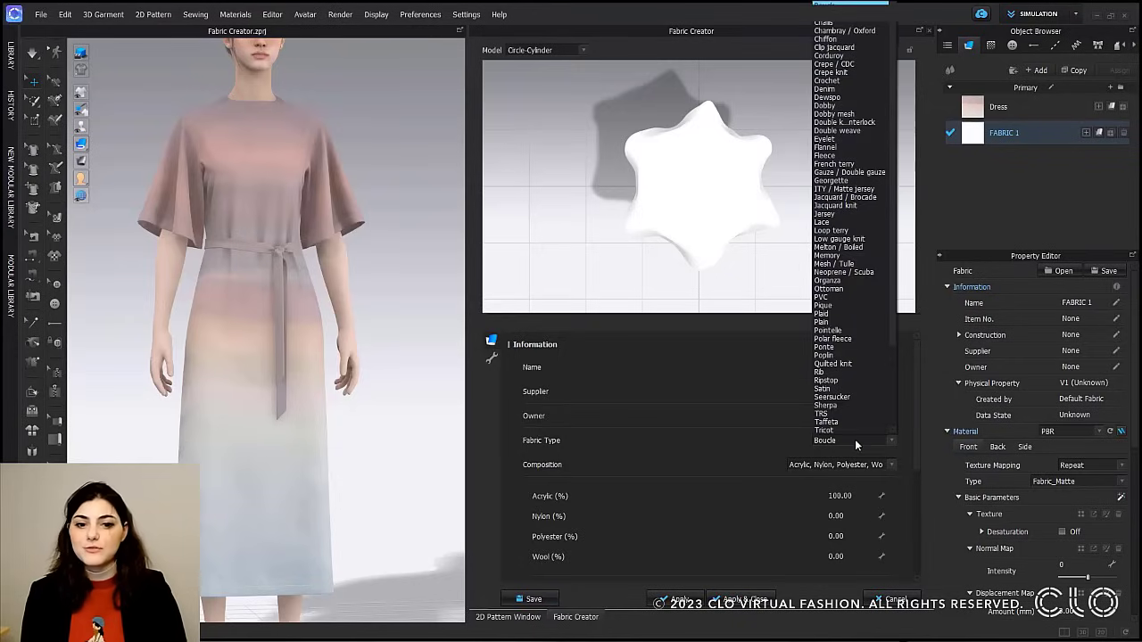
{"action": "left_click", "coordinate": [816, 440]}
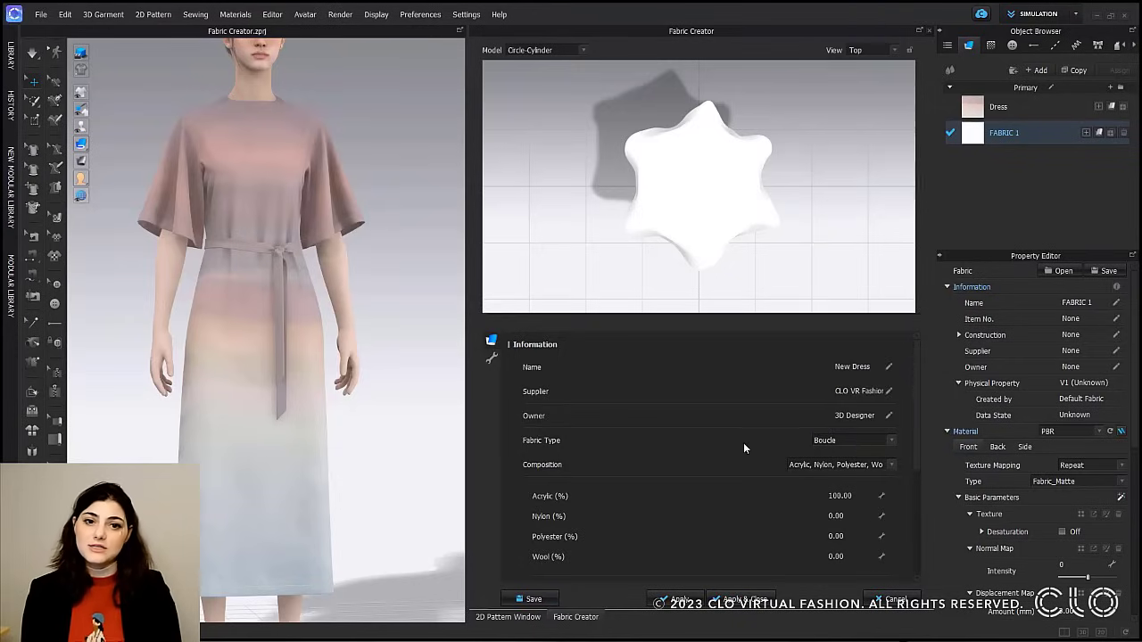
{"action": "scroll", "coordinate": [590, 467], "scroll_direction": "down", "scroll_amount": 2}
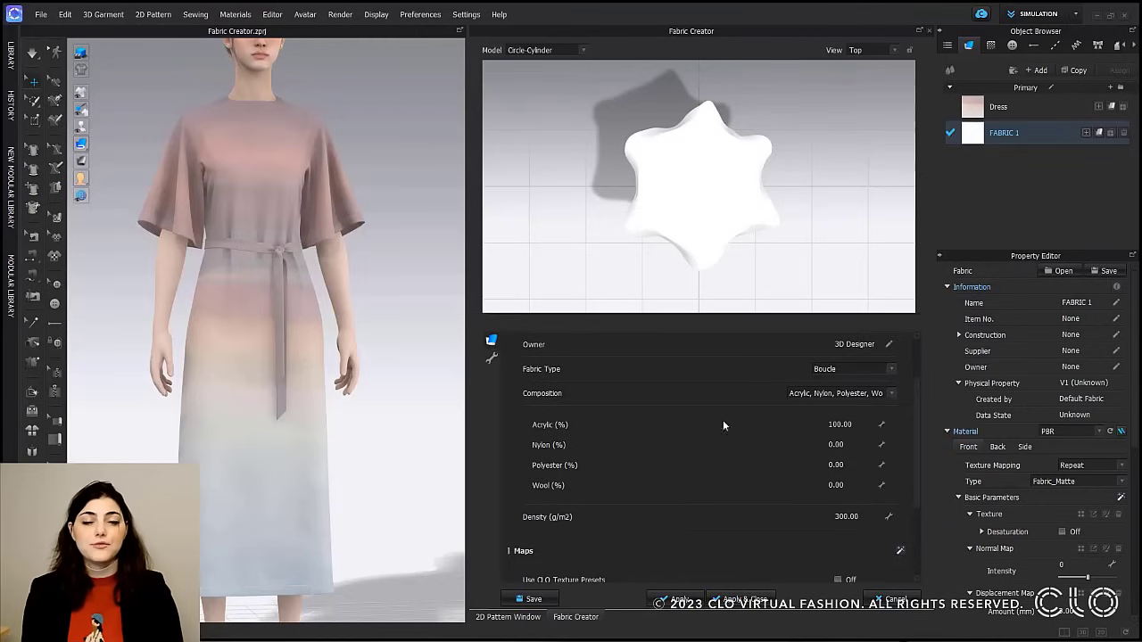
{"action": "scroll", "coordinate": [666, 422], "scroll_direction": "up", "scroll_amount": 1}
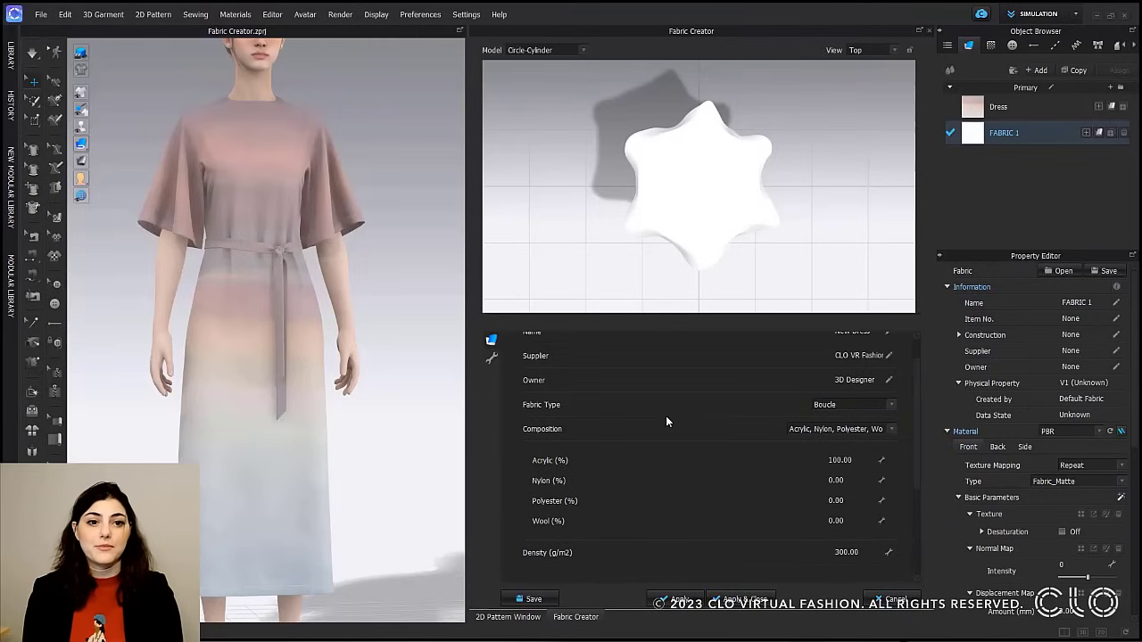
{"action": "left_click", "coordinate": [857, 407]}
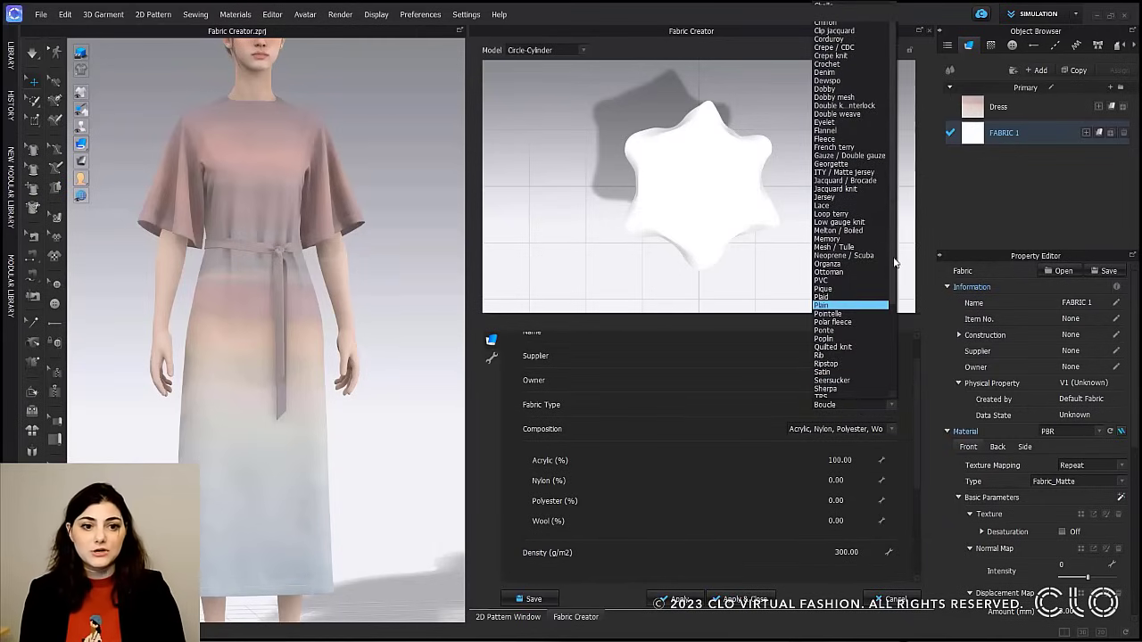
{"action": "scroll", "coordinate": [844, 287], "scroll_direction": "down", "scroll_amount": 4}
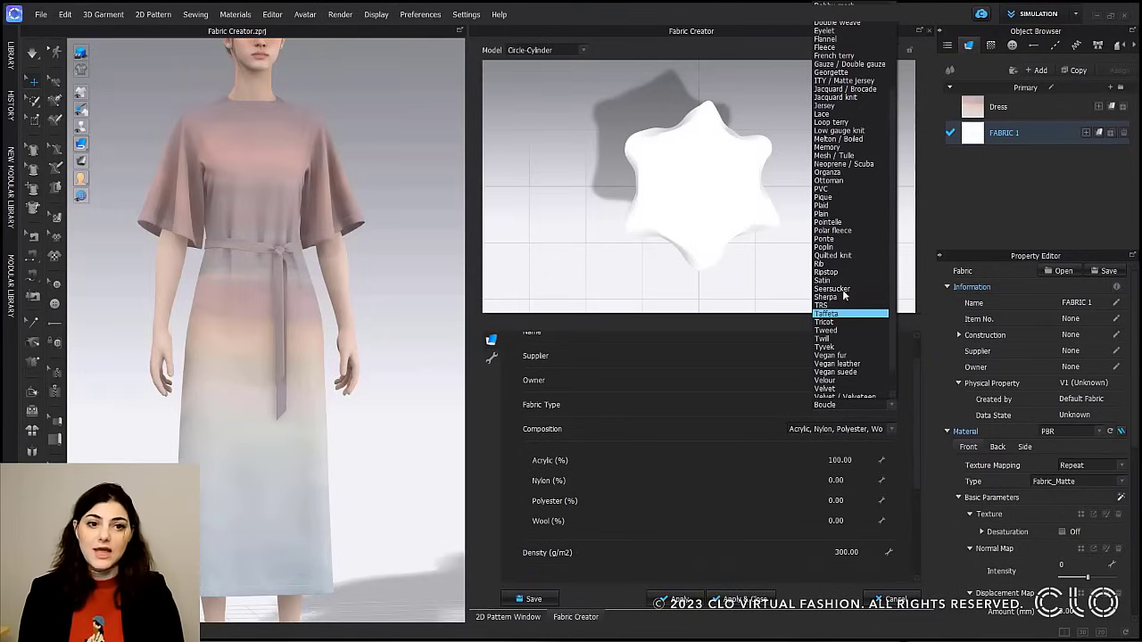
{"action": "type", "text": "je"}
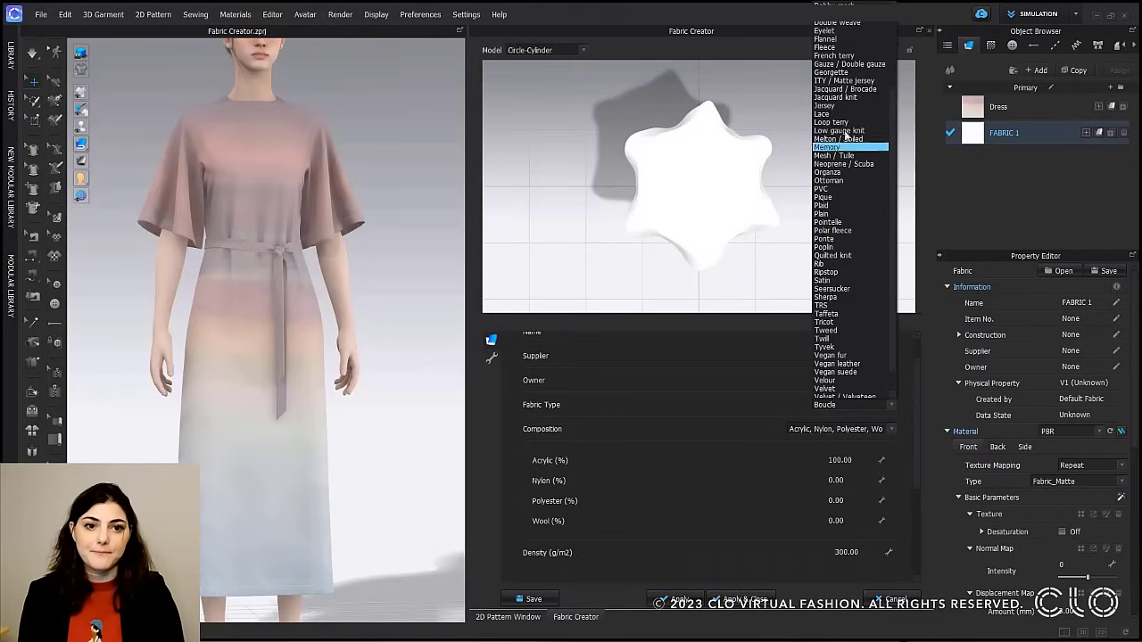
{"action": "left_click", "coordinate": [846, 109]}
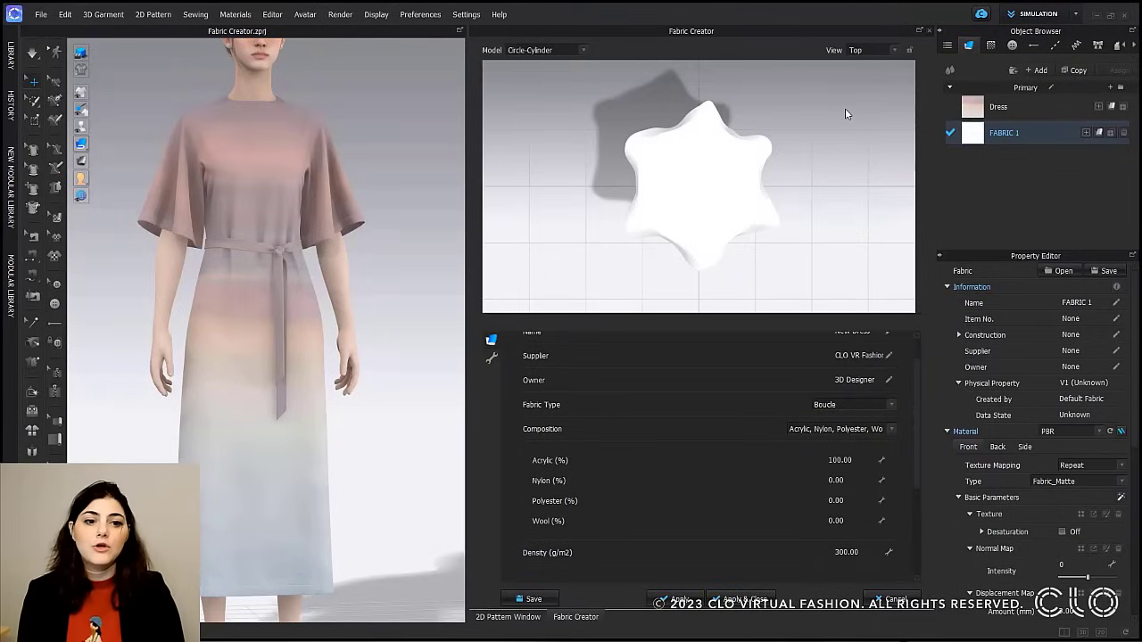
Set the fabric composition to Cotton, Modal, Spandex / Elastane.
{"action": "left_click", "coordinate": [838, 430]}
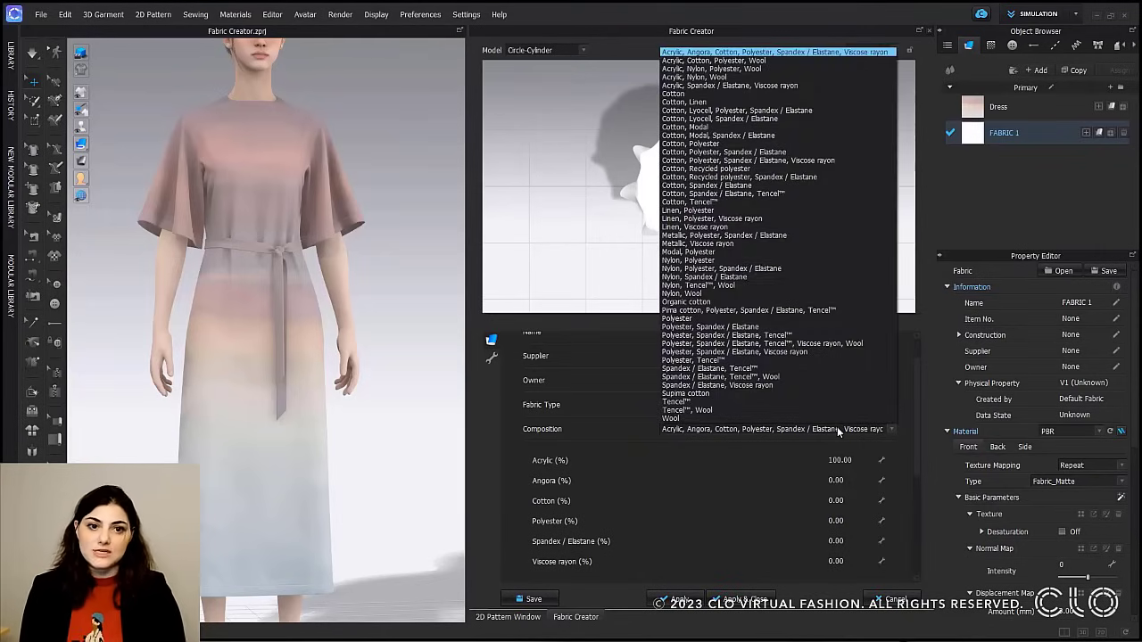
{"action": "key", "text": "c"}
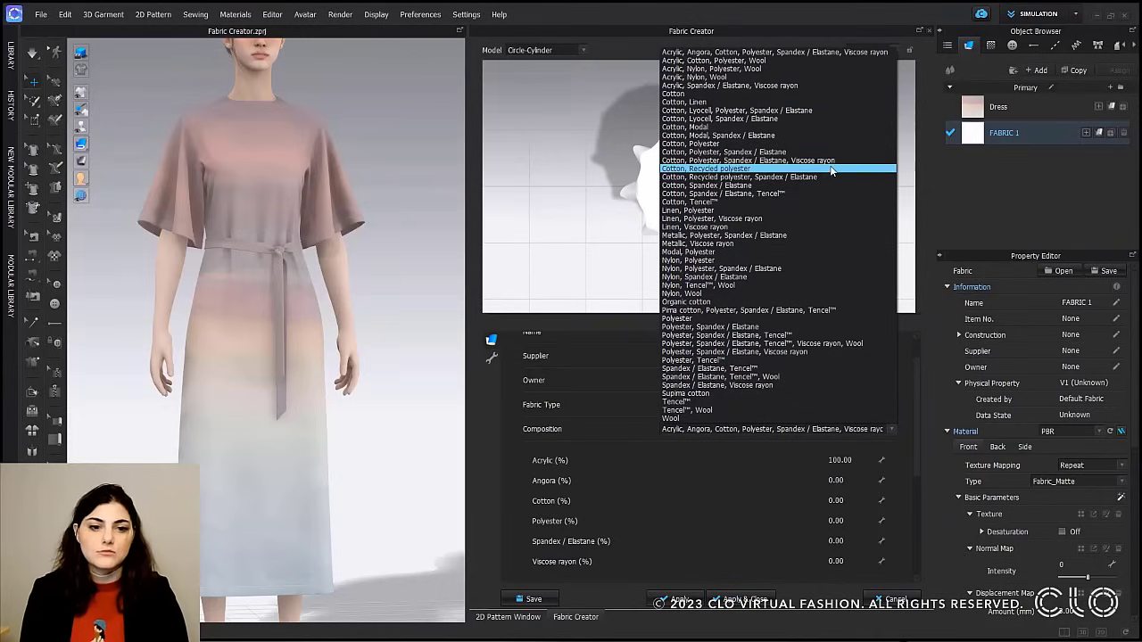
{"action": "left_click", "coordinate": [825, 134]}
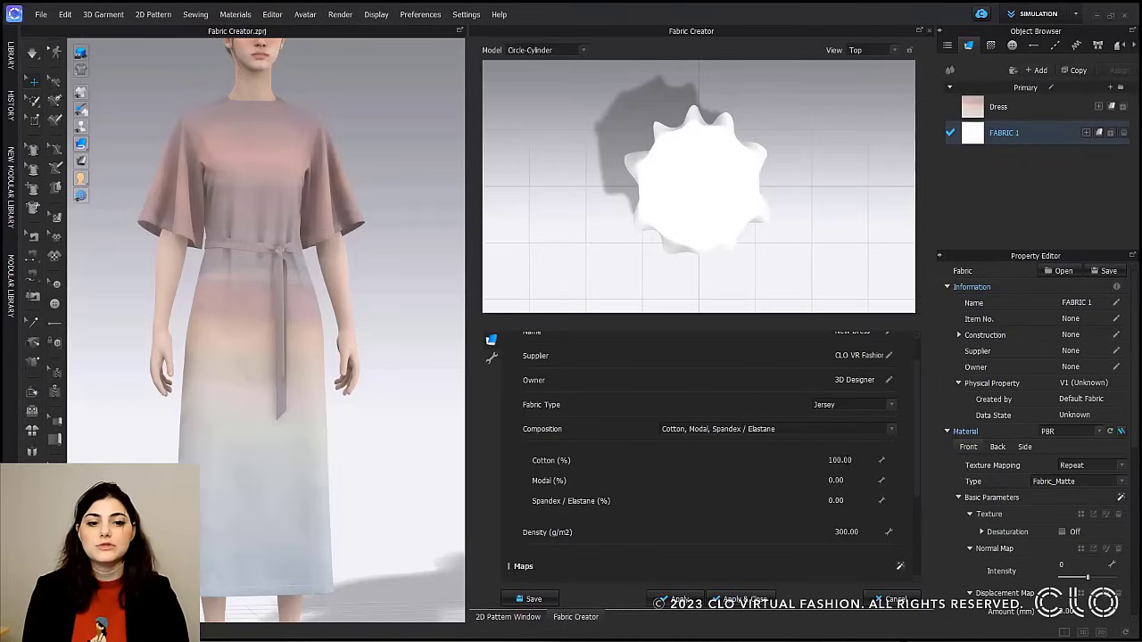
Set the composition percentages to 87 for cotton, 8 for modal and 5 for spandex / elastane.
{"action": "double_click", "coordinate": [840, 460]}
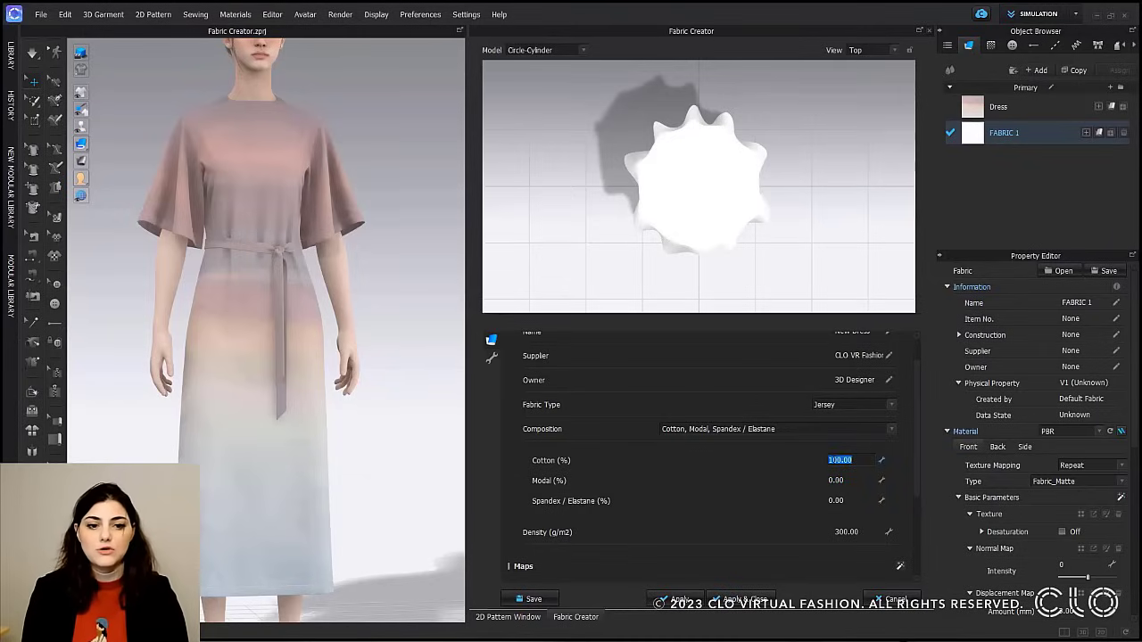
{"action": "type", "text": "87"}
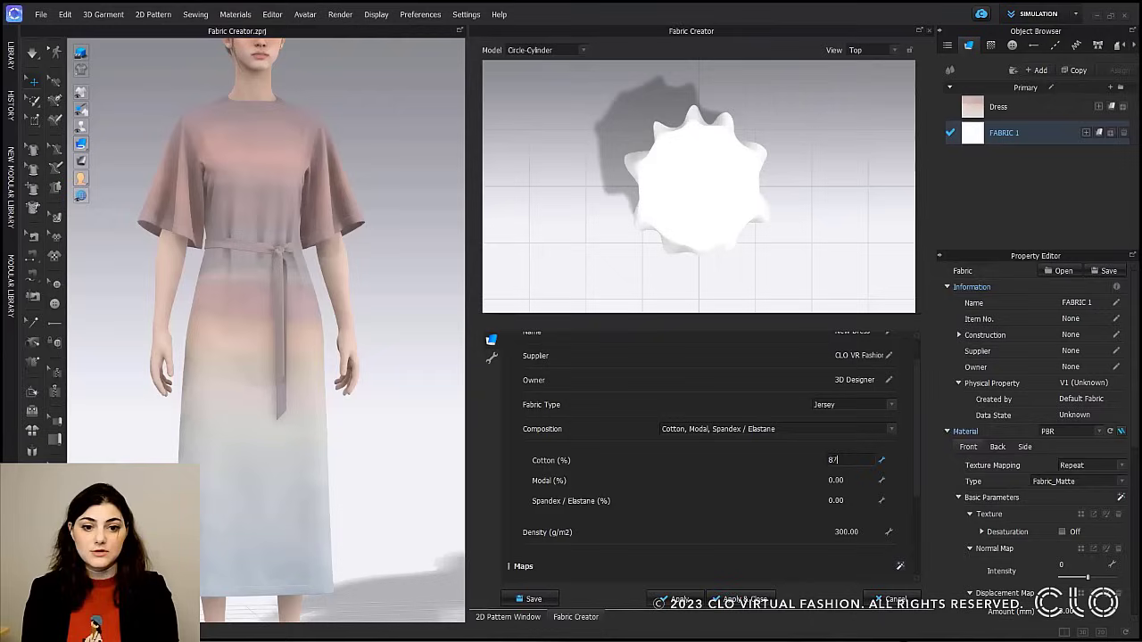
{"action": "double_click", "coordinate": [841, 480]}
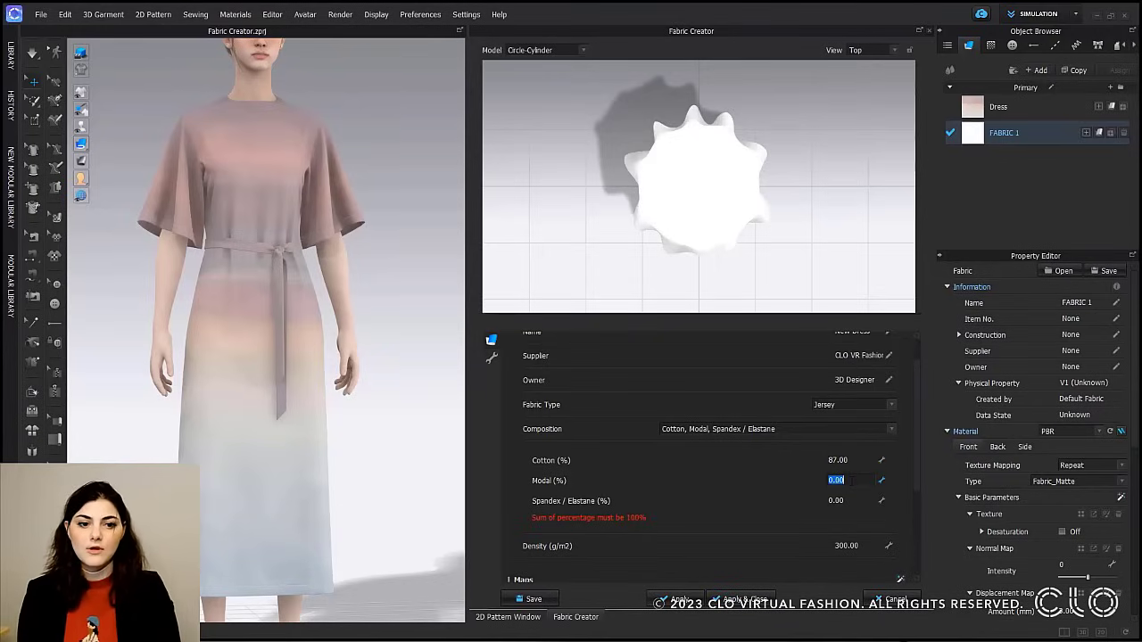
{"action": "type", "text": "8"}
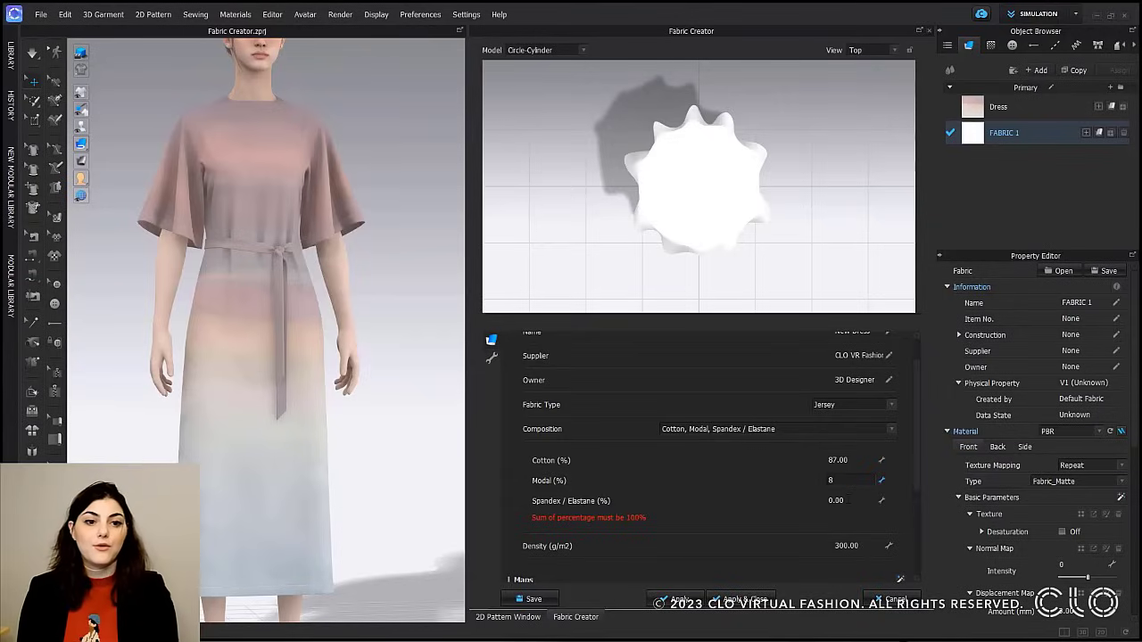
{"action": "key", "text": "Tab"}
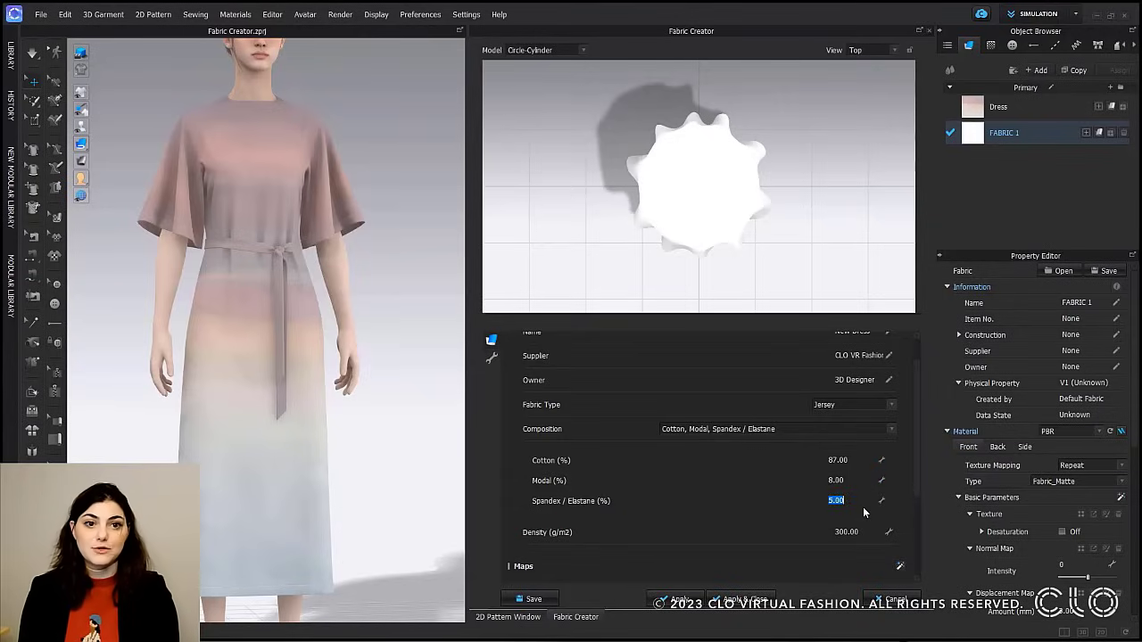
Change the composition percentages to 2 for spandex / elastane and 90 for cotton.
{"action": "left_click", "coordinate": [831, 480]}
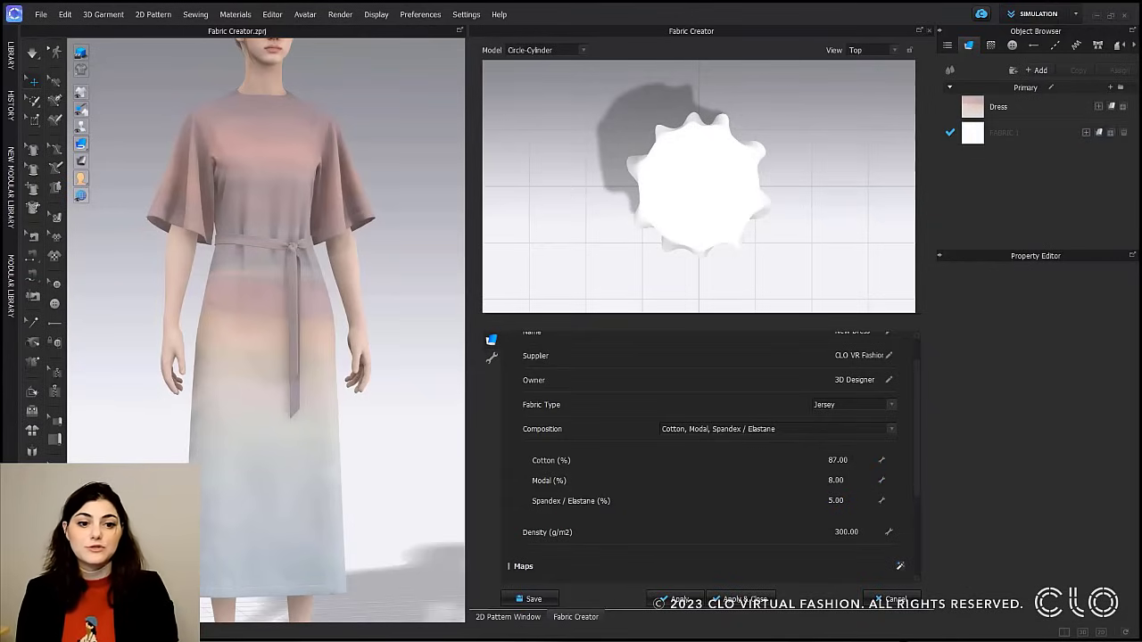
{"action": "left_click", "coordinate": [839, 461]}
{"action": "left_click", "coordinate": [846, 501]}
{"action": "left_click", "coordinate": [859, 533]}
{"action": "left_click", "coordinate": [853, 499]}
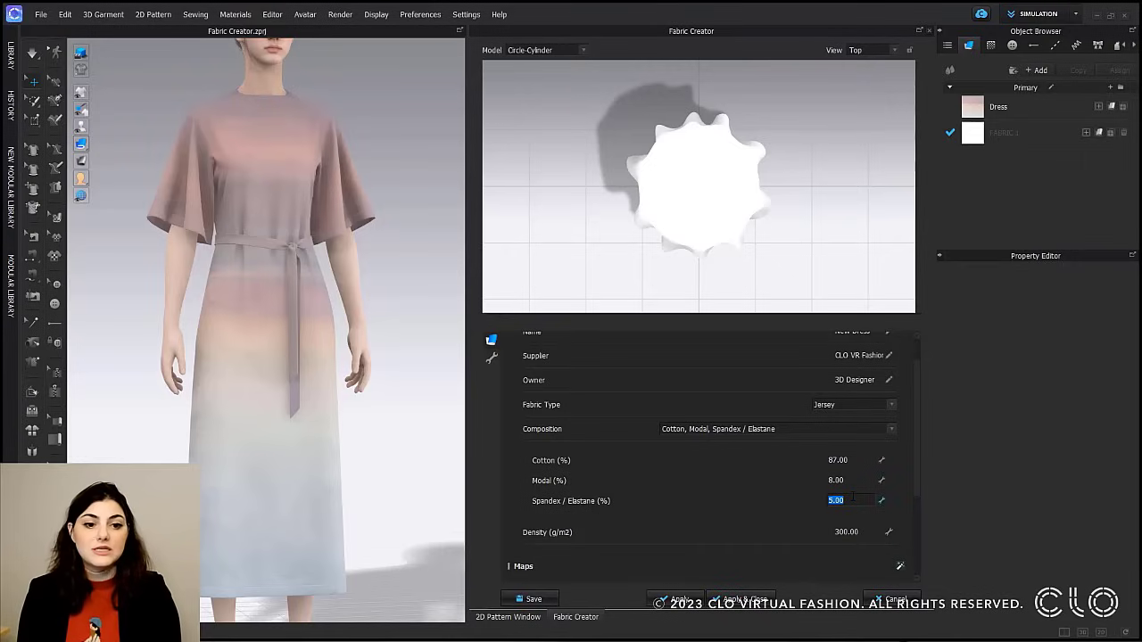
{"action": "type", "text": "2"}
{"action": "left_click", "coordinate": [855, 480]}
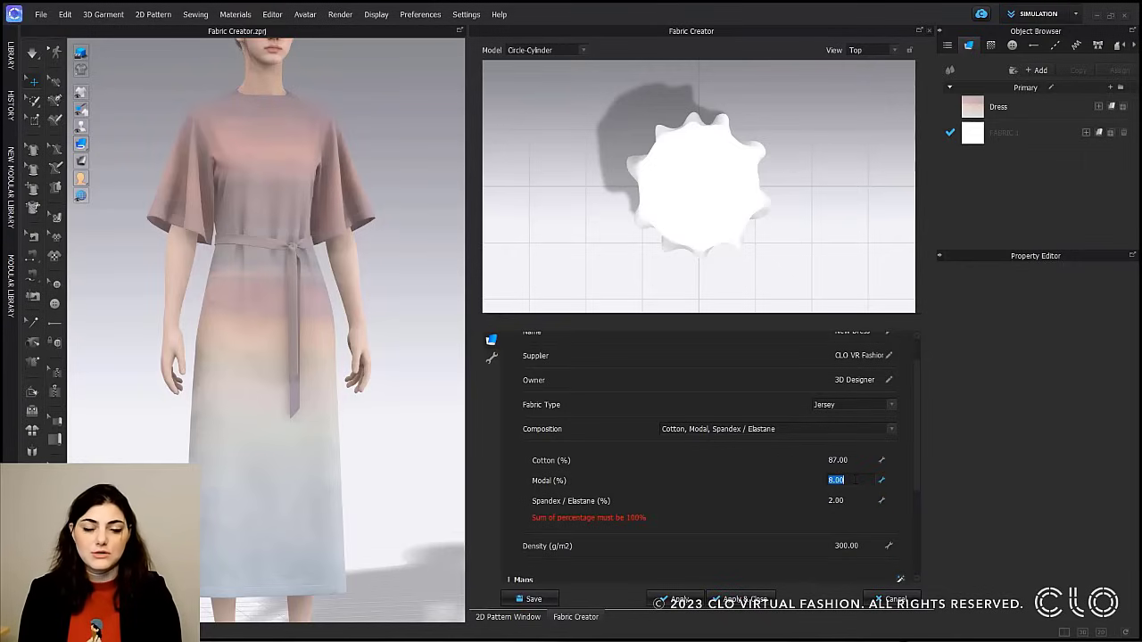
{"action": "left_click", "coordinate": [855, 460]}
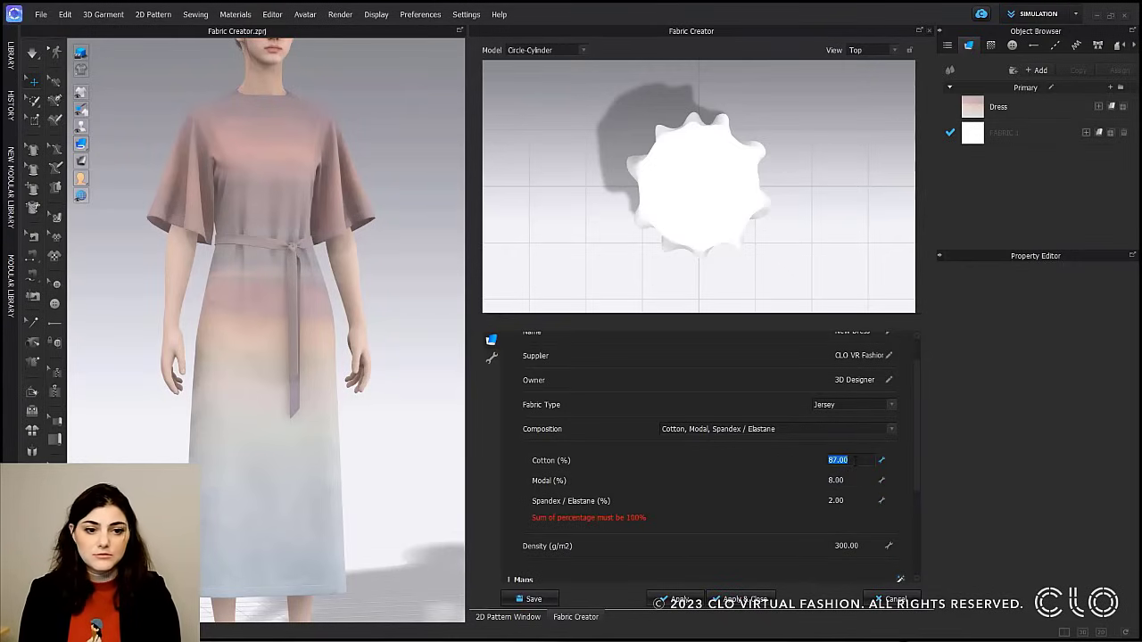
{"action": "type", "text": "90"}
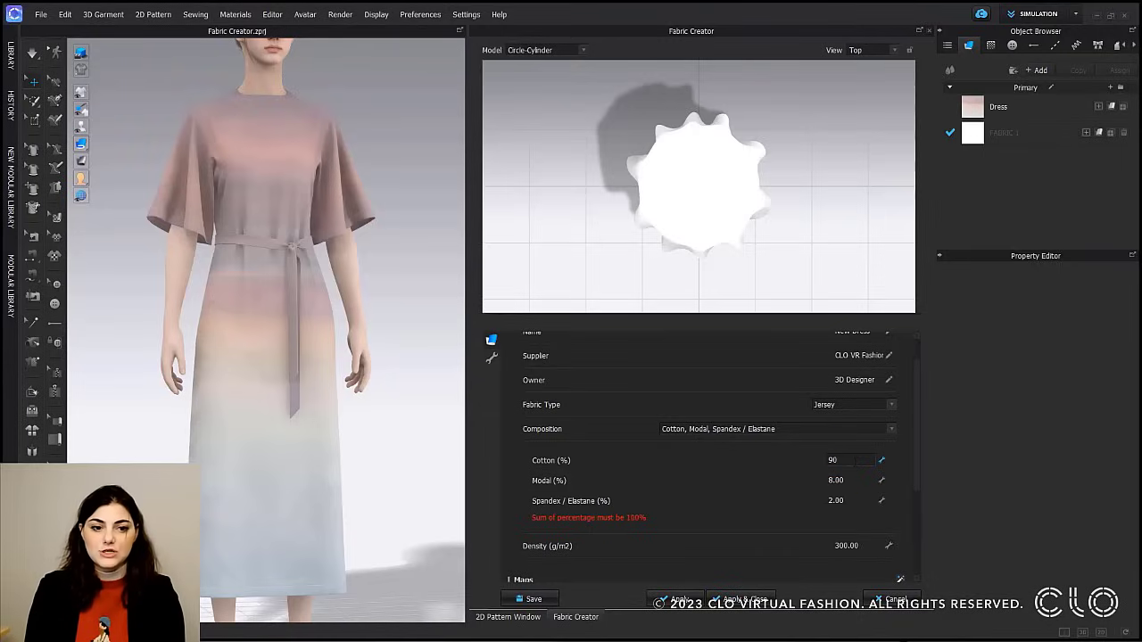
{"action": "key", "text": "Return"}
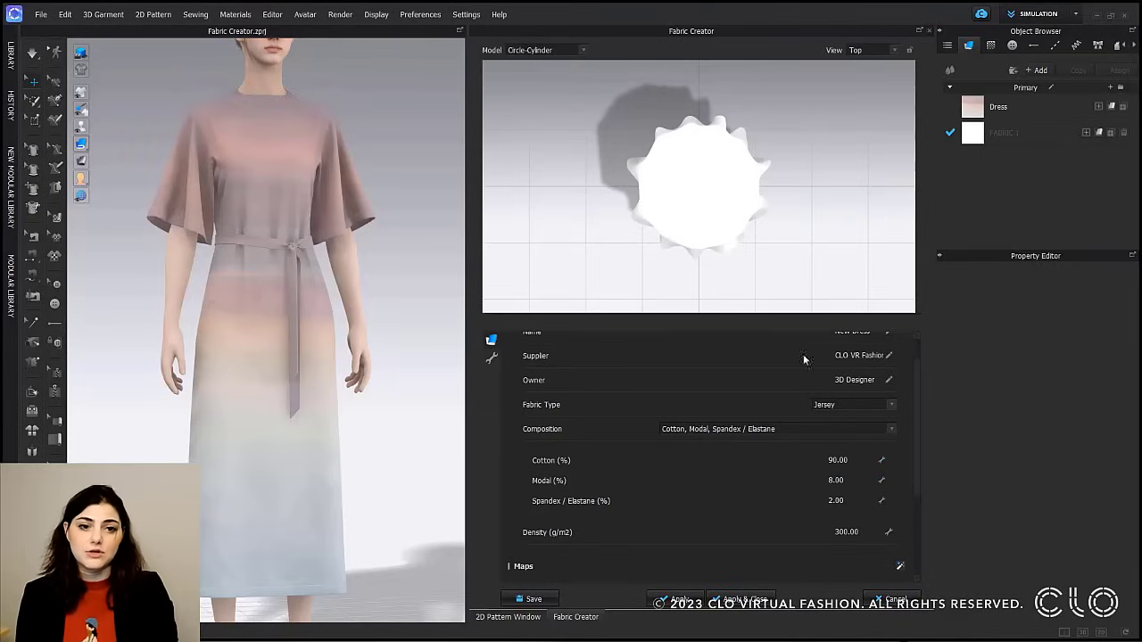
Try fabric densities of 180, 250 and 320 g/m2 to compare the draping in the preview.
{"action": "double_click", "coordinate": [858, 534]}
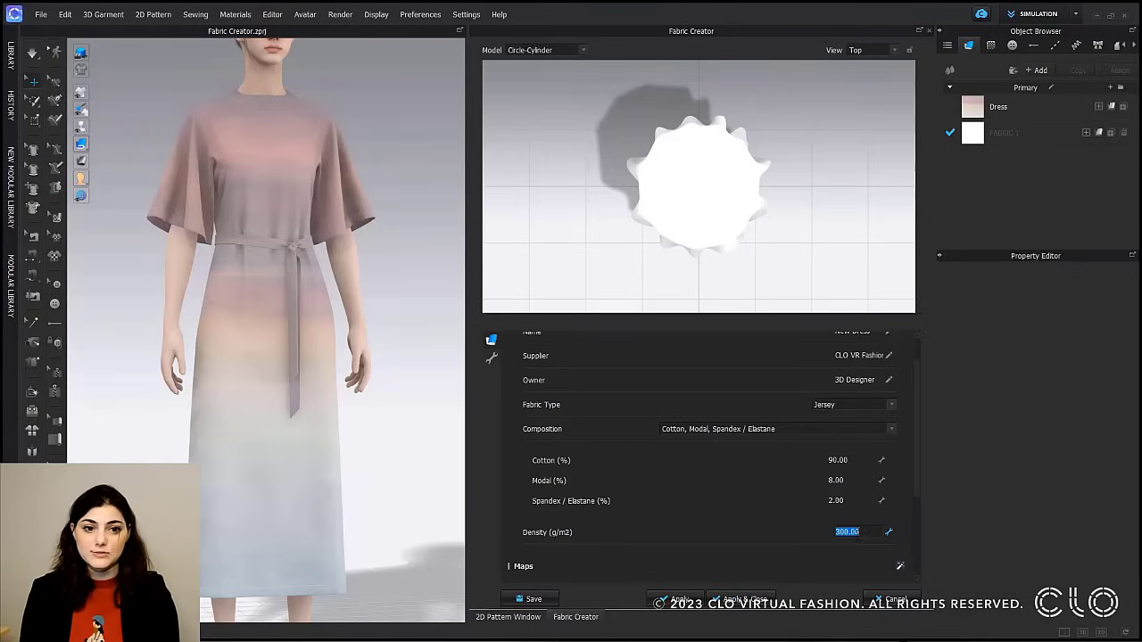
{"action": "type", "text": "180"}
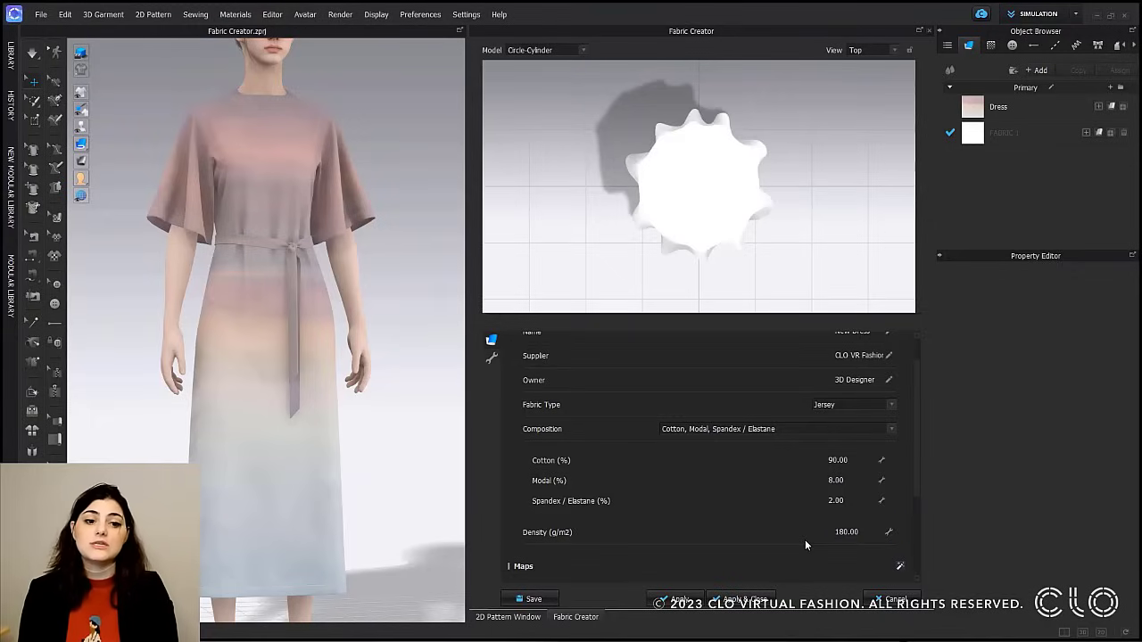
{"action": "key", "text": "Return"}
{"action": "type", "text": "2"}
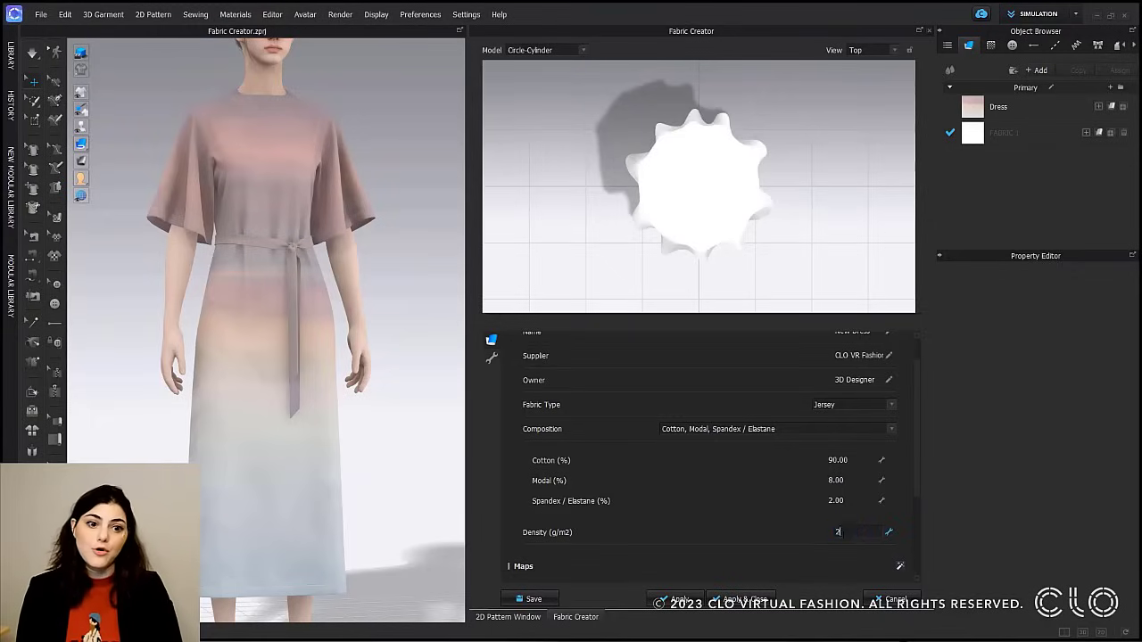
{"action": "type", "text": "50"}
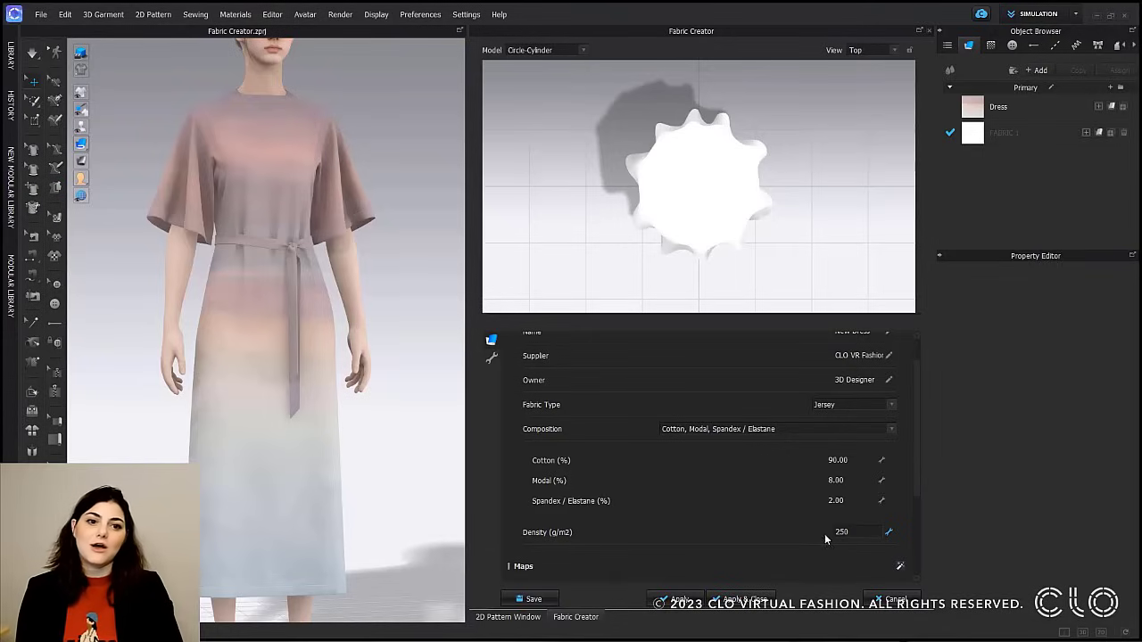
{"action": "key", "text": "Return"}
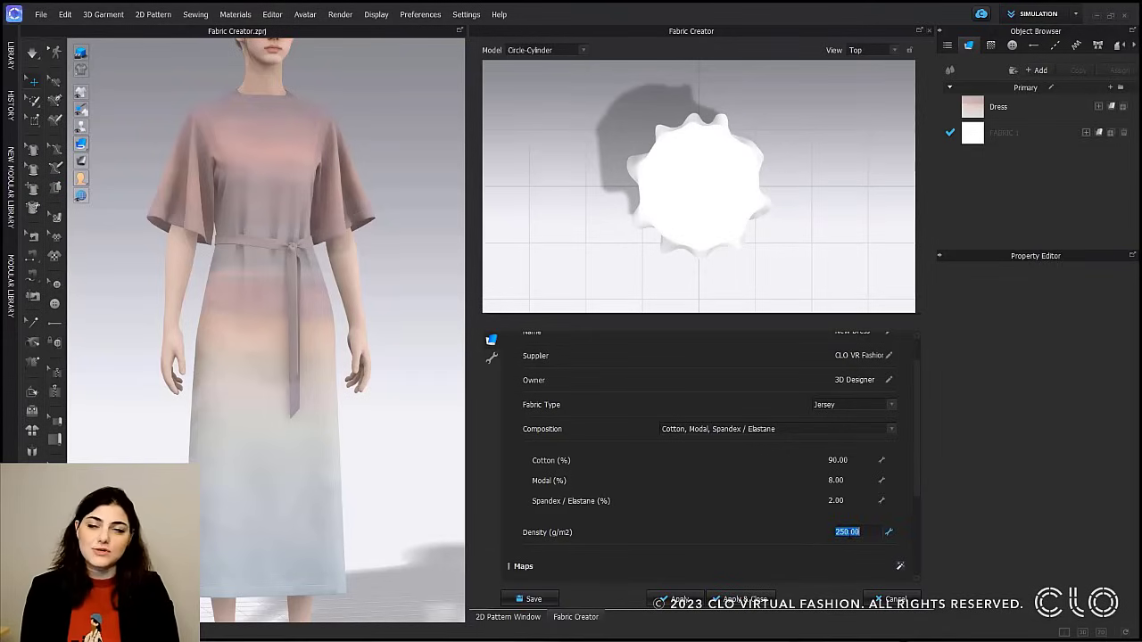
{"action": "type", "text": "320"}
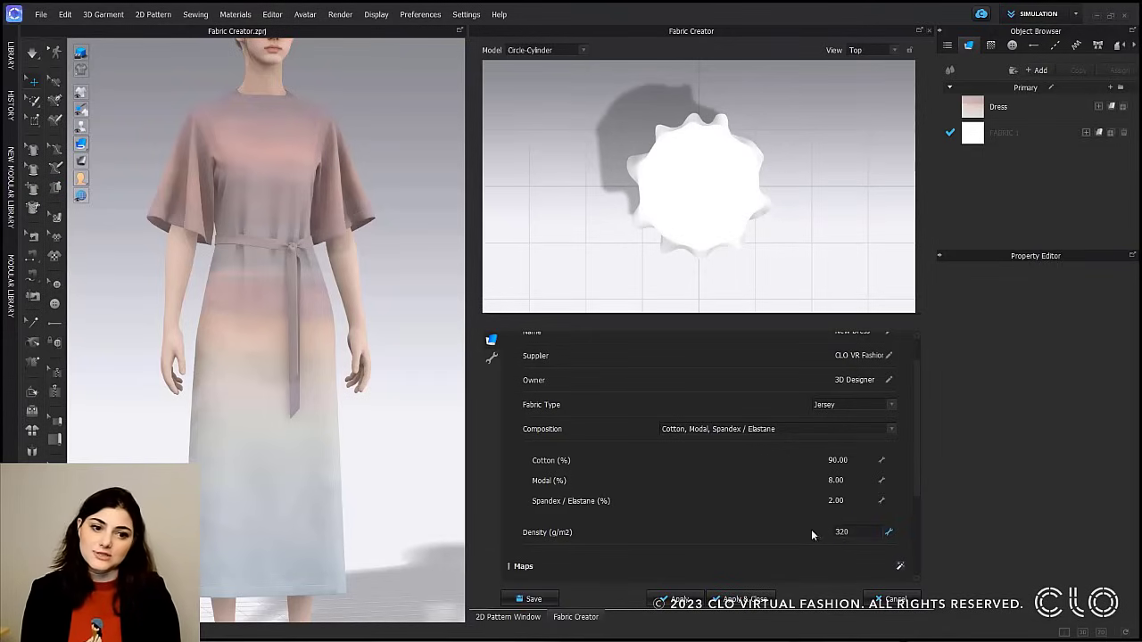
{"action": "key", "text": "Return"}
Set the fabric density to 315 g/m2 and apply the Fabric Creator settings to the new fabric.
{"action": "double_click", "coordinate": [861, 531]}
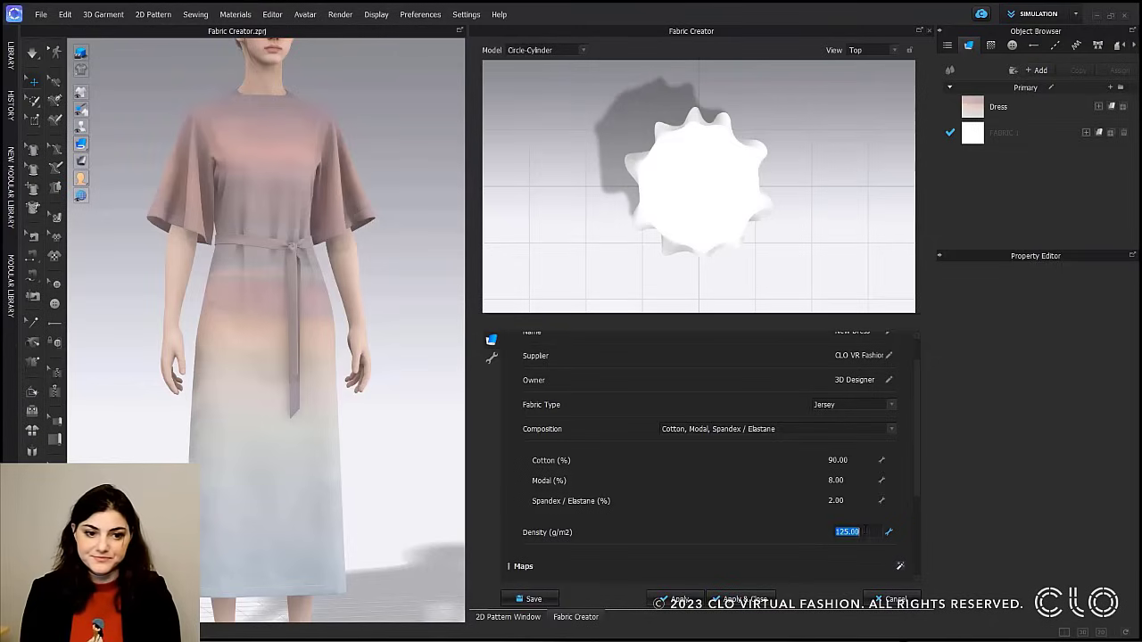
{"action": "type", "text": "315"}
{"action": "key", "text": "Return"}
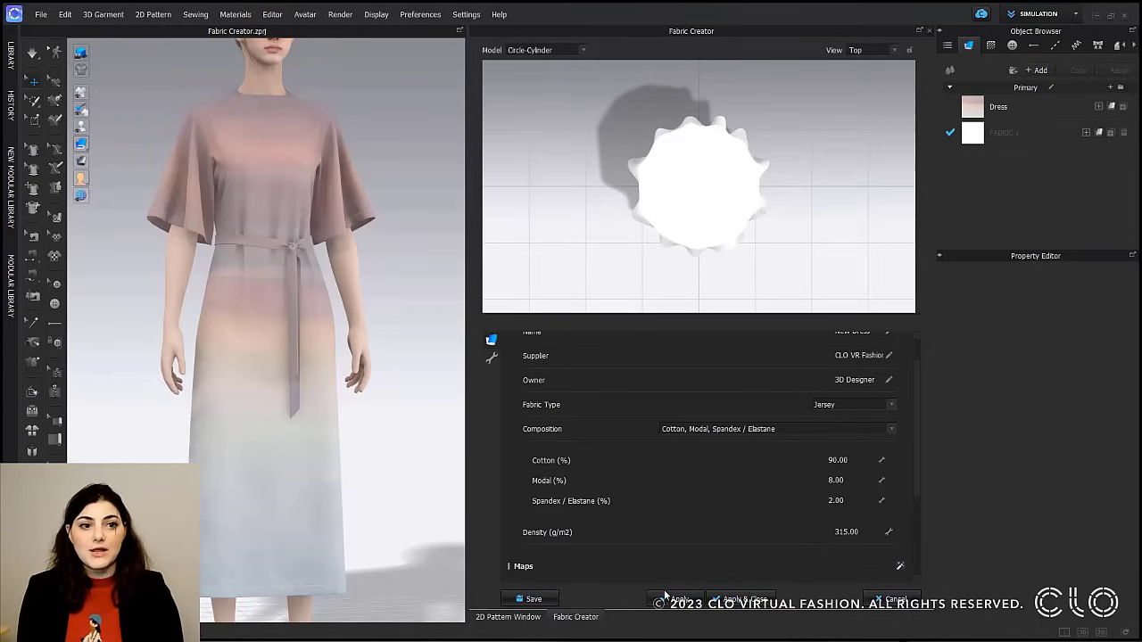
{"action": "left_click", "coordinate": [686, 599]}
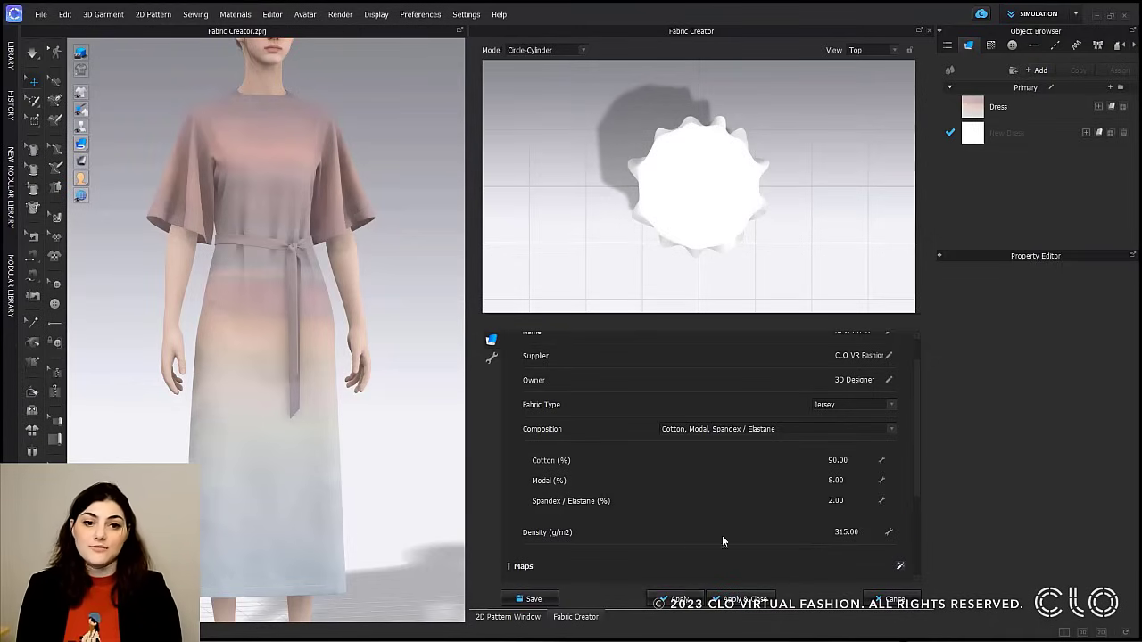
Compare the information and physical property details of the New Dress and Dress fabrics.
{"action": "left_click", "coordinate": [1038, 135]}
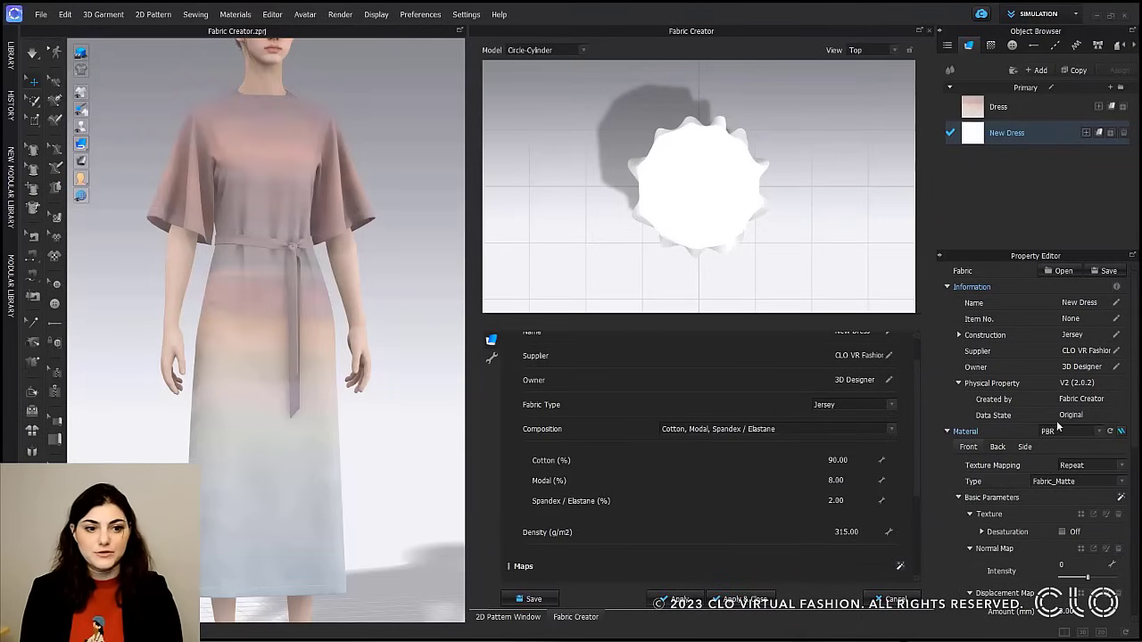
{"action": "left_click", "coordinate": [1023, 110]}
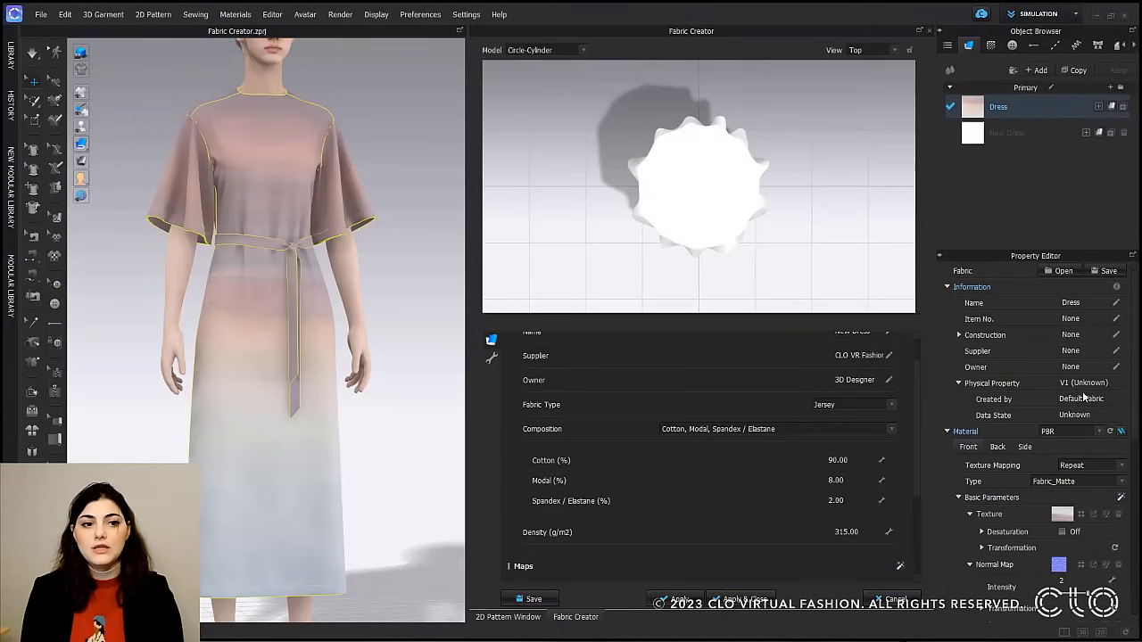
{"action": "left_click", "coordinate": [1032, 134]}
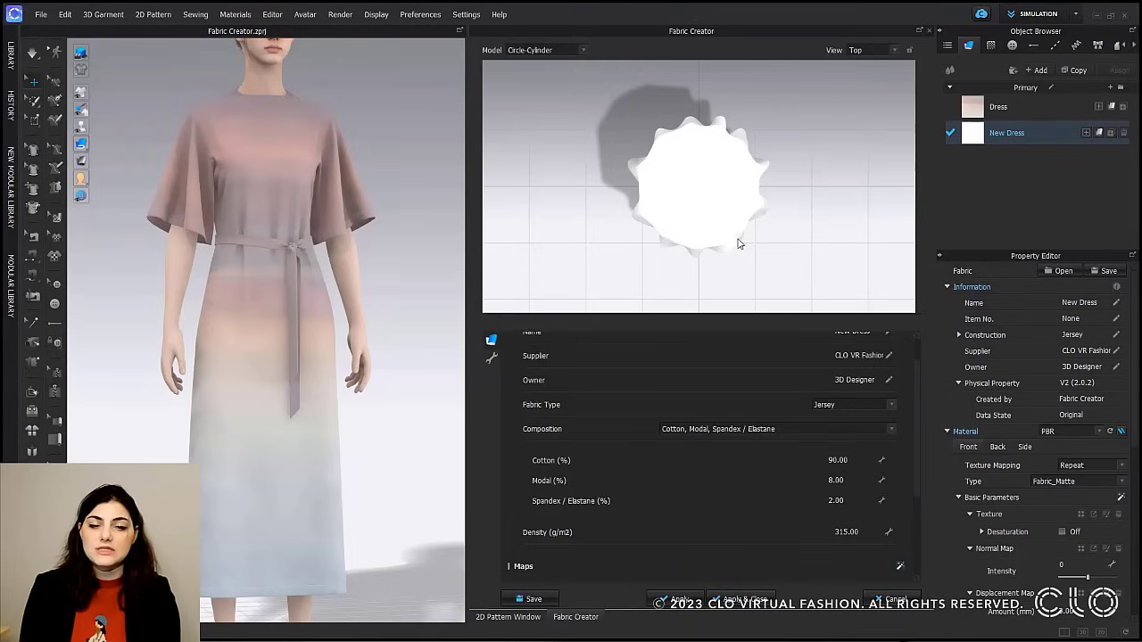
Examine the fabric's drape on the Square-Cylinder and Cape preview models, returning to Circle-Cylinder.
{"action": "right_click_drag", "start_coordinate": [735, 262], "coordinate": [738, 174]}
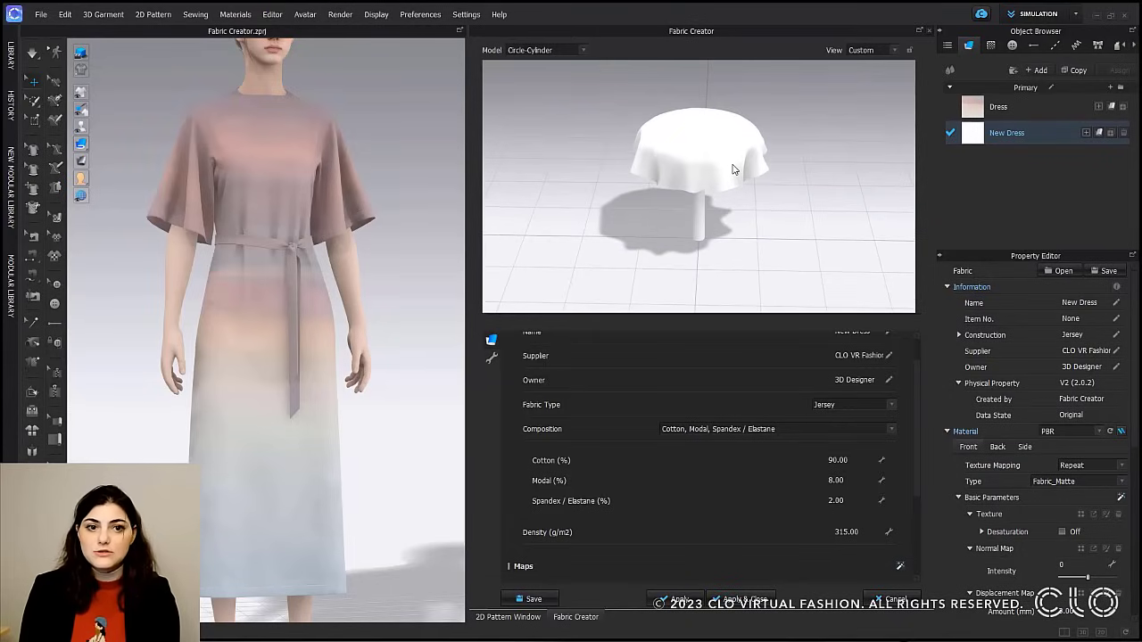
{"action": "left_click", "coordinate": [583, 50]}
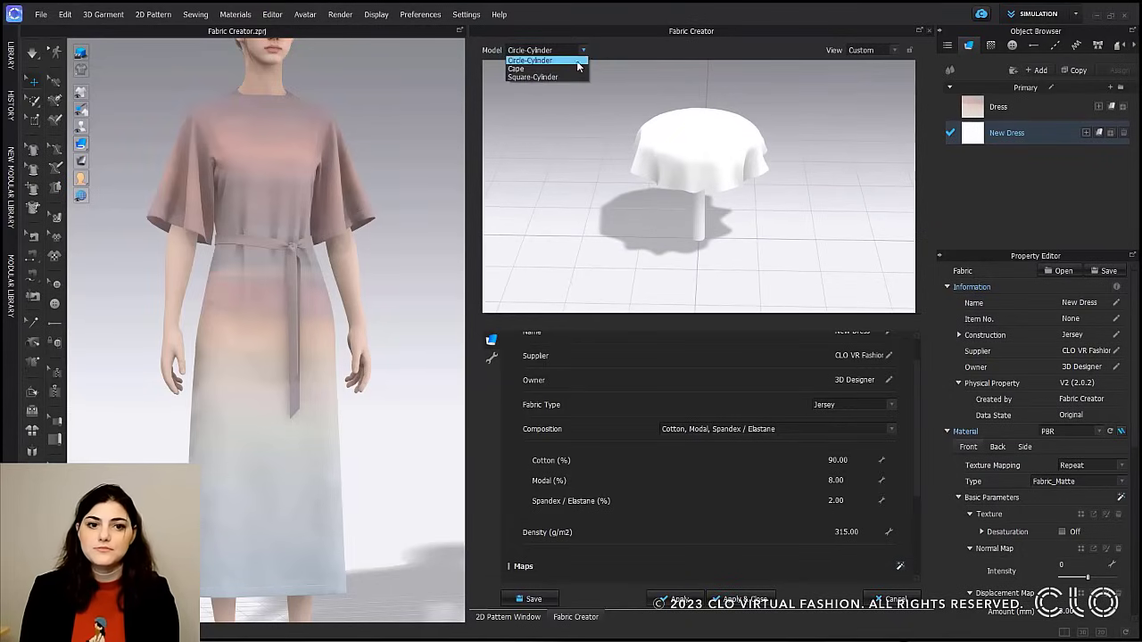
{"action": "left_click", "coordinate": [571, 77]}
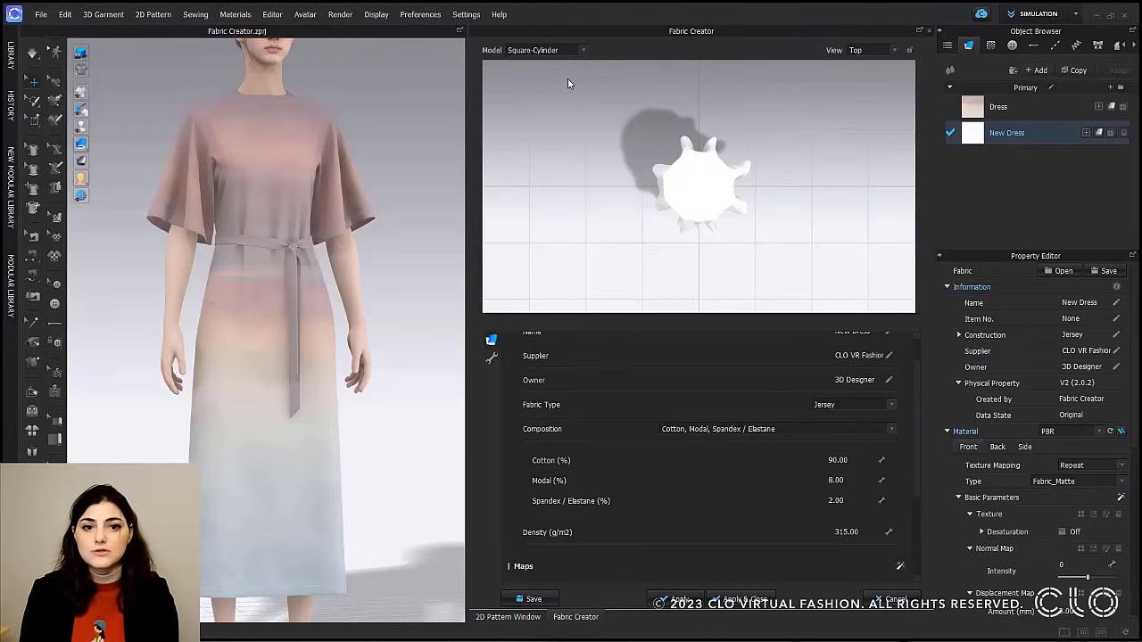
{"action": "right_click_drag", "start_coordinate": [739, 229], "coordinate": [740, 144]}
{"action": "left_click", "coordinate": [585, 51]}
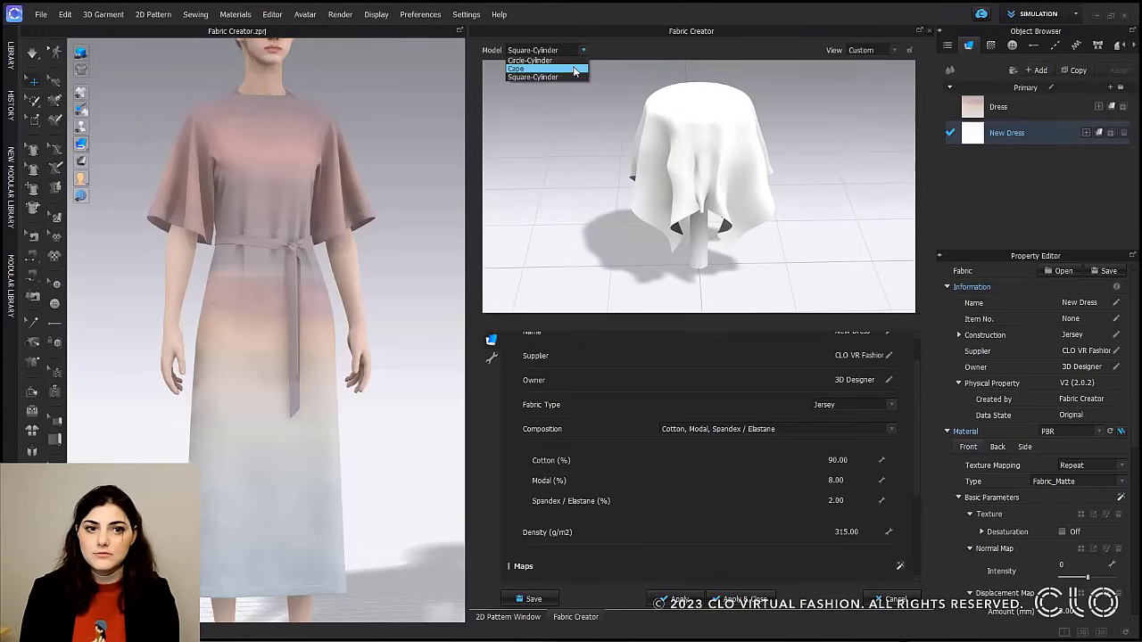
{"action": "left_click", "coordinate": [572, 68]}
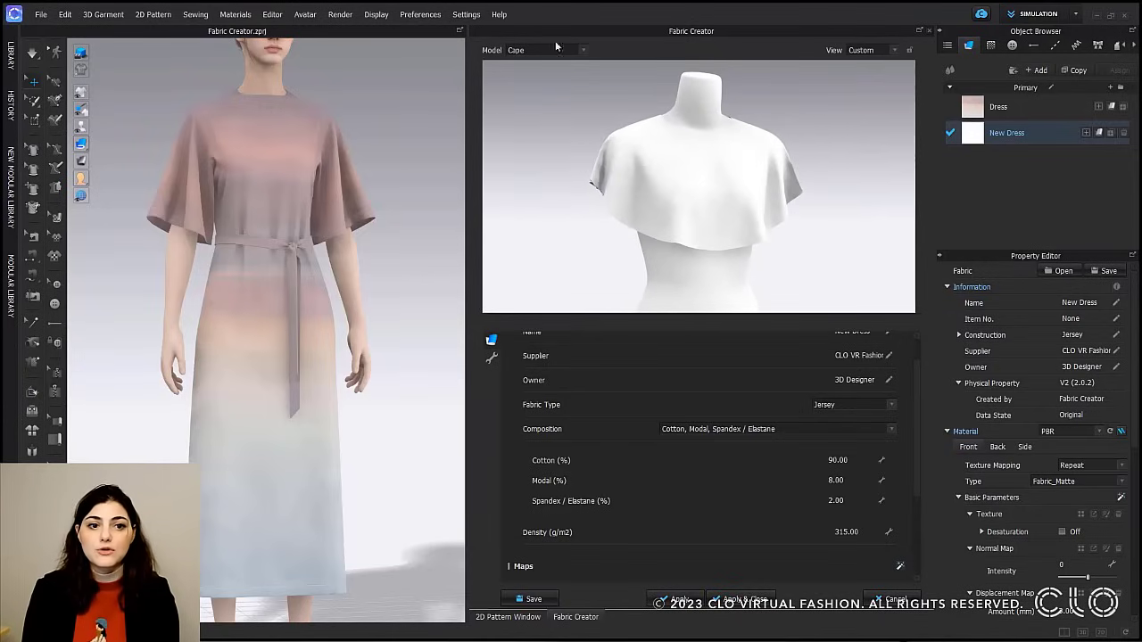
{"action": "left_click", "coordinate": [584, 50]}
{"action": "left_click", "coordinate": [524, 69]}
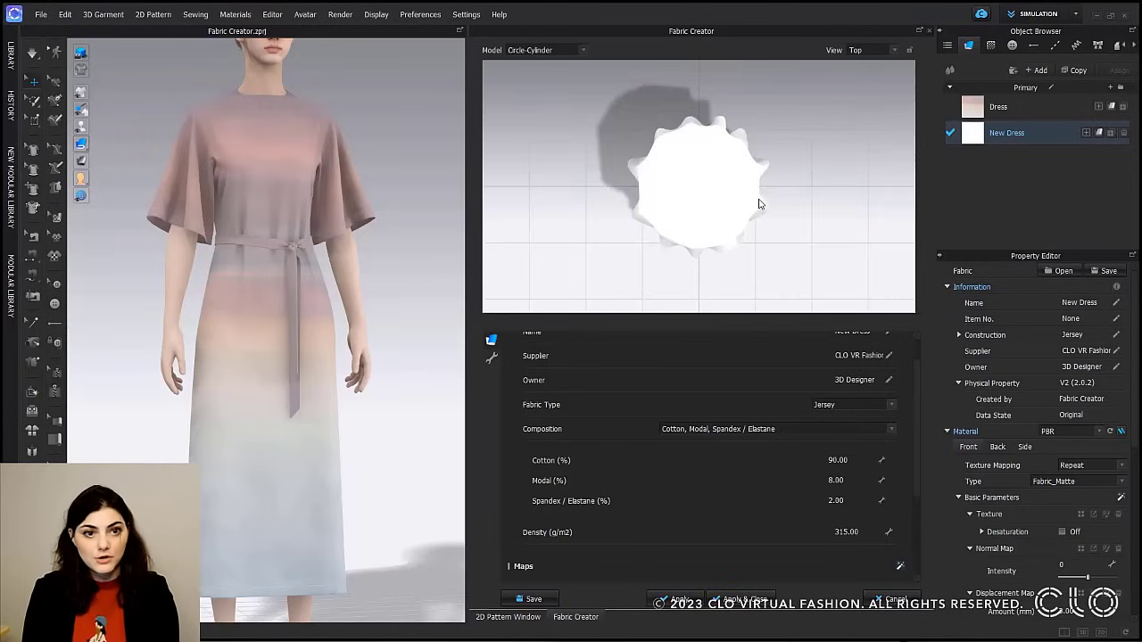
Examine the draped preview from the 3/4 Top, 1/2 Top, 1/4 Top, Side and Custom views, ending at a tilted angle.
{"action": "left_click", "coordinate": [893, 50]}
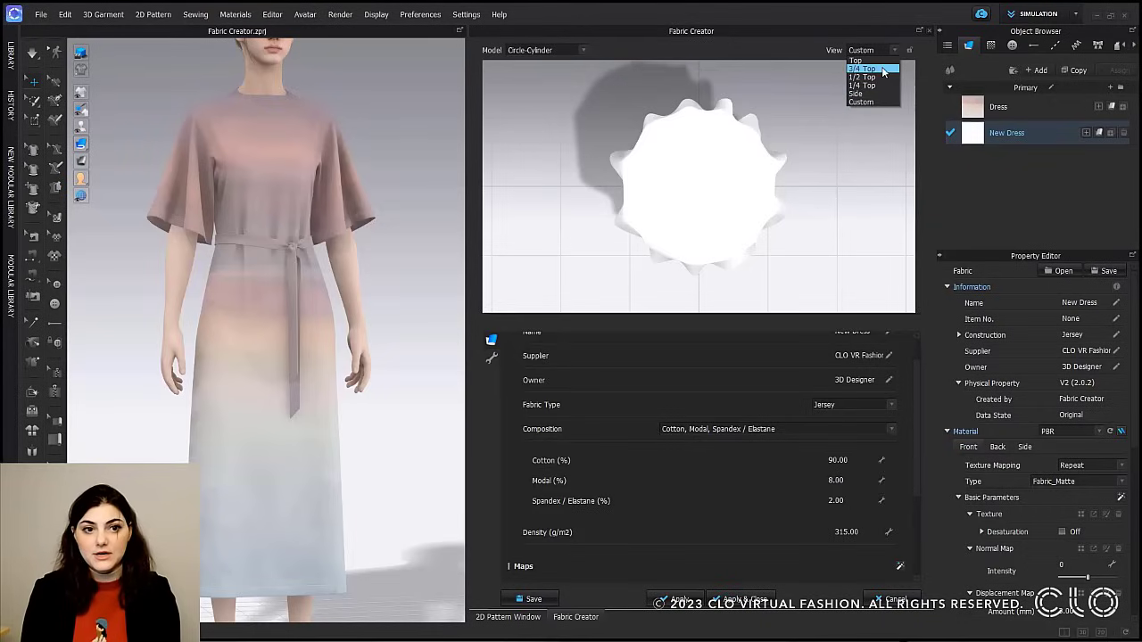
{"action": "left_click", "coordinate": [881, 71]}
{"action": "left_click", "coordinate": [893, 50]}
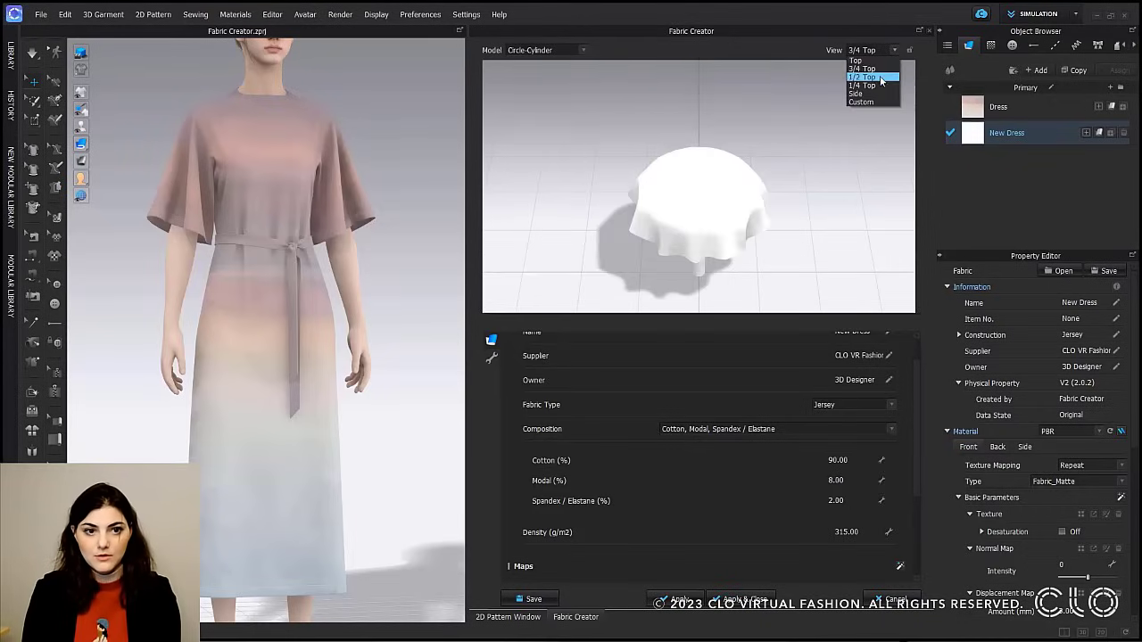
{"action": "left_click", "coordinate": [882, 77]}
{"action": "left_click", "coordinate": [891, 52]}
{"action": "left_click", "coordinate": [880, 85]}
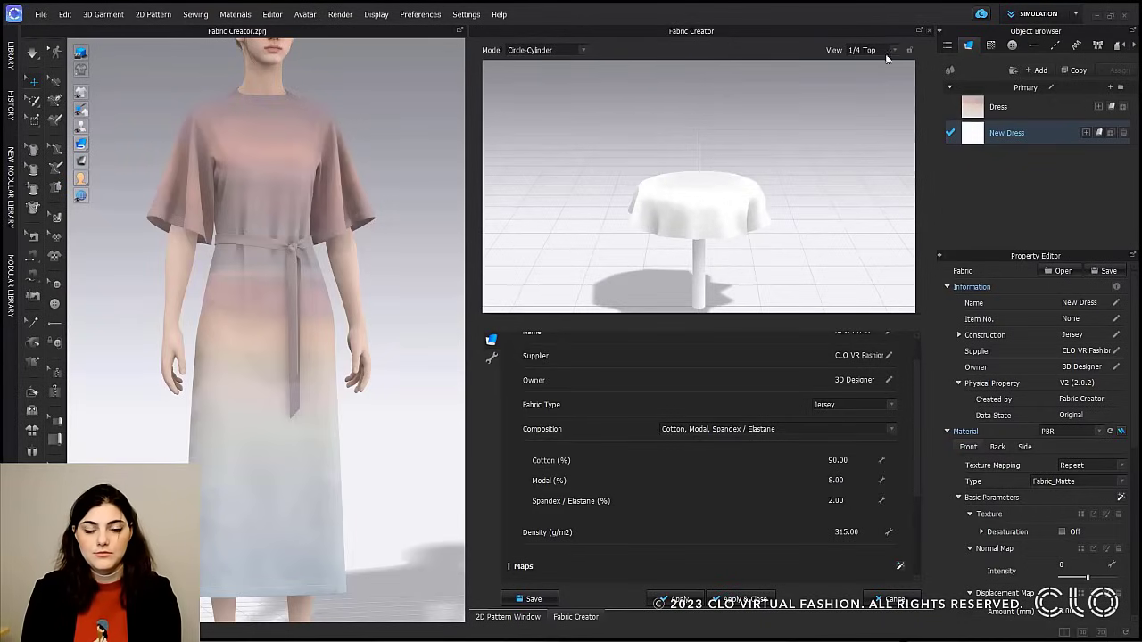
{"action": "left_click", "coordinate": [894, 50]}
{"action": "left_click", "coordinate": [859, 93]}
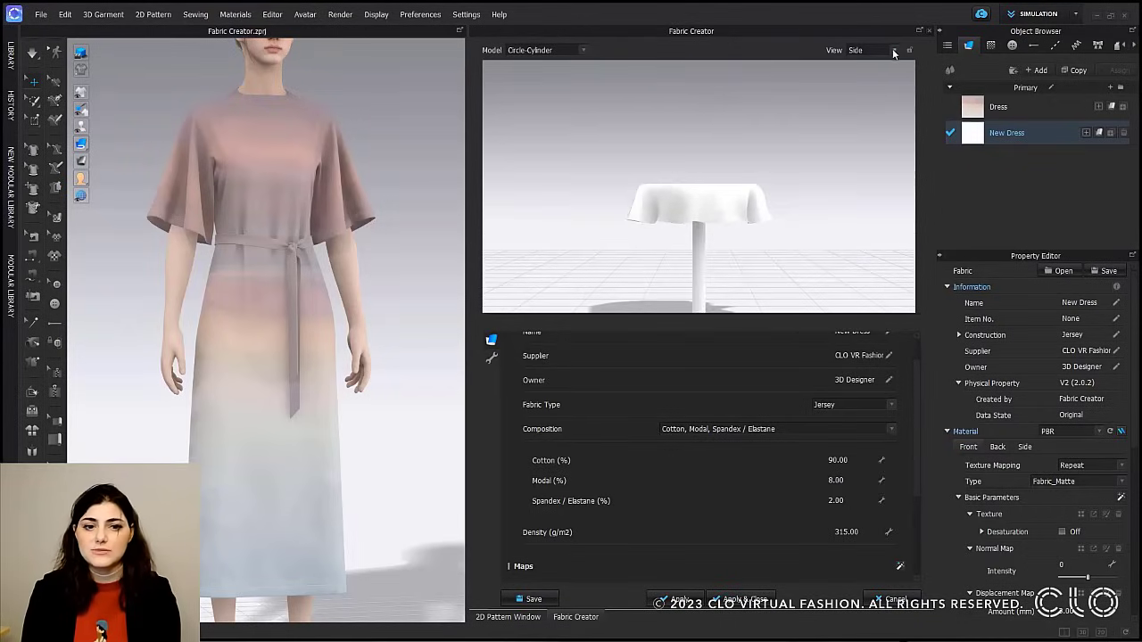
{"action": "left_click", "coordinate": [893, 51]}
{"action": "left_click", "coordinate": [878, 102]}
{"action": "right_click_drag", "start_coordinate": [778, 197], "coordinate": [802, 219]}
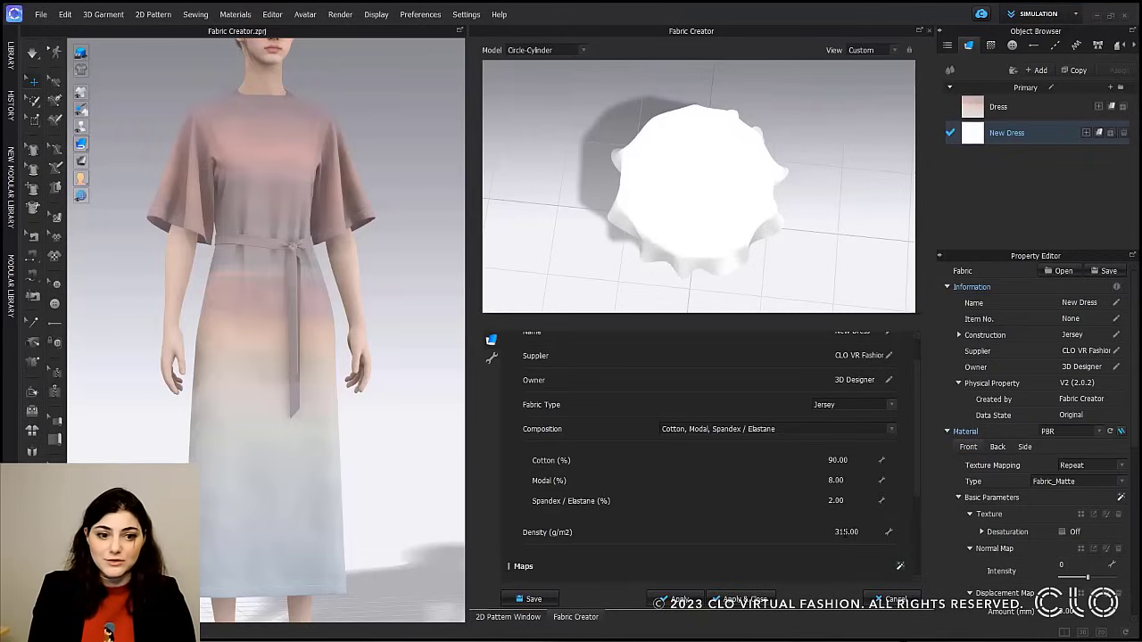
Try a fabric density of 305 g/m2 and set it back to 315 g/m2.
{"action": "double_click", "coordinate": [843, 532]}
{"action": "type", "text": "305"}
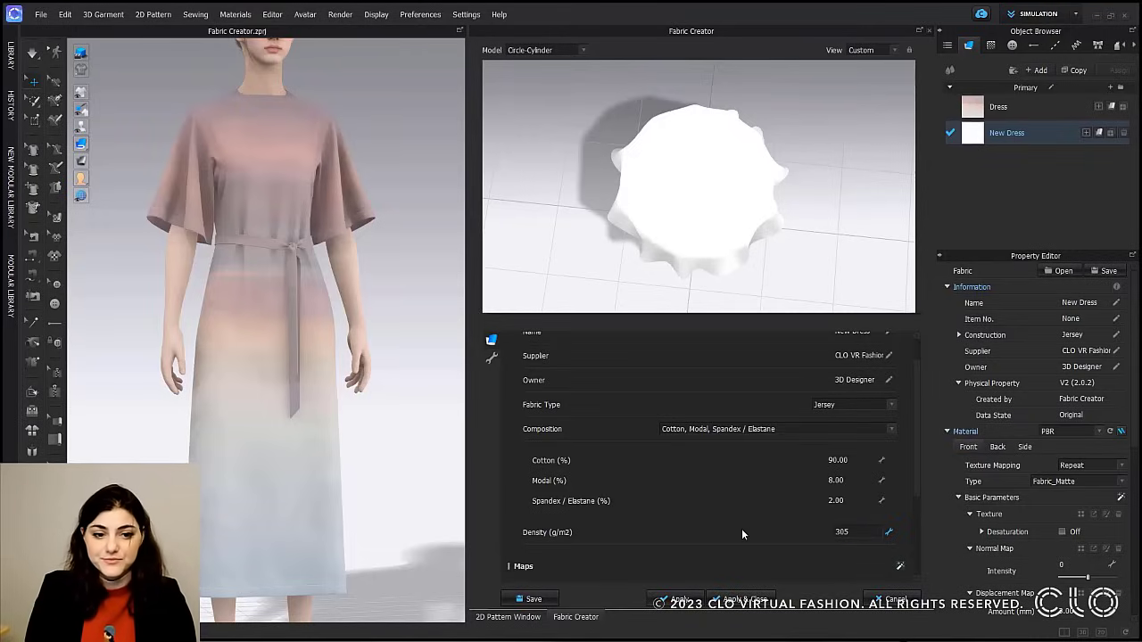
{"action": "key", "text": "Return"}
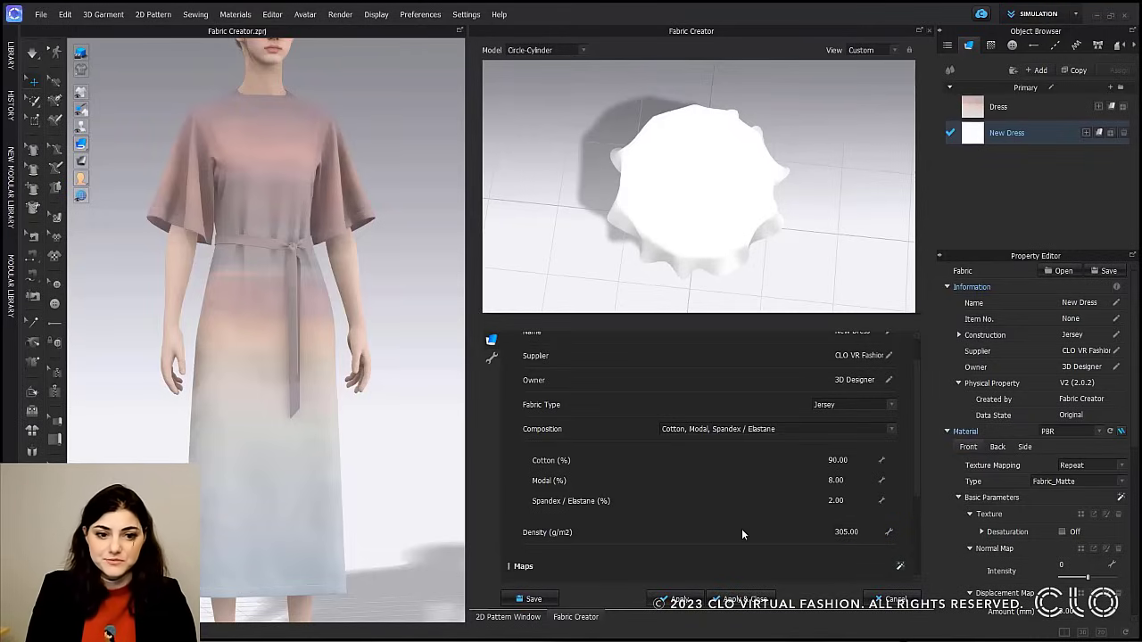
{"action": "double_click", "coordinate": [846, 532]}
{"action": "type", "text": "315"}
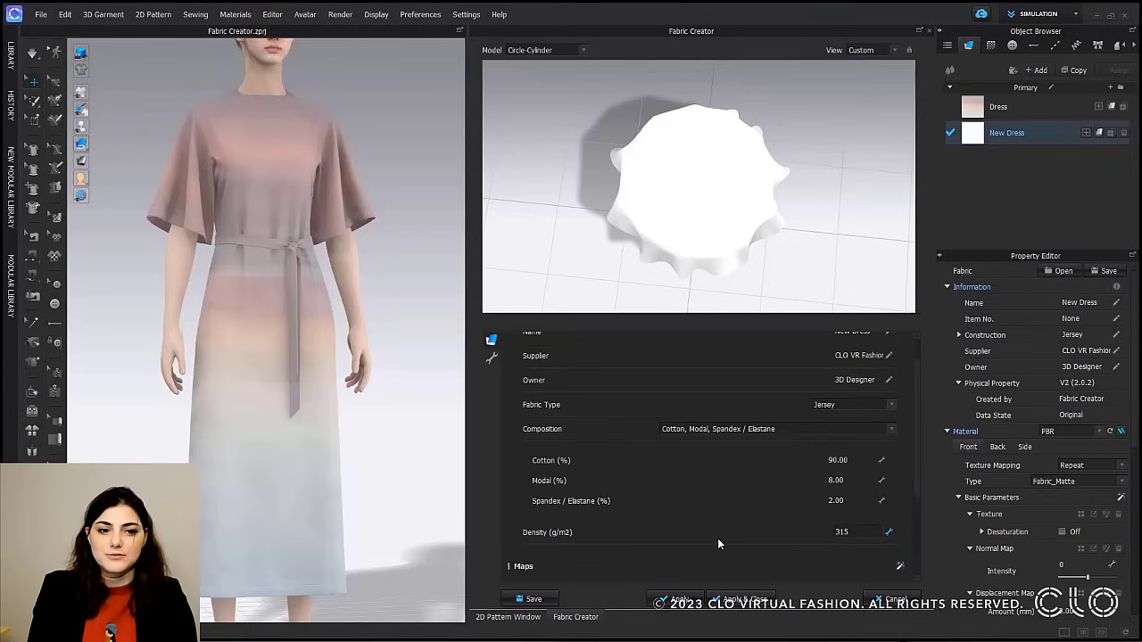
{"action": "key", "text": "Return"}
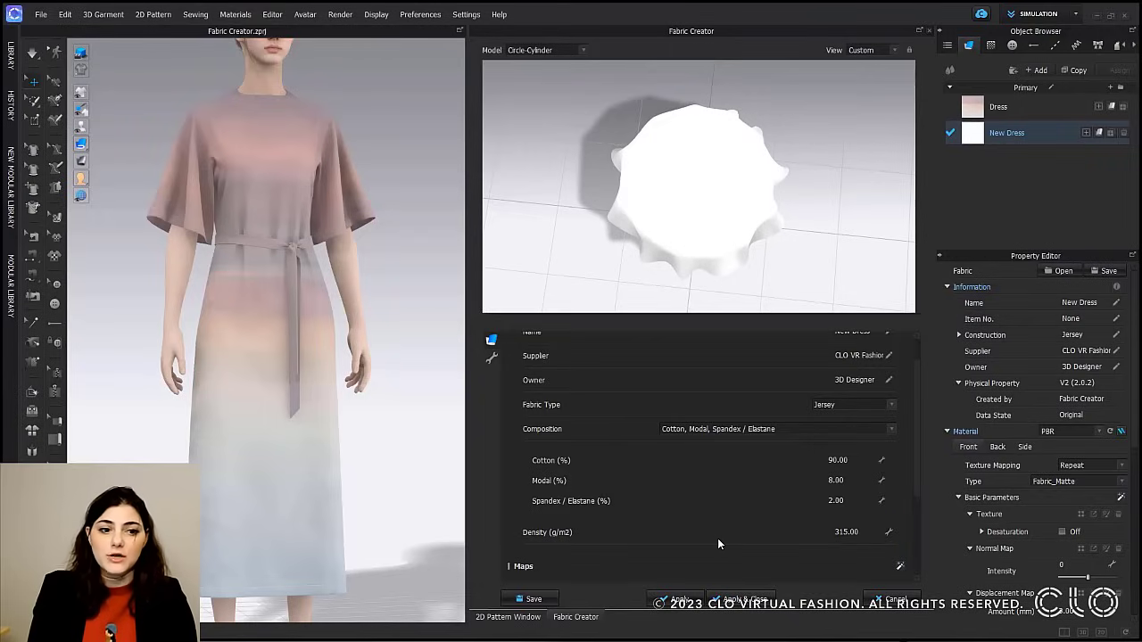
Try the teal, purple and pink CLO texture presets on the fabric and turn the presets off again.
{"action": "scroll", "coordinate": [720, 538], "scroll_direction": "down", "scroll_amount": 3}
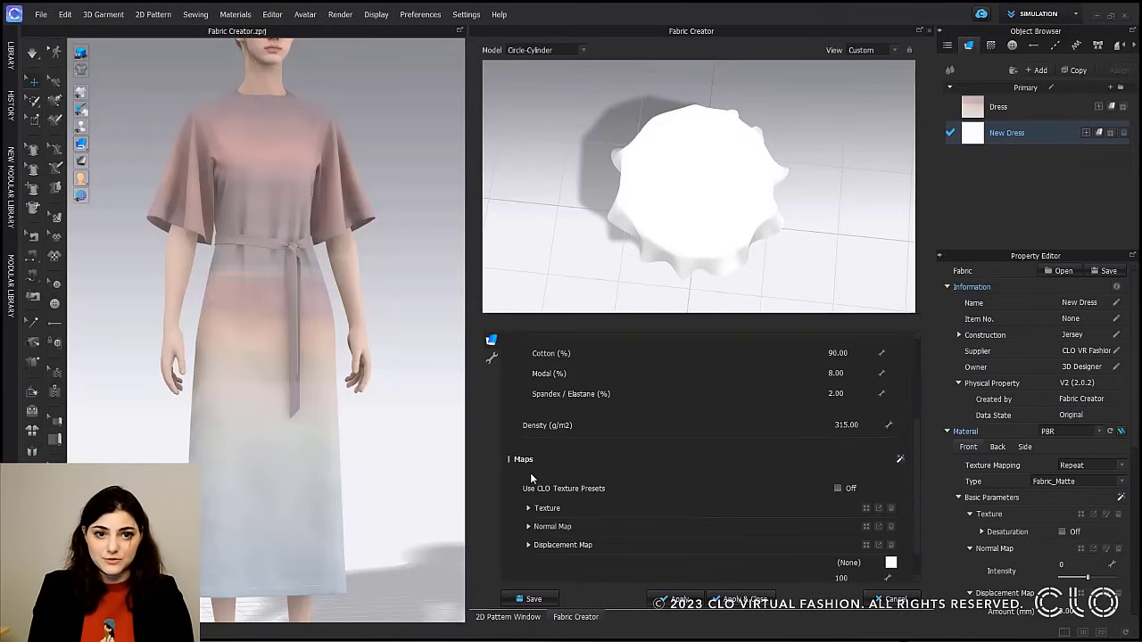
{"action": "scroll", "coordinate": [700, 454], "scroll_direction": "down", "scroll_amount": 1}
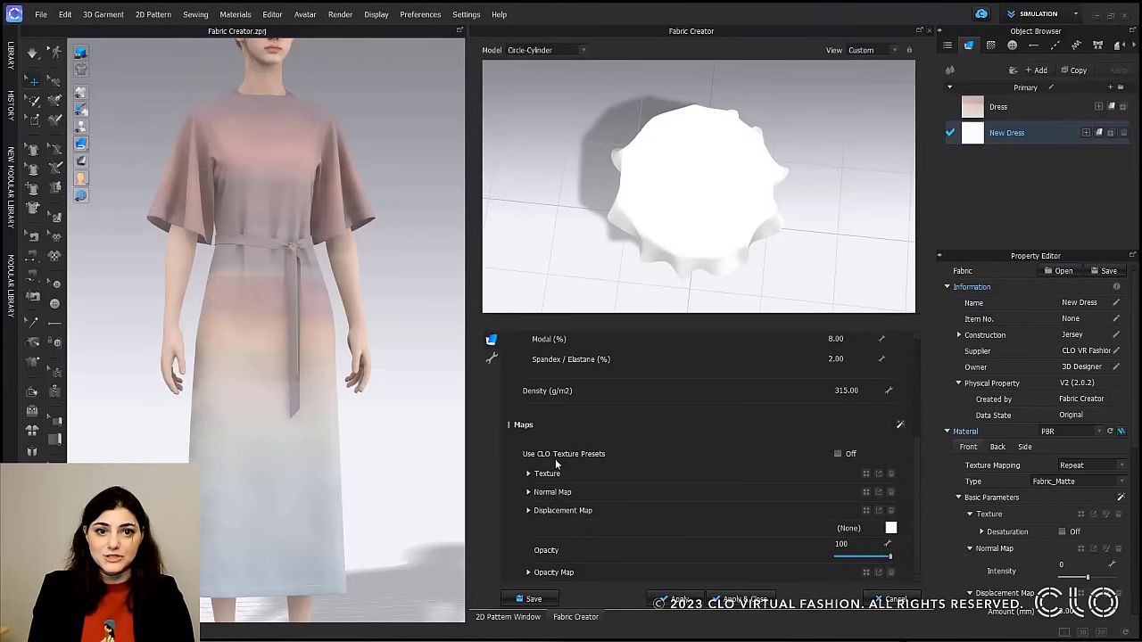
{"action": "left_click", "coordinate": [838, 454]}
{"action": "left_click", "coordinate": [610, 558]}
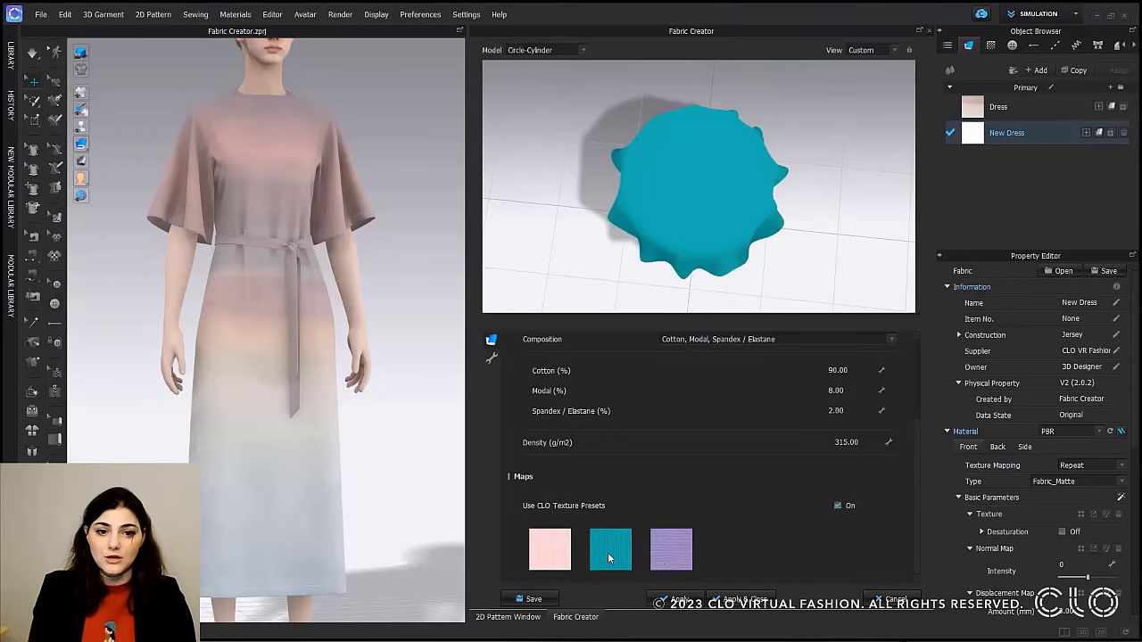
{"action": "left_click", "coordinate": [675, 548]}
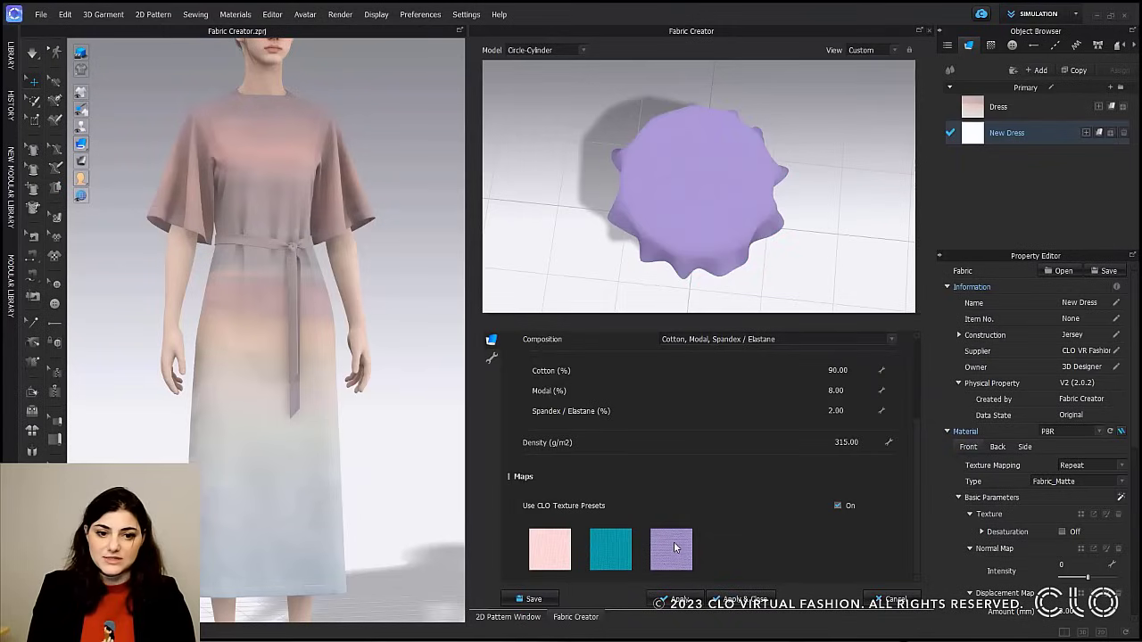
{"action": "left_click", "coordinate": [550, 558]}
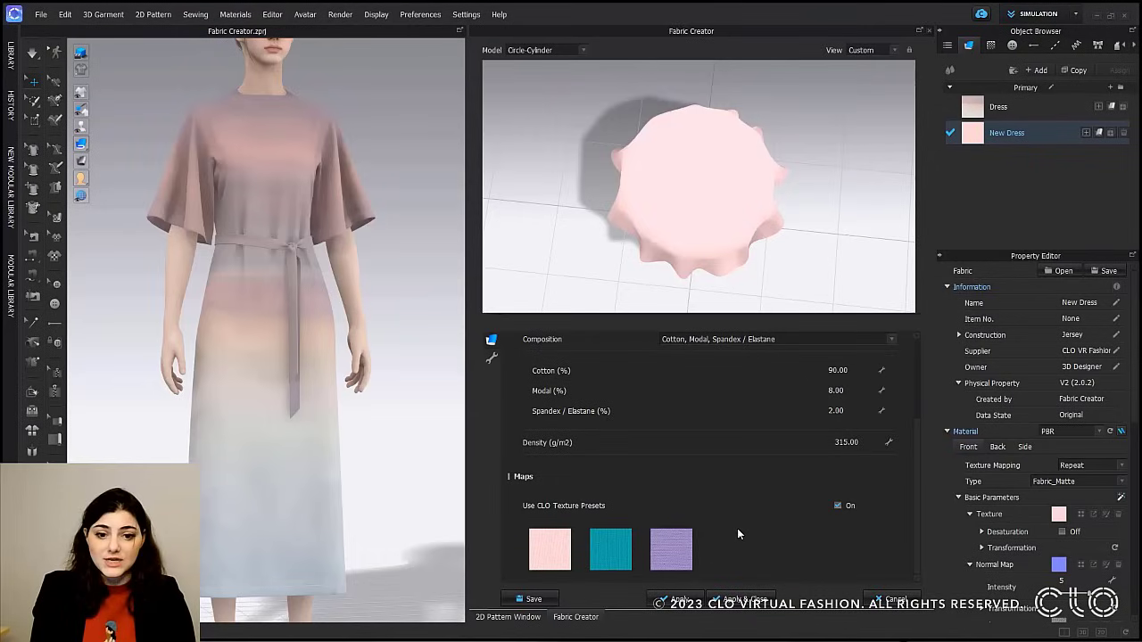
{"action": "left_click", "coordinate": [837, 506]}
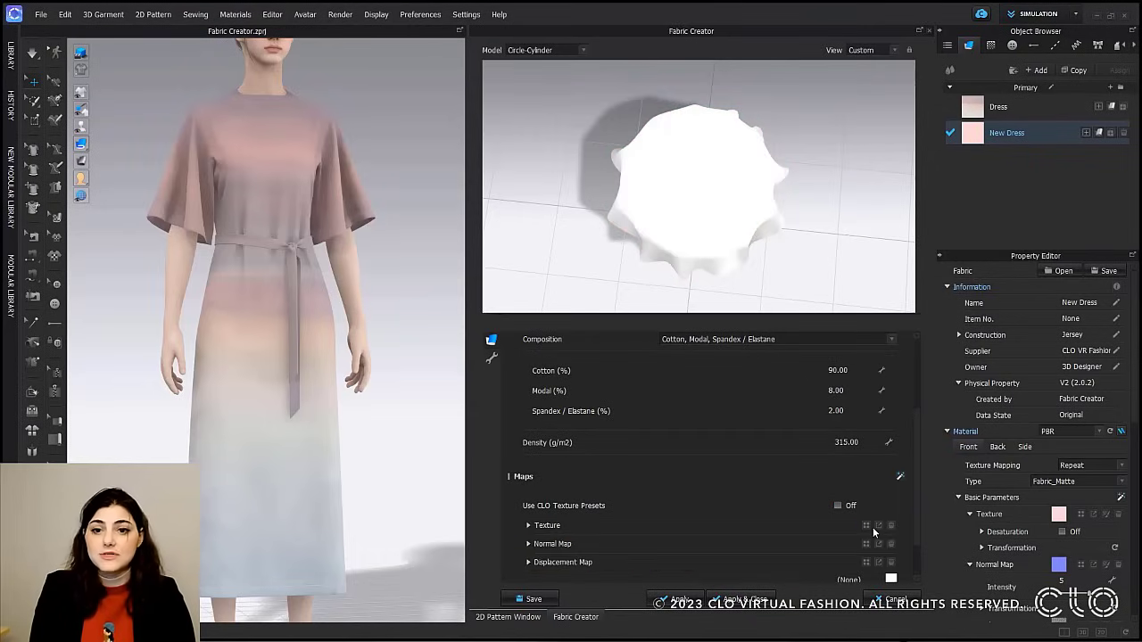
Load the Blue_Sublimation_Print_knit image from the Knit Textures folder as the fabric's texture map.
{"action": "left_click", "coordinate": [866, 533]}
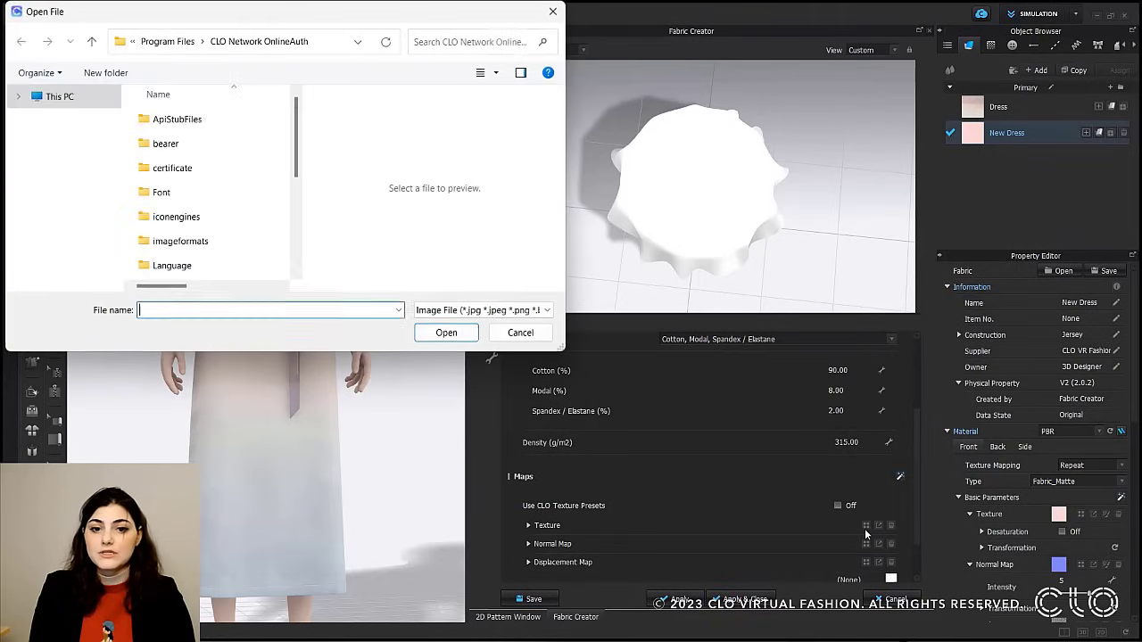
{"action": "scroll", "coordinate": [233, 225], "scroll_direction": "down", "scroll_amount": 2}
{"action": "scroll", "coordinate": [234, 226], "scroll_direction": "down", "scroll_amount": 1}
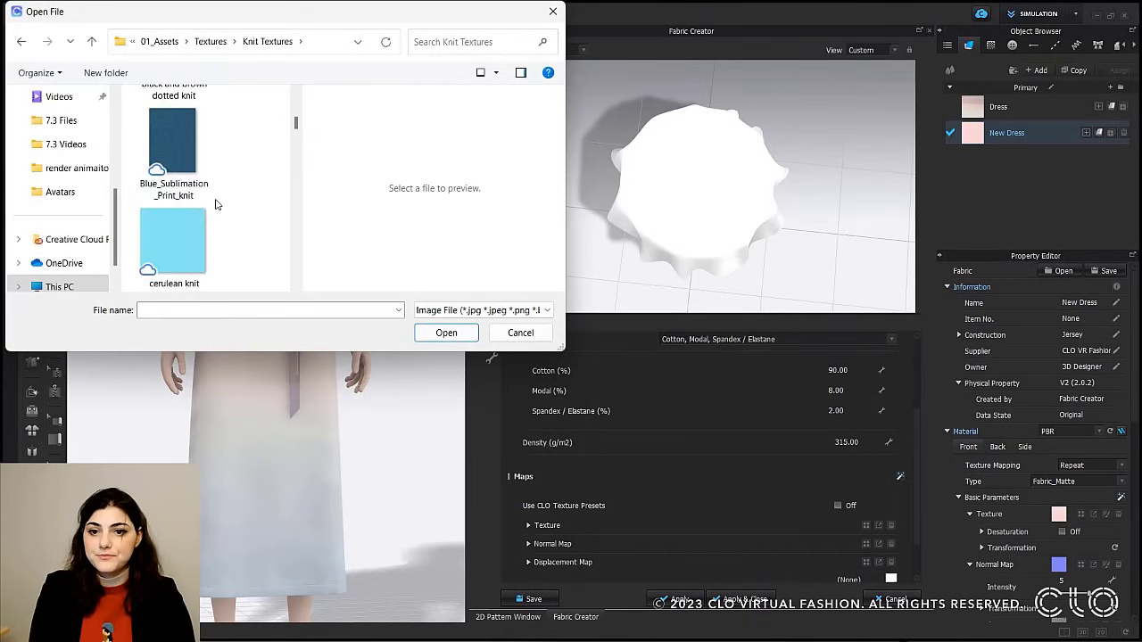
{"action": "left_click", "coordinate": [172, 142]}
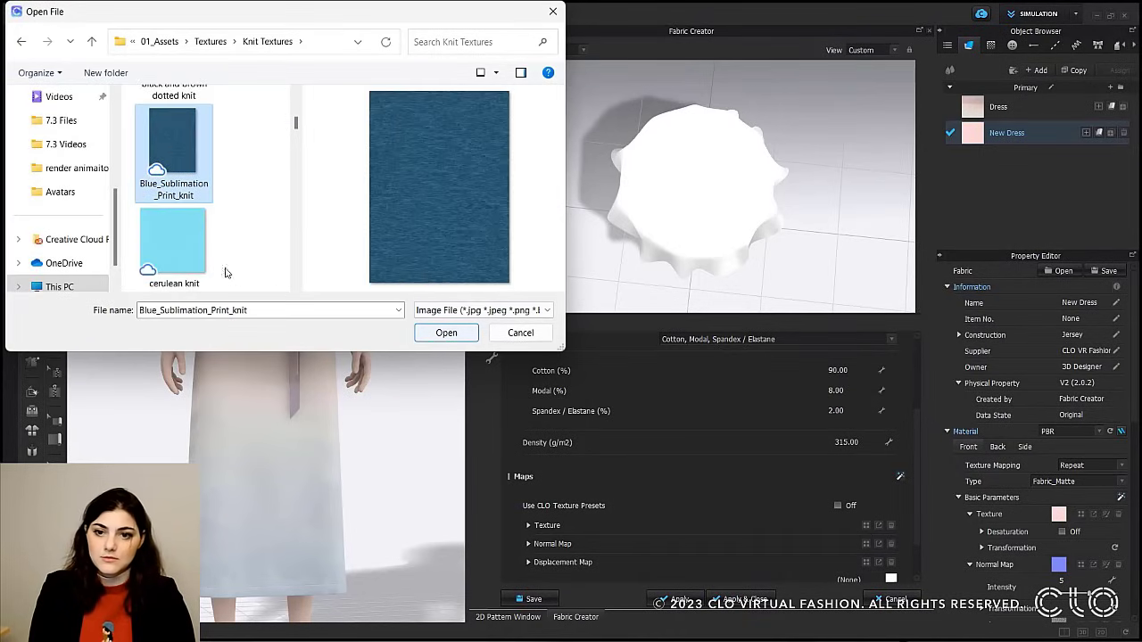
{"action": "left_click", "coordinate": [195, 243]}
{"action": "left_click", "coordinate": [174, 166]}
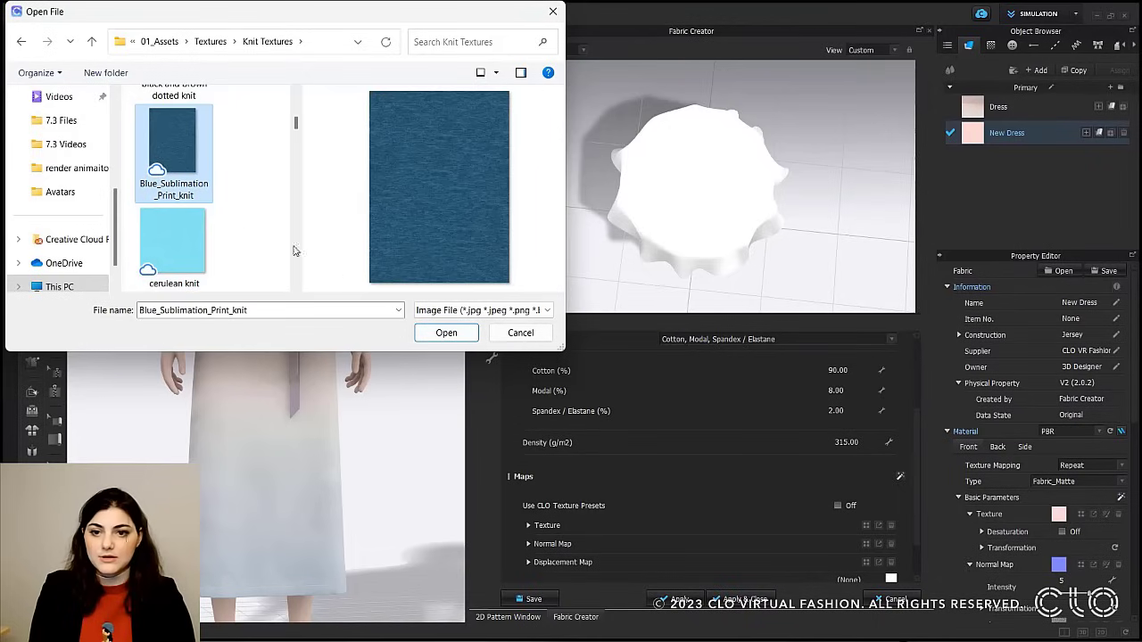
{"action": "scroll", "coordinate": [253, 231], "scroll_direction": "down", "scroll_amount": 2}
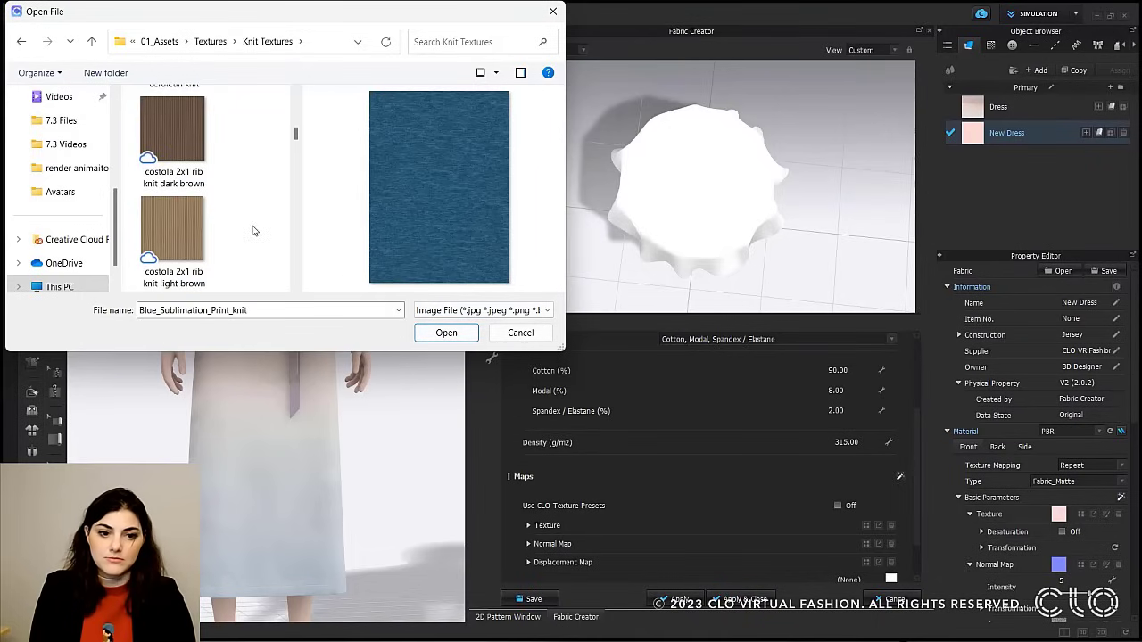
{"action": "scroll", "coordinate": [254, 231], "scroll_direction": "up", "scroll_amount": 5}
{"action": "scroll", "coordinate": [253, 231], "scroll_direction": "down", "scroll_amount": 3}
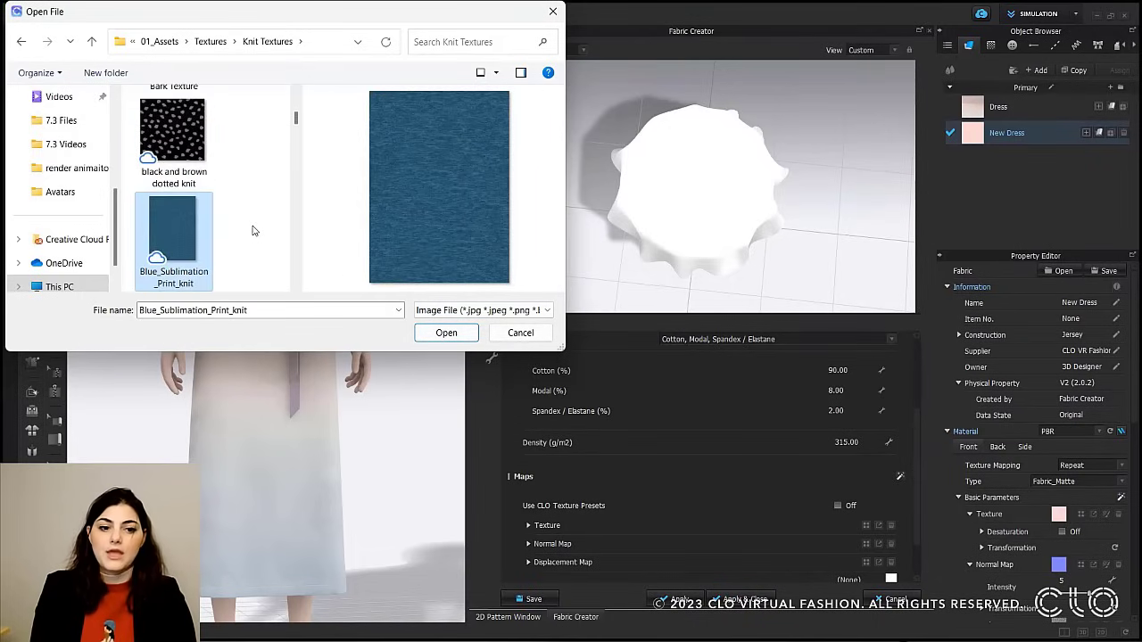
{"action": "left_click", "coordinate": [446, 332]}
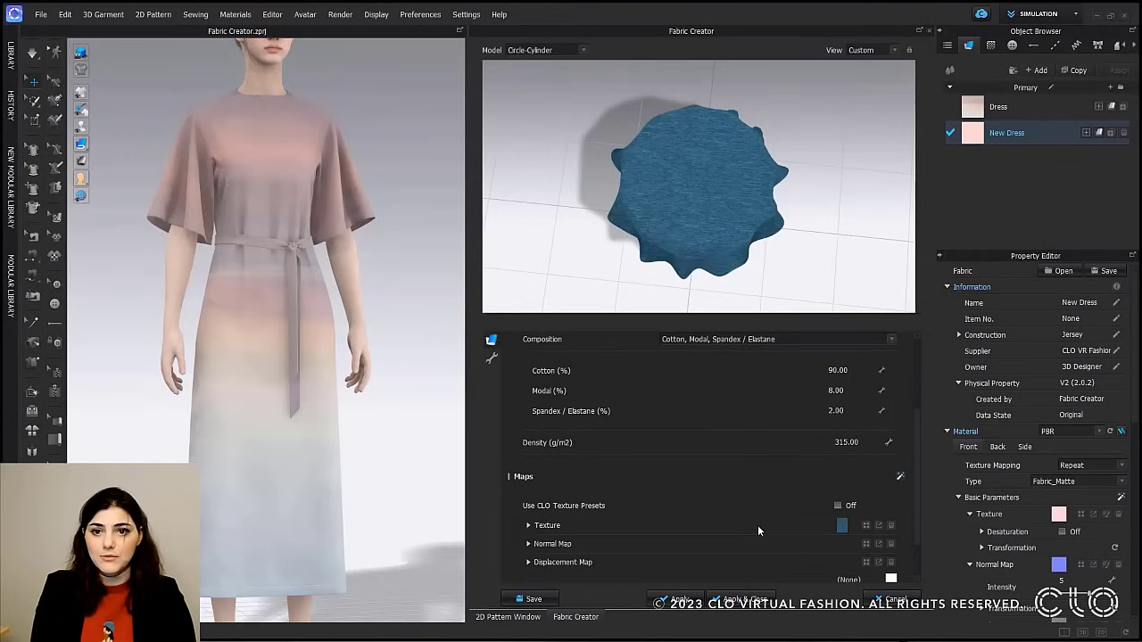
Load cotton-rib-knit-fabric-2-500x500_NRM from the Knit Normal Maps_Displacement folder as the fabric's normal map.
{"action": "scroll", "coordinate": [757, 530], "scroll_direction": "down", "scroll_amount": 1}
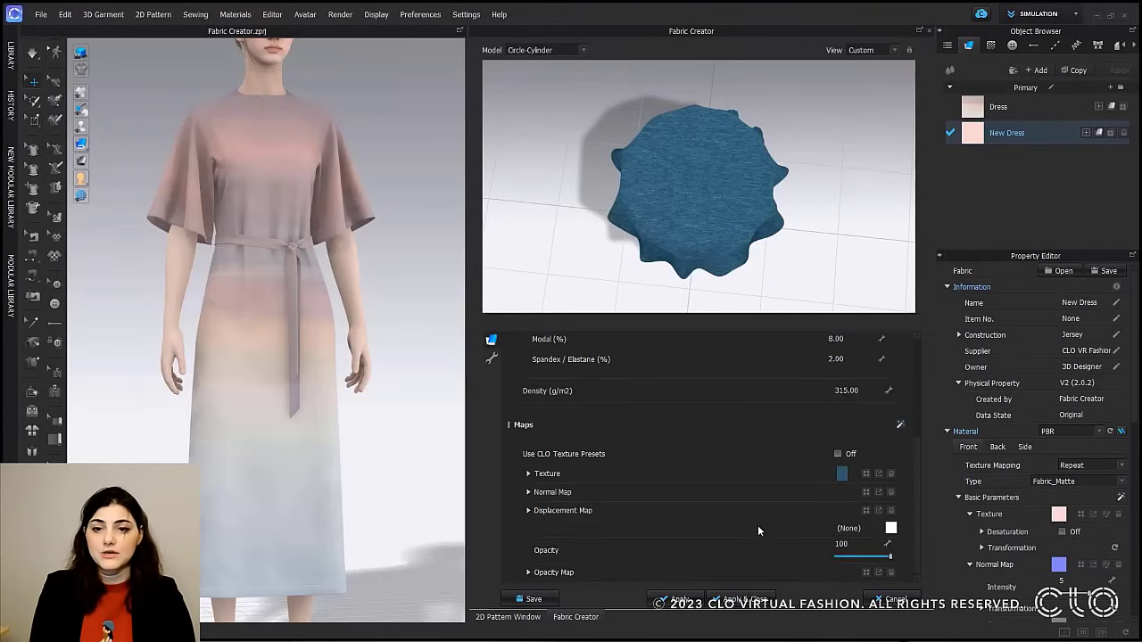
{"action": "left_click", "coordinate": [866, 494]}
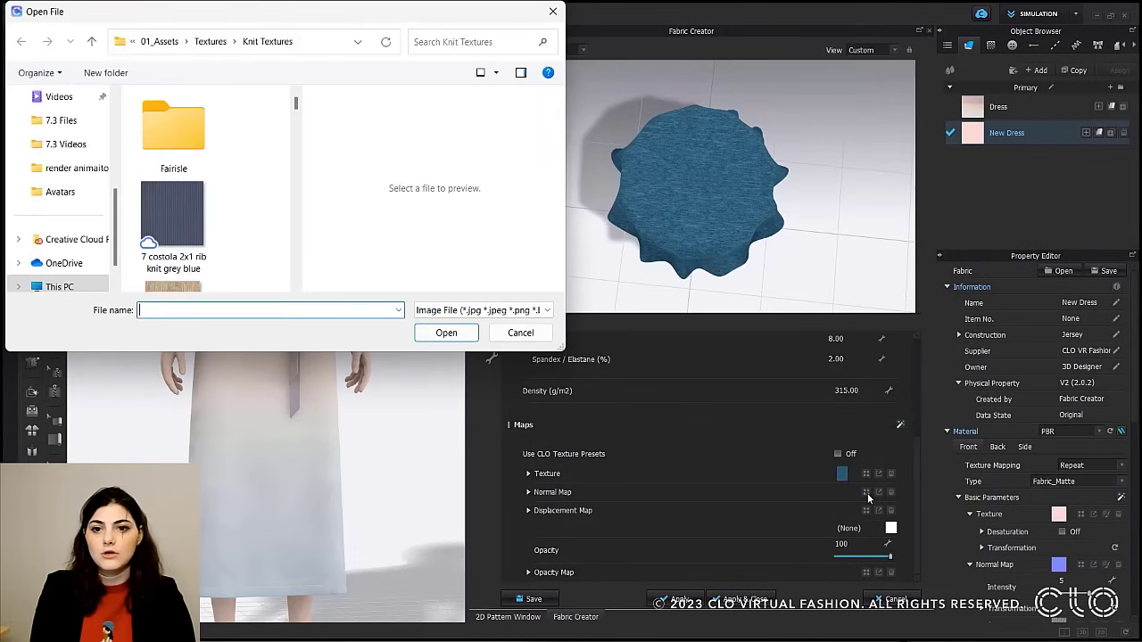
{"action": "left_click", "coordinate": [217, 42]}
{"action": "double_click", "coordinate": [234, 195]}
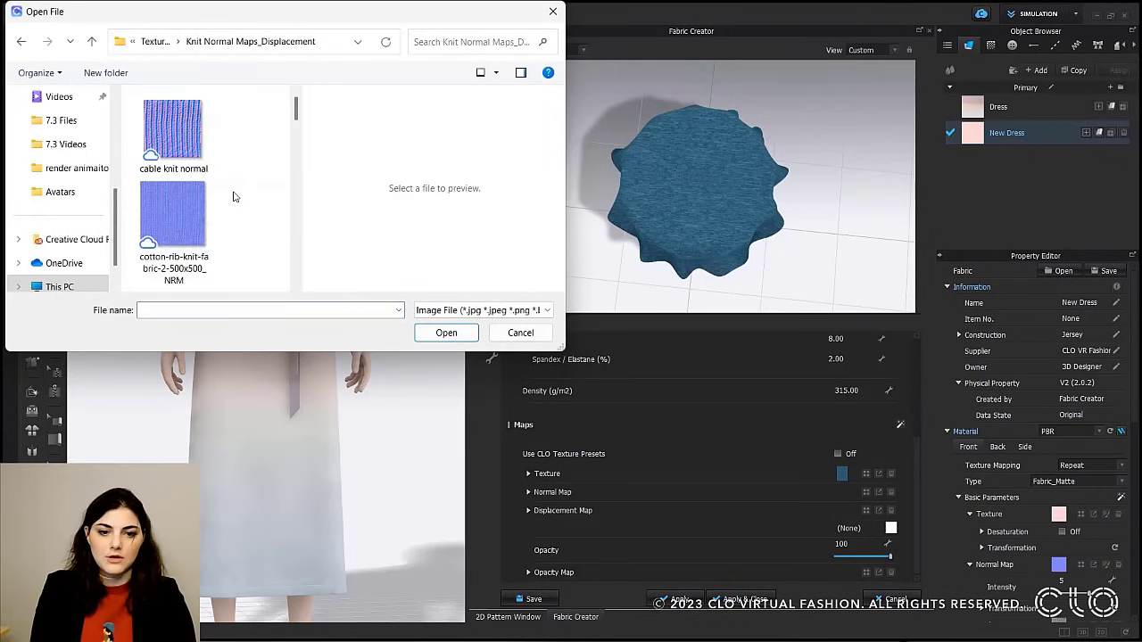
{"action": "left_click", "coordinate": [174, 214]}
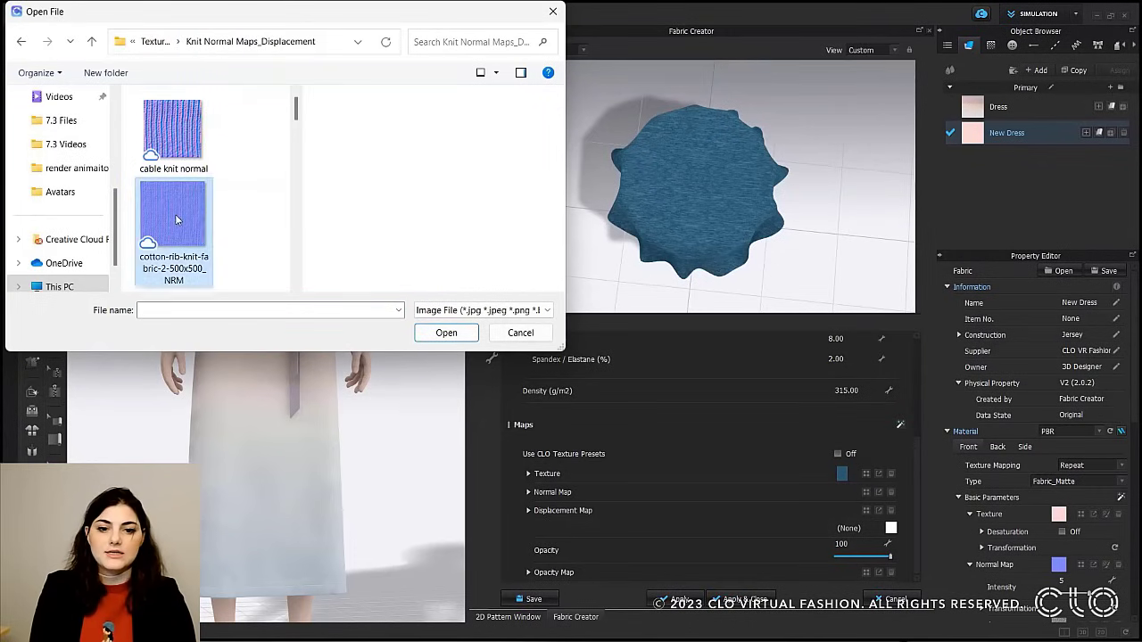
{"action": "left_click", "coordinate": [446, 333]}
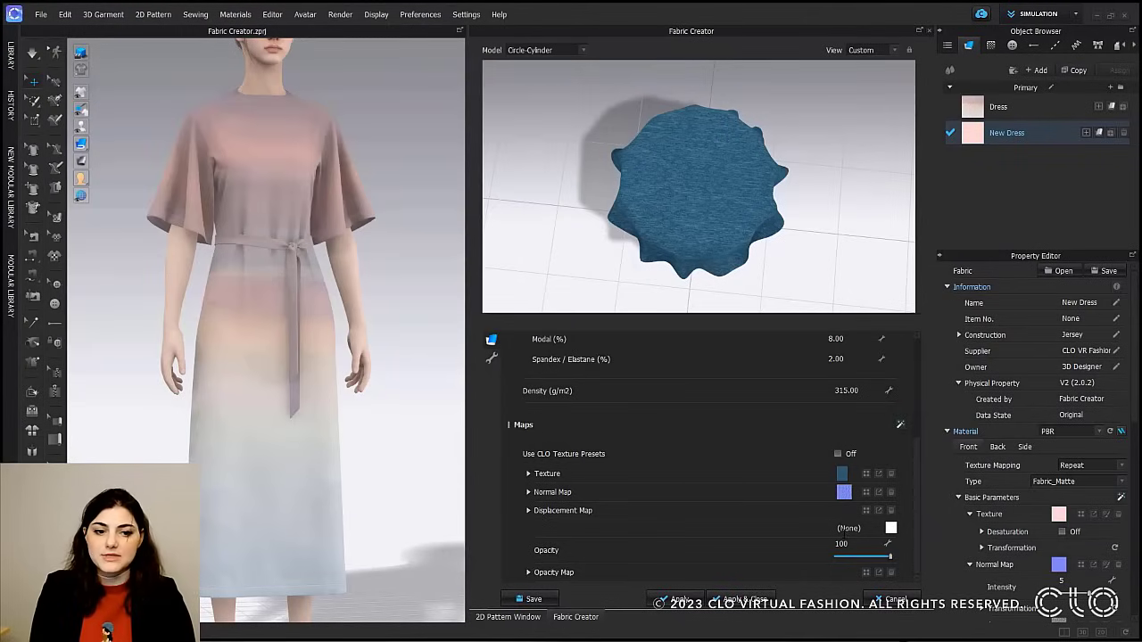
Set the normal map's intensity to 100 and review the transformation settings of the normal map and the texture.
{"action": "left_click", "coordinate": [528, 492]}
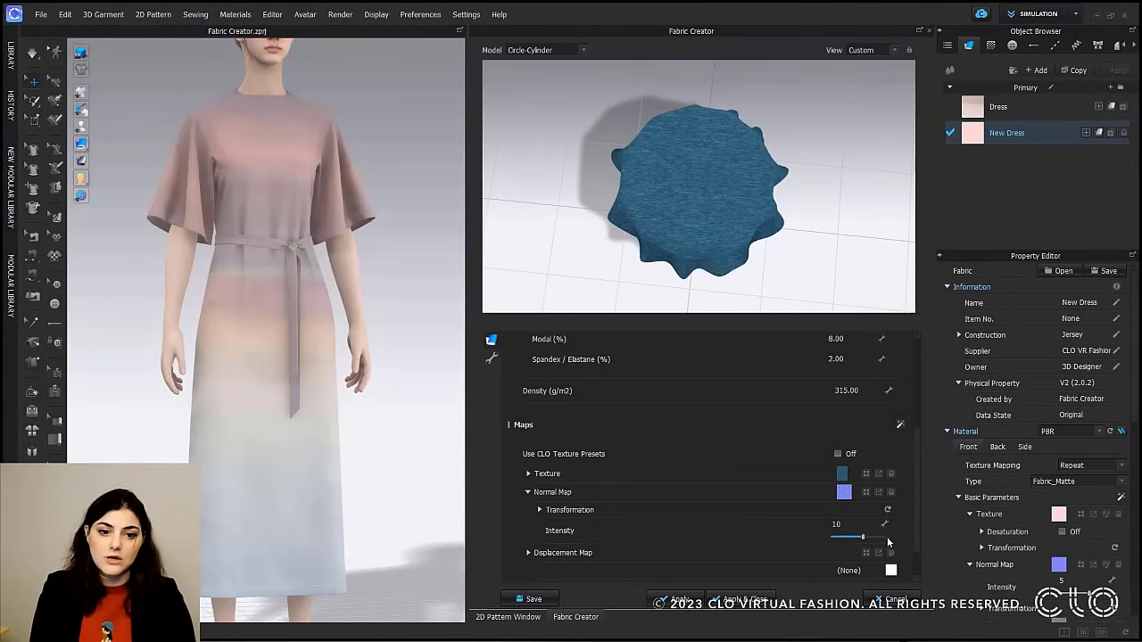
{"action": "left_click_drag", "start_coordinate": [865, 537], "coordinate": [897, 537]}
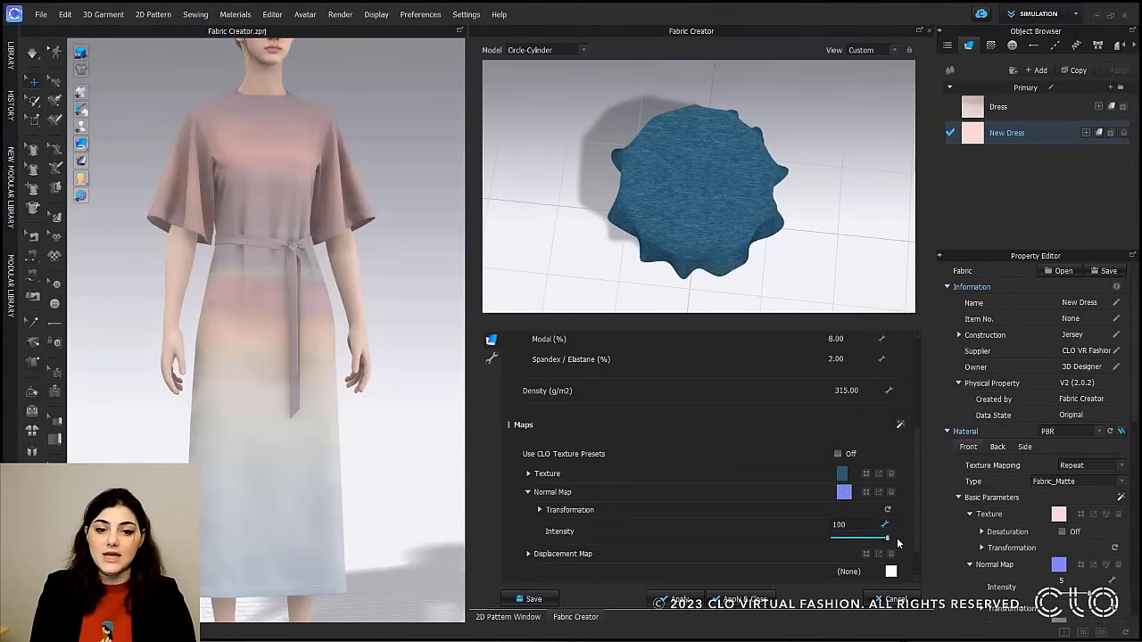
{"action": "left_click", "coordinate": [539, 510]}
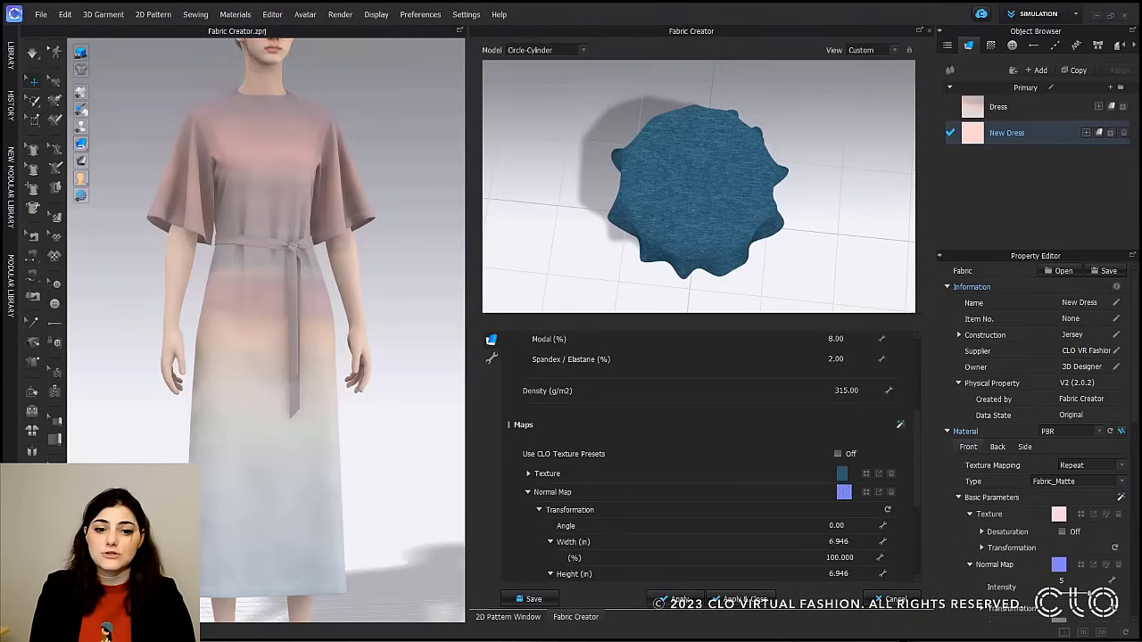
{"action": "left_click", "coordinate": [528, 474]}
{"action": "left_click", "coordinate": [539, 491]}
{"action": "scroll", "coordinate": [541, 495], "scroll_direction": "down", "scroll_amount": 1}
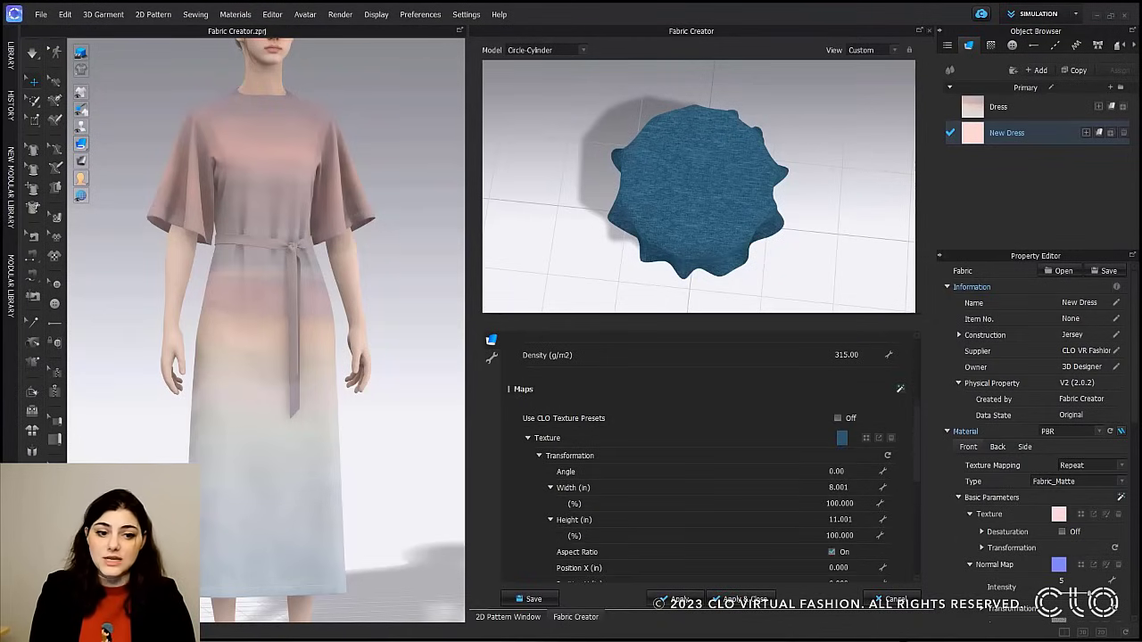
{"action": "left_click", "coordinate": [540, 455]}
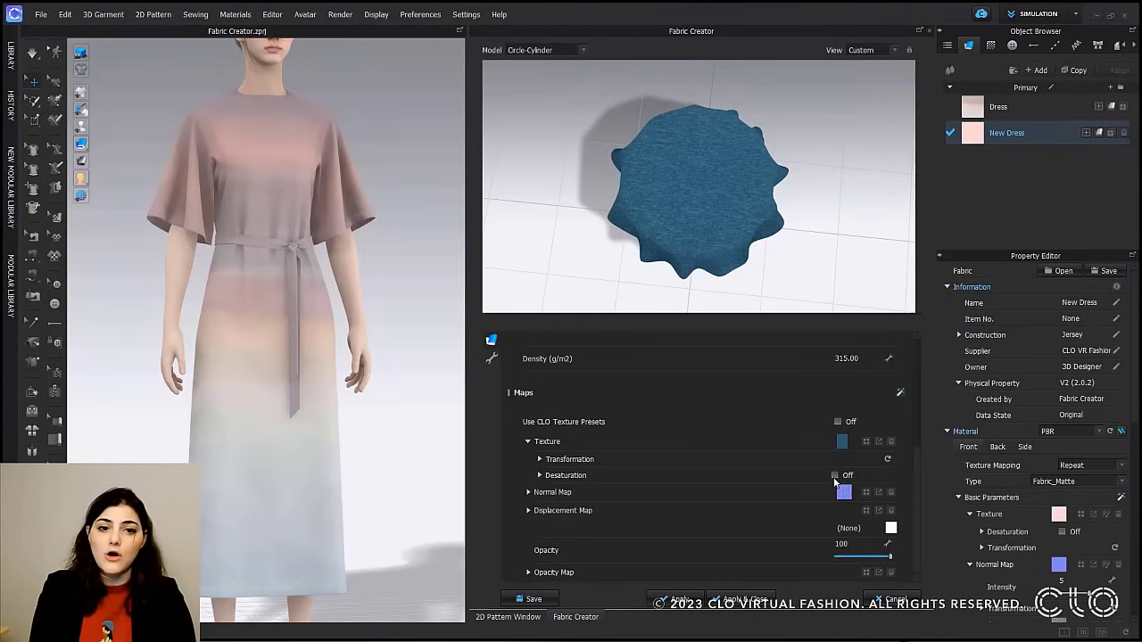
Turn on desaturation for the texture and recolor the fabric with a coral COLORO_005 color.
{"action": "left_click", "coordinate": [834, 476]}
{"action": "left_click", "coordinate": [891, 581]}
{"action": "left_click", "coordinate": [661, 268]}
Set the desaturated texture's shadow intensity to 50 and its shadow brightness to -5.
{"action": "left_click", "coordinate": [545, 473]}
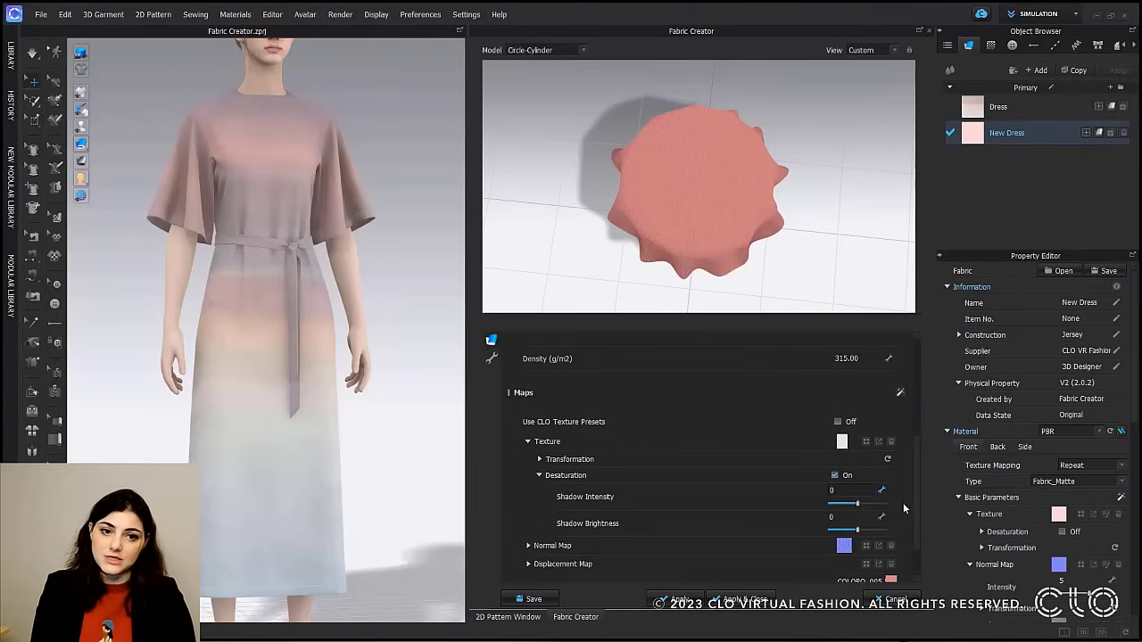
{"action": "left_click_drag", "start_coordinate": [857, 504], "coordinate": [860, 530]}
{"action": "scroll", "coordinate": [749, 496], "scroll_direction": "down", "scroll_amount": 1}
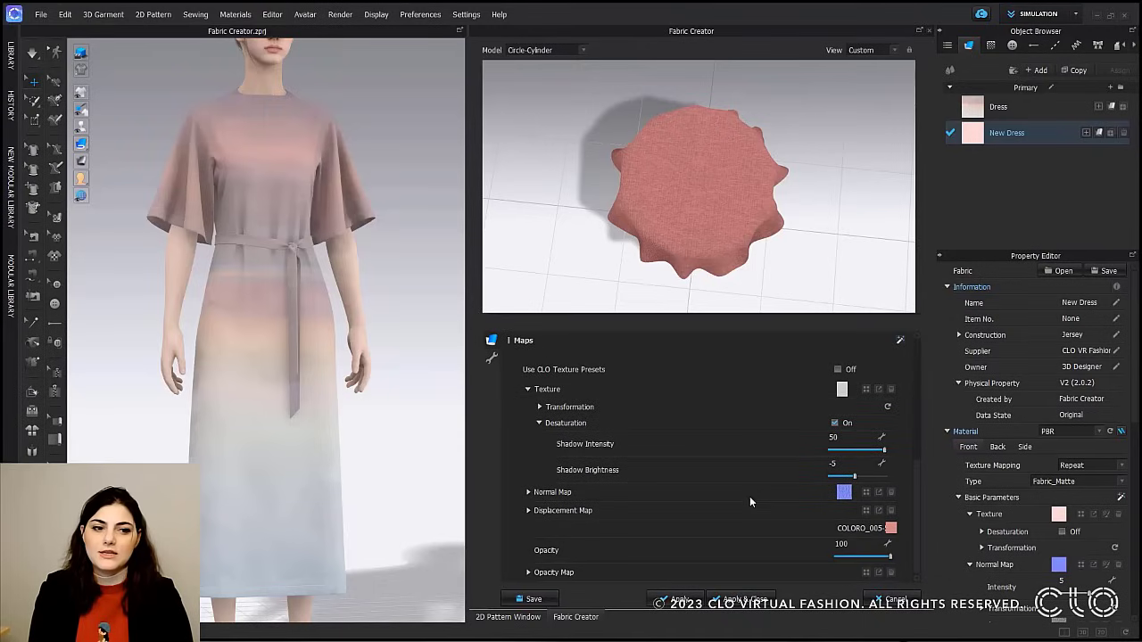
Apply the map and color changes to the New Dress fabric and check its updated material properties.
{"action": "left_click", "coordinate": [679, 599]}
{"action": "scroll", "coordinate": [1053, 509], "scroll_direction": "down", "scroll_amount": 5}
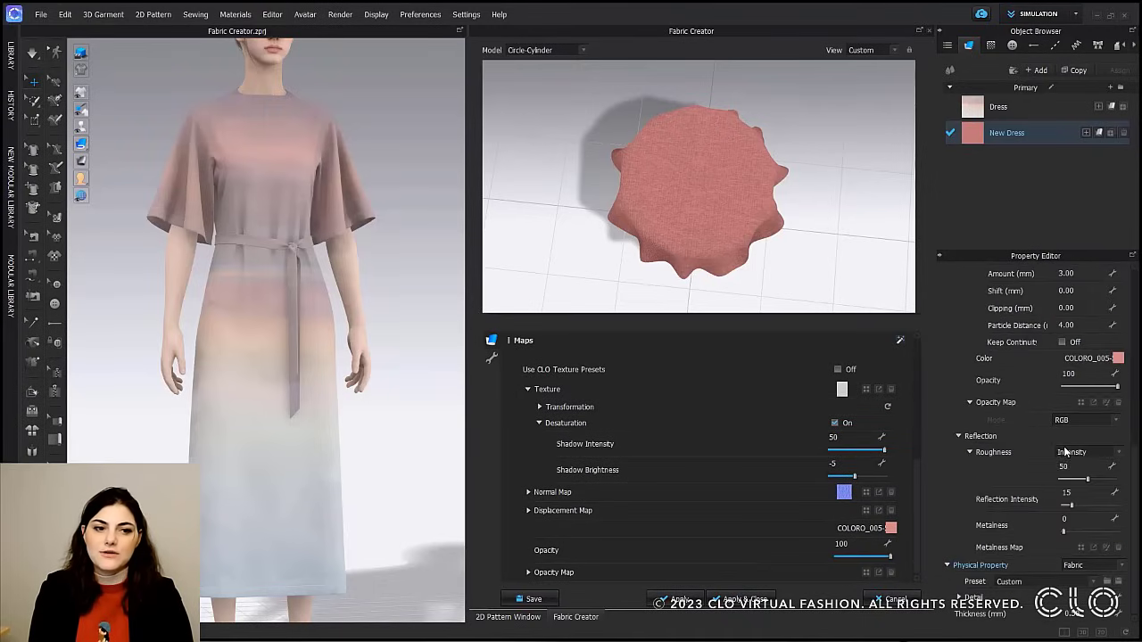
{"action": "scroll", "coordinate": [1030, 484], "scroll_direction": "up", "scroll_amount": 5}
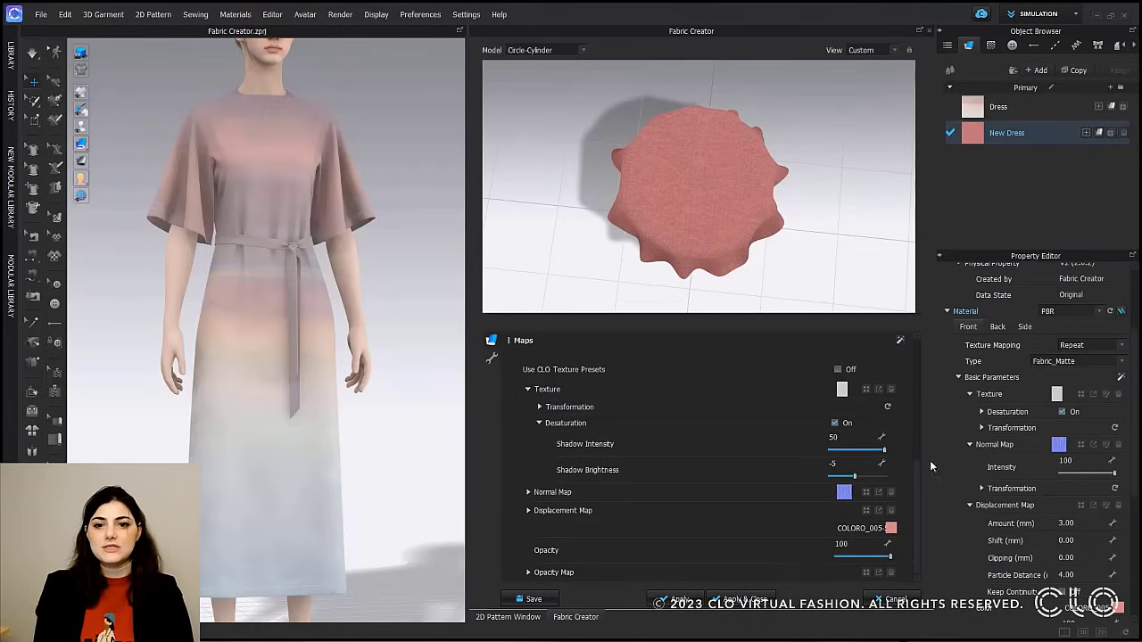
{"action": "scroll", "coordinate": [656, 439], "scroll_direction": "up", "scroll_amount": 3}
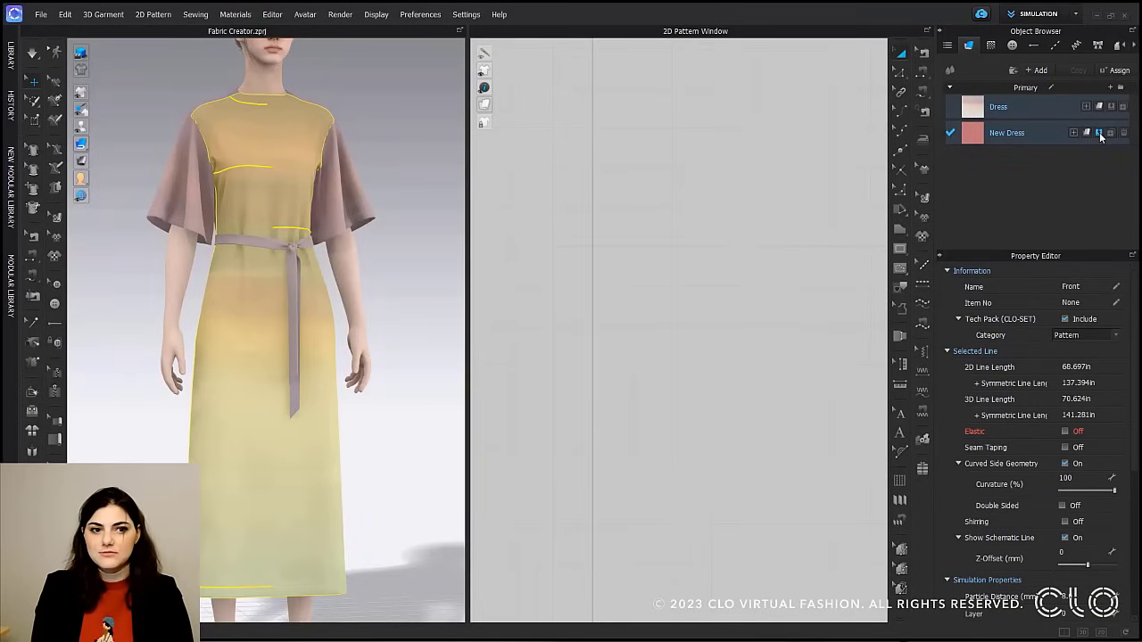
Try the New Dress fabric on the dress's front piece with simulation running, and put the original Dress fabric back.
{"action": "left_click", "coordinate": [1099, 132]}
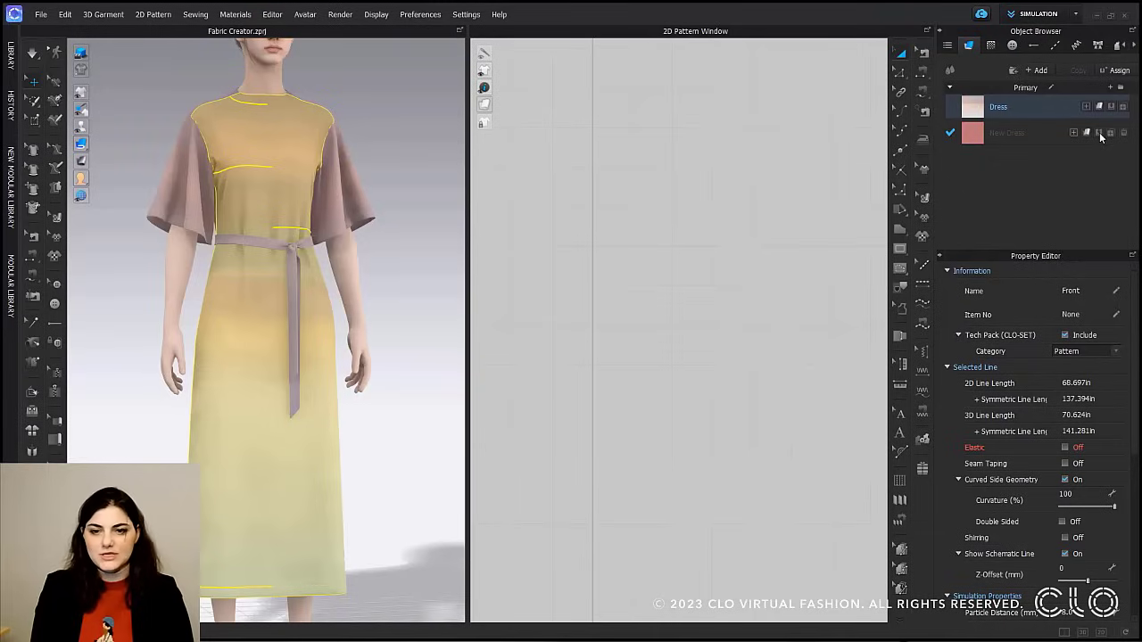
{"action": "left_click", "coordinate": [399, 103]}
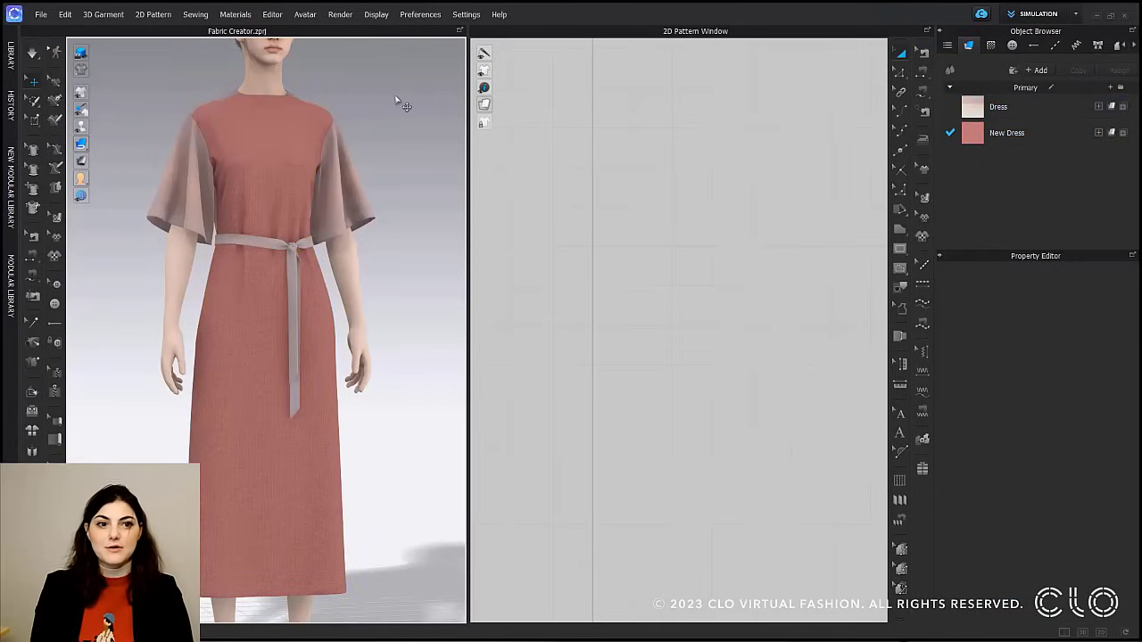
{"action": "key", "text": "q"}
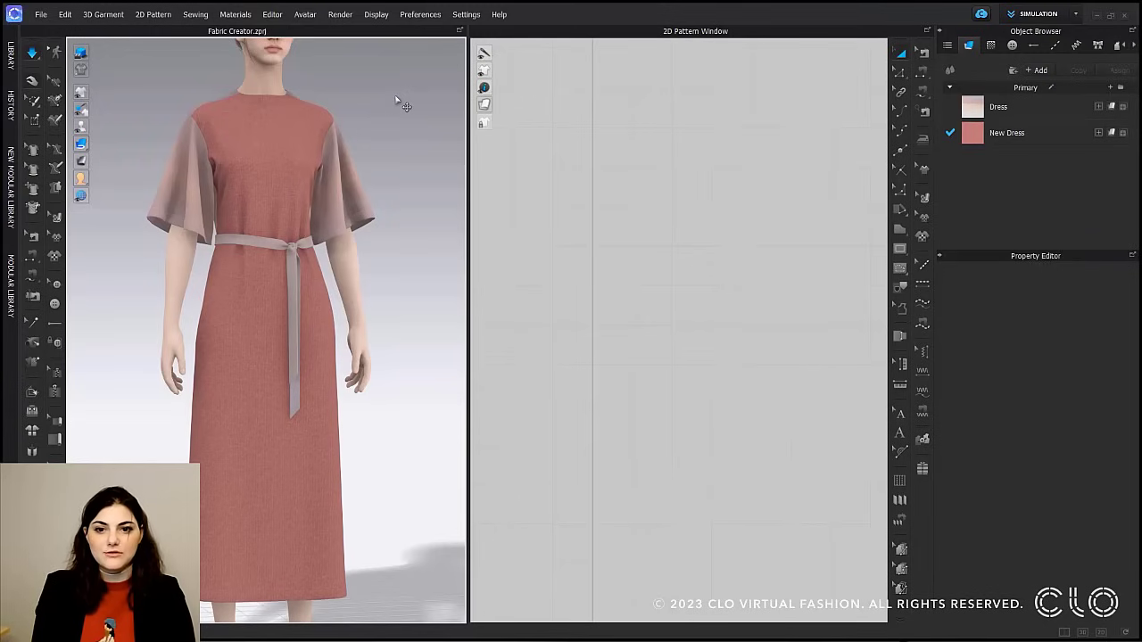
{"action": "left_click", "coordinate": [291, 147]}
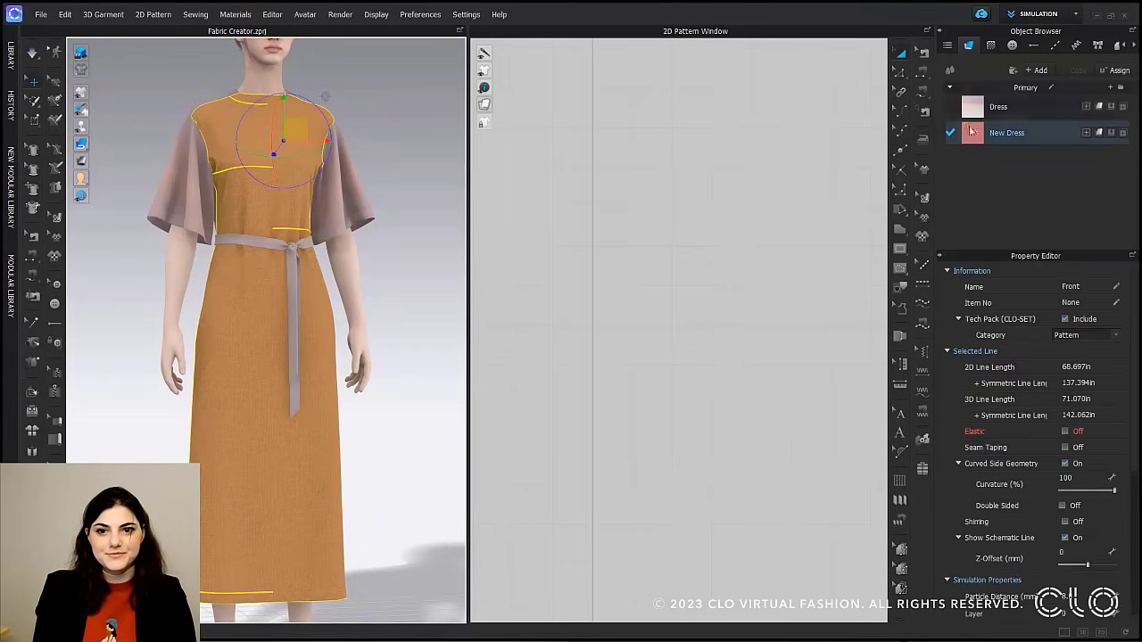
Reopen the New Dress fabric in the Fabric Creator with a closer preview and go to its Maps settings.
{"action": "left_click", "coordinate": [999, 135]}
{"action": "right_click", "coordinate": [999, 135]}
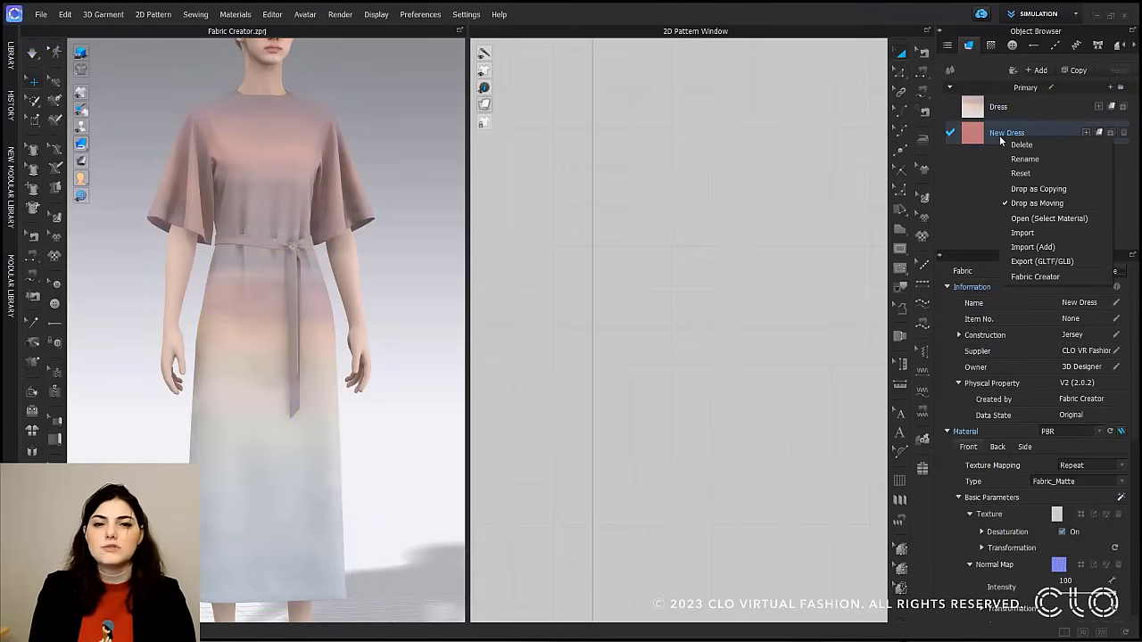
{"action": "left_click", "coordinate": [1042, 280]}
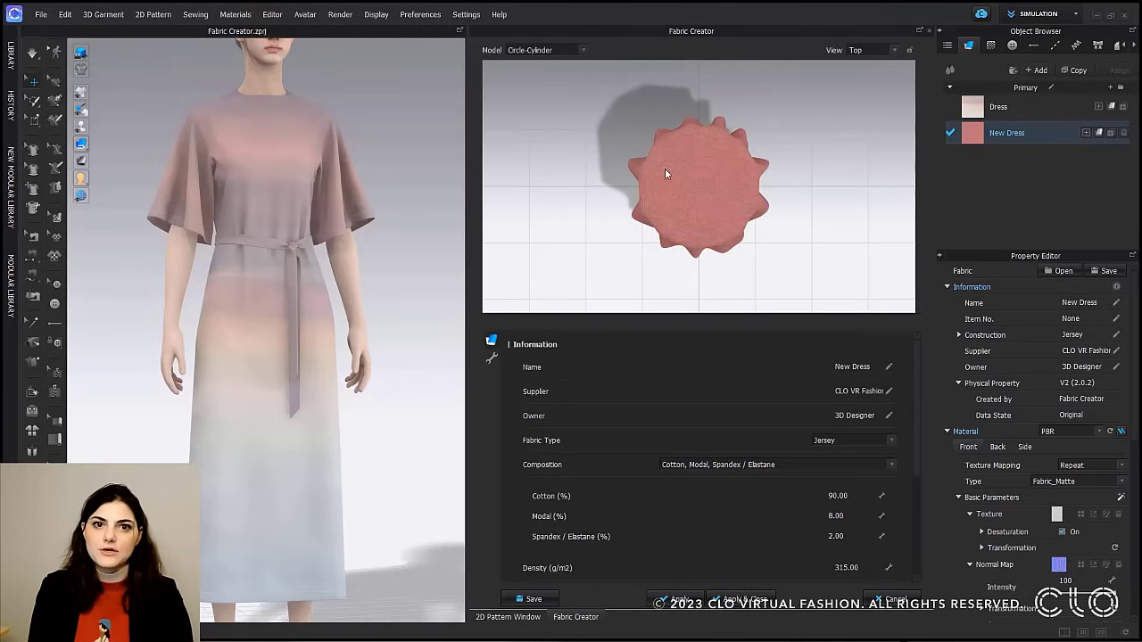
{"action": "right_click_drag", "start_coordinate": [665, 174], "coordinate": [672, 196]}
{"action": "scroll", "coordinate": [758, 474], "scroll_direction": "down", "scroll_amount": 3}
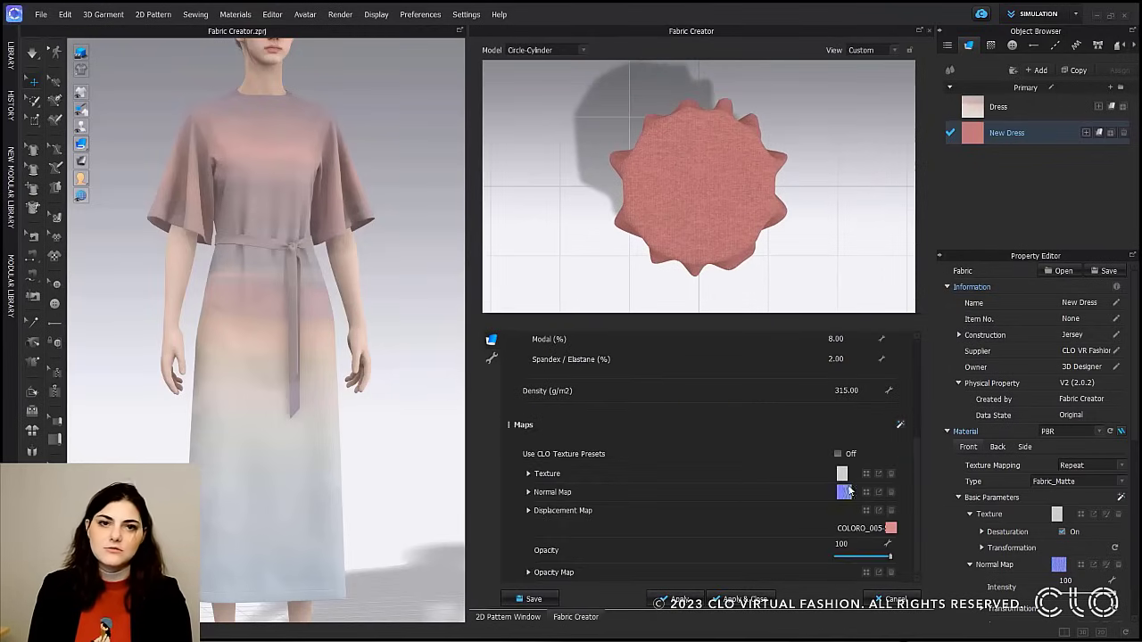
Turn off the New Dress texture's desaturation and change the fabric color to white (FFFFFF).
{"action": "left_click", "coordinate": [890, 534]}
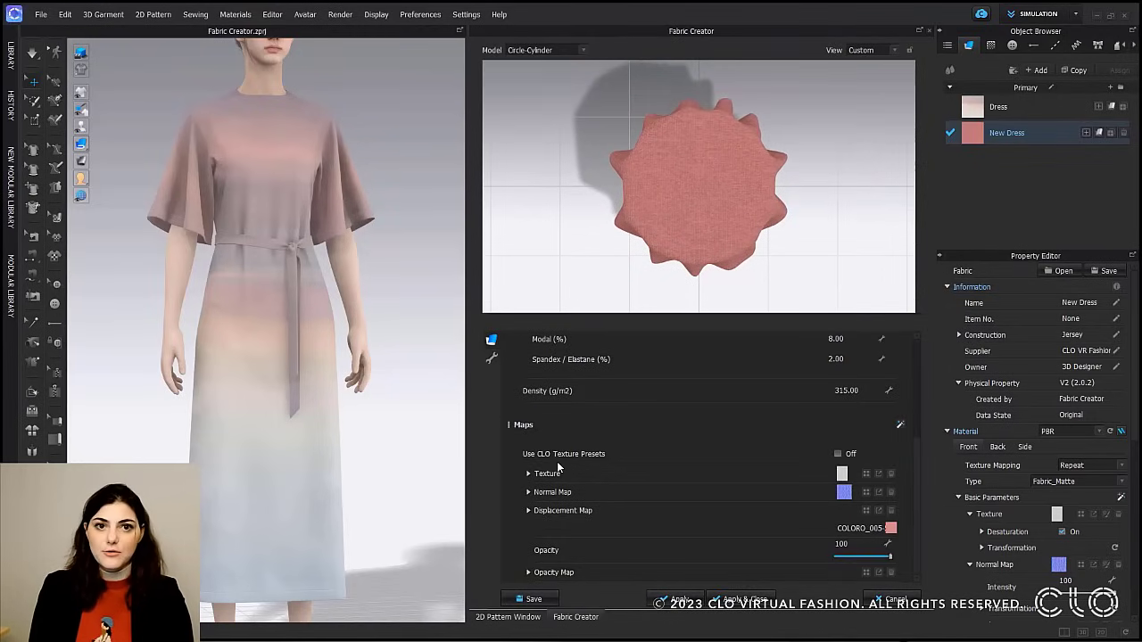
{"action": "left_click", "coordinate": [532, 473]}
{"action": "left_click", "coordinate": [530, 473]}
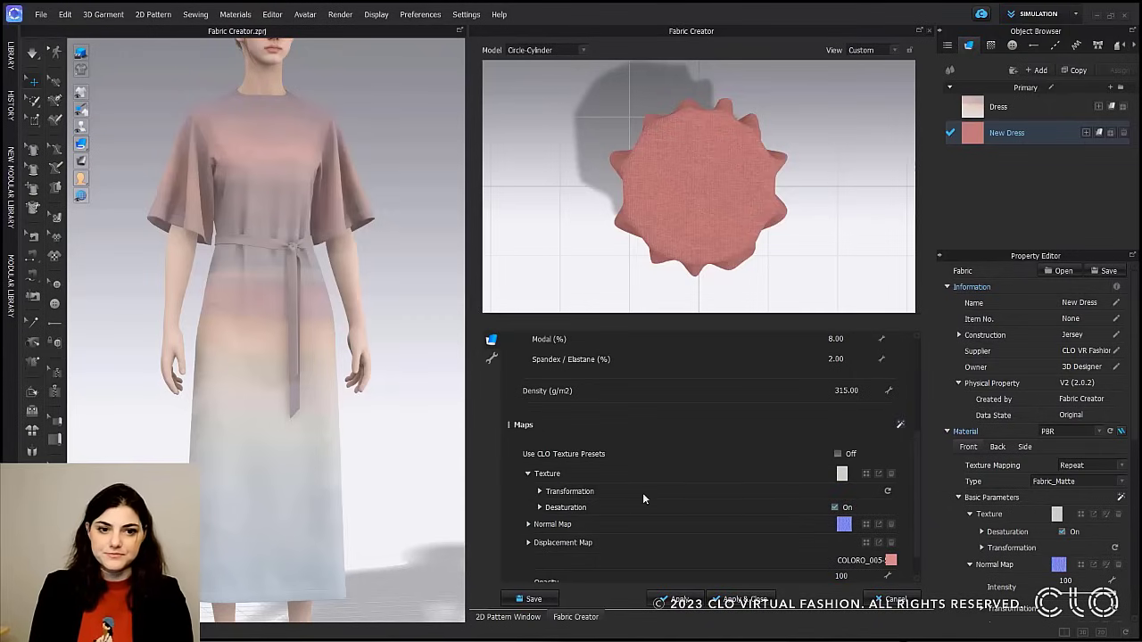
{"action": "left_click", "coordinate": [835, 507]}
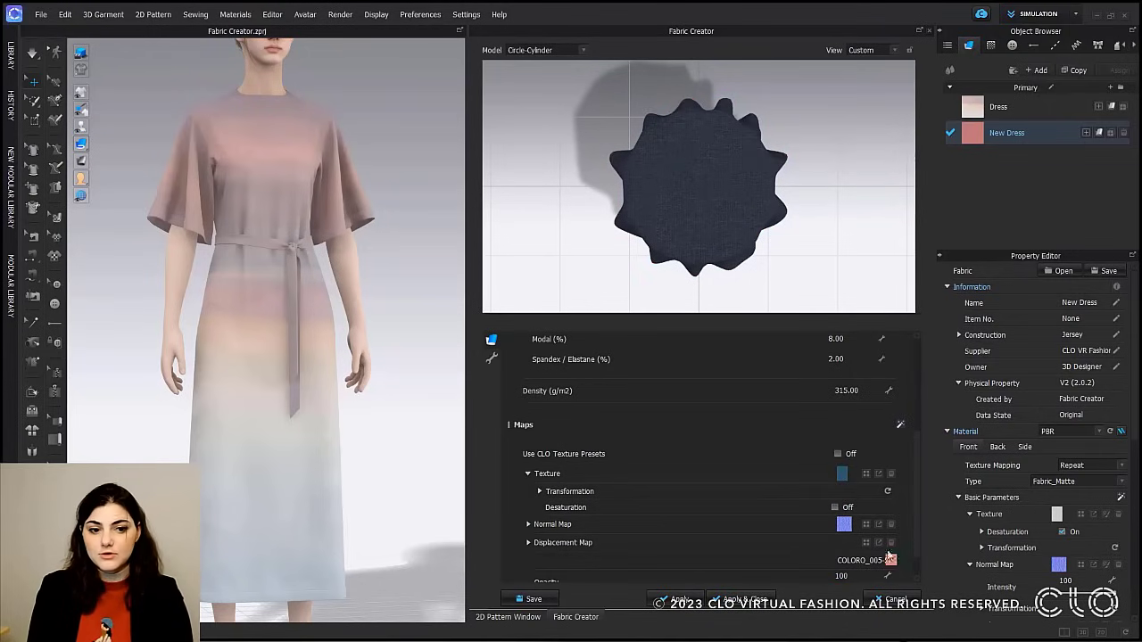
{"action": "left_click", "coordinate": [890, 560]}
{"action": "left_click", "coordinate": [409, 156]}
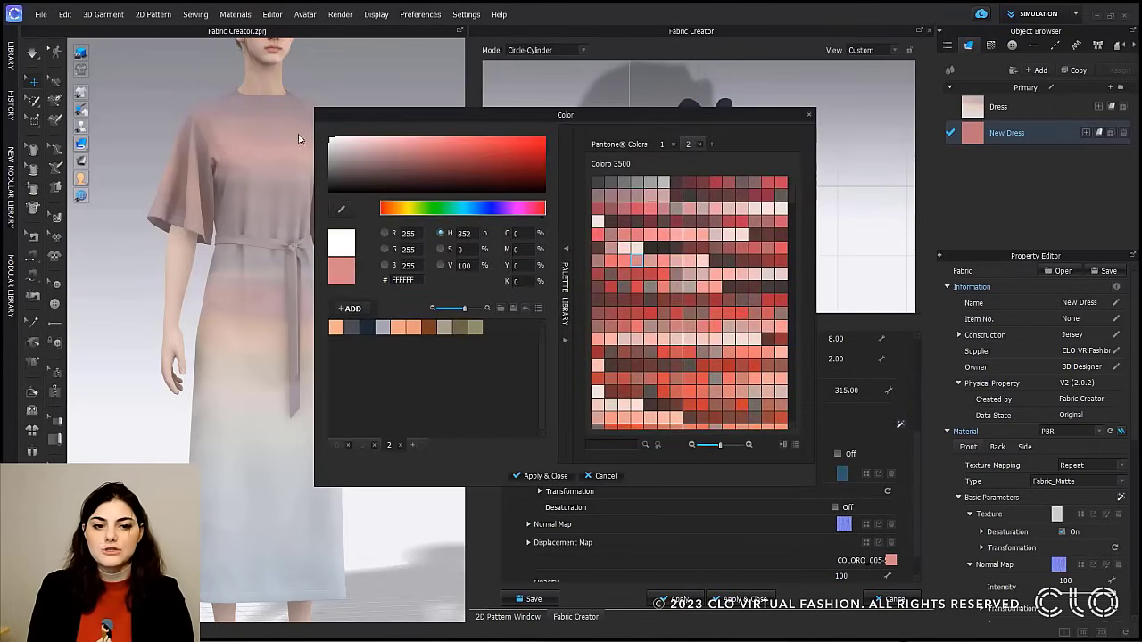
{"action": "left_click", "coordinate": [540, 475]}
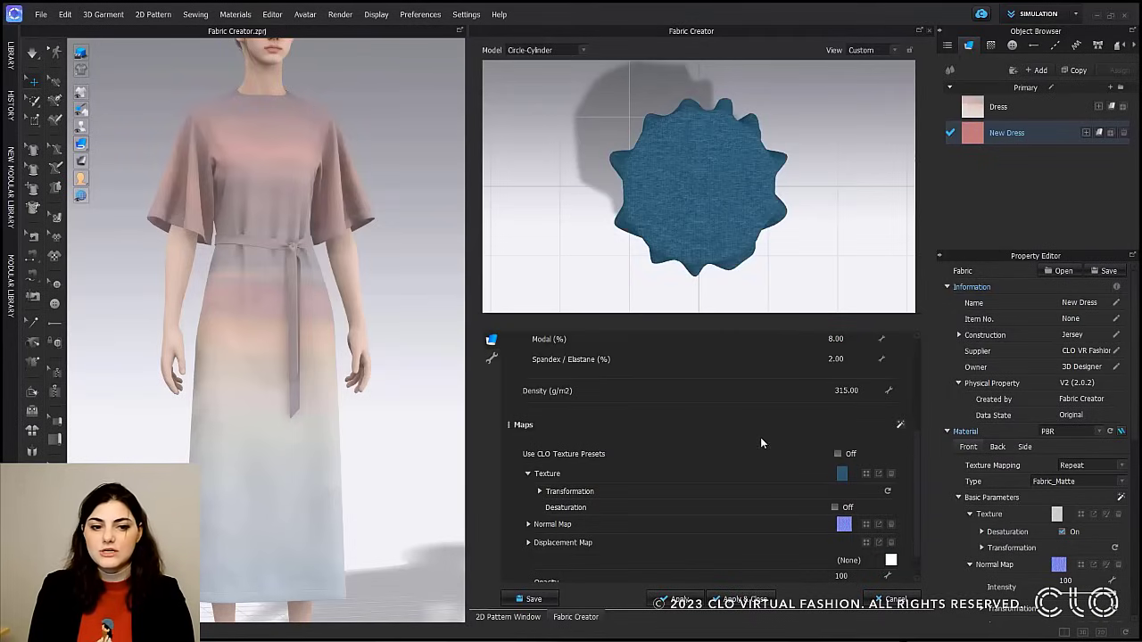
Set the fabric density to 150 g/m2 and apply the changes to New Dress.
{"action": "scroll", "coordinate": [768, 445], "scroll_direction": "up", "scroll_amount": 2}
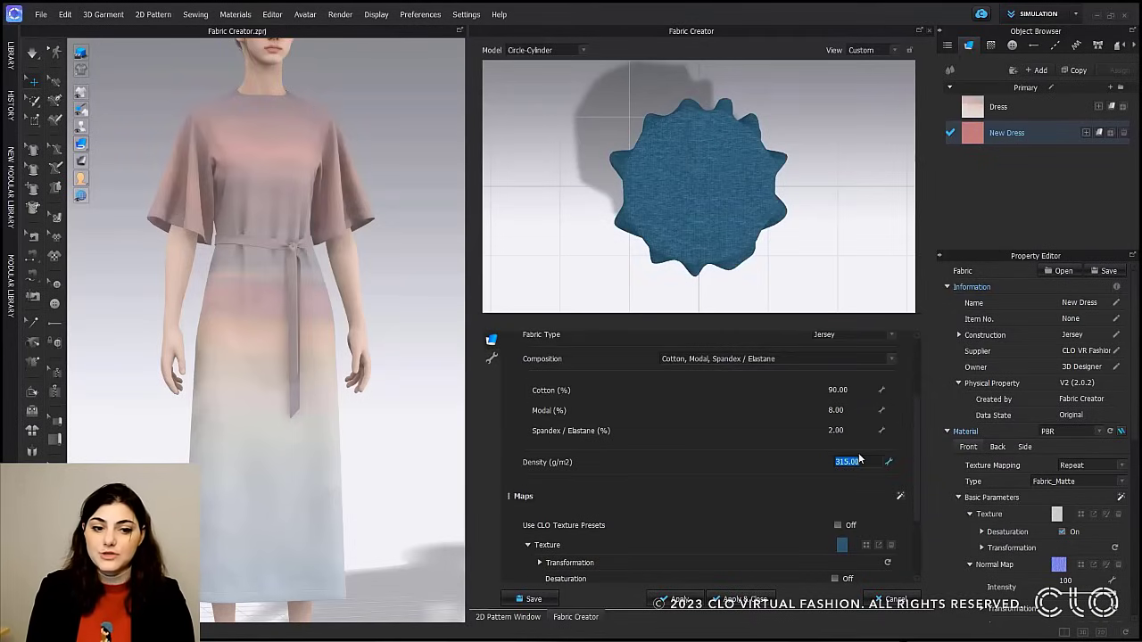
{"action": "type", "text": "150"}
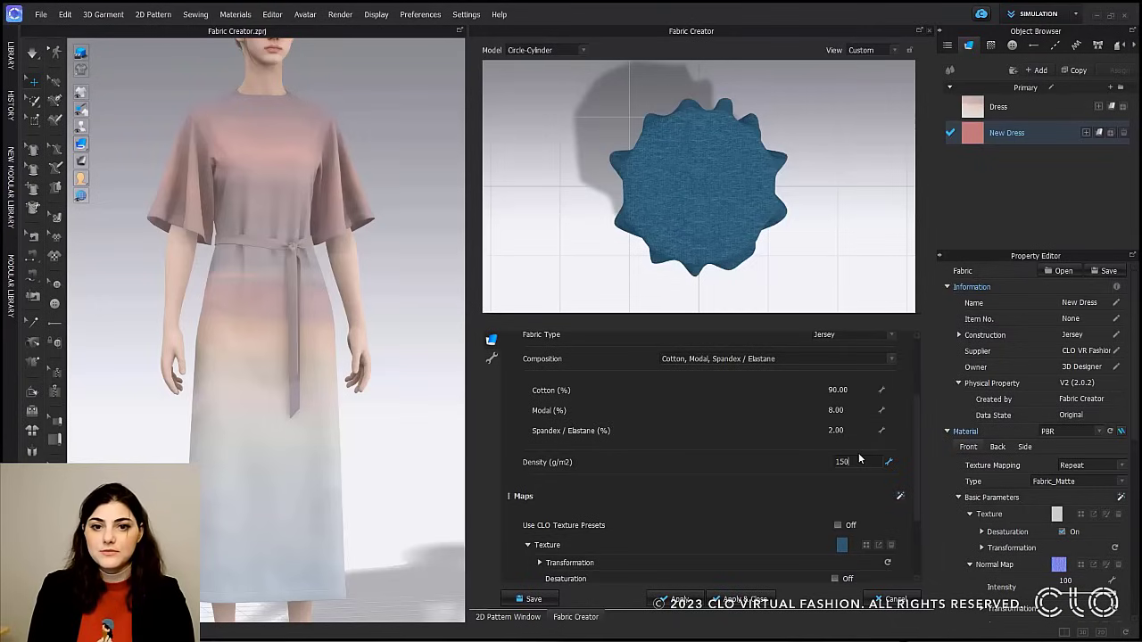
{"action": "key", "text": "Return"}
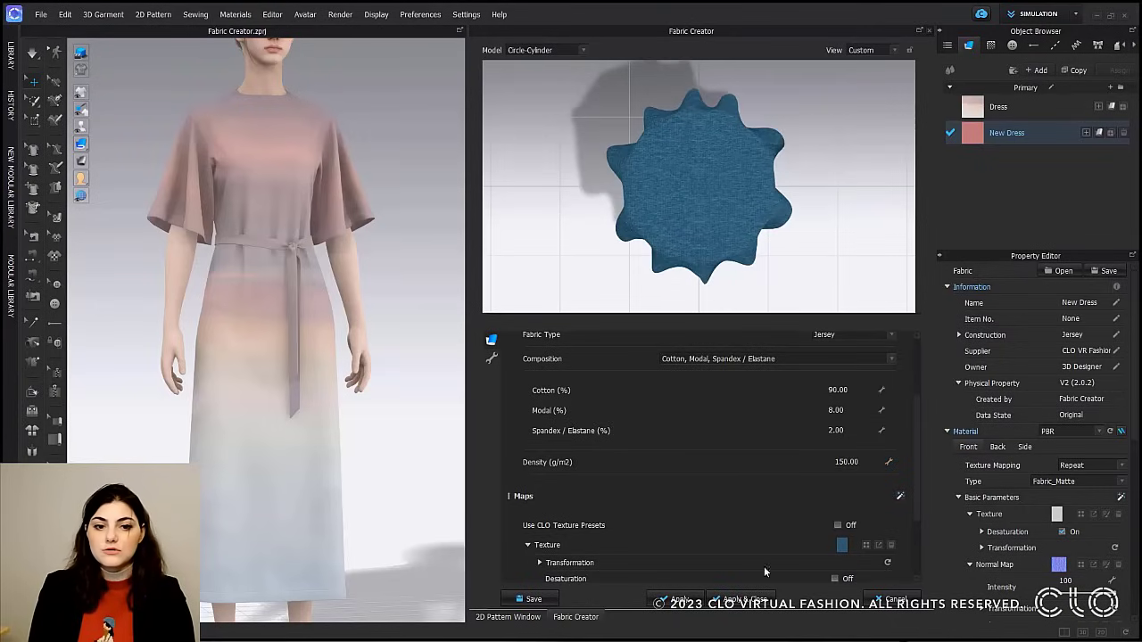
{"action": "left_click", "coordinate": [692, 601]}
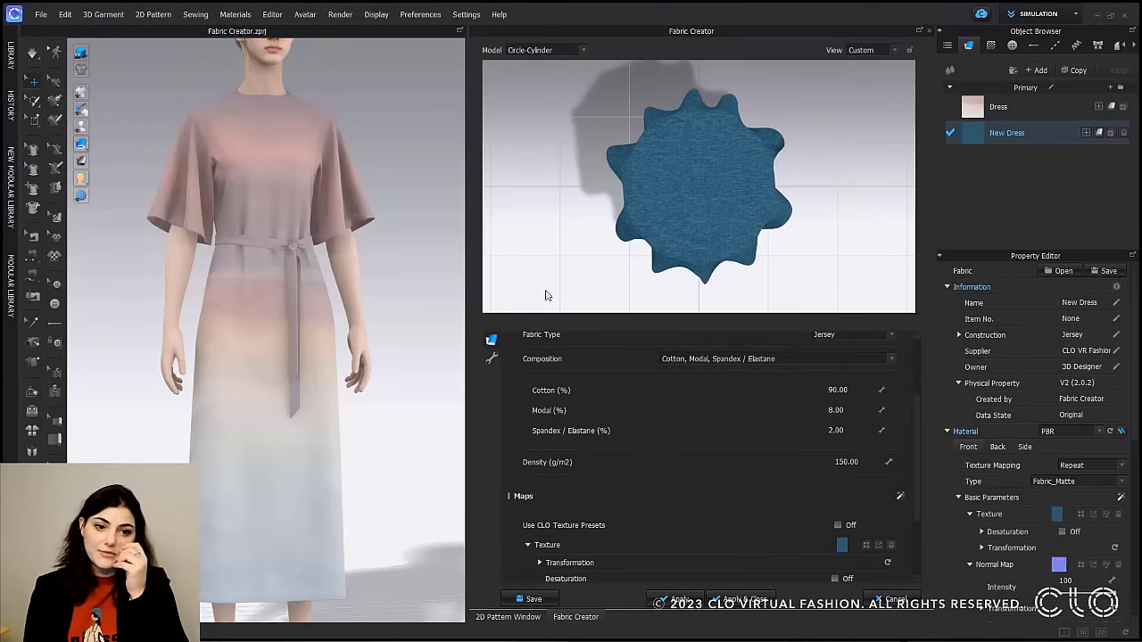
Assign the New Dress fabric to the dress's front piece and run the simulation to test its drape.
{"action": "left_click", "coordinate": [276, 166]}
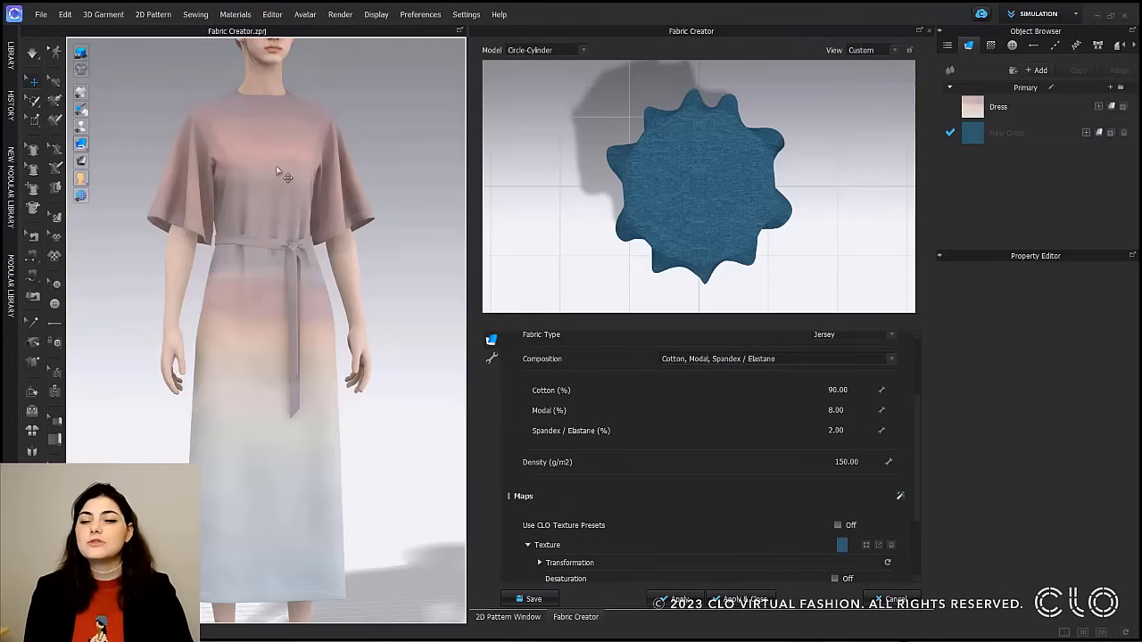
{"action": "left_click", "coordinate": [1098, 133]}
{"action": "left_click", "coordinate": [432, 115]}
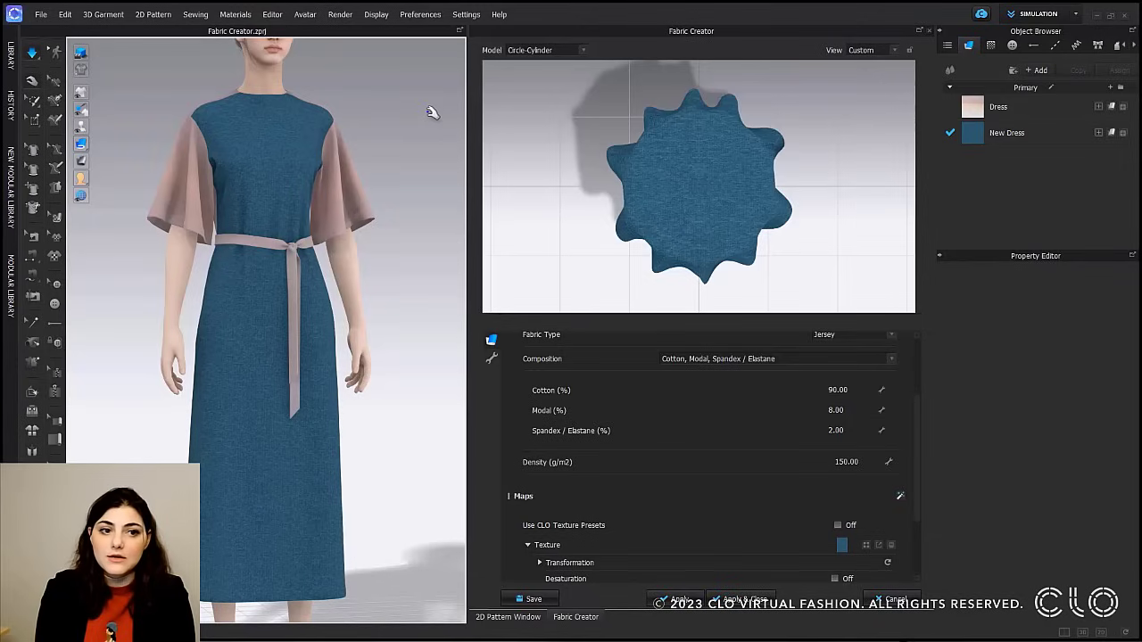
{"action": "key", "text": "space"}
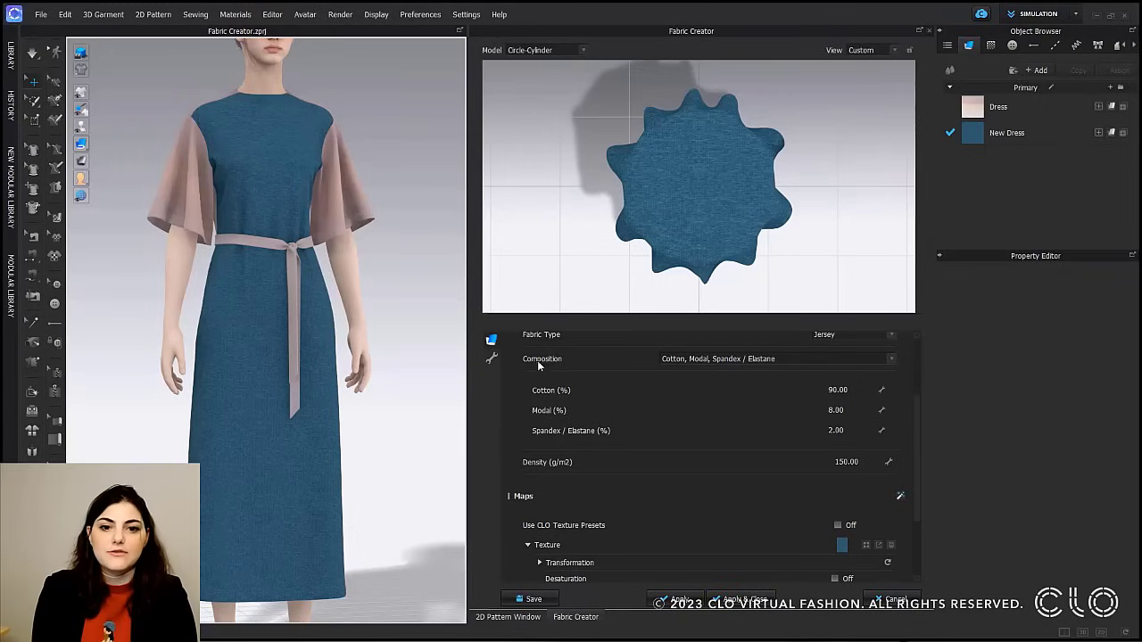
Examine the New Dress fabric's detailed physical properties, from the stretch values to the buckling stiffness values.
{"action": "left_click", "coordinate": [491, 360]}
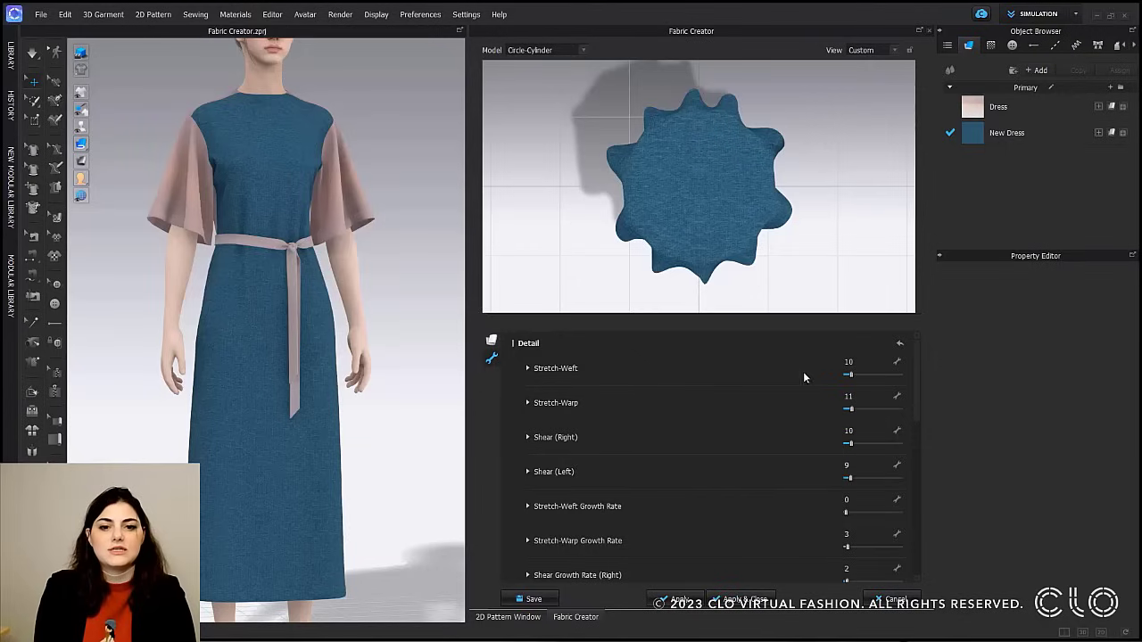
{"action": "scroll", "coordinate": [766, 422], "scroll_direction": "down", "scroll_amount": 10}
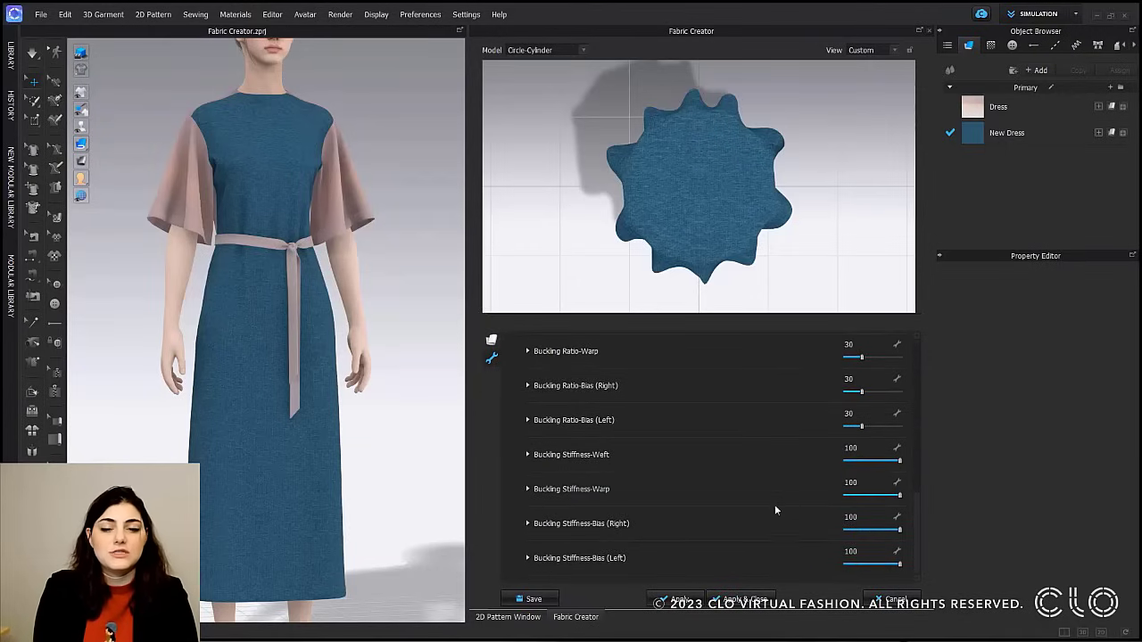
{"action": "scroll", "coordinate": [774, 503], "scroll_direction": "up", "scroll_amount": 10}
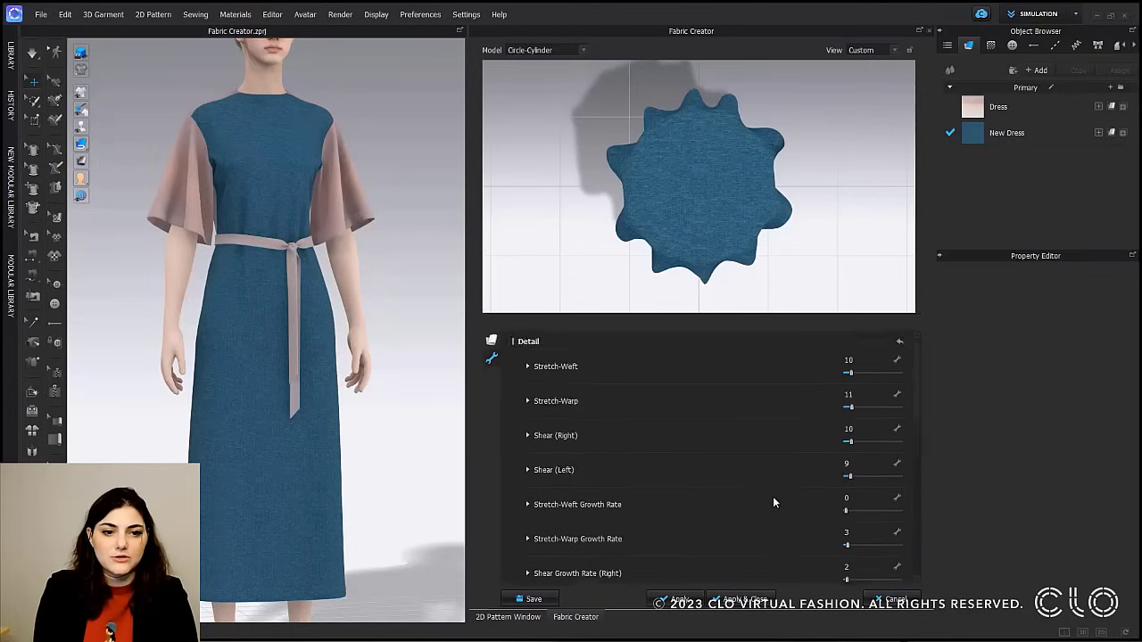
Try a Stretch-Warp value of 70 on the fabric and reset the detailed physical properties.
{"action": "left_click_drag", "start_coordinate": [848, 413], "coordinate": [883, 411]}
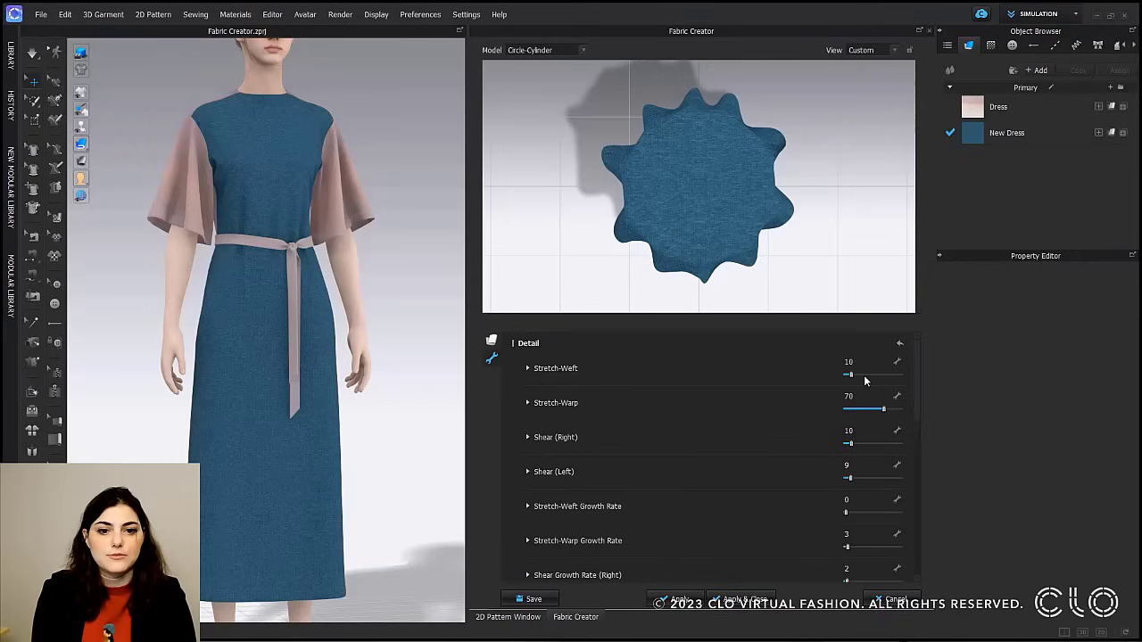
{"action": "left_click", "coordinate": [899, 344]}
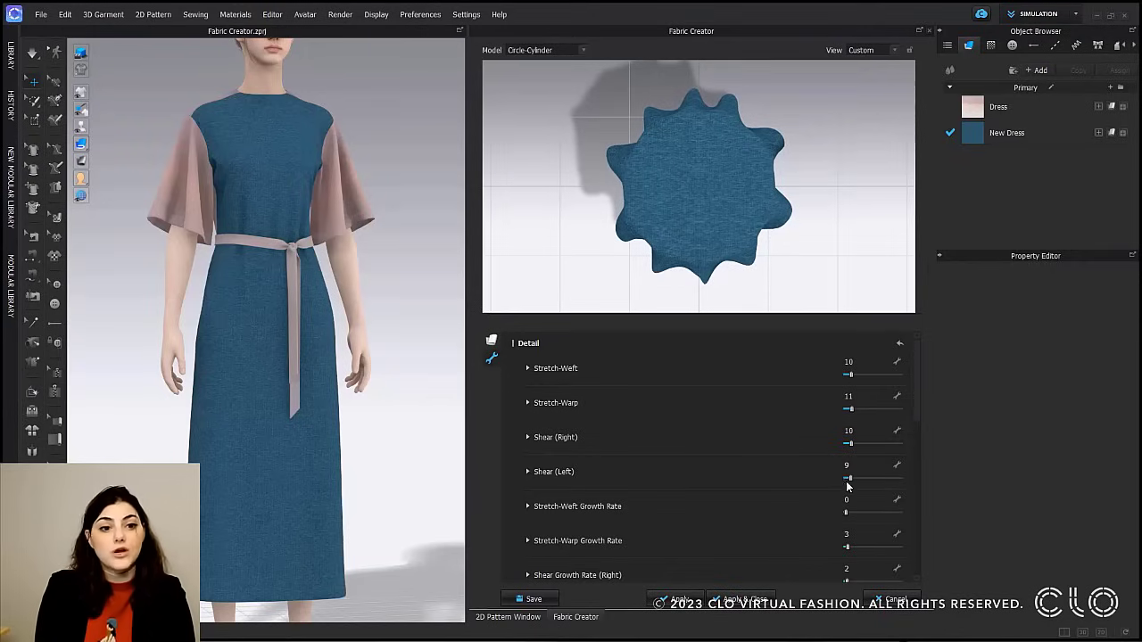
{"action": "mouse_move", "coordinate": [850, 478]}
{"action": "left_mouse_down"}
{"action": "mouse_move", "coordinate": [872, 479]}
{"action": "mouse_move", "coordinate": [850, 479]}
{"action": "left_mouse_up"}
{"action": "mouse_move", "coordinate": [852, 375]}
{"action": "left_mouse_down"}
{"action": "mouse_move", "coordinate": [878, 377]}
{"action": "mouse_move", "coordinate": [860, 375]}
{"action": "left_mouse_up"}
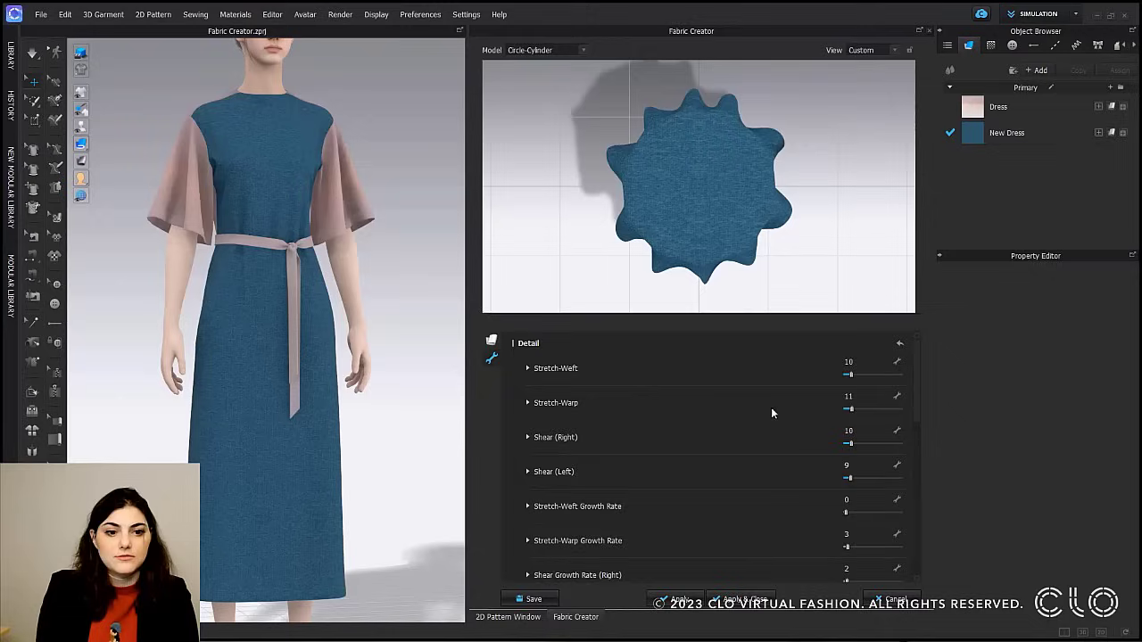
{"action": "scroll", "coordinate": [771, 407], "scroll_direction": "down", "scroll_amount": 8}
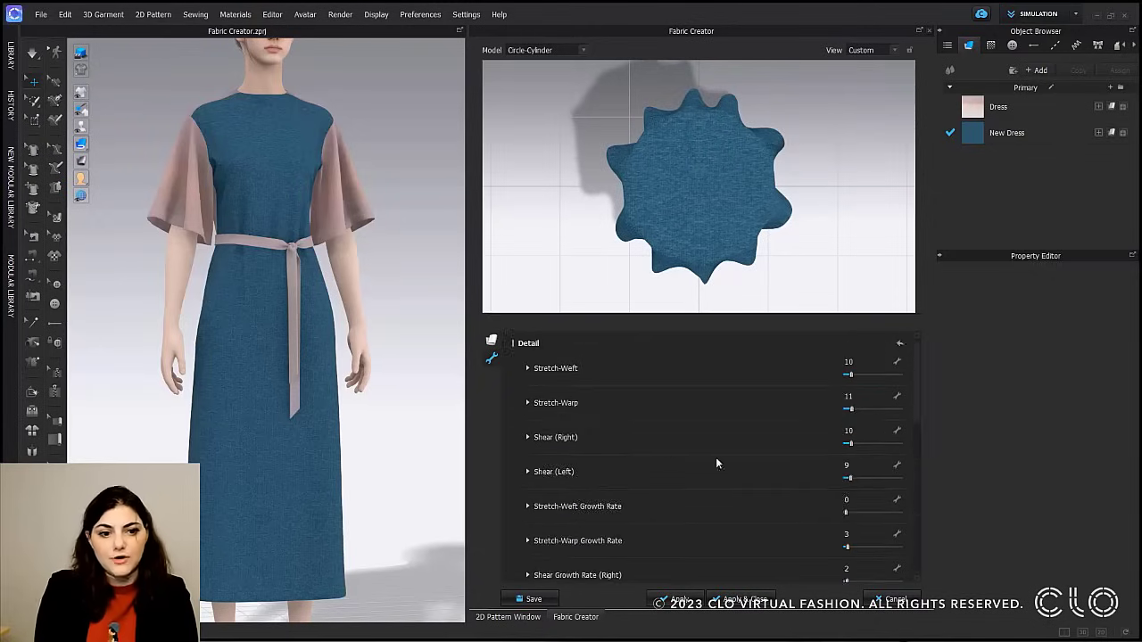
Save the fabric with a texture-image-only preview as Webinar Dress Fabric in the Fabric folder.
{"action": "scroll", "coordinate": [709, 461], "scroll_direction": "down", "scroll_amount": 10}
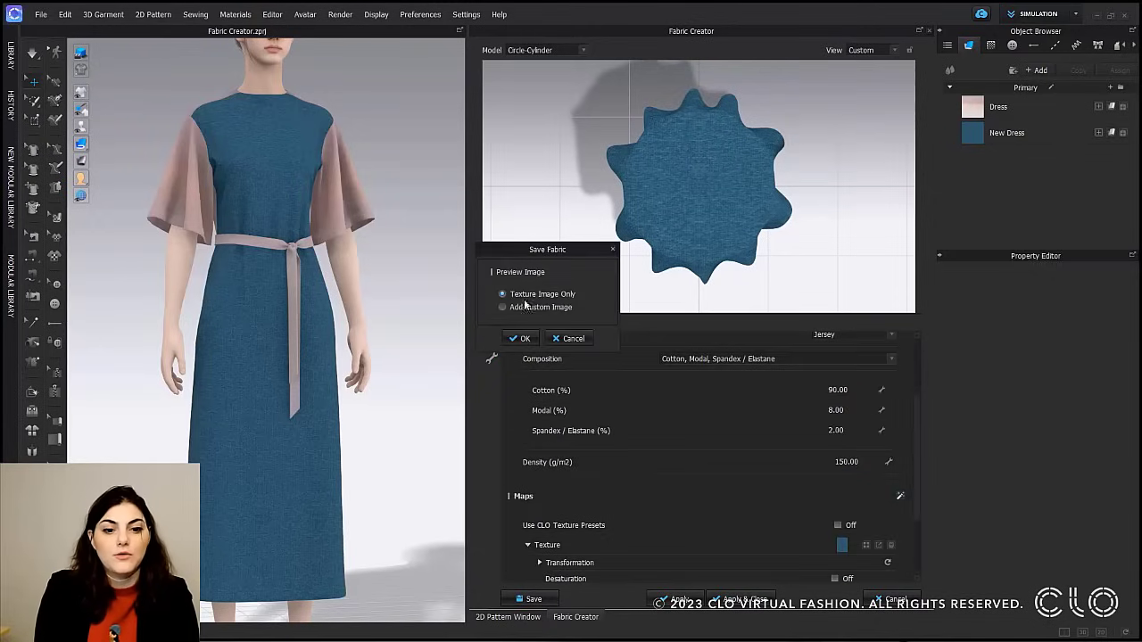
{"action": "left_click", "coordinate": [522, 339]}
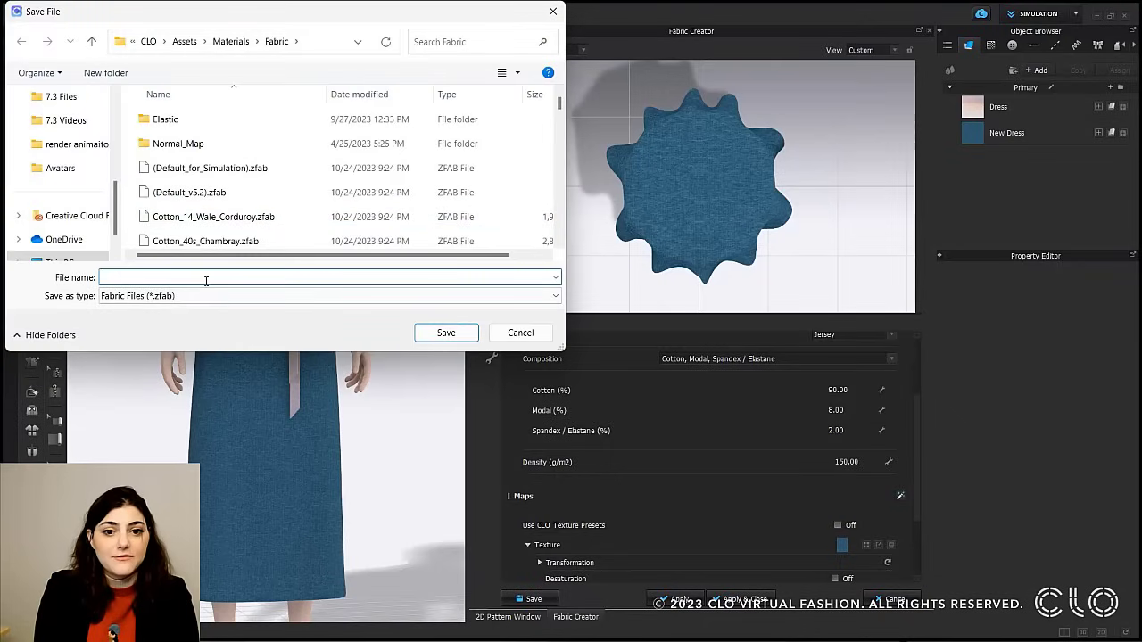
{"action": "type", "text": "Webinar "}
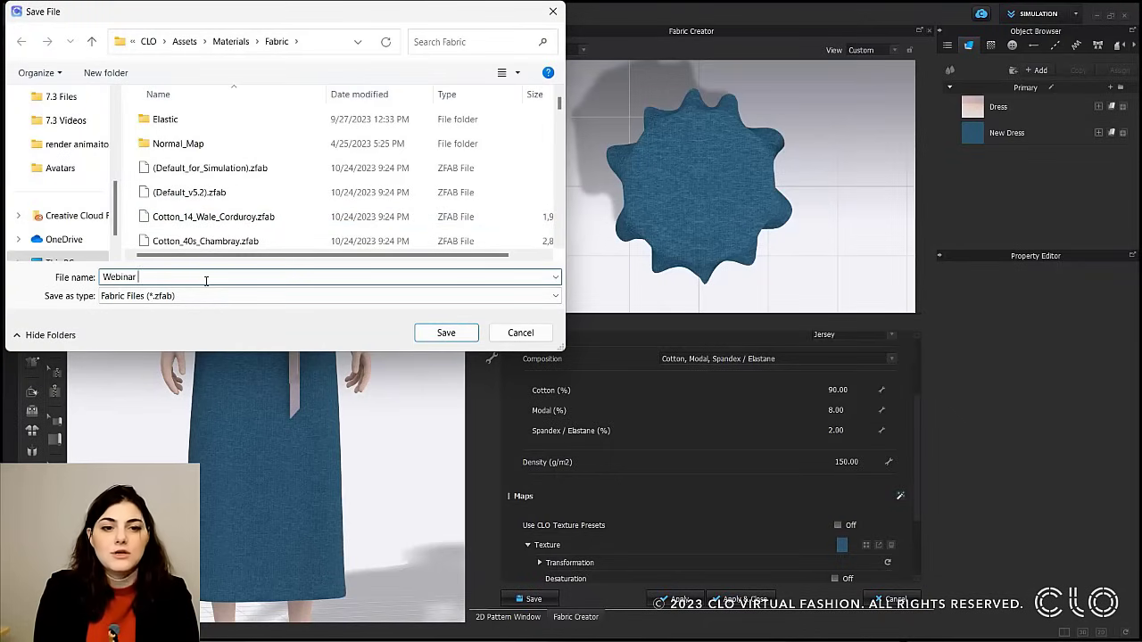
{"action": "type", "text": "Dress Fabric"}
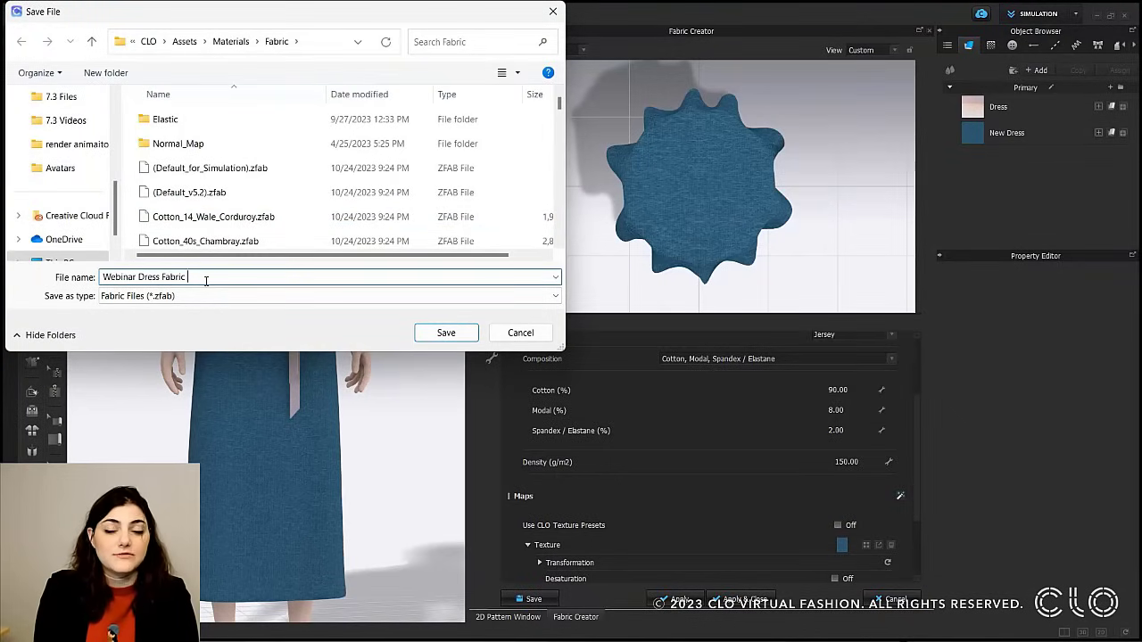
{"action": "left_click", "coordinate": [446, 333]}
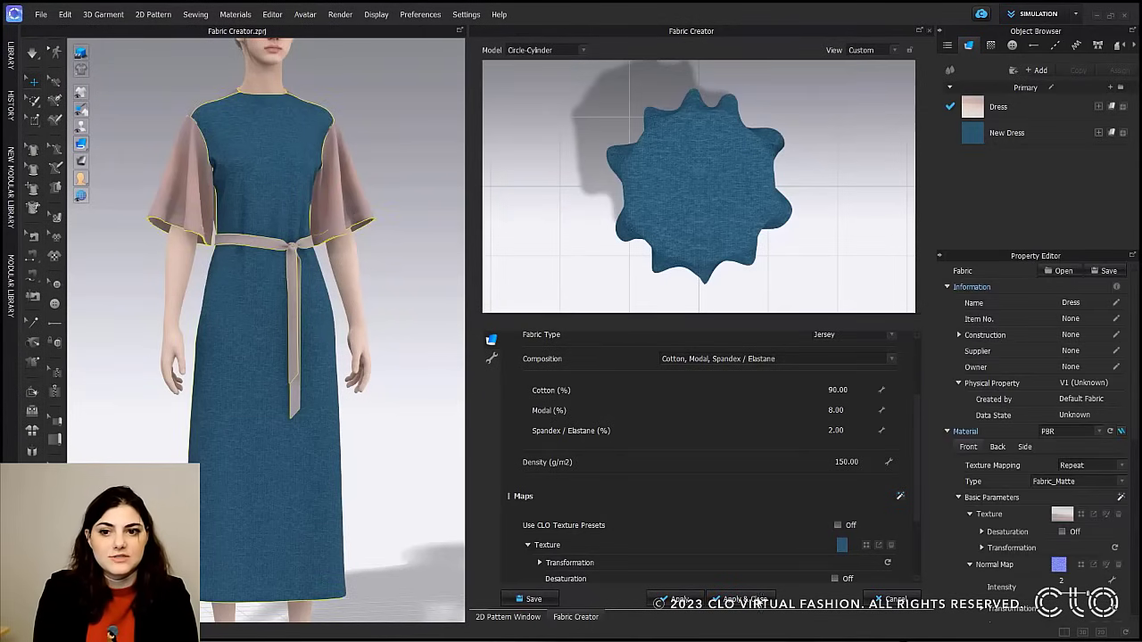
Apply the settings and close the Fabric Creator, and search the library's Fabric folder for Webinar.
{"action": "left_click", "coordinate": [747, 600]}
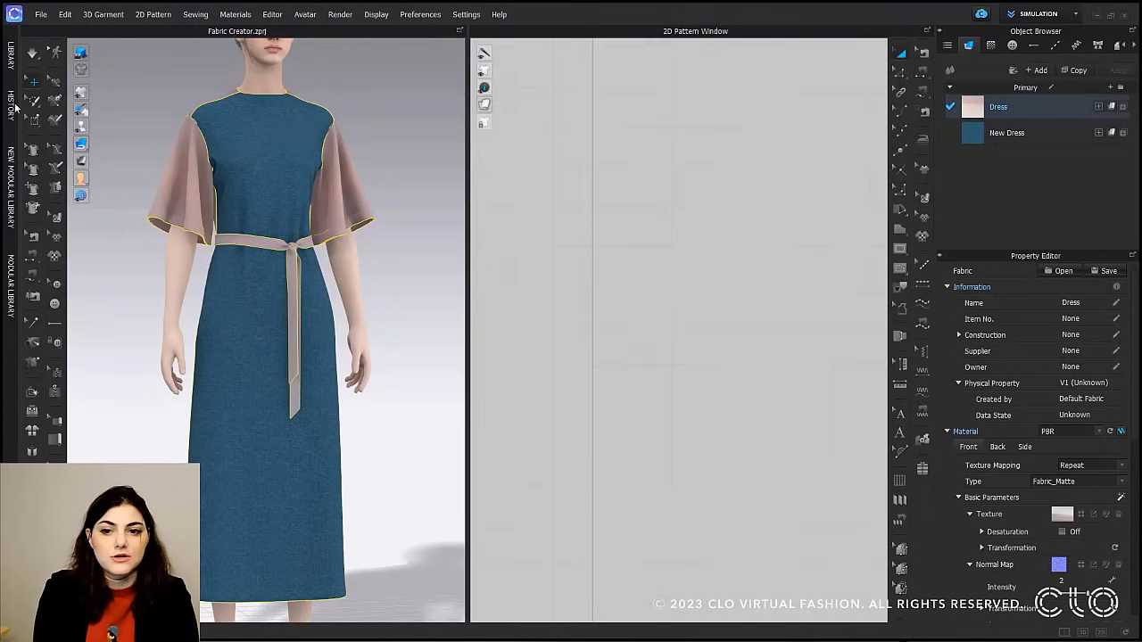
{"action": "left_click", "coordinate": [11, 57]}
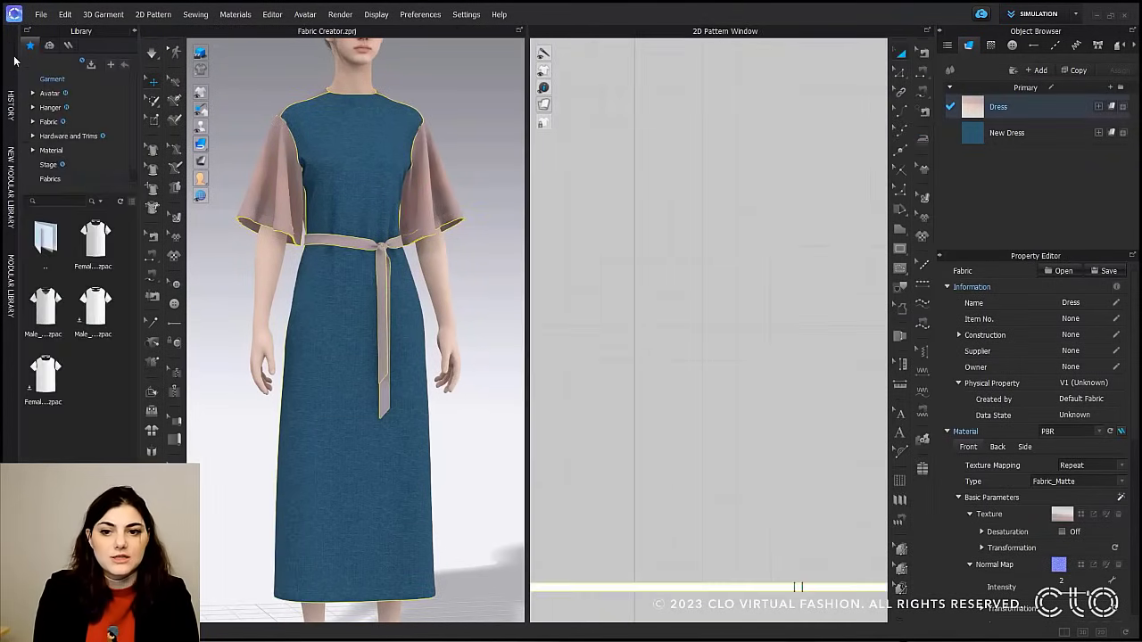
{"action": "left_click", "coordinate": [50, 123]}
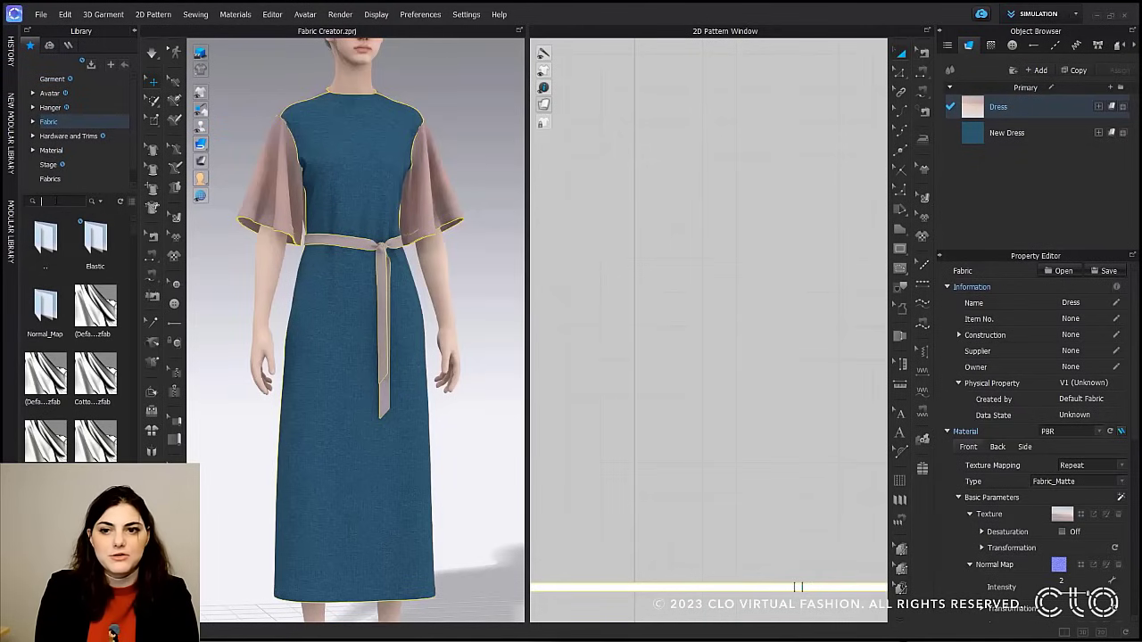
{"action": "type", "text": "We"}
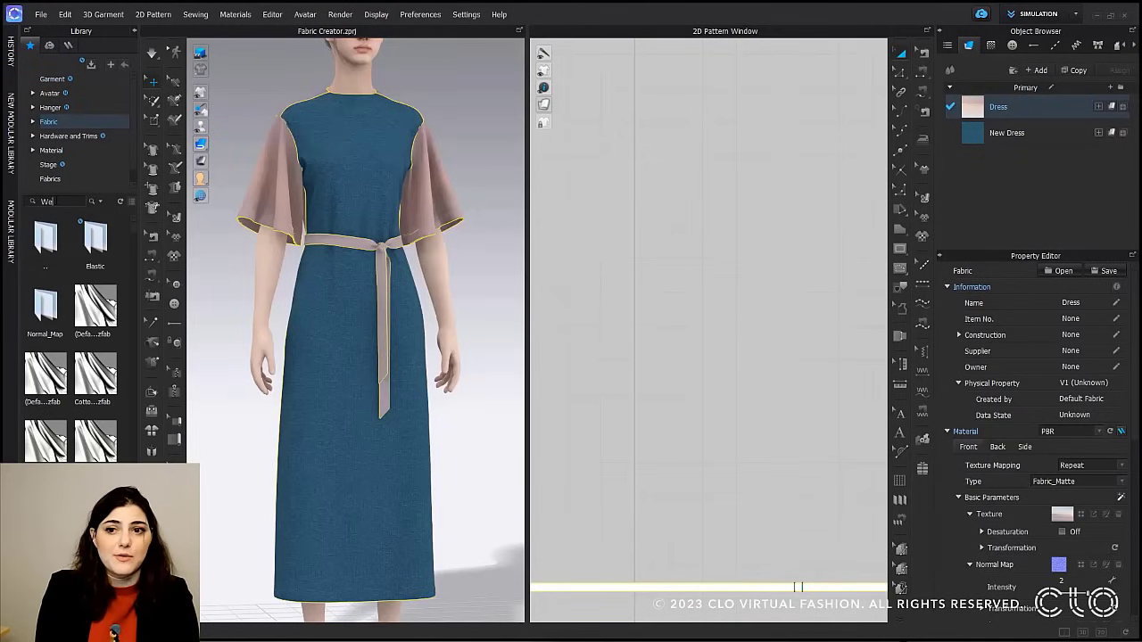
{"action": "type", "text": "b"}
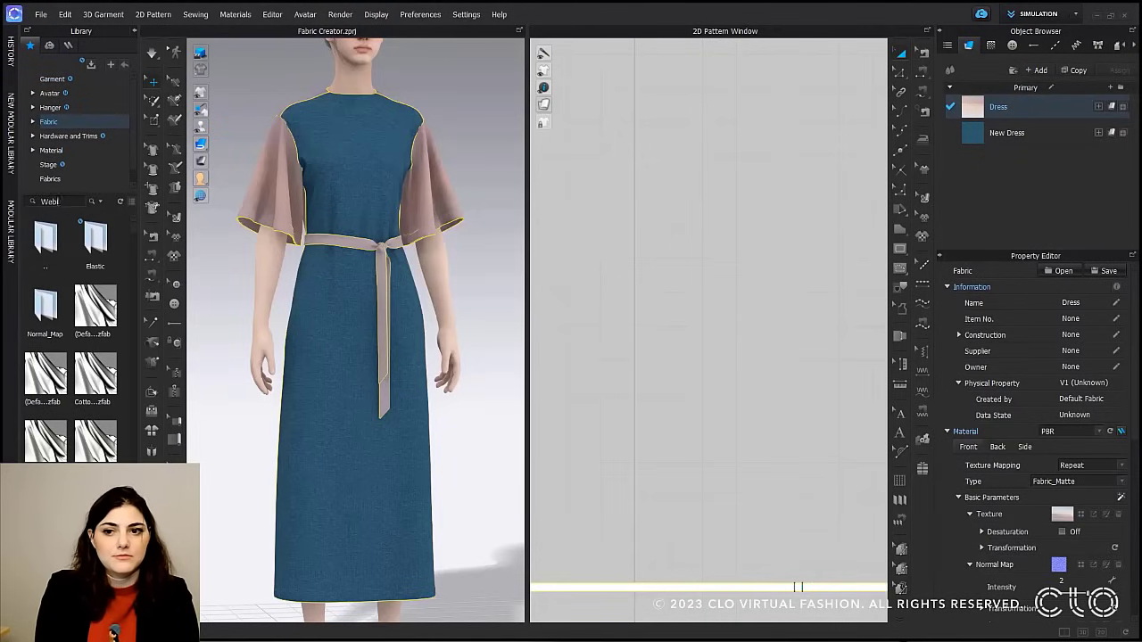
{"action": "type", "text": "inar"}
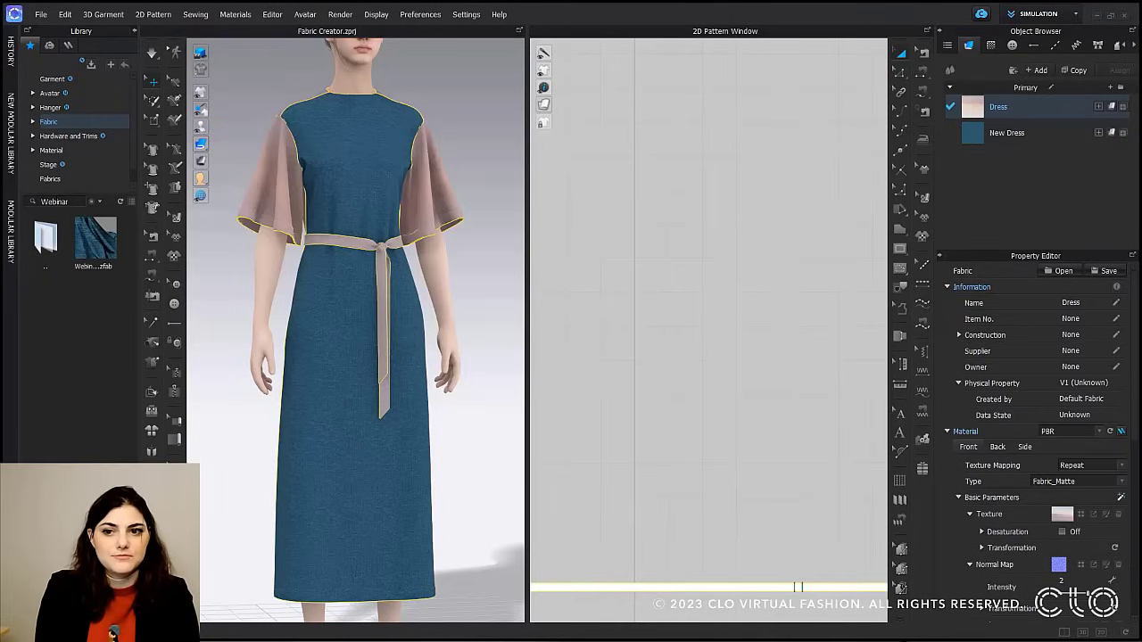
Add the saved Webinar Dress Fabric from the library to the project's fabrics and select the dress's sleeves and body.
{"action": "left_click_drag", "start_coordinate": [95, 241], "coordinate": [1020, 179]}
{"action": "left_click", "coordinate": [424, 165]}
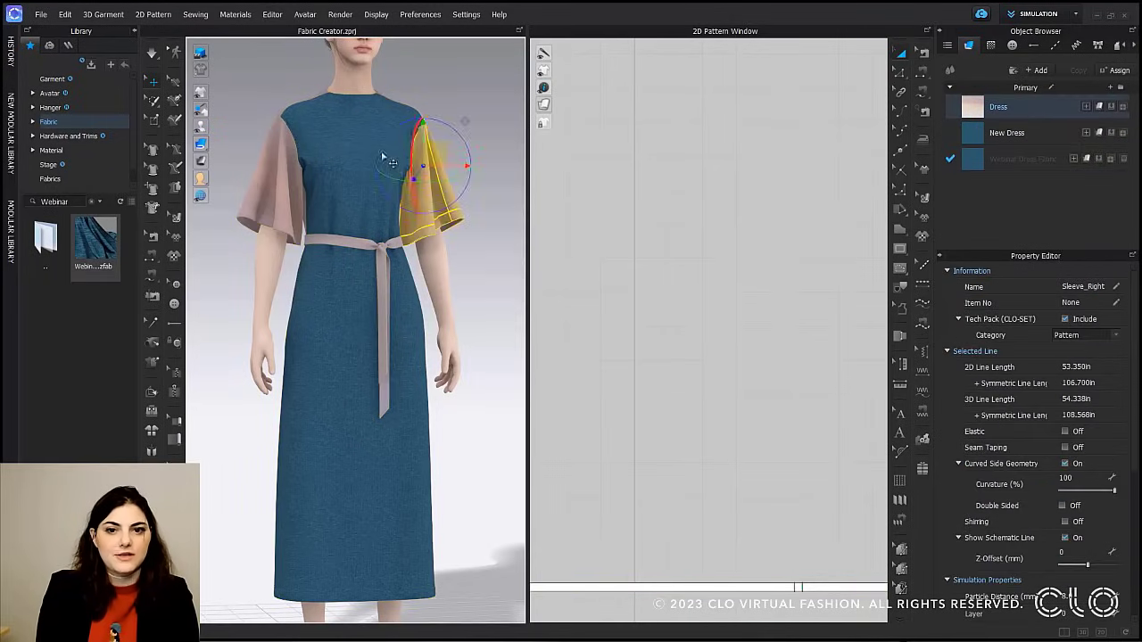
{"action": "left_click", "coordinate": [370, 137], "text": "shift"}
{"action": "left_click", "coordinate": [271, 171], "text": "shift"}
{"action": "left_click", "coordinate": [301, 99], "text": "shift"}
{"action": "left_click", "coordinate": [467, 107]}
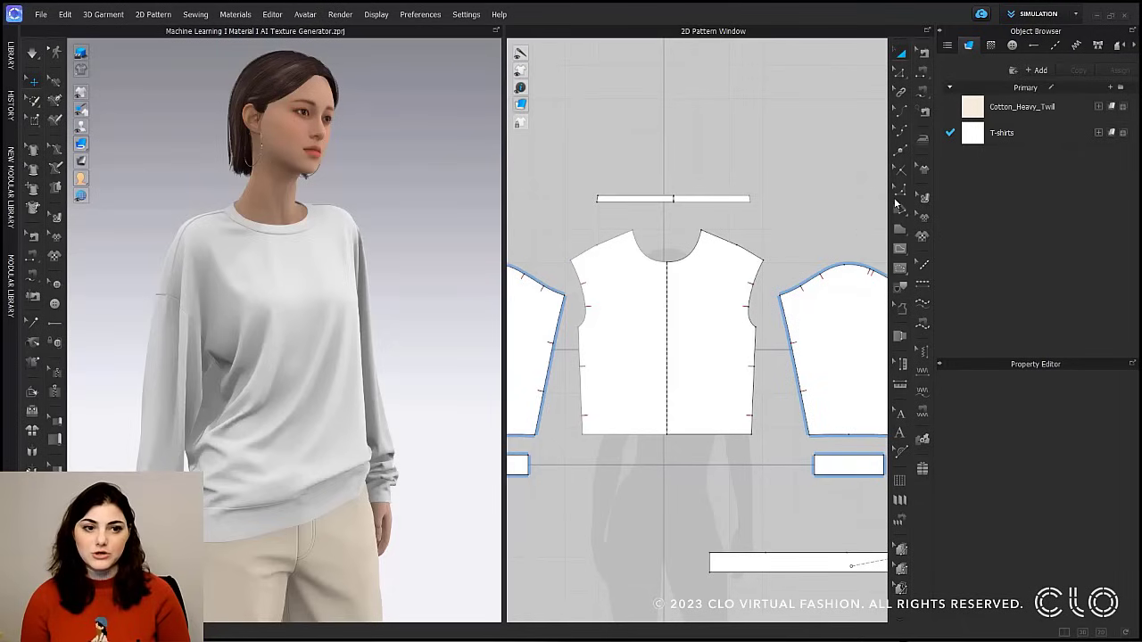
Open the AI Texture Generator from the T-shirts fabric's basic material parameters in the sweatshirt project.
{"action": "left_click", "coordinate": [1050, 133]}
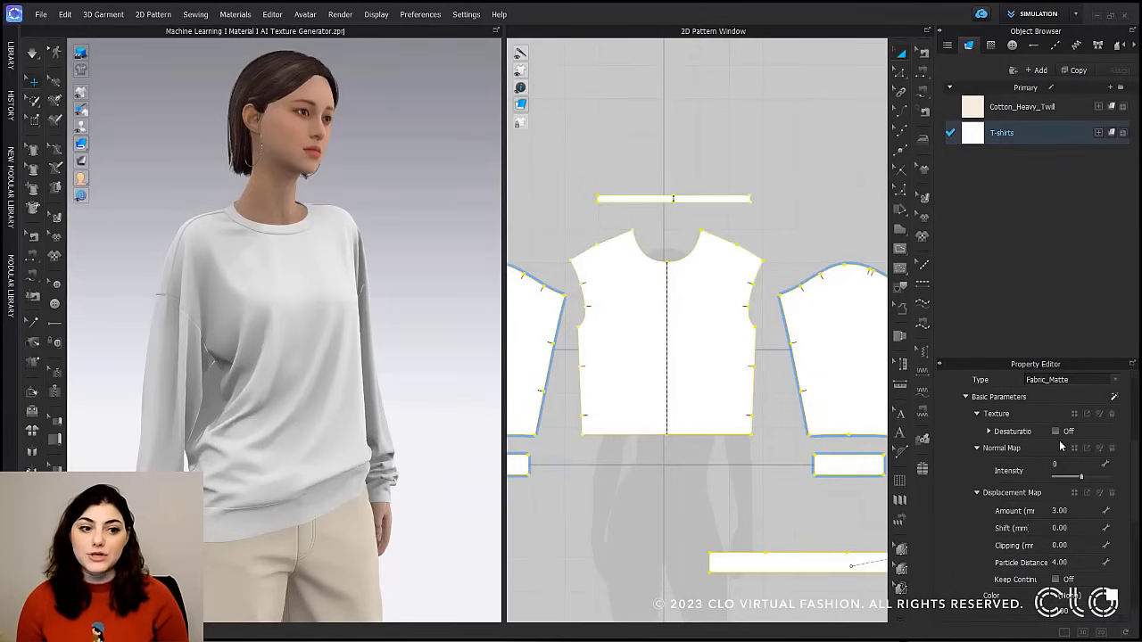
{"action": "scroll", "coordinate": [1061, 446], "scroll_direction": "up", "scroll_amount": 1}
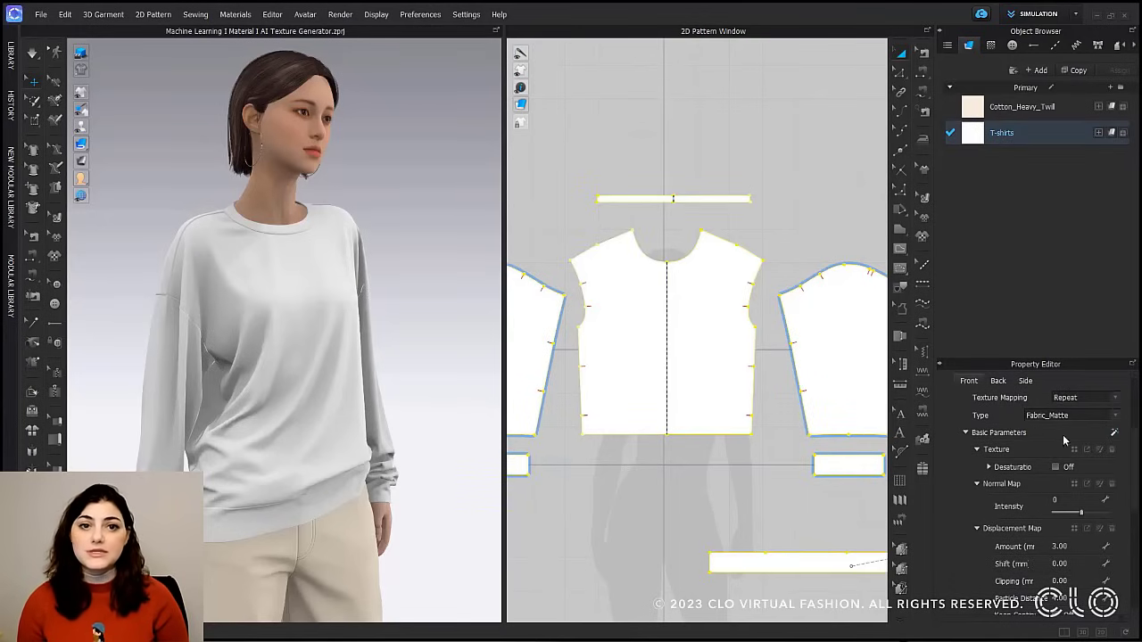
{"action": "left_click", "coordinate": [1116, 435]}
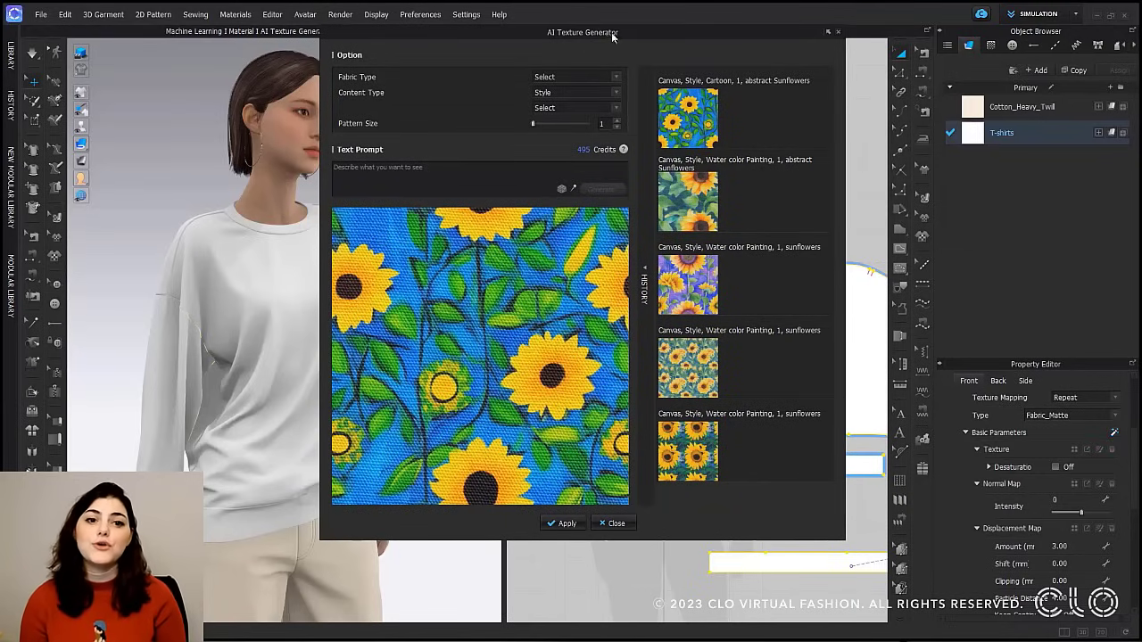
Collapse the texture history and place the generator window over the 2D pattern view, clear of the avatar.
{"action": "left_click_drag", "start_coordinate": [612, 32], "coordinate": [673, 67]}
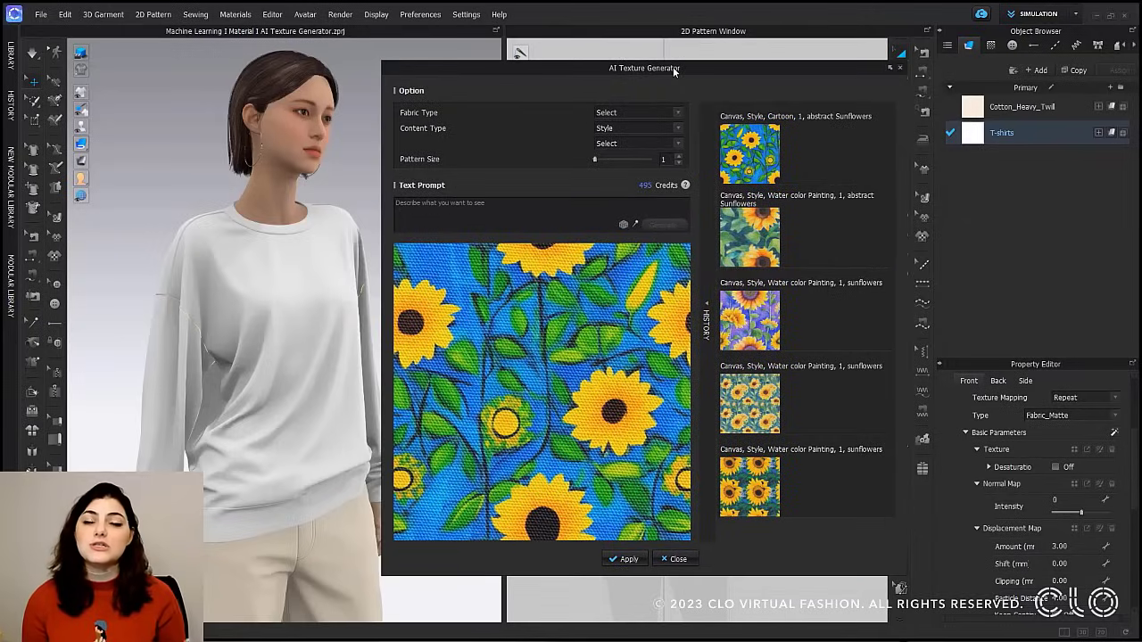
{"action": "left_click", "coordinate": [704, 317]}
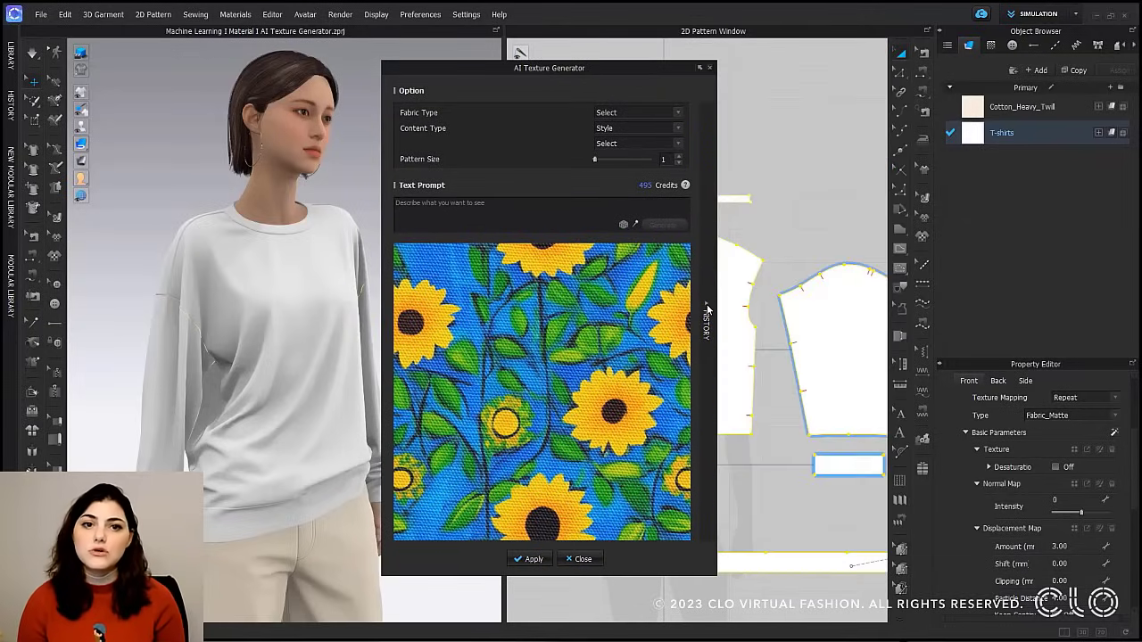
{"action": "left_click_drag", "start_coordinate": [640, 69], "coordinate": [774, 57]}
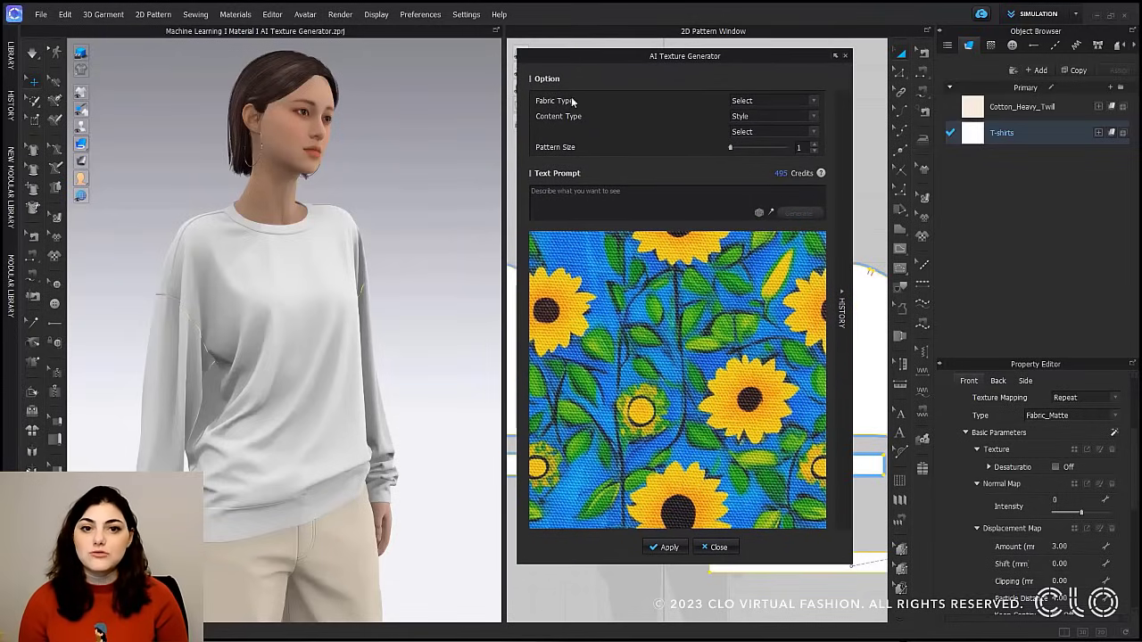
Set the fabric type to Jersey for the new texture.
{"action": "left_click", "coordinate": [813, 103]}
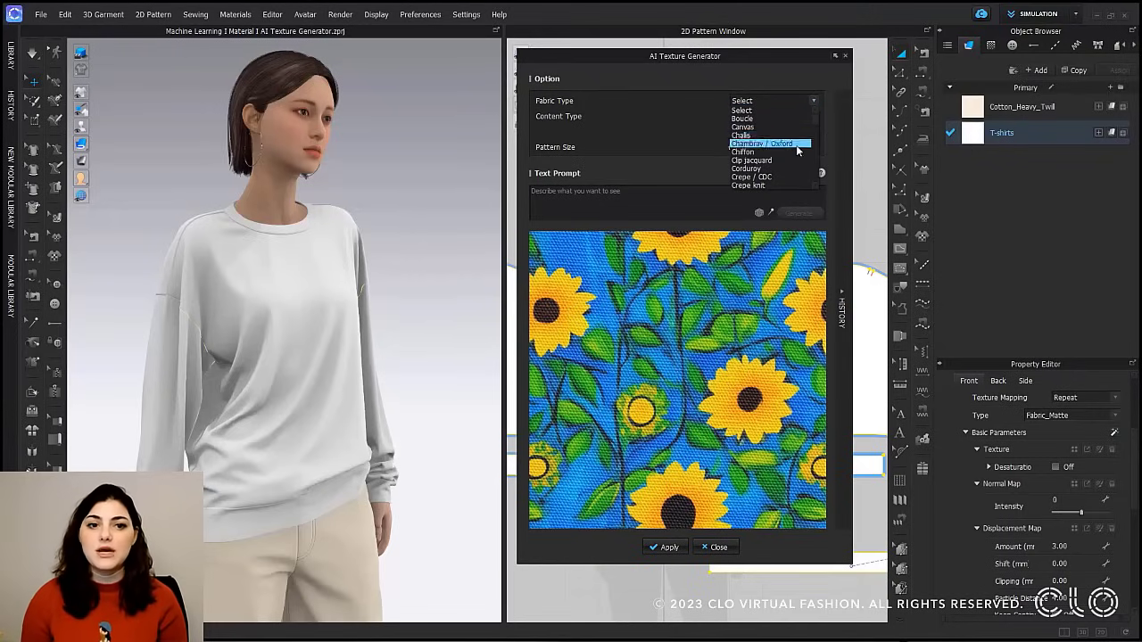
{"action": "scroll", "coordinate": [796, 160], "scroll_direction": "down", "scroll_amount": 2}
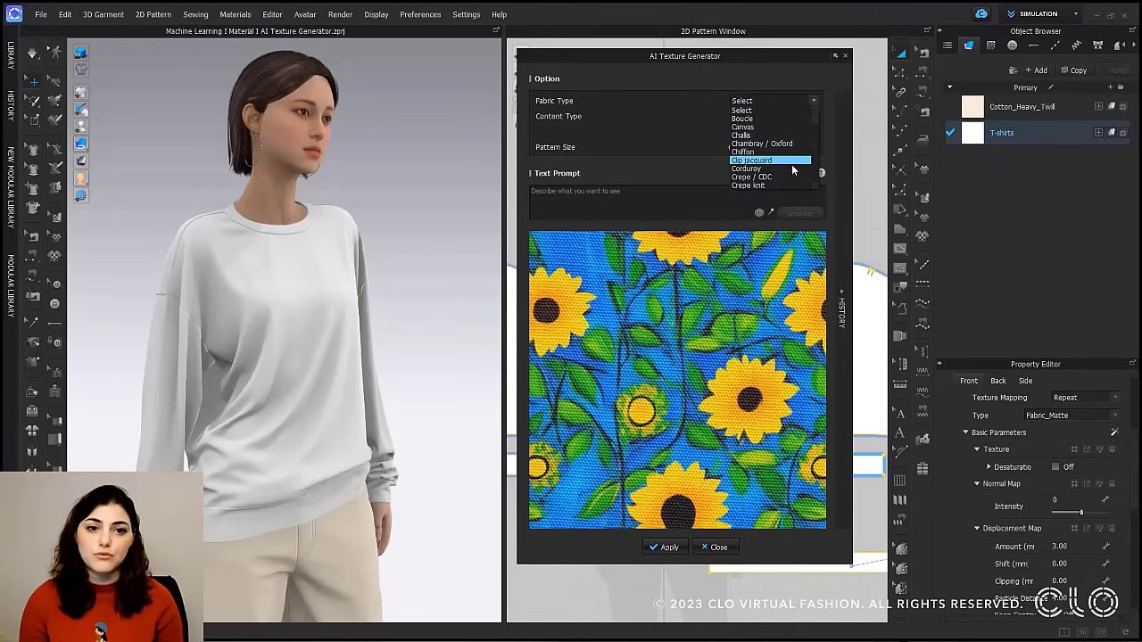
{"action": "scroll", "coordinate": [798, 162], "scroll_direction": "down", "scroll_amount": 3}
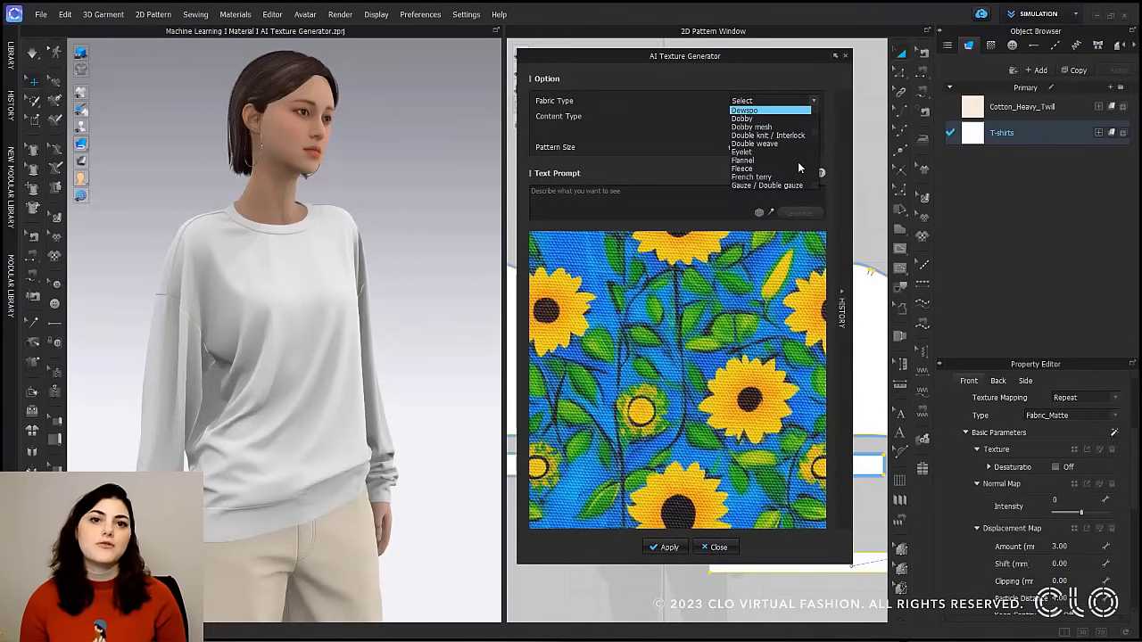
{"action": "scroll", "coordinate": [798, 162], "scroll_direction": "down", "scroll_amount": 1}
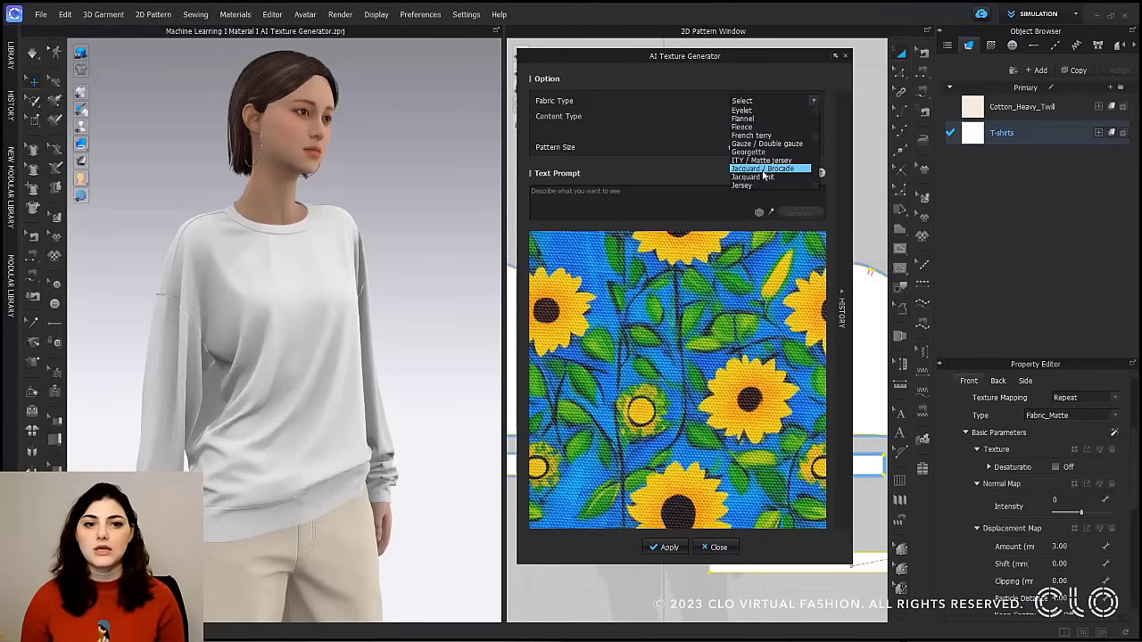
{"action": "left_click", "coordinate": [769, 183]}
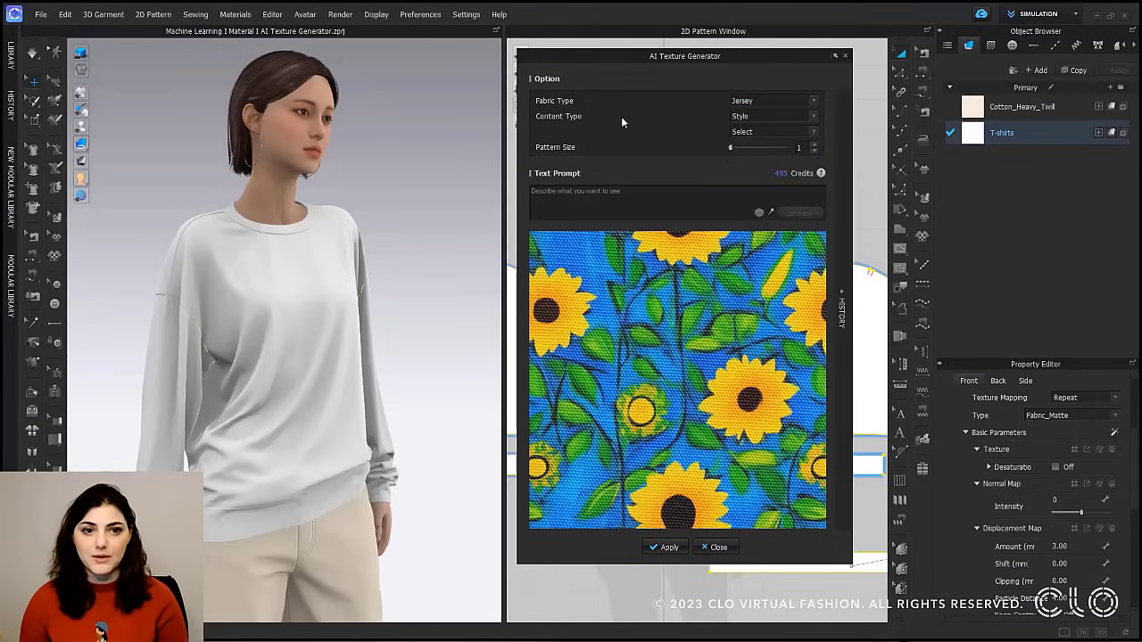
Compare the options offered under the Style and Pattern content types.
{"action": "left_click", "coordinate": [753, 117]}
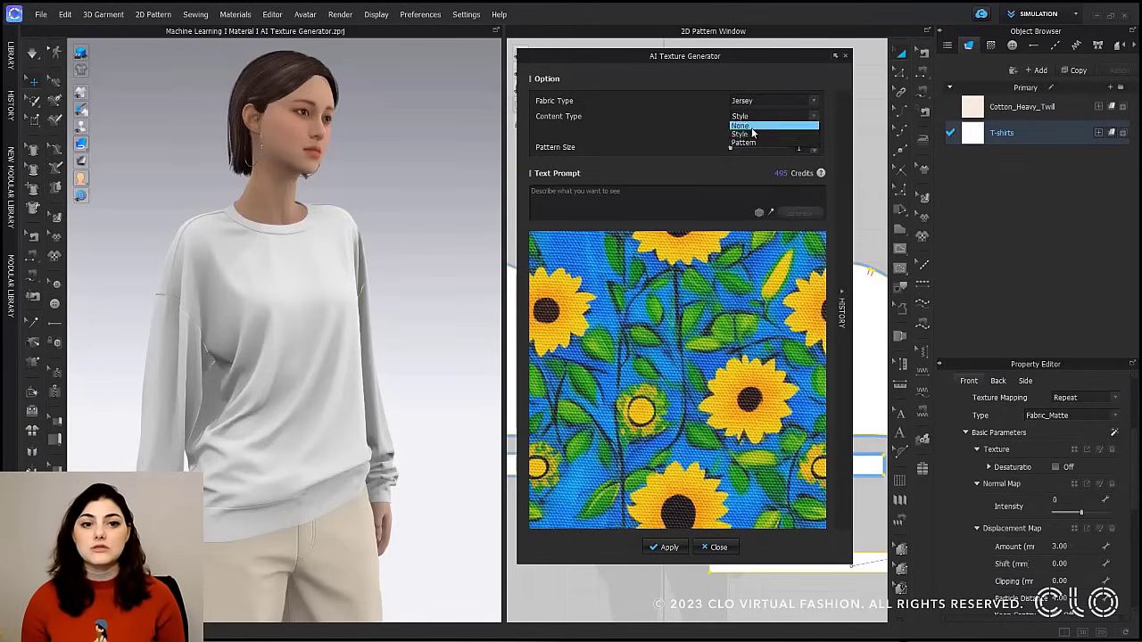
{"action": "left_click", "coordinate": [754, 134]}
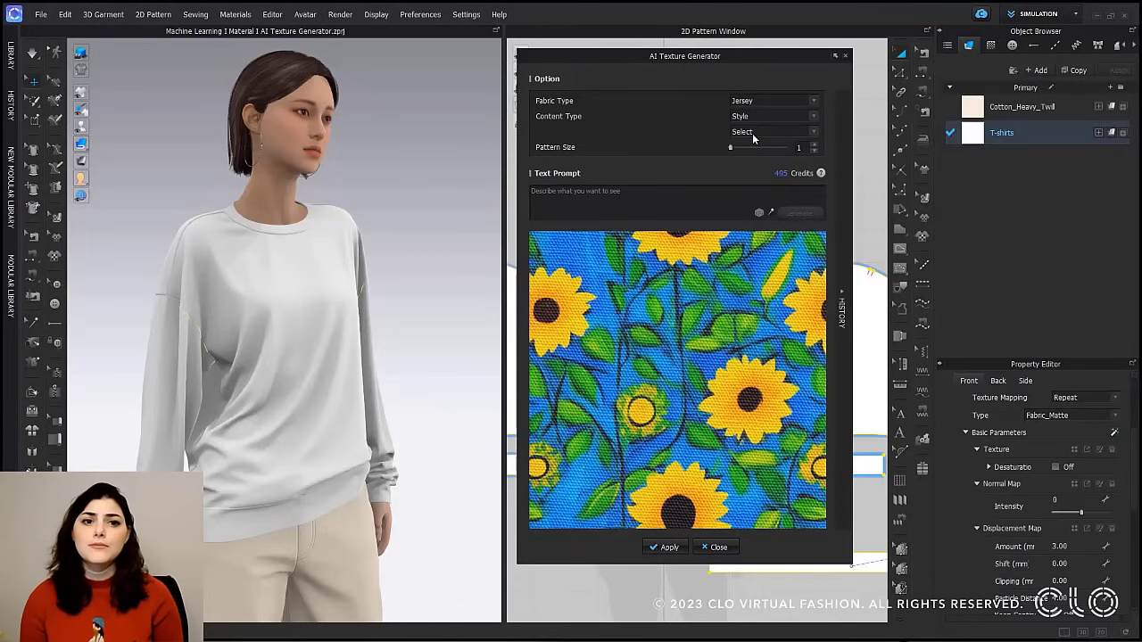
{"action": "left_click", "coordinate": [758, 132]}
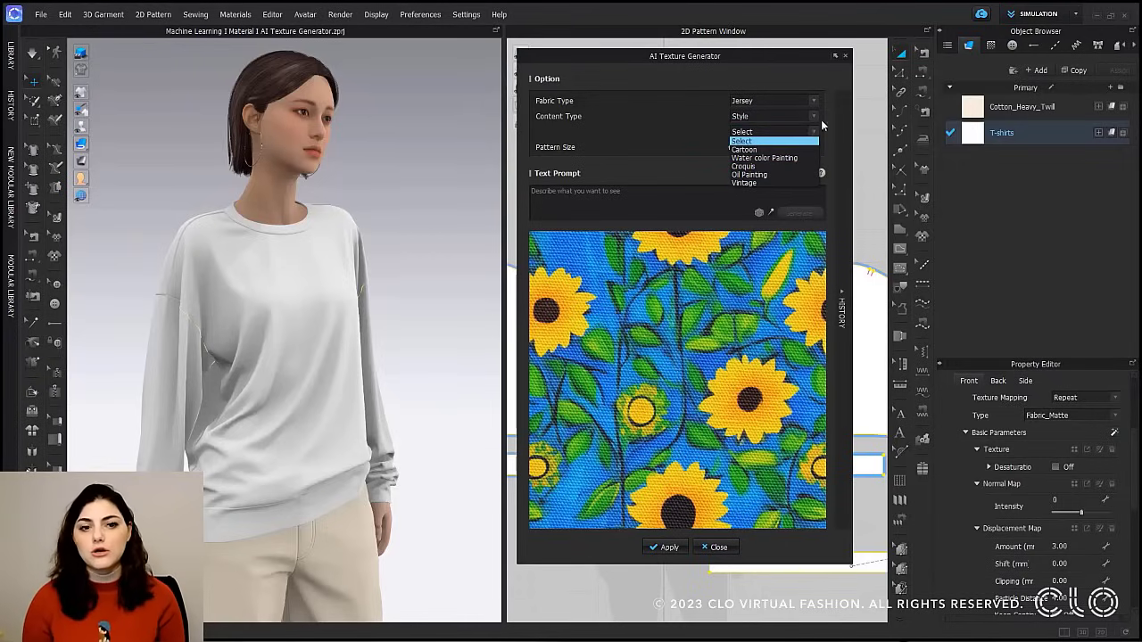
{"action": "left_click", "coordinate": [773, 117]}
{"action": "left_click", "coordinate": [782, 144]}
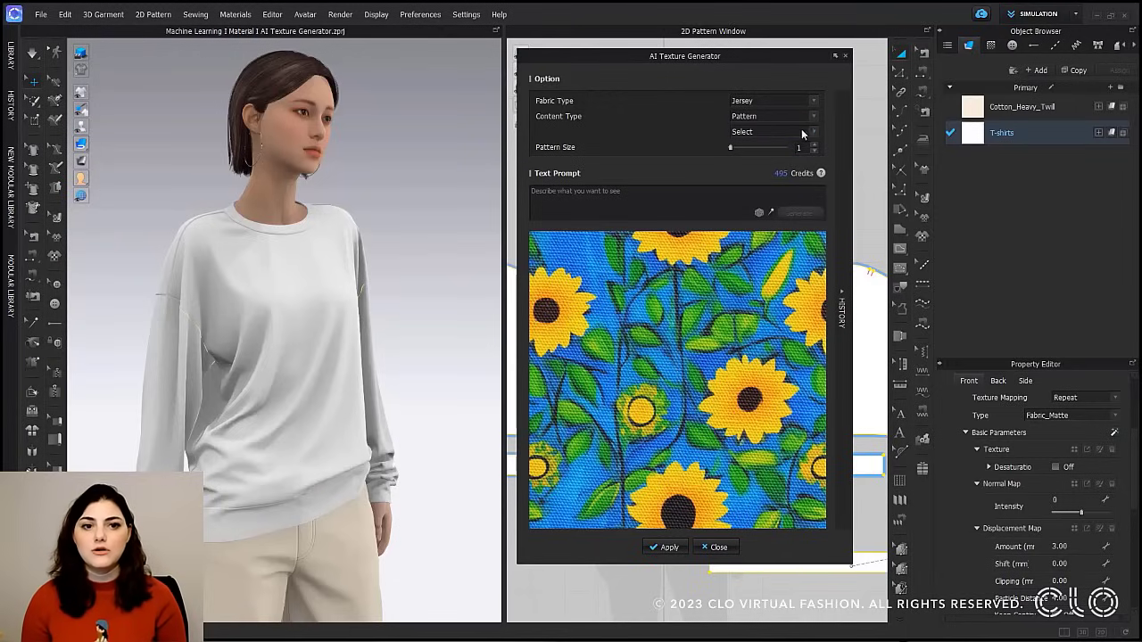
{"action": "left_click", "coordinate": [811, 132]}
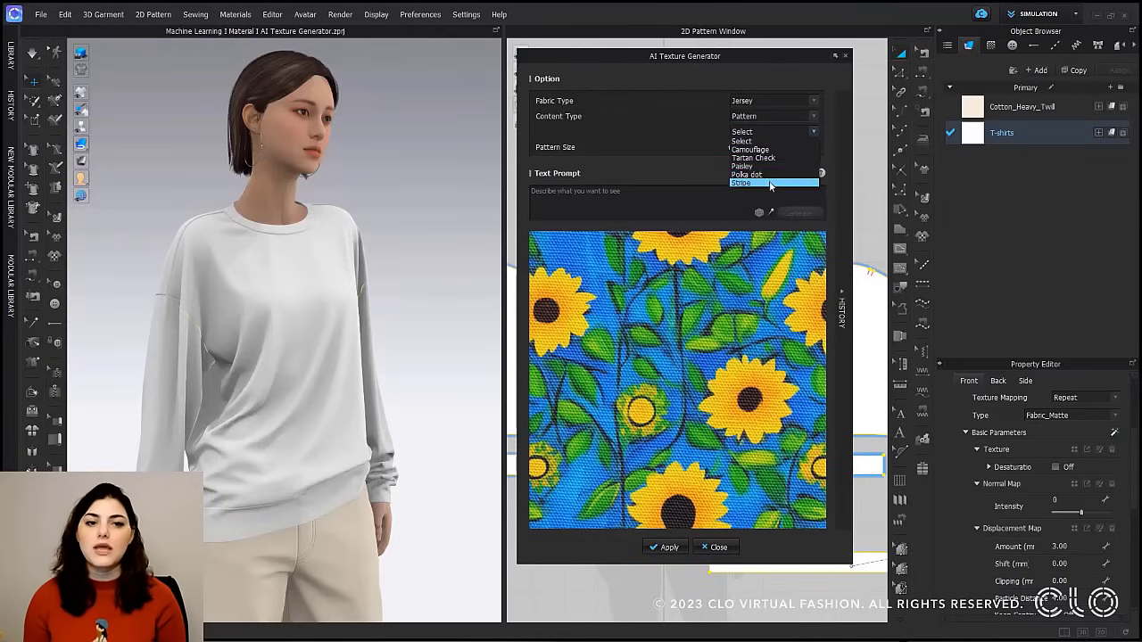
Set the content type to Style and choose the Vintage style.
{"action": "left_click", "coordinate": [815, 118]}
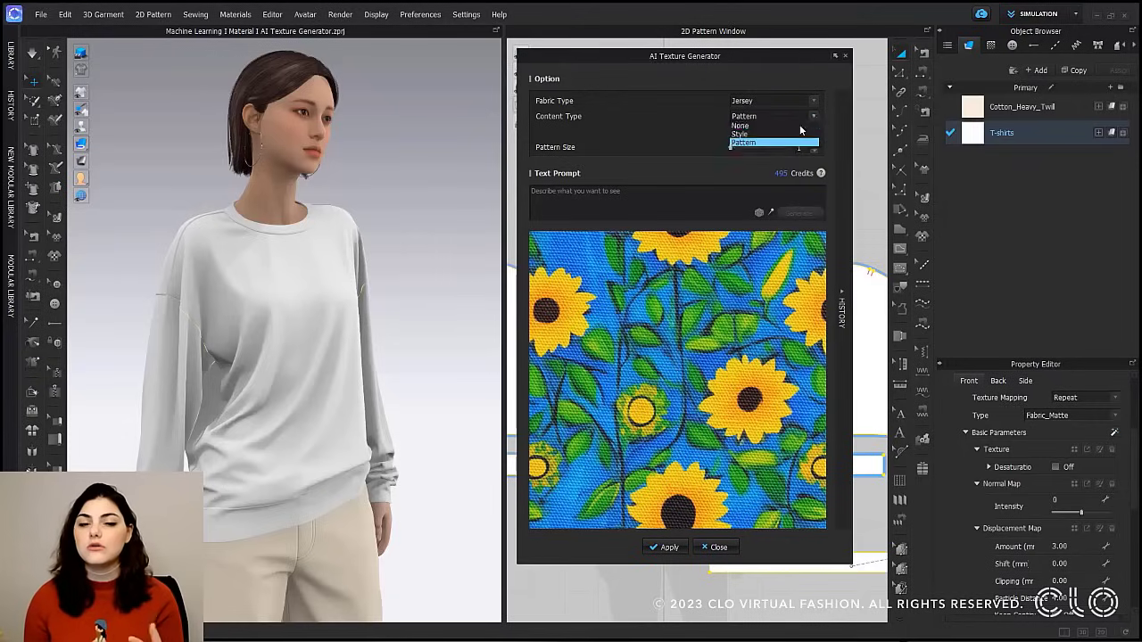
{"action": "left_click", "coordinate": [786, 133]}
{"action": "left_click", "coordinate": [814, 134]}
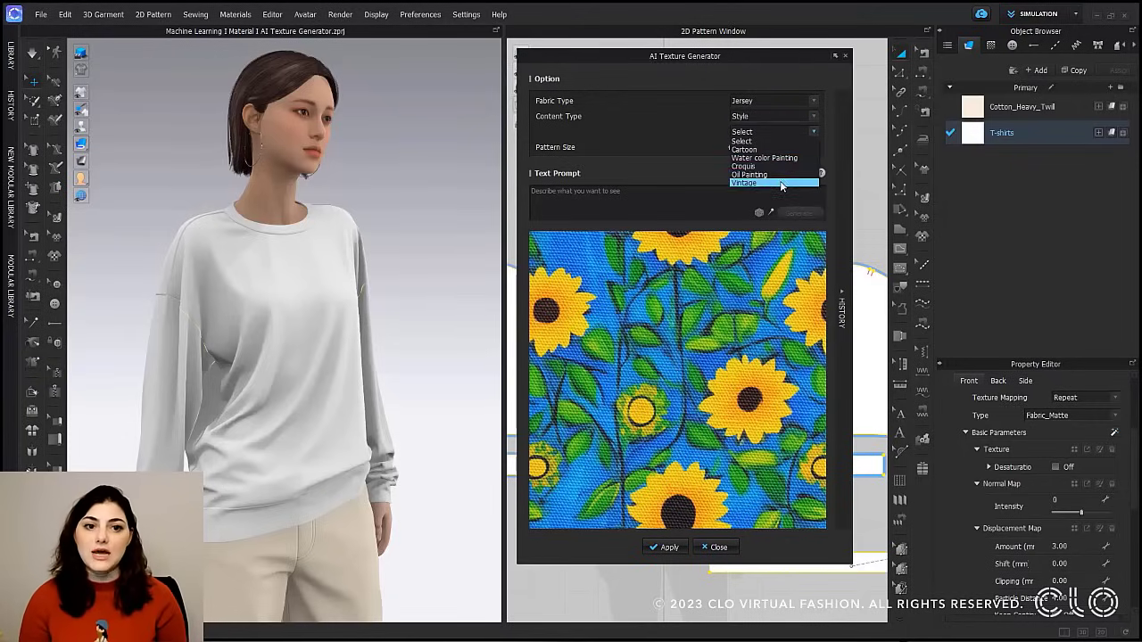
{"action": "left_click", "coordinate": [781, 183]}
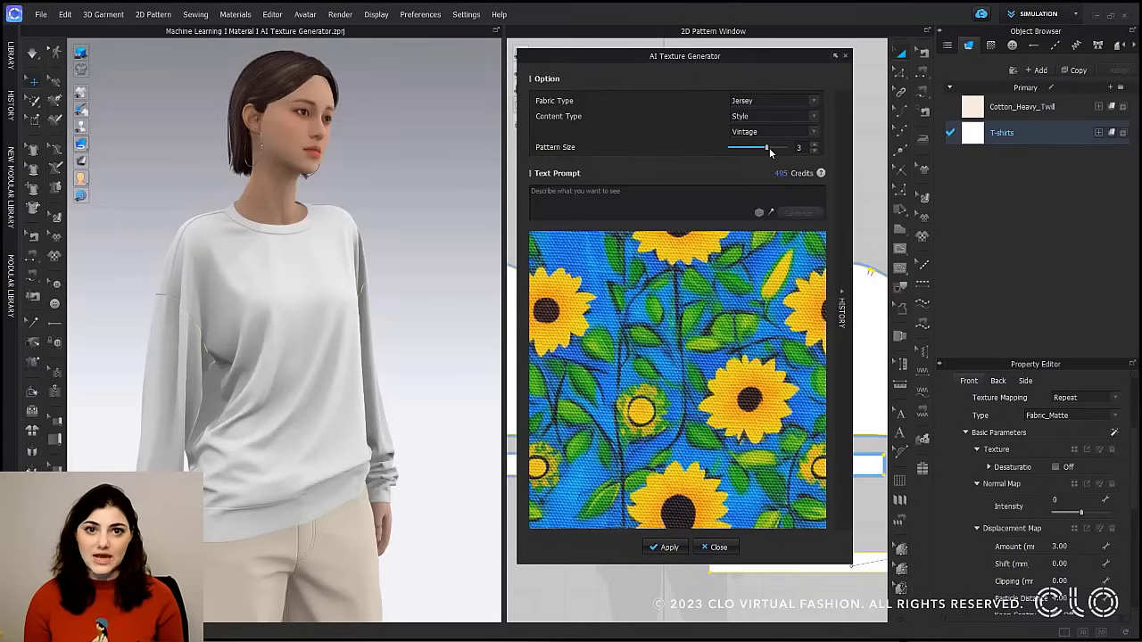
Try different pattern sizes, set the size to 1 and generate a texture from the prompt "Sunflowers".
{"action": "left_click_drag", "start_coordinate": [770, 153], "coordinate": [744, 152]}
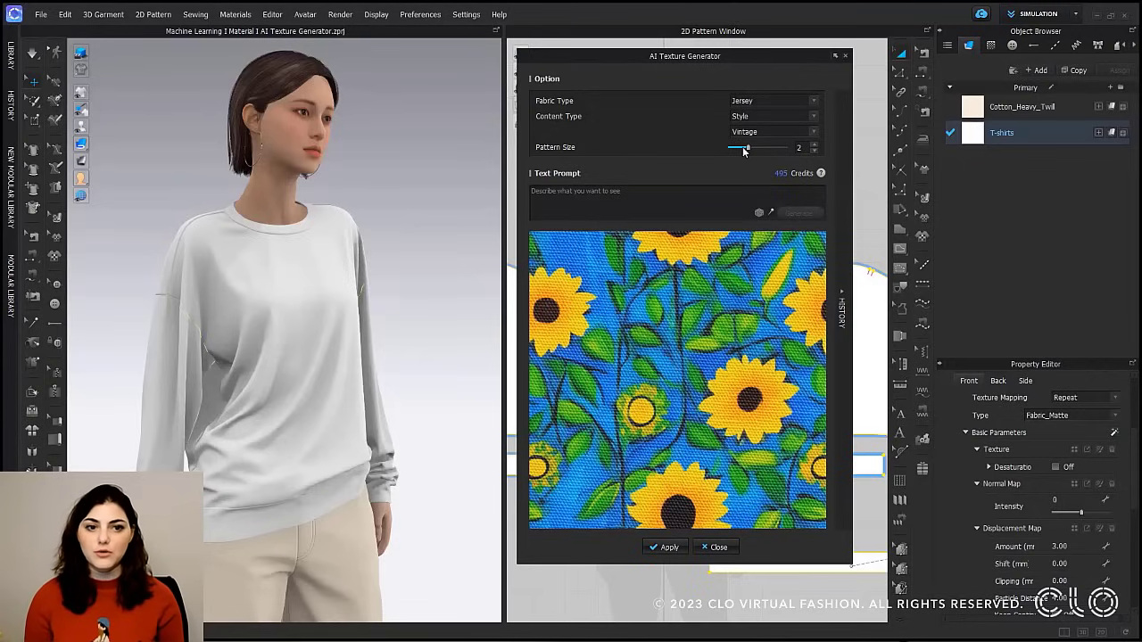
{"action": "left_click_drag", "start_coordinate": [744, 152], "coordinate": [752, 150]}
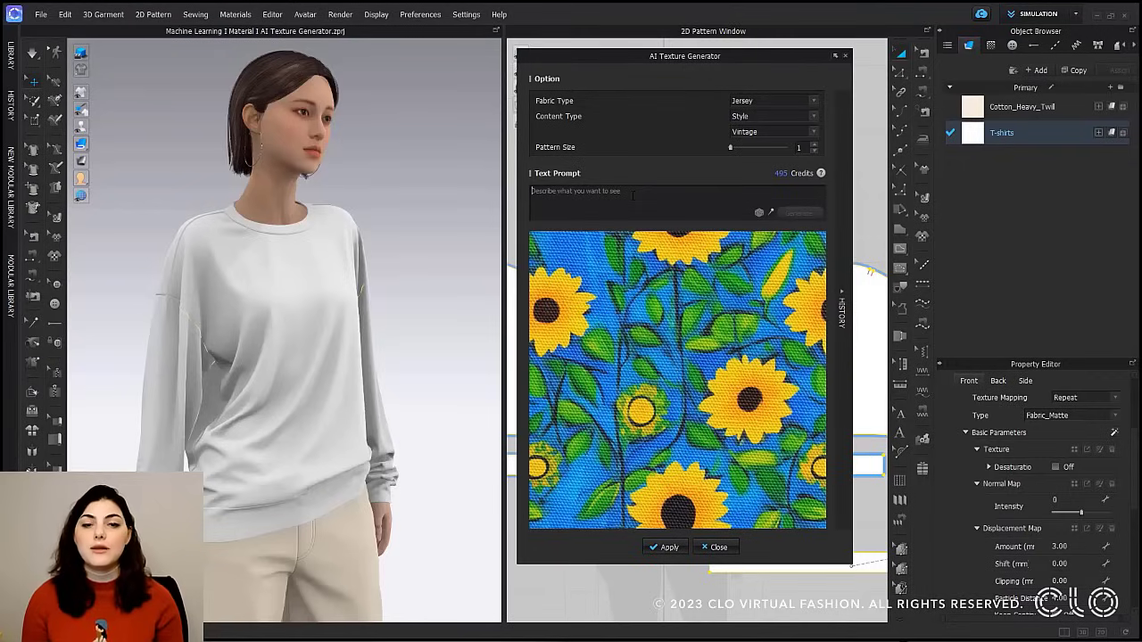
{"action": "left_click", "coordinate": [632, 193]}
{"action": "type", "text": "Sunflowers"}
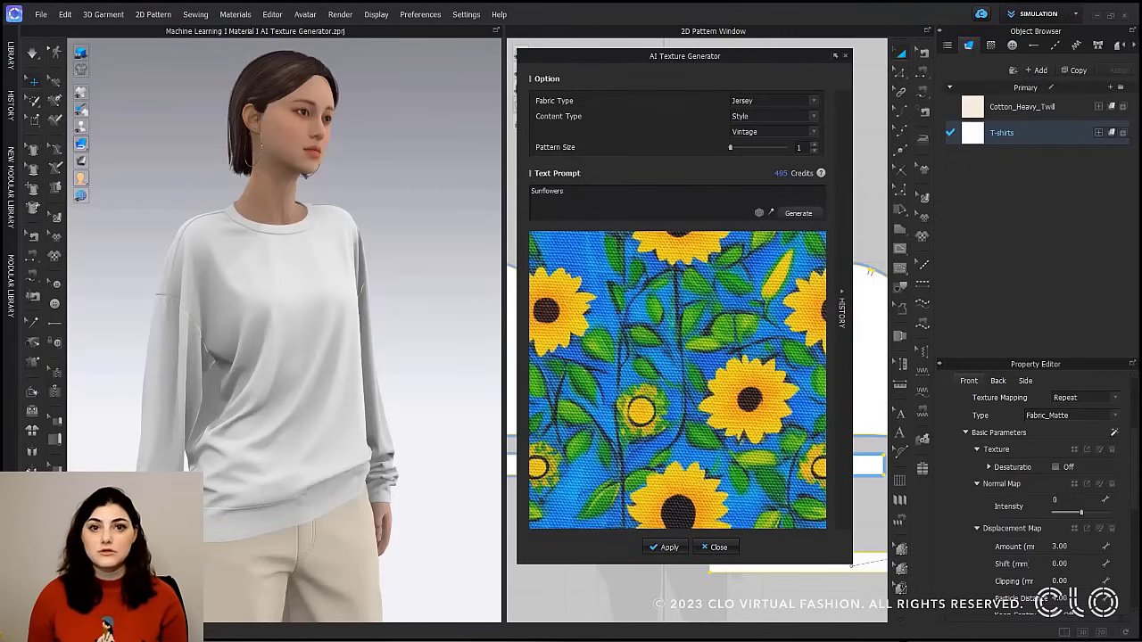
{"action": "left_click", "coordinate": [804, 217]}
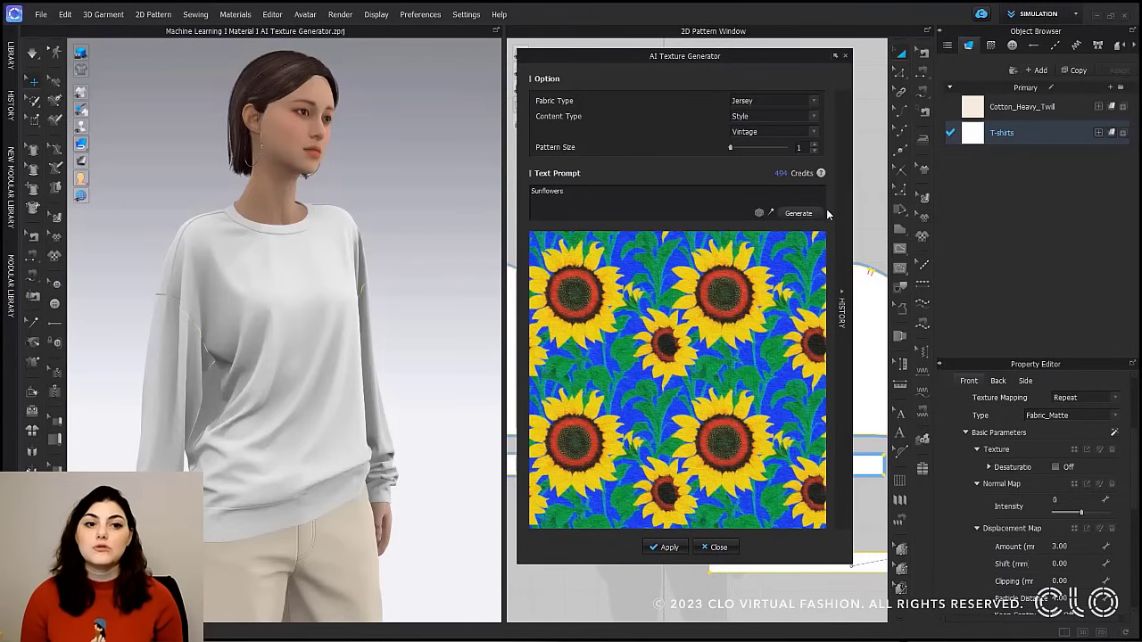
Browse earlier textures in the history, load the Canvas water color "abstract Sunflowers" entry and generate a texture from it again.
{"action": "left_click", "coordinate": [843, 308]}
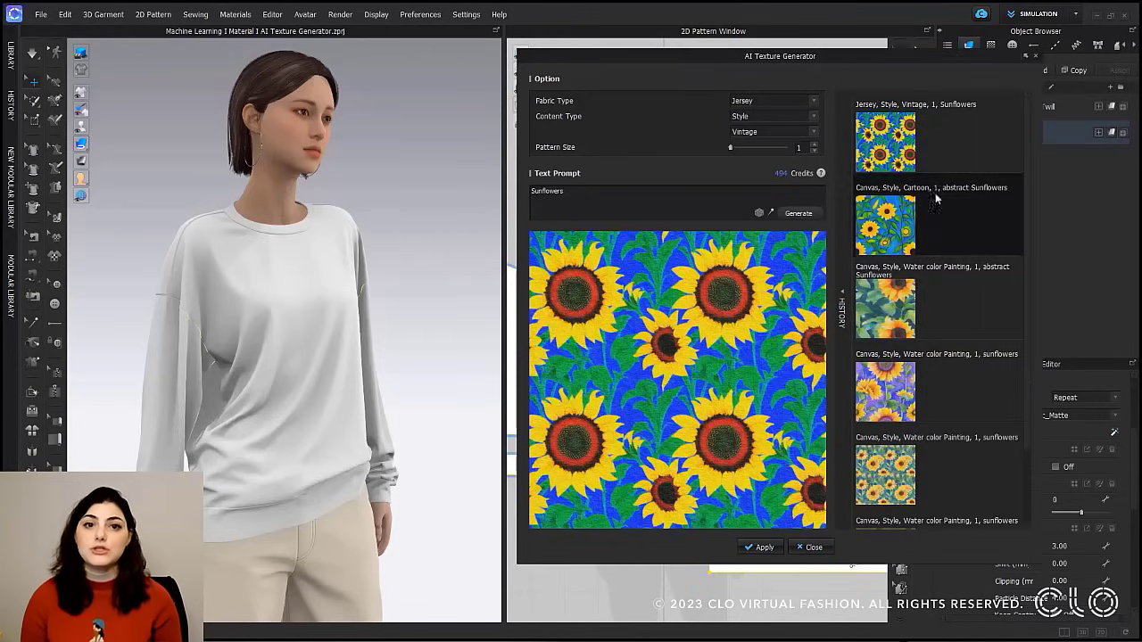
{"action": "scroll", "coordinate": [951, 464], "scroll_direction": "down", "scroll_amount": 1}
{"action": "left_click", "coordinate": [901, 473]}
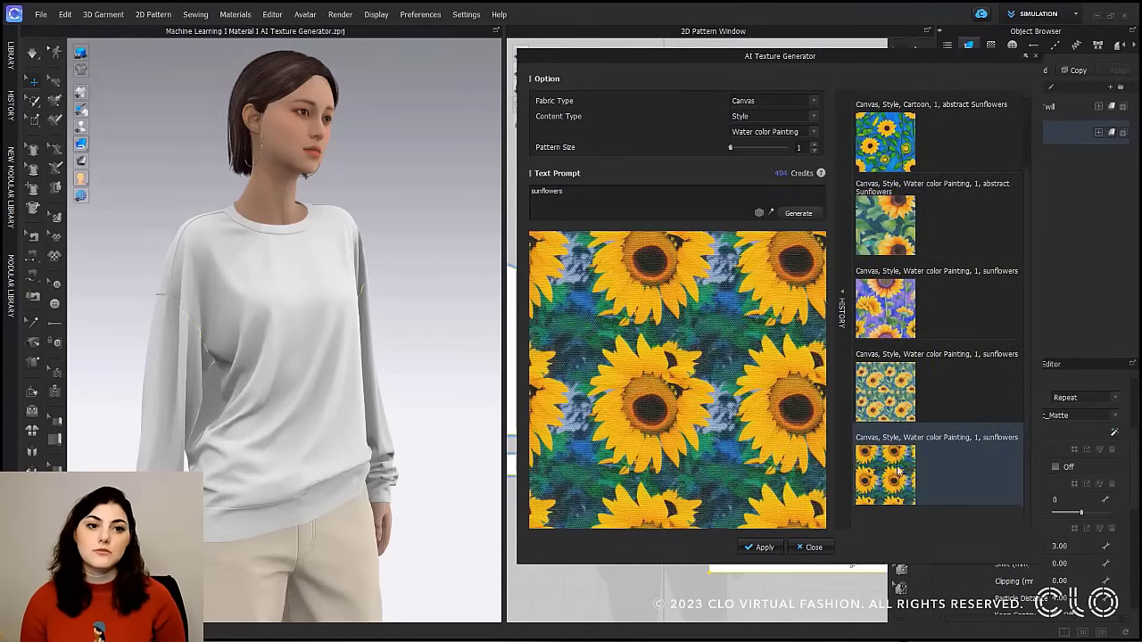
{"action": "left_click", "coordinate": [906, 393]}
{"action": "left_click", "coordinate": [915, 209]}
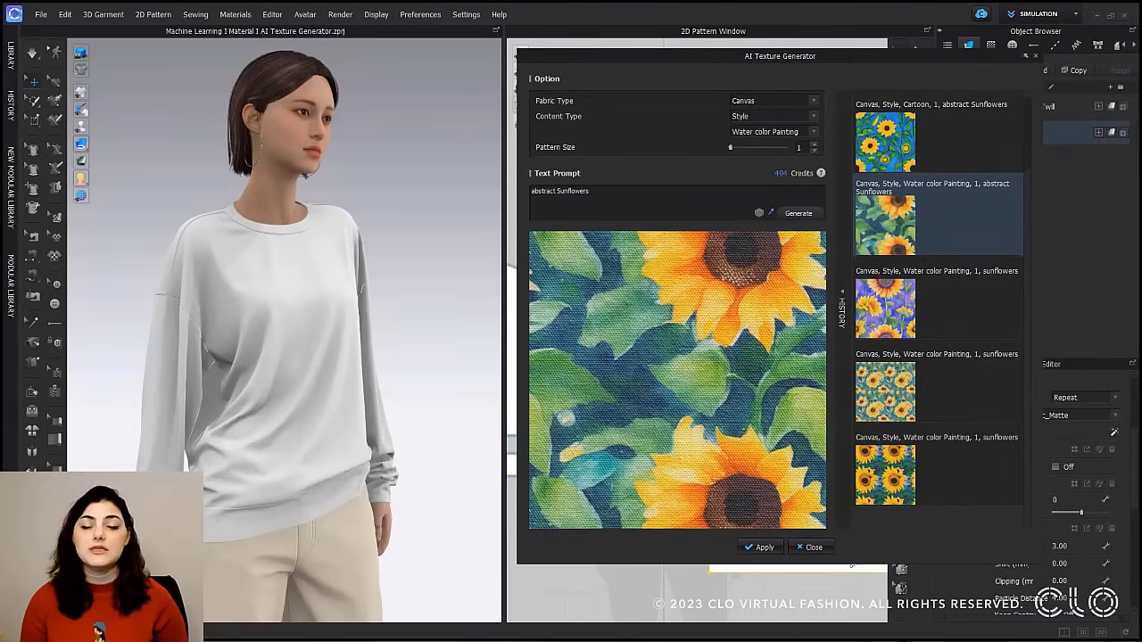
{"action": "left_click", "coordinate": [794, 215]}
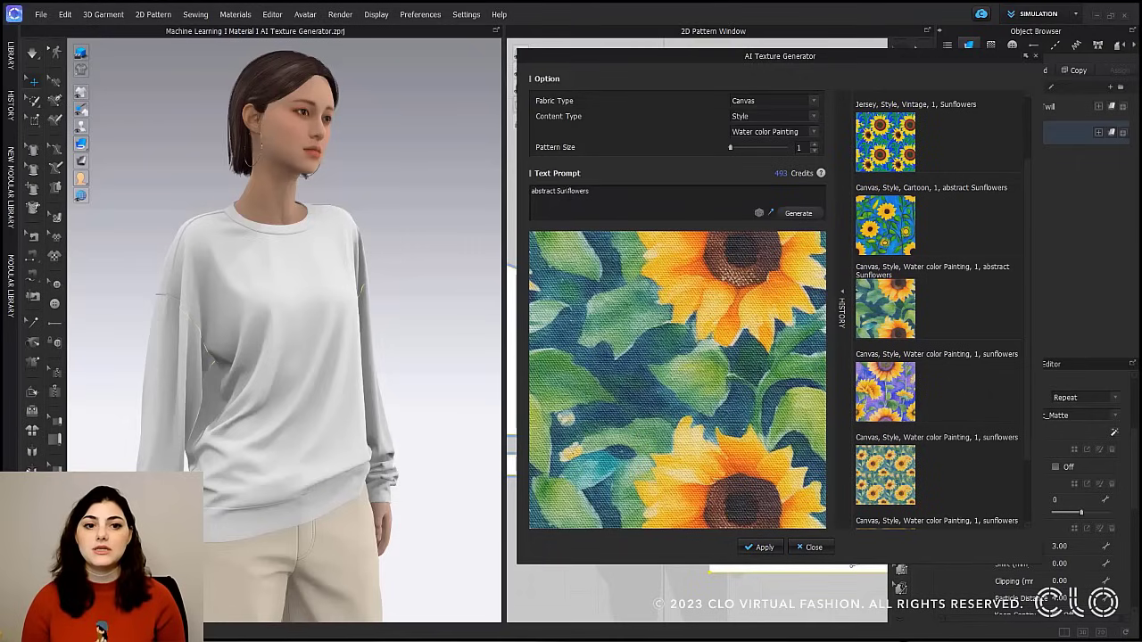
Randomize the prompt until it offers "Monochrome Paisley Design" with the Paisley pattern, and generate its texture.
{"action": "left_click", "coordinate": [759, 214]}
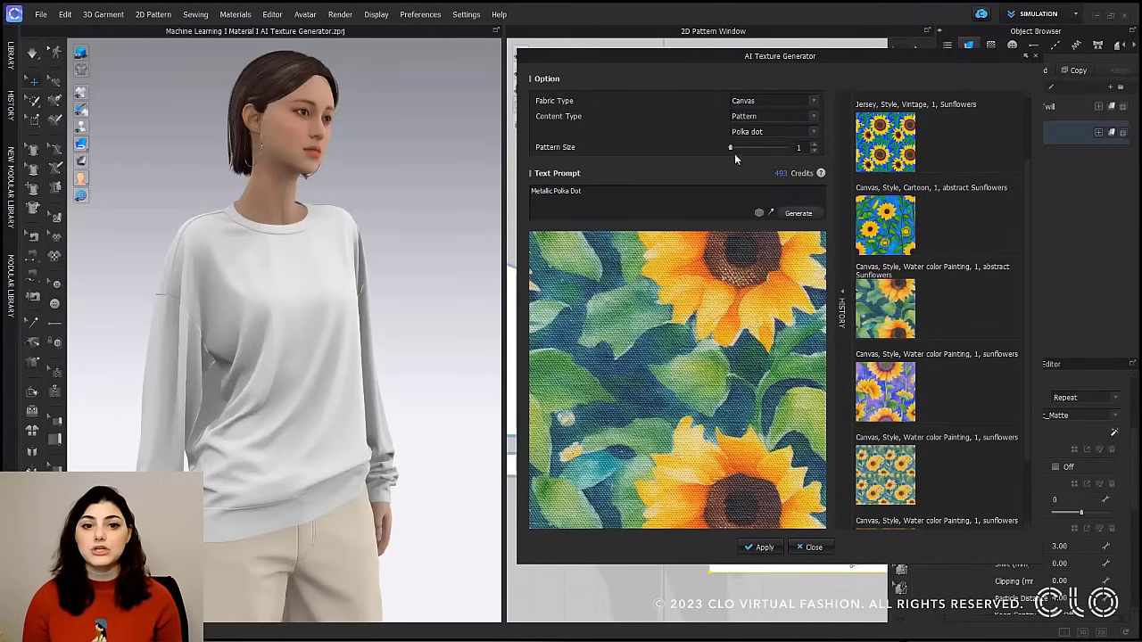
{"action": "left_click", "coordinate": [759, 214]}
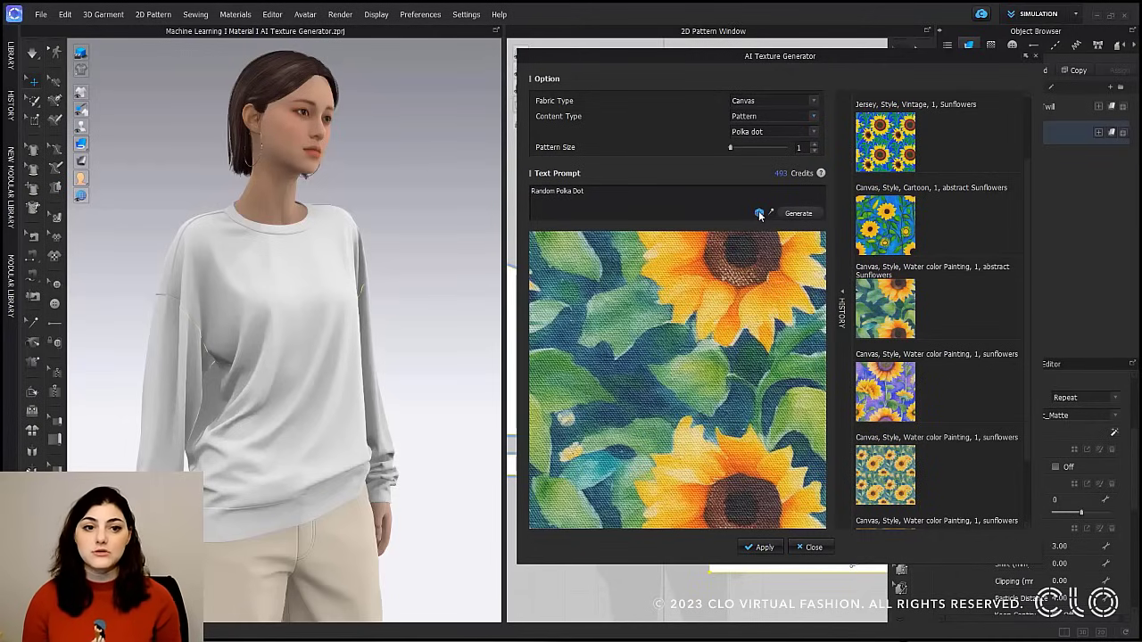
{"action": "left_click", "coordinate": [759, 214]}
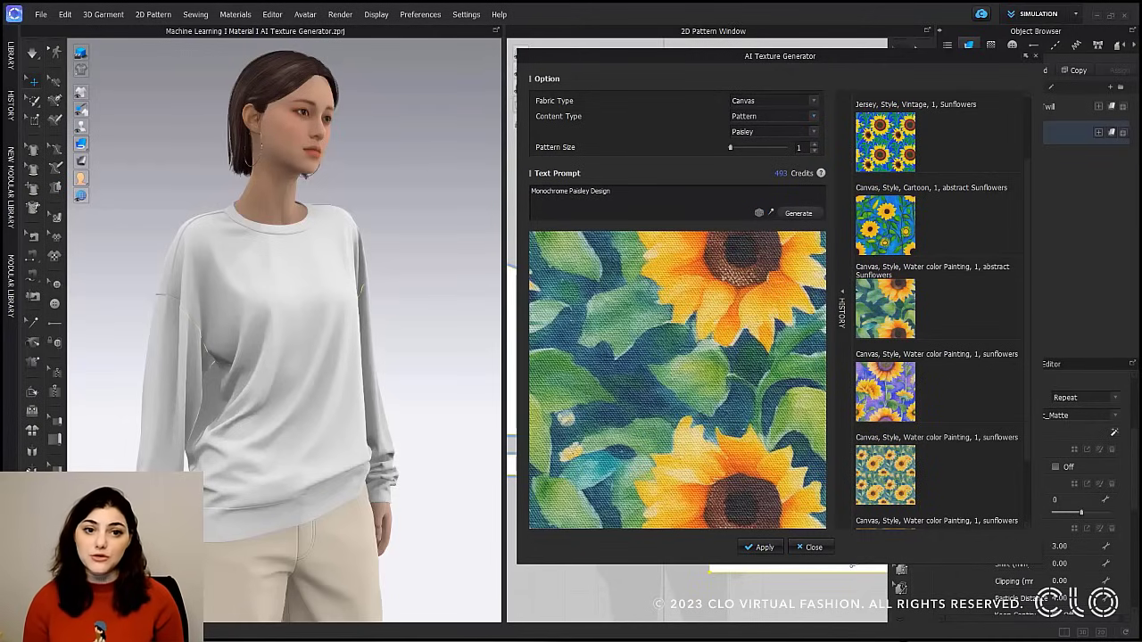
{"action": "left_click", "coordinate": [812, 213]}
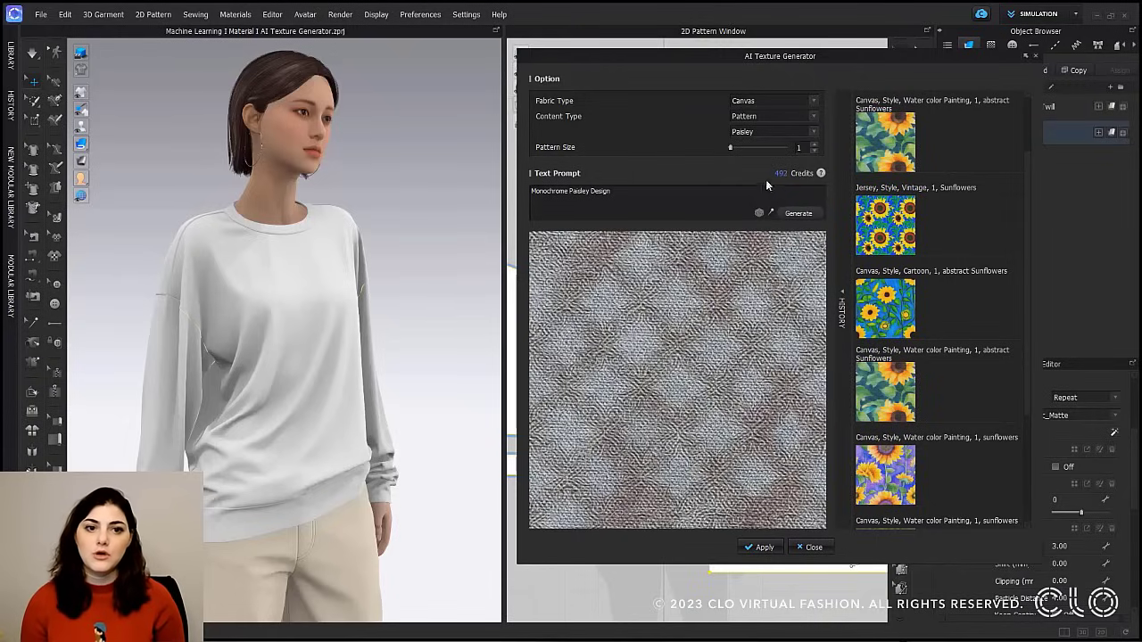
Generate further Monochrome Paisley Design textures at pattern sizes 3, 2 and 1.
{"action": "left_click_drag", "start_coordinate": [757, 148], "coordinate": [765, 148]}
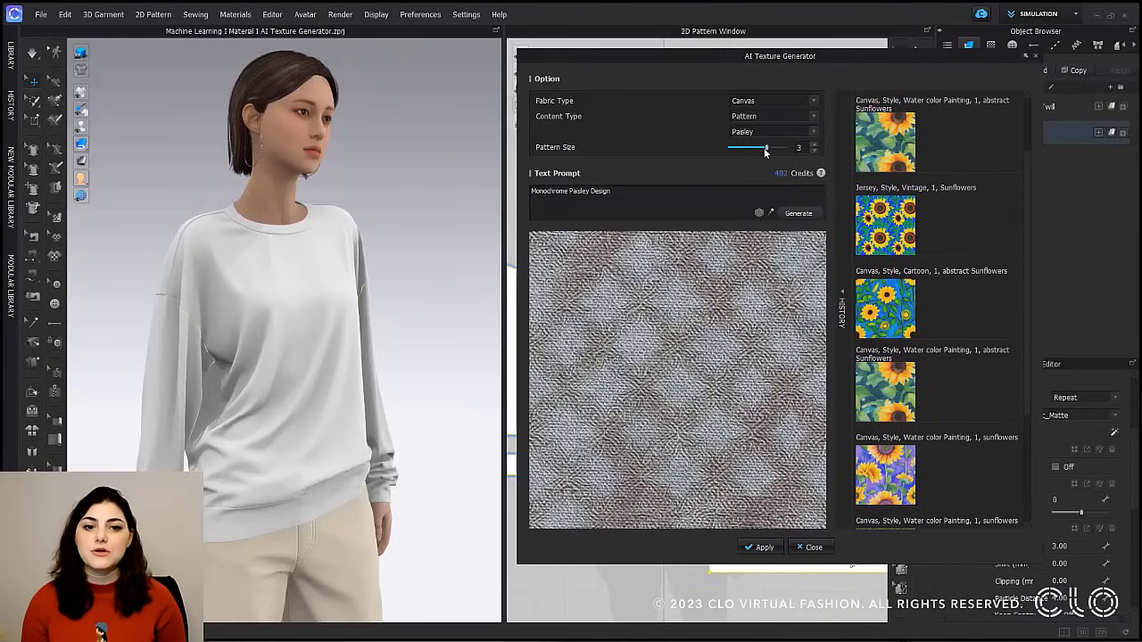
{"action": "left_click", "coordinate": [803, 214]}
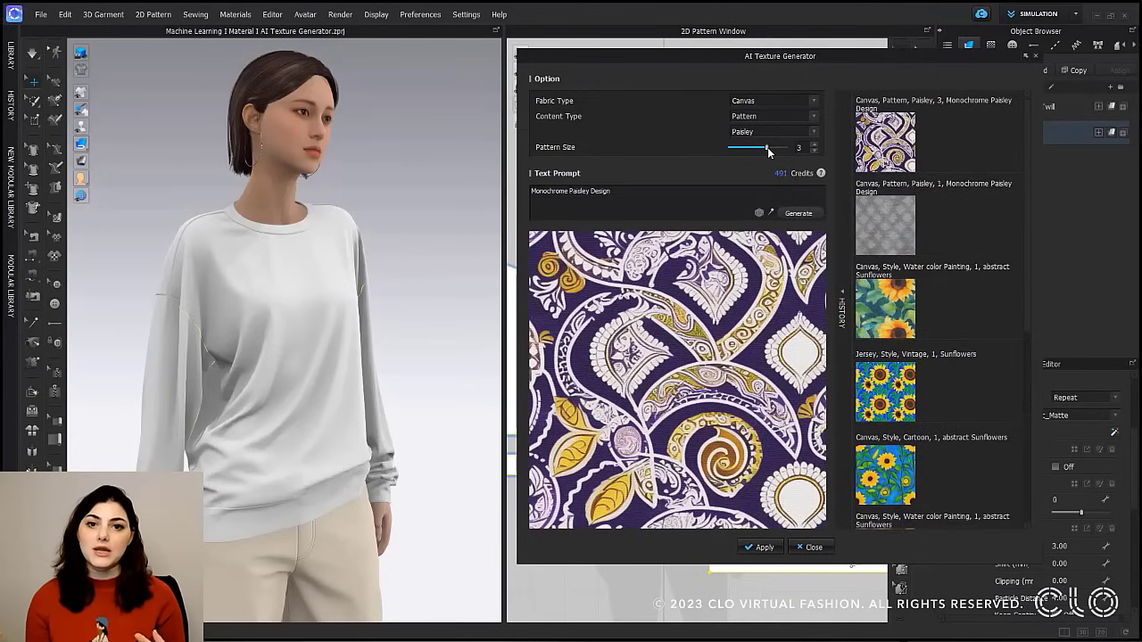
{"action": "left_click_drag", "start_coordinate": [766, 148], "coordinate": [749, 157]}
{"action": "left_click", "coordinate": [799, 214]}
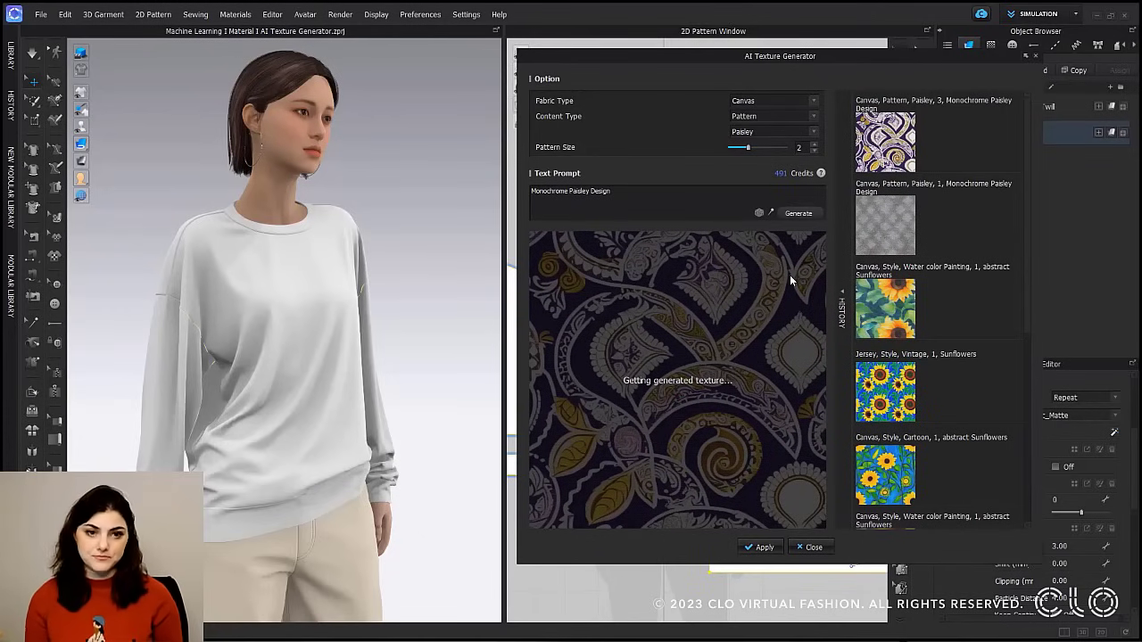
{"action": "left_click_drag", "start_coordinate": [740, 147], "coordinate": [730, 148]}
{"action": "left_click", "coordinate": [808, 214]}
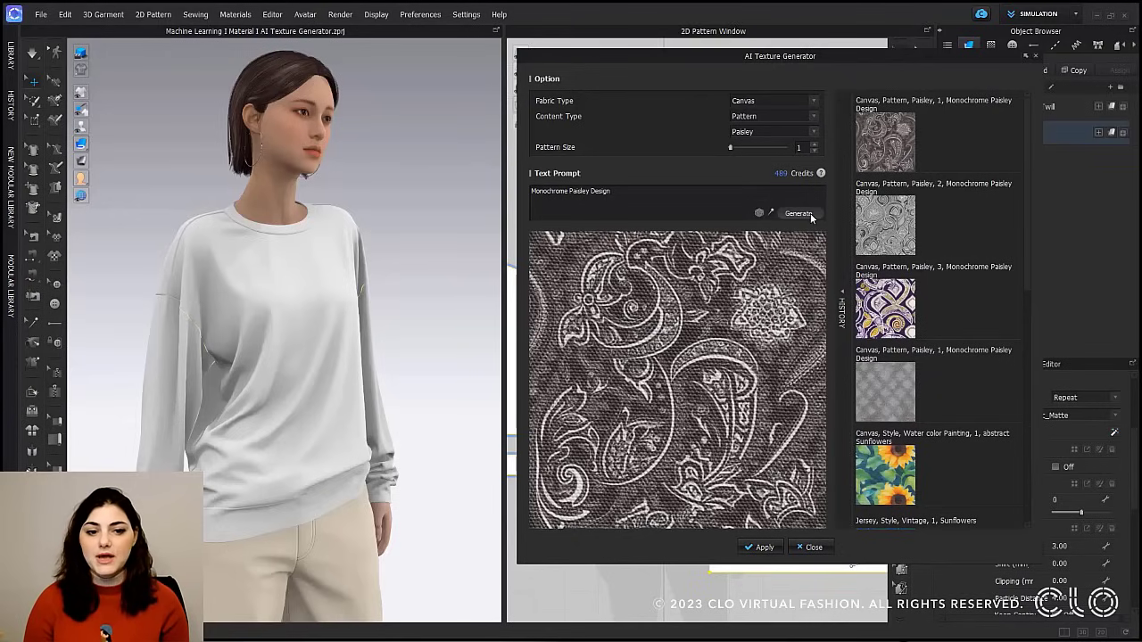
Compare the generated paisley and sunflower textures in the history, returning to the newest size 1 Monochrome Paisley Design.
{"action": "left_click", "coordinate": [893, 383]}
{"action": "left_click", "coordinate": [893, 308]}
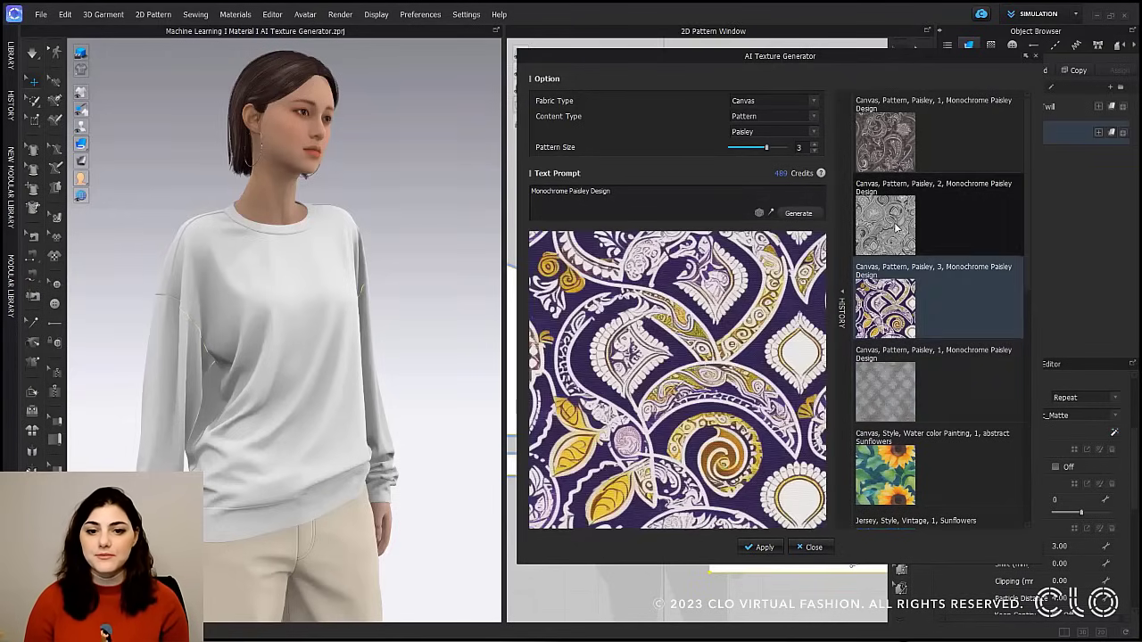
{"action": "left_click", "coordinate": [895, 227]}
{"action": "scroll", "coordinate": [936, 384], "scroll_direction": "down", "scroll_amount": 5}
{"action": "left_click", "coordinate": [917, 466]}
{"action": "scroll", "coordinate": [916, 301], "scroll_direction": "up", "scroll_amount": 5}
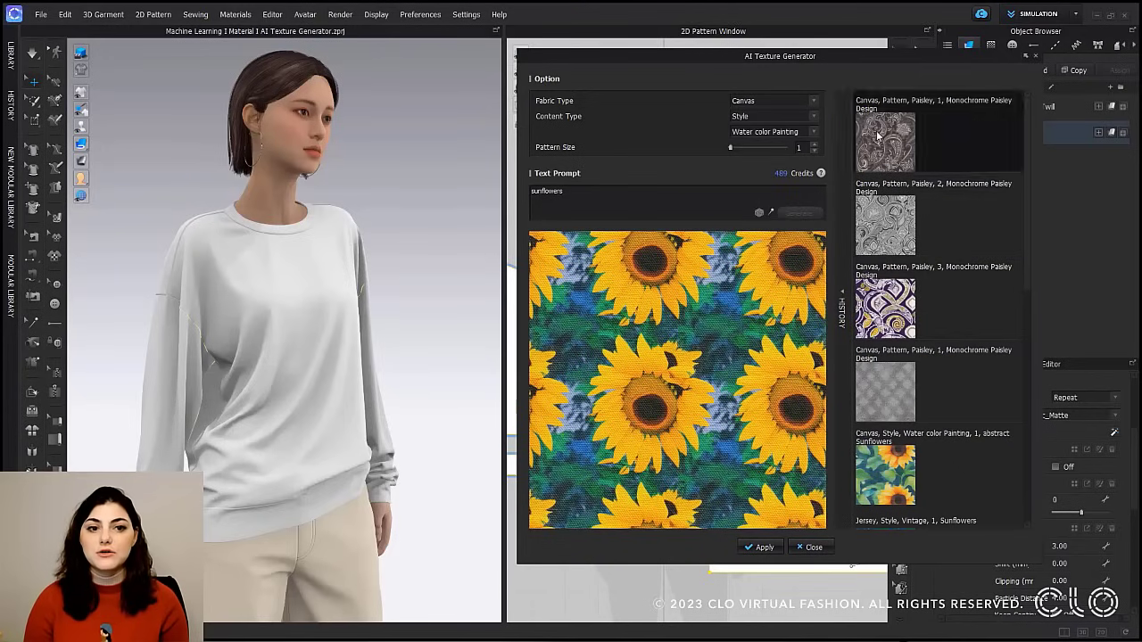
{"action": "left_click", "coordinate": [878, 135]}
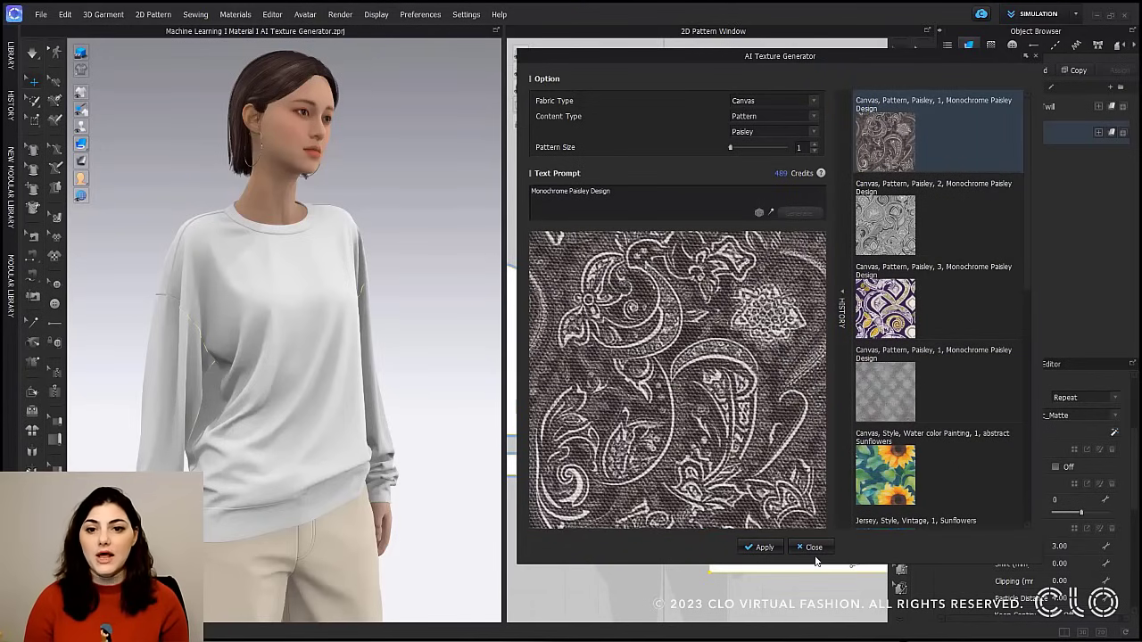
Apply the size 1 Monochrome Paisley Design texture to the T-shirts fabric and enlarge the pattern on the shirt.
{"action": "left_click", "coordinate": [765, 547]}
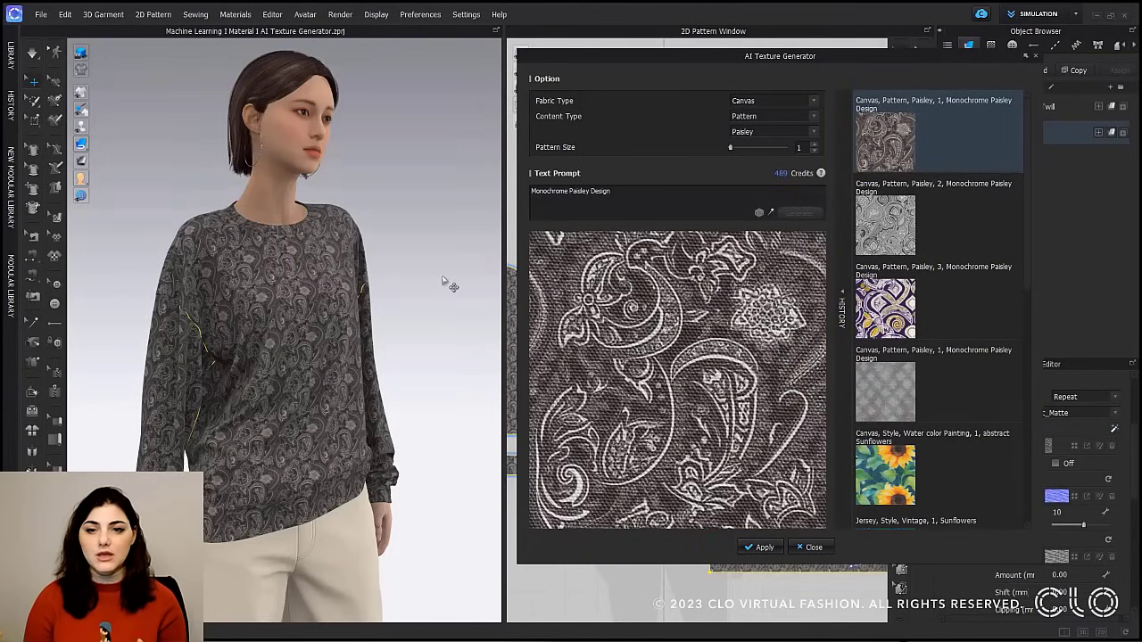
{"action": "left_click", "coordinate": [1033, 55]}
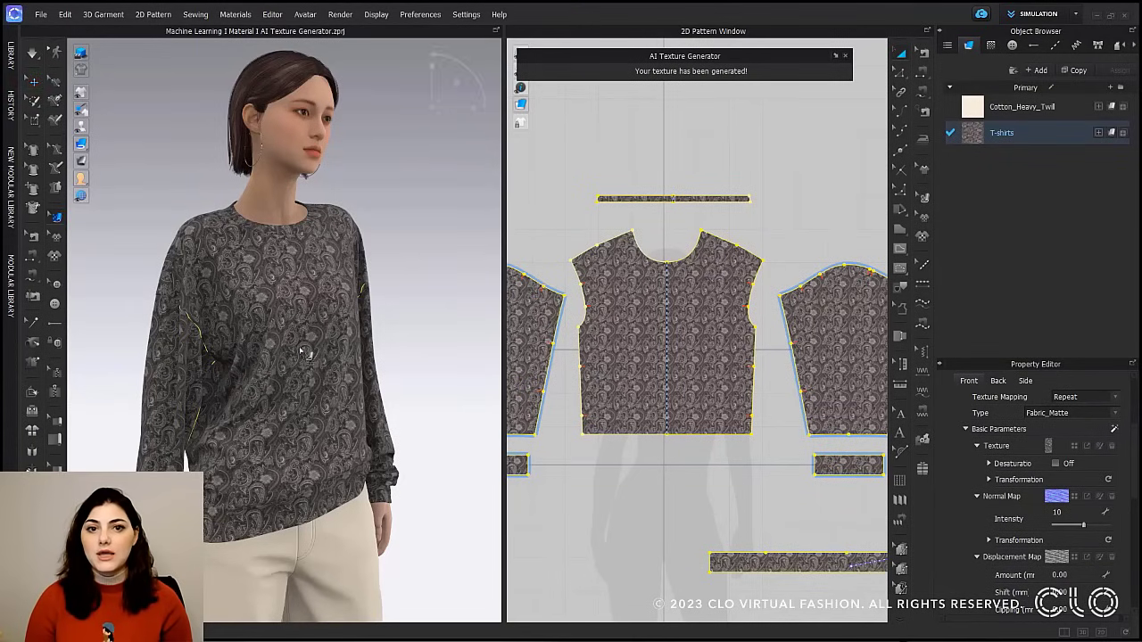
{"action": "left_click", "coordinate": [401, 265]}
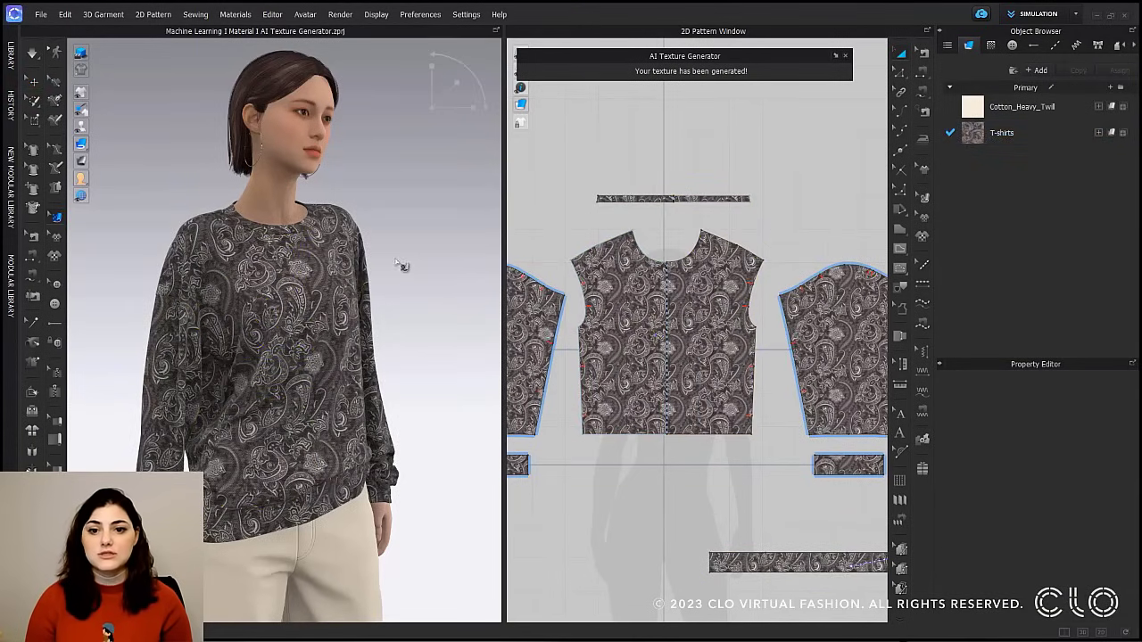
{"action": "left_click", "coordinate": [343, 347]}
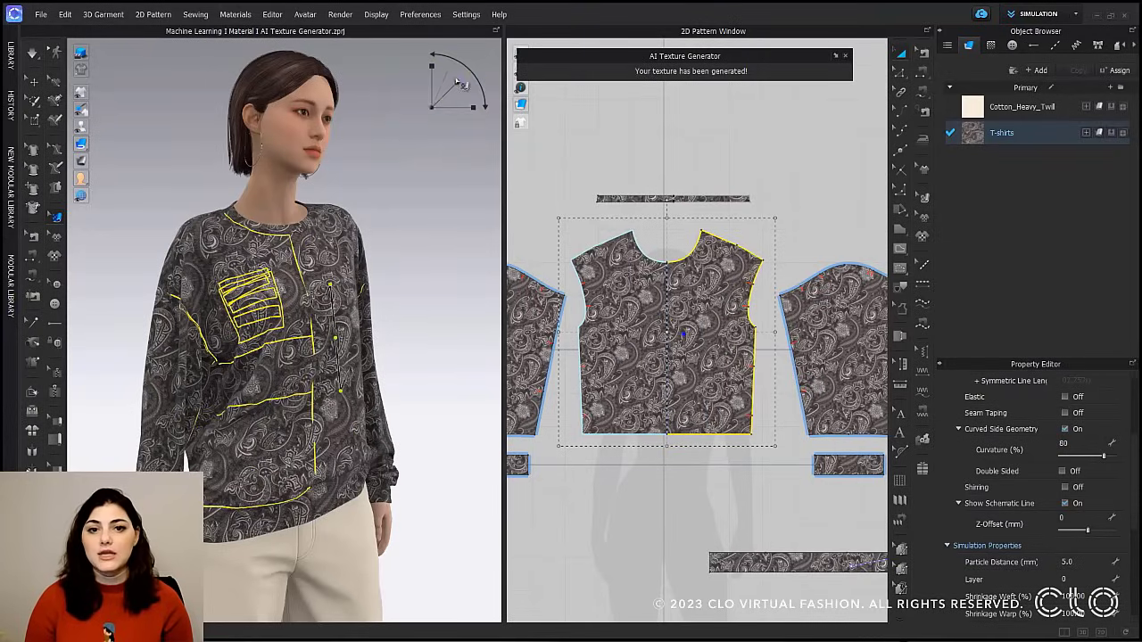
{"action": "left_click", "coordinate": [429, 268]}
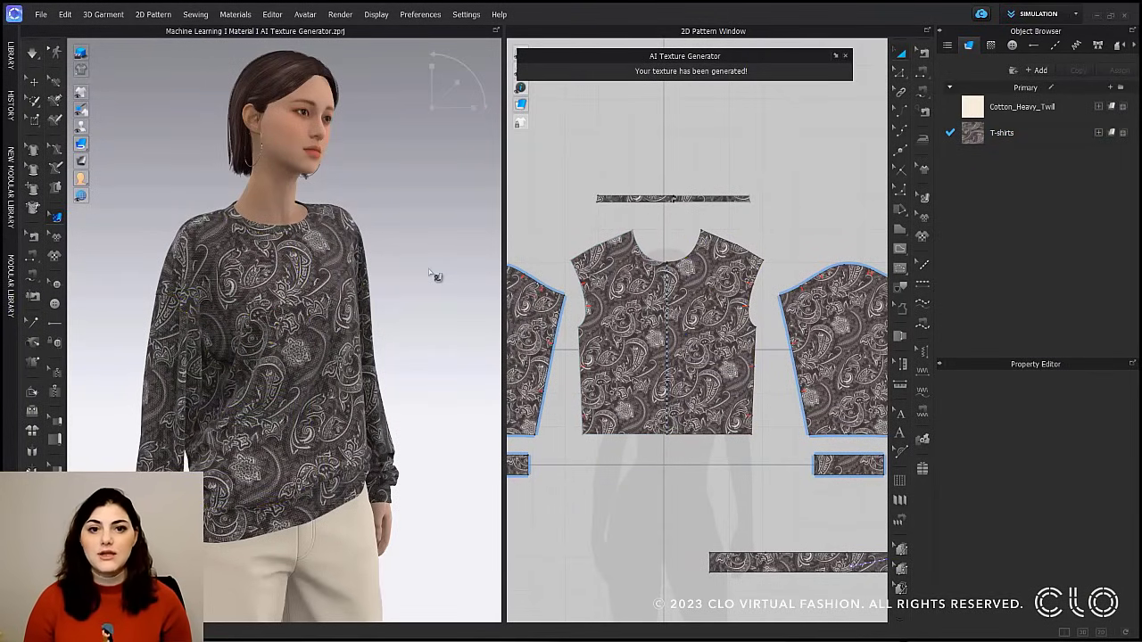
Reopen the generator's history and apply the size 3 and size 2 Monochrome Paisley Design textures to the shirt in turn.
{"action": "left_click", "coordinate": [836, 56]}
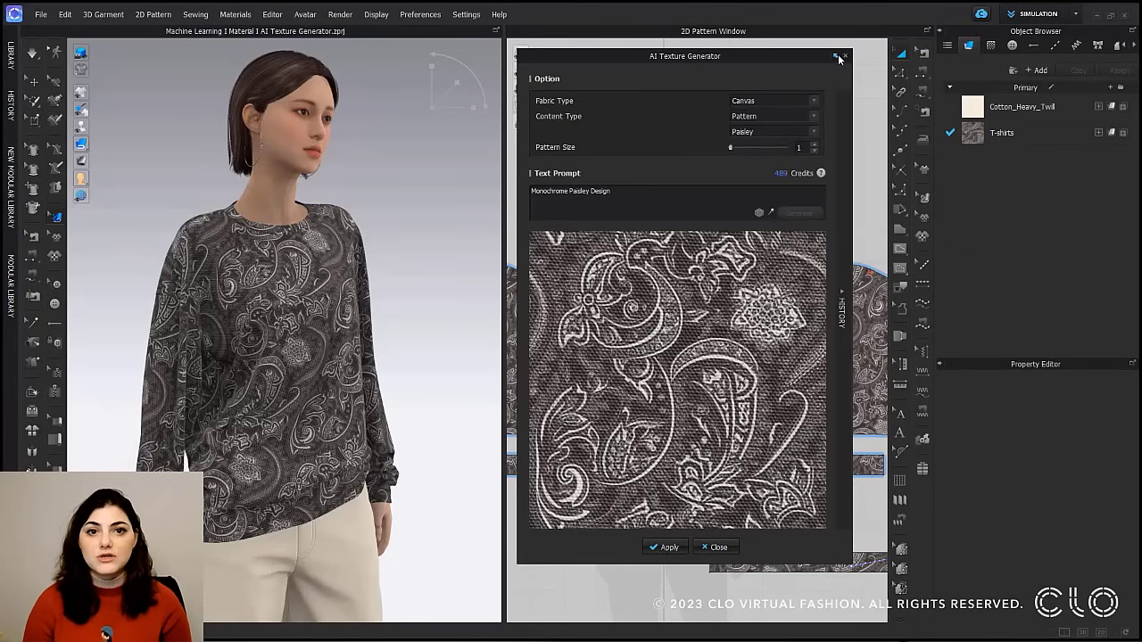
{"action": "left_click", "coordinate": [842, 313]}
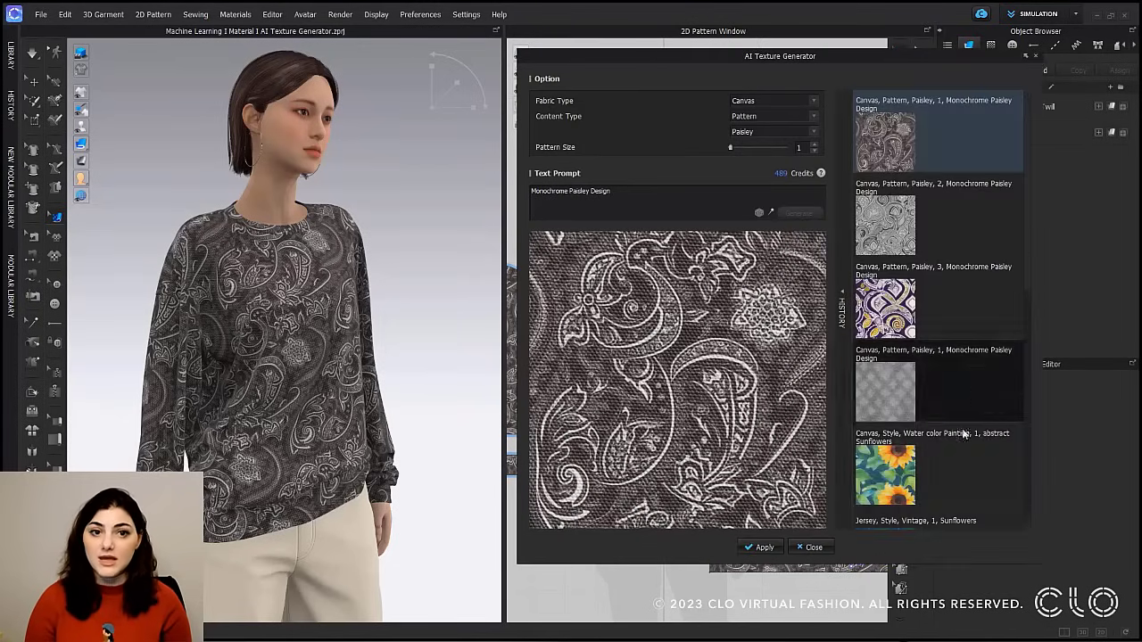
{"action": "left_click", "coordinate": [925, 337]}
{"action": "left_click", "coordinate": [772, 550]}
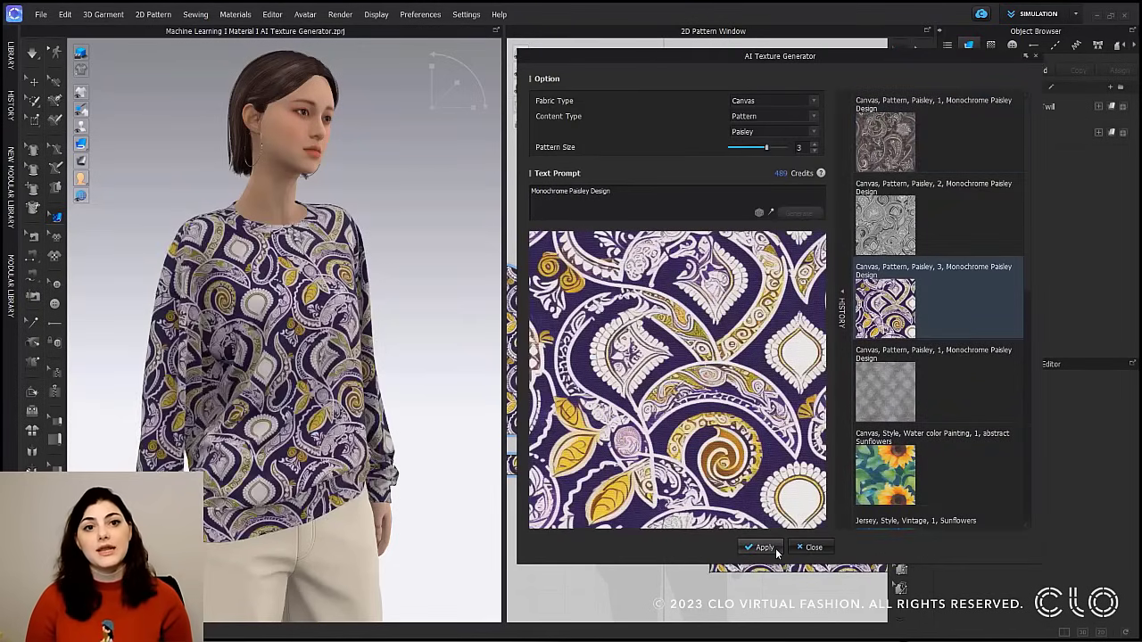
{"action": "left_click", "coordinate": [898, 233]}
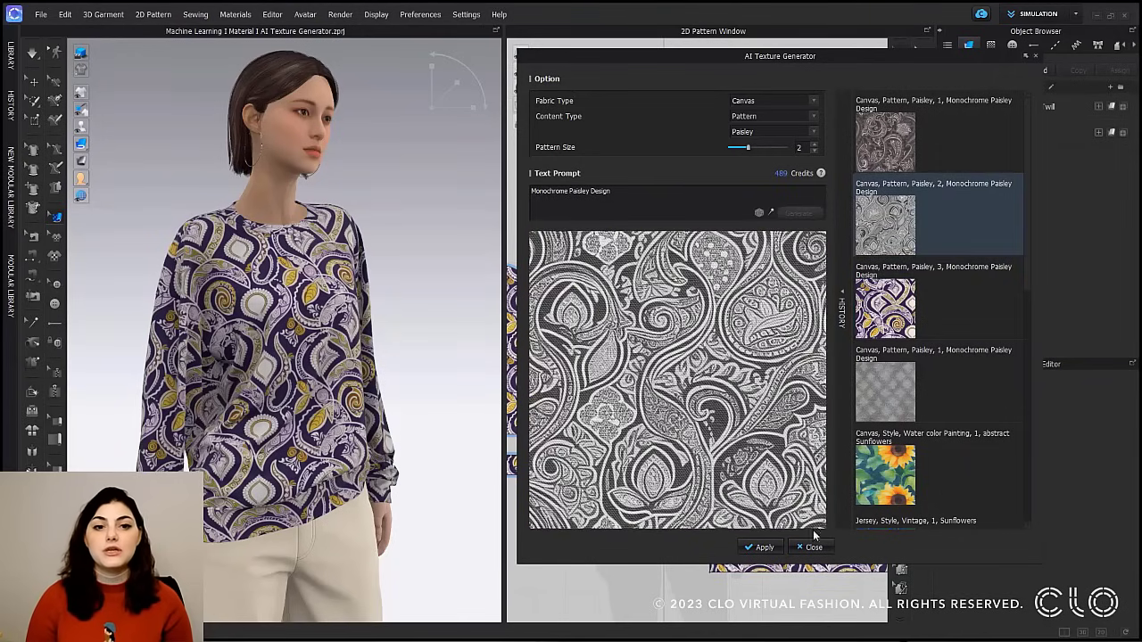
{"action": "left_click", "coordinate": [764, 547]}
Replace the text prompt with "Sunset" and generate a Canvas Paisley texture at pattern size 2.
{"action": "scroll", "coordinate": [926, 431], "scroll_direction": "down", "scroll_amount": 3}
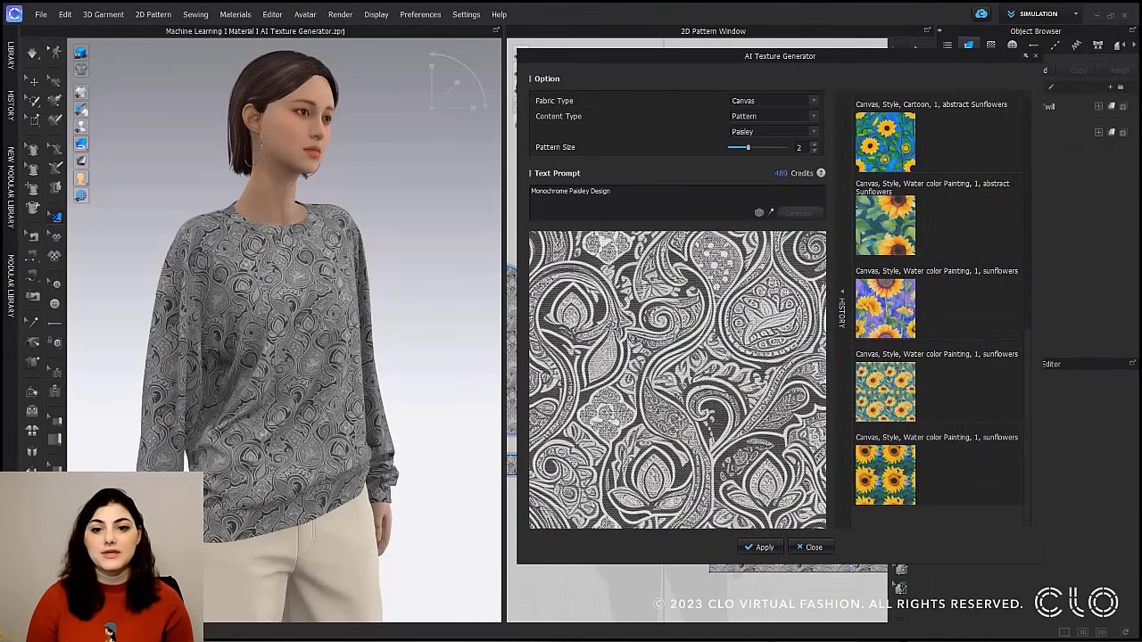
{"action": "left_click_drag", "start_coordinate": [612, 190], "coordinate": [531, 190]}
{"action": "type", "text": "Sunset"}
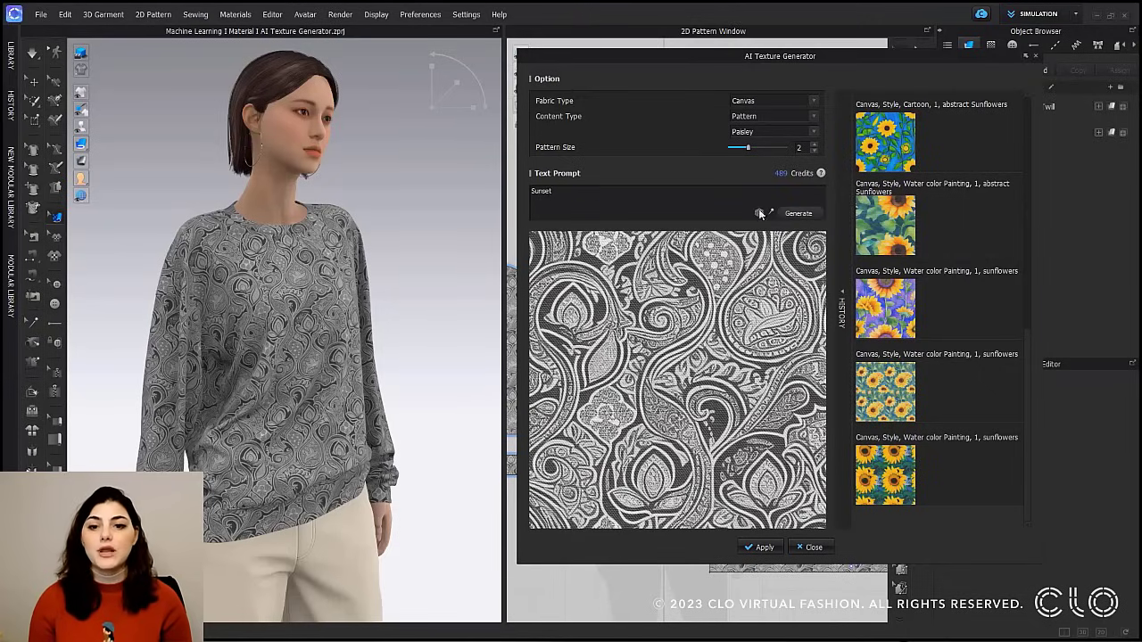
{"action": "left_click", "coordinate": [807, 213]}
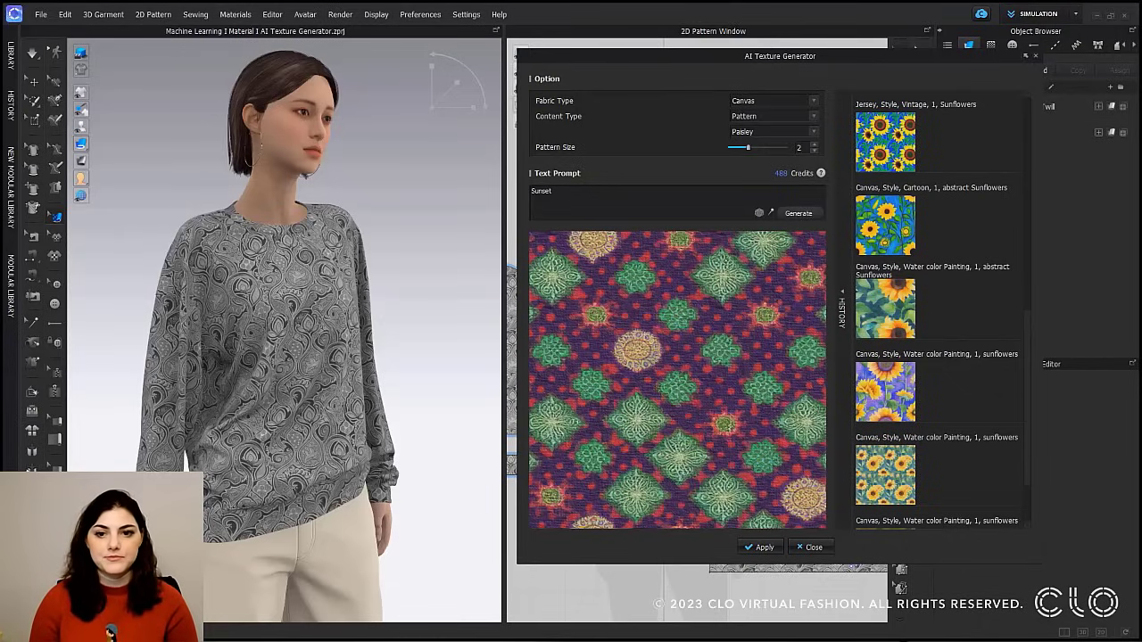
Change the content type to Style with Vintage and generate another Sunset texture.
{"action": "left_click", "coordinate": [814, 116]}
{"action": "left_click", "coordinate": [807, 132]}
{"action": "left_click", "coordinate": [815, 133]}
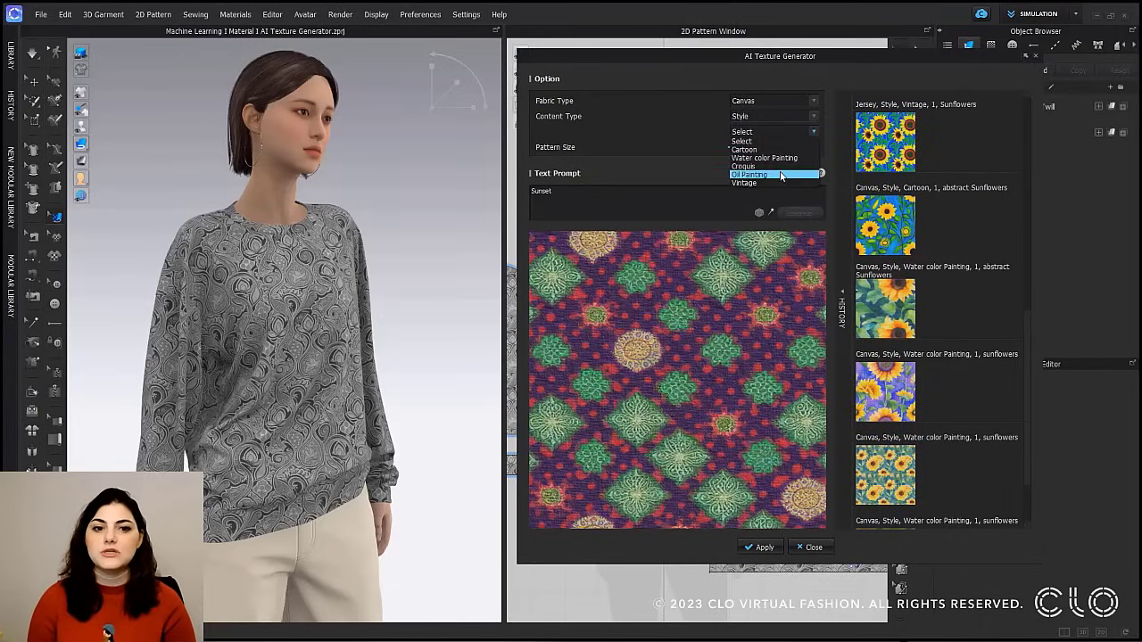
{"action": "left_click", "coordinate": [767, 183]}
{"action": "left_click", "coordinate": [807, 213]}
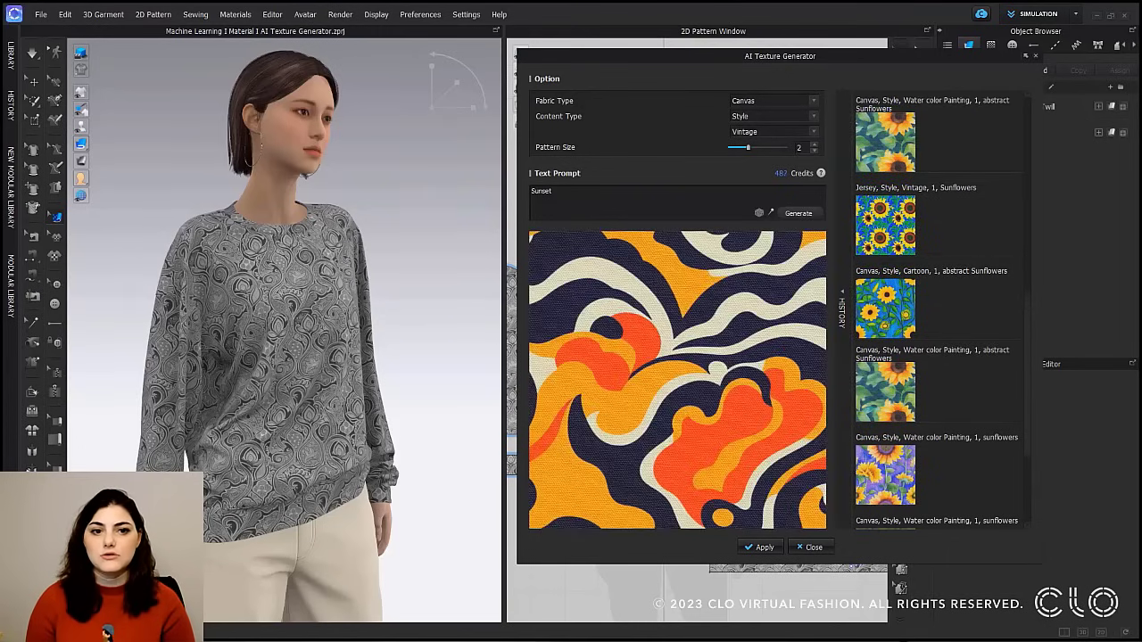
Set the fabric type to Jersey and generate the Vintage Sunset texture again.
{"action": "left_click", "coordinate": [772, 101]}
{"action": "scroll", "coordinate": [777, 177], "scroll_direction": "down", "scroll_amount": 3}
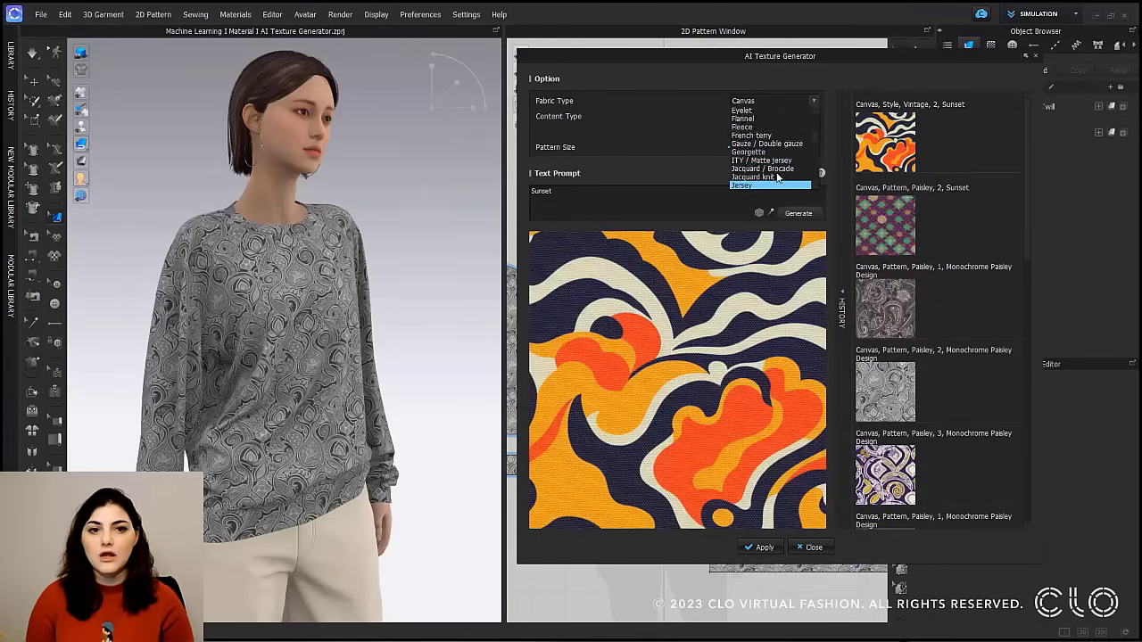
{"action": "left_click", "coordinate": [763, 183]}
{"action": "left_click", "coordinate": [808, 214]}
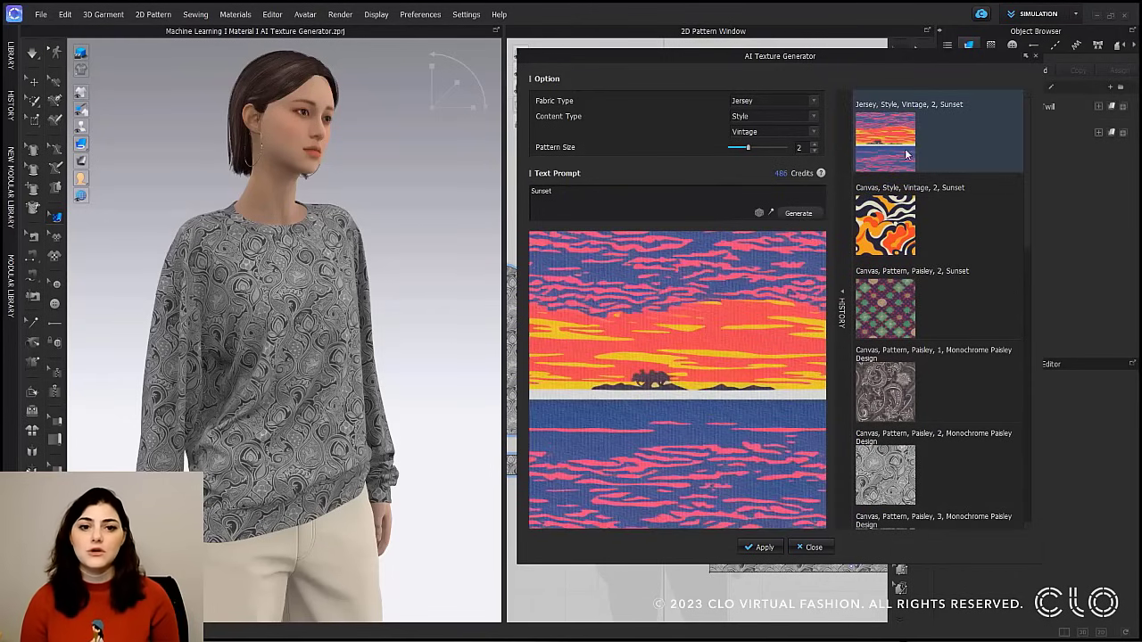
Apply the Jersey Vintage Sunset texture to the shirt, reposition its pattern vertically on the garment, and close the generator.
{"action": "left_click", "coordinate": [760, 547]}
{"action": "left_click", "coordinate": [347, 342]}
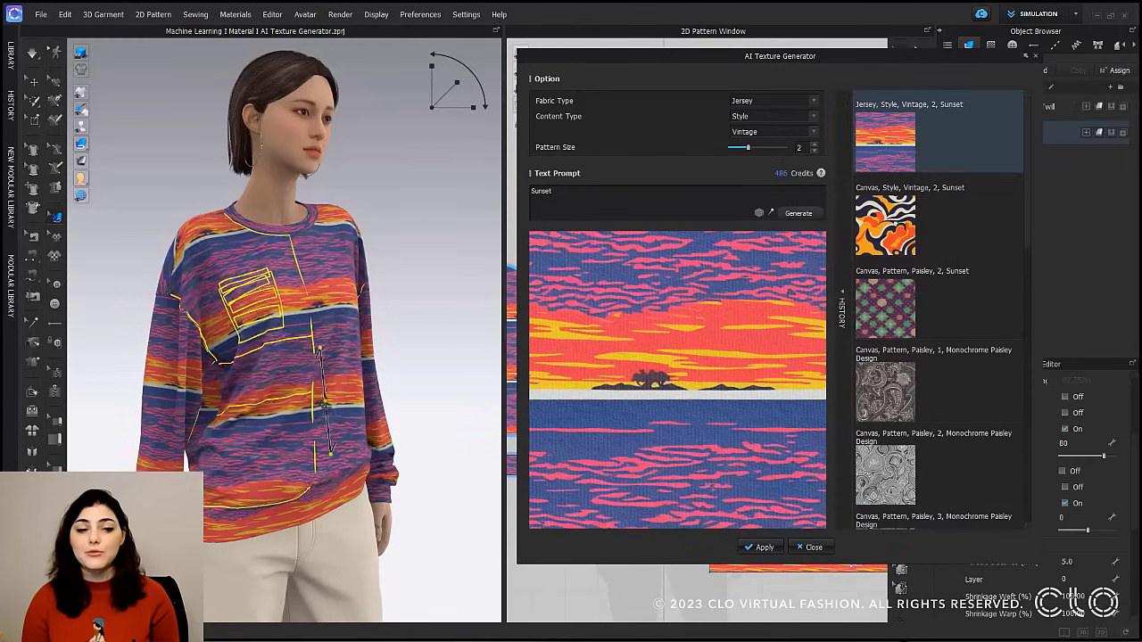
{"action": "left_click_drag", "start_coordinate": [489, 77], "coordinate": [495, 72]}
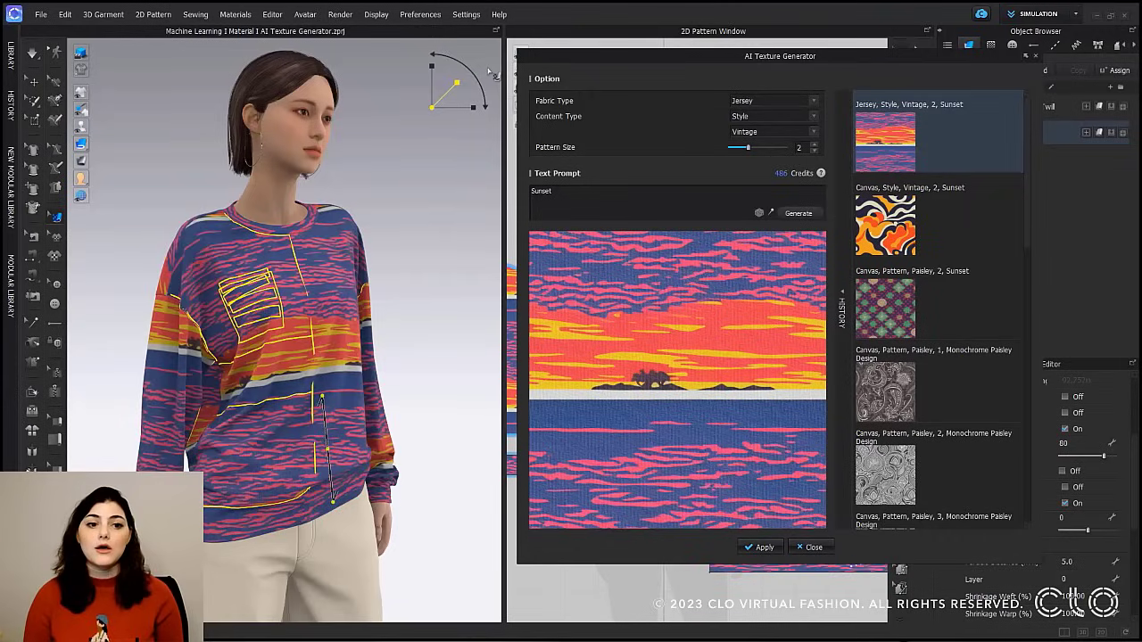
{"action": "left_click_drag", "start_coordinate": [346, 337], "coordinate": [341, 421]}
{"action": "left_click", "coordinate": [457, 335]}
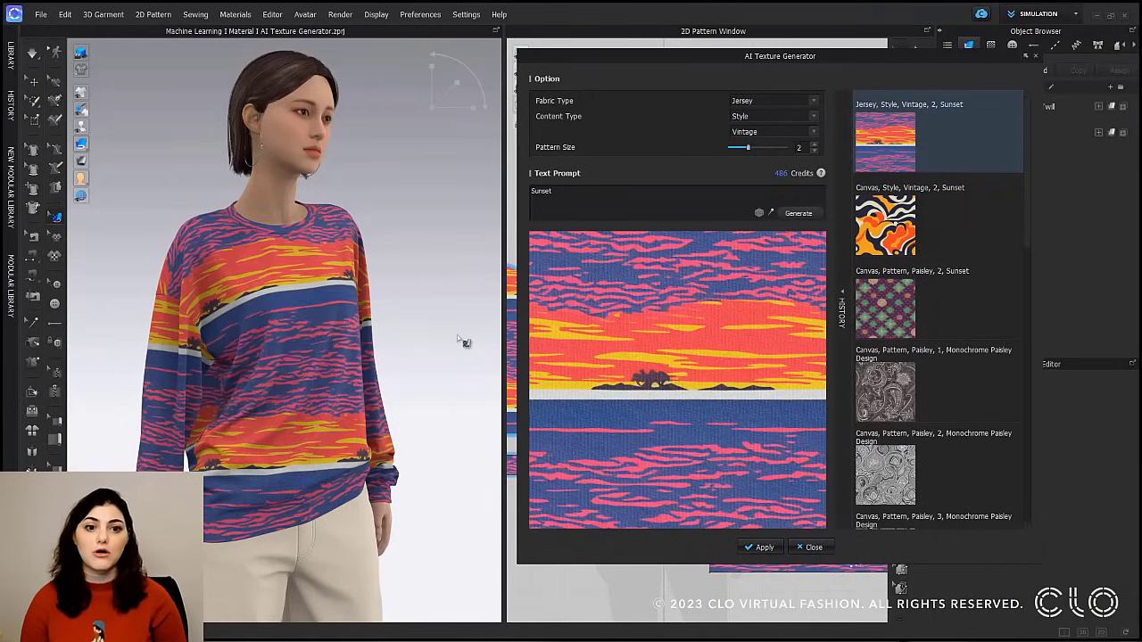
{"action": "left_click", "coordinate": [808, 547]}
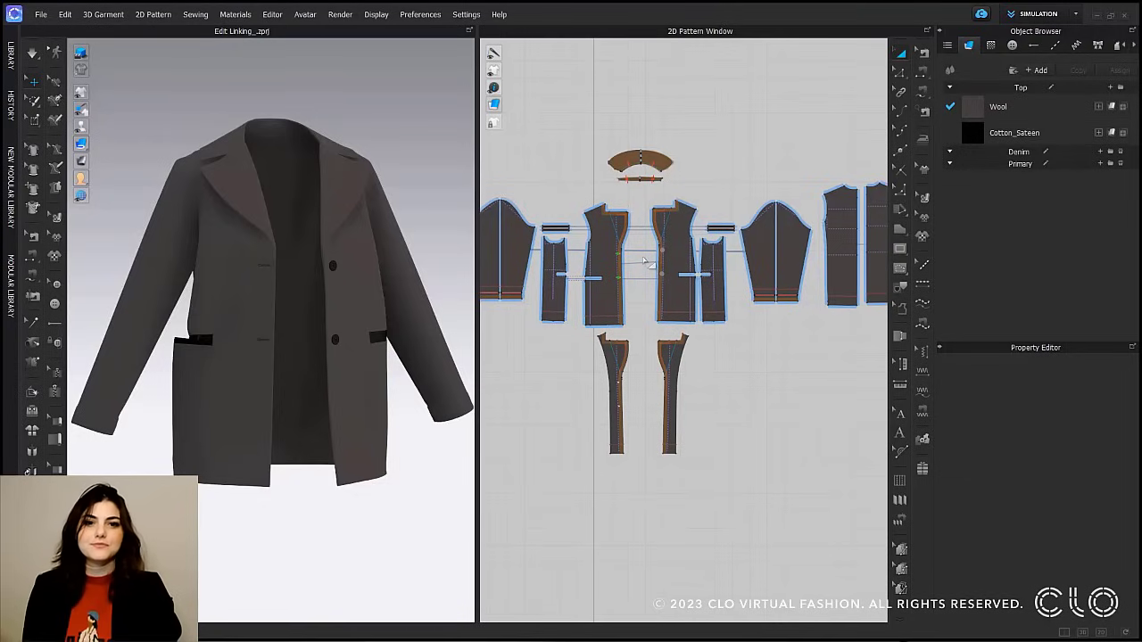
Link the pocket welt's upper edge to its matching pocket opening lines on the coat's side panel and front pattern.
{"action": "scroll", "coordinate": [647, 262], "scroll_direction": "up", "scroll_amount": 5}
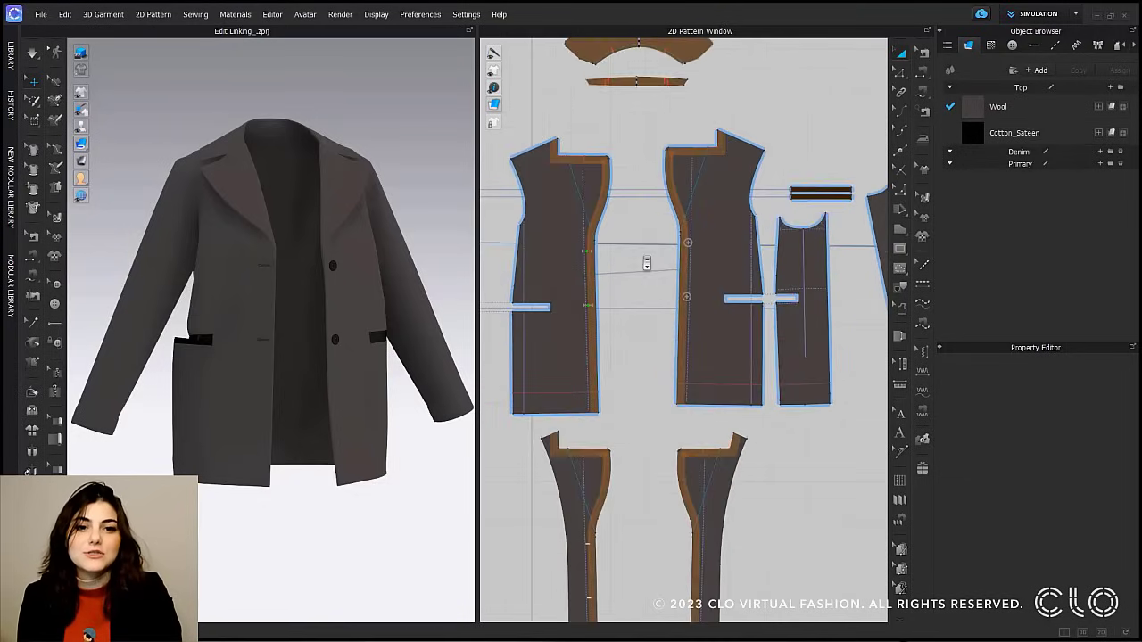
{"action": "middle_click_drag", "start_coordinate": [726, 268], "coordinate": [854, 309]}
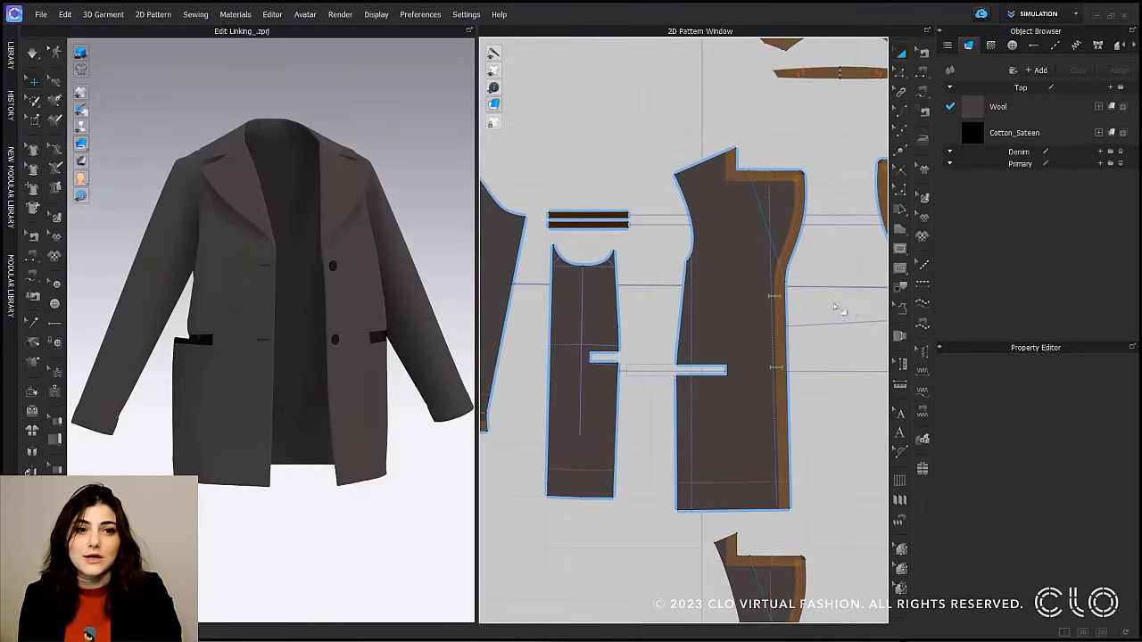
{"action": "scroll", "coordinate": [644, 305], "scroll_direction": "up", "scroll_amount": 3}
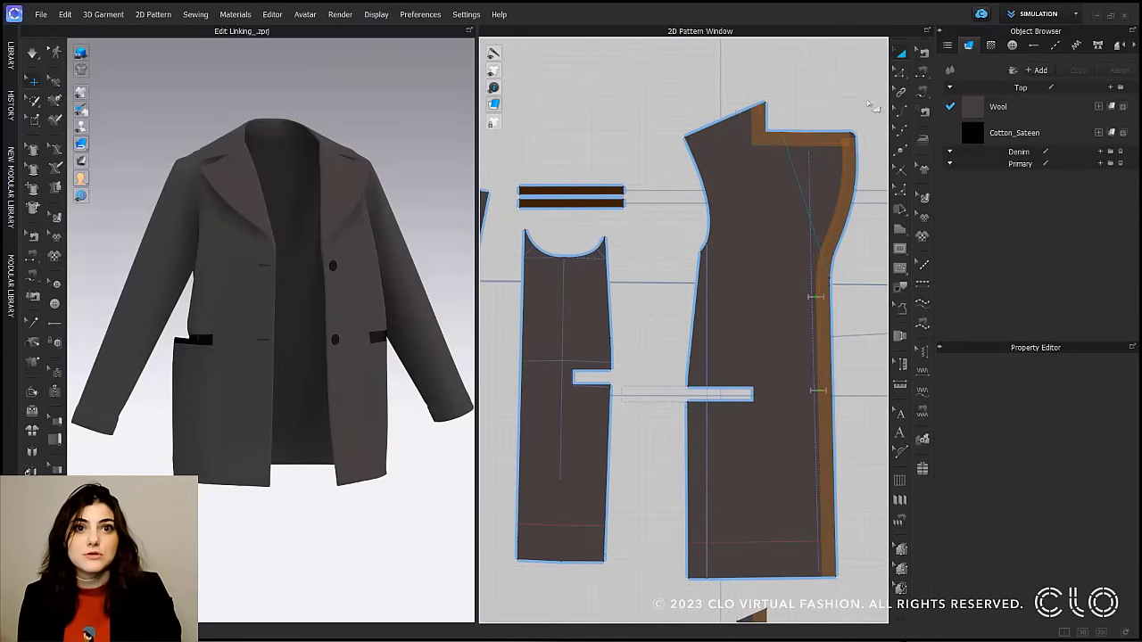
{"action": "left_click", "coordinate": [899, 72]}
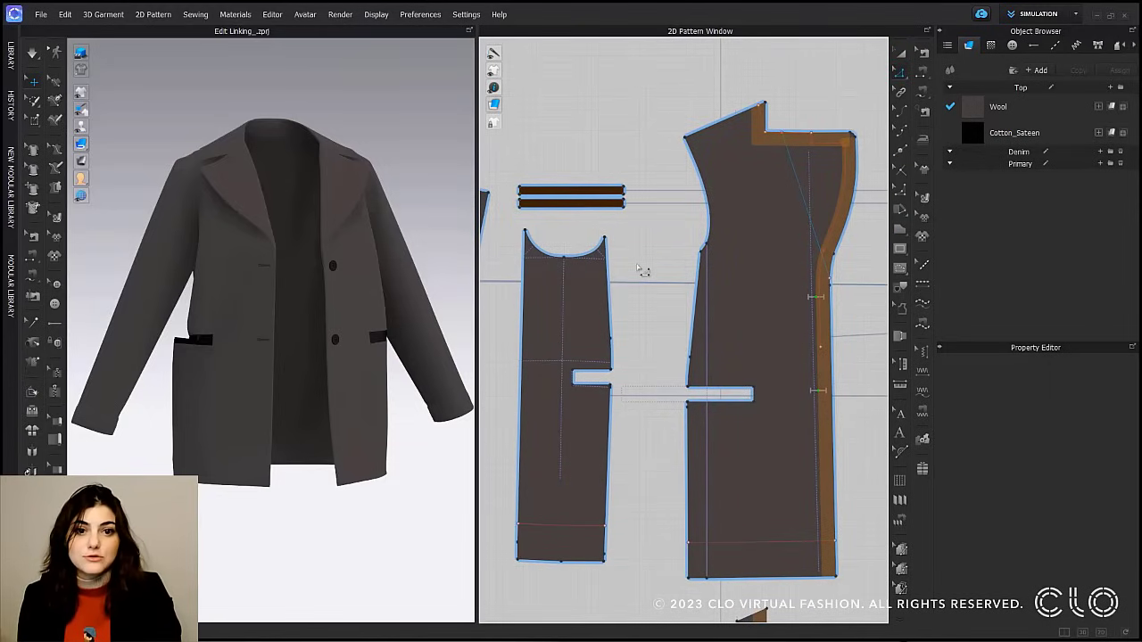
{"action": "left_click", "coordinate": [556, 191]}
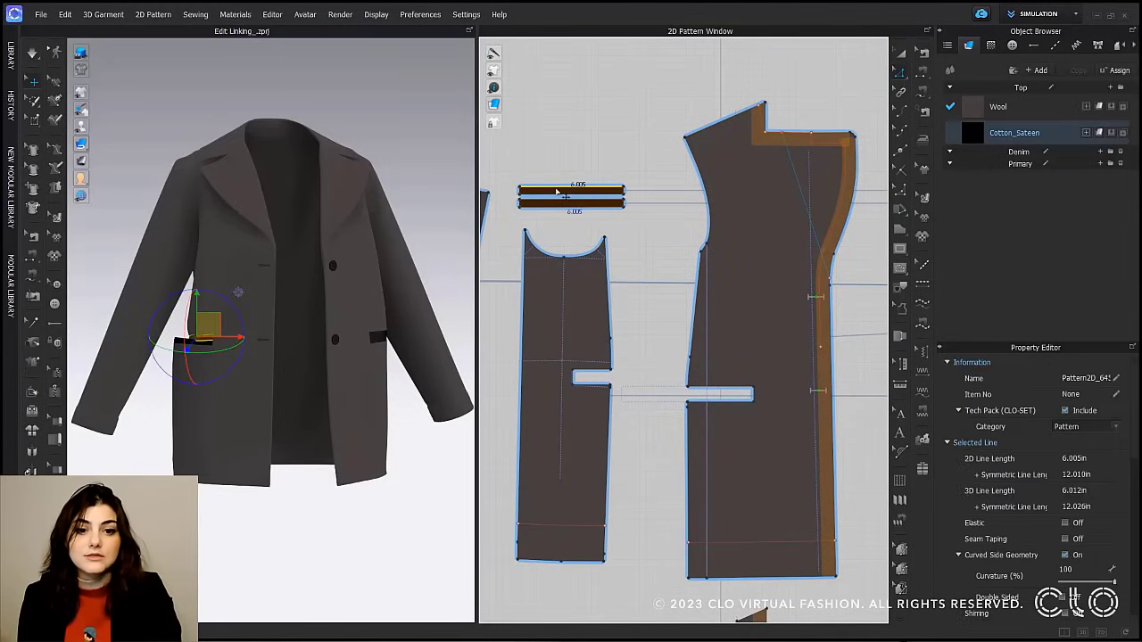
{"action": "right_click", "coordinate": [557, 191]}
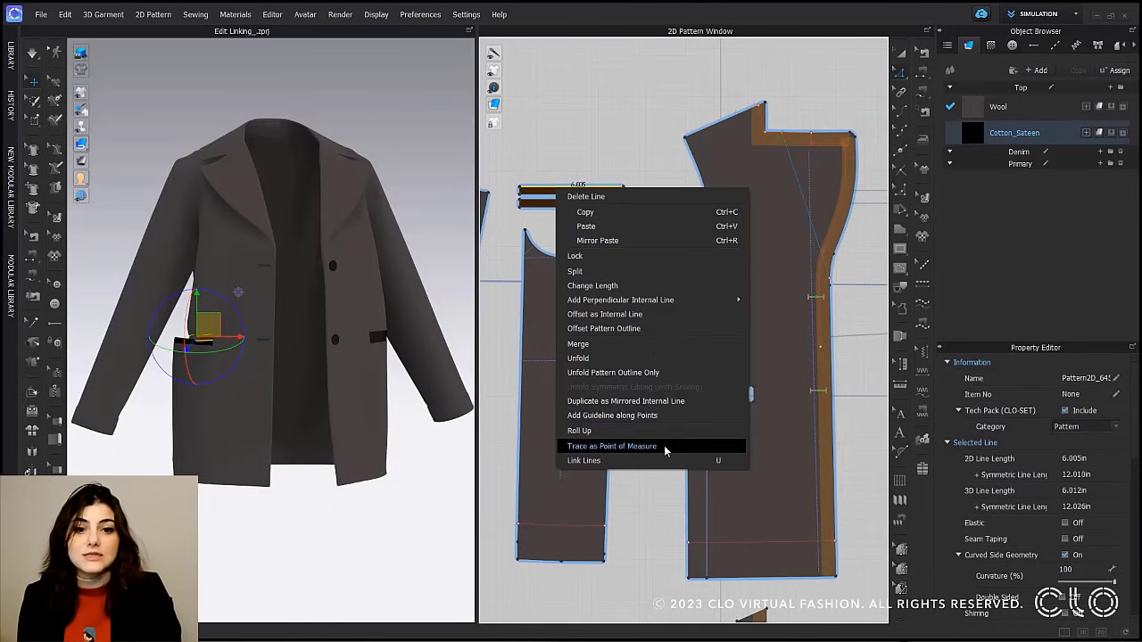
{"action": "left_click", "coordinate": [639, 462]}
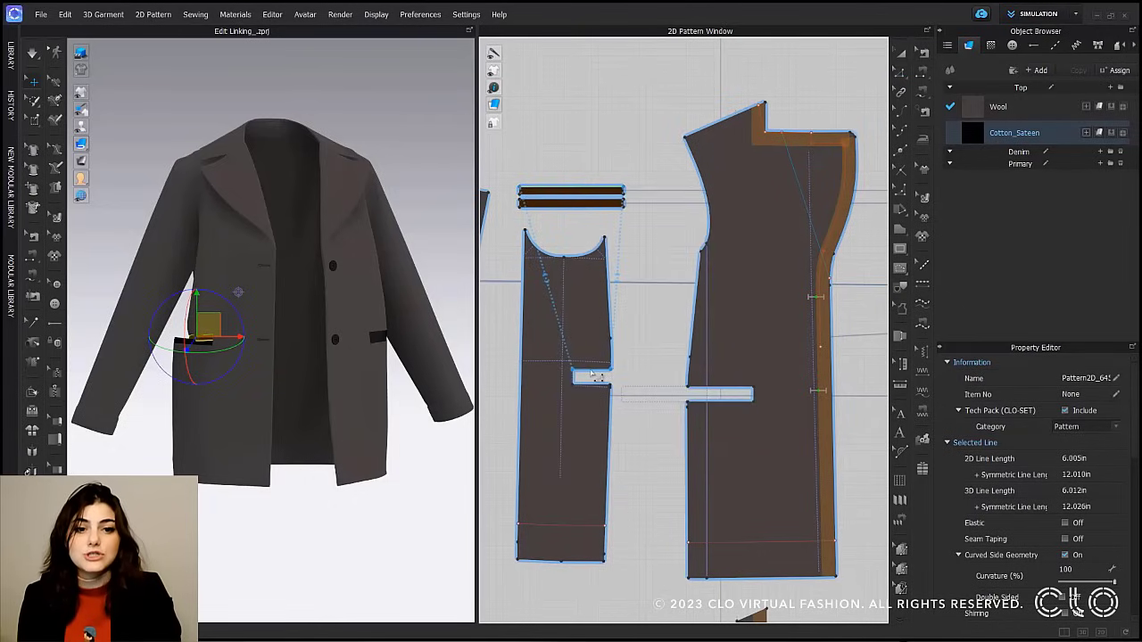
{"action": "left_click", "coordinate": [597, 377]}
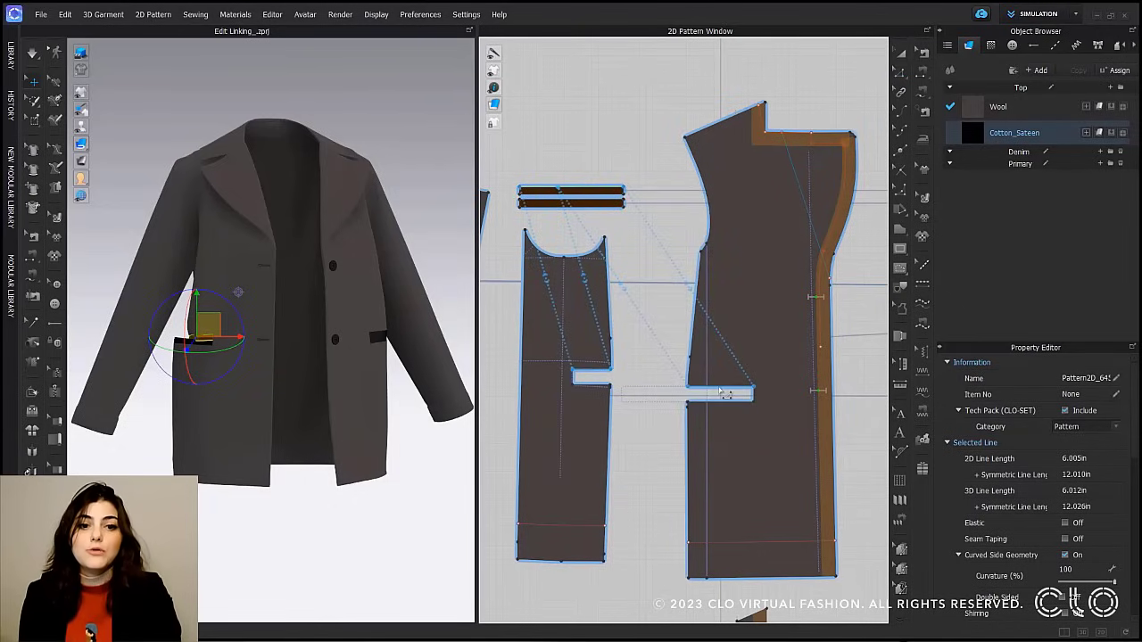
{"action": "left_click", "coordinate": [715, 395]}
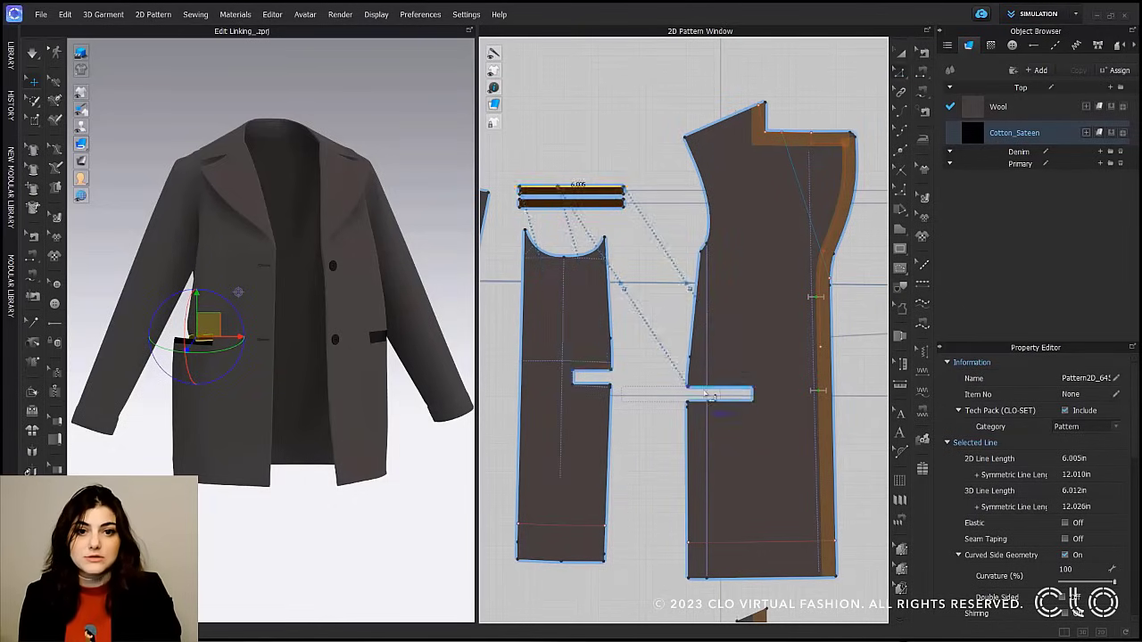
{"action": "left_click", "coordinate": [596, 243]}
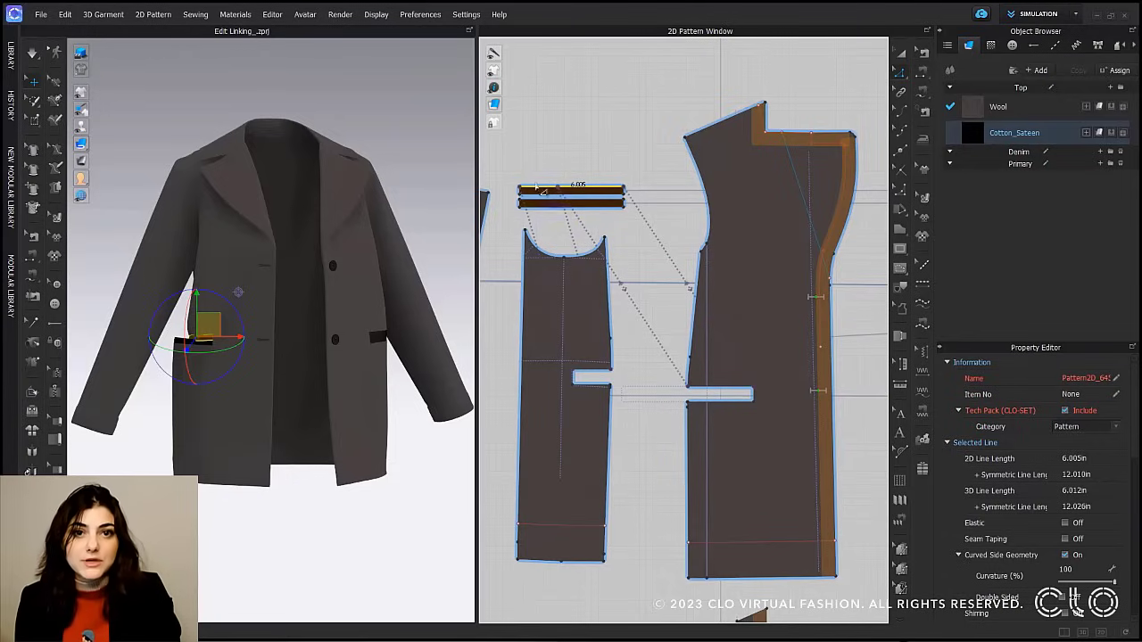
{"action": "left_click", "coordinate": [596, 377]}
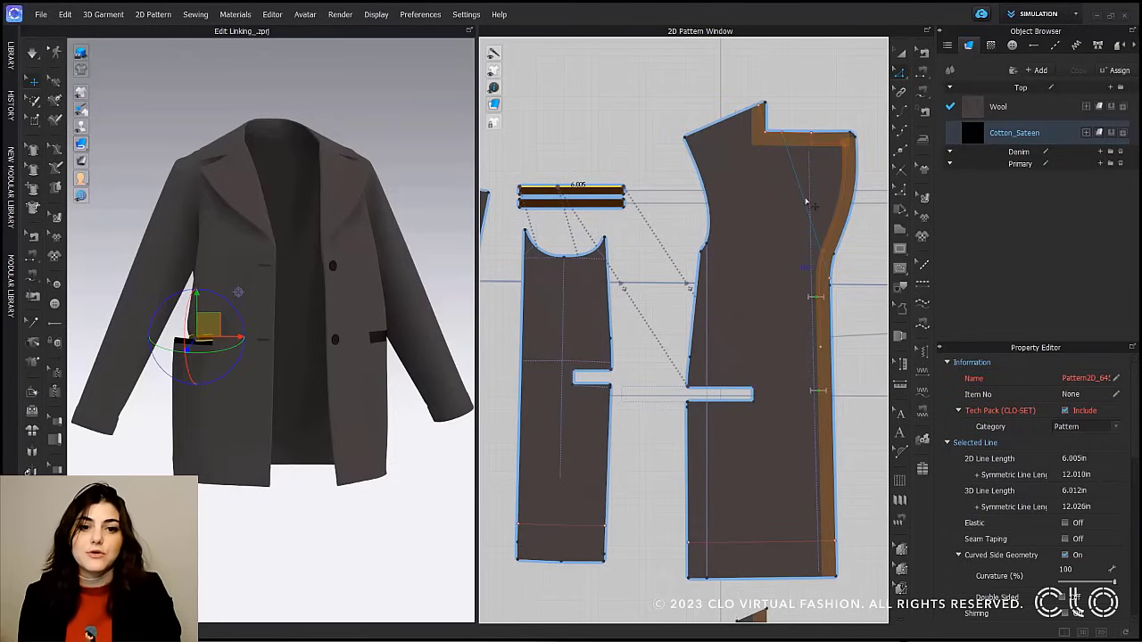
Link the lower pocket welt's bottom edge through its sewing to the matching opening lines on the coat's front pattern and side panel.
{"action": "left_click", "coordinate": [924, 53]}
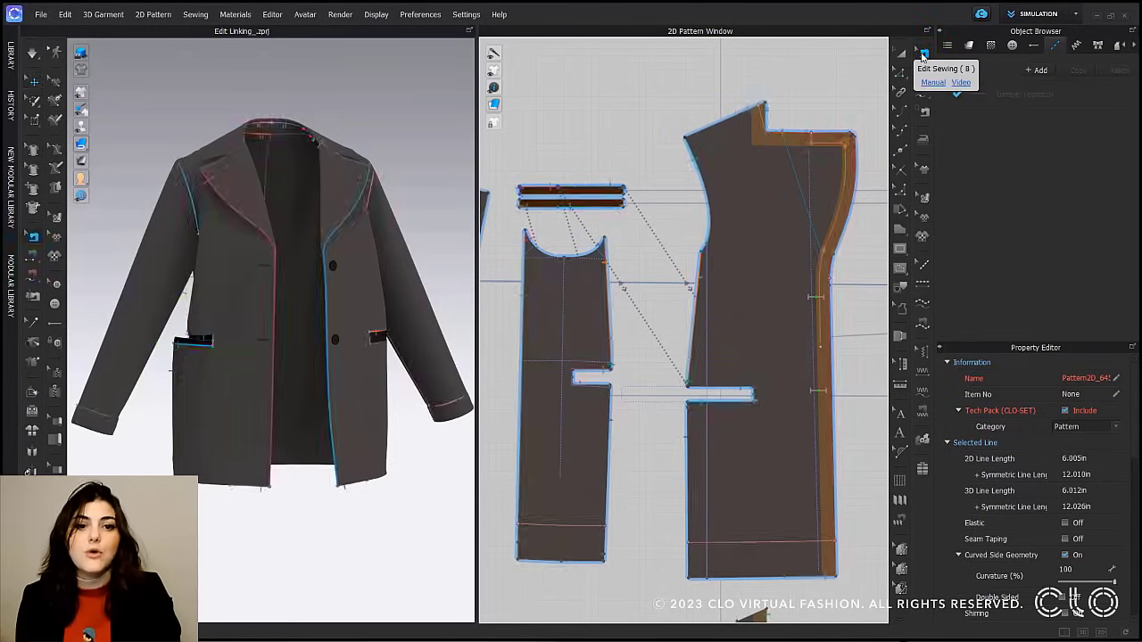
{"action": "left_click", "coordinate": [593, 215]}
{"action": "right_click", "coordinate": [591, 213]}
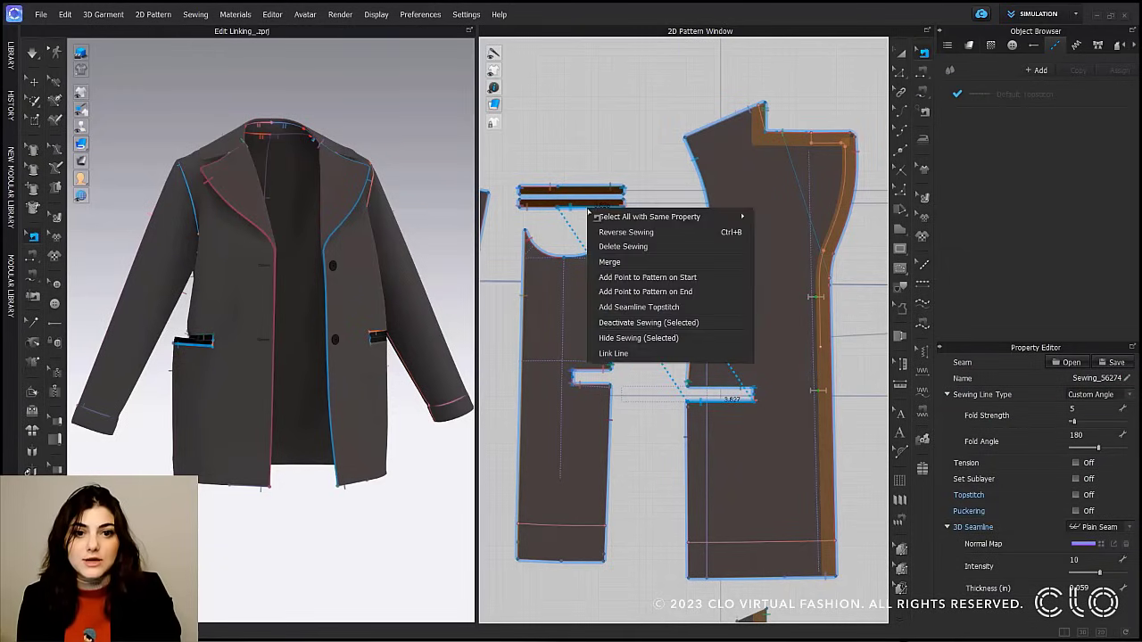
{"action": "left_click", "coordinate": [613, 353]}
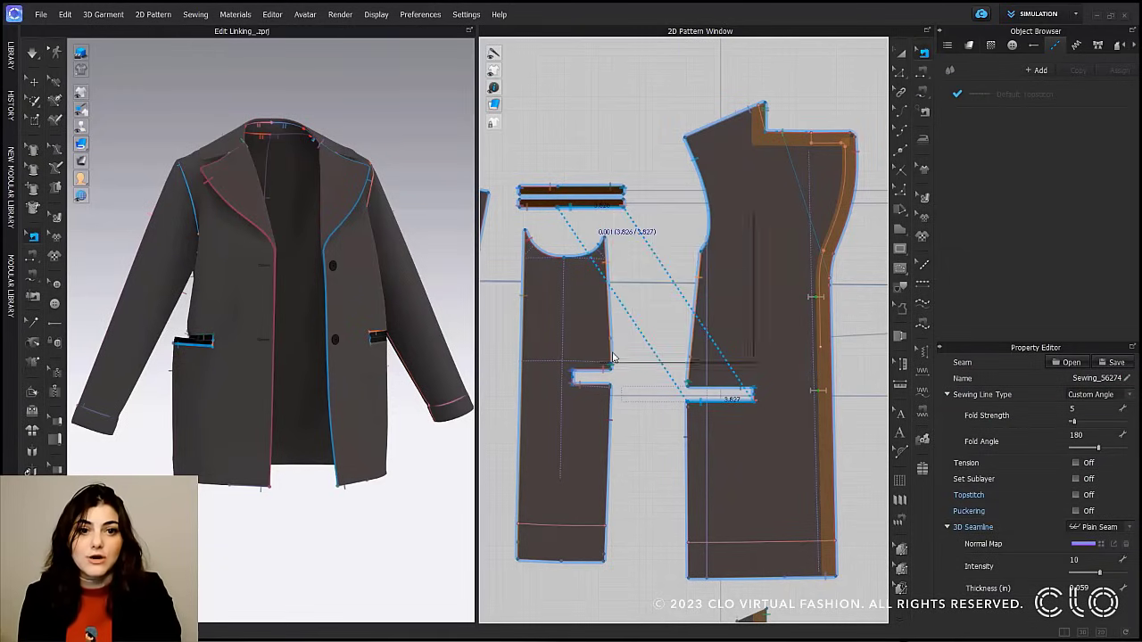
{"action": "left_click", "coordinate": [546, 215]}
{"action": "right_click", "coordinate": [541, 210]}
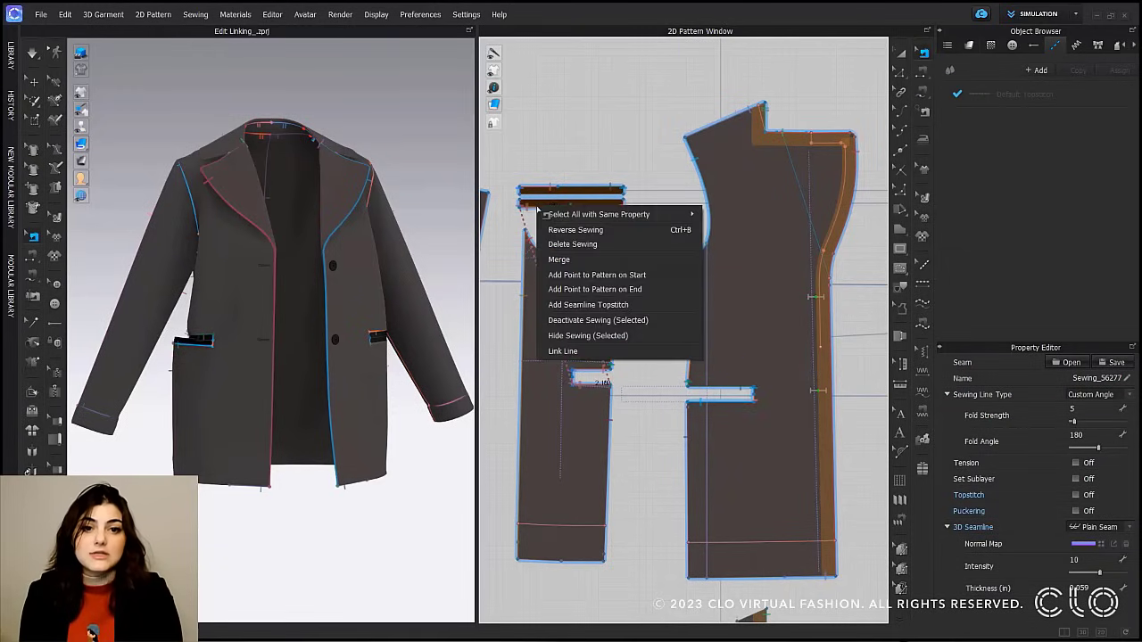
{"action": "left_click", "coordinate": [583, 354]}
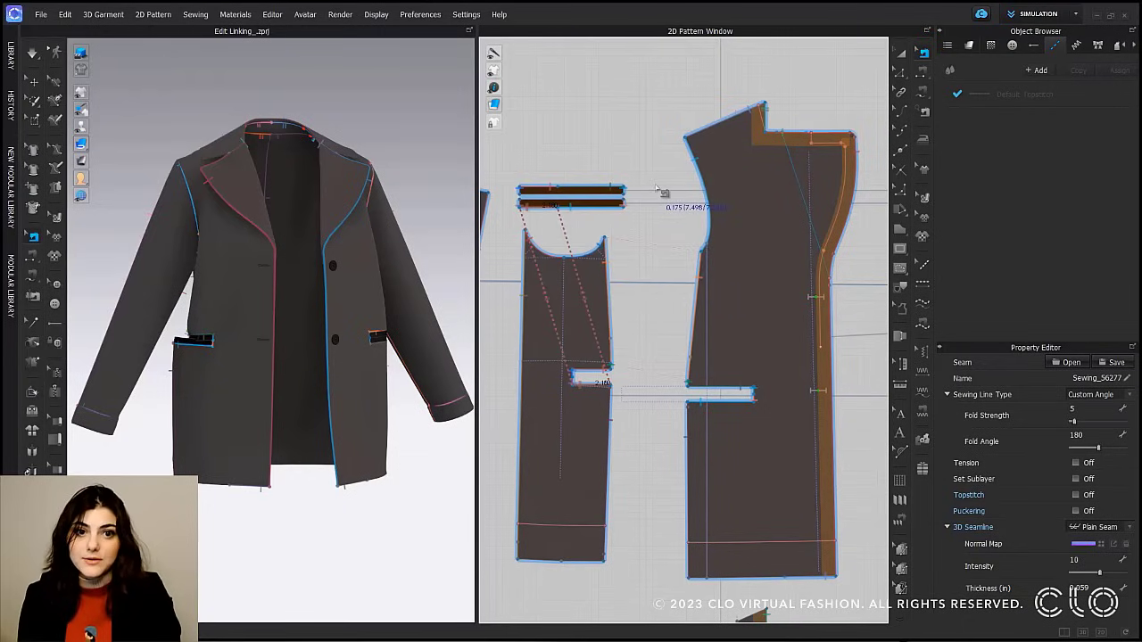
Check the linked lines on both welts with Edit Pattern and hide the fabric texture in the 2D pattern view.
{"action": "key", "text": "z"}
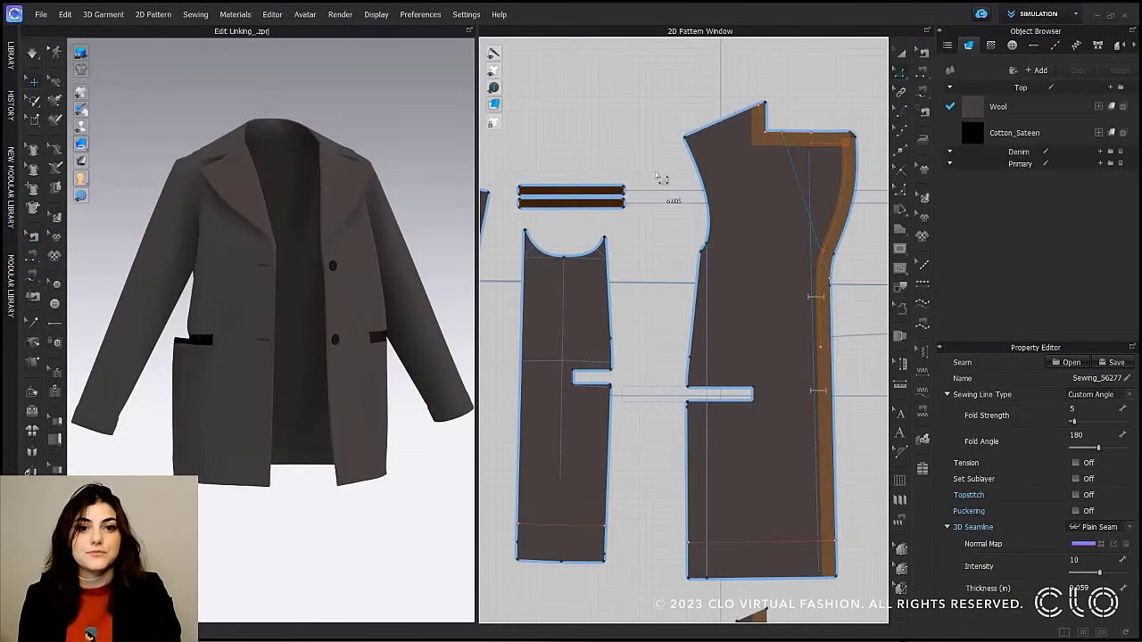
{"action": "left_click", "coordinate": [572, 190]}
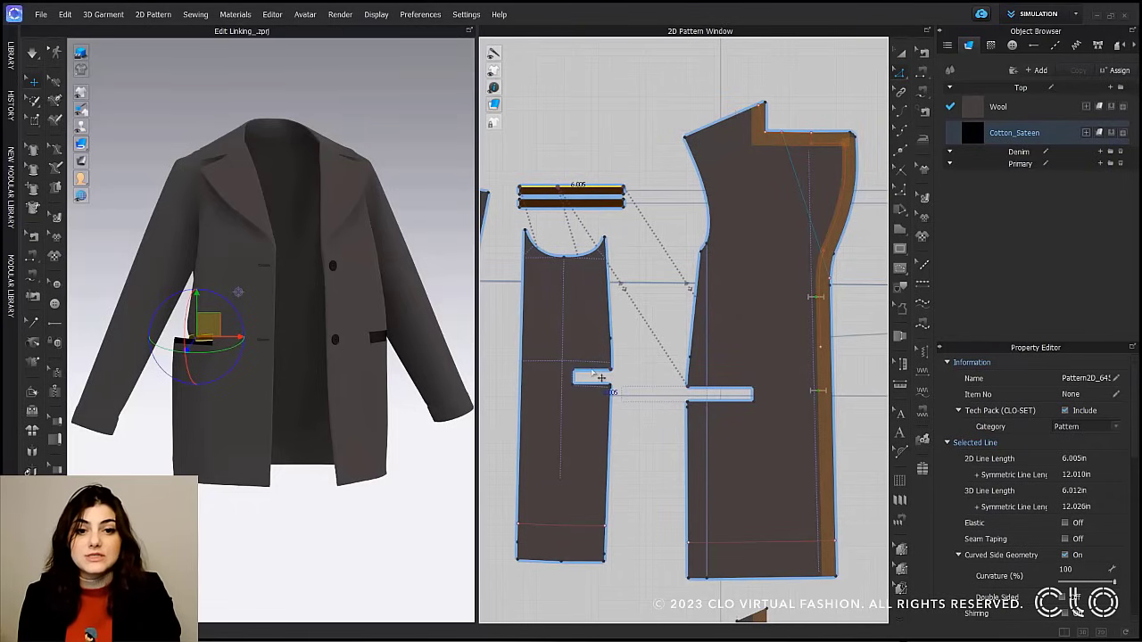
{"action": "left_click", "coordinate": [593, 214]}
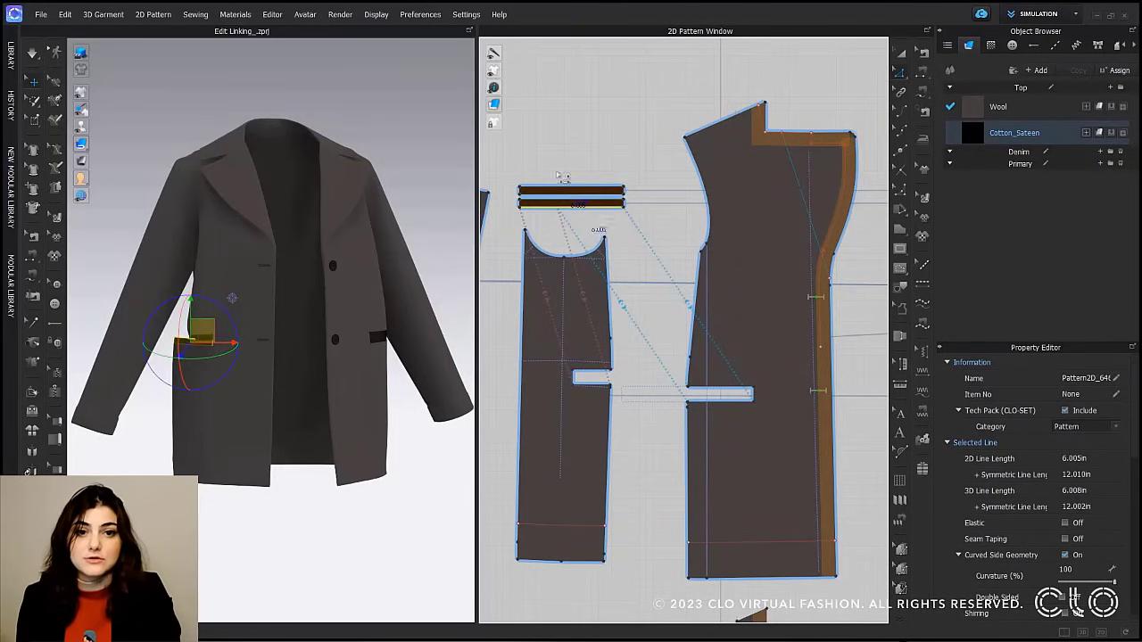
{"action": "left_click", "coordinate": [493, 105]}
{"action": "left_click", "coordinate": [513, 105]}
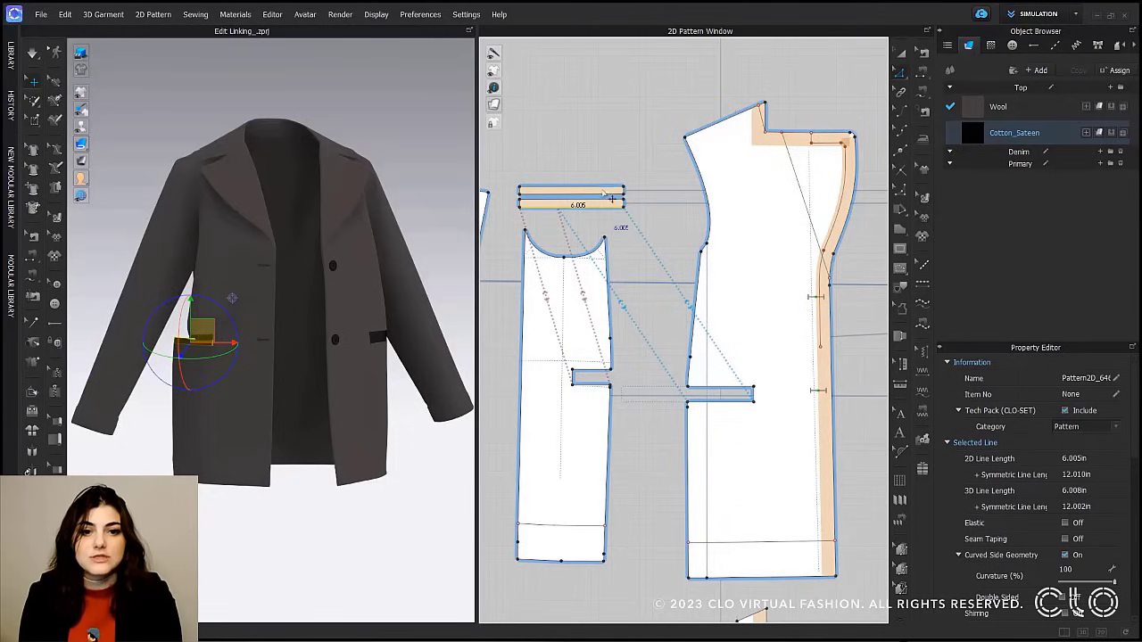
Move the pocket opening's lower line on the front pattern down until the linked lower welt is about 1 in deep.
{"action": "left_click", "coordinate": [656, 375]}
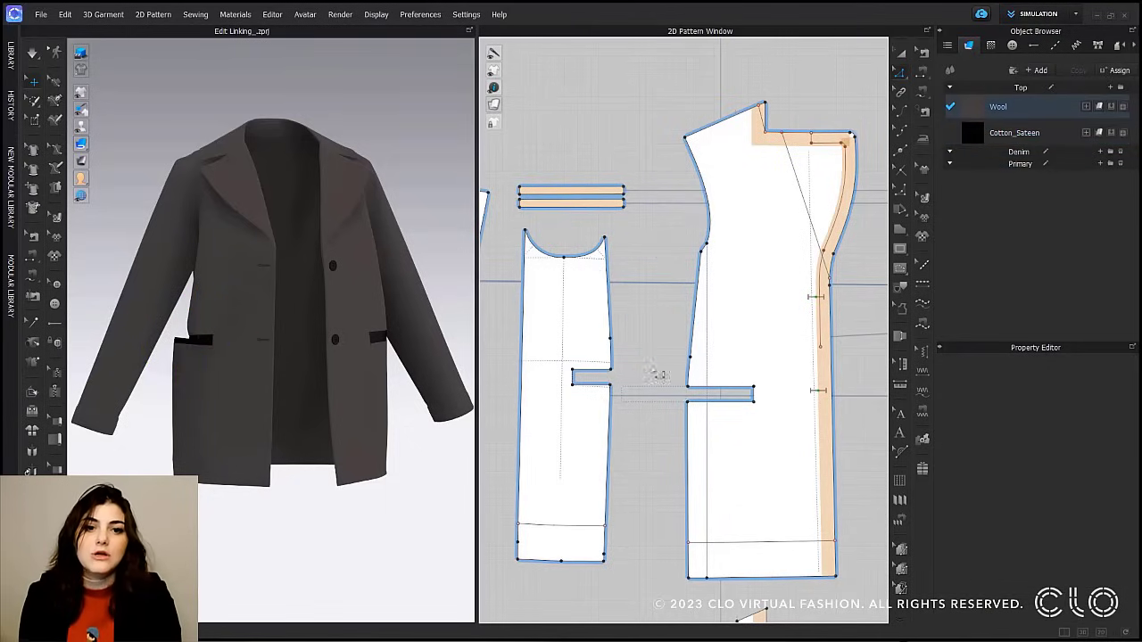
{"action": "left_click", "coordinate": [605, 392]}
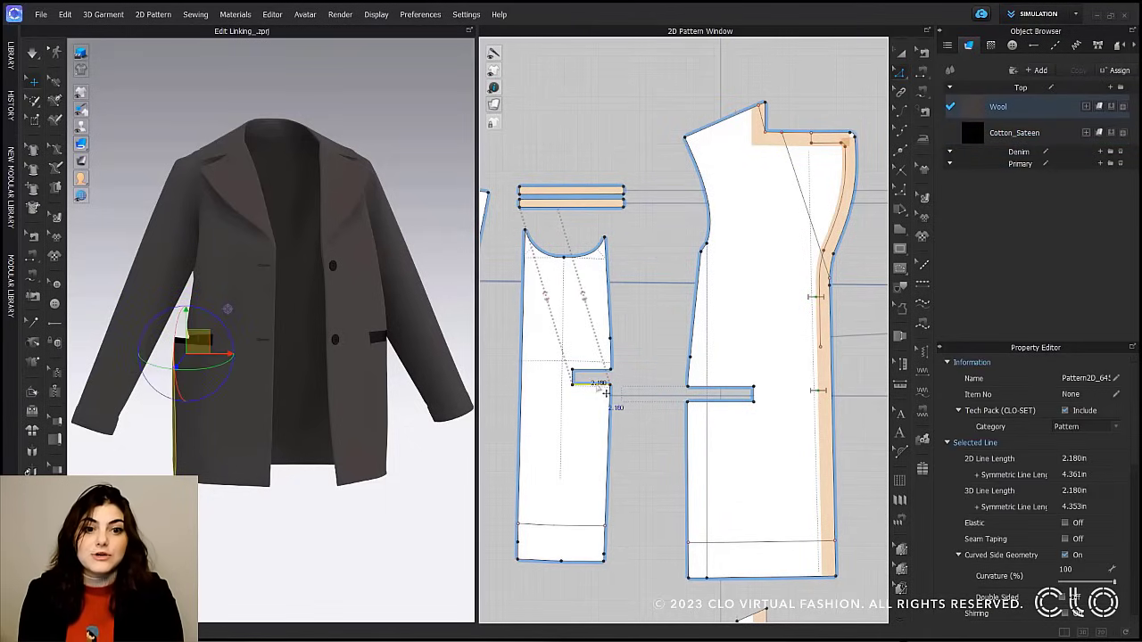
{"action": "left_click", "coordinate": [730, 403]}
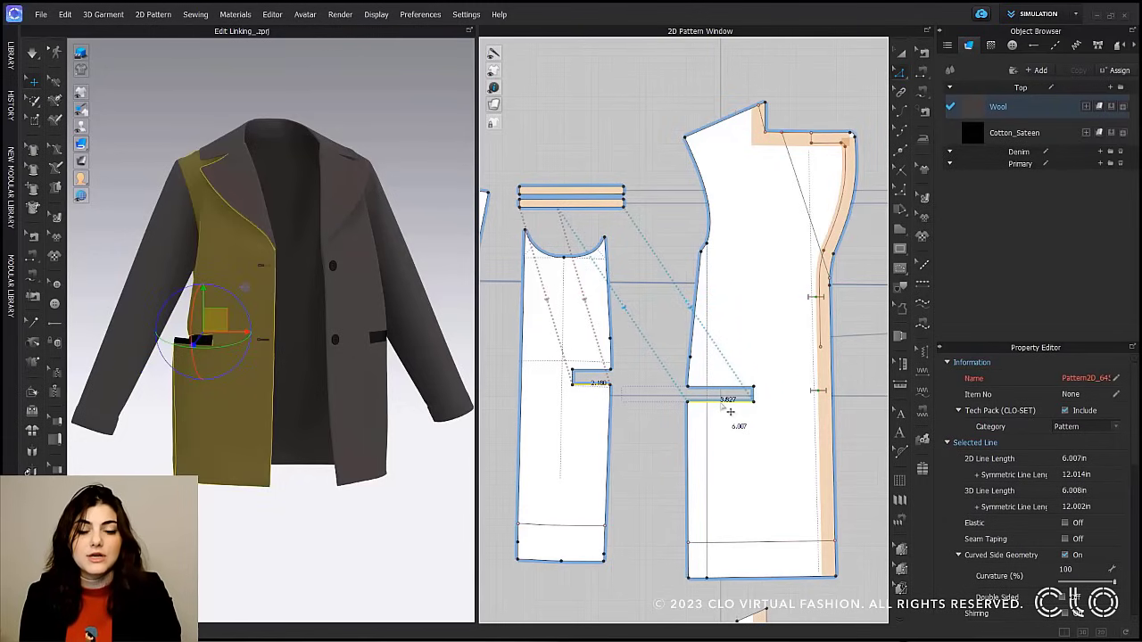
{"action": "left_click_drag", "start_coordinate": [722, 404], "coordinate": [730, 422]}
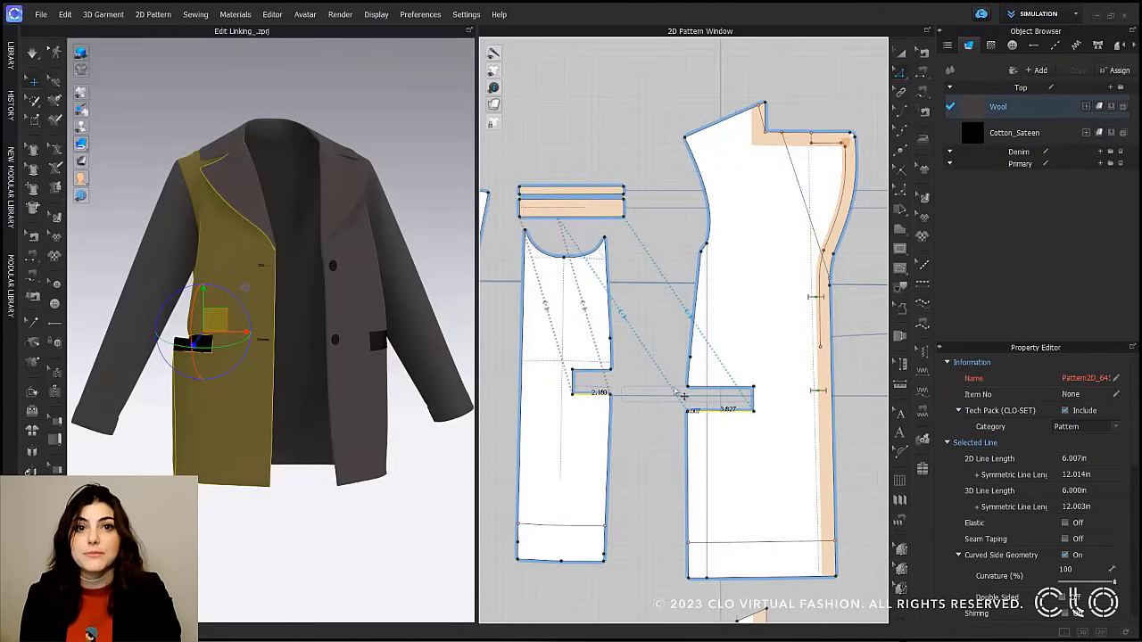
Raise the upper welt's top edge to a welt height of about 0.98 in, adjusting the linked opening lines.
{"action": "left_click", "coordinate": [595, 195]}
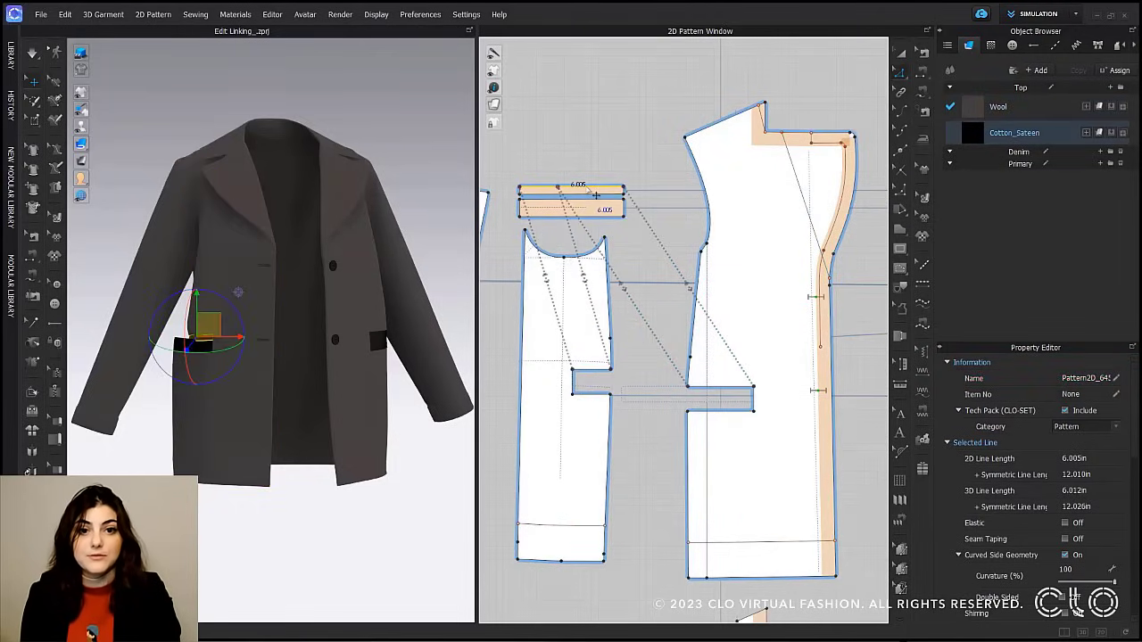
{"action": "key", "text": "ctrl+a"}
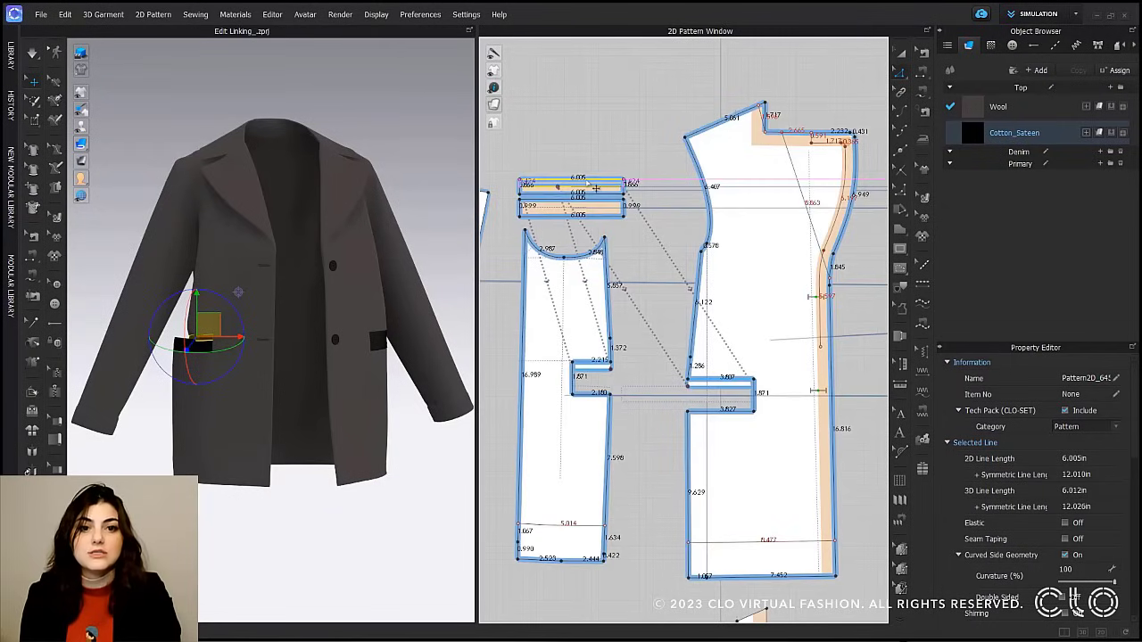
{"action": "left_click_drag", "start_coordinate": [595, 188], "coordinate": [594, 187]}
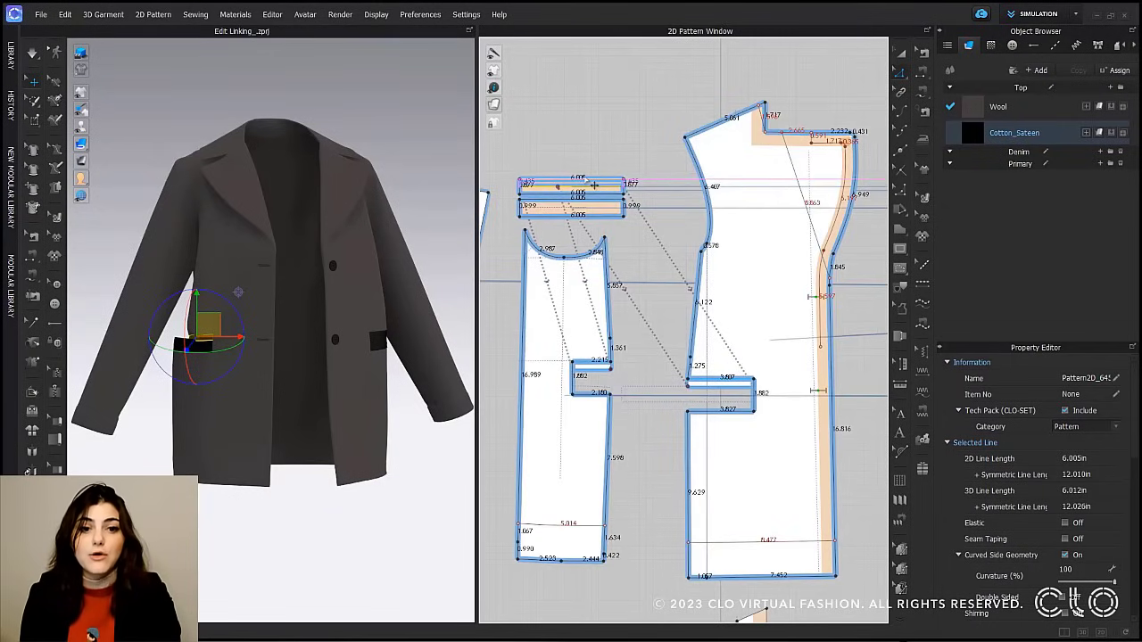
{"action": "left_click_drag", "start_coordinate": [594, 184], "coordinate": [595, 186]}
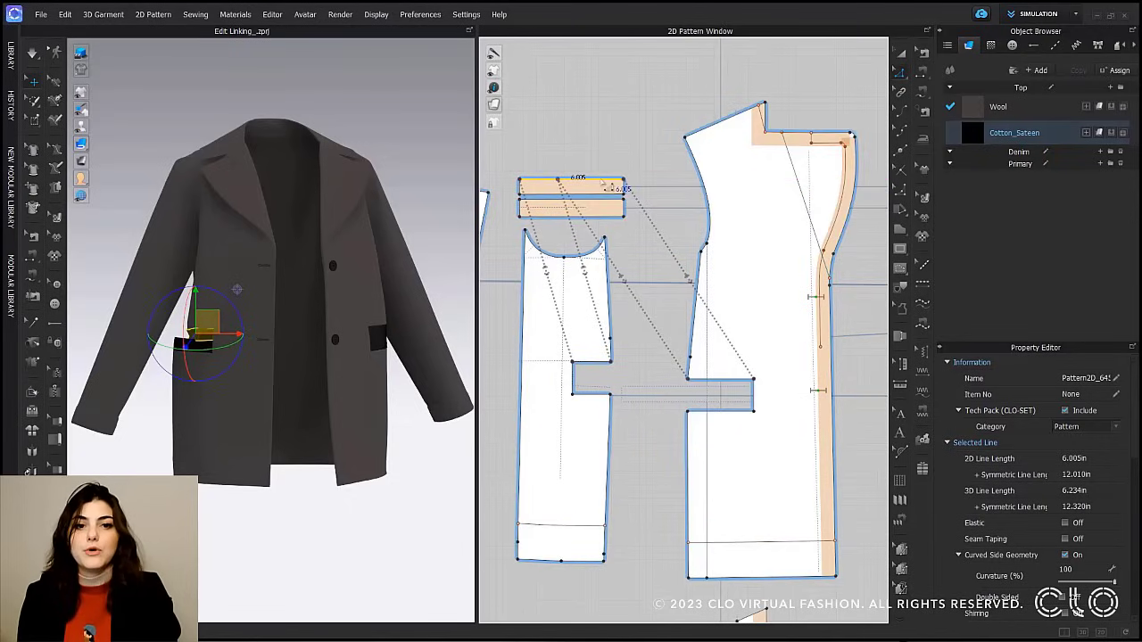
{"action": "left_click_drag", "start_coordinate": [612, 186], "coordinate": [612, 182]}
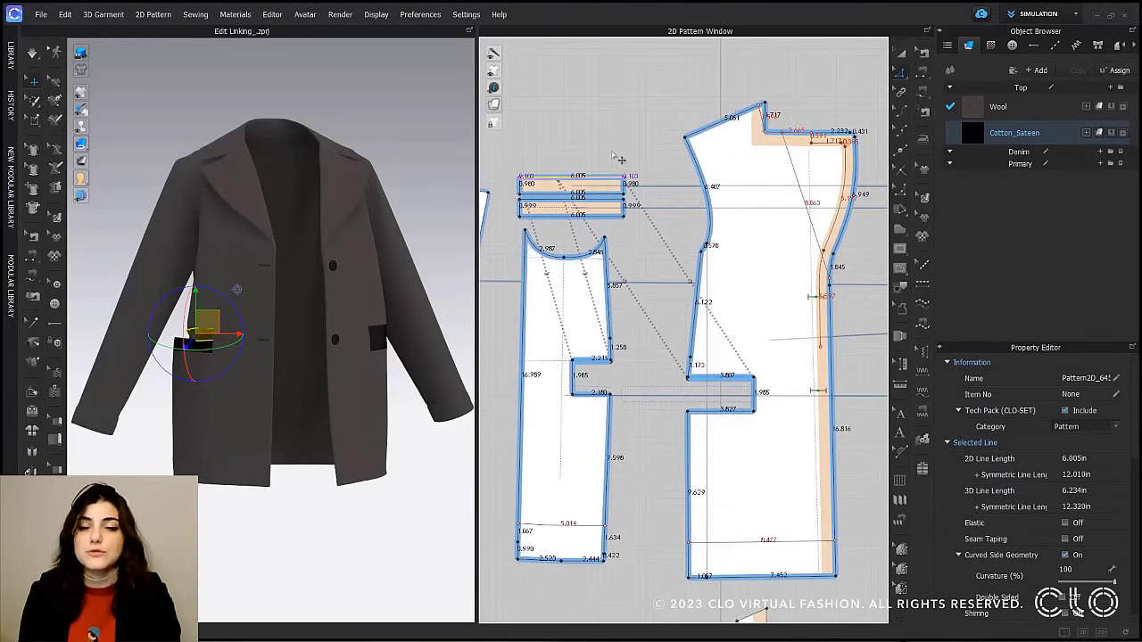
{"action": "left_click", "coordinate": [618, 158]}
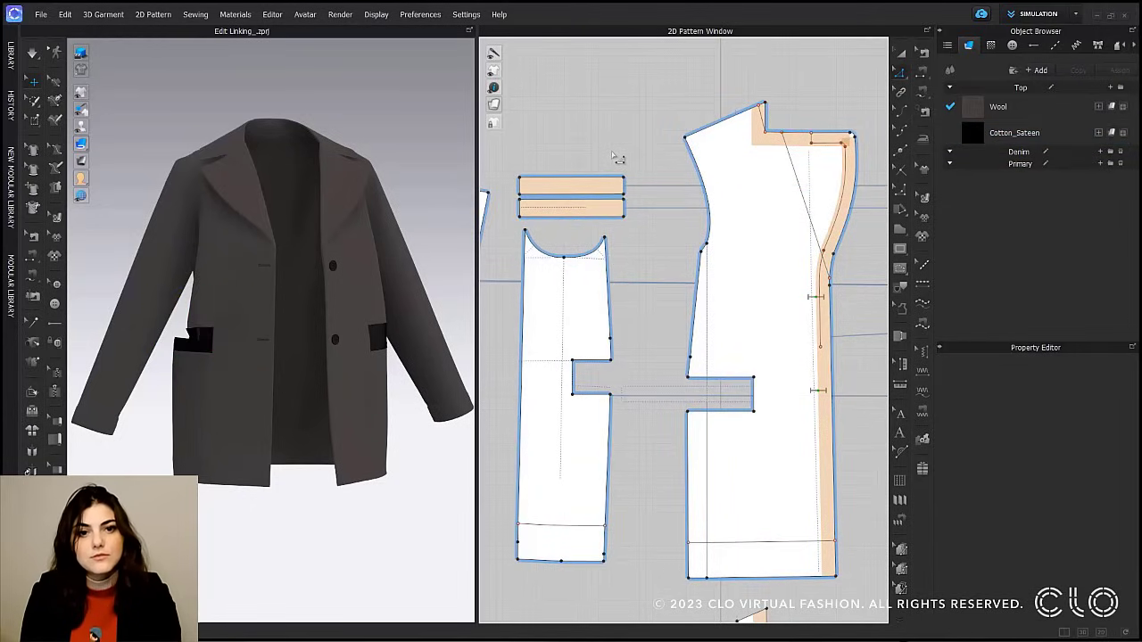
Extend the right ends of both welts outward to about 6.45 in long, widening the linked pocket opening on the front pattern.
{"action": "left_click", "coordinate": [634, 197]}
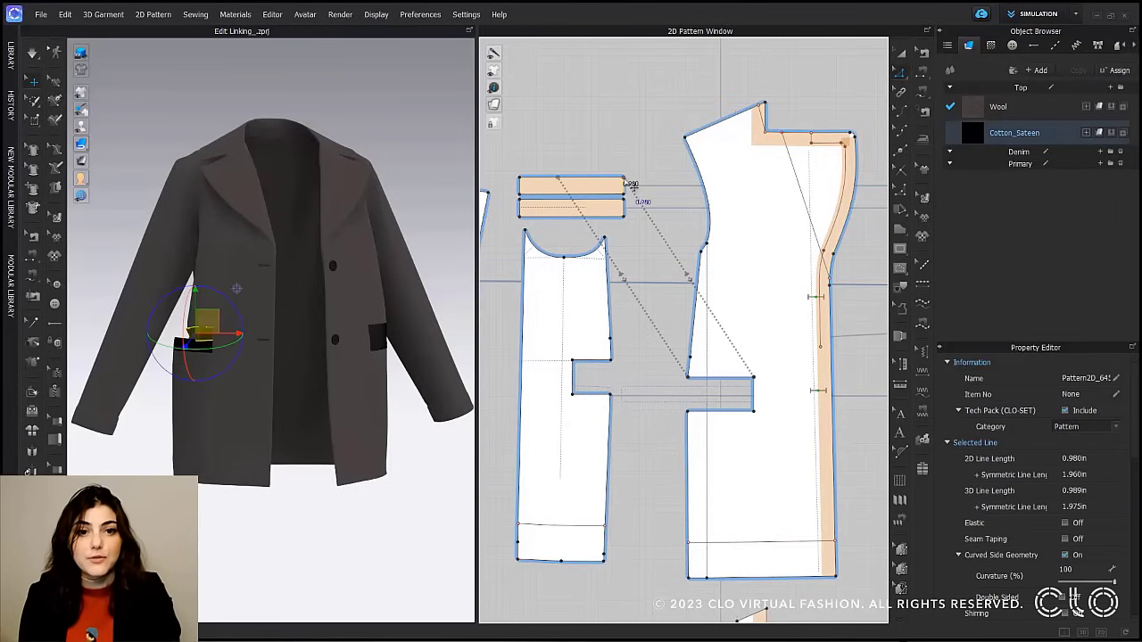
{"action": "left_click", "coordinate": [633, 198]}
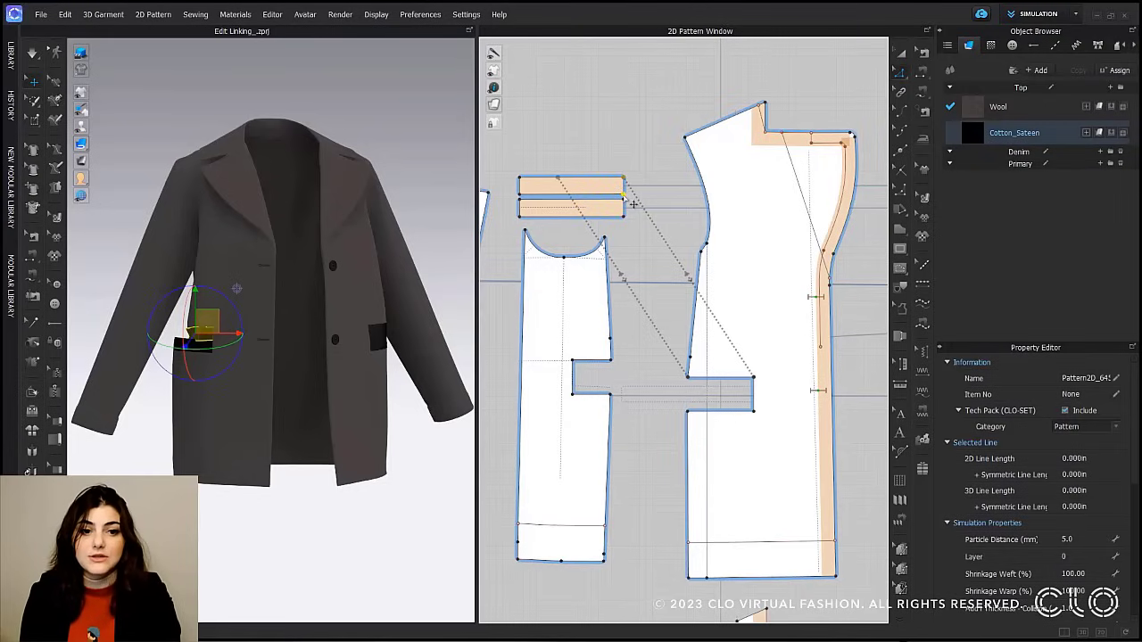
{"action": "key", "text": "ctrl+a"}
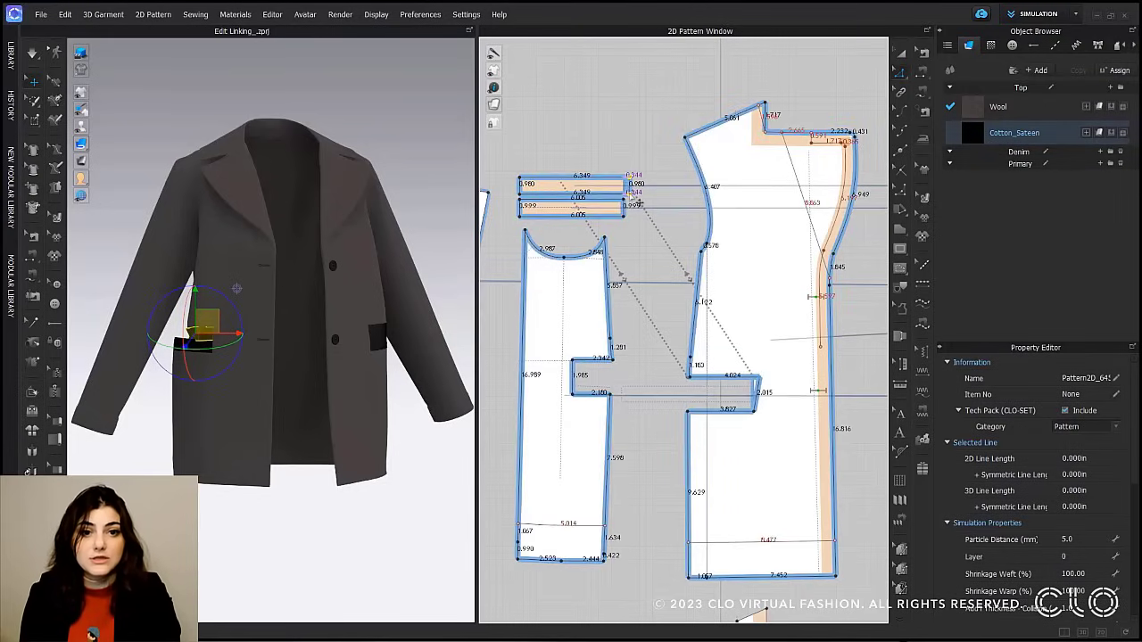
{"action": "left_click_drag", "start_coordinate": [633, 195], "coordinate": [634, 193]}
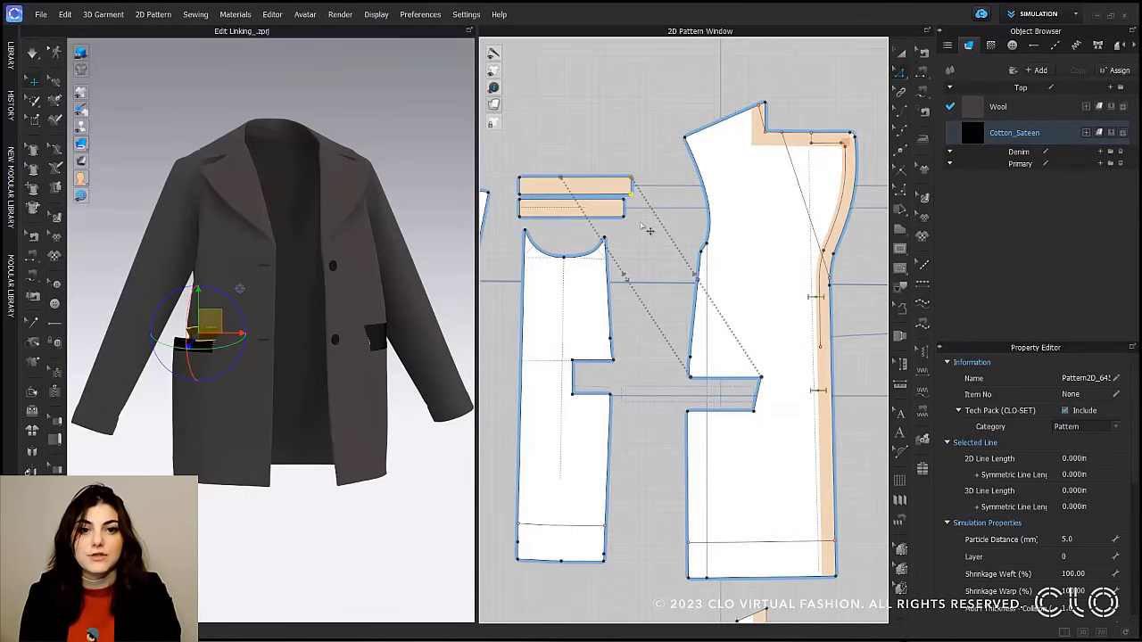
{"action": "left_click", "coordinate": [625, 209]}
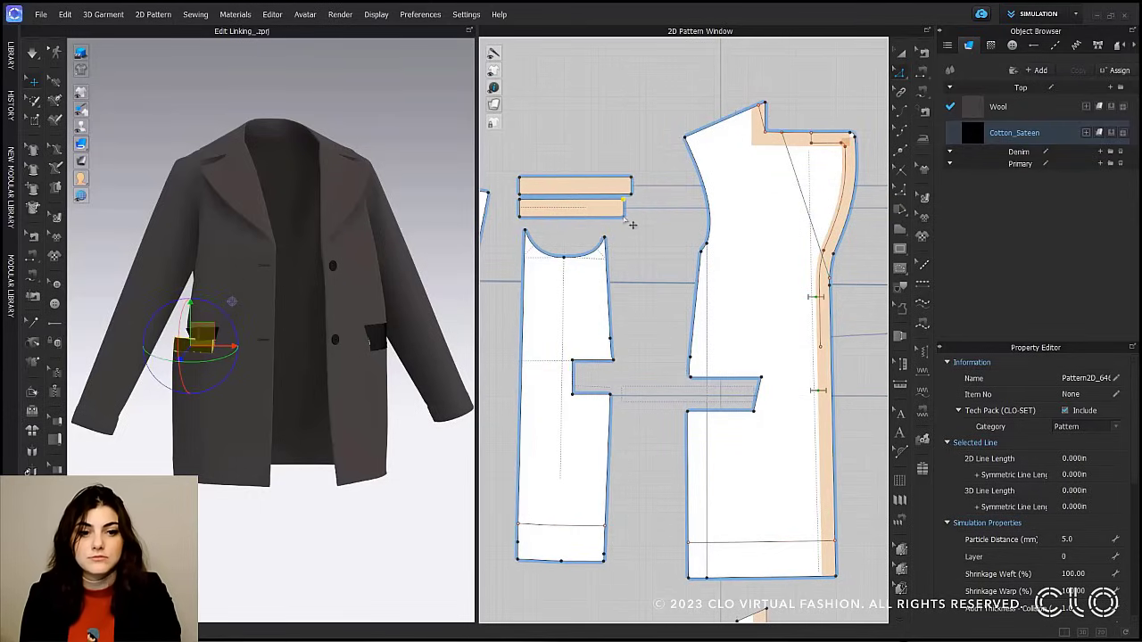
{"action": "left_click_drag", "start_coordinate": [633, 224], "coordinate": [641, 233]}
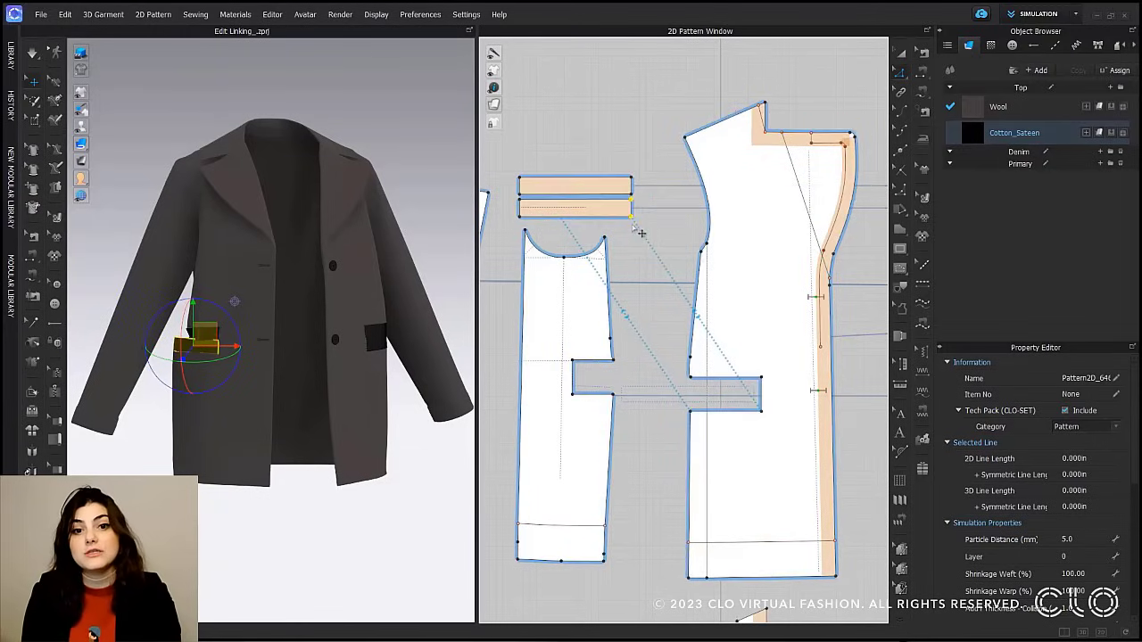
Extend the left ends of both welts outward to about 6.79 in long, widening the linked opening on the side panel.
{"action": "left_click", "coordinate": [569, 233]}
{"action": "left_click", "coordinate": [520, 217]}
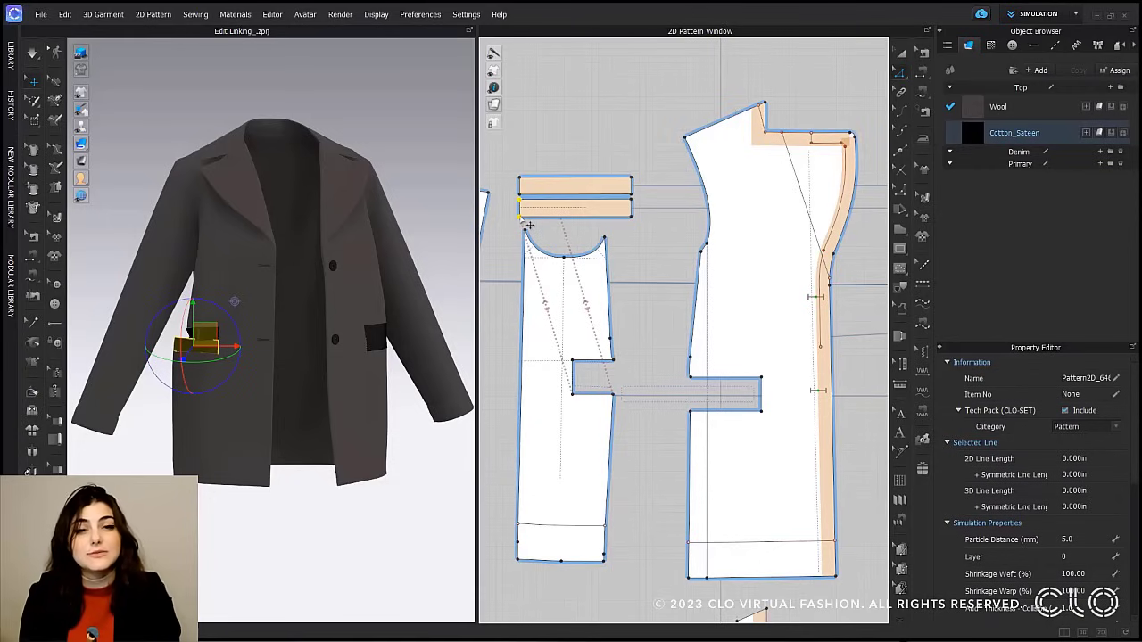
{"action": "left_click_drag", "start_coordinate": [519, 217], "coordinate": [515, 216]}
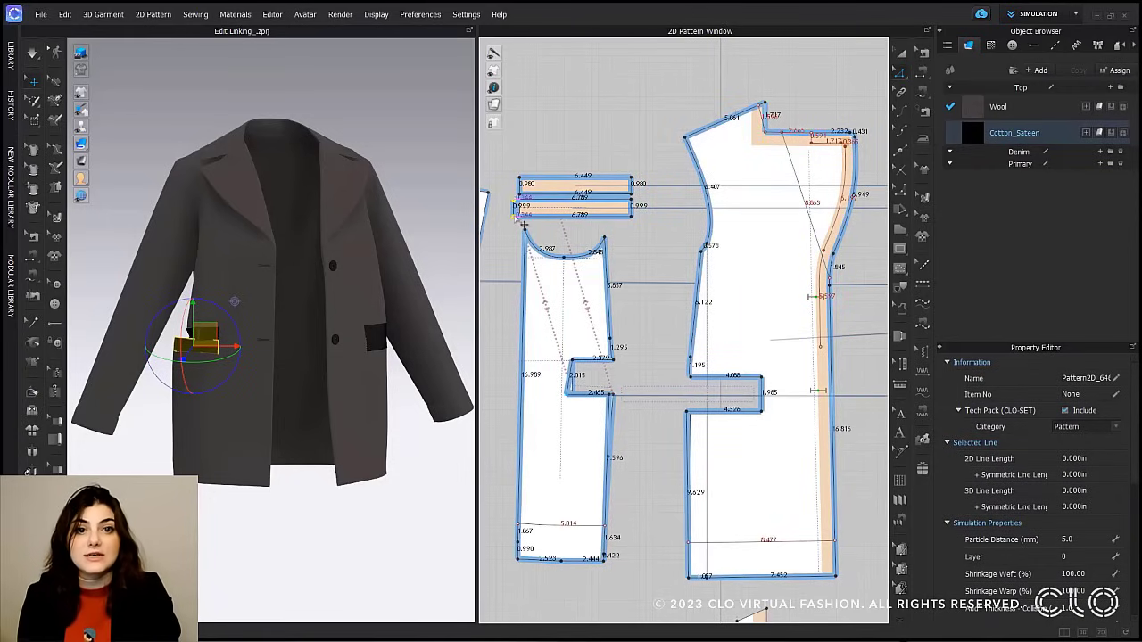
{"action": "left_click", "coordinate": [664, 323]}
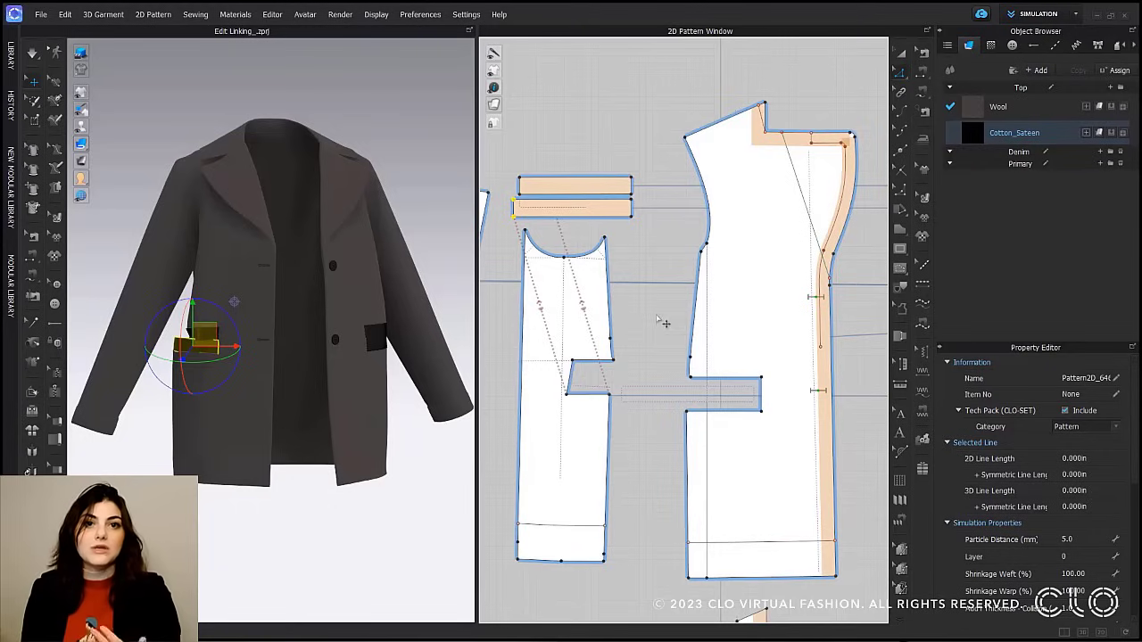
{"action": "left_click", "coordinate": [519, 178]}
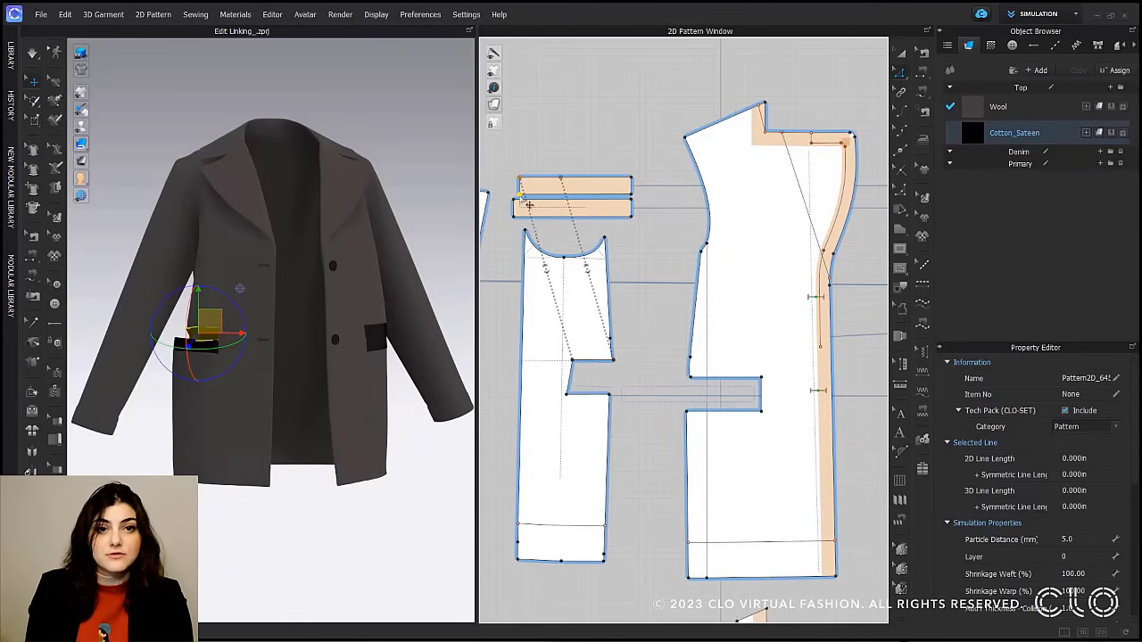
{"action": "key", "text": "ctrl+a"}
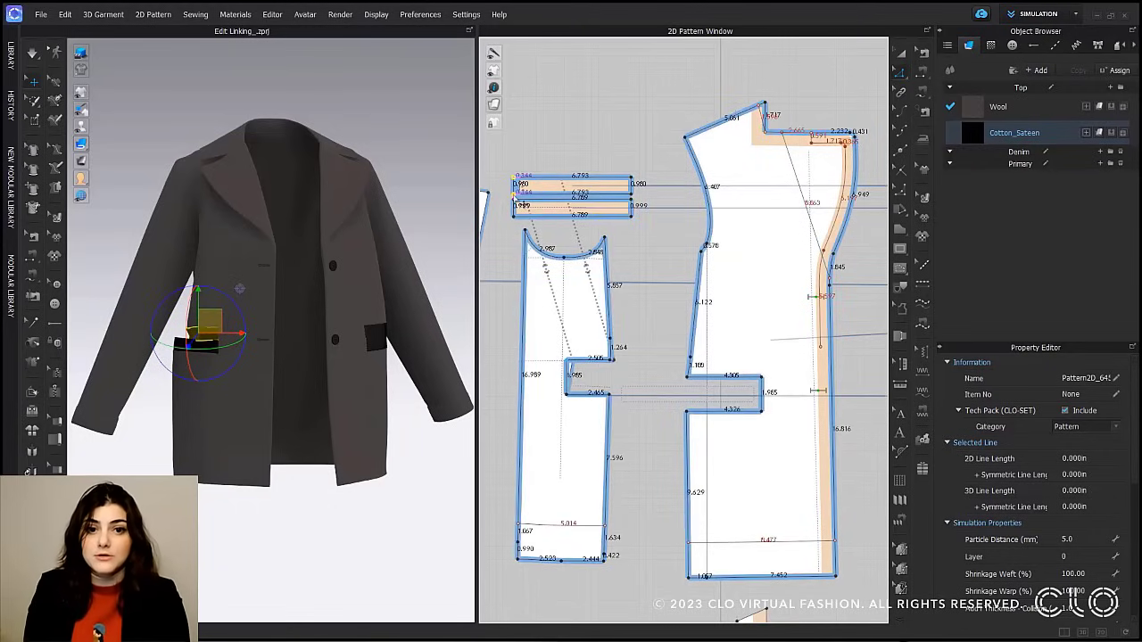
{"action": "left_click_drag", "start_coordinate": [519, 196], "coordinate": [514, 195]}
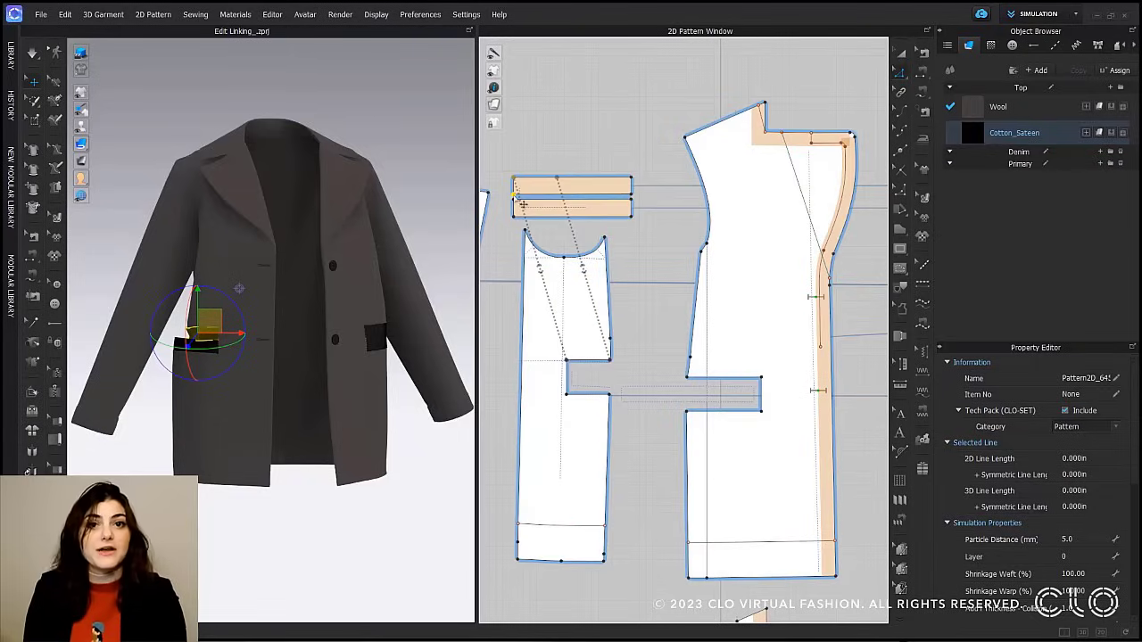
{"action": "left_click", "coordinate": [642, 304]}
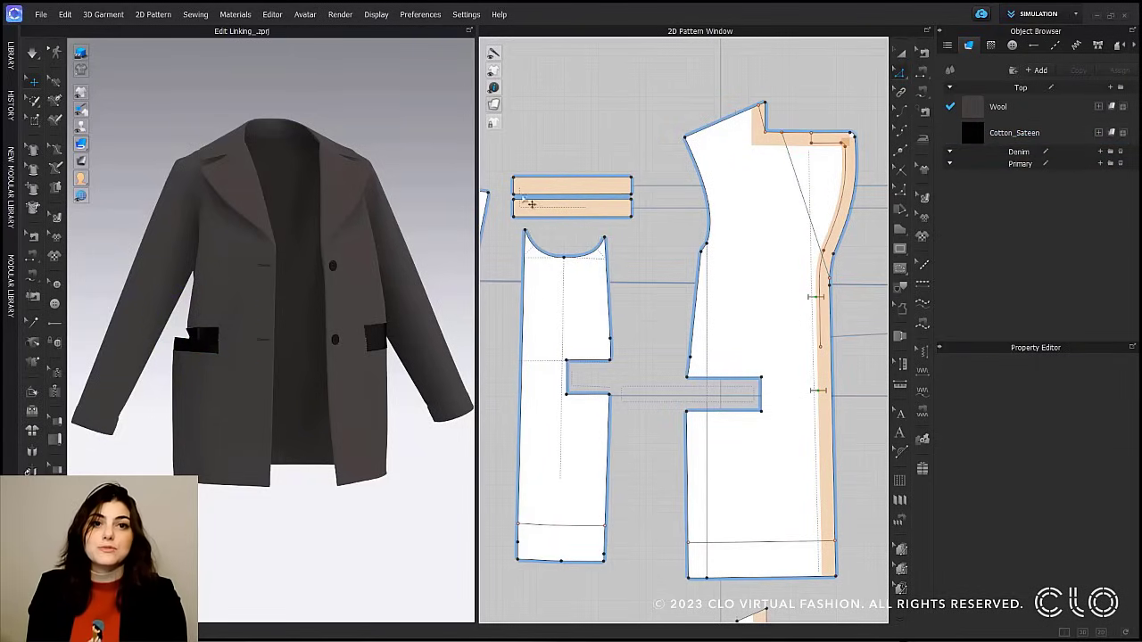
Undo the extension of both welts' left ends.
{"action": "key", "text": "ctrl+z"}
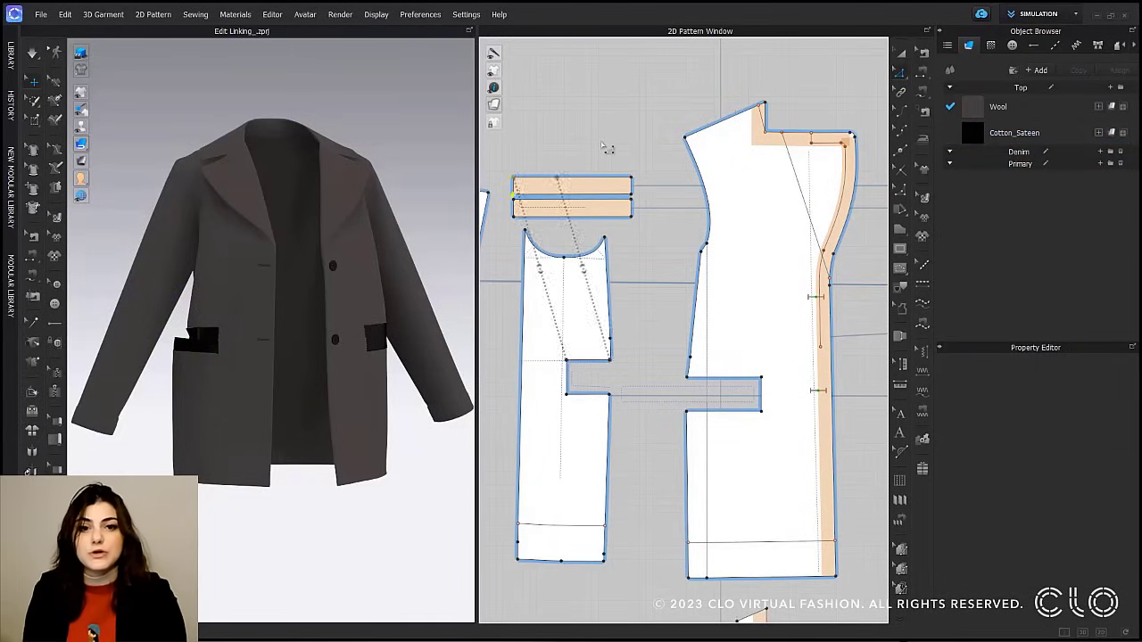
{"action": "key", "text": "ctrl+z"}
{"action": "key", "text": "ctrl+z"}
{"action": "key", "text": "ctrl+z"}
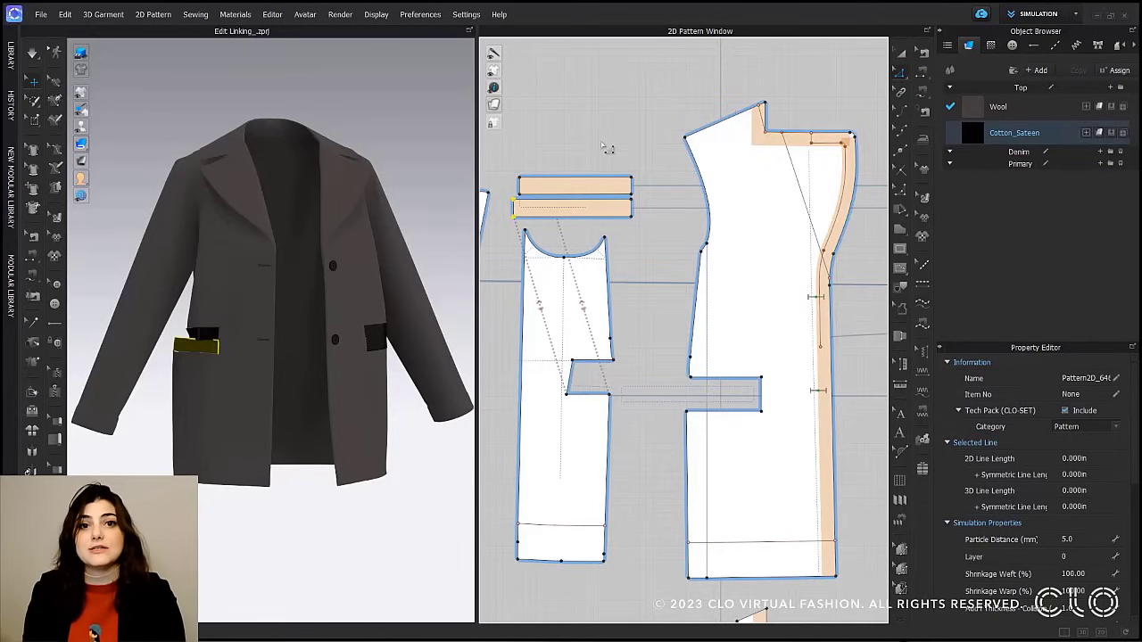
{"action": "key", "text": "ctrl+z"}
{"action": "key", "text": "ctrl+z"}
{"action": "key", "text": "ctrl+z"}
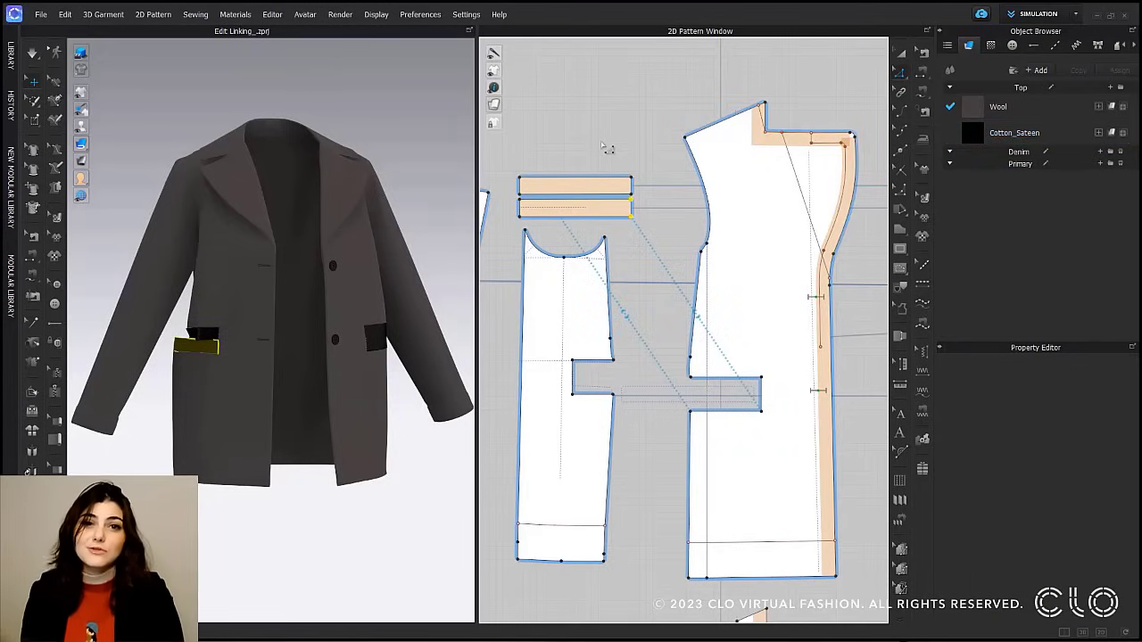
Undo the extension of both welts' right ends, restoring the linked pocket opening on the front pattern.
{"action": "key", "text": "ctrl+z"}
{"action": "key", "text": "ctrl+z"}
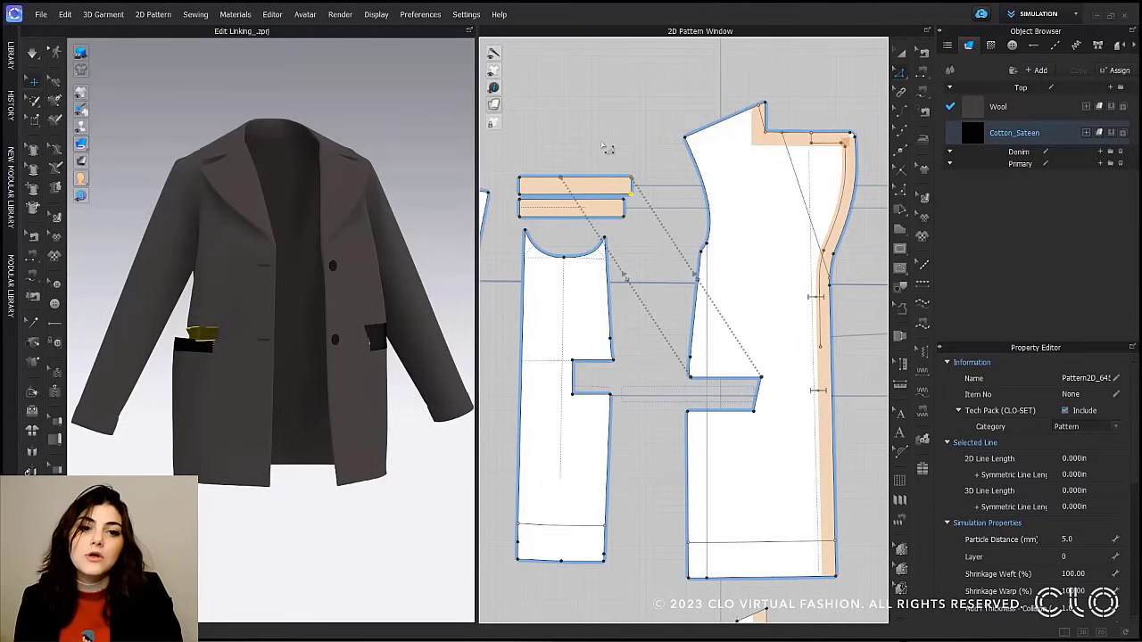
{"action": "key", "text": "ctrl+z"}
{"action": "key", "text": "ctrl+z"}
{"action": "key", "text": "ctrl+z"}
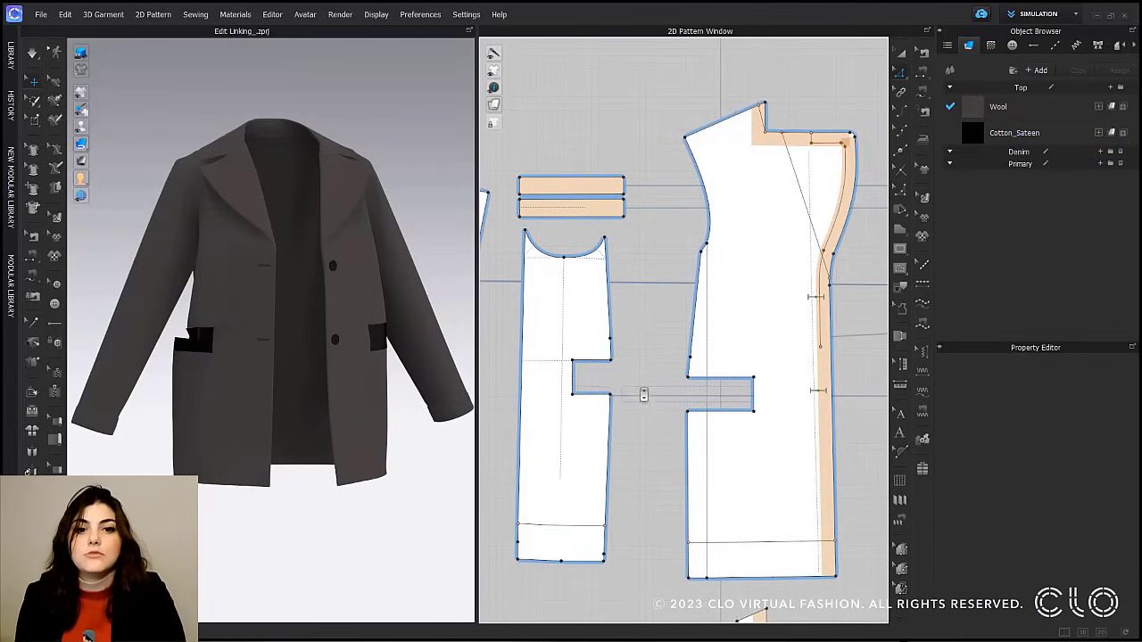
Simulate the coat to settle the restored welts and inspect the pockets on both sides.
{"action": "scroll", "coordinate": [642, 392], "scroll_direction": "down", "scroll_amount": 3}
{"action": "middle_click_drag", "start_coordinate": [565, 366], "coordinate": [560, 365]}
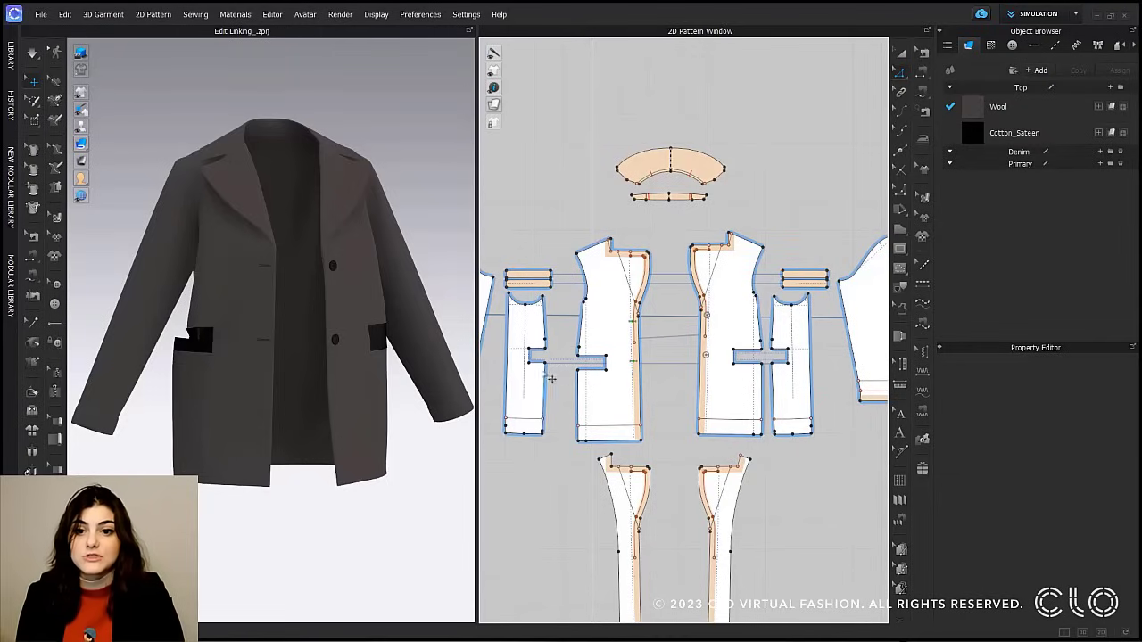
{"action": "scroll", "coordinate": [398, 365], "scroll_direction": "up", "scroll_amount": 2}
{"action": "right_click_drag", "start_coordinate": [398, 366], "coordinate": [443, 327]}
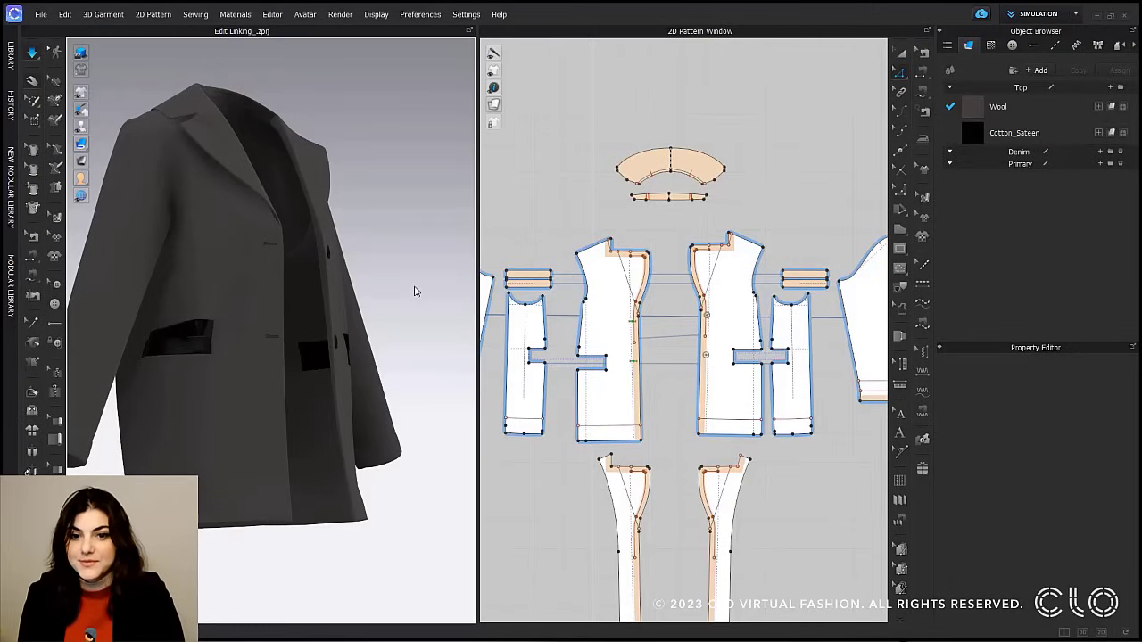
{"action": "right_click_drag", "start_coordinate": [421, 293], "coordinate": [273, 301]}
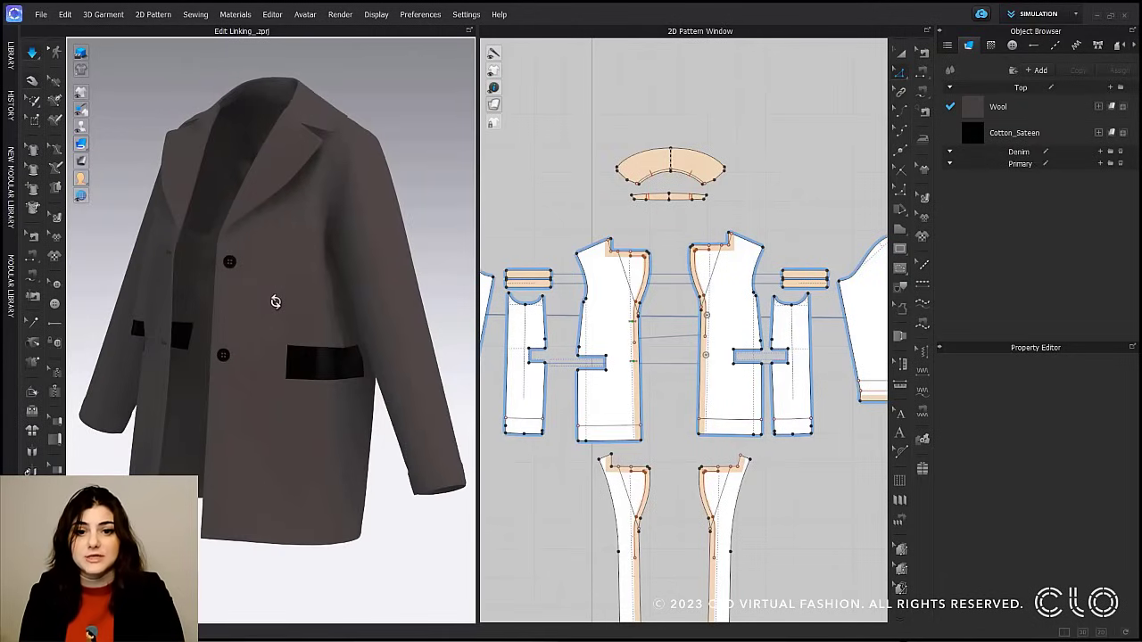
{"action": "key", "text": "space"}
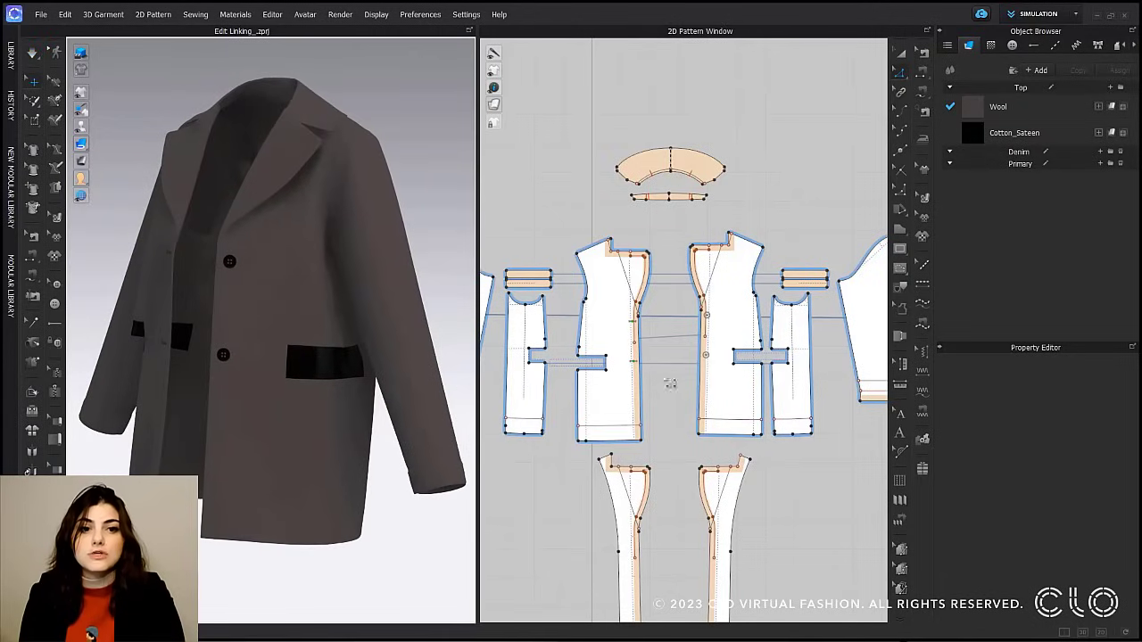
Draw an internal rectangle about 3.58 in wide and 4.43 in high on the chest of the buttoned front pattern.
{"action": "scroll", "coordinate": [705, 360], "scroll_direction": "up", "scroll_amount": 4}
{"action": "right_click_drag", "start_coordinate": [724, 310], "coordinate": [717, 336]}
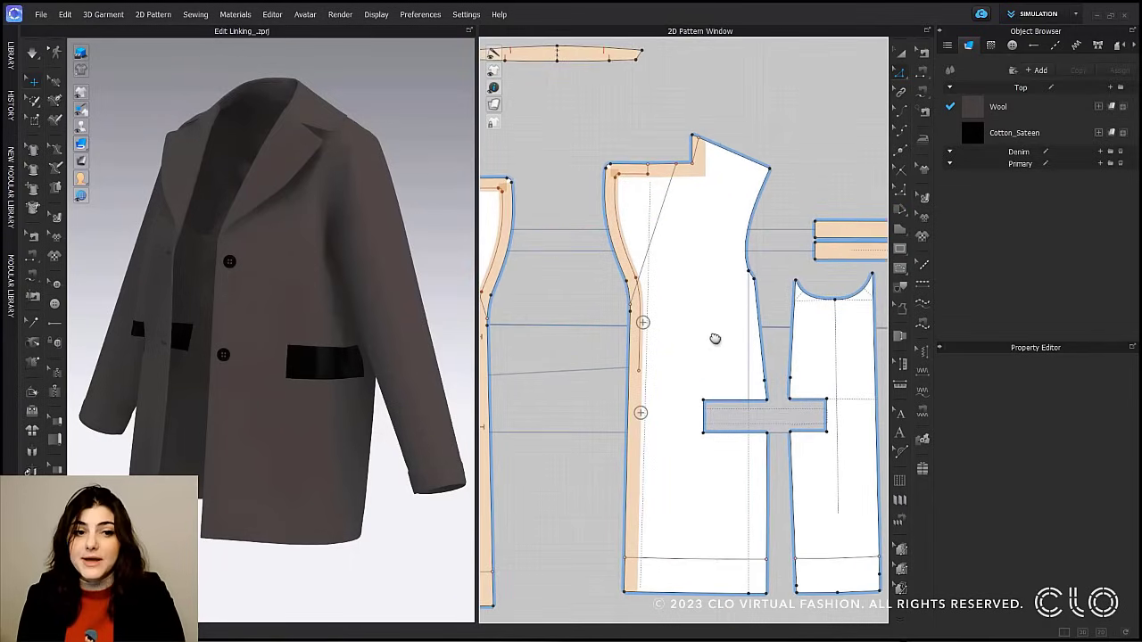
{"action": "left_click", "coordinate": [899, 250]}
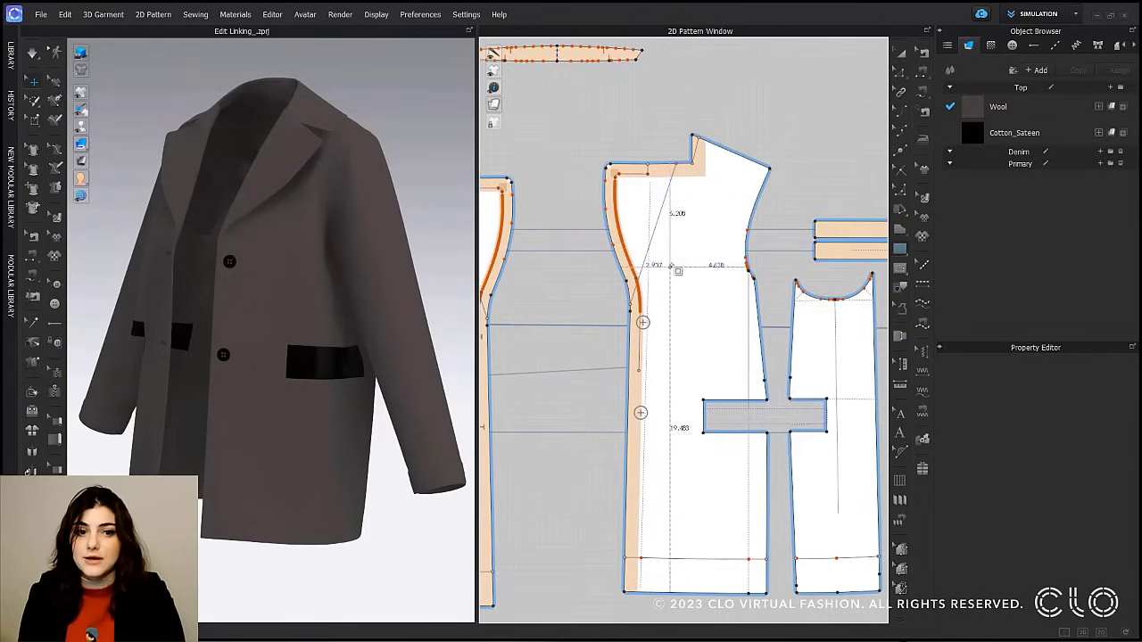
{"action": "left_click_drag", "start_coordinate": [669, 268], "coordinate": [737, 348]}
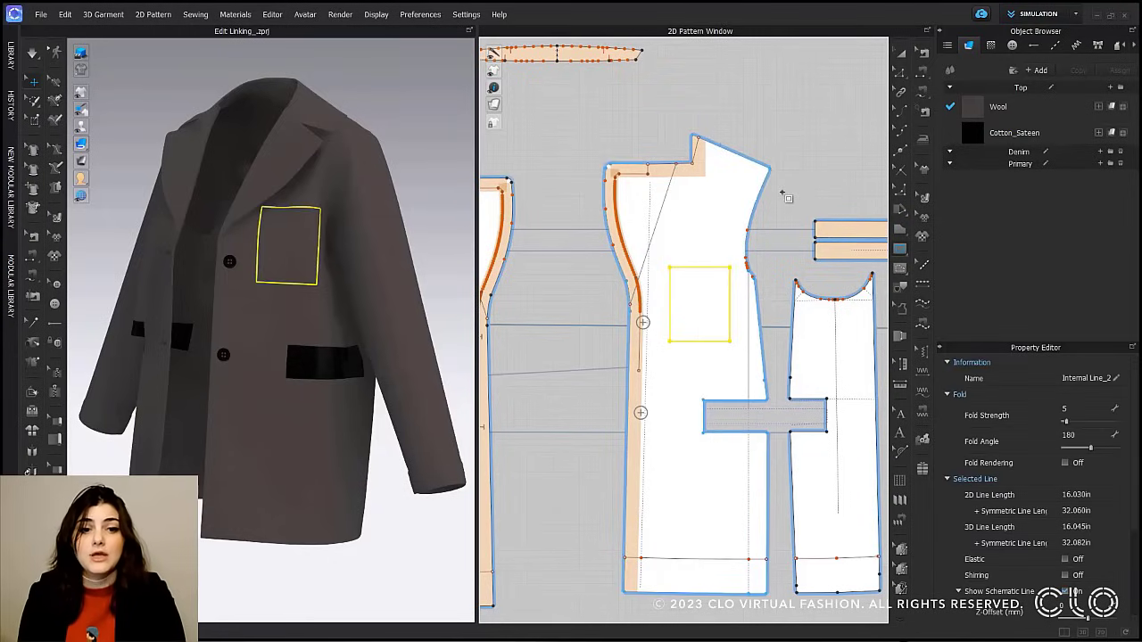
Split the rectangle's bottom line into two equal segments and pull the midpoint straight down to form a pointed pocket.
{"action": "left_click", "coordinate": [713, 351]}
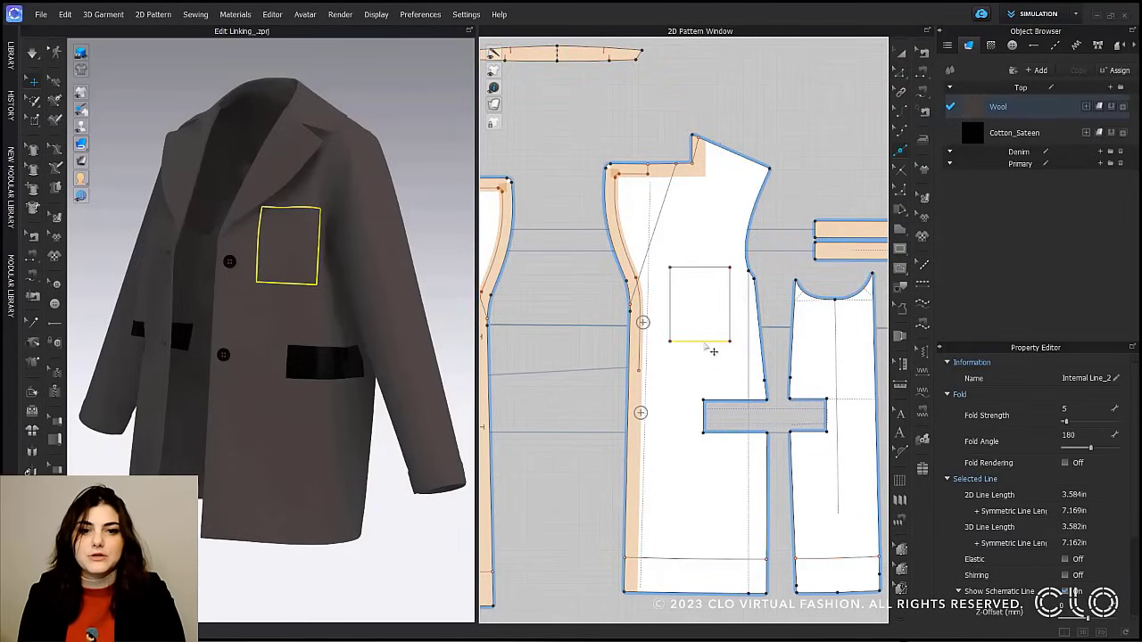
{"action": "right_click", "coordinate": [706, 351]}
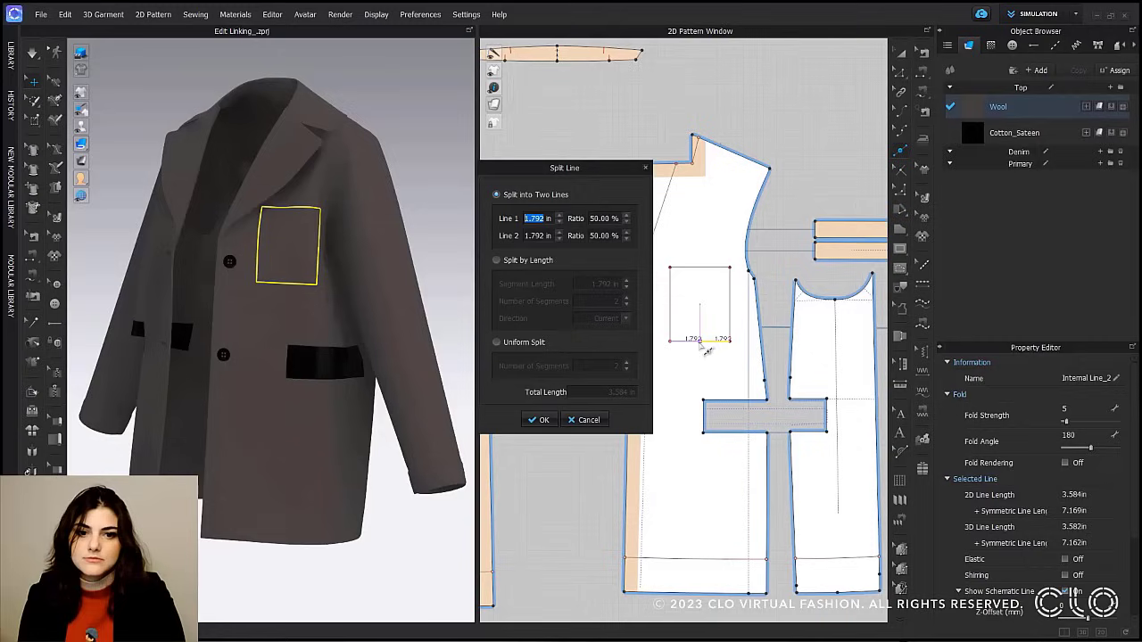
{"action": "left_click", "coordinate": [537, 345]}
{"action": "left_click", "coordinate": [540, 421]}
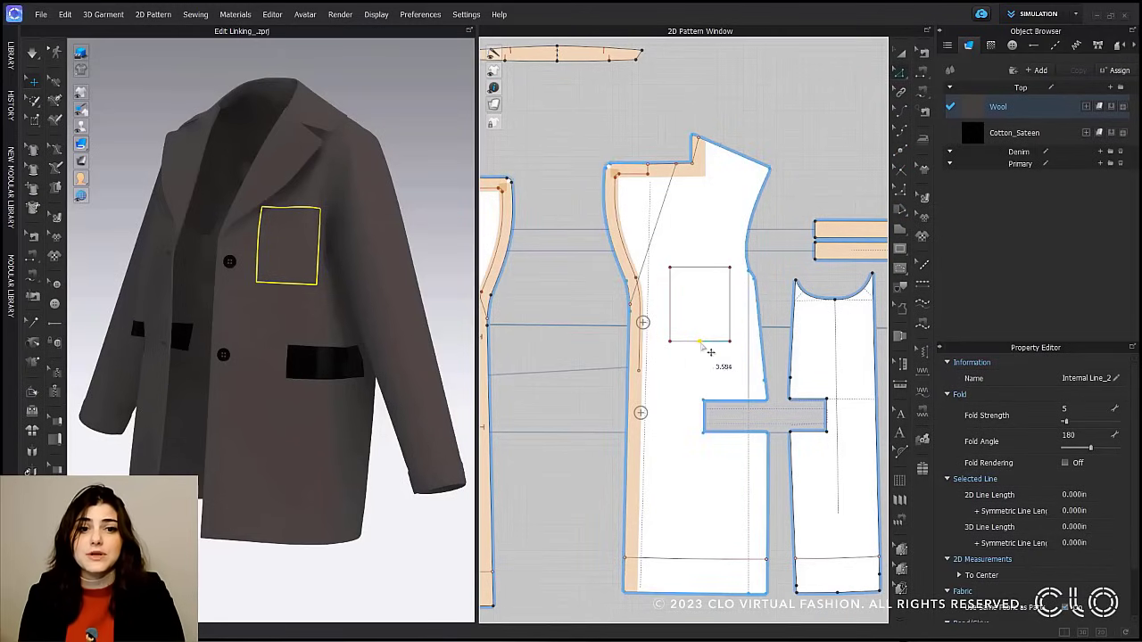
{"action": "left_click_drag", "start_coordinate": [701, 343], "coordinate": [707, 365]}
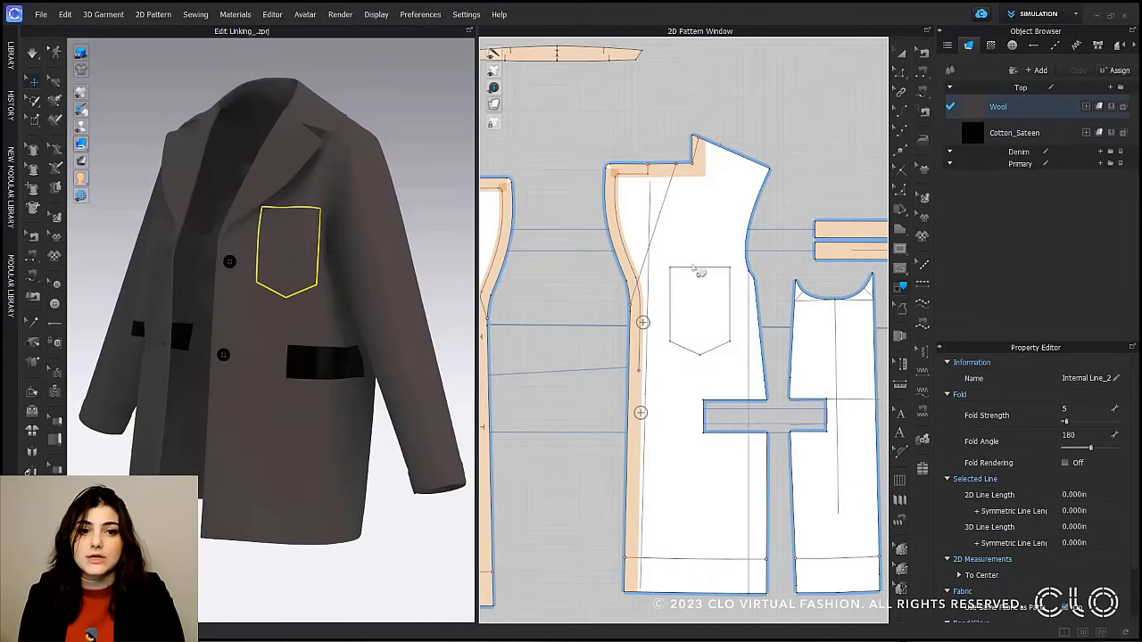
Trace the chest pocket shape as a pattern with link and place the new piece above the side panel.
{"action": "left_click", "coordinate": [695, 273]}
{"action": "right_click", "coordinate": [699, 278]}
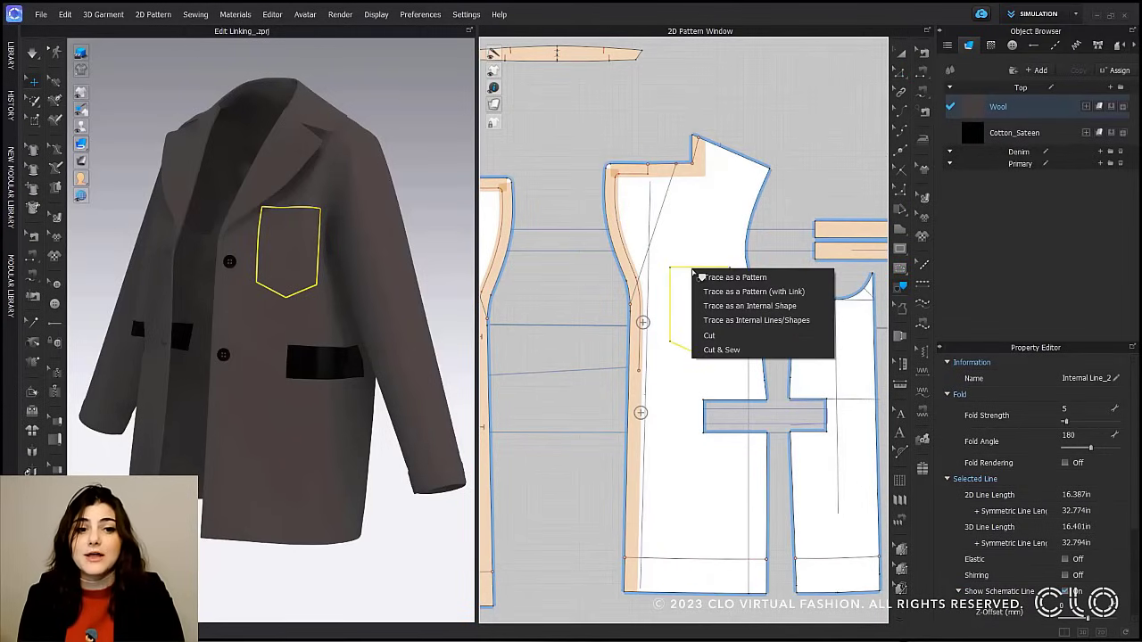
{"action": "left_click", "coordinate": [765, 295]}
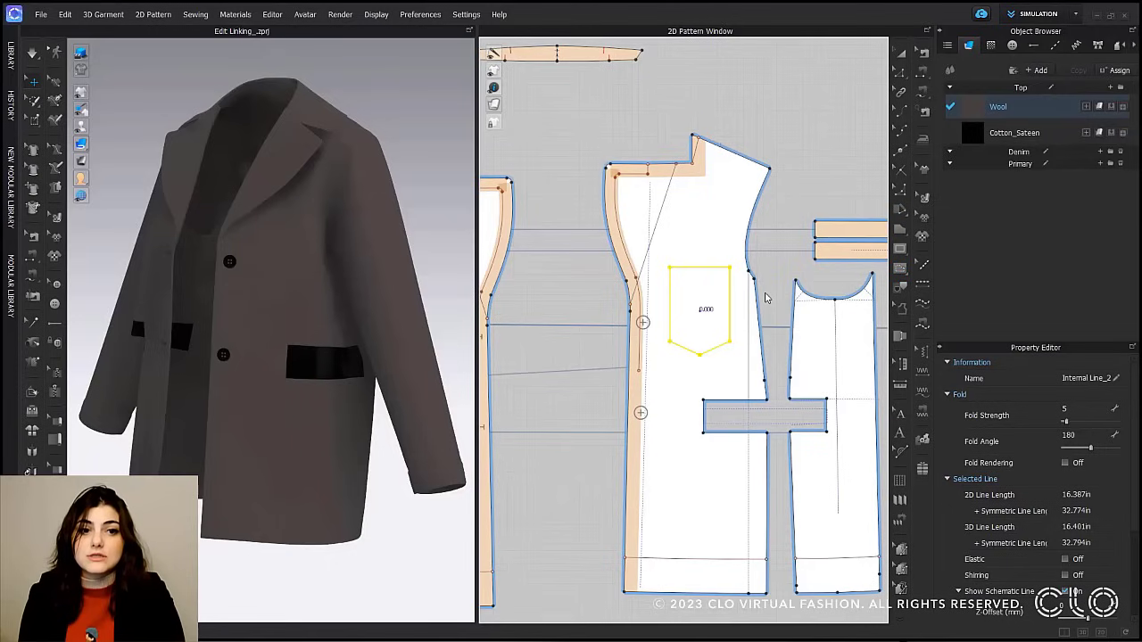
{"action": "left_click", "coordinate": [823, 163]}
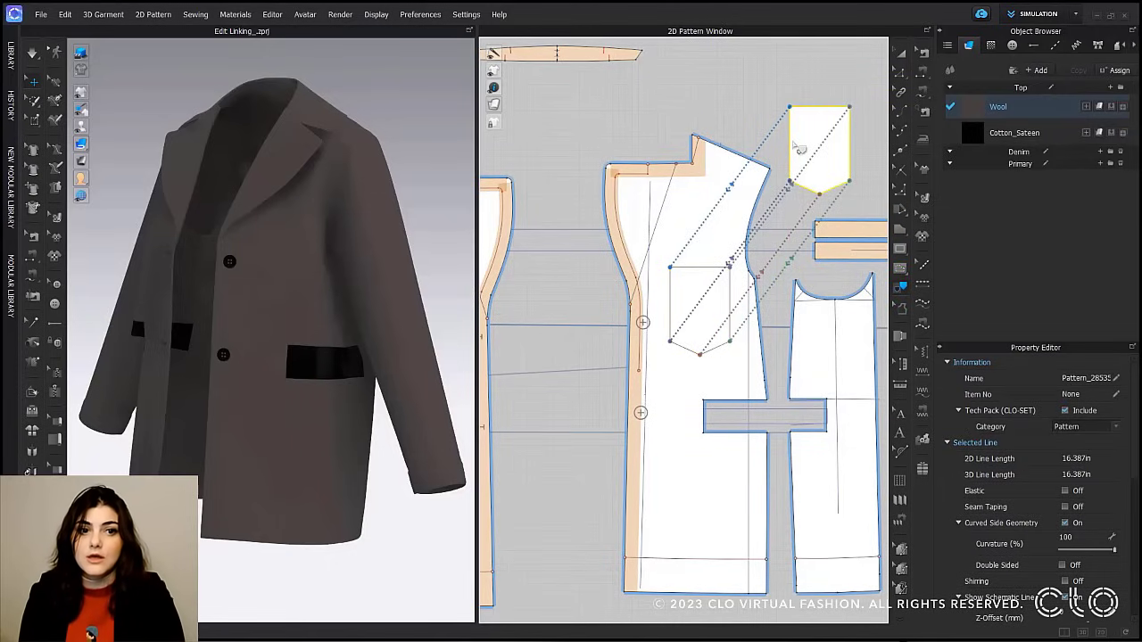
Select all linking on the pocket piece and add sewing to the linked lines.
{"action": "key", "text": "n"}
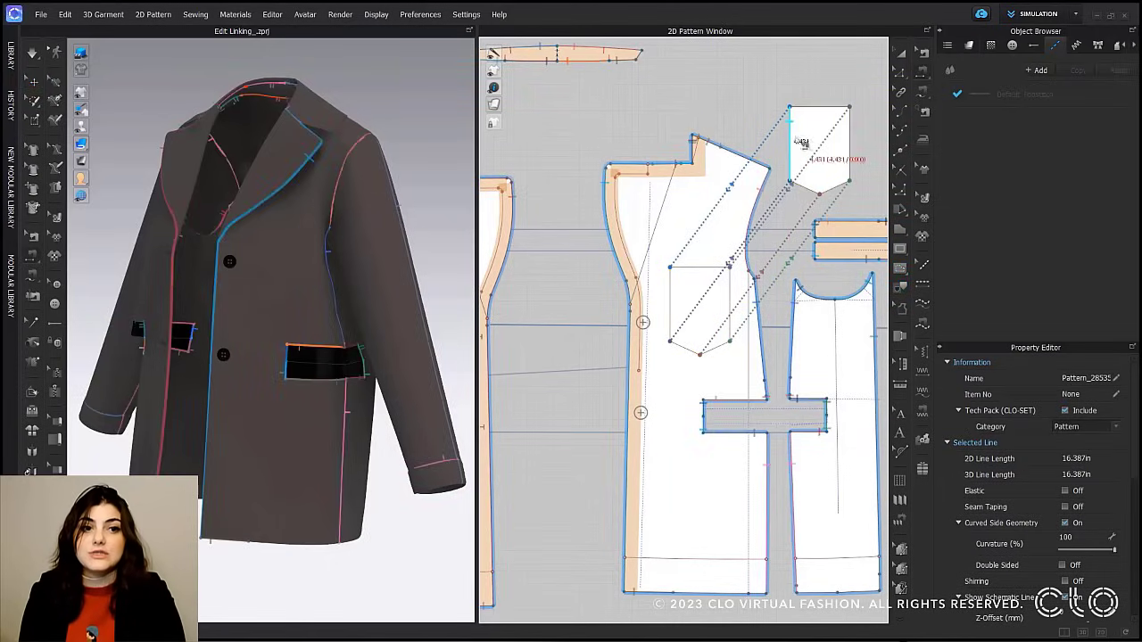
{"action": "left_click", "coordinate": [898, 93]}
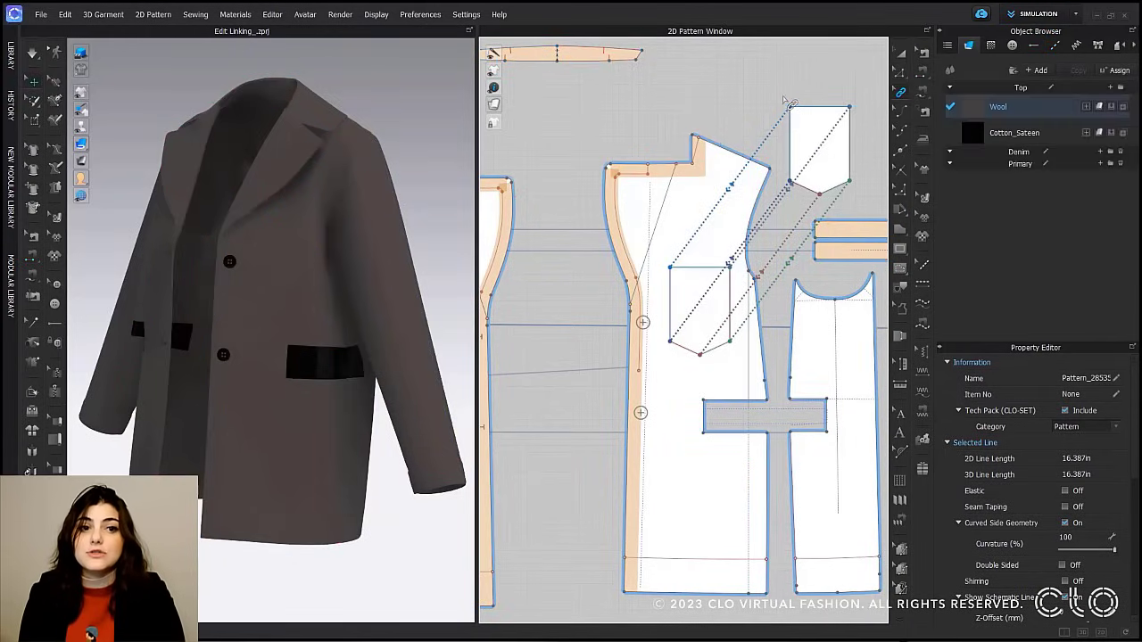
{"action": "left_click_drag", "start_coordinate": [783, 96], "coordinate": [879, 216]}
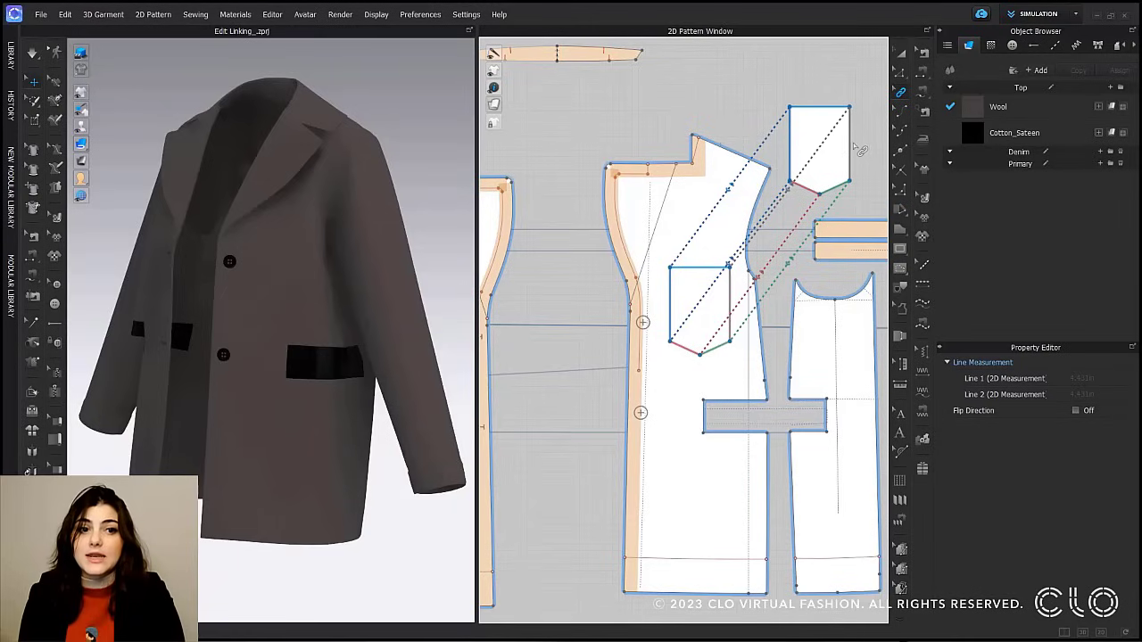
{"action": "right_click", "coordinate": [855, 149]}
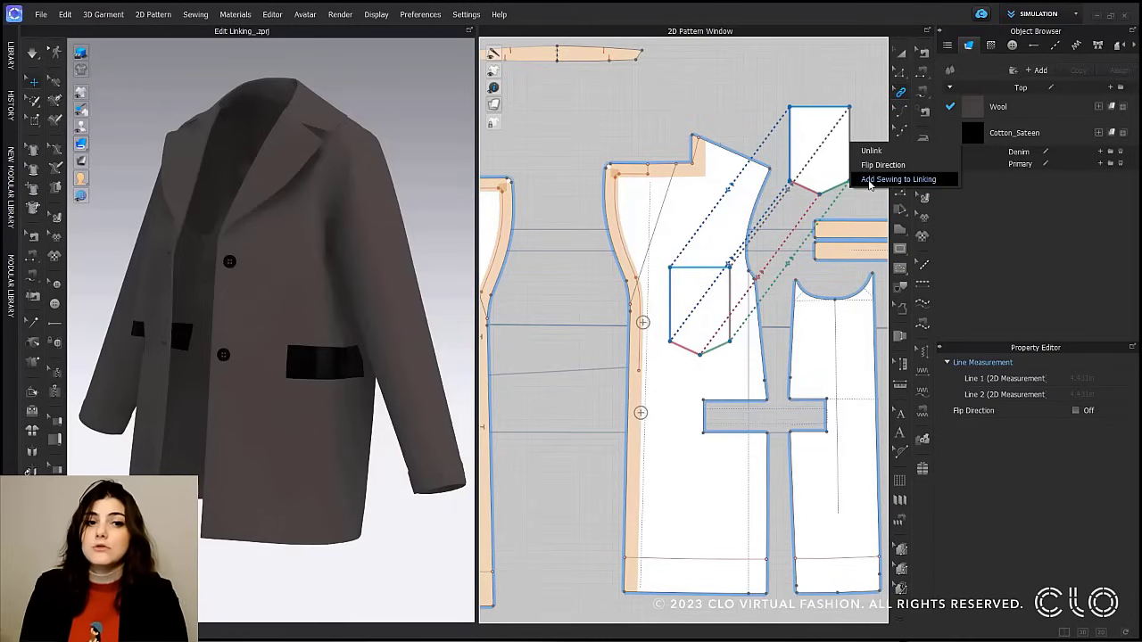
{"action": "left_click", "coordinate": [870, 180]}
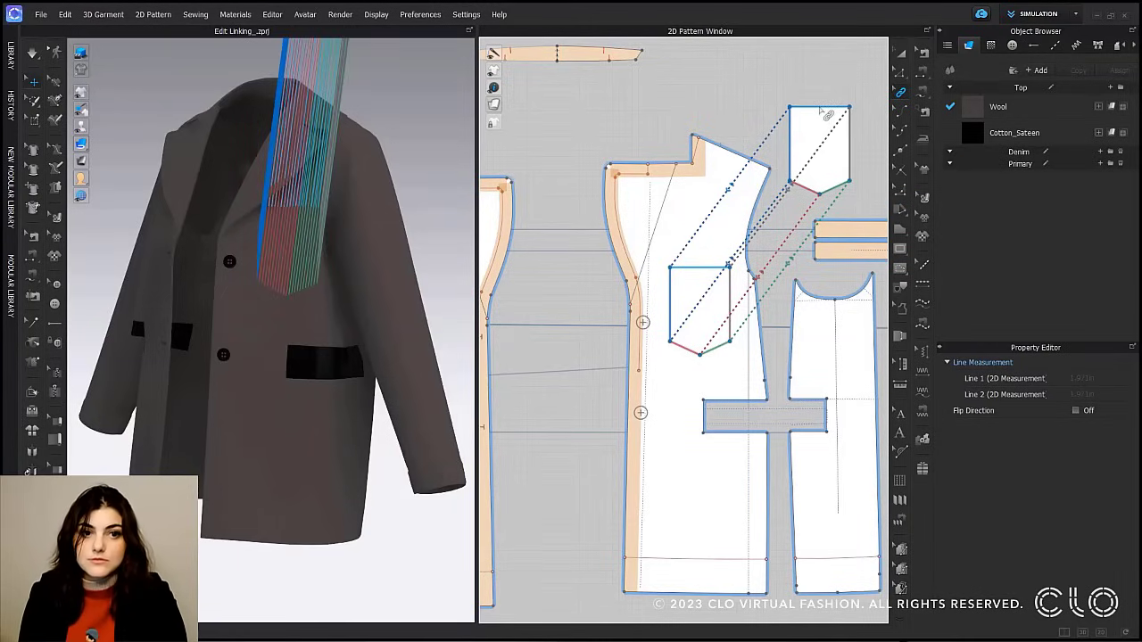
Delete the sewing along the pocket piece's top edge to leave the pocket open.
{"action": "left_click", "coordinate": [828, 97]}
{"action": "key", "text": "b"}
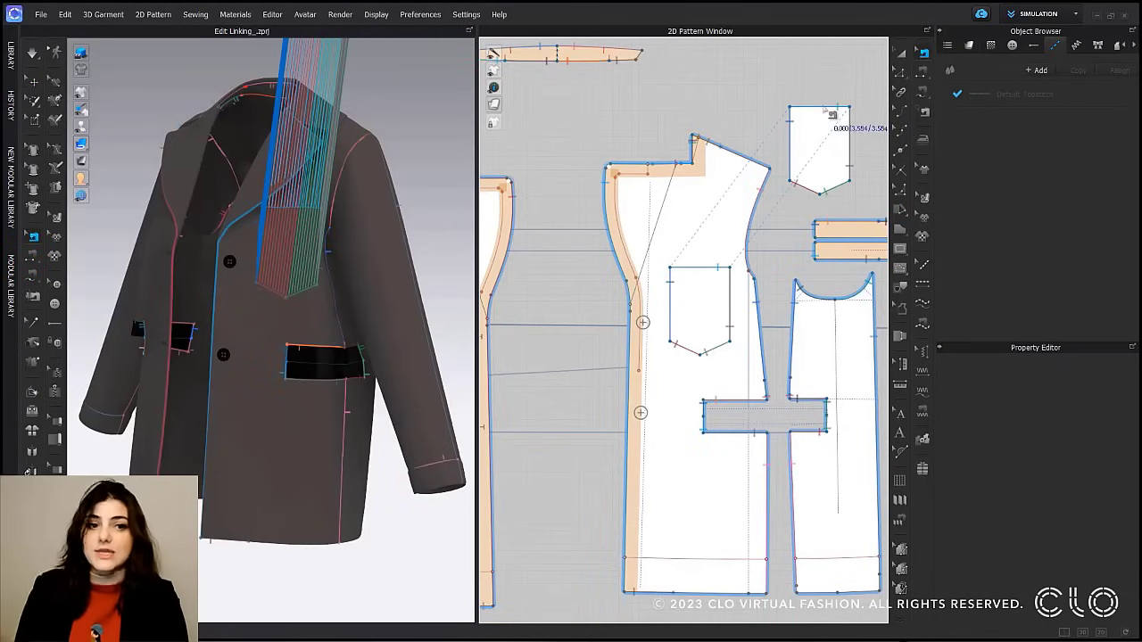
{"action": "left_click", "coordinate": [830, 107]}
{"action": "left_click", "coordinate": [830, 93]}
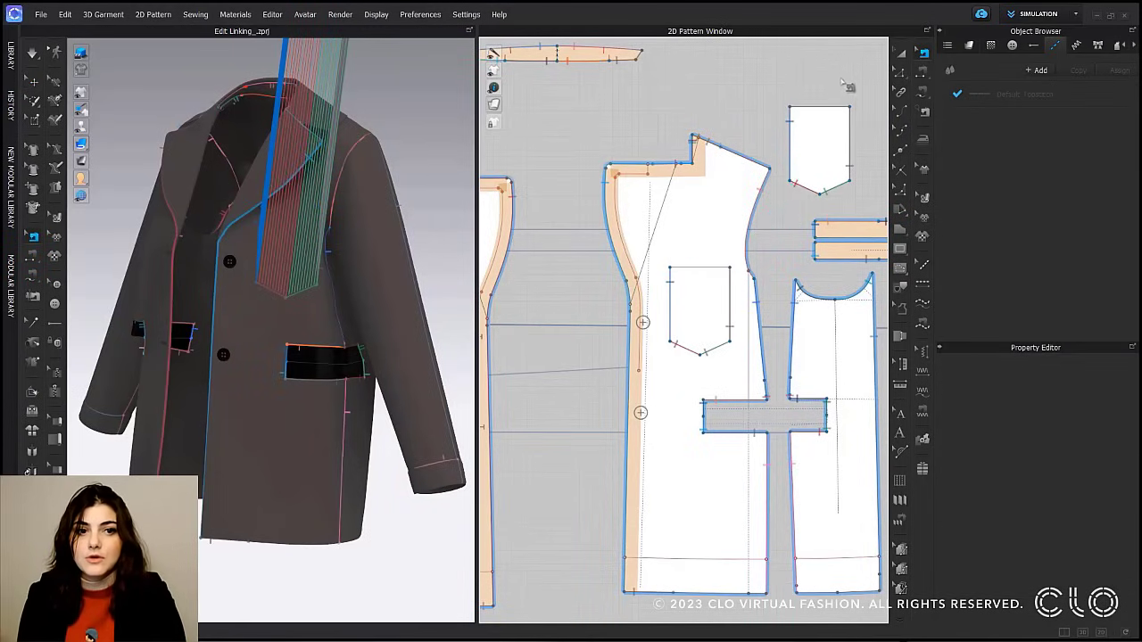
Select the pocket piece's top, side and lower edges in turn to check their links to the chest shape.
{"action": "left_click", "coordinate": [901, 72]}
{"action": "left_click", "coordinate": [819, 108]}
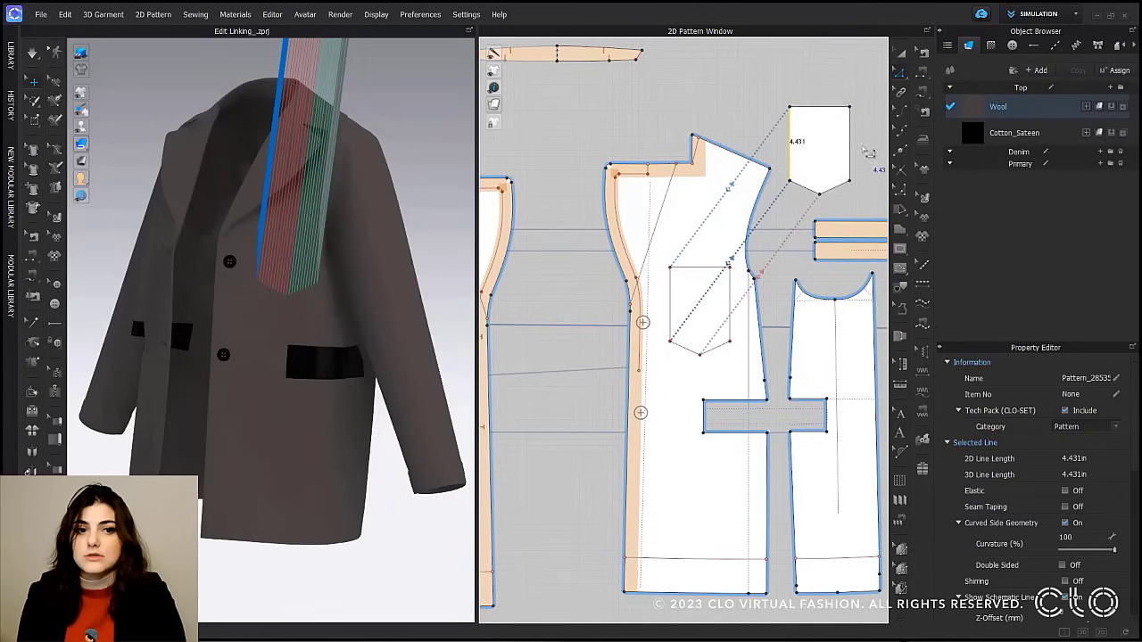
{"action": "left_click", "coordinate": [851, 157]}
{"action": "left_click", "coordinate": [806, 188]}
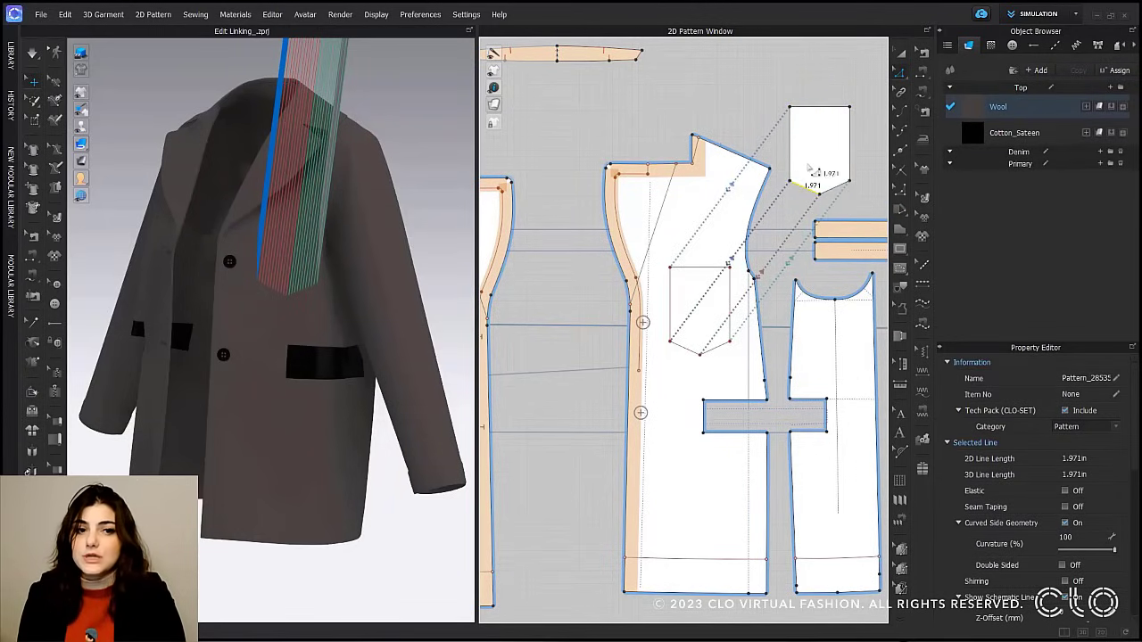
Assign the Cotton_Sateen fabric to the chest pocket piece and simulate to sew it onto the coat.
{"action": "left_click", "coordinate": [901, 52]}
{"action": "left_click", "coordinate": [833, 125]}
{"action": "left_click", "coordinate": [1111, 133]}
{"action": "left_click", "coordinate": [650, 139]}
{"action": "key", "text": "space"}
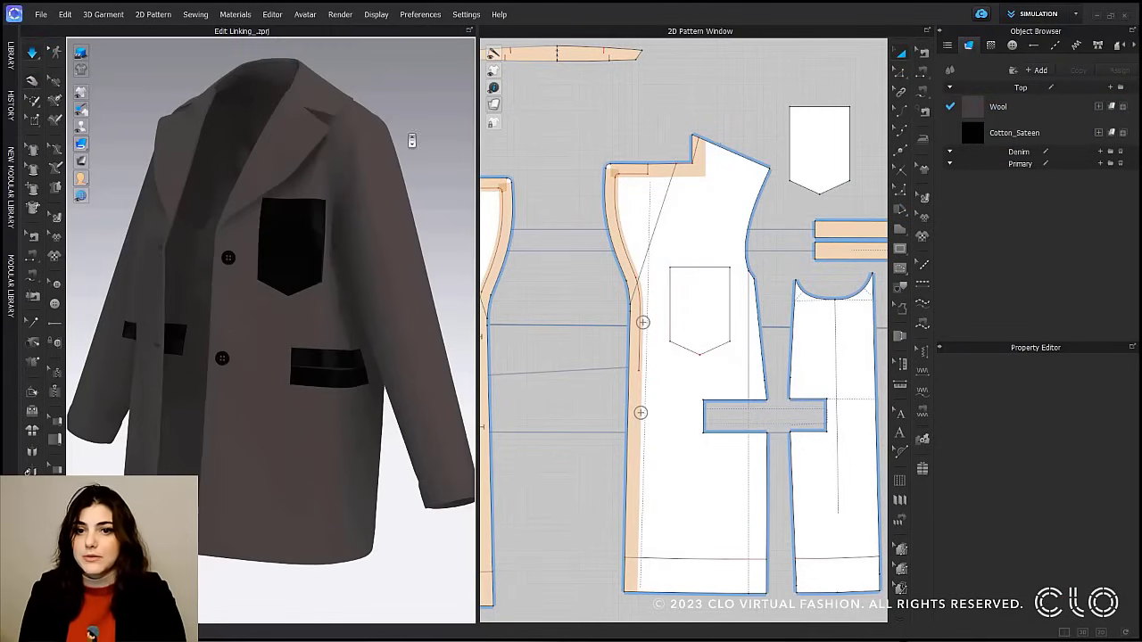
Lower the linked pocket's top edge to about 3.41 in side length, narrow both sides to about 2.87 in wide, and simulate.
{"action": "double_click", "coordinate": [823, 107]}
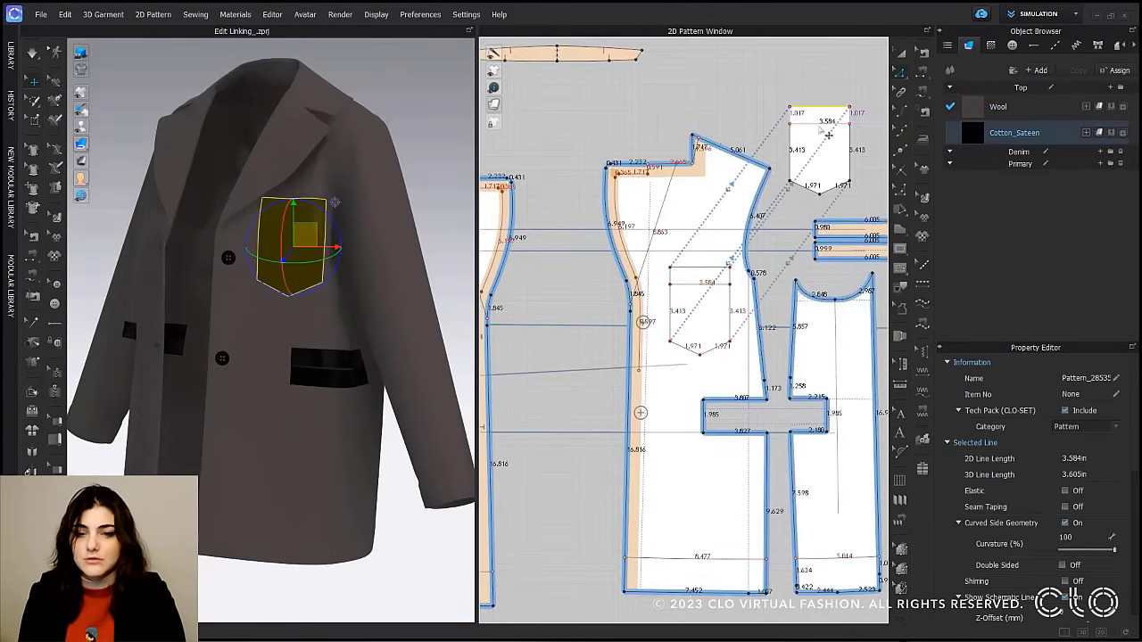
{"action": "key", "text": "ctrl+z"}
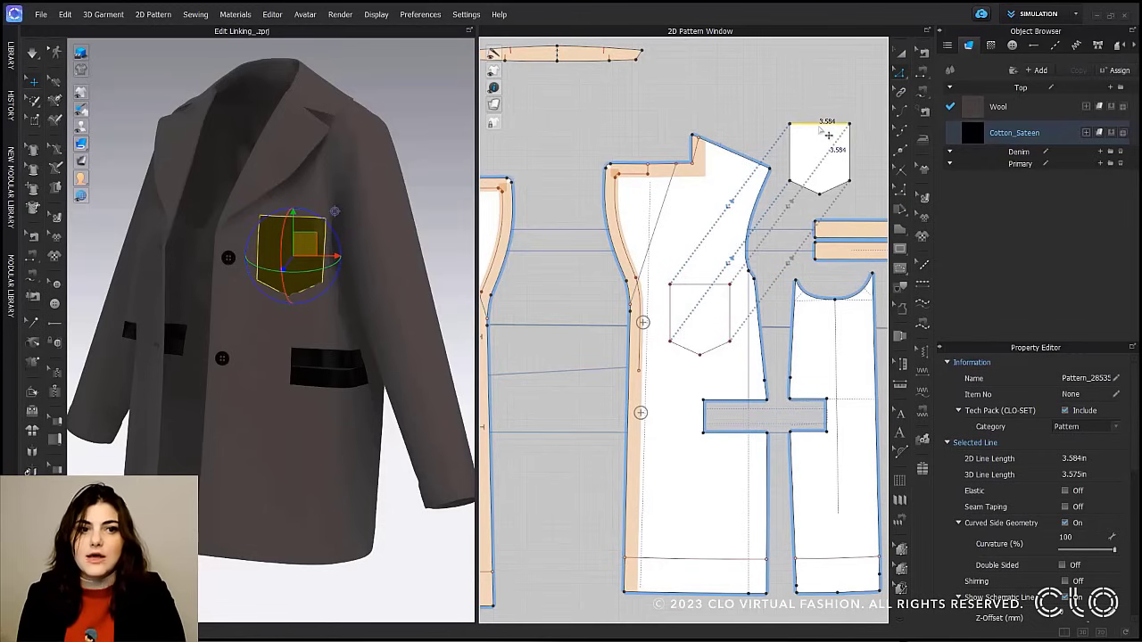
{"action": "left_click", "coordinate": [854, 163]}
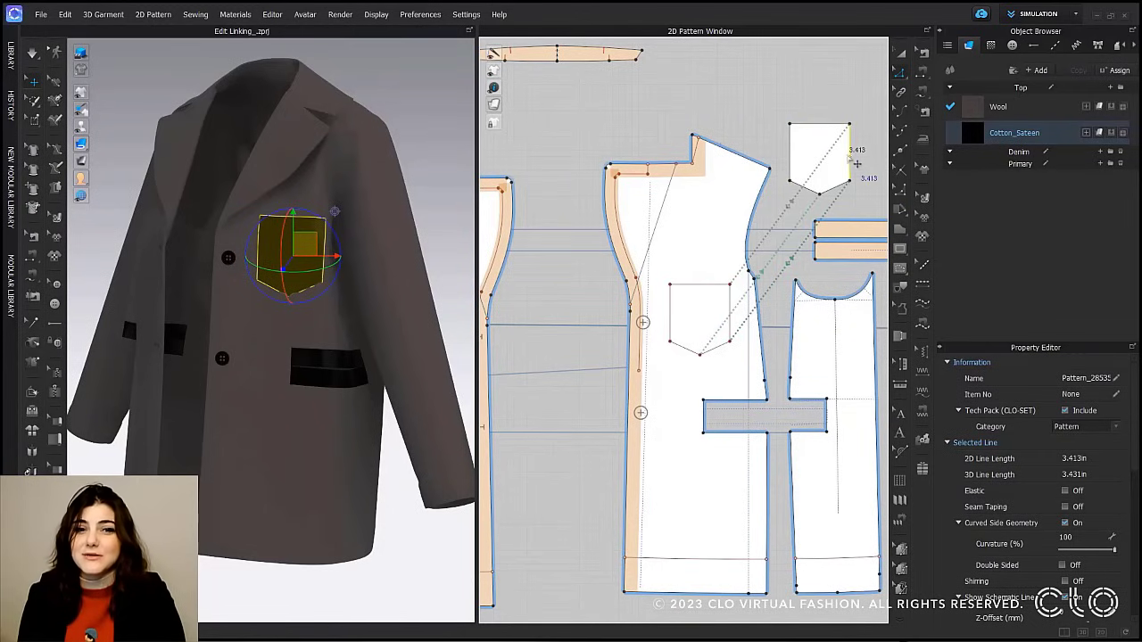
{"action": "left_click_drag", "start_coordinate": [855, 164], "coordinate": [854, 165]}
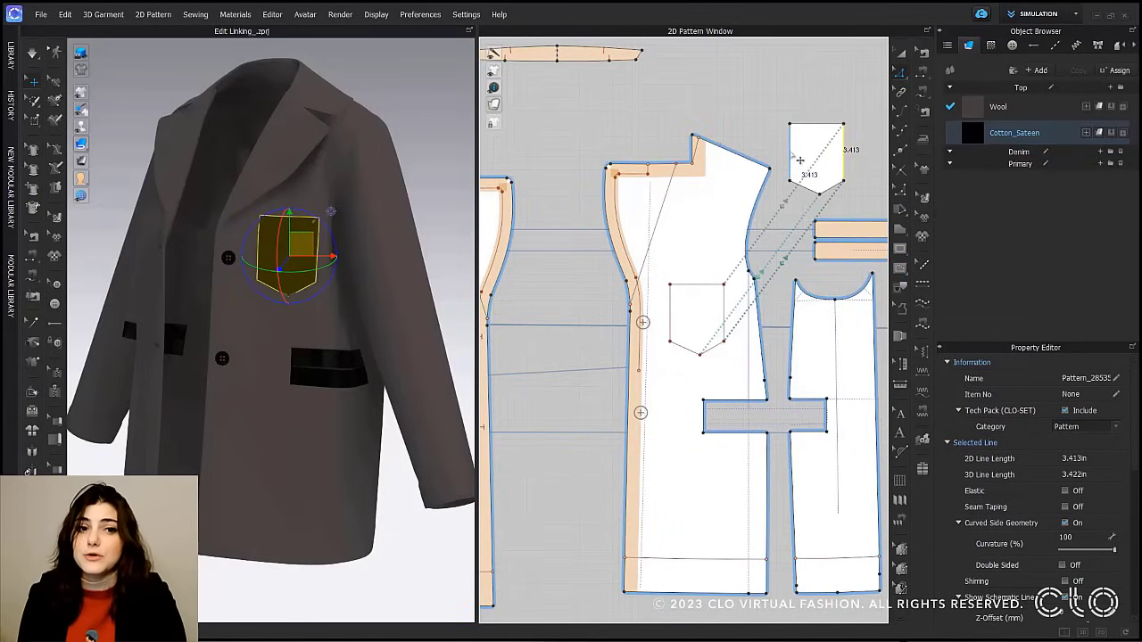
{"action": "left_click", "coordinate": [792, 159]}
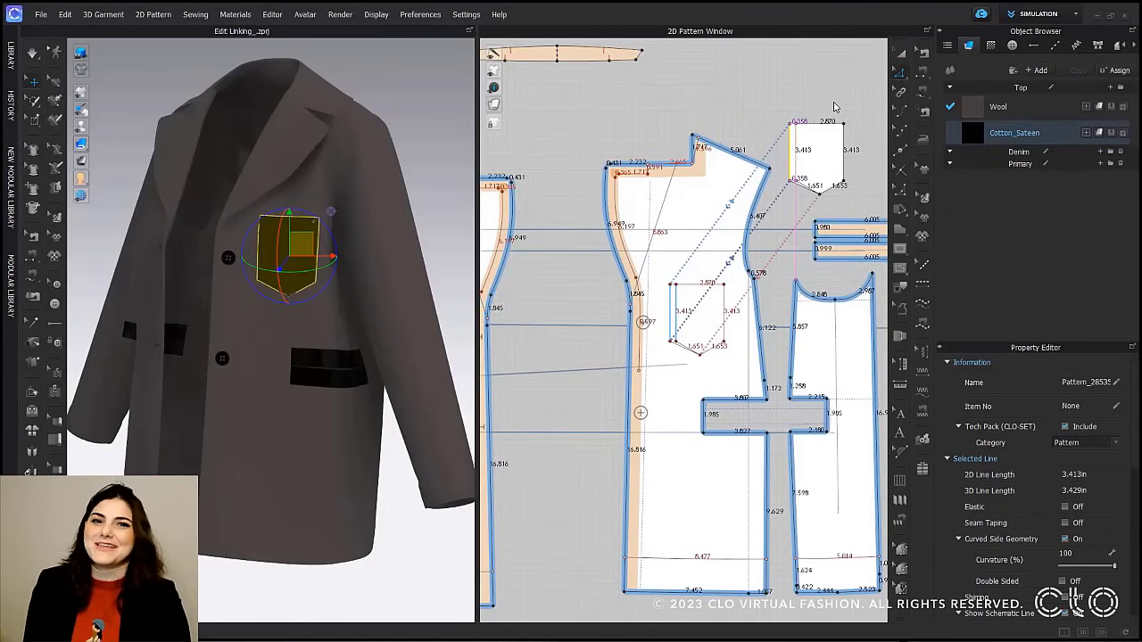
{"action": "left_click", "coordinate": [839, 99]}
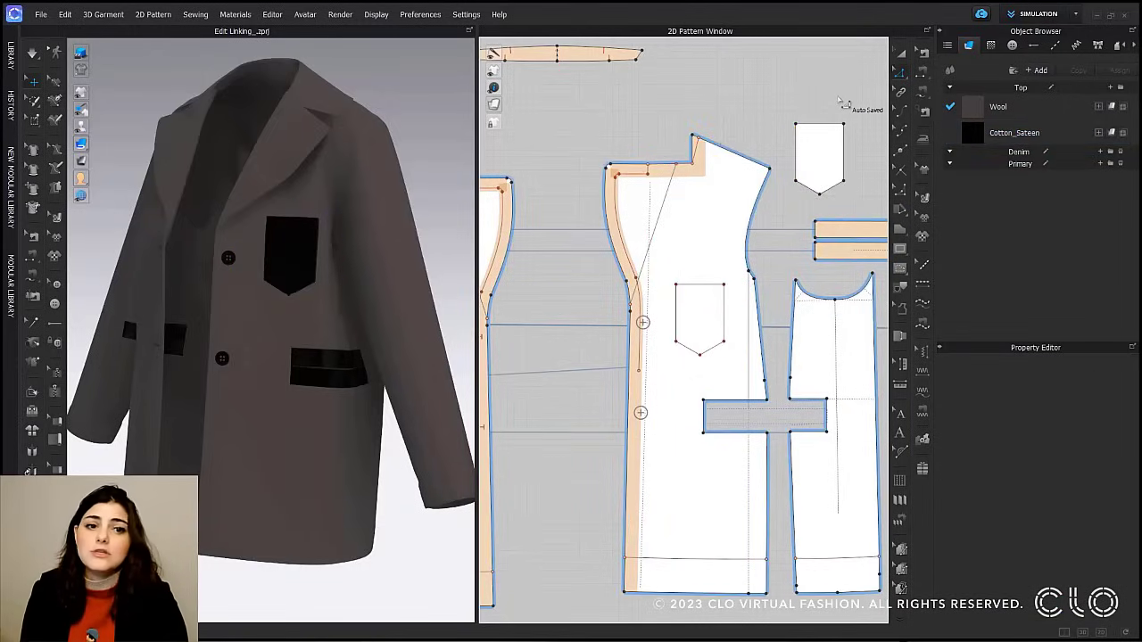
{"action": "key", "text": "space"}
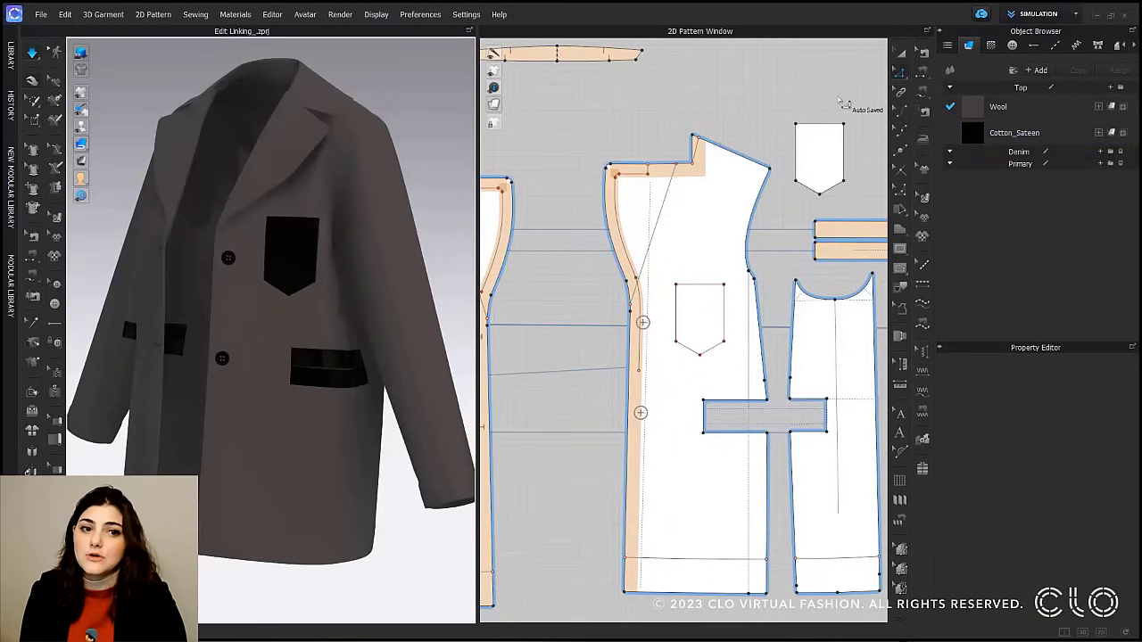
Unlink all the linked lines between the separate chest pocket piece and the pocket shape on the coat front.
{"action": "left_click", "coordinate": [901, 92]}
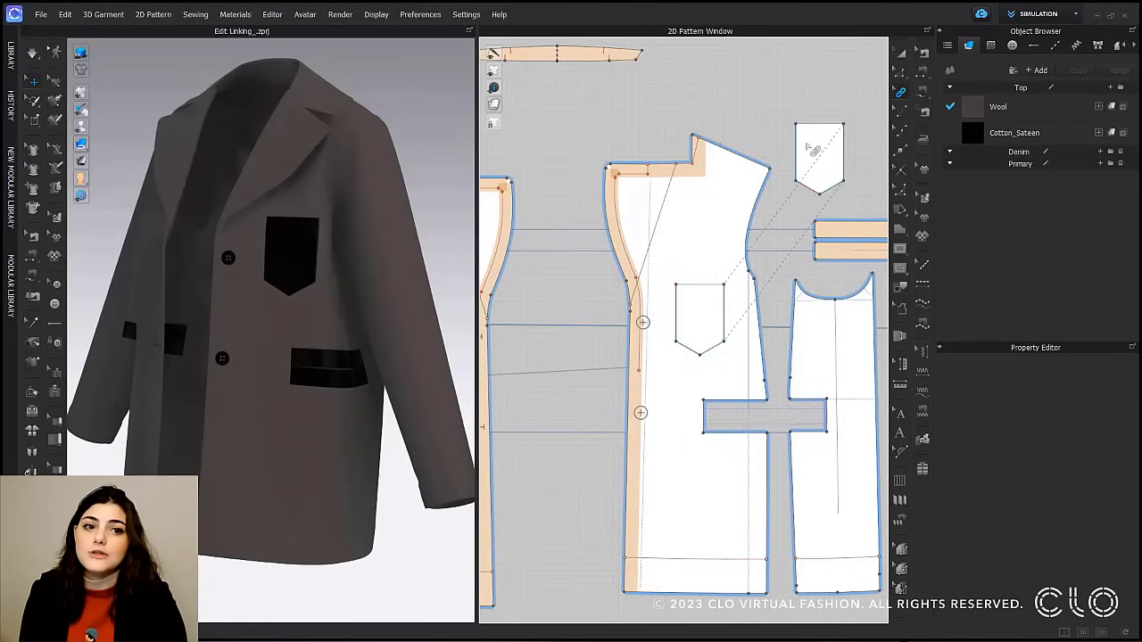
{"action": "left_click", "coordinate": [814, 150]}
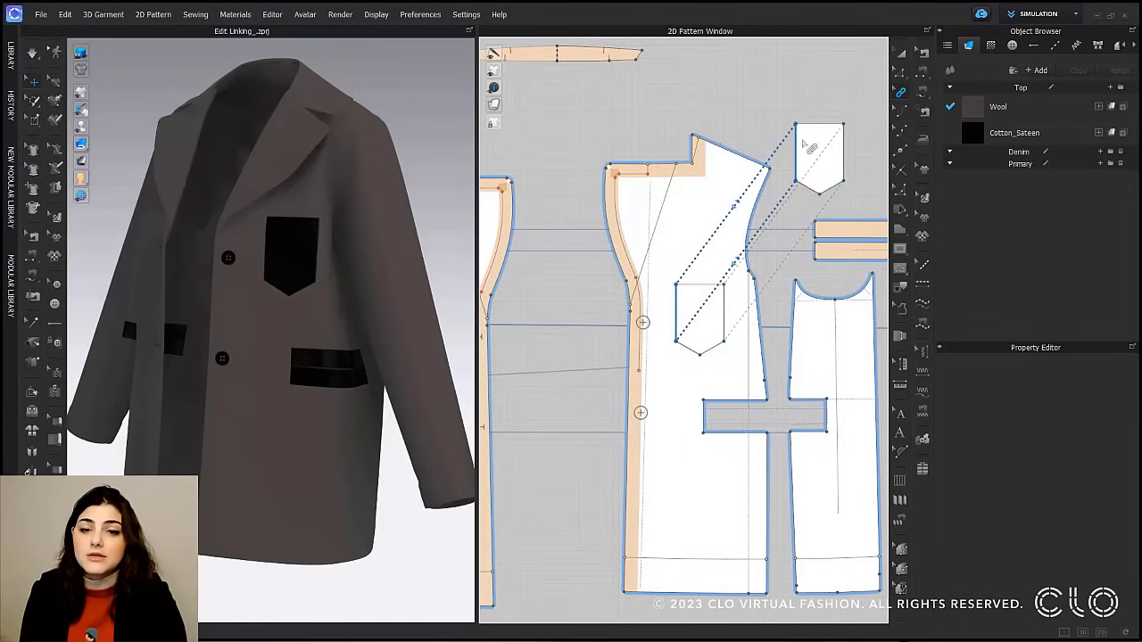
{"action": "left_click", "coordinate": [843, 198]}
{"action": "right_click", "coordinate": [846, 154]}
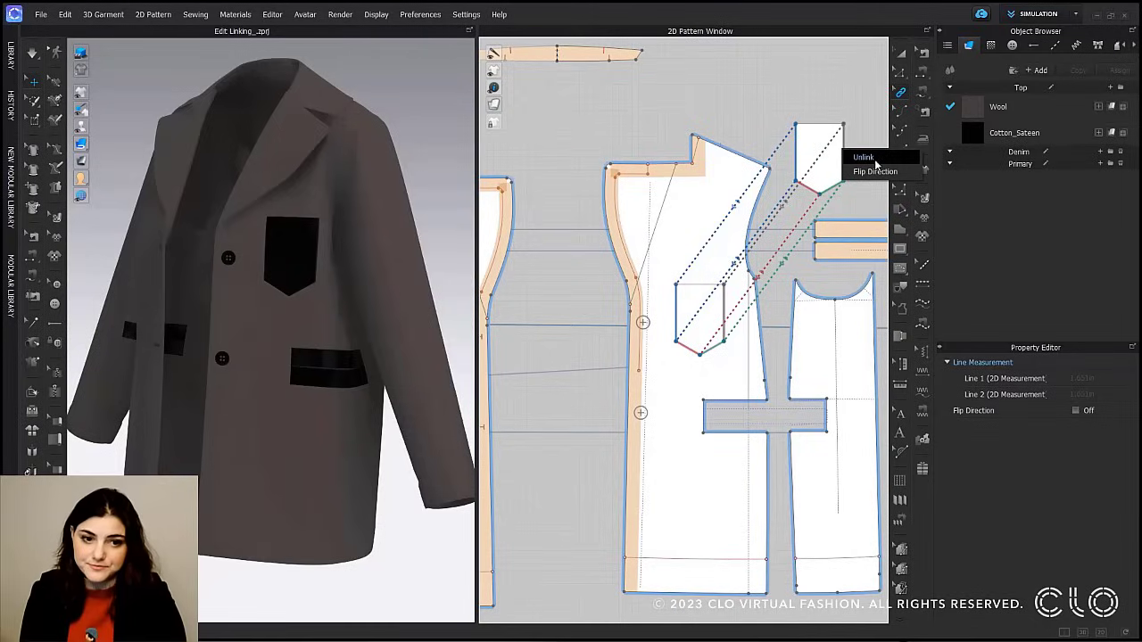
{"action": "left_click", "coordinate": [872, 158]}
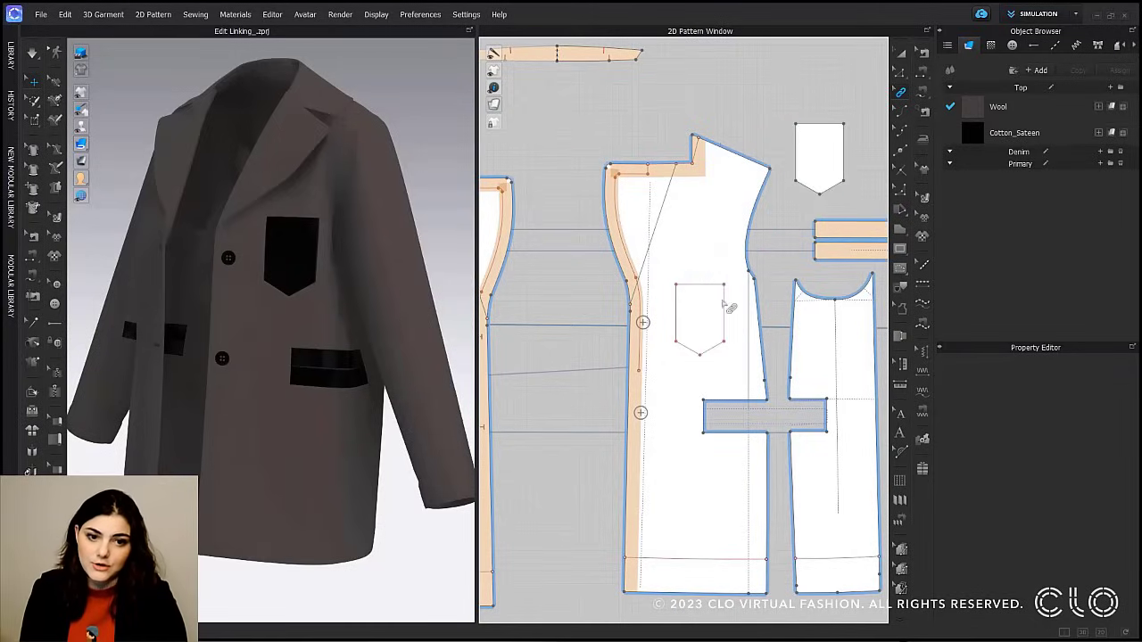
Split the coat front's shoulder line into 1.855 in and 3.206 in segments, matching the front facing's shoulder length.
{"action": "scroll", "coordinate": [809, 200], "scroll_direction": "down", "scroll_amount": 3}
{"action": "middle_click_drag", "start_coordinate": [805, 218], "coordinate": [791, 36]}
{"action": "scroll", "coordinate": [727, 276], "scroll_direction": "up", "scroll_amount": 3}
{"action": "scroll", "coordinate": [722, 317], "scroll_direction": "down", "scroll_amount": 2}
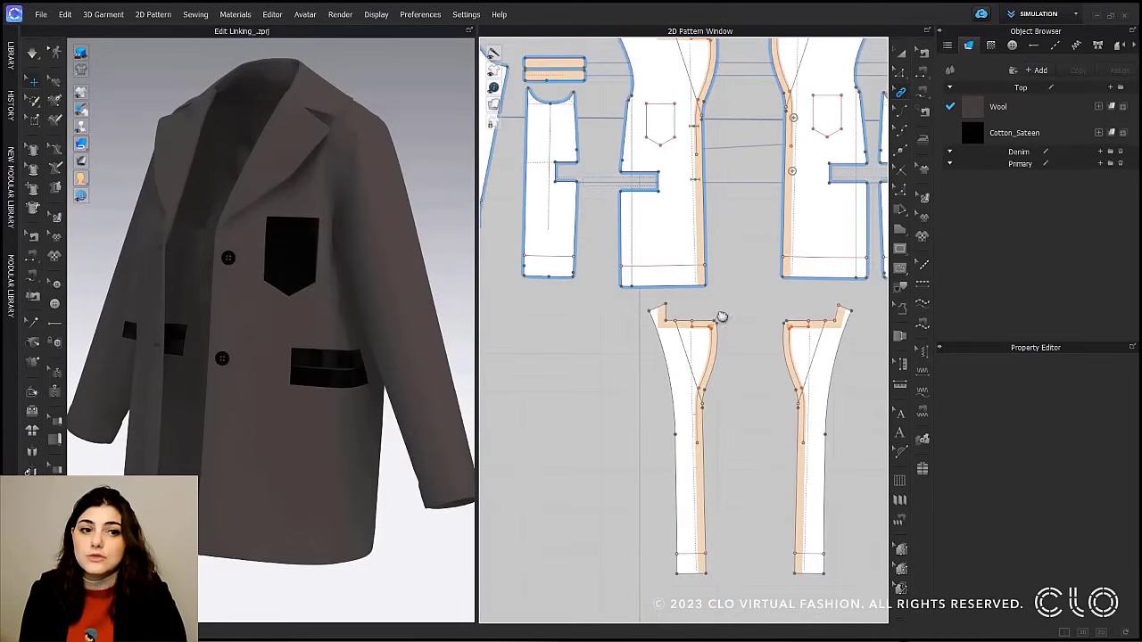
{"action": "scroll", "coordinate": [722, 317], "scroll_direction": "up", "scroll_amount": 1}
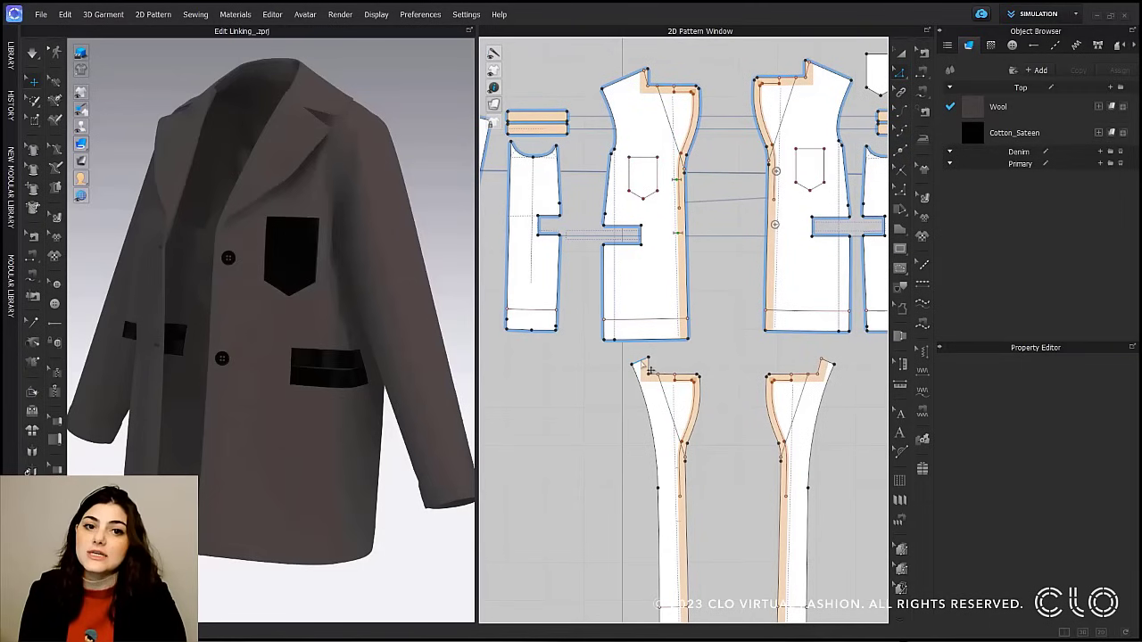
{"action": "left_click", "coordinate": [649, 370]}
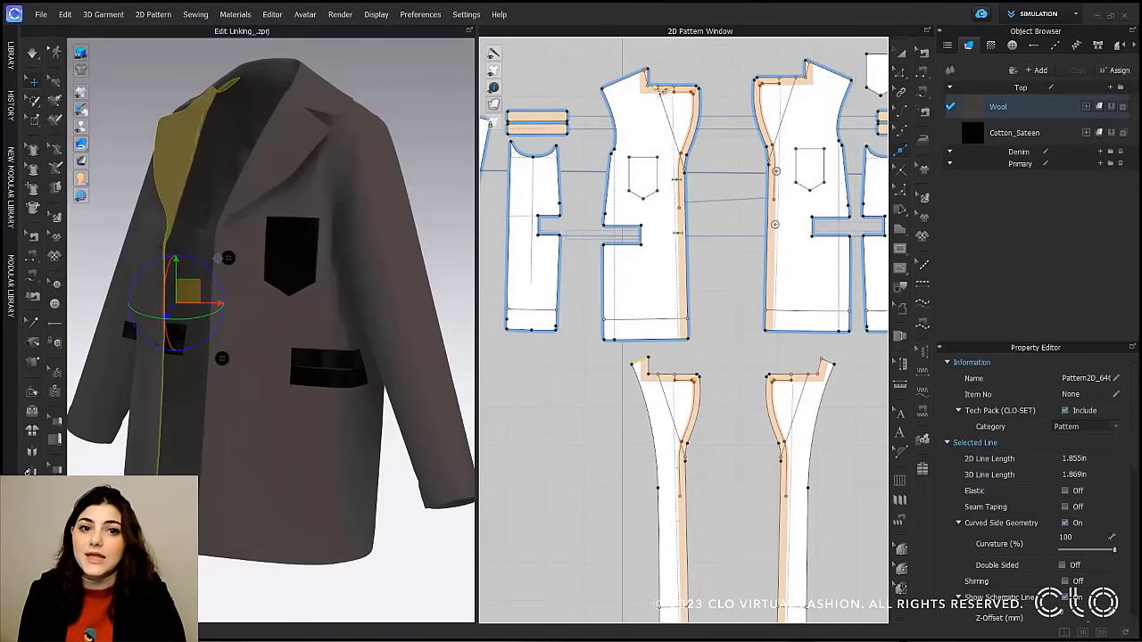
{"action": "key", "text": "x"}
{"action": "right_click", "coordinate": [634, 76]}
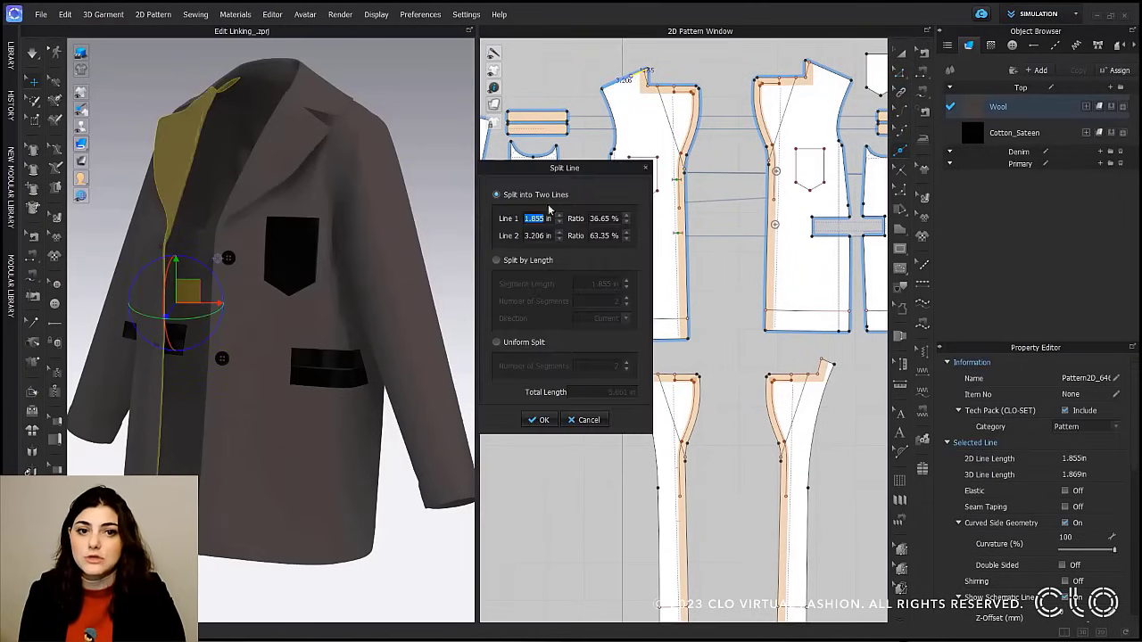
{"action": "left_click", "coordinate": [539, 420]}
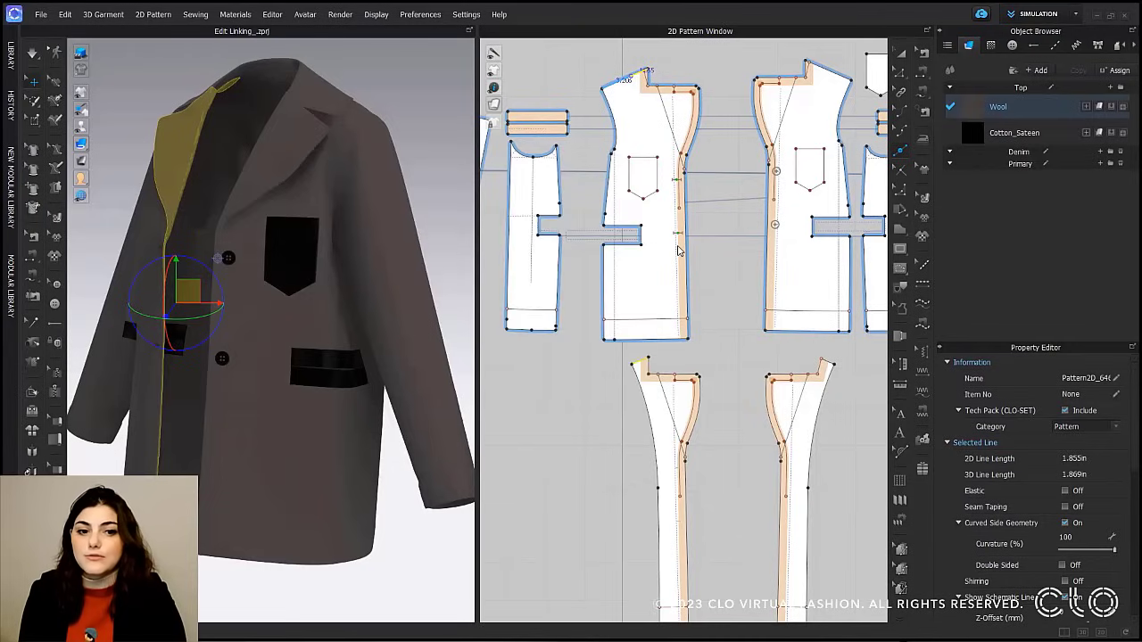
Link the coat front's inner shoulder segment to the matching shoulder line of the front facing.
{"action": "key", "text": "z"}
{"action": "left_click", "coordinate": [647, 76]}
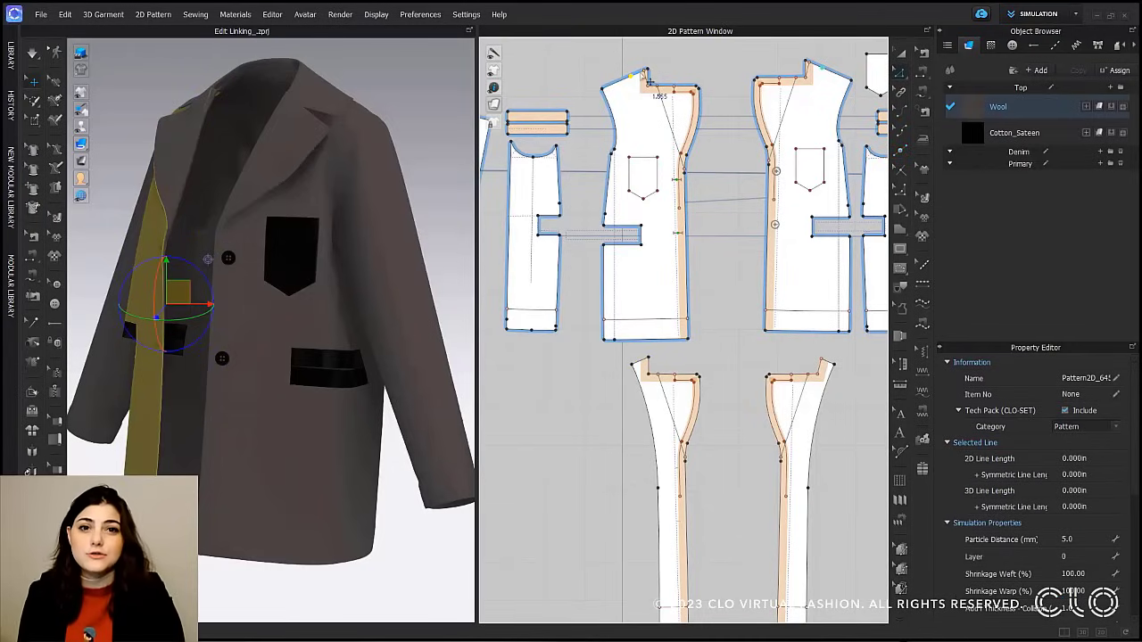
{"action": "right_click", "coordinate": [647, 79]}
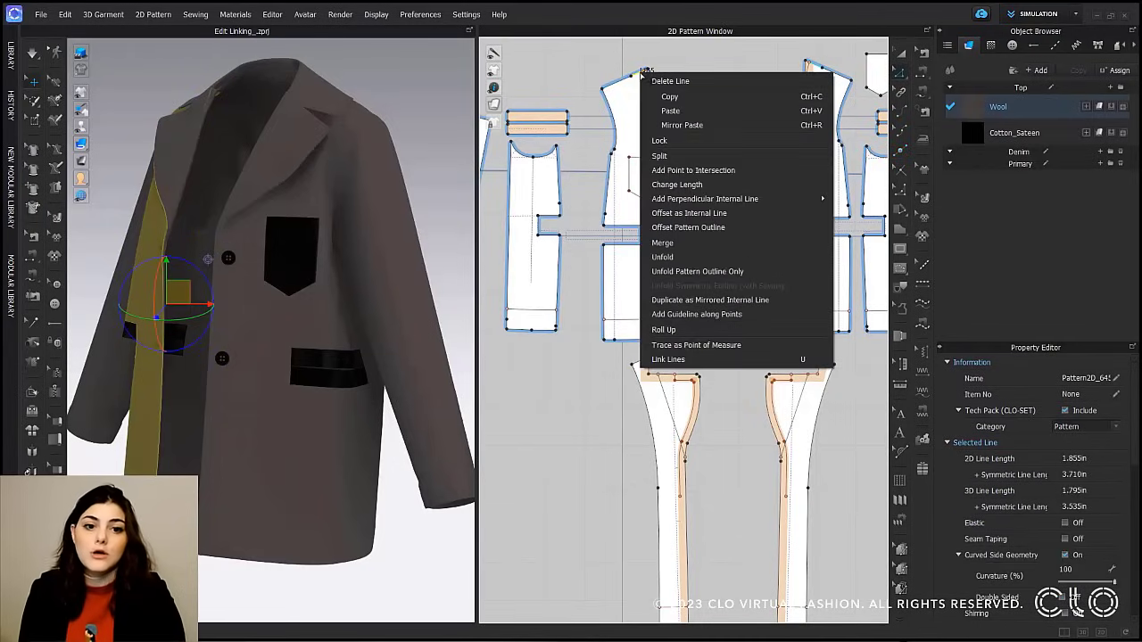
{"action": "left_click", "coordinate": [645, 364]}
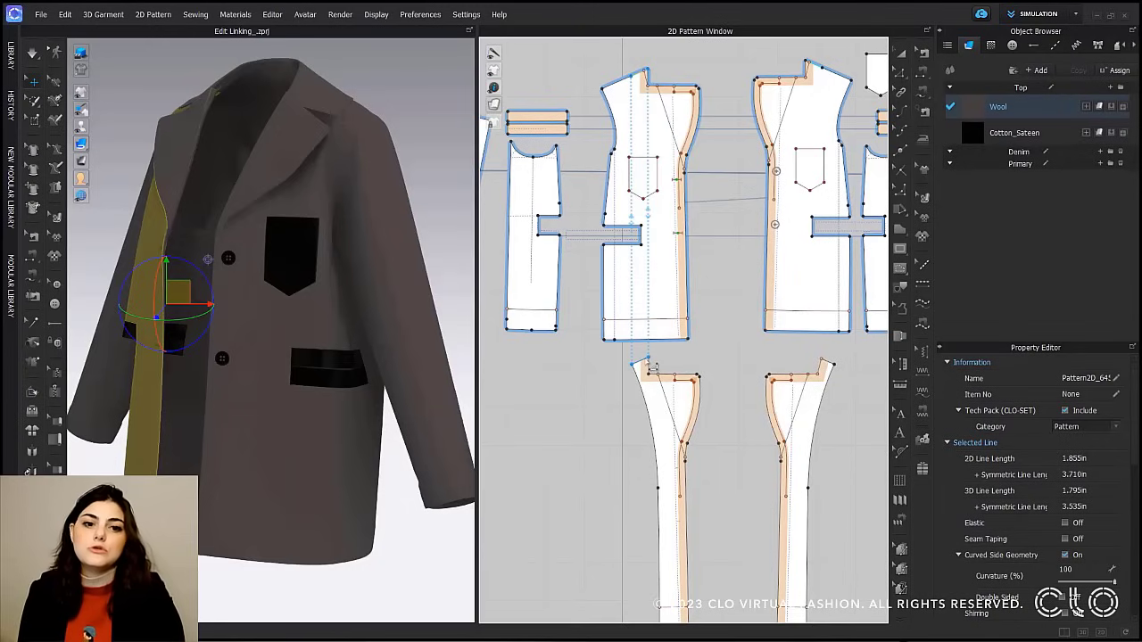
{"action": "left_click", "coordinate": [647, 360]}
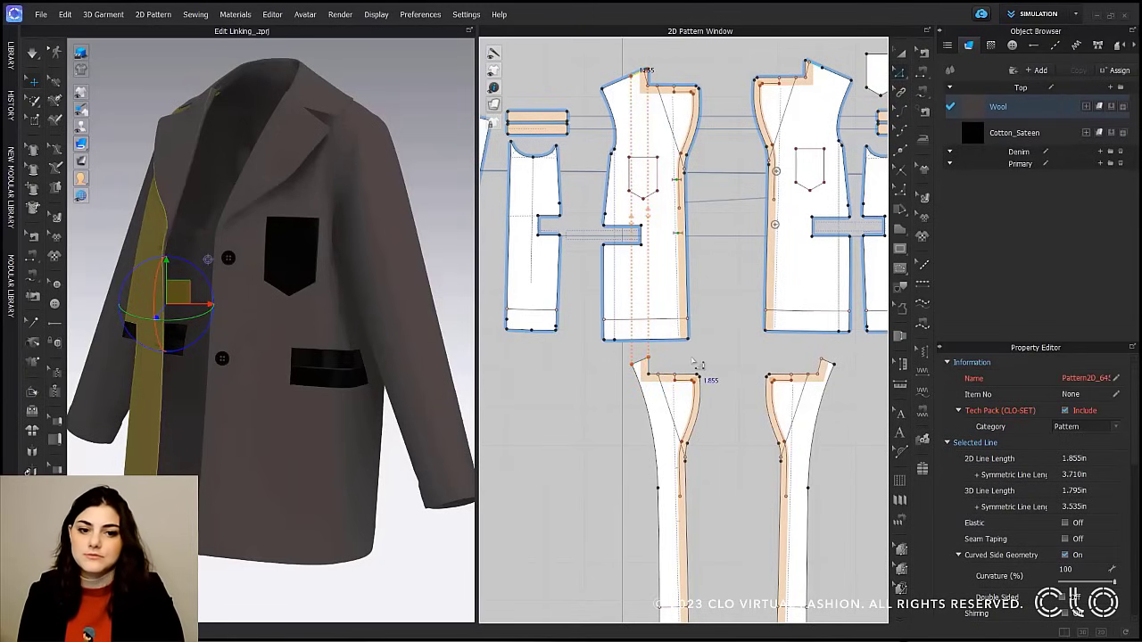
Link the short neck lines of the coat front and facing through their existing sewing.
{"action": "key", "text": "n"}
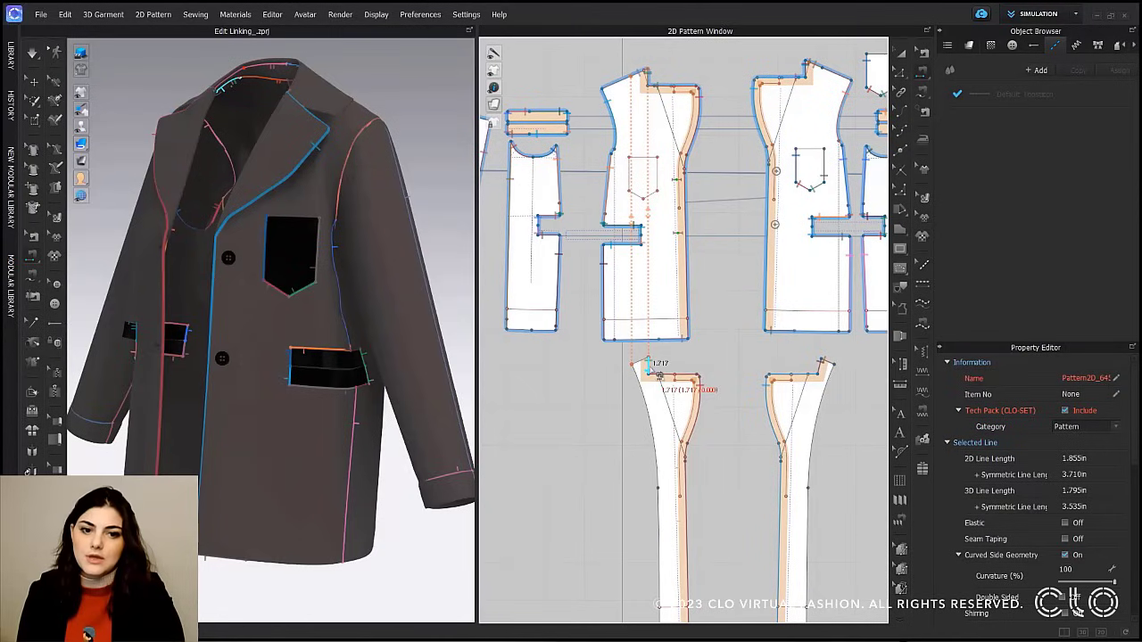
{"action": "key", "text": "b"}
{"action": "left_click", "coordinate": [658, 375]}
{"action": "right_click", "coordinate": [654, 369]}
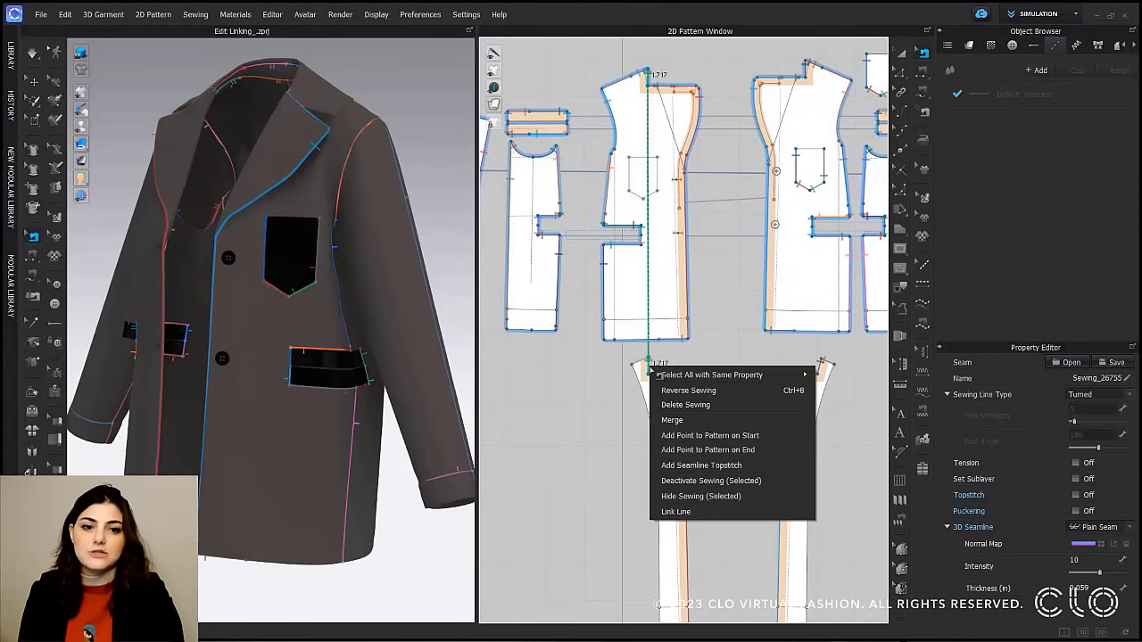
{"action": "left_click", "coordinate": [693, 513]}
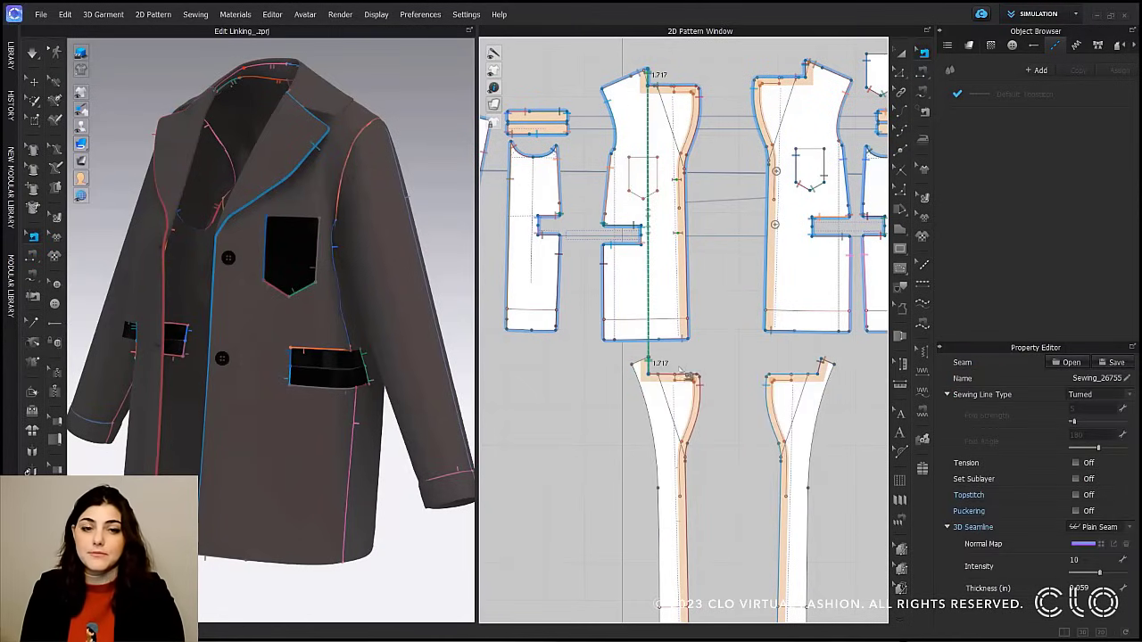
Move the facing's inner shoulder point slightly upward together with the linked coat front, and simulate.
{"action": "left_click", "coordinate": [656, 373]}
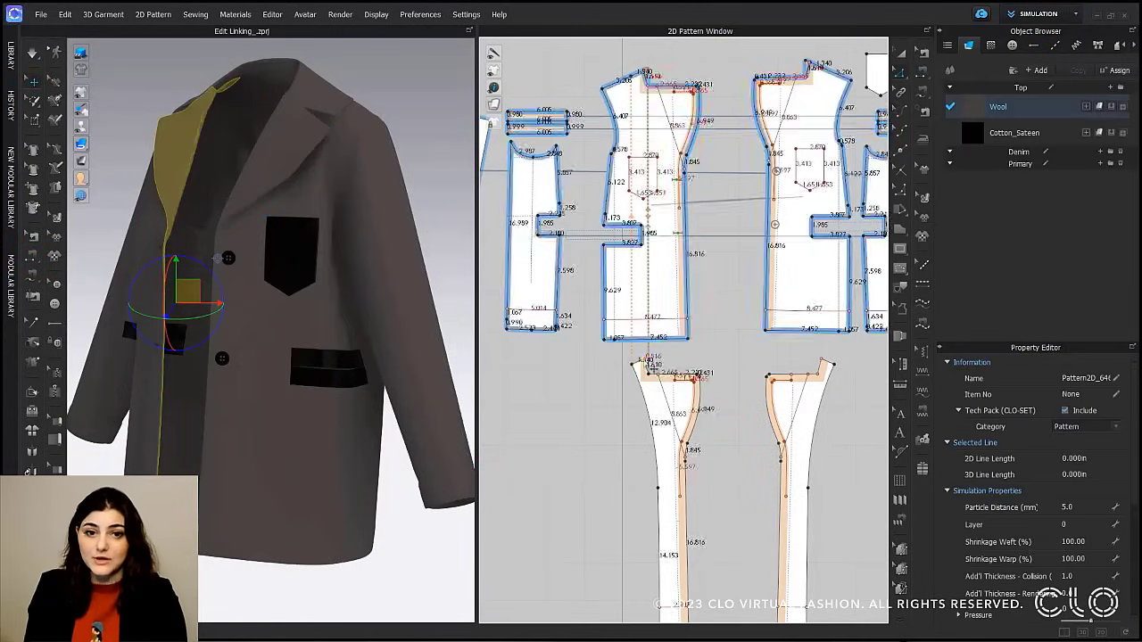
{"action": "left_click_drag", "start_coordinate": [650, 375], "coordinate": [650, 356]}
{"action": "left_click", "coordinate": [704, 363]}
{"action": "key", "text": "space"}
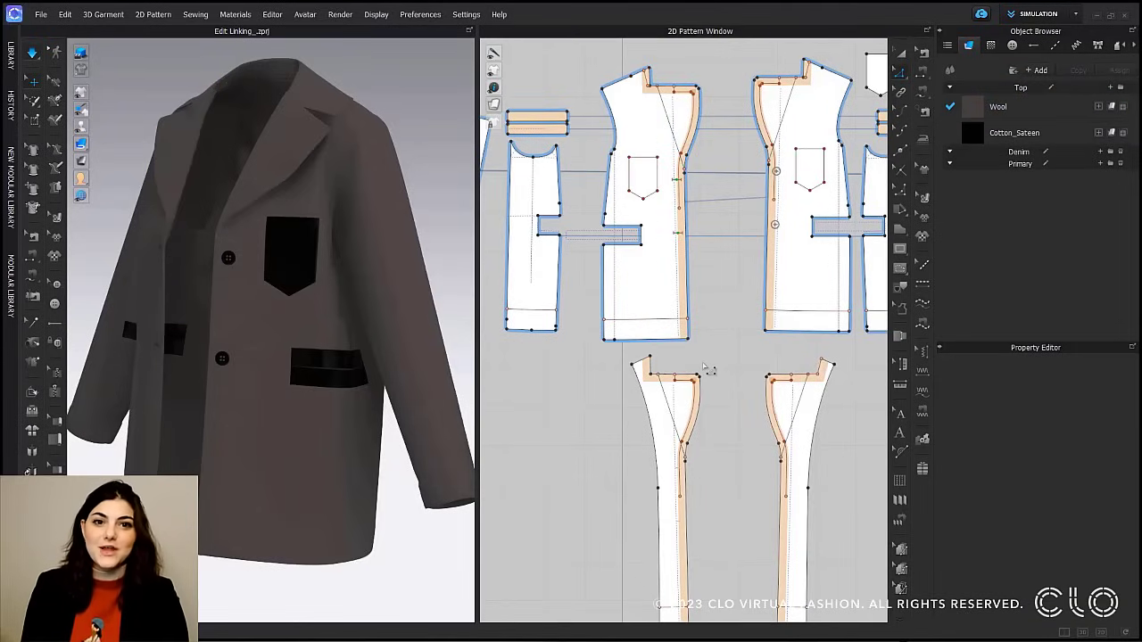
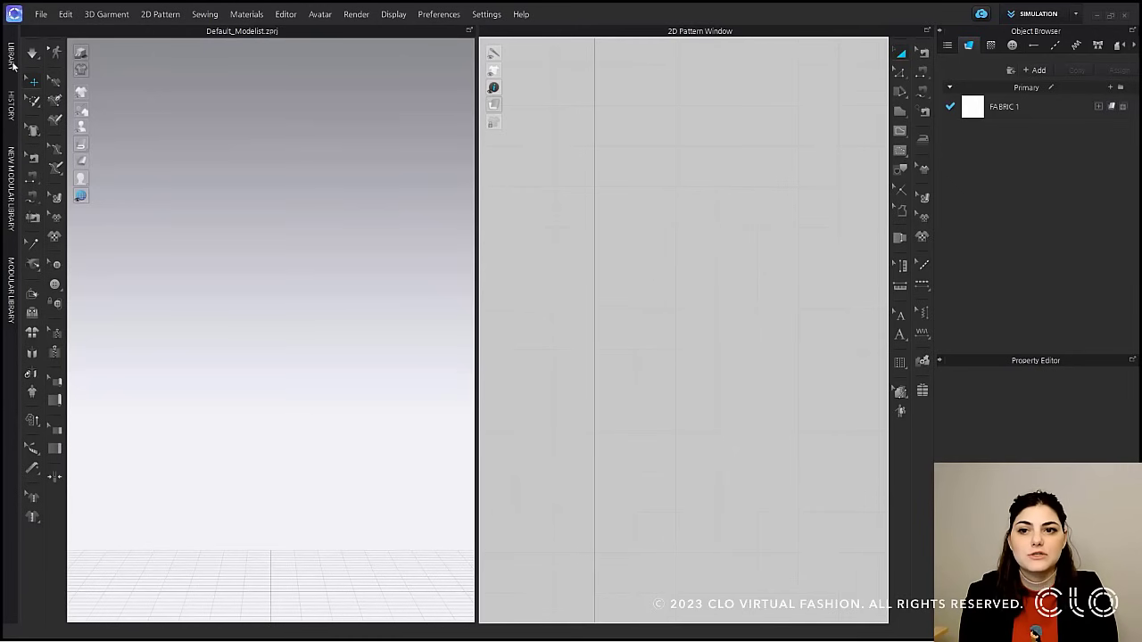
Open the CONNECT section of the library and show only the free items in the Trim category.
{"action": "left_click", "coordinate": [12, 59]}
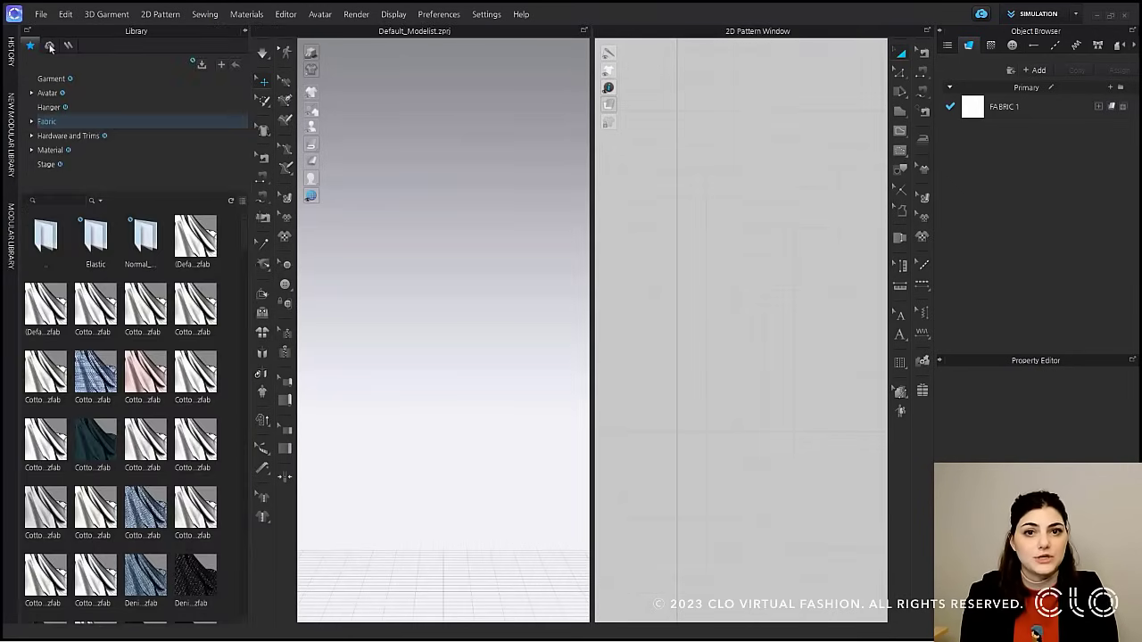
{"action": "left_click", "coordinate": [50, 46]}
{"action": "left_click", "coordinate": [69, 47]}
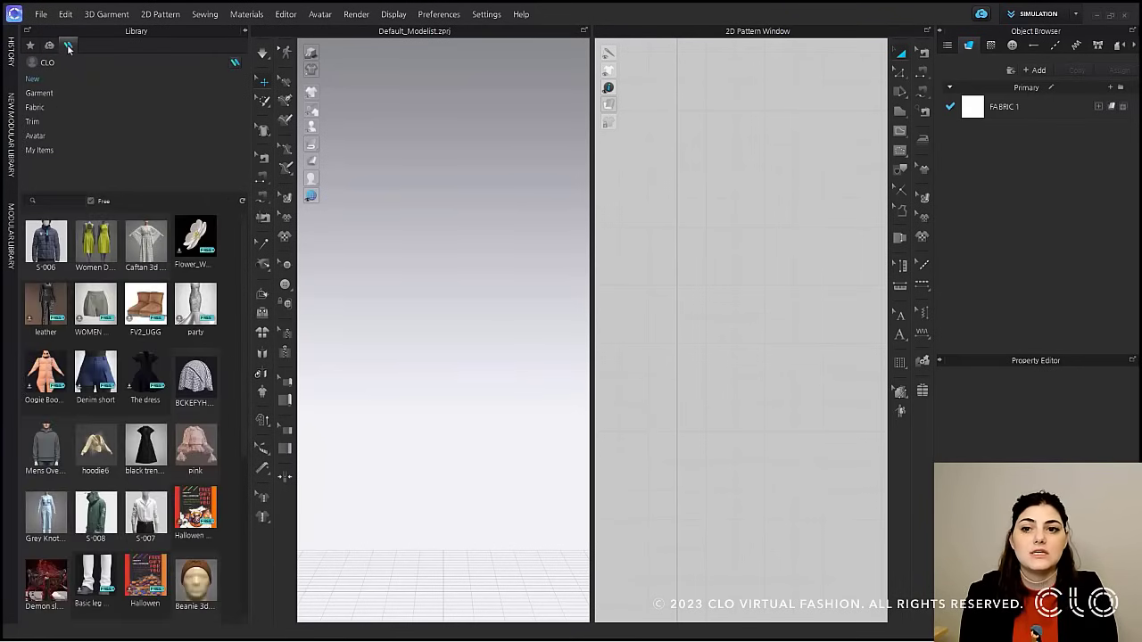
{"action": "left_click", "coordinate": [55, 121]}
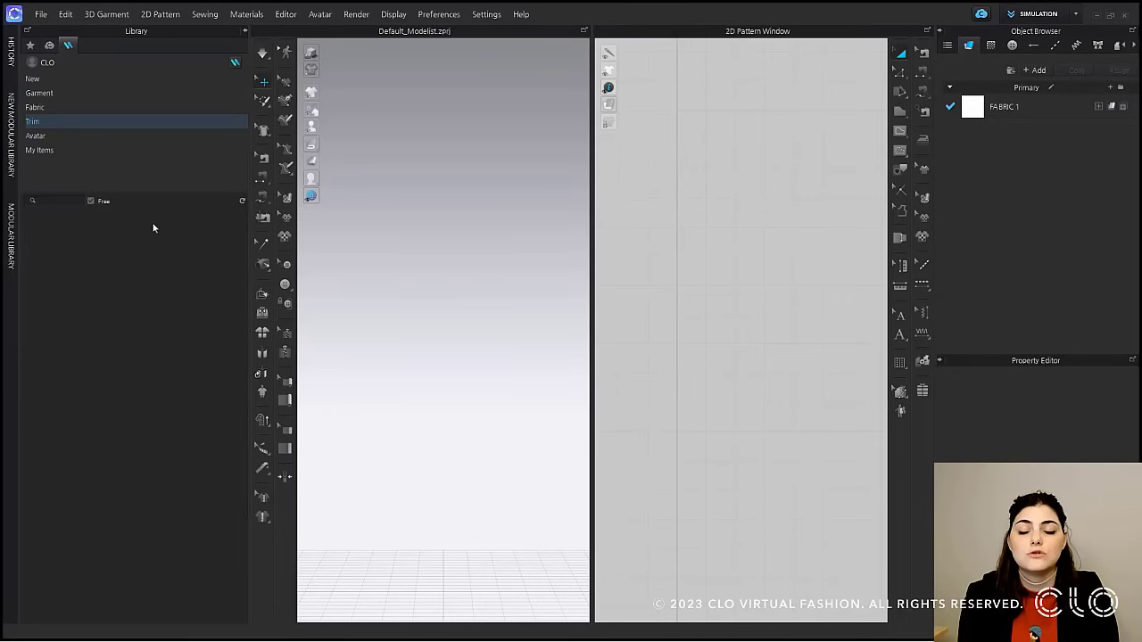
{"action": "left_click", "coordinate": [90, 201]}
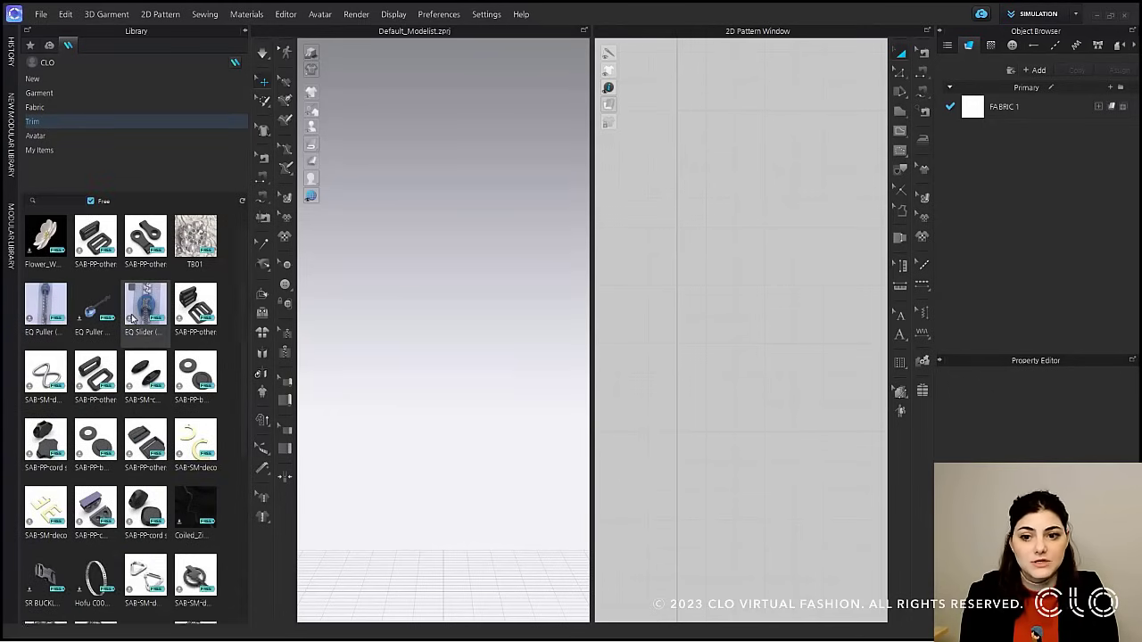
Browse and preview the zipper trims, download the Hofu P001 Puller With Logo, and preview it.
{"action": "scroll", "coordinate": [145, 308], "scroll_direction": "down", "scroll_amount": 3}
{"action": "scroll", "coordinate": [153, 385], "scroll_direction": "down", "scroll_amount": 1}
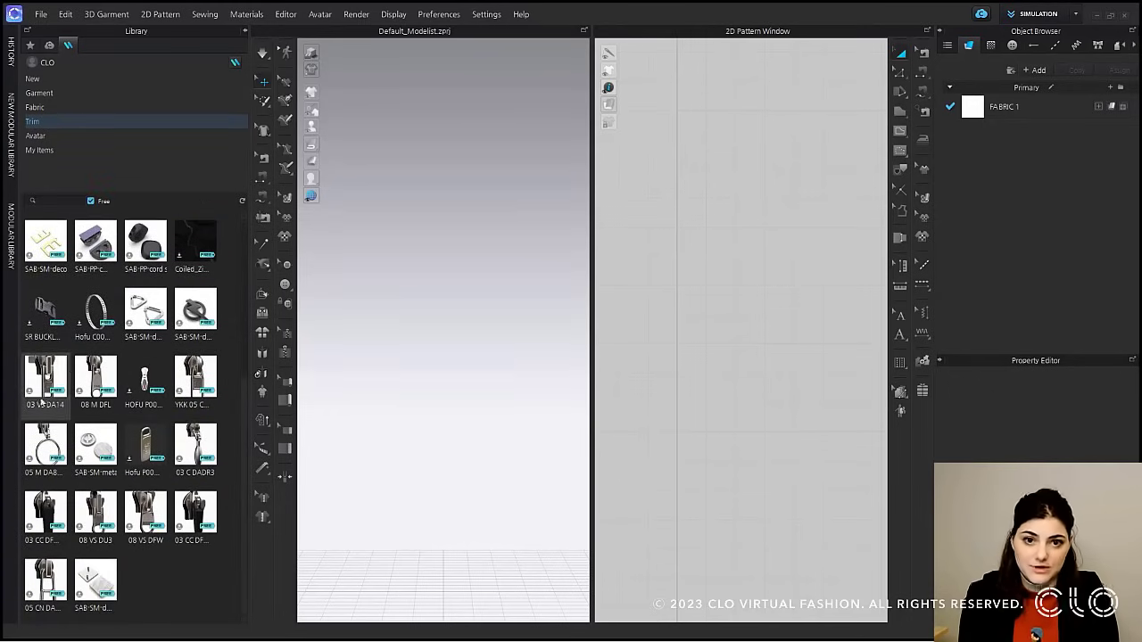
{"action": "mouse_move", "coordinate": [186, 399]}
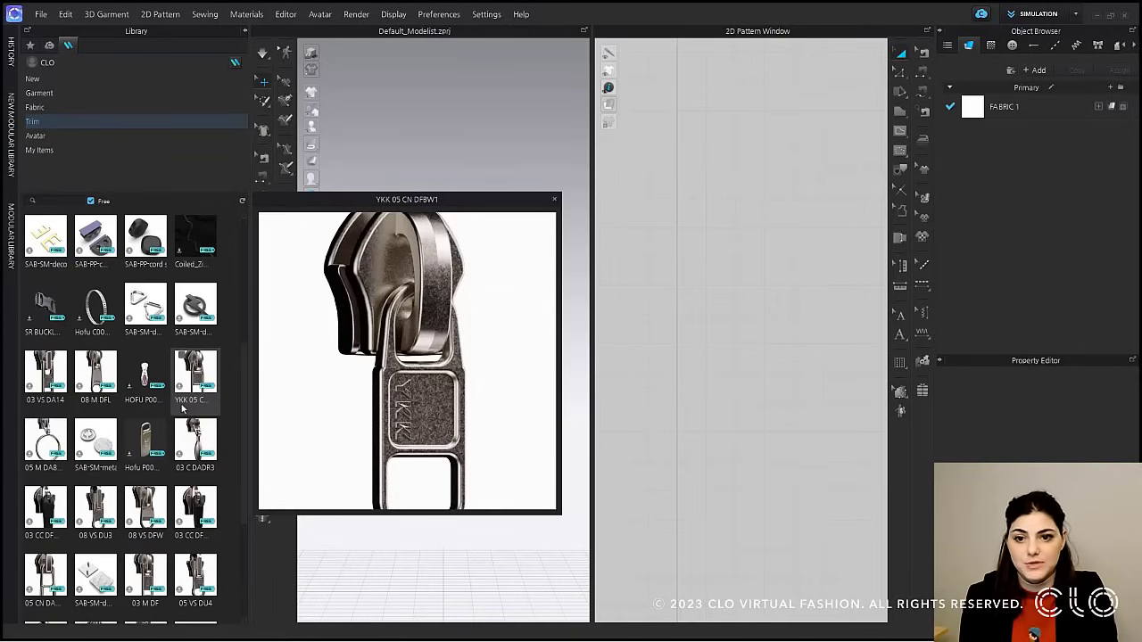
{"action": "left_click", "coordinate": [134, 427]}
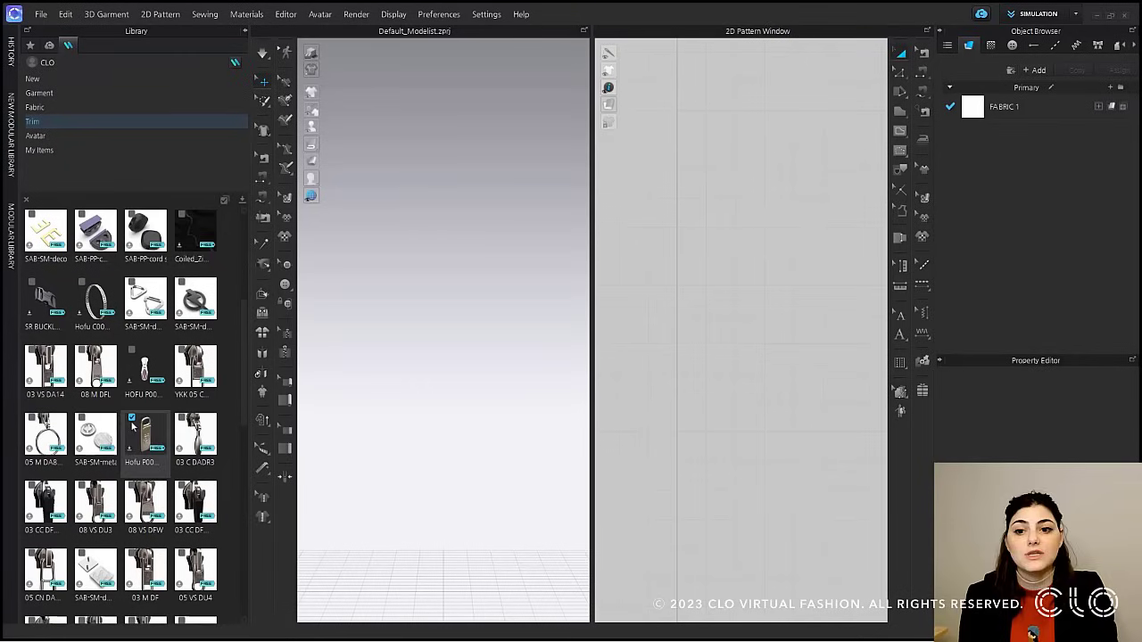
{"action": "scroll", "coordinate": [243, 201], "scroll_direction": "up", "scroll_amount": 1}
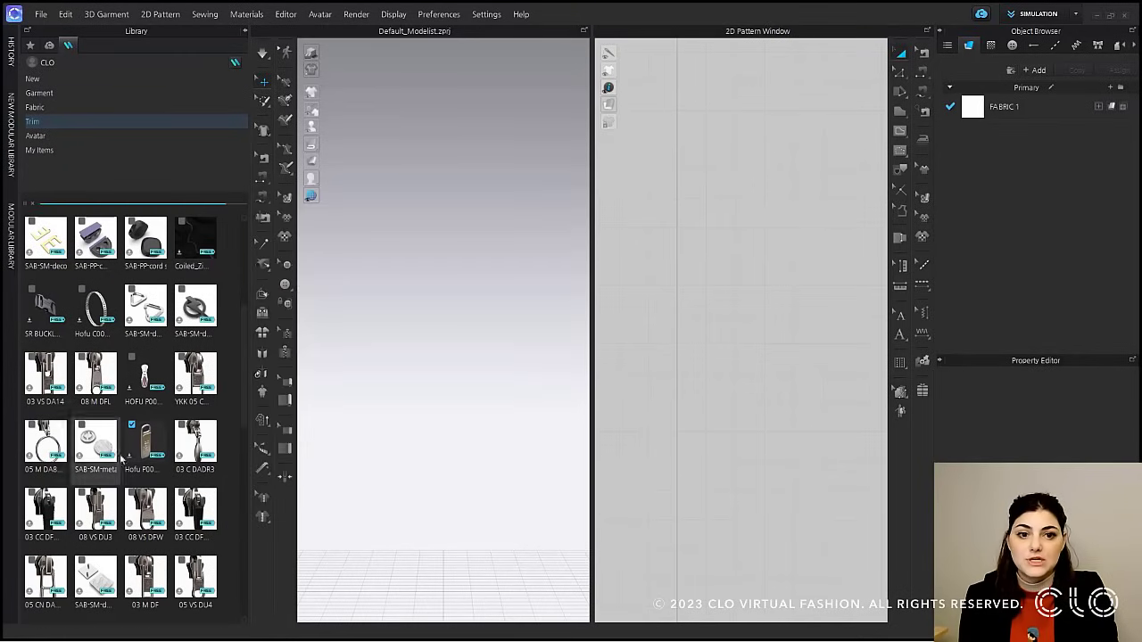
{"action": "mouse_move", "coordinate": [153, 437]}
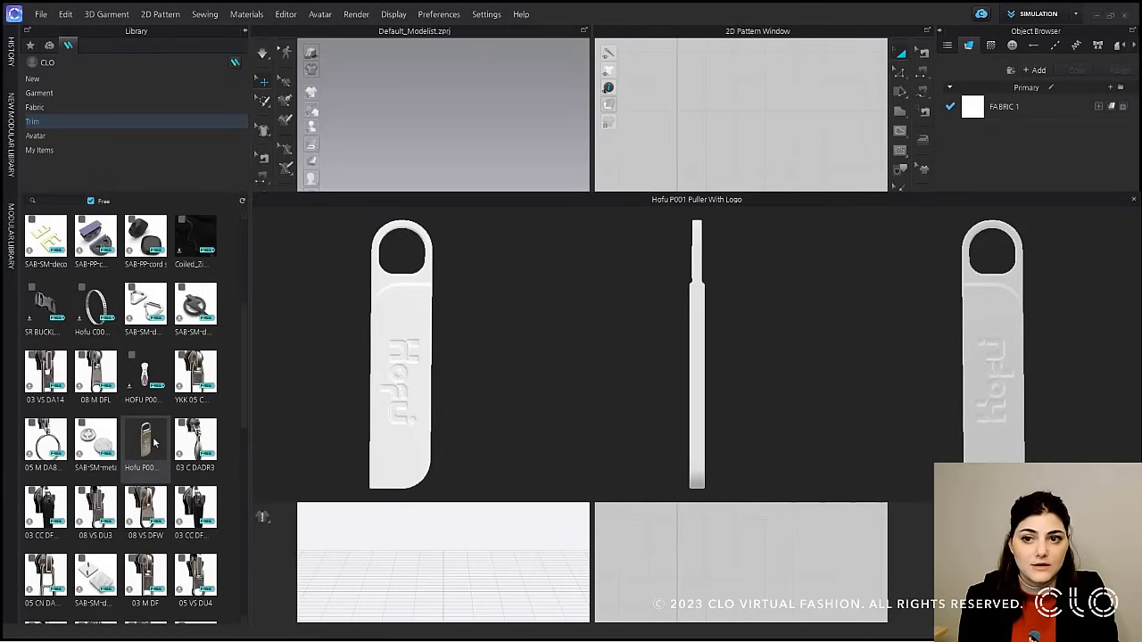
Switch the library to CLO-SET and go through All Contents, Favorite Workrooms and Favorite Contents, returning to All Contents.
{"action": "left_click", "coordinate": [50, 45]}
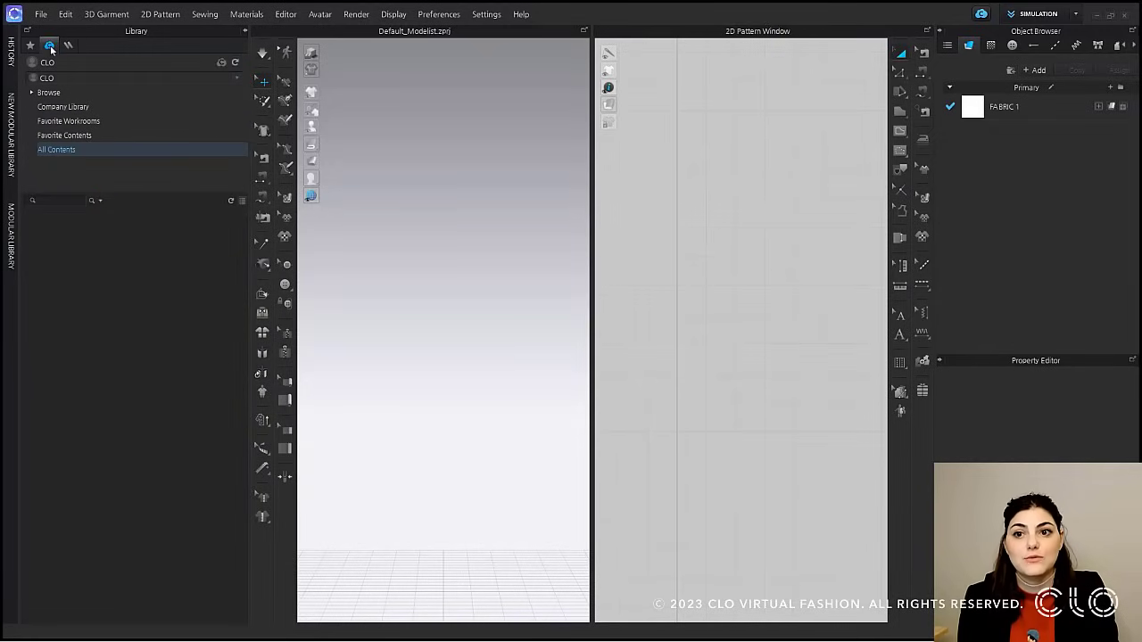
{"action": "left_click", "coordinate": [85, 153]}
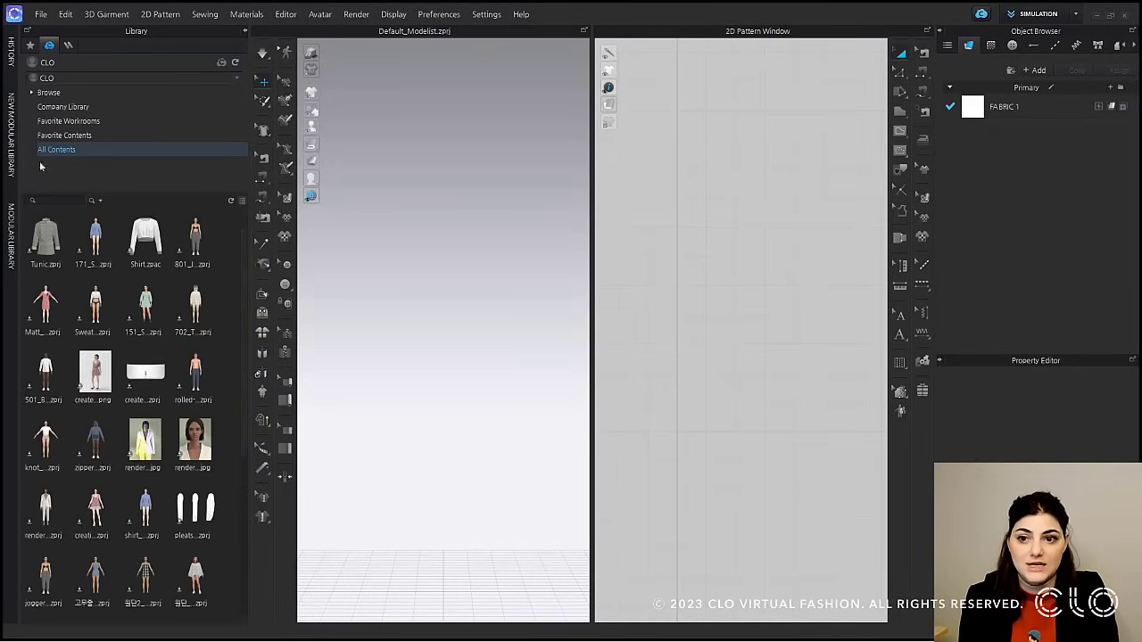
{"action": "left_click", "coordinate": [91, 122]}
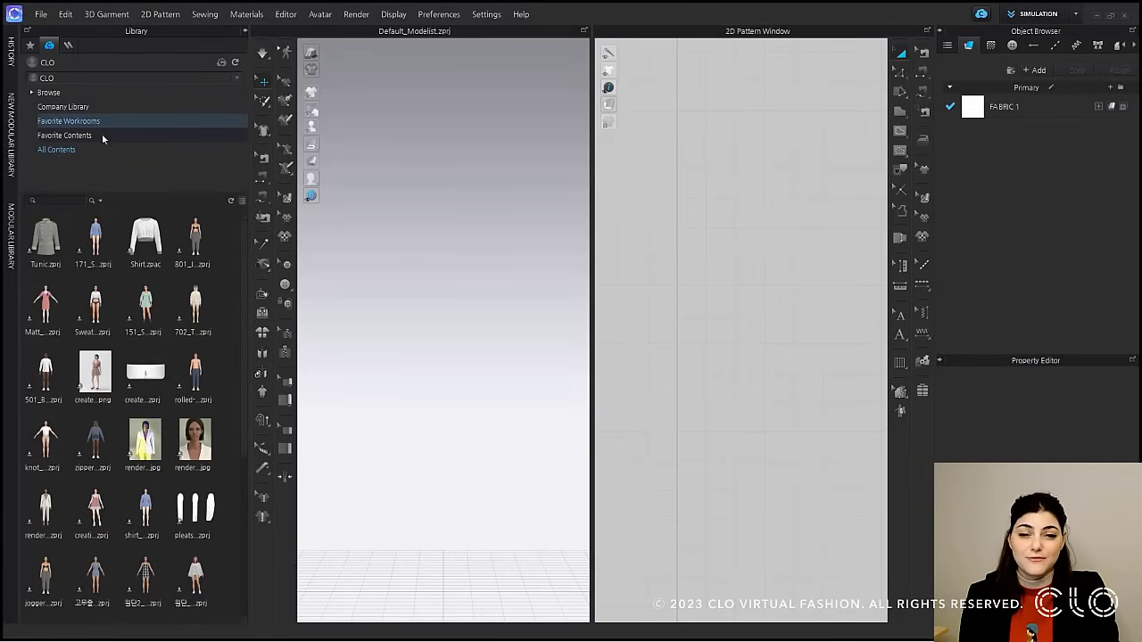
{"action": "left_click", "coordinate": [103, 136]}
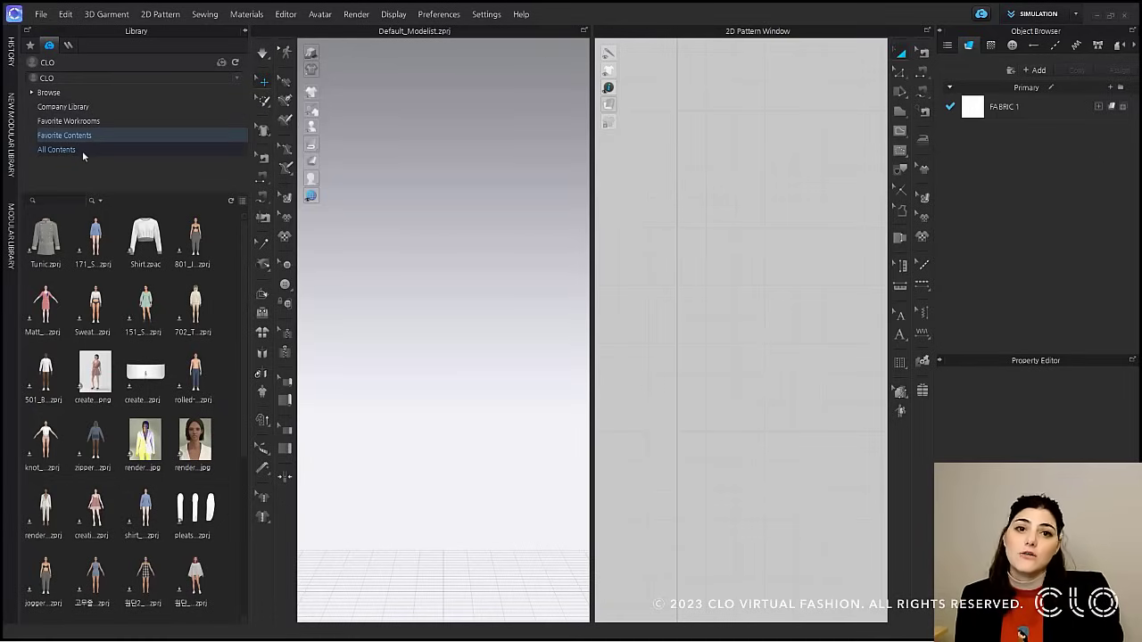
{"action": "left_click", "coordinate": [82, 152]}
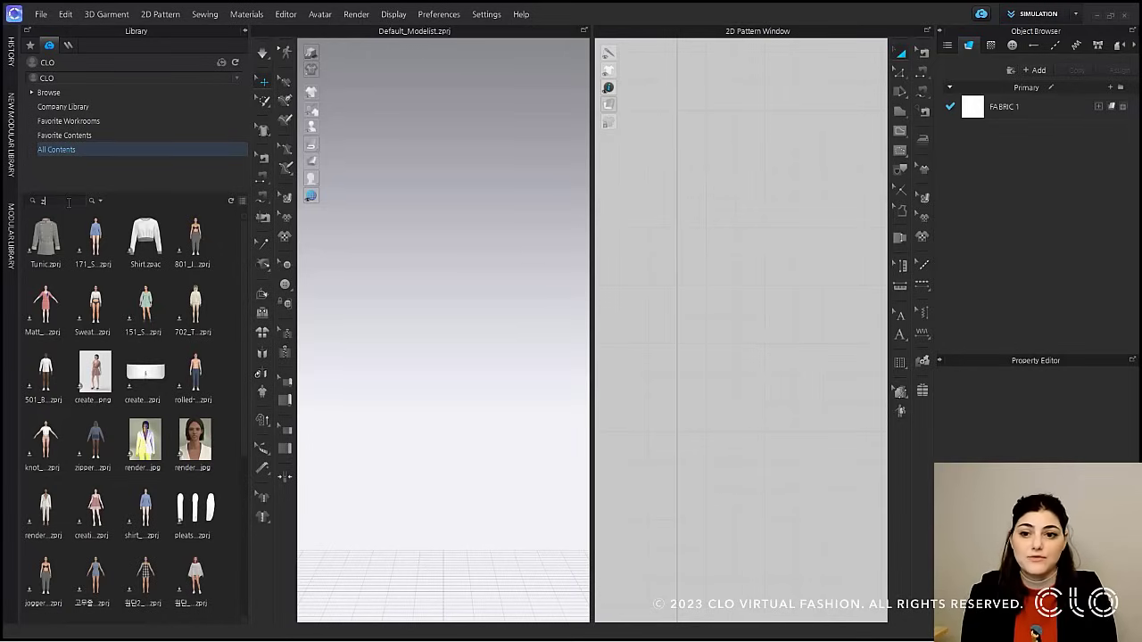
Search all library contents for "zipper" and for "15654654".
{"action": "type", "text": "ipper"}
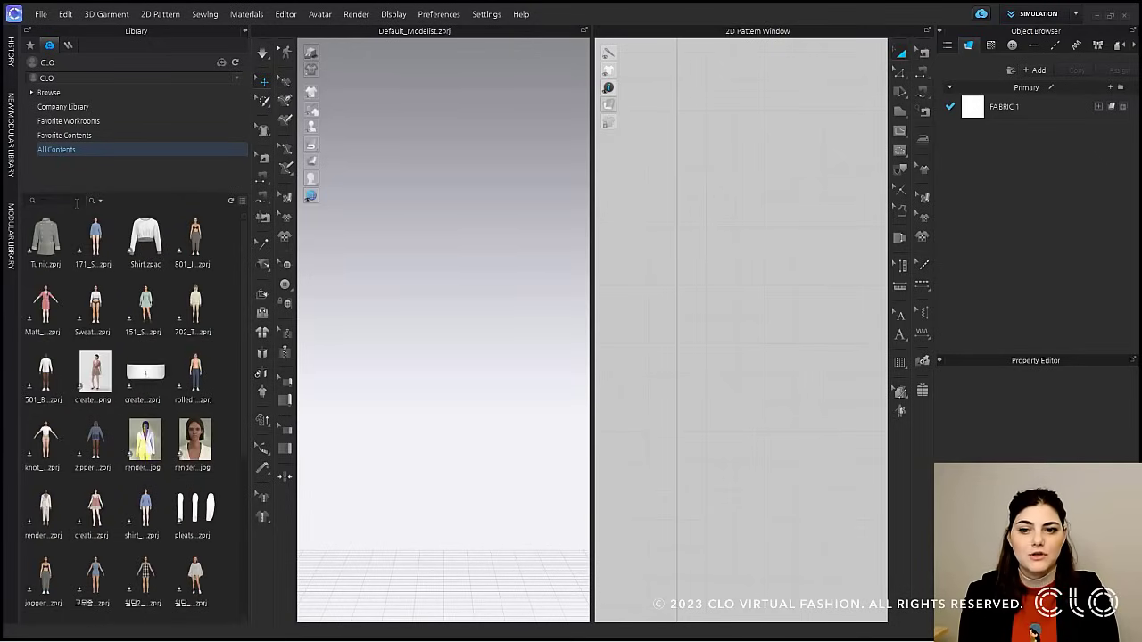
{"action": "type", "text": "15654654"}
{"action": "key", "text": "Return"}
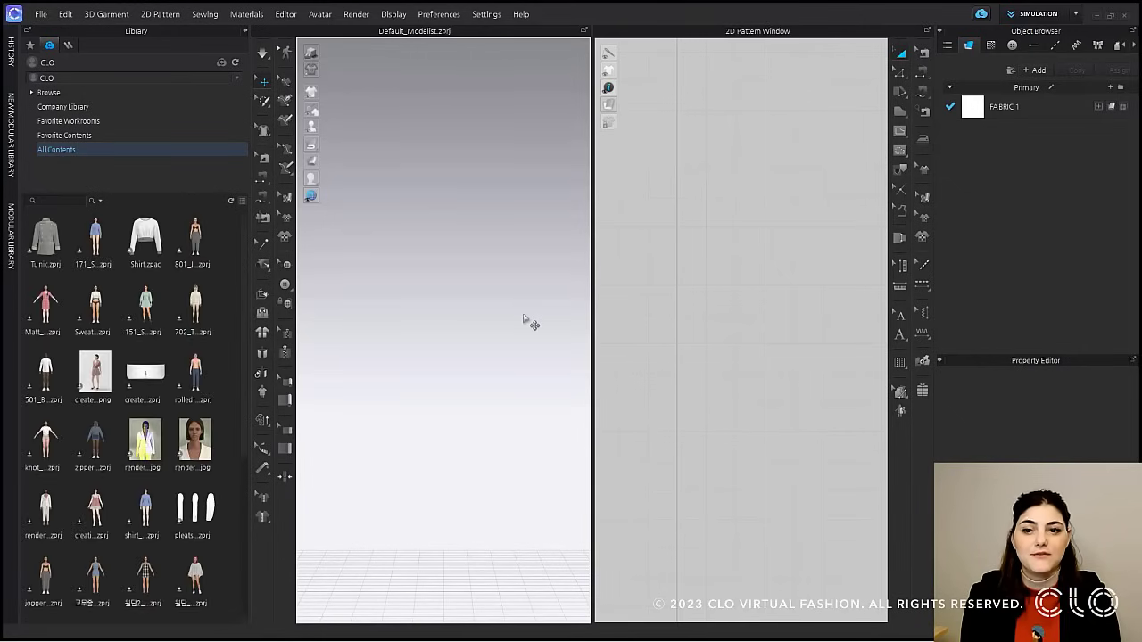
Add the free SAB-PP-other buckle from the CONNECT library's Trim category onto the rectangular pattern in 3D and select it.
{"action": "left_click", "coordinate": [69, 46]}
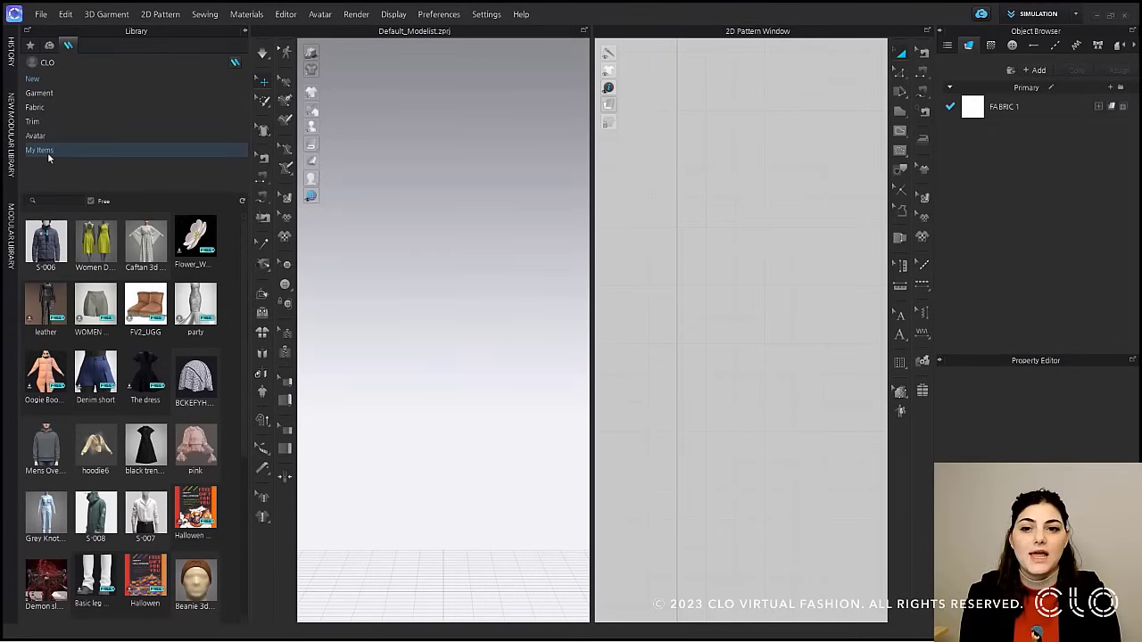
{"action": "left_click", "coordinate": [60, 120]}
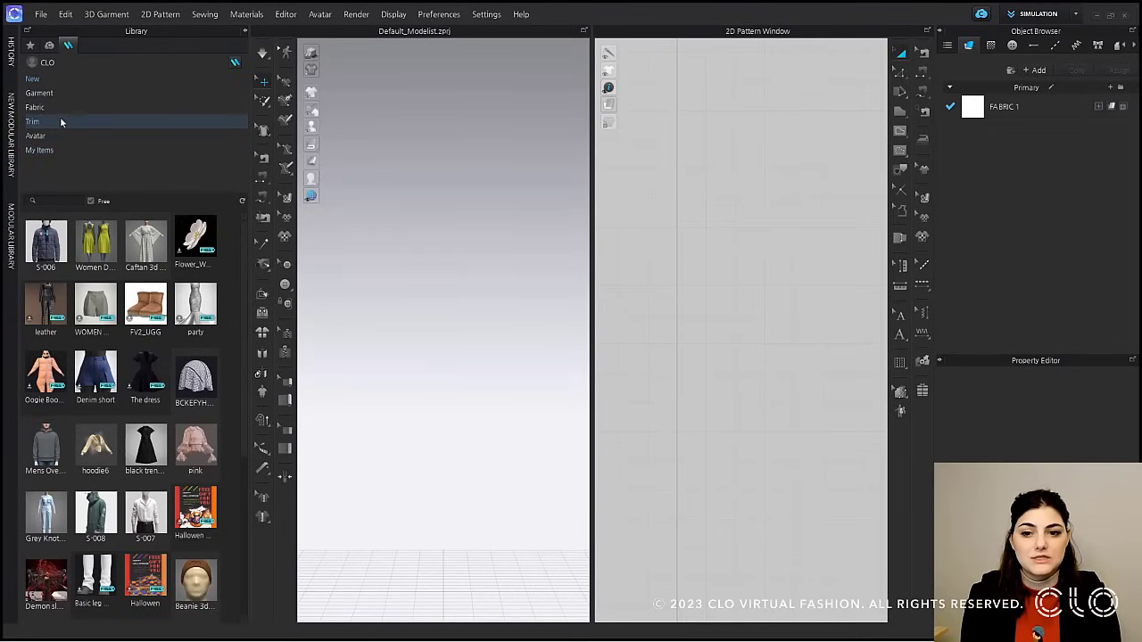
{"action": "mouse_move", "coordinate": [188, 366]}
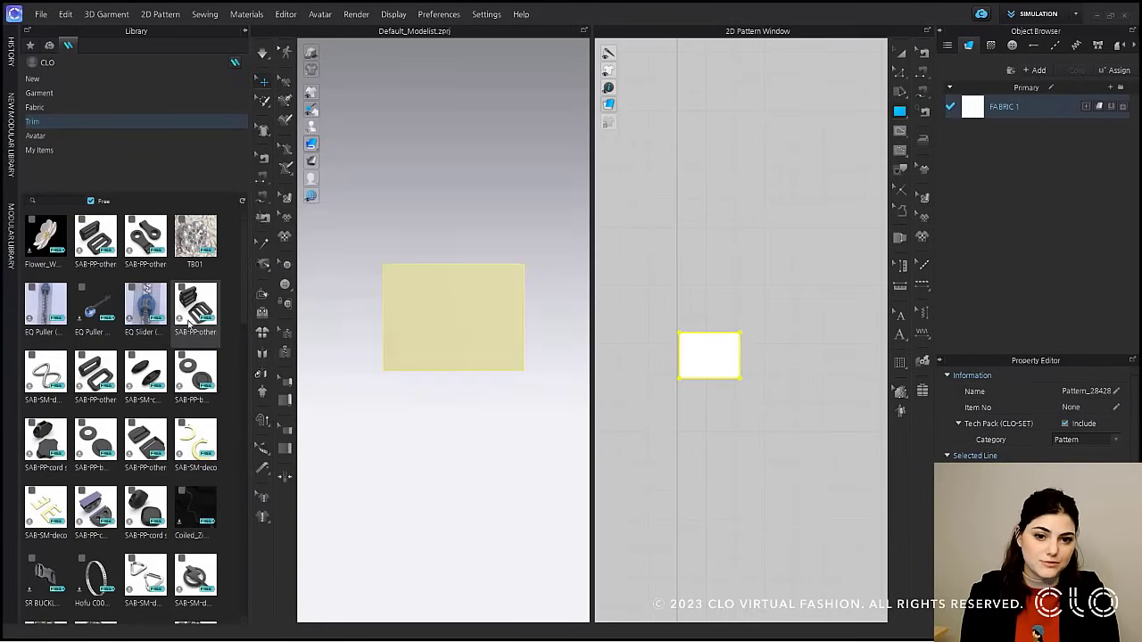
{"action": "mouse_move", "coordinate": [189, 323]}
{"action": "left_click_drag", "start_coordinate": [189, 318], "coordinate": [363, 301]}
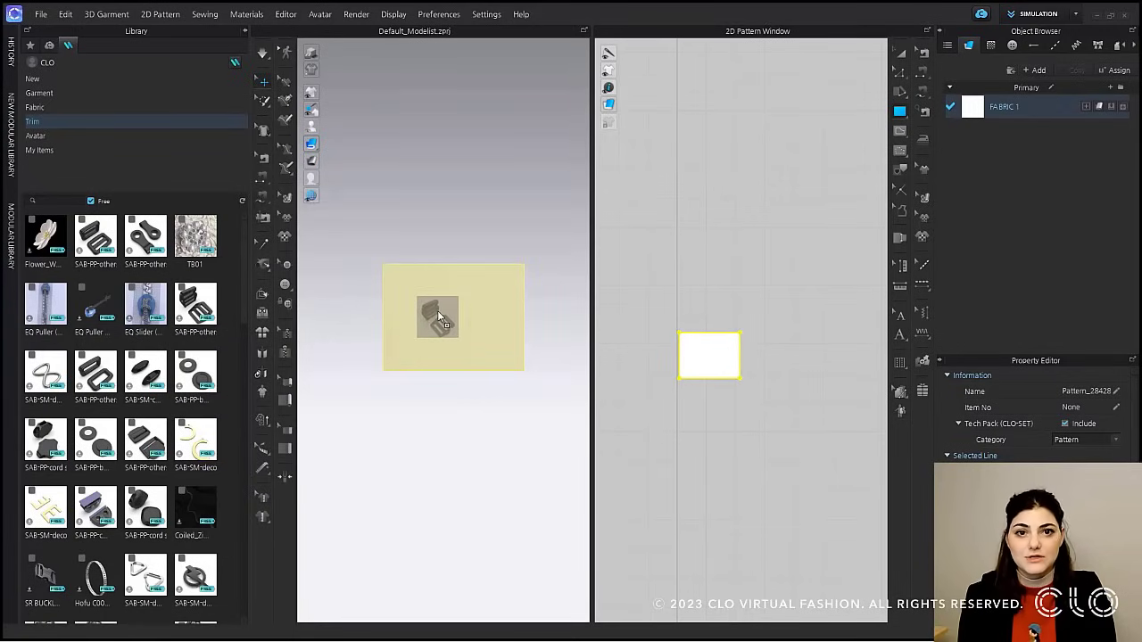
{"action": "left_click_drag", "start_coordinate": [437, 311], "coordinate": [438, 311]}
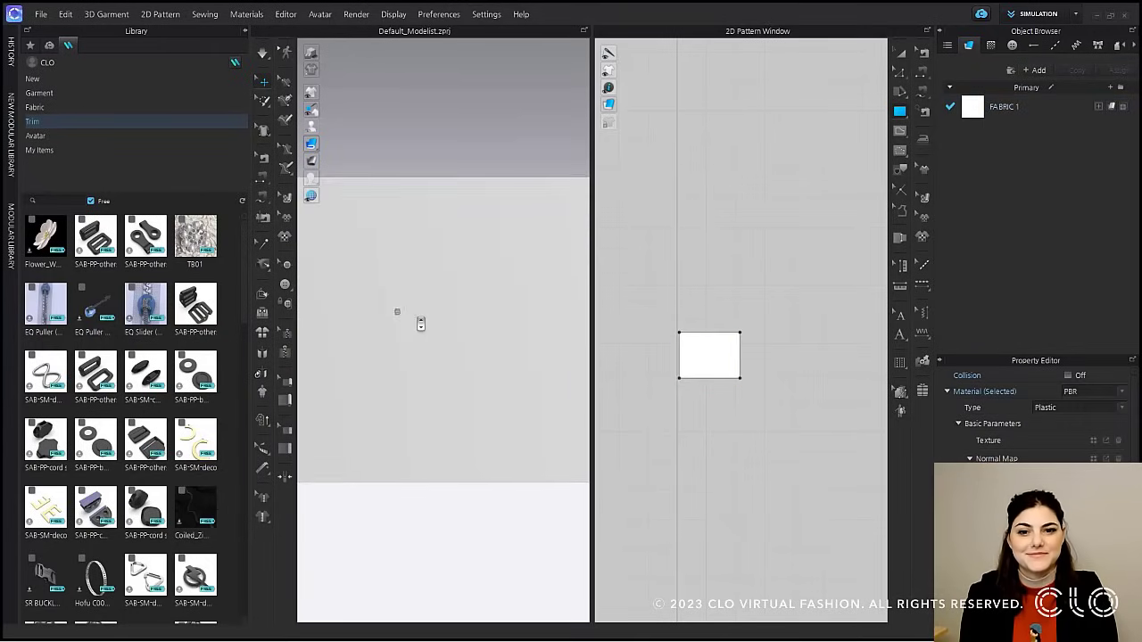
{"action": "scroll", "coordinate": [421, 324], "scroll_direction": "up", "scroll_amount": 5}
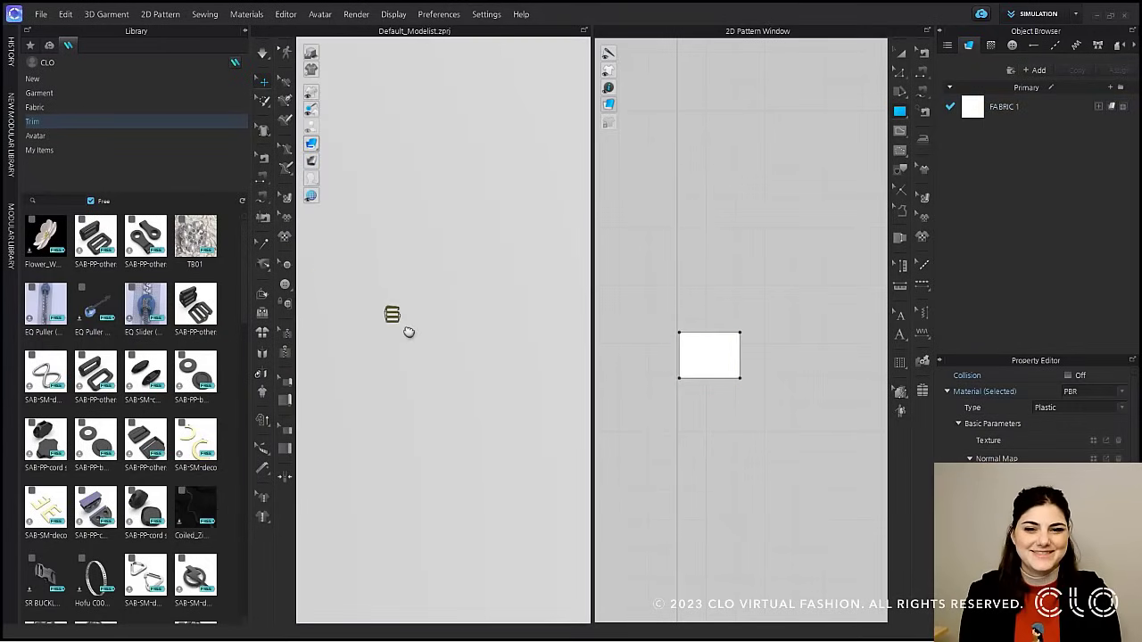
{"action": "left_click", "coordinate": [392, 315]}
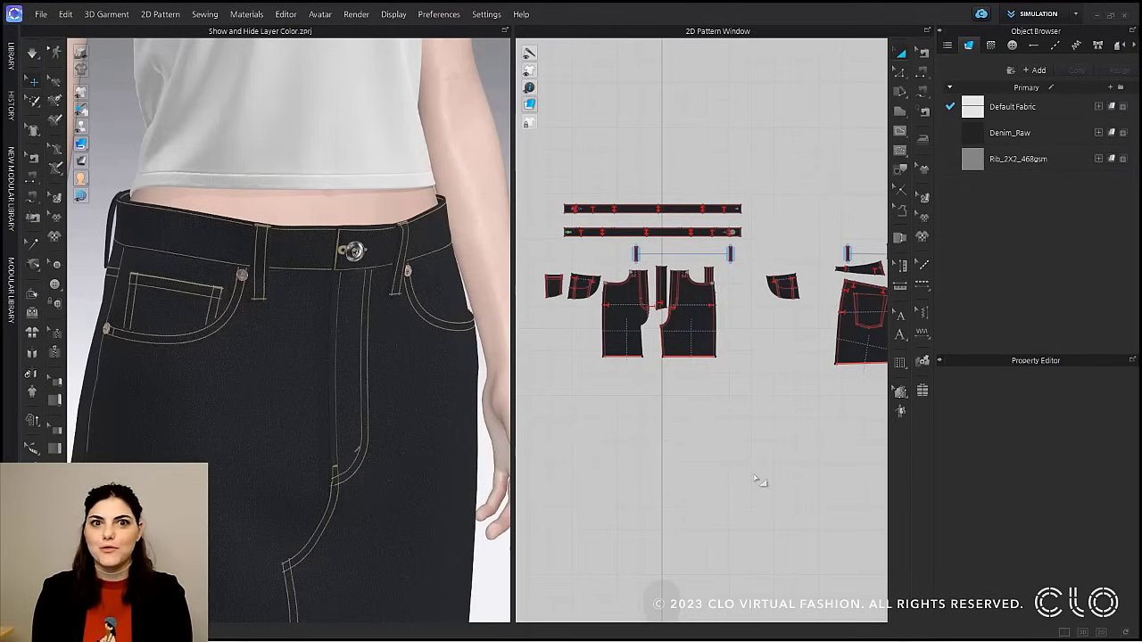
Set the simulation layer of the denim skirt's front belt loops to 1 and deselect them.
{"action": "left_click", "coordinate": [268, 276]}
{"action": "left_click", "coordinate": [400, 258], "text": "shift"}
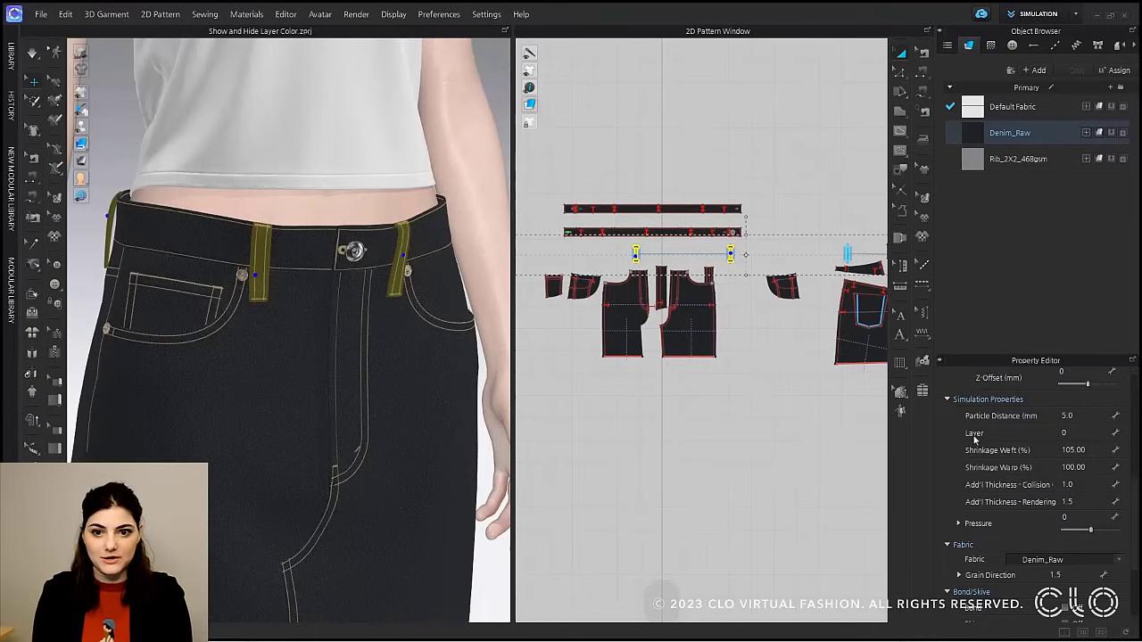
{"action": "left_click", "coordinate": [1062, 434]}
{"action": "type", "text": "1"}
{"action": "key", "text": "Return"}
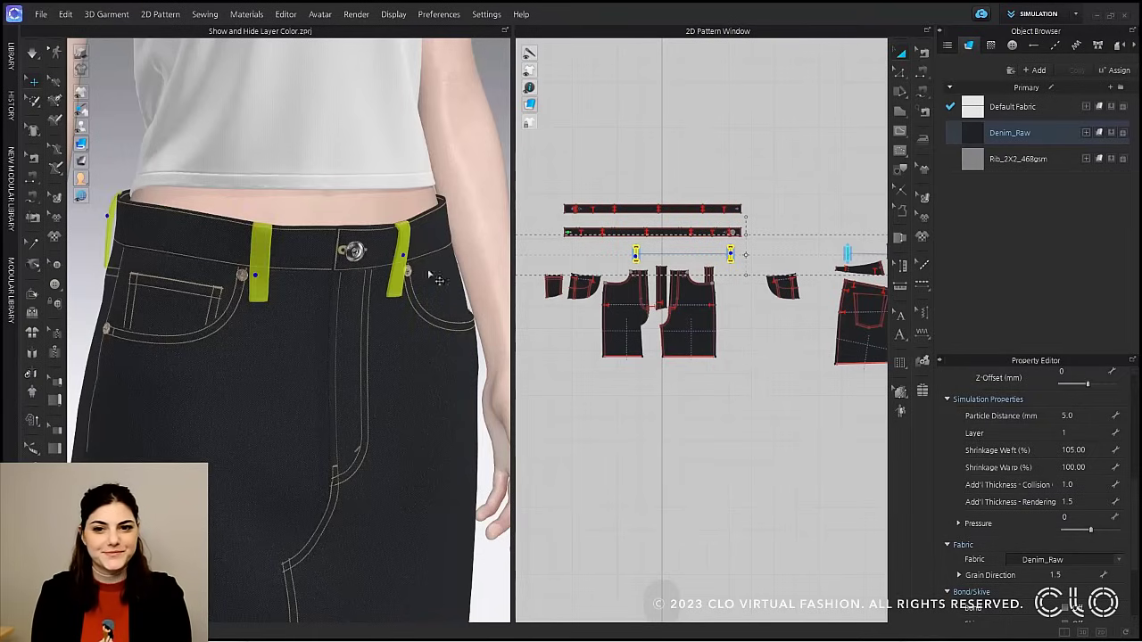
{"action": "left_click", "coordinate": [603, 534]}
Hide the layer color on the skirt in the 3D view.
{"action": "scroll", "coordinate": [273, 277], "scroll_direction": "up", "scroll_amount": 2}
{"action": "scroll", "coordinate": [273, 277], "scroll_direction": "down", "scroll_amount": 3}
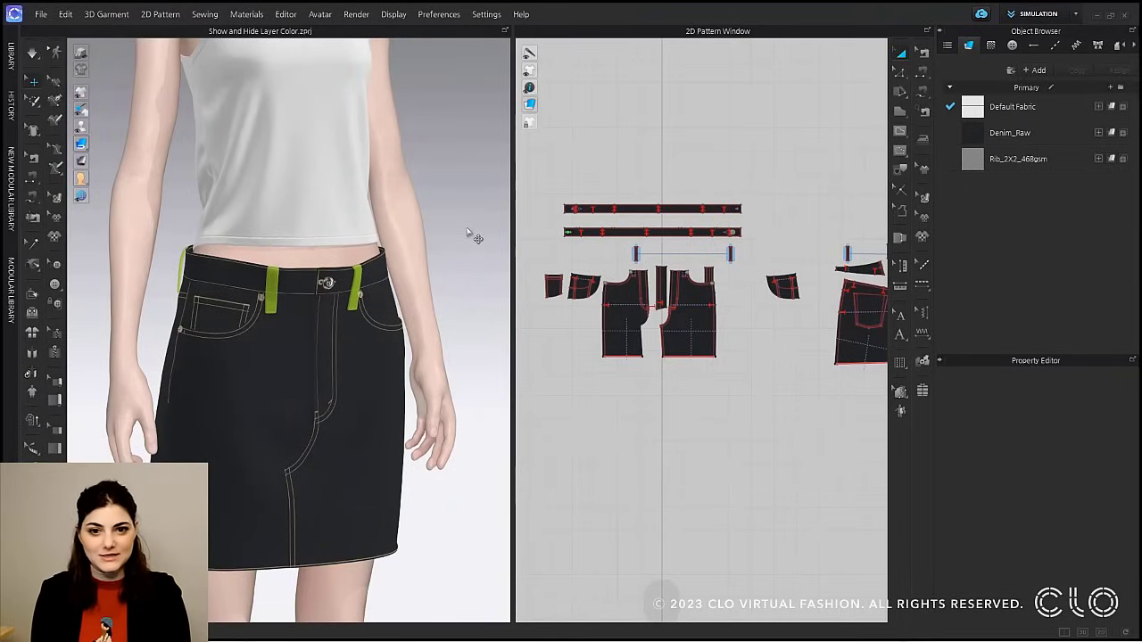
{"action": "right_click", "coordinate": [468, 231]}
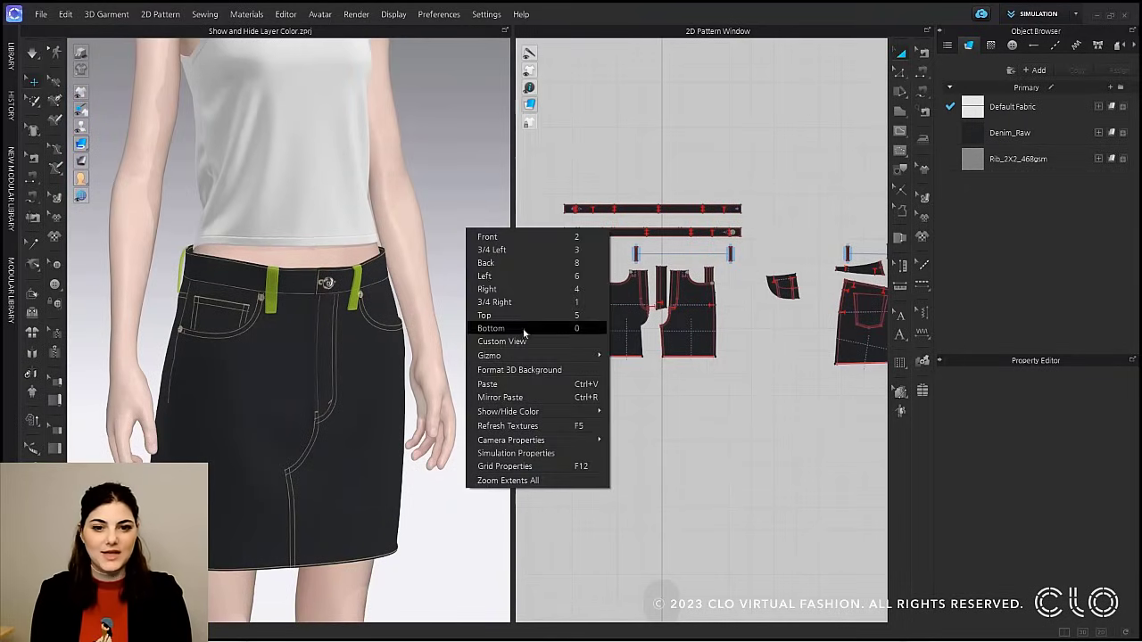
{"action": "mouse_move", "coordinate": [540, 411]}
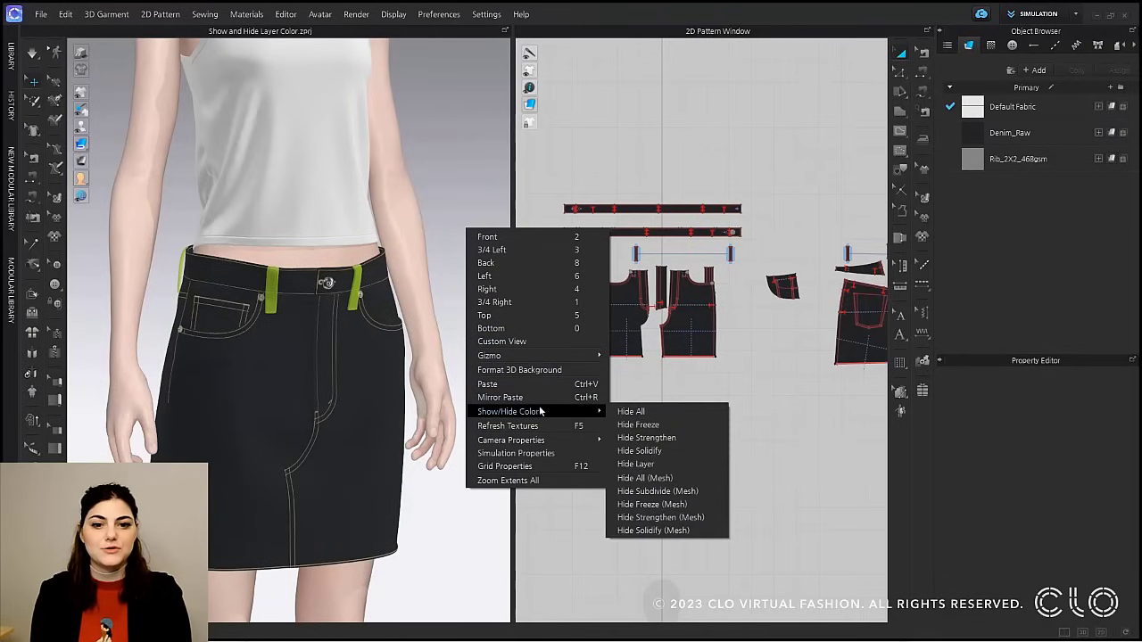
{"action": "left_click", "coordinate": [696, 464]}
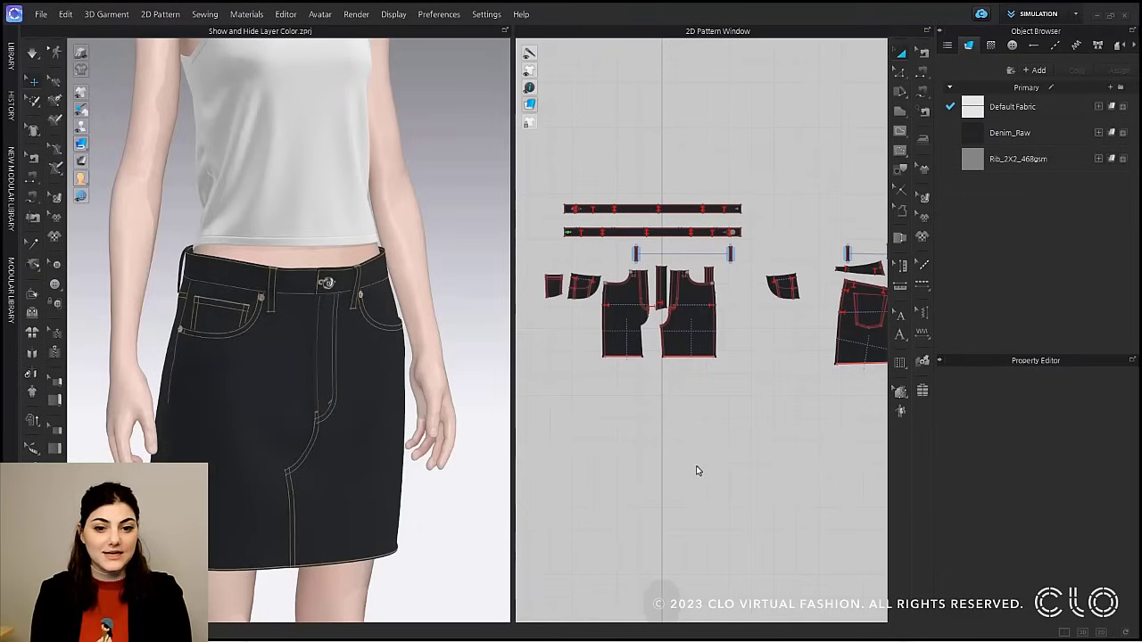
Show the layer color on the skirt's belt loops again.
{"action": "right_click", "coordinate": [431, 250]}
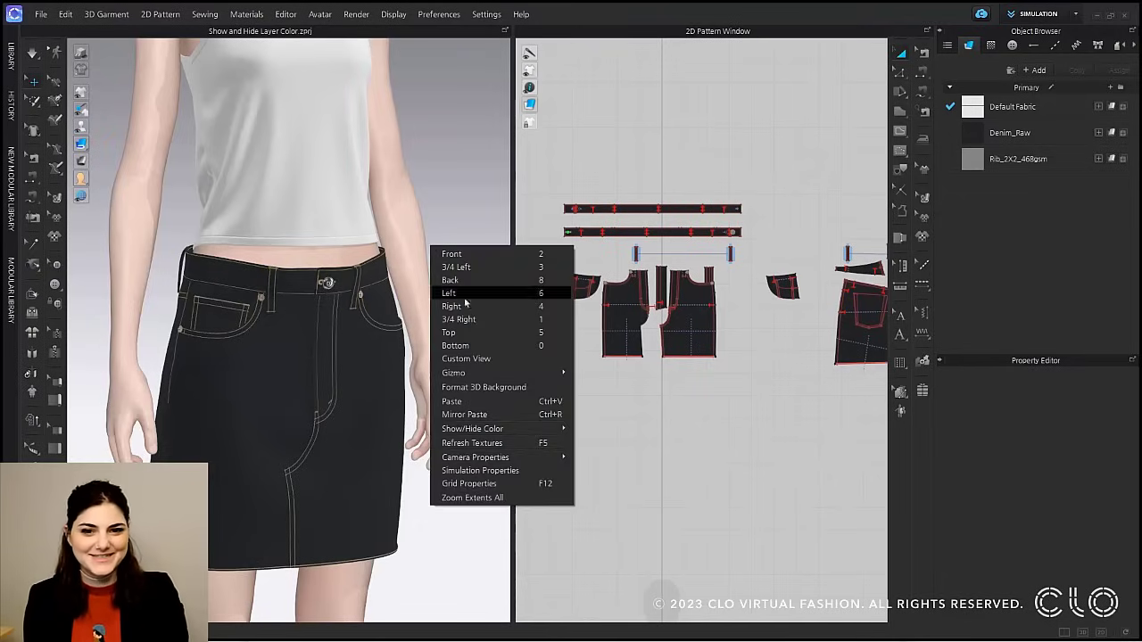
{"action": "mouse_move", "coordinate": [501, 429]}
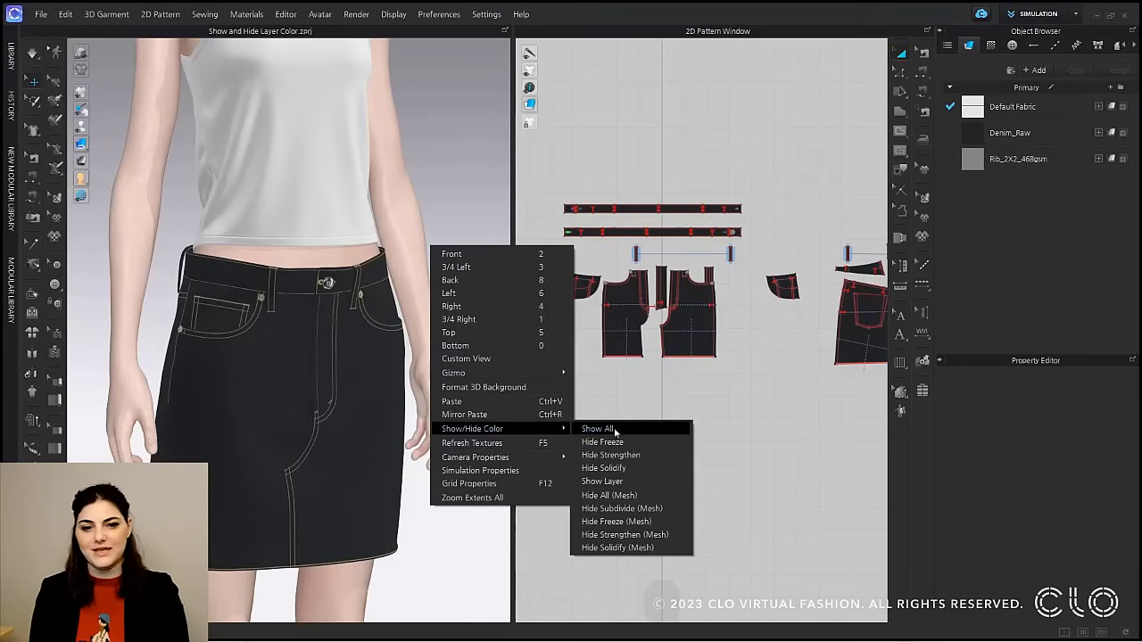
{"action": "left_click", "coordinate": [654, 479]}
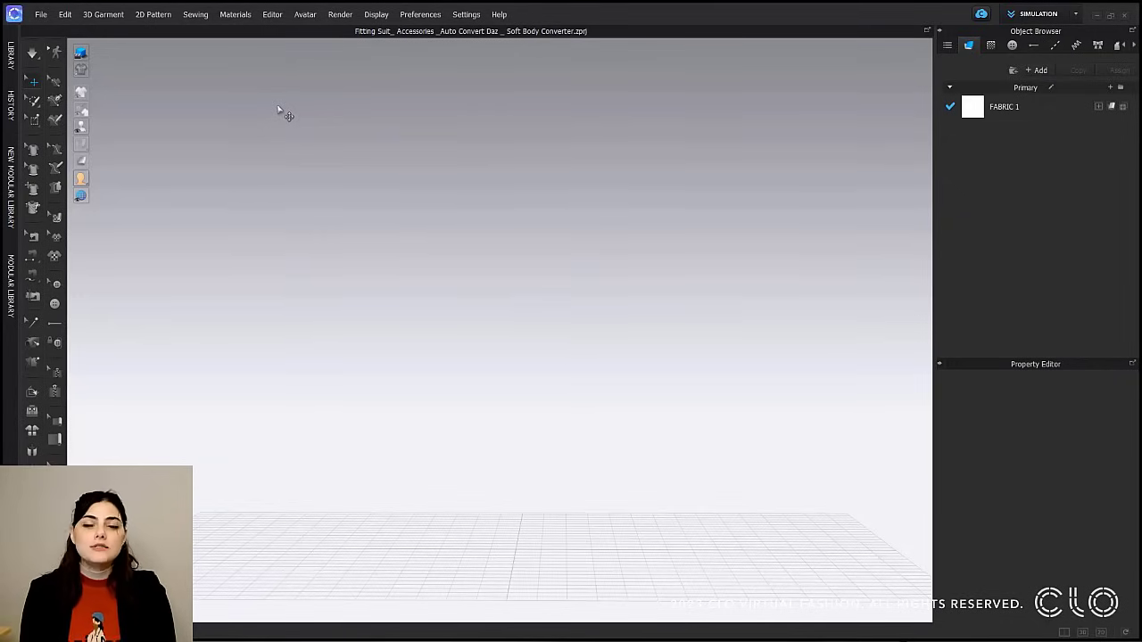
Import the zipped web_8.1_F.fbm OBJ as an avatar with Auto Scale, Auto Add Arrangement Points and Auto Create Fitting Suit enabled.
{"action": "left_click", "coordinate": [41, 15]}
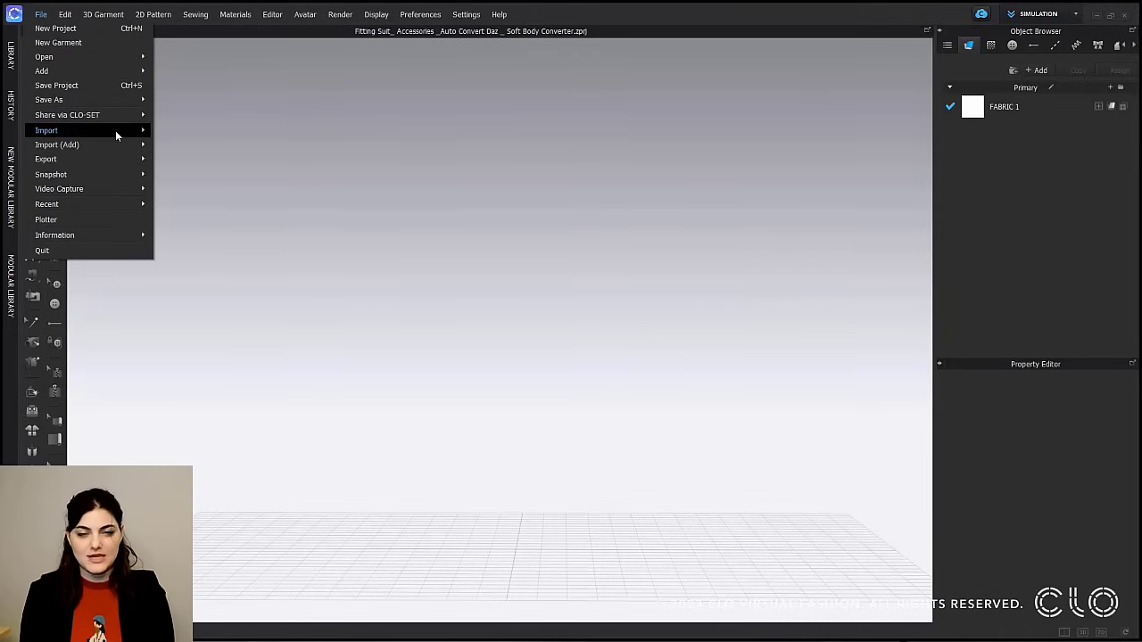
{"action": "mouse_move", "coordinate": [115, 131]}
{"action": "left_click", "coordinate": [191, 174]}
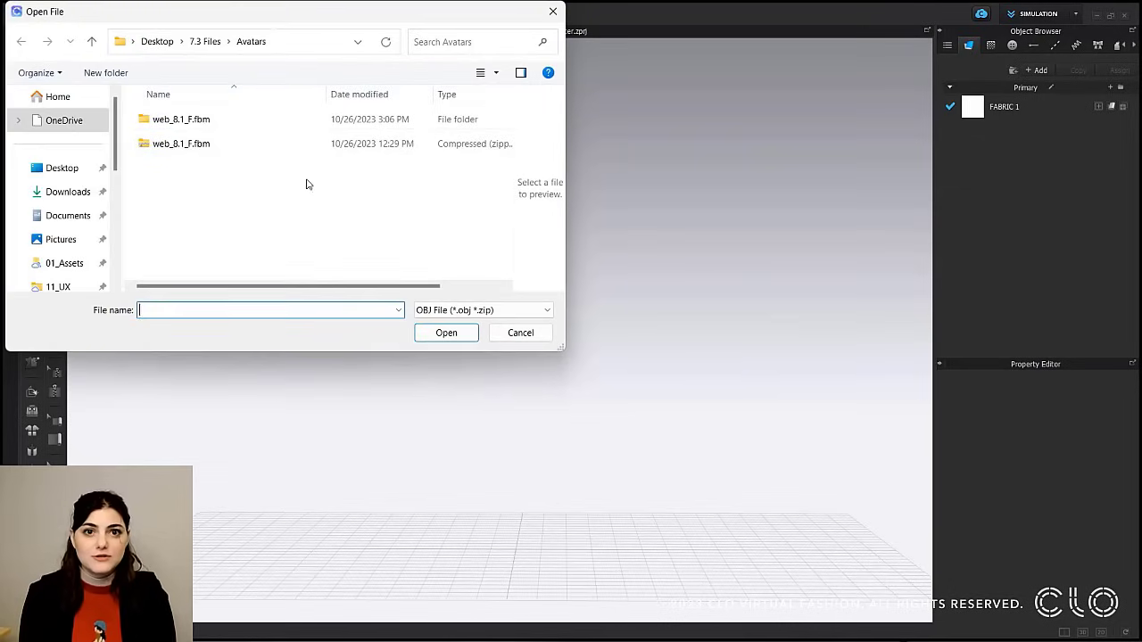
{"action": "left_click", "coordinate": [222, 145]}
{"action": "left_click", "coordinate": [446, 333]}
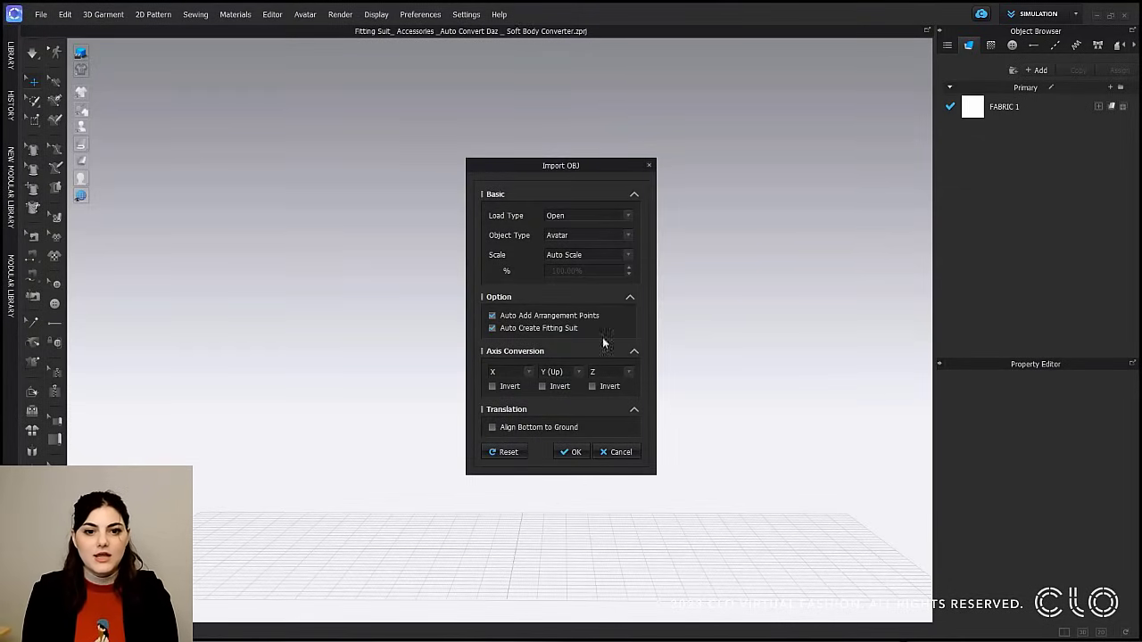
{"action": "left_click", "coordinate": [582, 452]}
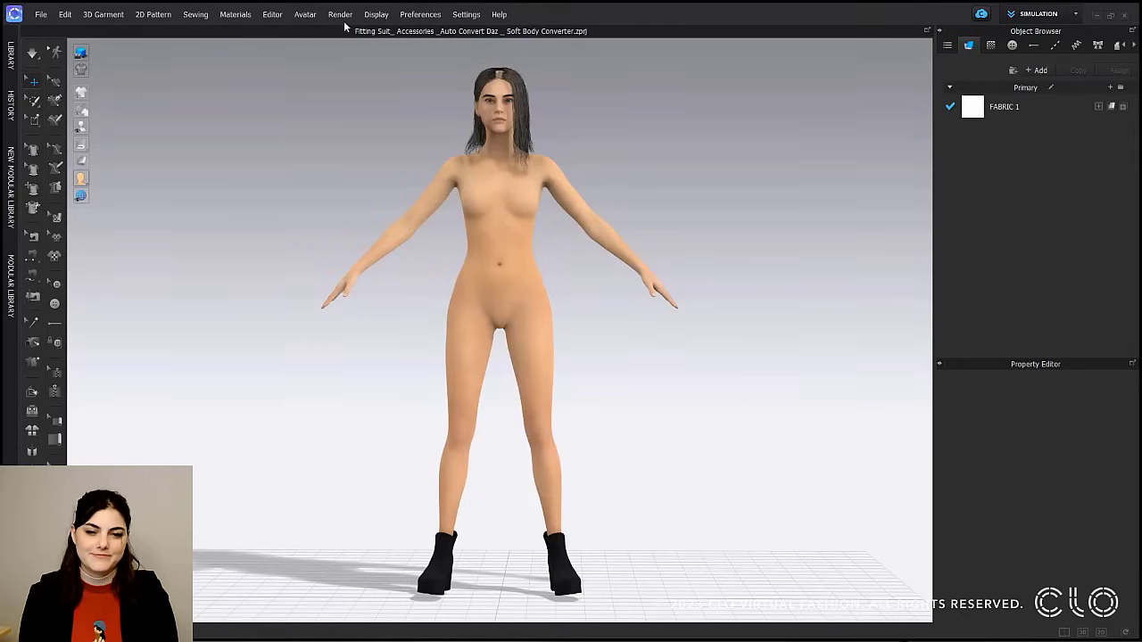
Open the avatar's Fitting Suit settings and delete all automatically drawn suit lines.
{"action": "left_click", "coordinate": [305, 16]}
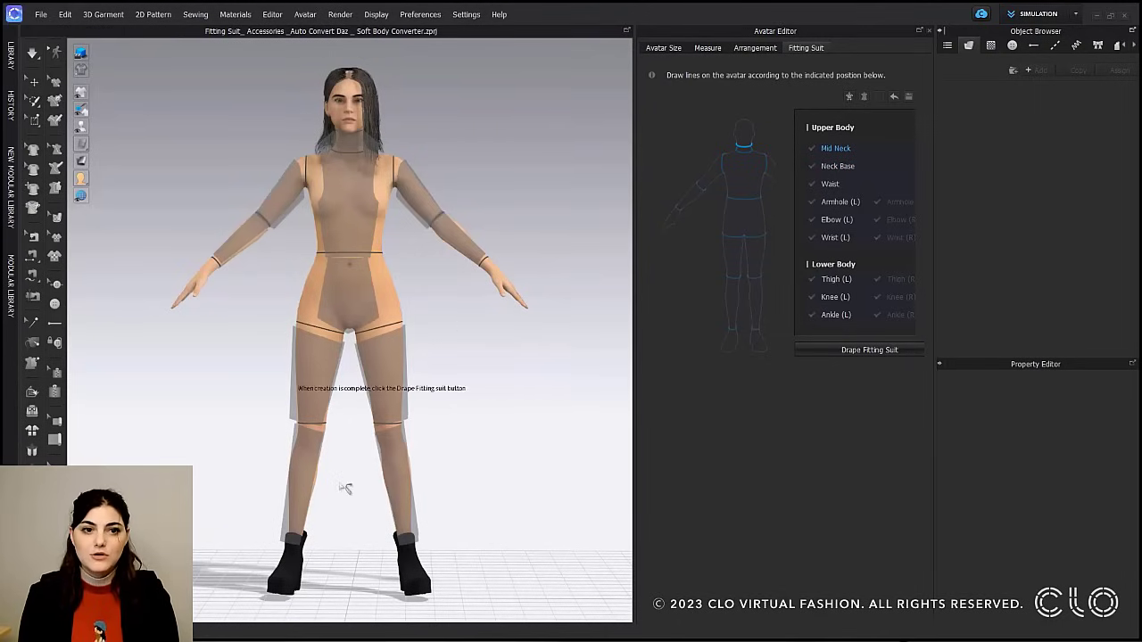
{"action": "left_click", "coordinate": [850, 97]}
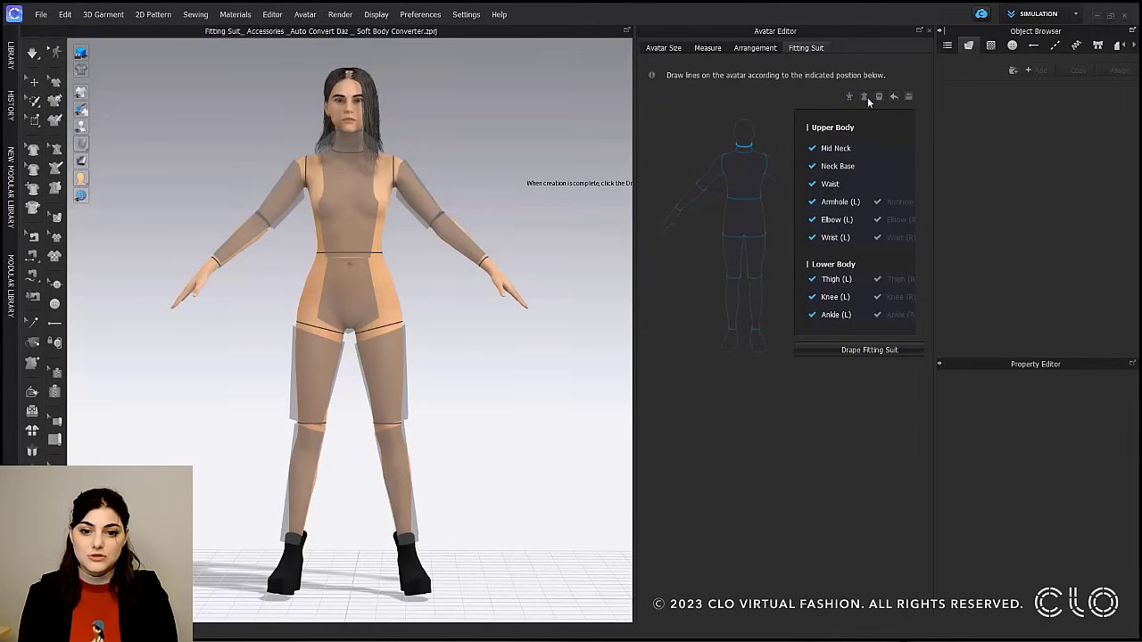
{"action": "left_click", "coordinate": [891, 97]}
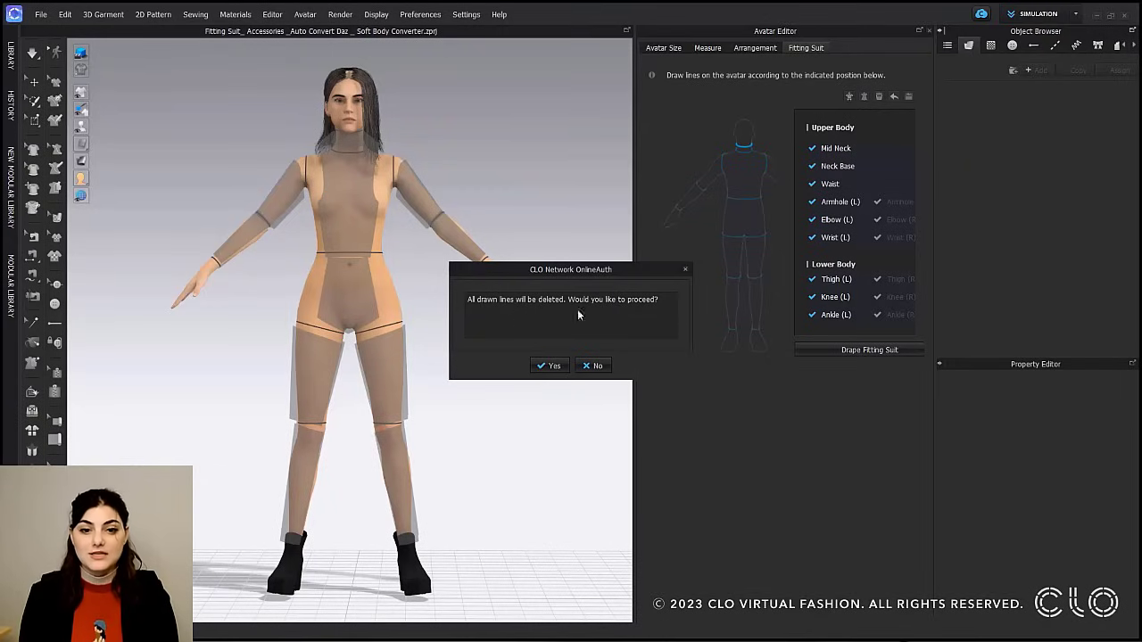
{"action": "left_click", "coordinate": [550, 366]}
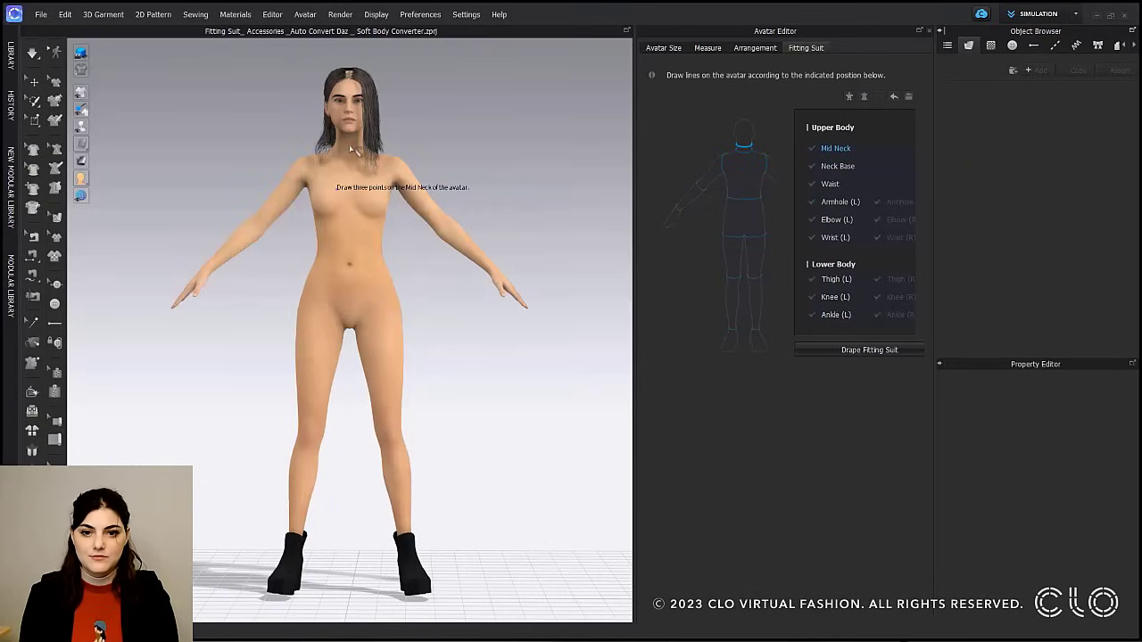
Draw the fitting suit's Waist line with three points around the avatar's waist, just above the navel.
{"action": "left_click", "coordinate": [837, 183]}
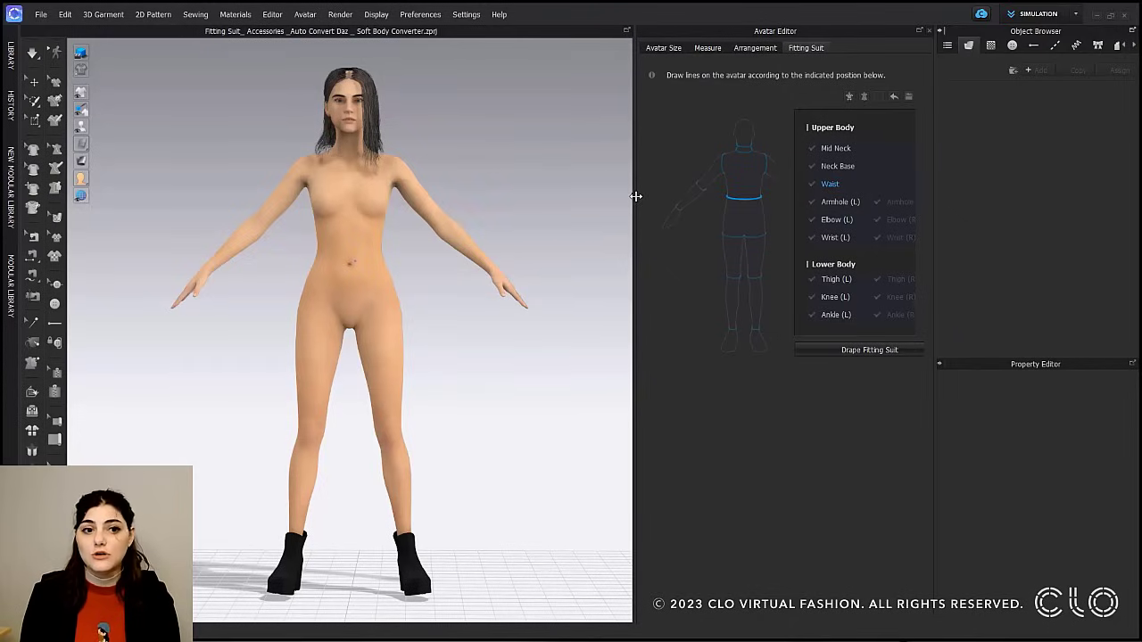
{"action": "left_click_drag", "start_coordinate": [634, 198], "coordinate": [514, 198]}
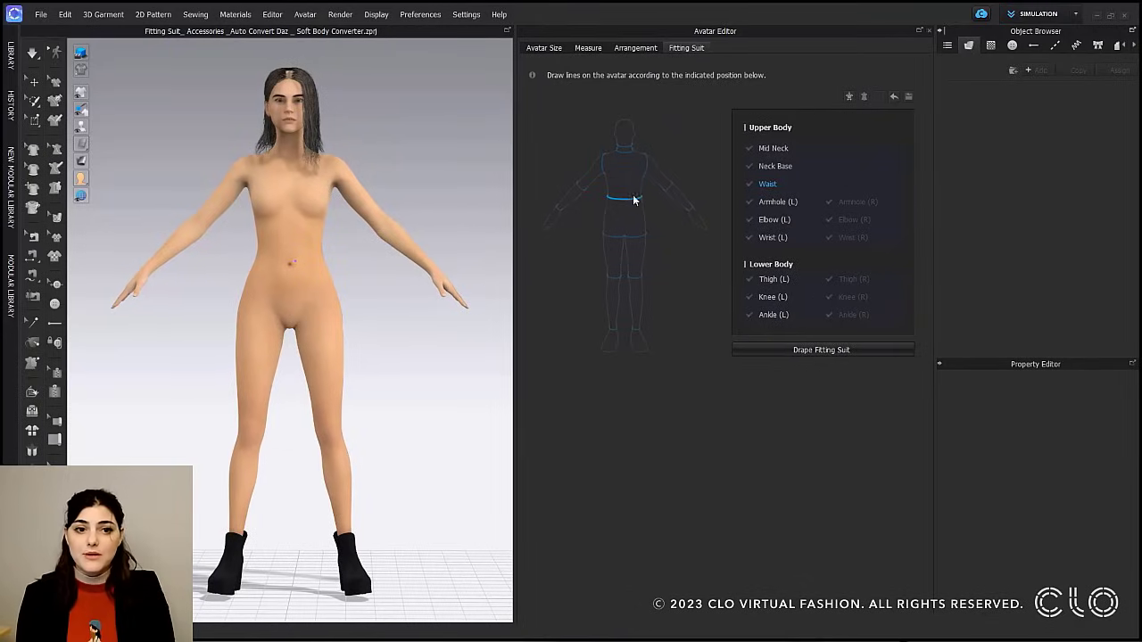
{"action": "left_click", "coordinate": [291, 257]}
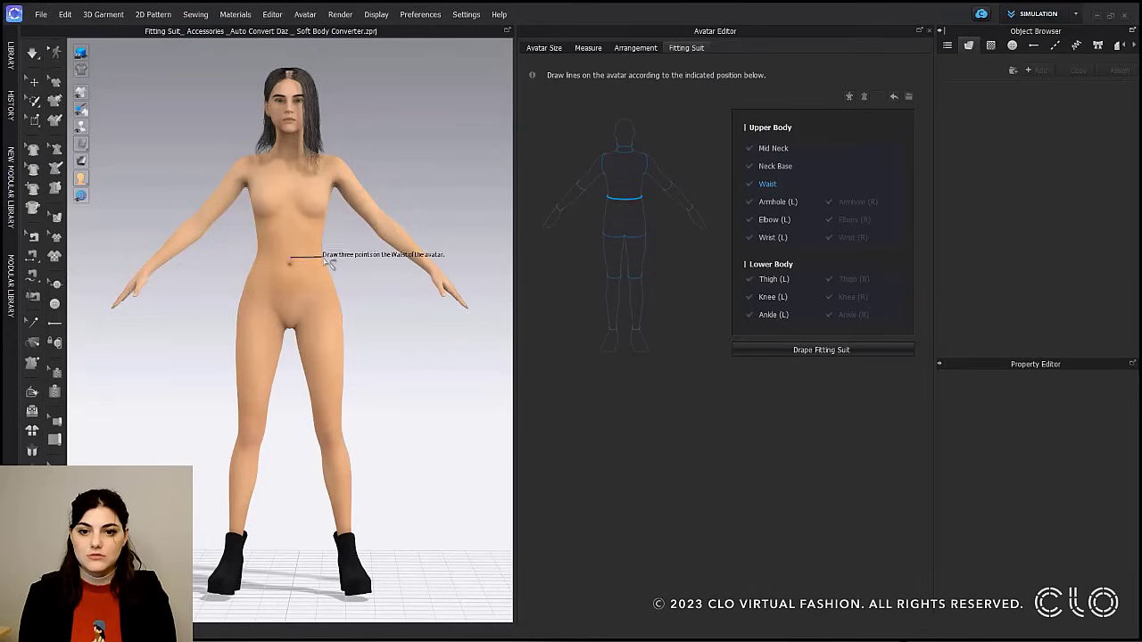
{"action": "left_click", "coordinate": [324, 257]}
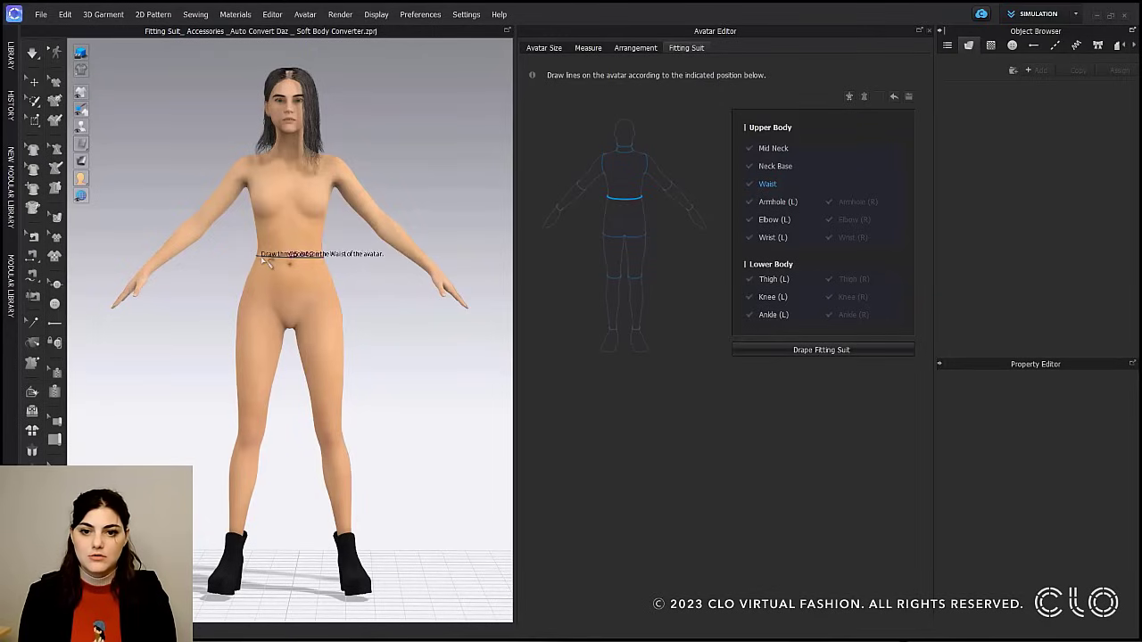
{"action": "left_click", "coordinate": [263, 258]}
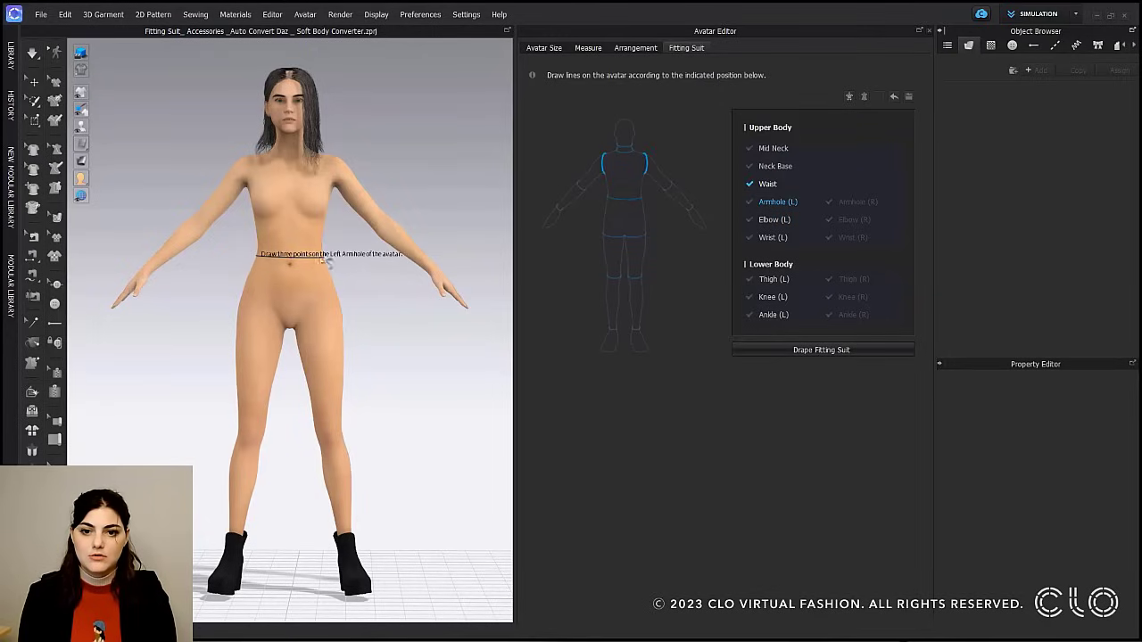
Draw the fitting suit's Armhole (L) line with three points around the avatar's shoulder.
{"action": "left_click", "coordinate": [248, 159]}
{"action": "left_click", "coordinate": [248, 193]}
{"action": "mouse_move", "coordinate": [248, 193]}
{"action": "right_mouse_down"}
{"action": "mouse_move", "coordinate": [260, 189]}
{"action": "mouse_move", "coordinate": [240, 222]}
{"action": "mouse_move", "coordinate": [227, 219]}
{"action": "right_mouse_up"}
{"action": "left_click", "coordinate": [261, 188]}
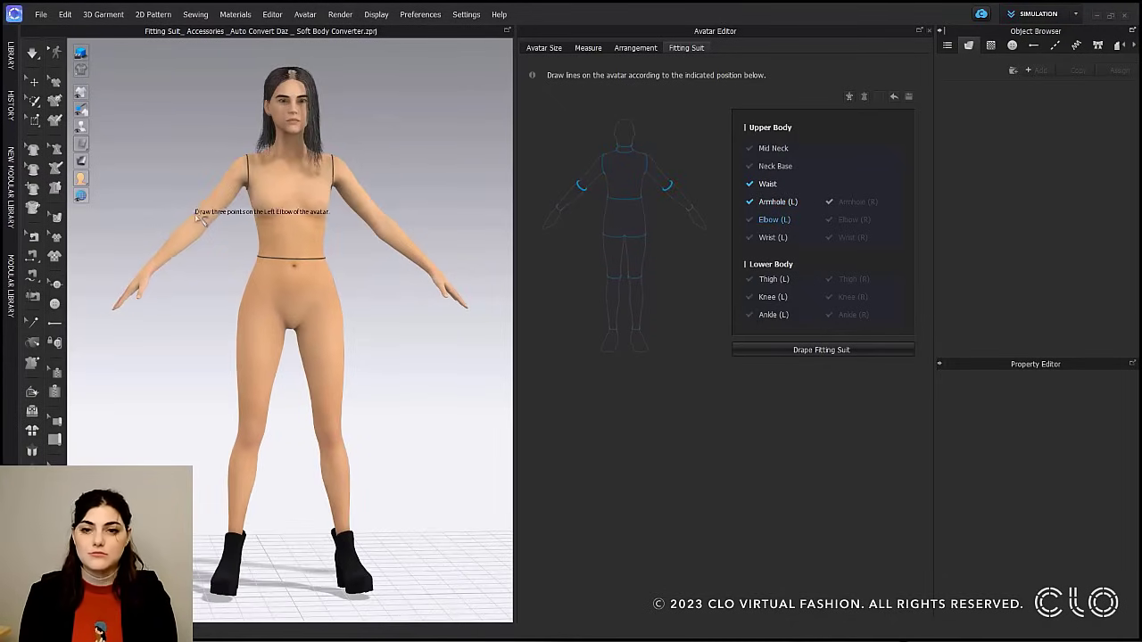
Draw the fitting suit's Elbow (L) and Wrist (L) lines with three points each along the avatar's arm.
{"action": "left_click", "coordinate": [195, 217]}
{"action": "left_click", "coordinate": [201, 224]}
{"action": "left_click", "coordinate": [206, 230]}
{"action": "right_click_drag", "start_coordinate": [280, 376], "coordinate": [268, 373]}
{"action": "left_click", "coordinate": [146, 266]}
{"action": "left_click", "coordinate": [151, 269]}
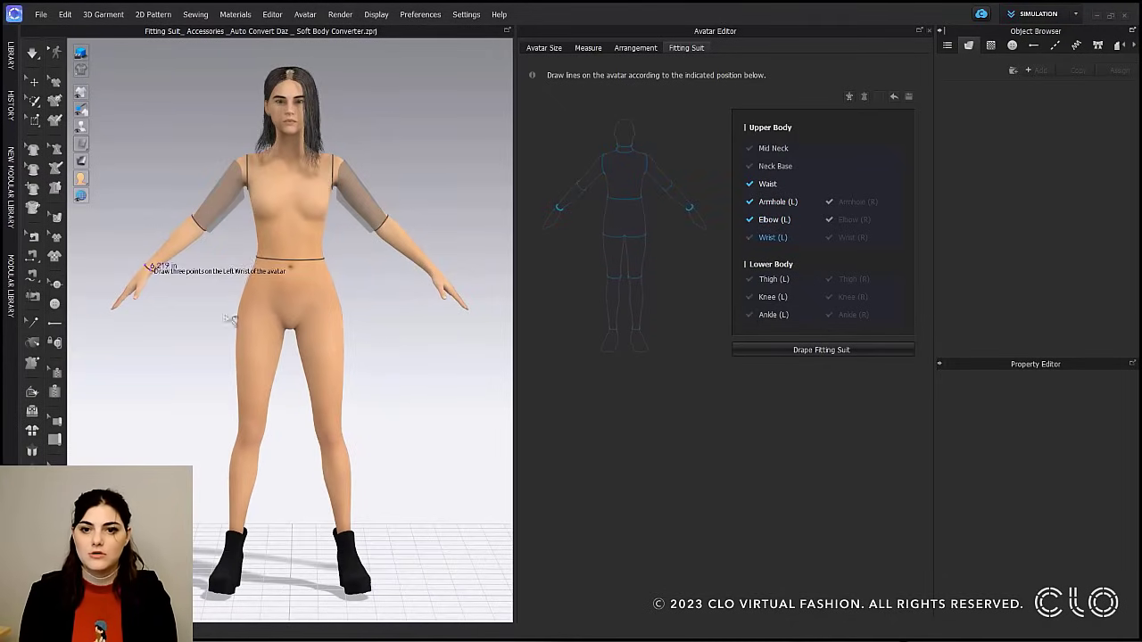
{"action": "left_click", "coordinate": [155, 271]}
Draw the fitting suit's Thigh (L) and Knee (L) lines with three points each on the avatar's leg.
{"action": "left_click", "coordinate": [282, 335]}
{"action": "left_click", "coordinate": [254, 335]}
{"action": "left_click", "coordinate": [237, 335]}
{"action": "left_click", "coordinate": [256, 433]}
{"action": "left_click", "coordinate": [247, 433]}
{"action": "left_click", "coordinate": [239, 433]}
{"action": "left_click", "coordinate": [263, 433]}
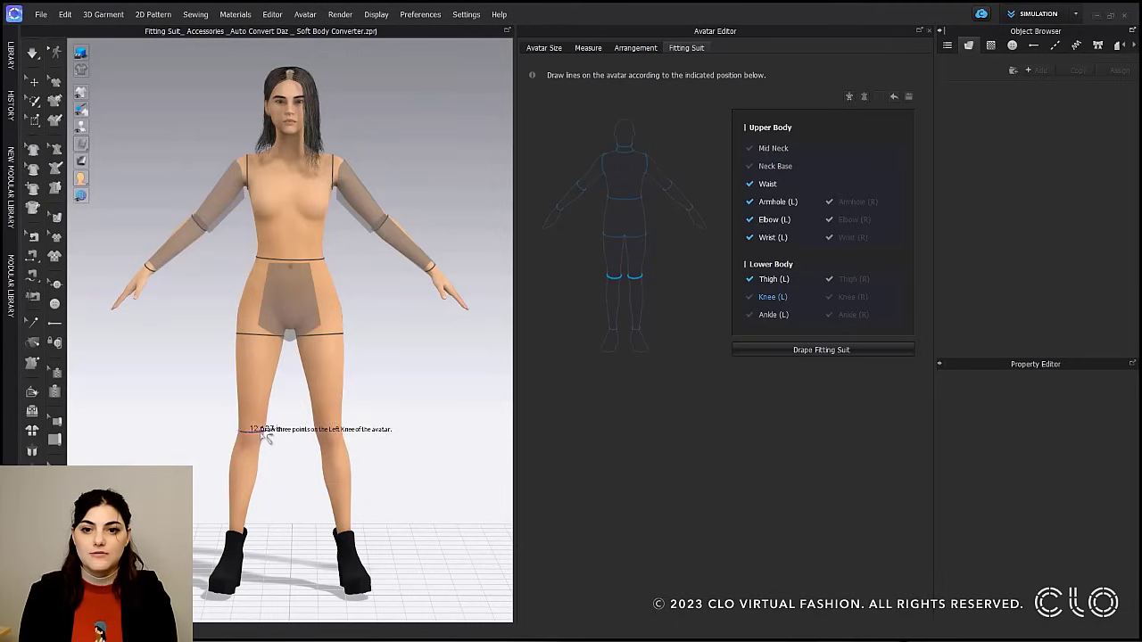
{"action": "left_click", "coordinate": [252, 434]}
Draw the fitting suit's Ankle (L) line with three points just above the avatar's boot.
{"action": "left_click", "coordinate": [230, 527]}
{"action": "left_click", "coordinate": [246, 528]}
{"action": "left_click", "coordinate": [238, 528]}
Draw the fitting suit's Mid Neck and Neck Base lines with three points each, and drape the fitting suit.
{"action": "left_click", "coordinate": [302, 140]}
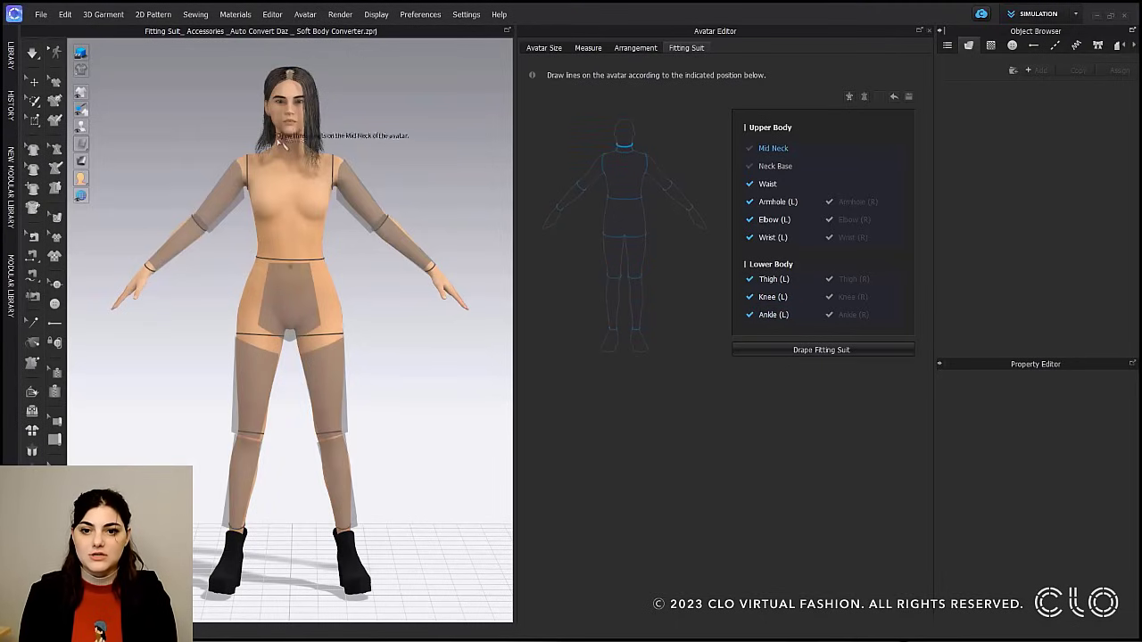
{"action": "left_click", "coordinate": [279, 137]}
{"action": "left_click", "coordinate": [289, 140]}
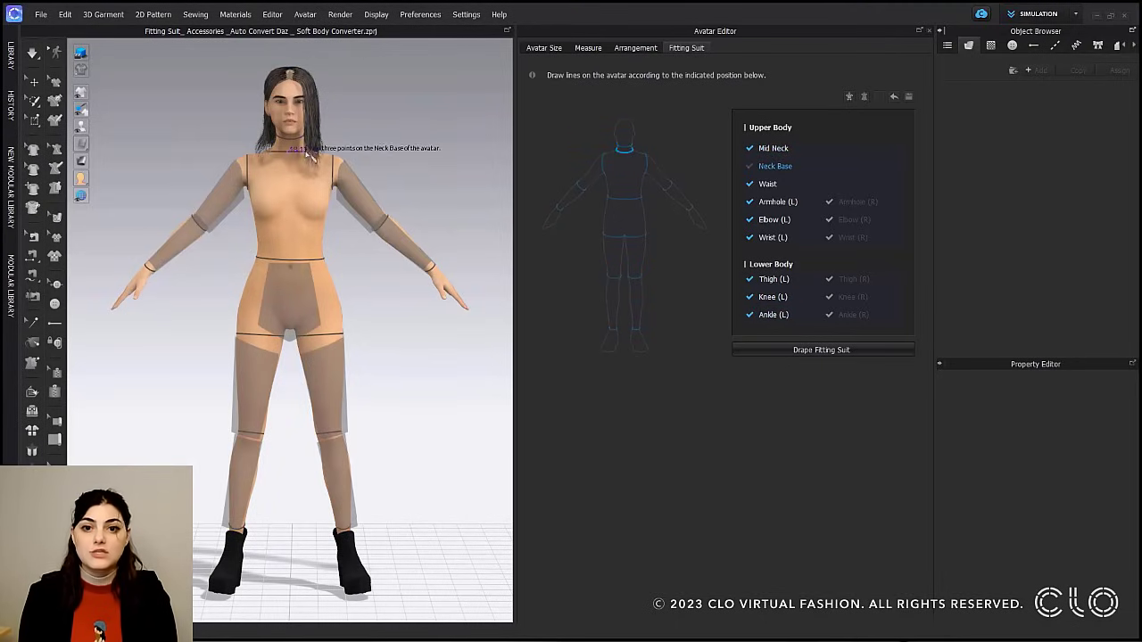
{"action": "right_click_drag", "start_coordinate": [301, 153], "coordinate": [332, 172]}
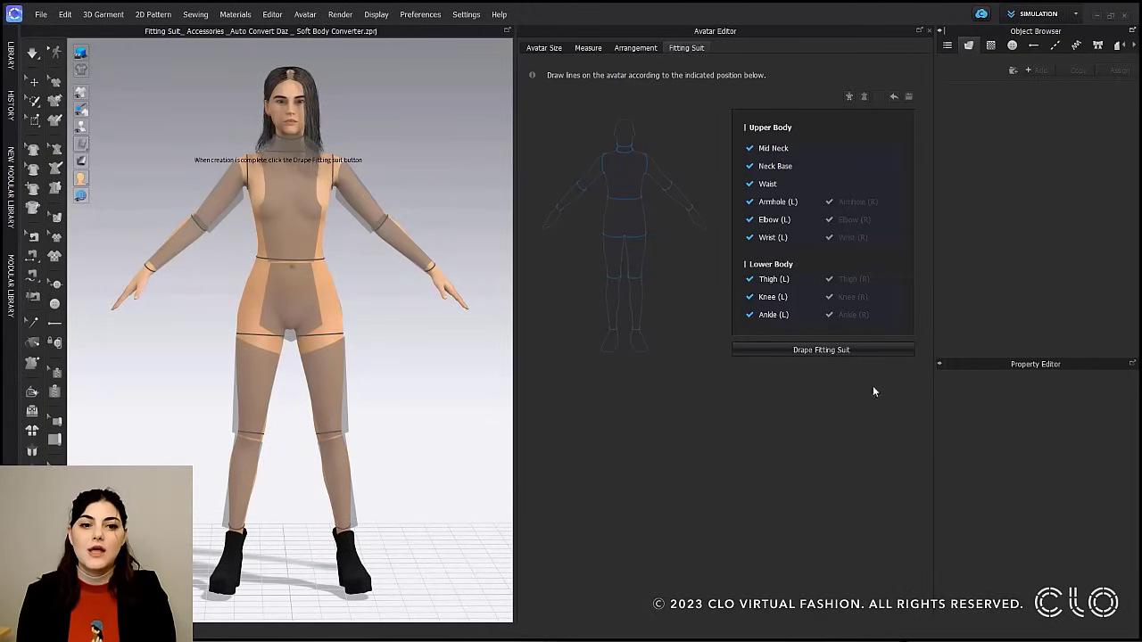
{"action": "left_click", "coordinate": [837, 350]}
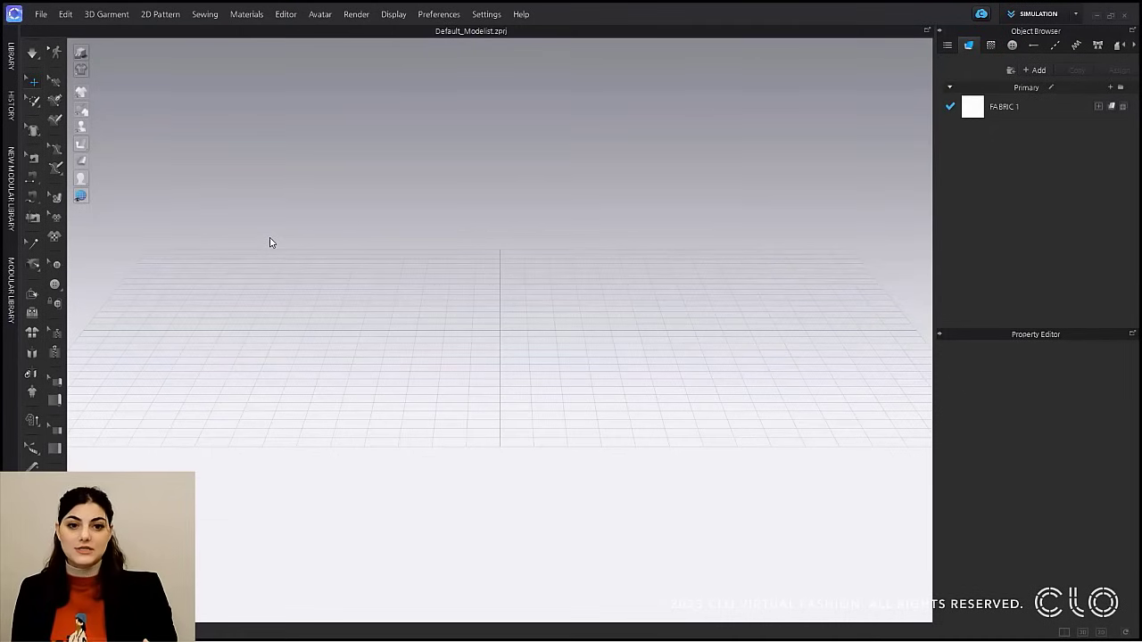
Import the FBX file "FBX I Scale FBX" as an avatar with the default mm scale at 100%.
{"action": "left_click", "coordinate": [41, 15]}
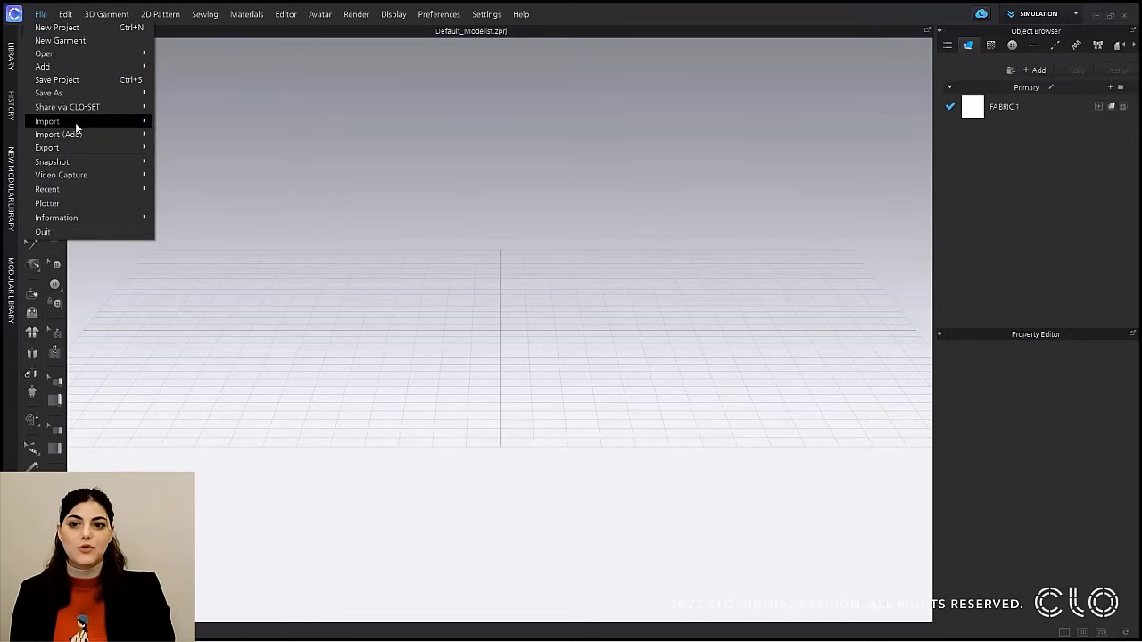
{"action": "mouse_move", "coordinate": [76, 122]}
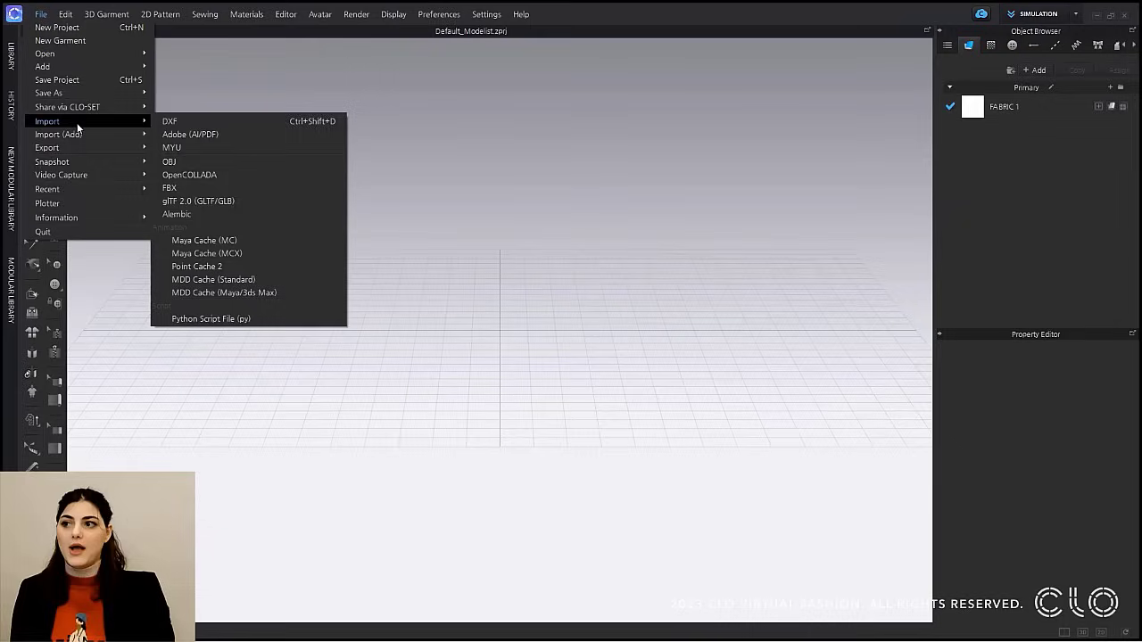
{"action": "left_click", "coordinate": [262, 190]}
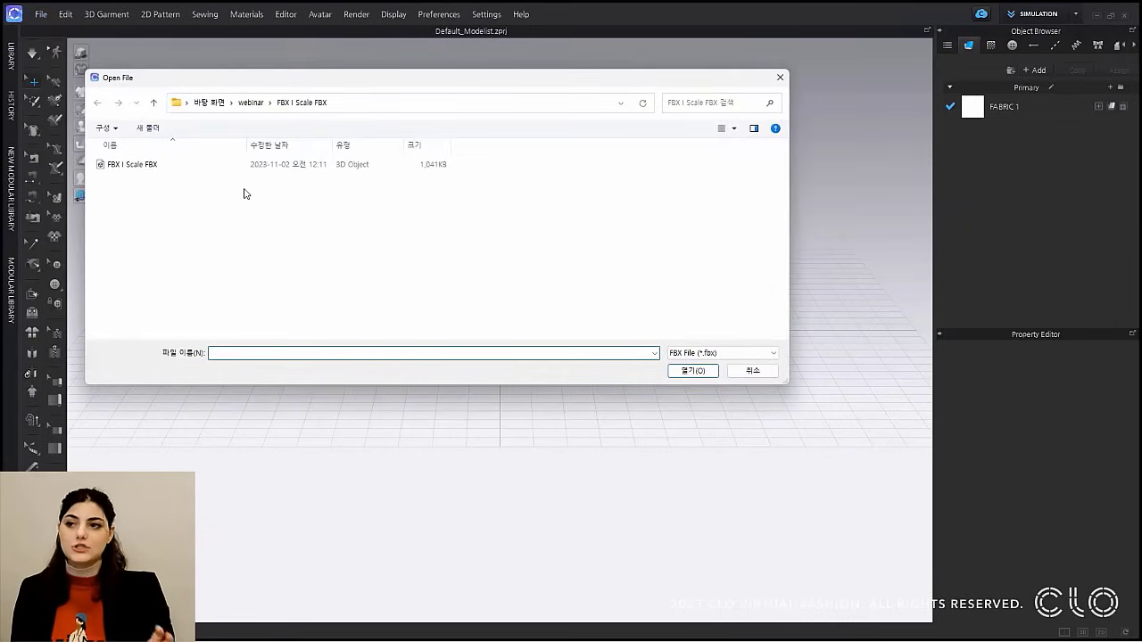
{"action": "left_click", "coordinate": [145, 173]}
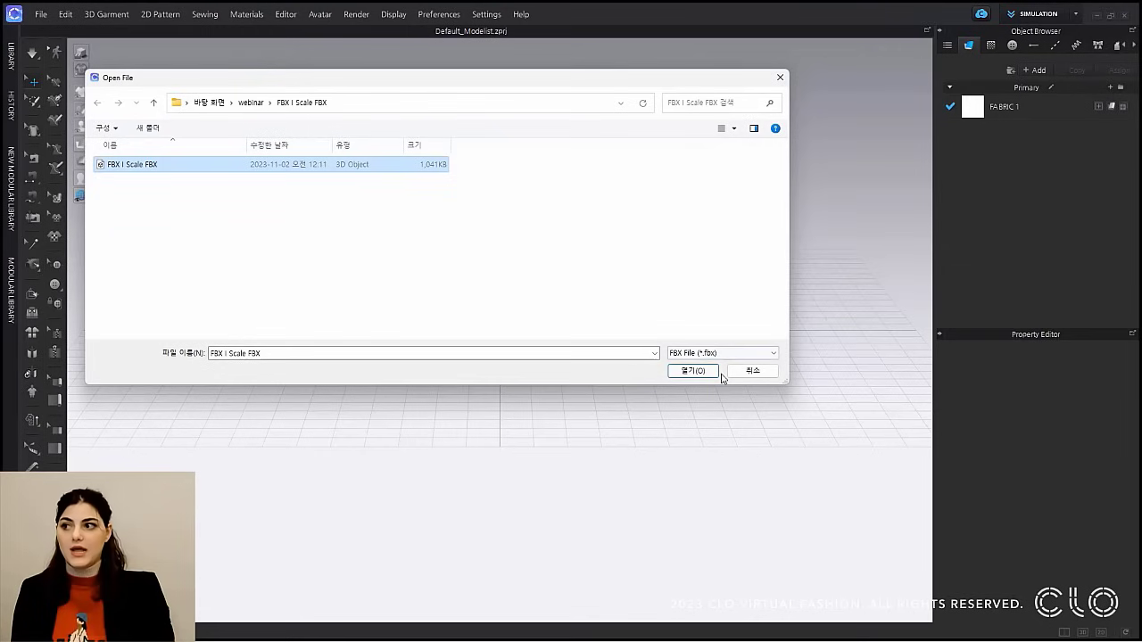
{"action": "left_click", "coordinate": [693, 370]}
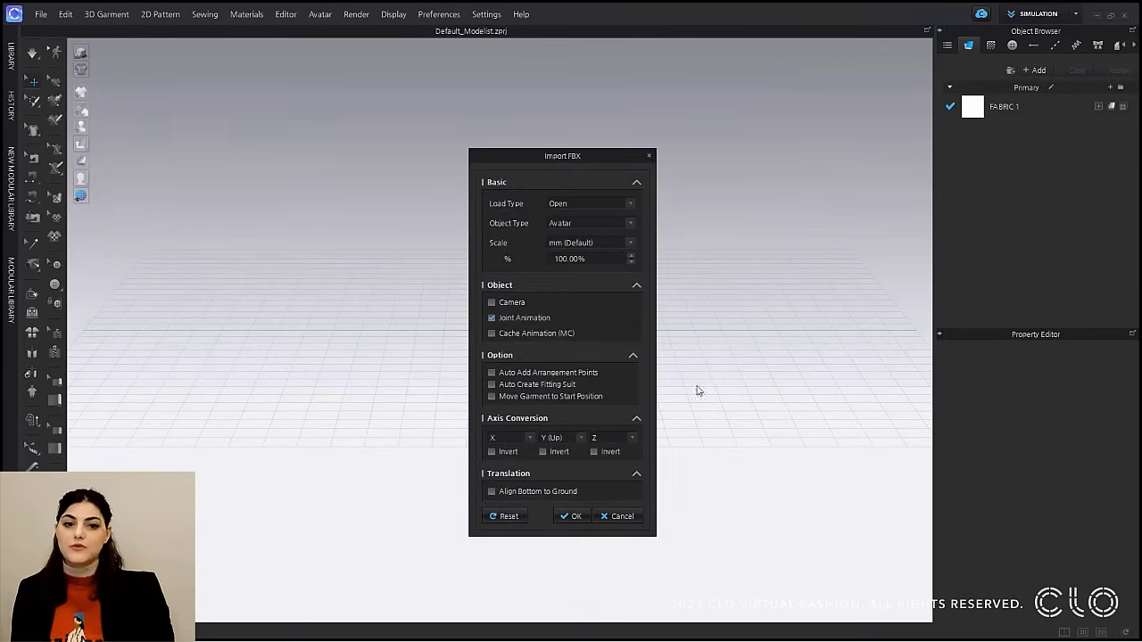
{"action": "left_click", "coordinate": [578, 517]}
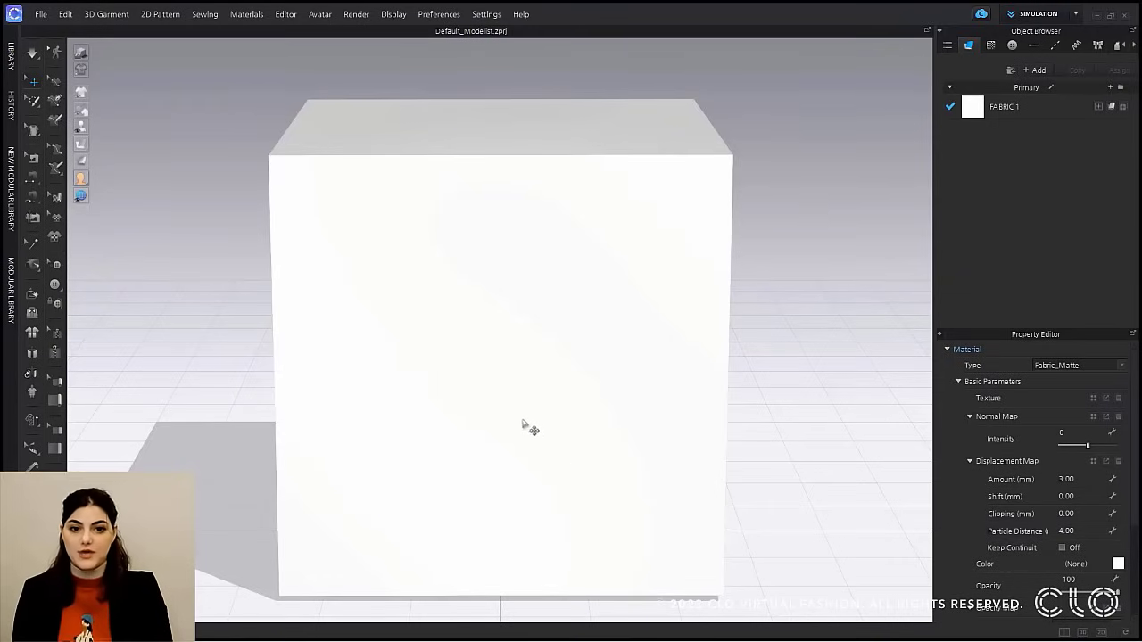
Select the imported cube, switch its gizmo to scaling, and resize it freehand to about 527 × 516 × 553 mm.
{"action": "left_click", "coordinate": [516, 345]}
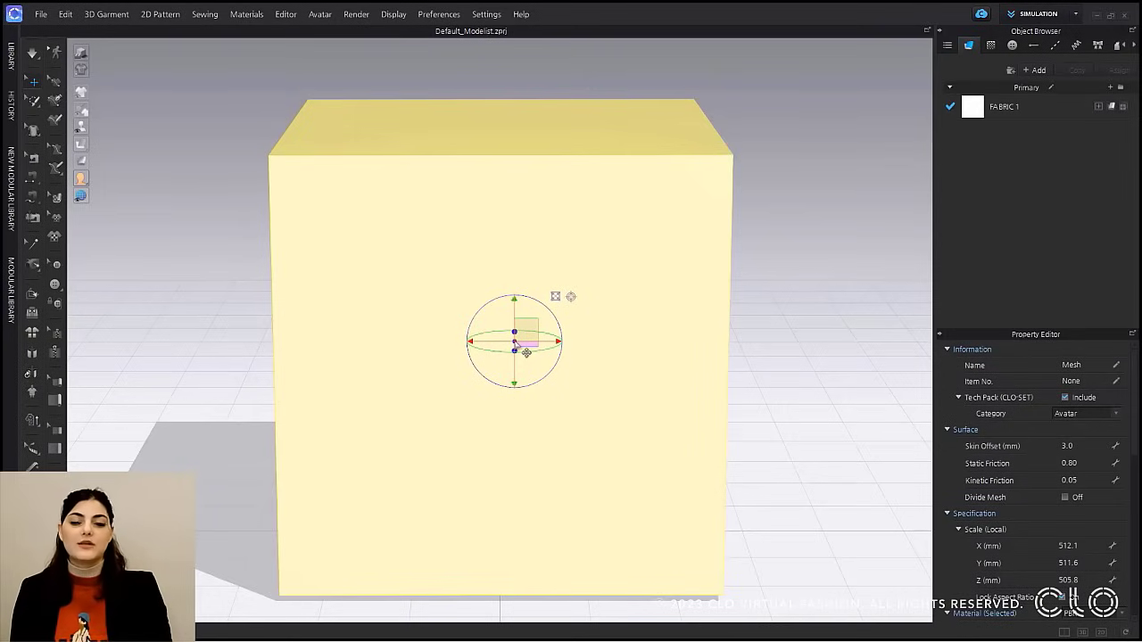
{"action": "left_click", "coordinate": [556, 297]}
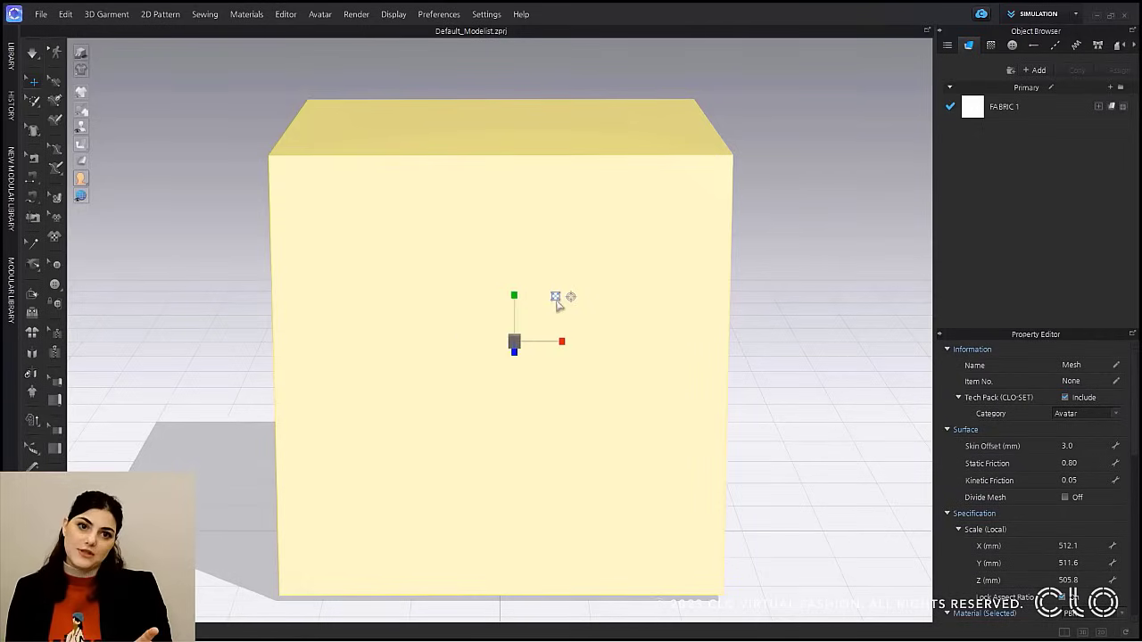
{"action": "scroll", "coordinate": [512, 391], "scroll_direction": "down", "scroll_amount": 3}
{"action": "right_click_drag", "start_coordinate": [508, 382], "coordinate": [559, 349]}
{"action": "left_click_drag", "start_coordinate": [545, 324], "coordinate": [555, 361]}
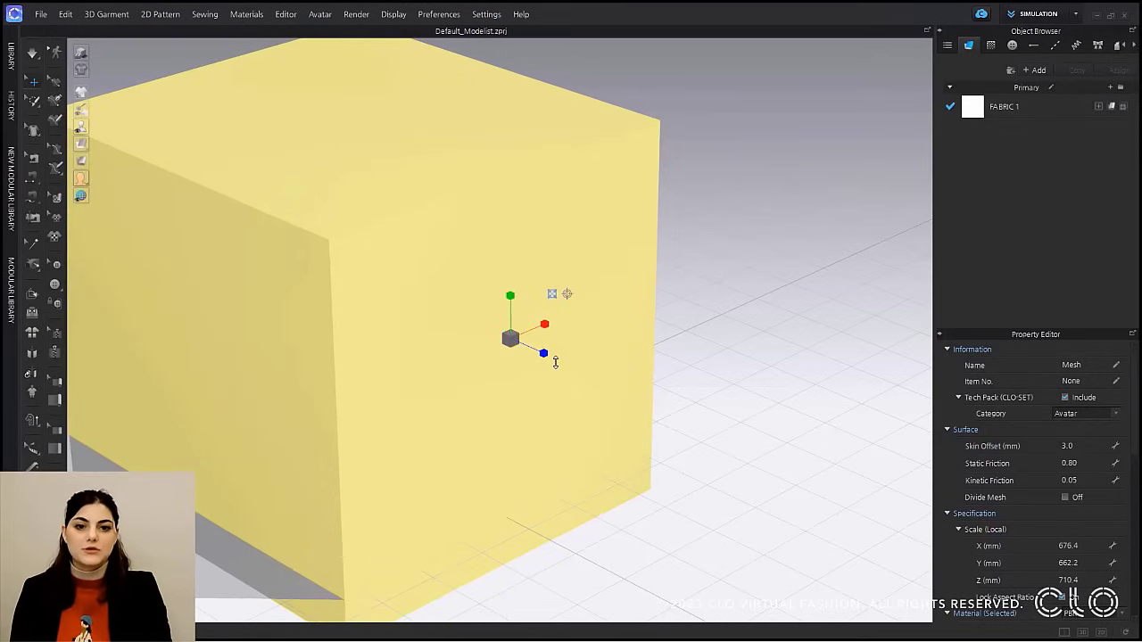
{"action": "left_click_drag", "start_coordinate": [510, 338], "coordinate": [517, 394]}
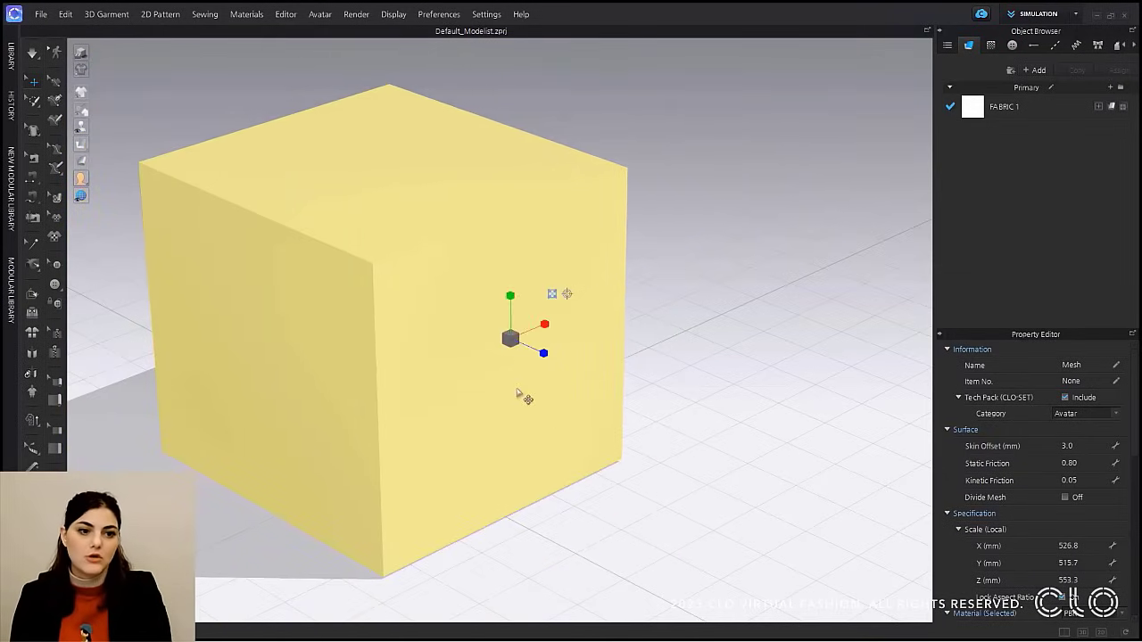
{"action": "right_click_drag", "start_coordinate": [518, 391], "coordinate": [473, 375]}
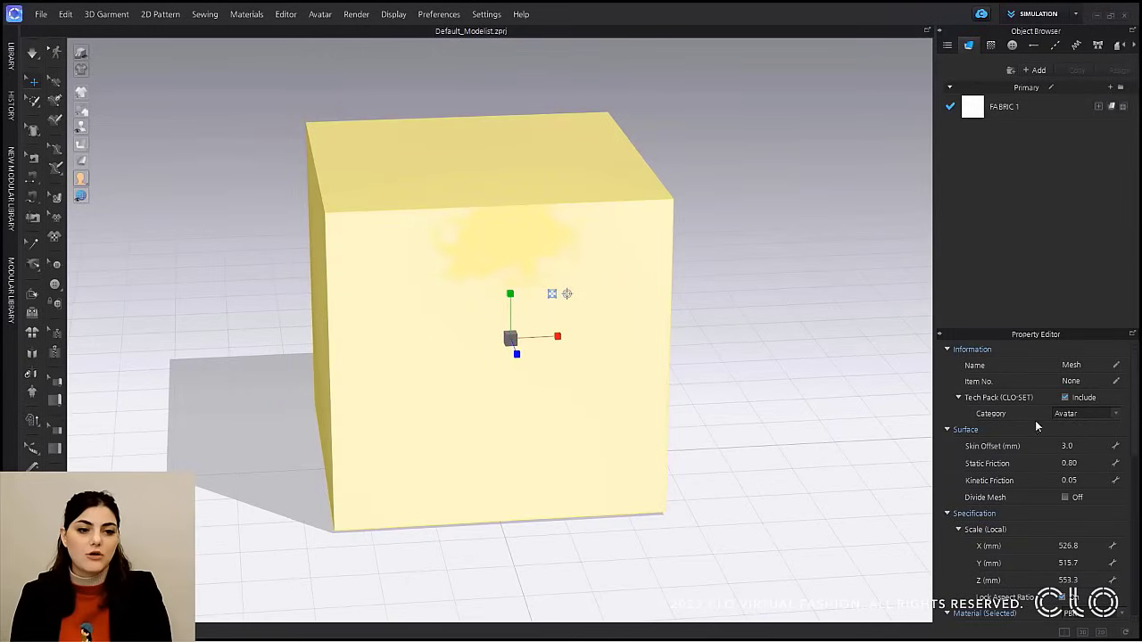
Set the cube's local X scale to 600 mm with Lock Aspect Ratio on.
{"action": "scroll", "coordinate": [1053, 447], "scroll_direction": "down", "scroll_amount": 2}
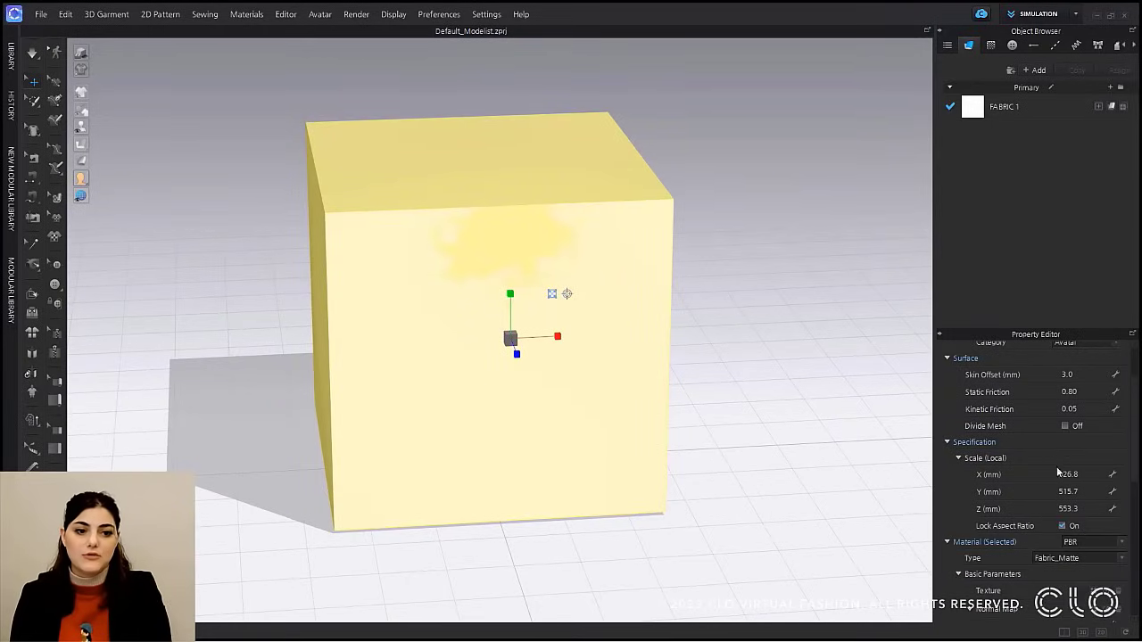
{"action": "left_click", "coordinate": [1067, 474]}
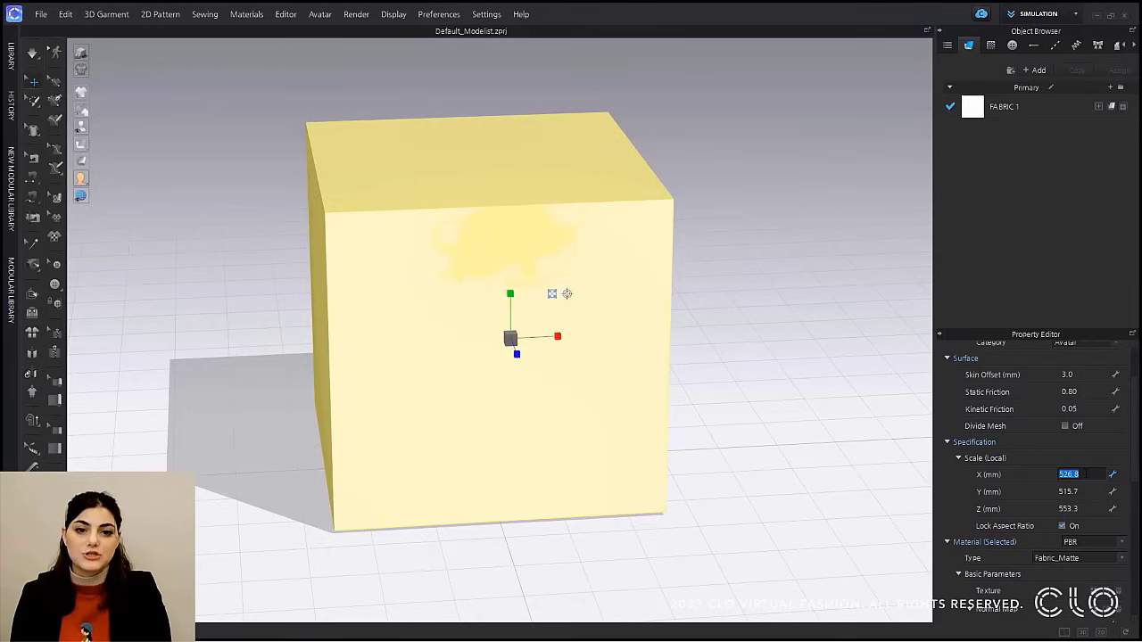
{"action": "type", "text": "6"}
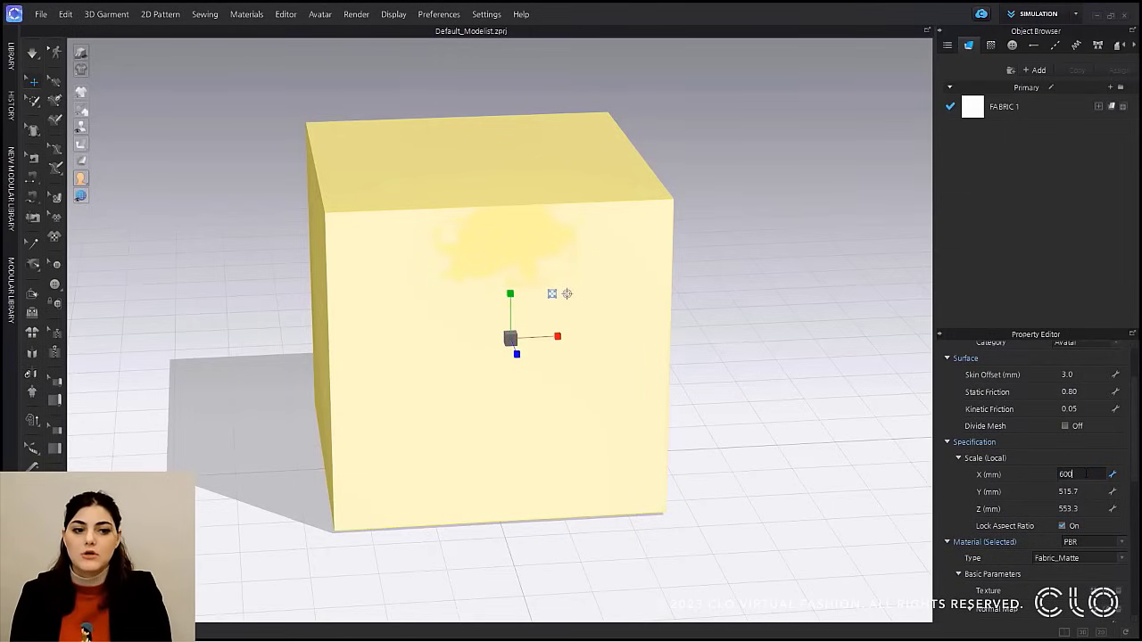
{"action": "type", "text": "00"}
{"action": "key", "text": "Return"}
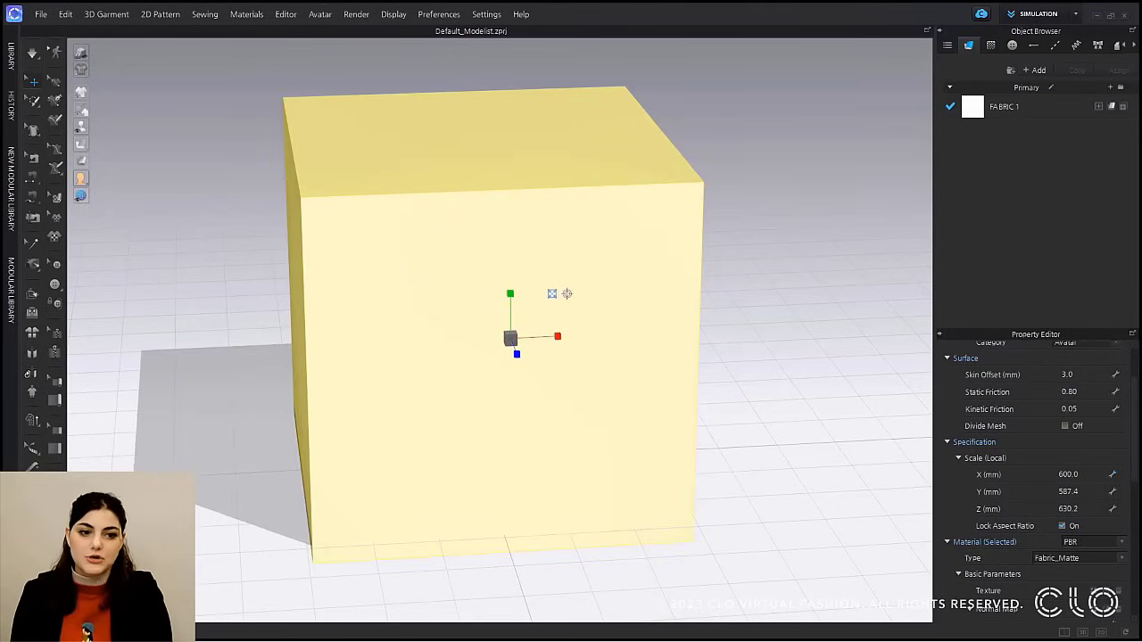
Turn off Lock Aspect Ratio and set the cube's local Y and Z scale to 600 mm each.
{"action": "left_click", "coordinate": [1083, 491]}
{"action": "type", "text": "600"}
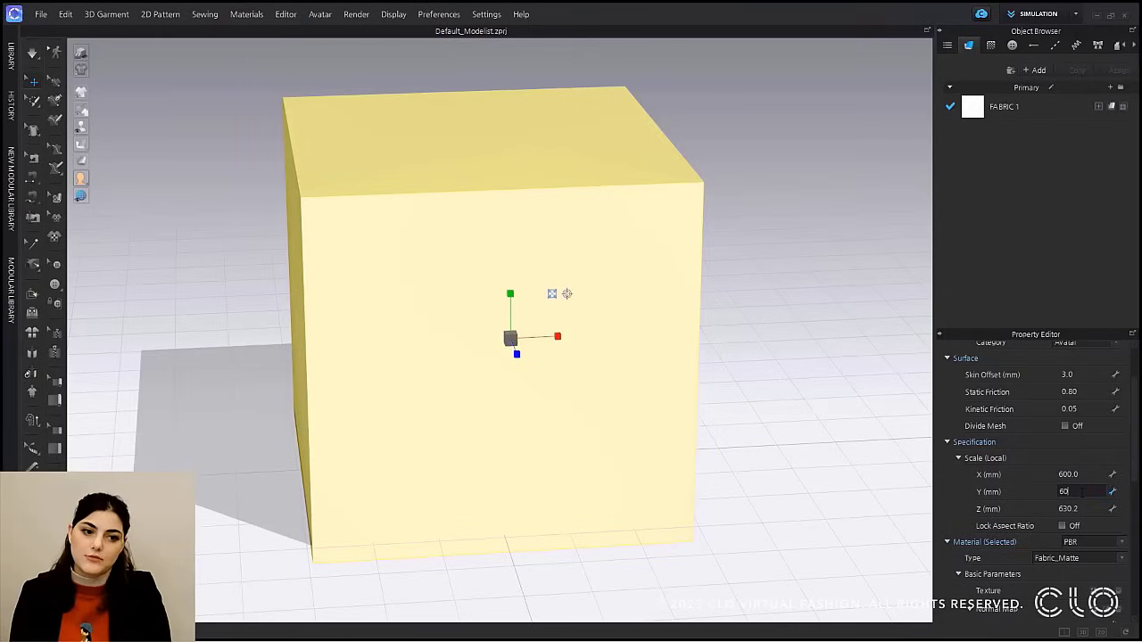
{"action": "key", "text": "Return"}
{"action": "left_click", "coordinate": [1080, 508]}
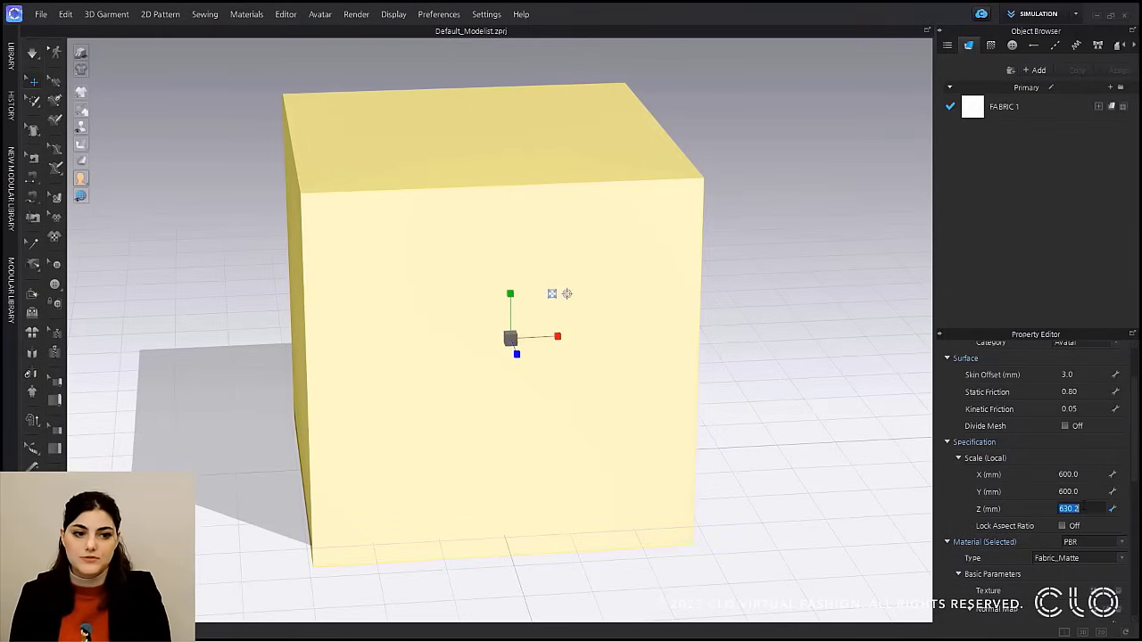
{"action": "type", "text": "600"}
{"action": "key", "text": "Return"}
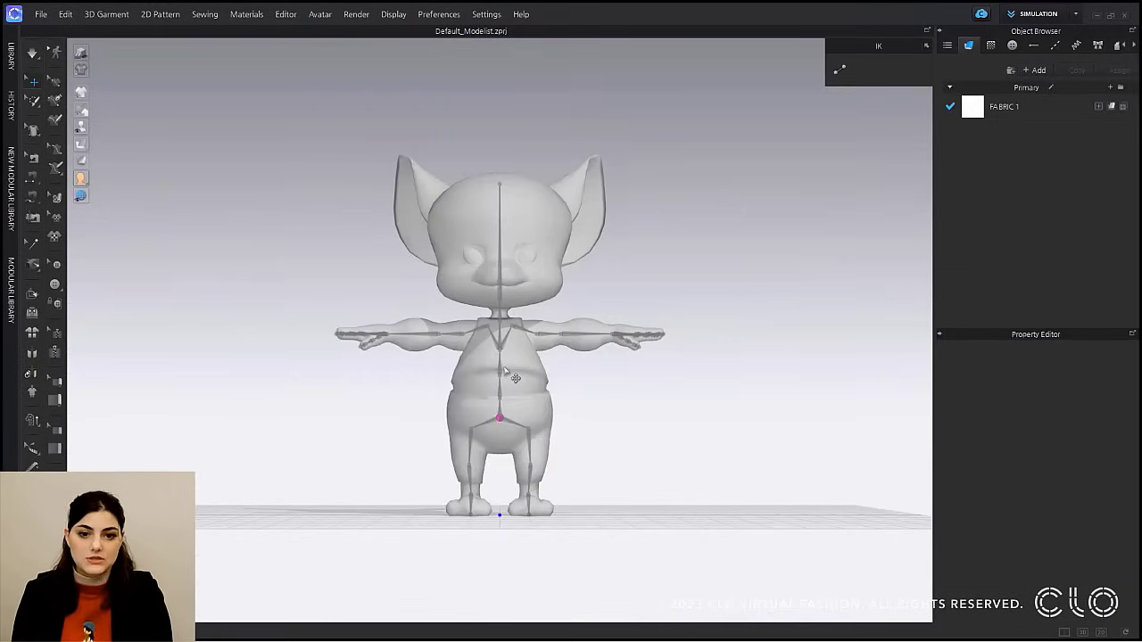
Select the big-eared character's hip joint and scale it freehand with the scaling gizmo to about 1.3 in X and 2.0 in Z.
{"action": "right_click_drag", "start_coordinate": [504, 369], "coordinate": [510, 404]}
{"action": "scroll", "coordinate": [507, 410], "scroll_direction": "up", "scroll_amount": 4}
{"action": "middle_click_drag", "start_coordinate": [507, 410], "coordinate": [508, 364]}
{"action": "scroll", "coordinate": [509, 364], "scroll_direction": "up", "scroll_amount": 4}
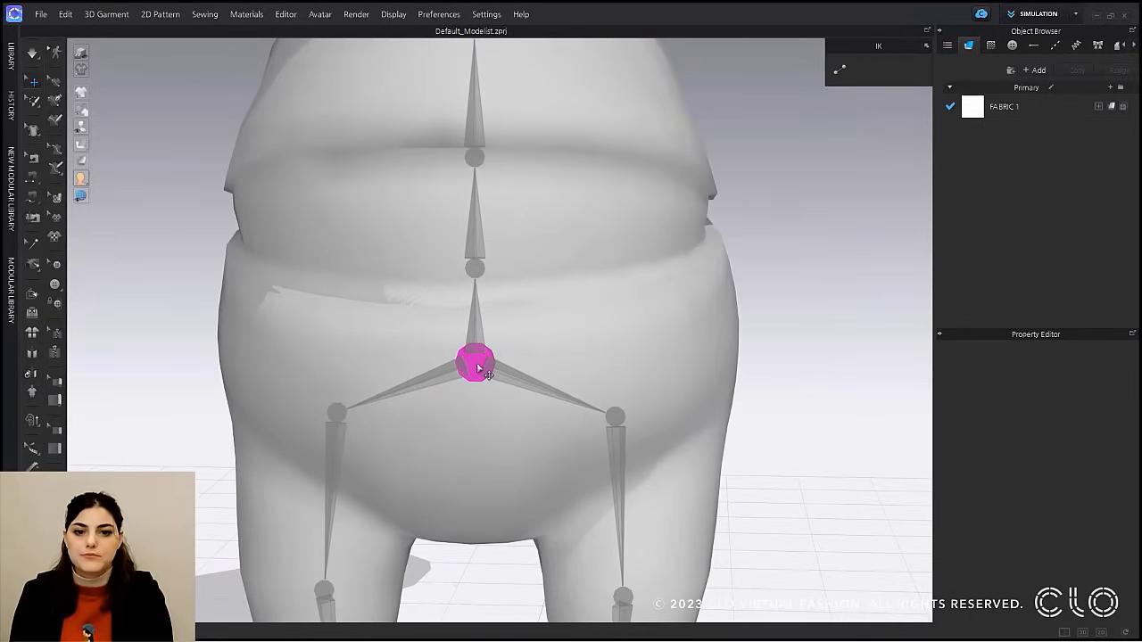
{"action": "left_click", "coordinate": [478, 367]}
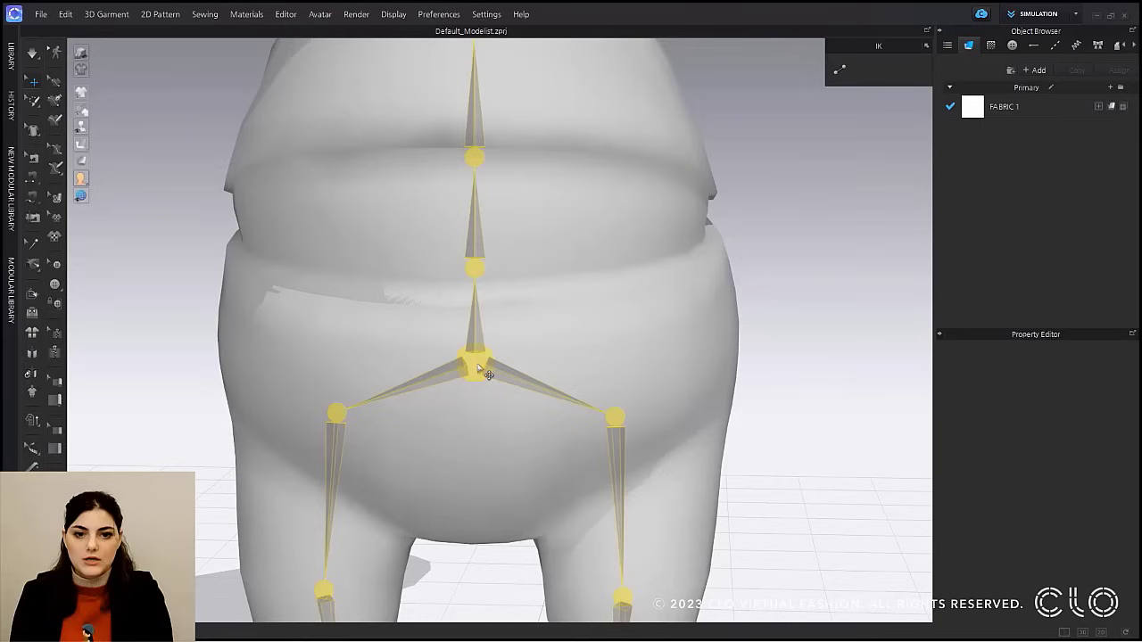
{"action": "left_click", "coordinate": [516, 319]}
{"action": "scroll", "coordinate": [515, 329], "scroll_direction": "down", "scroll_amount": 3}
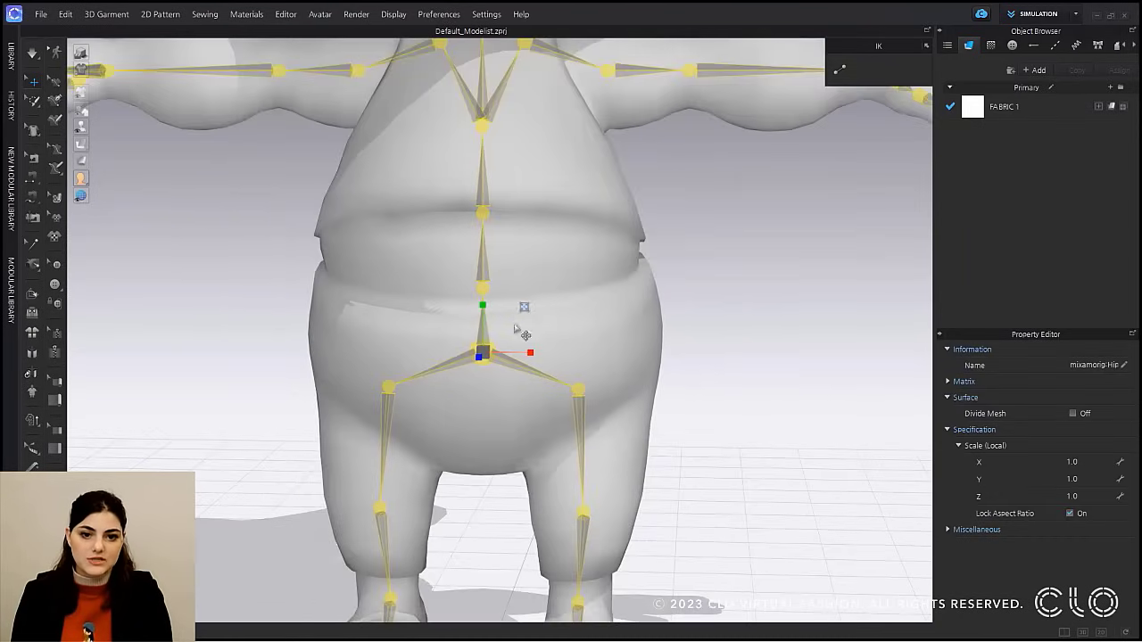
{"action": "scroll", "coordinate": [522, 330], "scroll_direction": "down", "scroll_amount": 2}
{"action": "scroll", "coordinate": [526, 340], "scroll_direction": "down", "scroll_amount": 5}
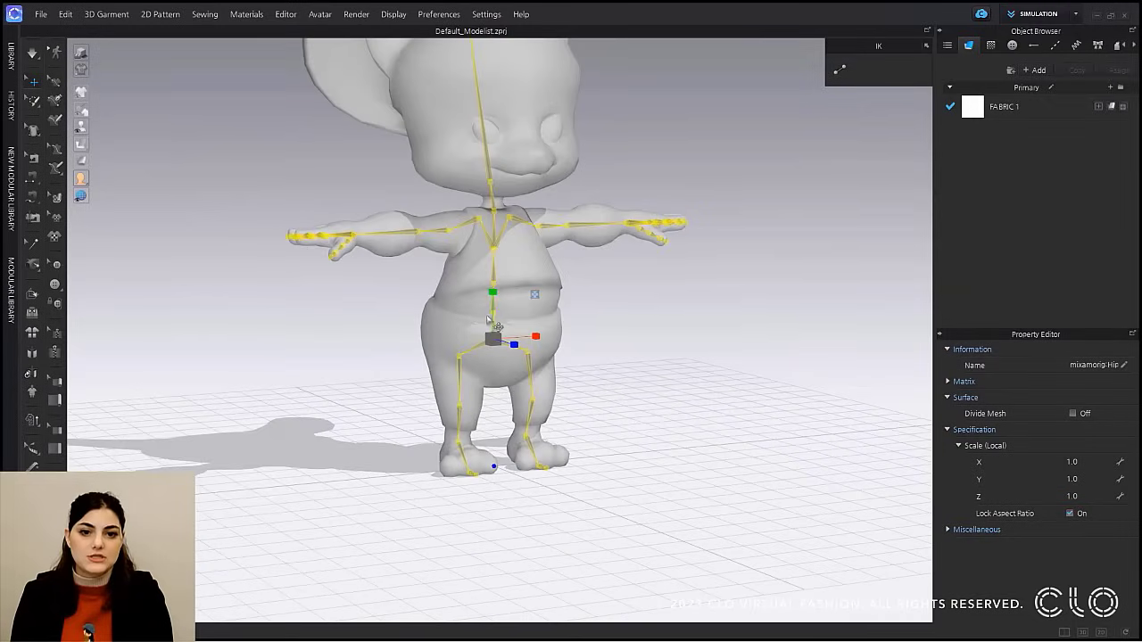
{"action": "left_click_drag", "start_coordinate": [493, 319], "coordinate": [551, 332]}
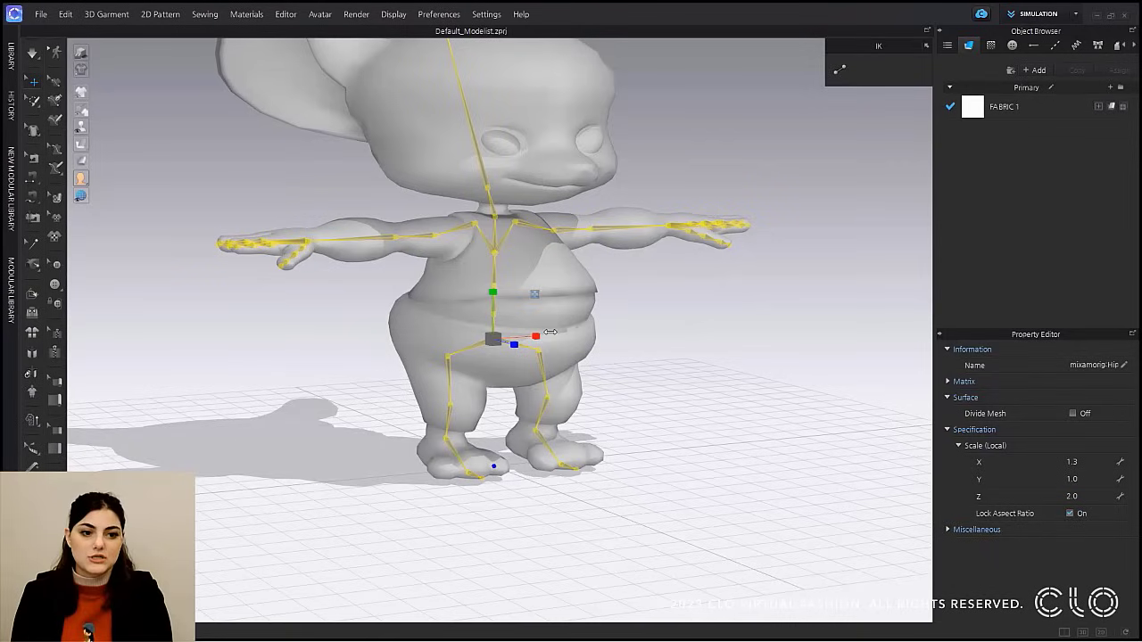
Set the hip joint's local scale to 2 in X, Y and Z, turning off Lock Aspect Ratio after the X value.
{"action": "left_click", "coordinate": [1075, 463]}
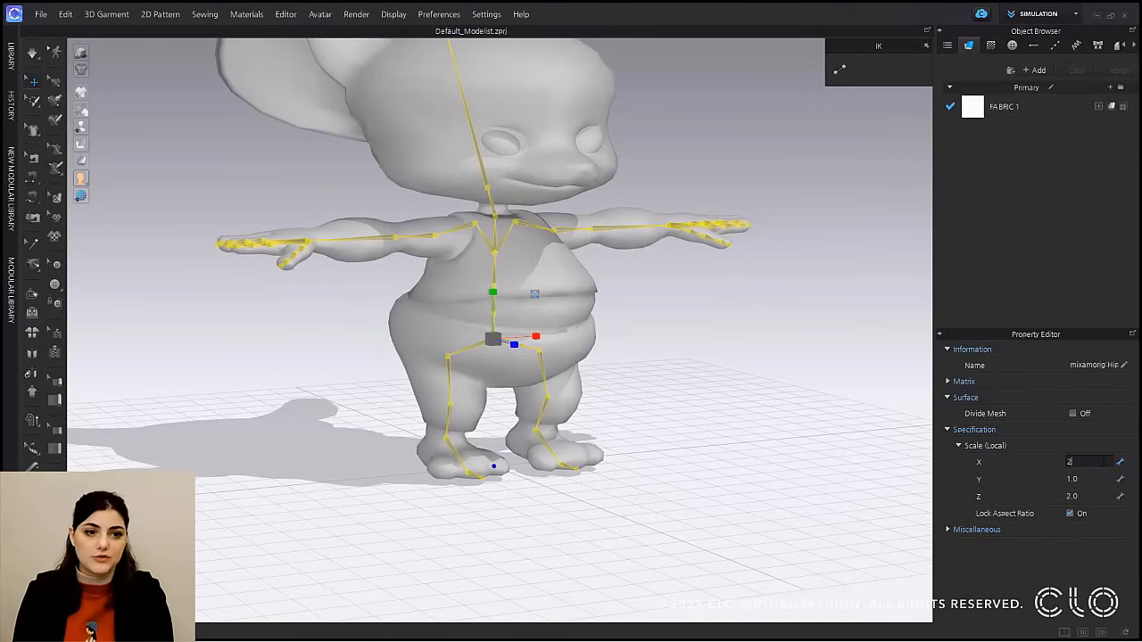
{"action": "type", "text": "2"}
{"action": "key", "text": "Return"}
{"action": "left_click", "coordinate": [1075, 479]}
{"action": "type", "text": "2"}
{"action": "key", "text": "Return"}
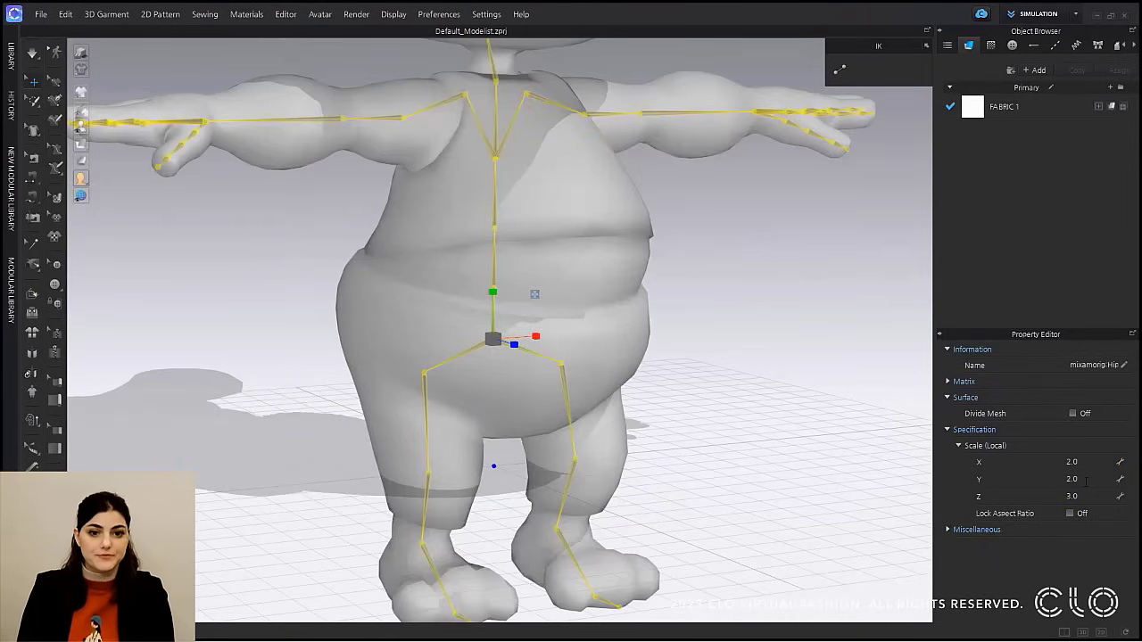
{"action": "left_click", "coordinate": [1075, 496]}
{"action": "type", "text": "2"}
{"action": "key", "text": "Return"}
{"action": "scroll", "coordinate": [489, 305], "scroll_direction": "down", "scroll_amount": 5}
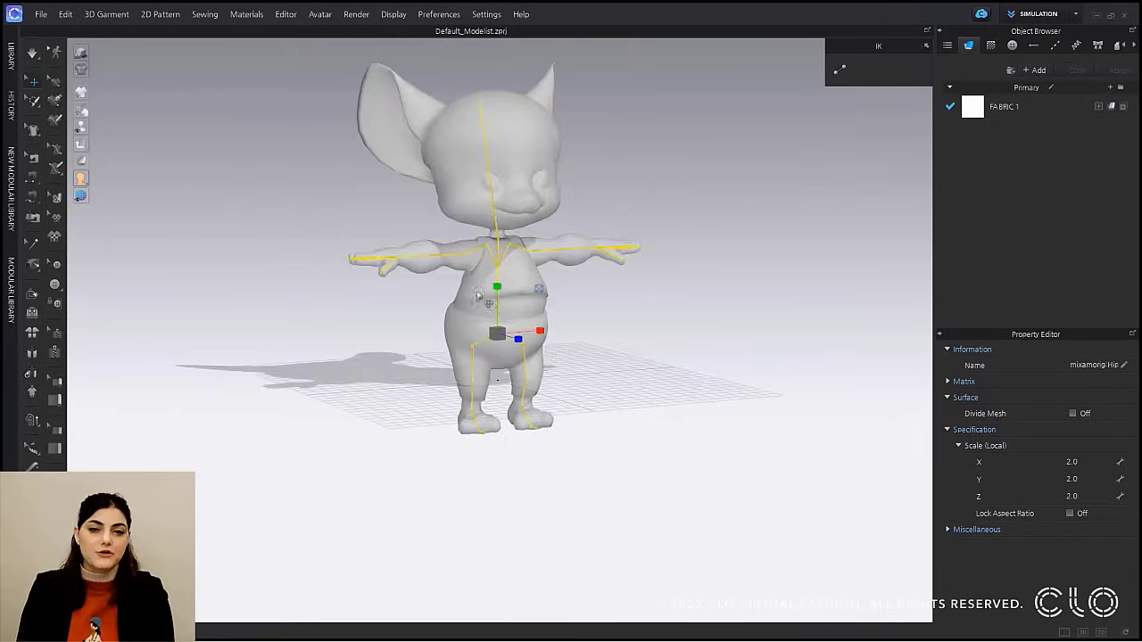
{"action": "mouse_move", "coordinate": [617, 313]}
{"action": "right_mouse_down"}
{"action": "mouse_move", "coordinate": [498, 307]}
{"action": "mouse_move", "coordinate": [655, 312]}
{"action": "mouse_move", "coordinate": [628, 311]}
{"action": "right_mouse_up"}
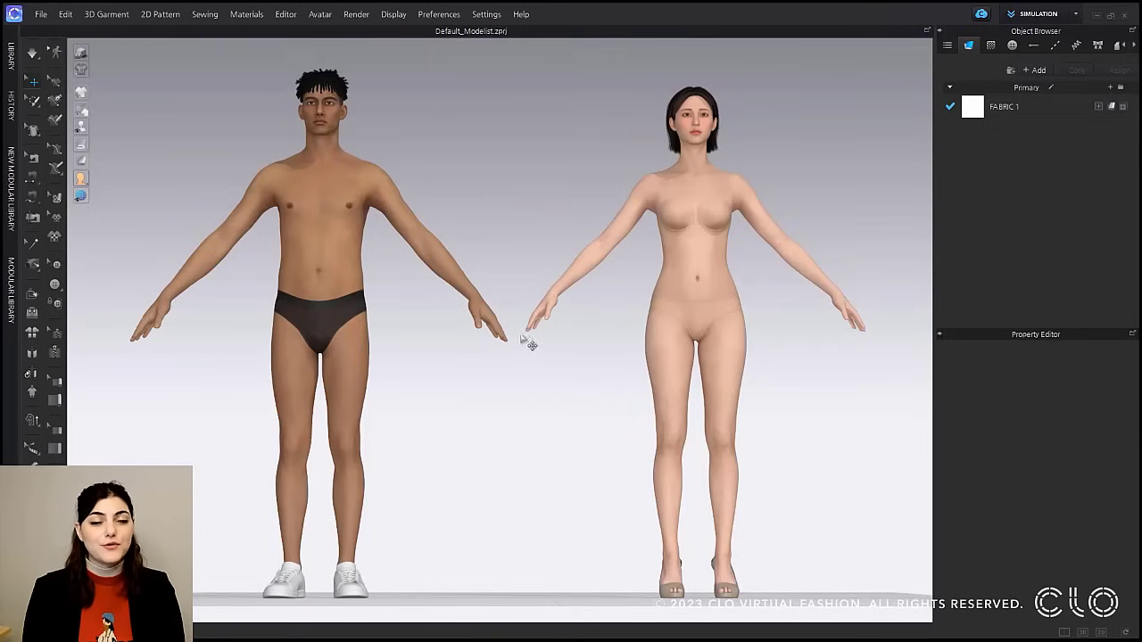
Add multi export.fbx to the scene as an avatar in mm with joint animation and the Y axis inverted, and inspect the male avatars.
{"action": "left_click", "coordinate": [41, 15]}
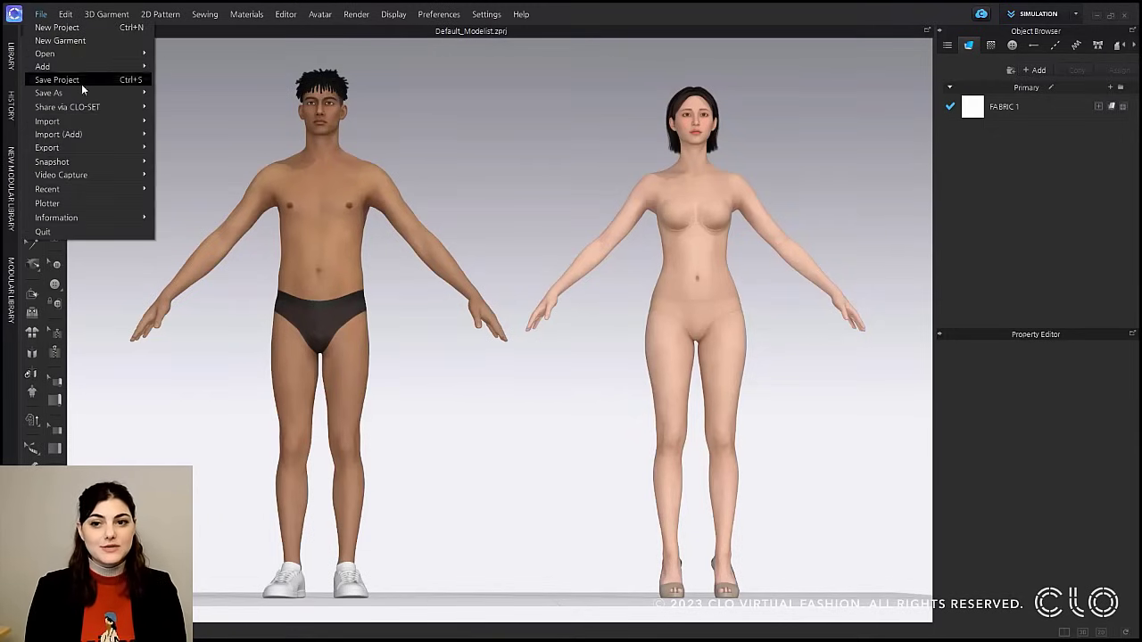
{"action": "mouse_move", "coordinate": [89, 132]}
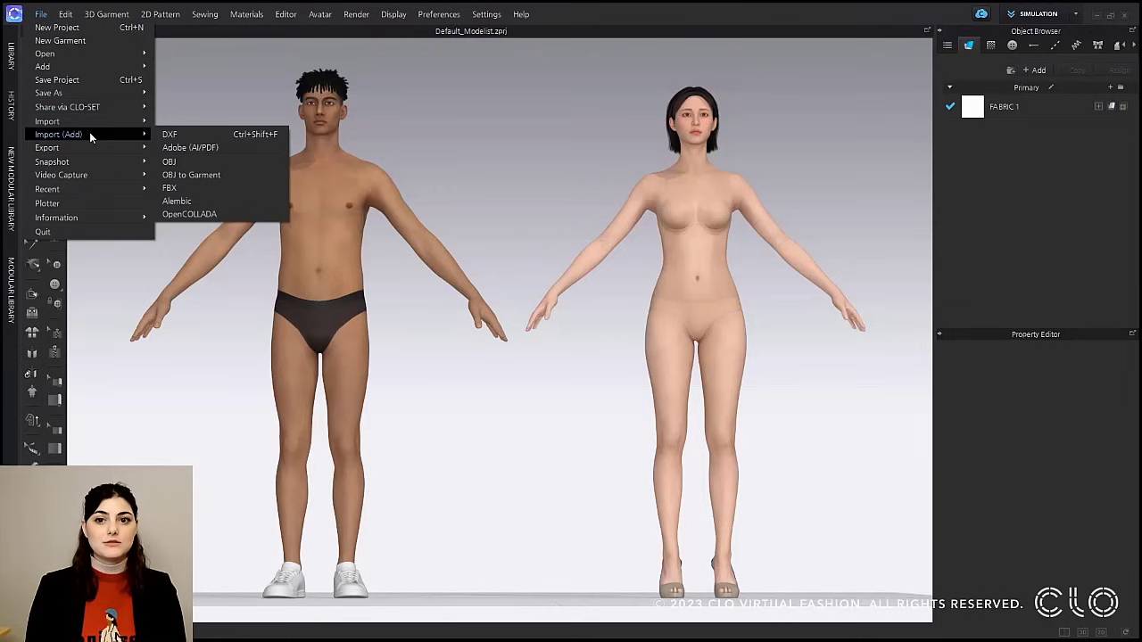
{"action": "left_click", "coordinate": [204, 188]}
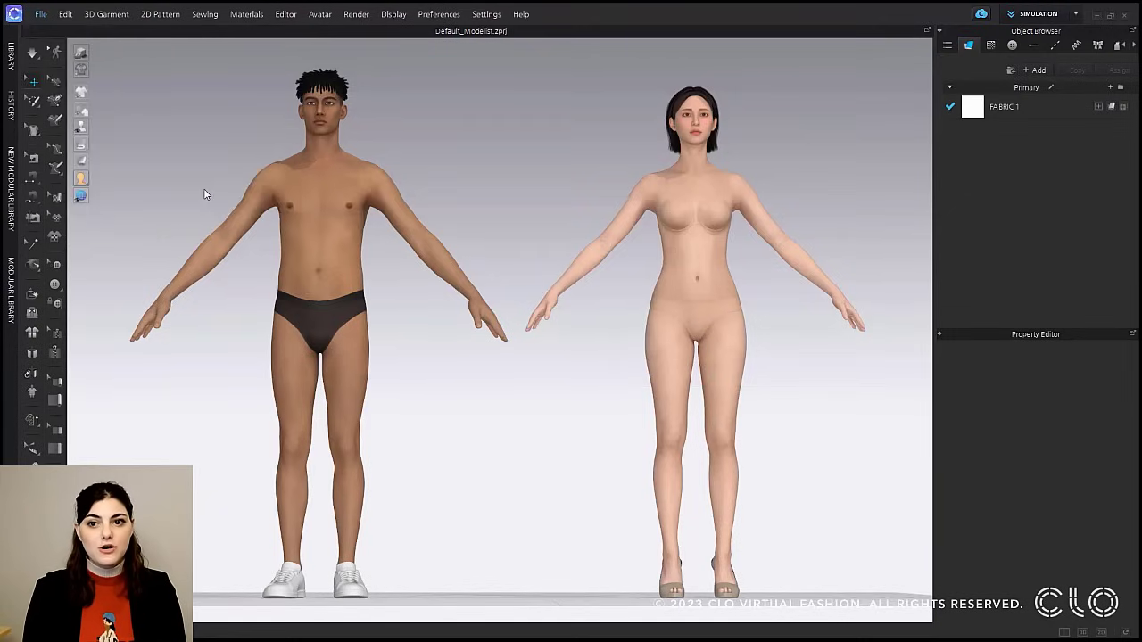
{"action": "left_click", "coordinate": [188, 204]}
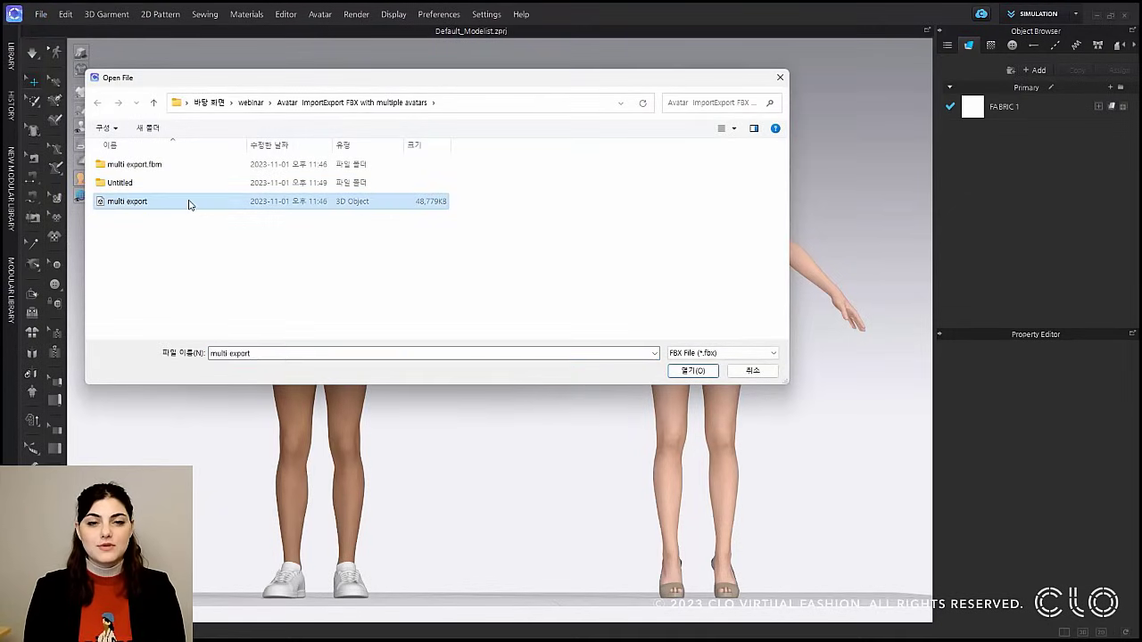
{"action": "left_click", "coordinate": [693, 370]}
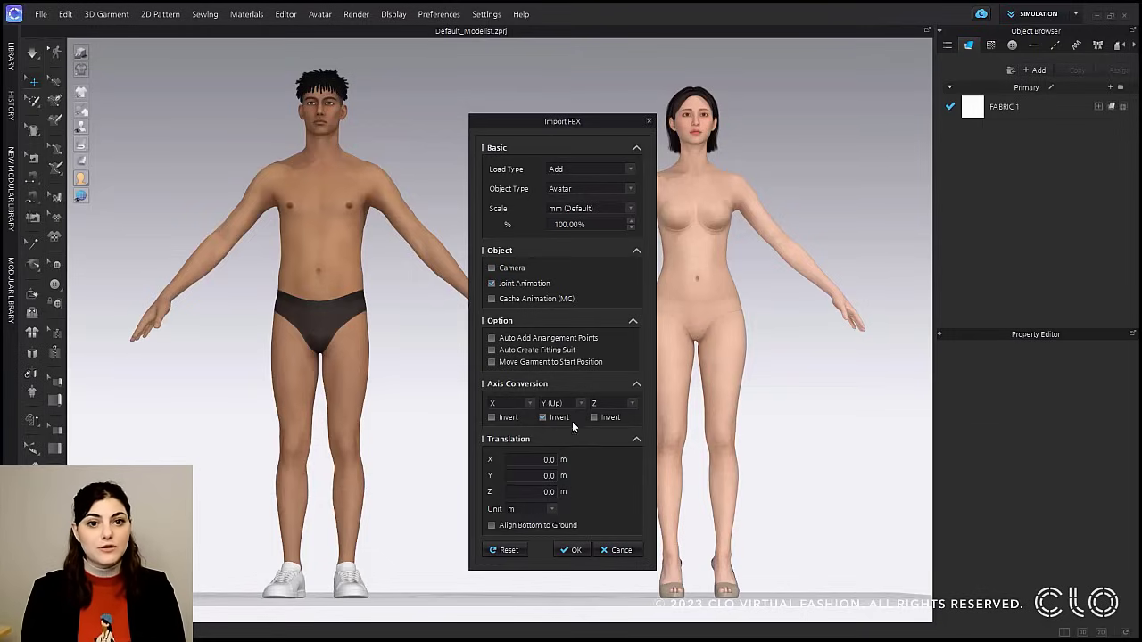
{"action": "left_click", "coordinate": [574, 550]}
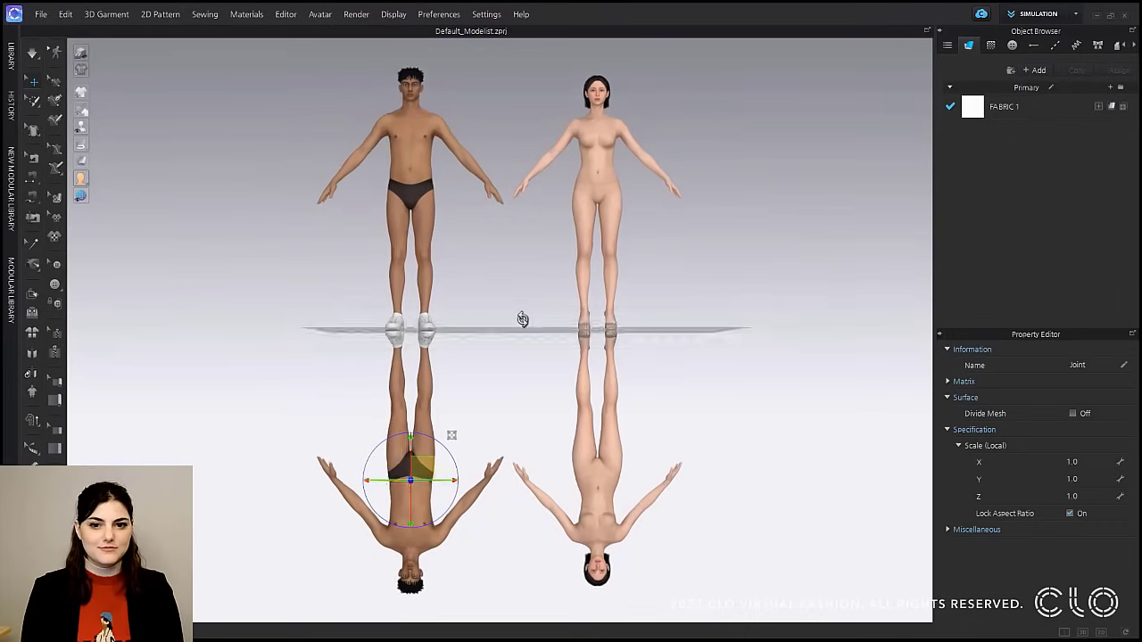
{"action": "mouse_move", "coordinate": [523, 319]}
{"action": "right_mouse_down"}
{"action": "mouse_move", "coordinate": [523, 334]}
{"action": "mouse_move", "coordinate": [522, 313]}
{"action": "right_mouse_up"}
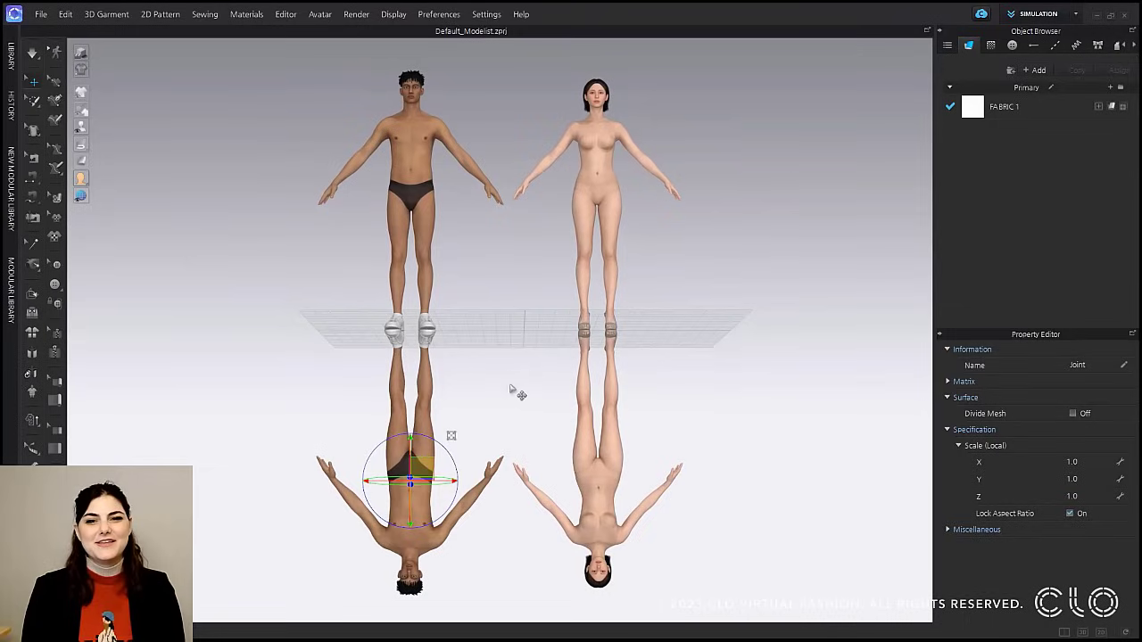
{"action": "left_click", "coordinate": [510, 393]}
{"action": "left_click", "coordinate": [427, 187]}
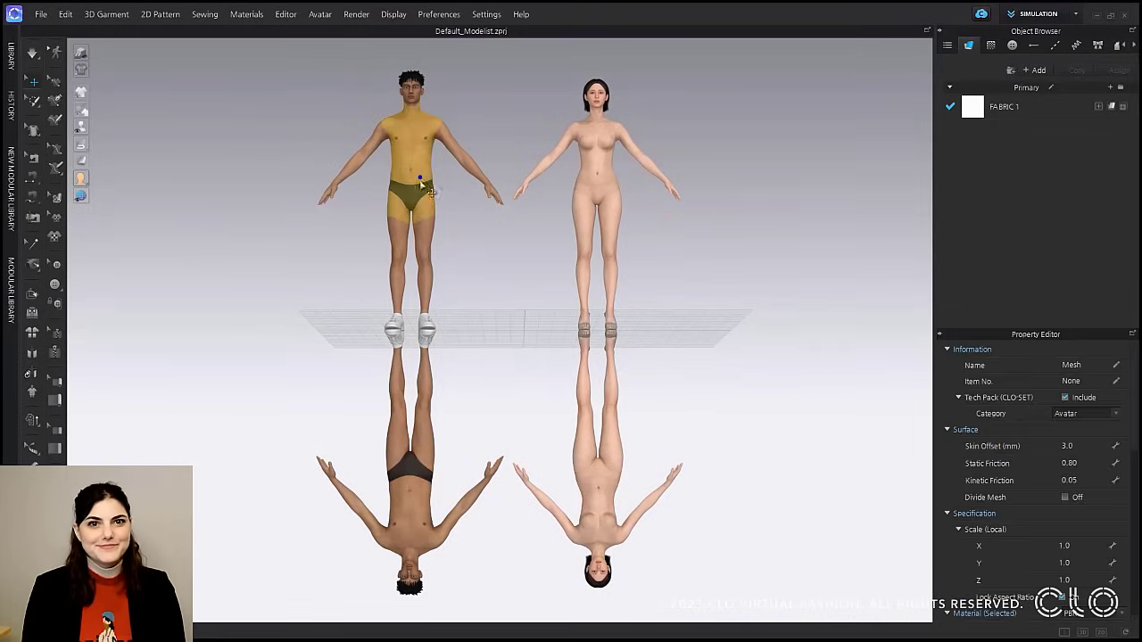
{"action": "left_click", "coordinate": [414, 484]}
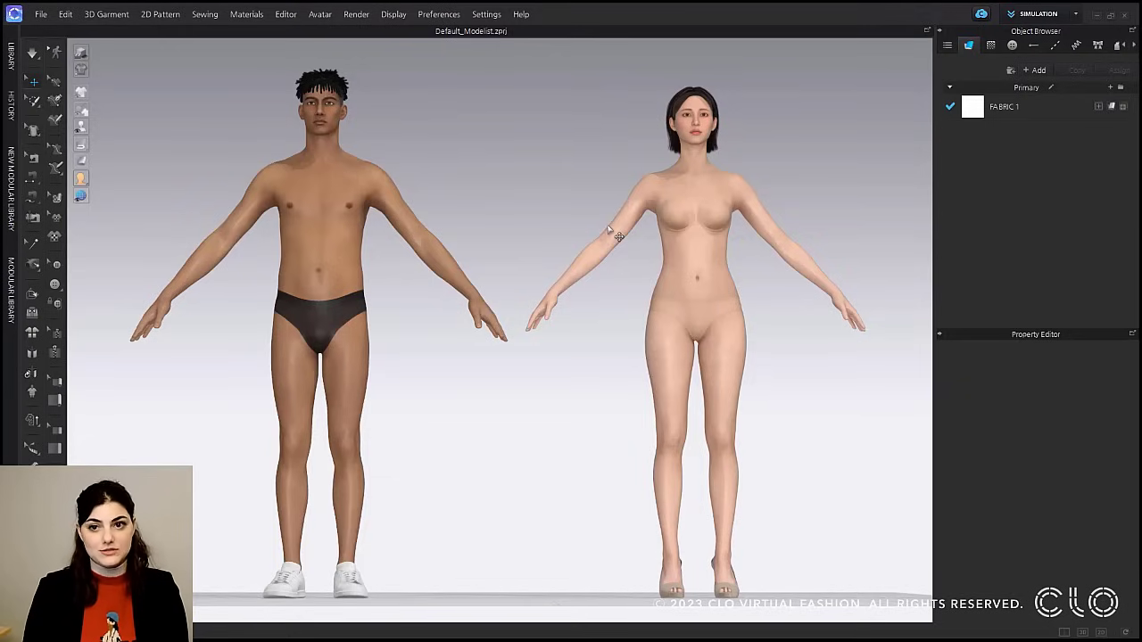
Start an FBX export of the two-avatar scene with the file name multi export.
{"action": "left_click", "coordinate": [41, 14]}
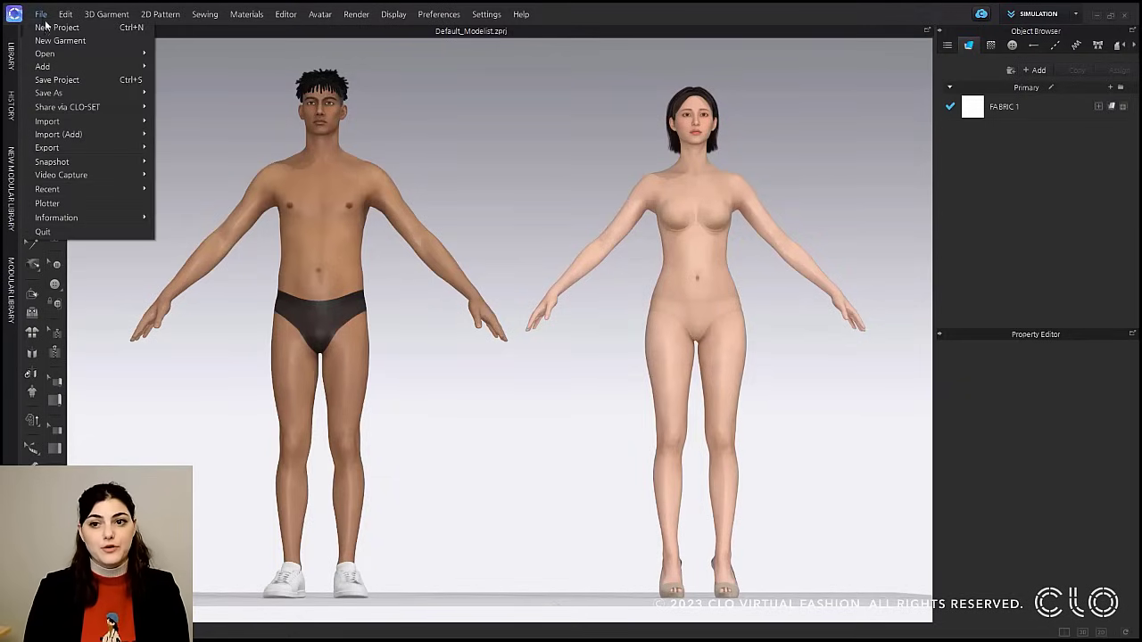
{"action": "mouse_move", "coordinate": [107, 148]}
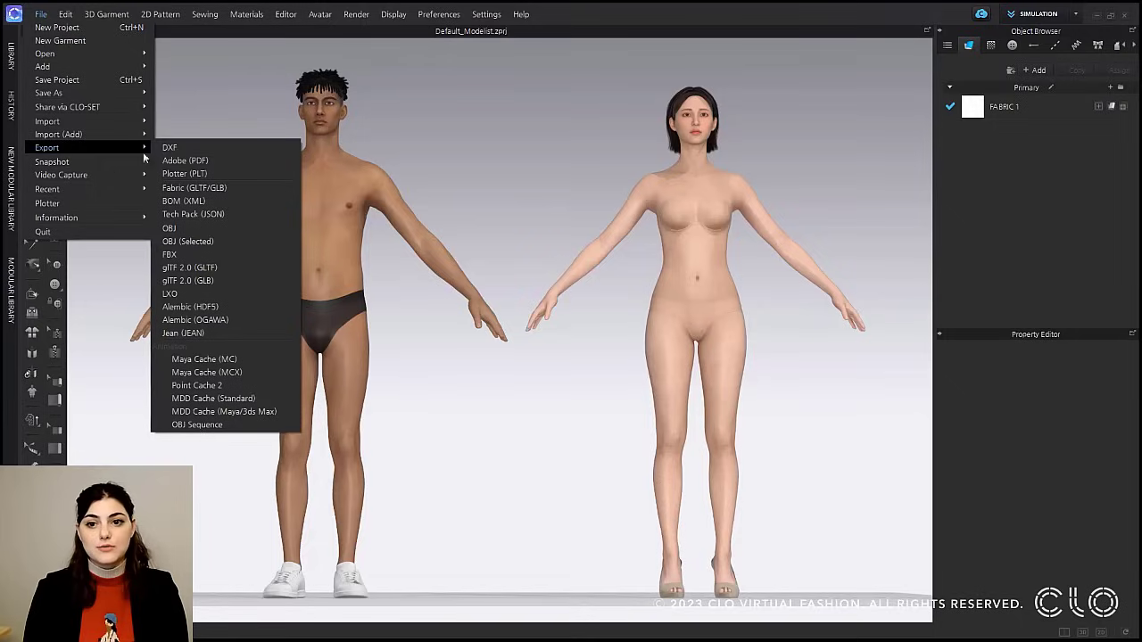
{"action": "left_click", "coordinate": [196, 258]}
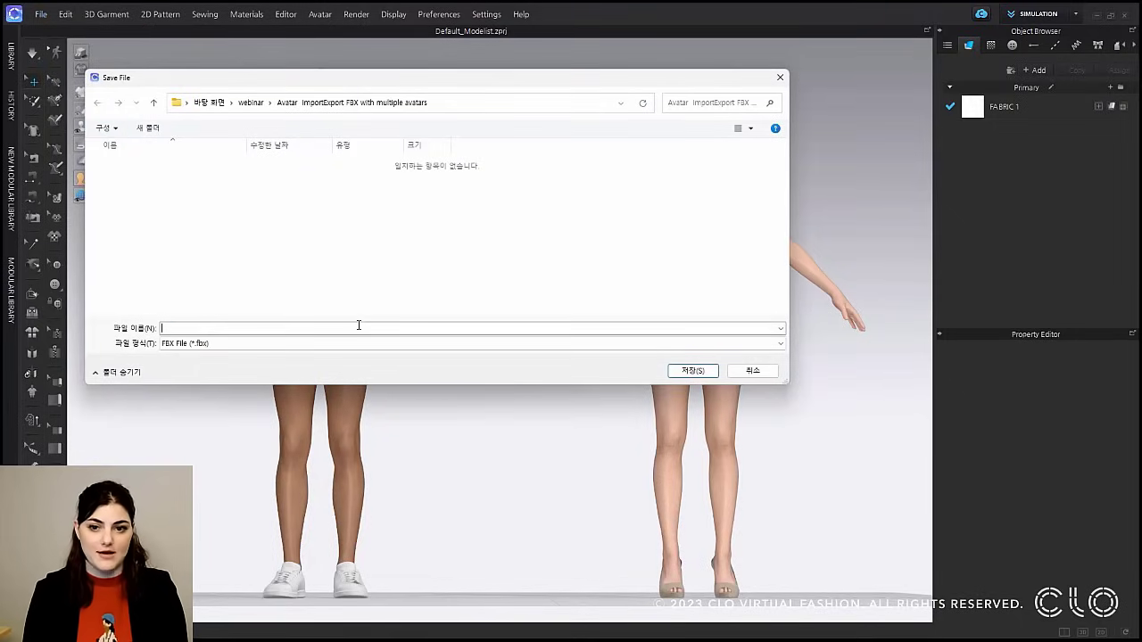
{"action": "type", "text": "multi"}
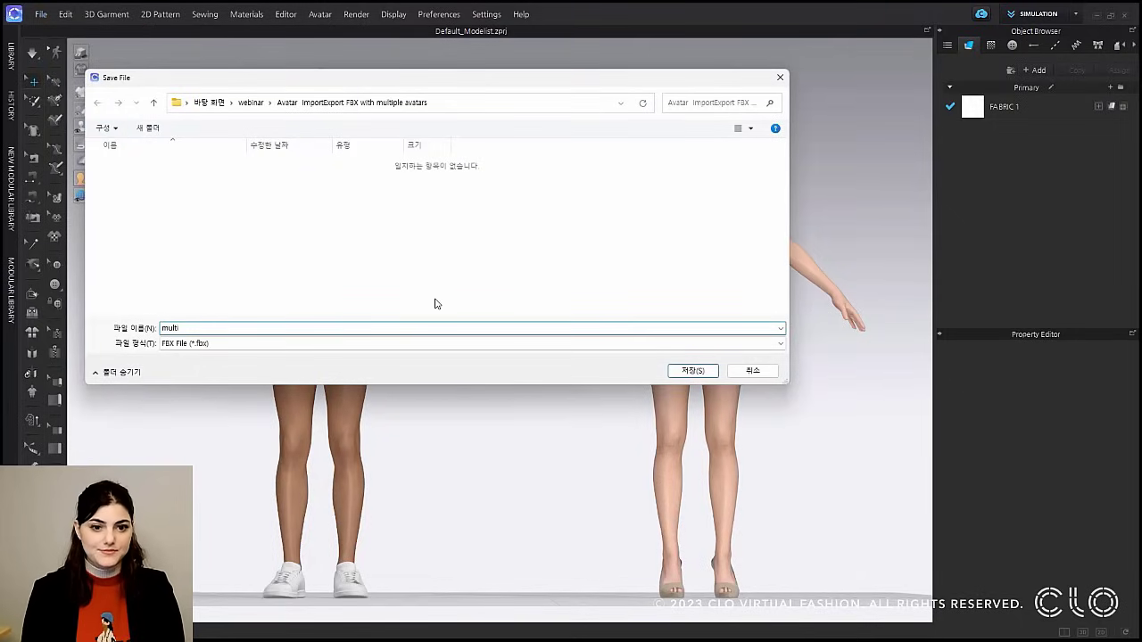
{"action": "type", "text": " ex"}
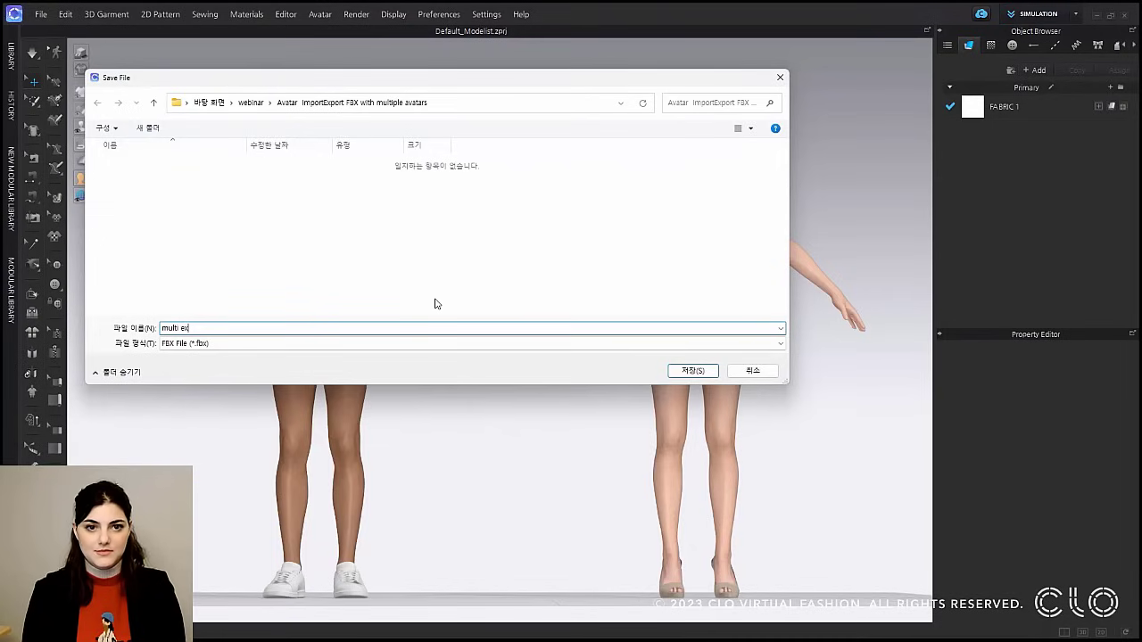
{"action": "type", "text": "port"}
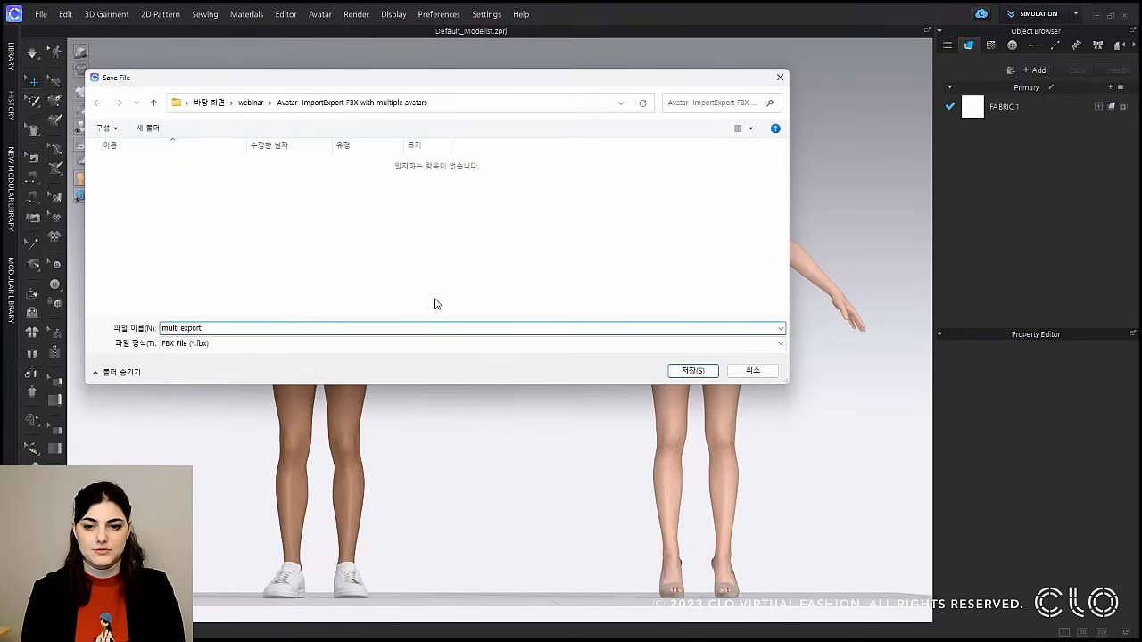
{"action": "left_click", "coordinate": [694, 373]}
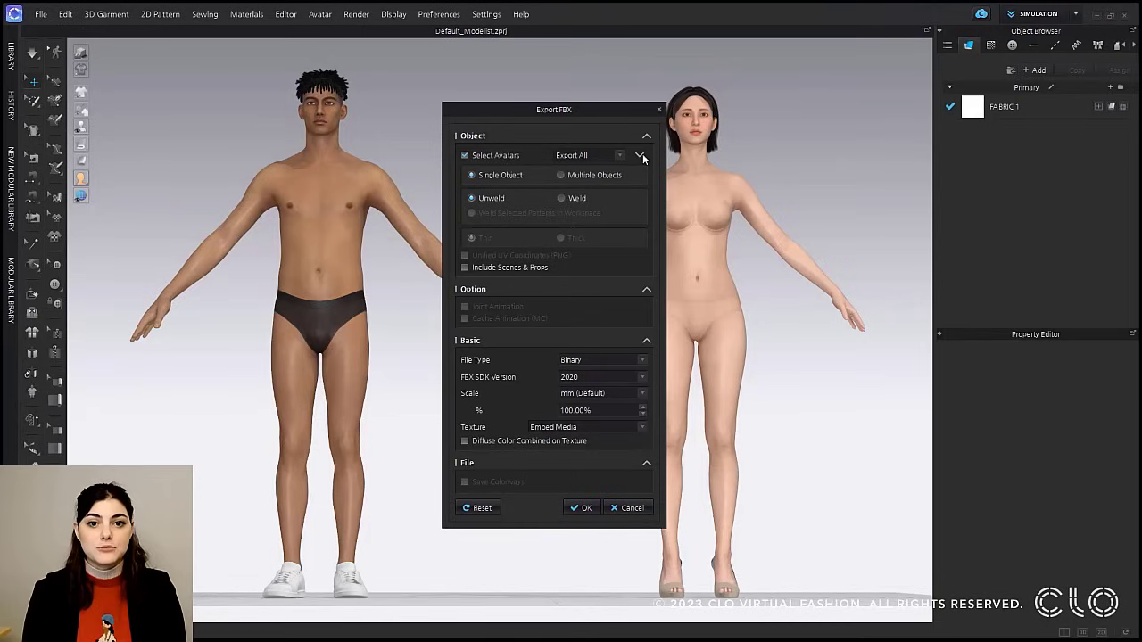
Expand the avatar list and export both FV2_Yuna and MV2_Luka as a single unwelded object in a binary FBX file.
{"action": "left_click", "coordinate": [641, 156]}
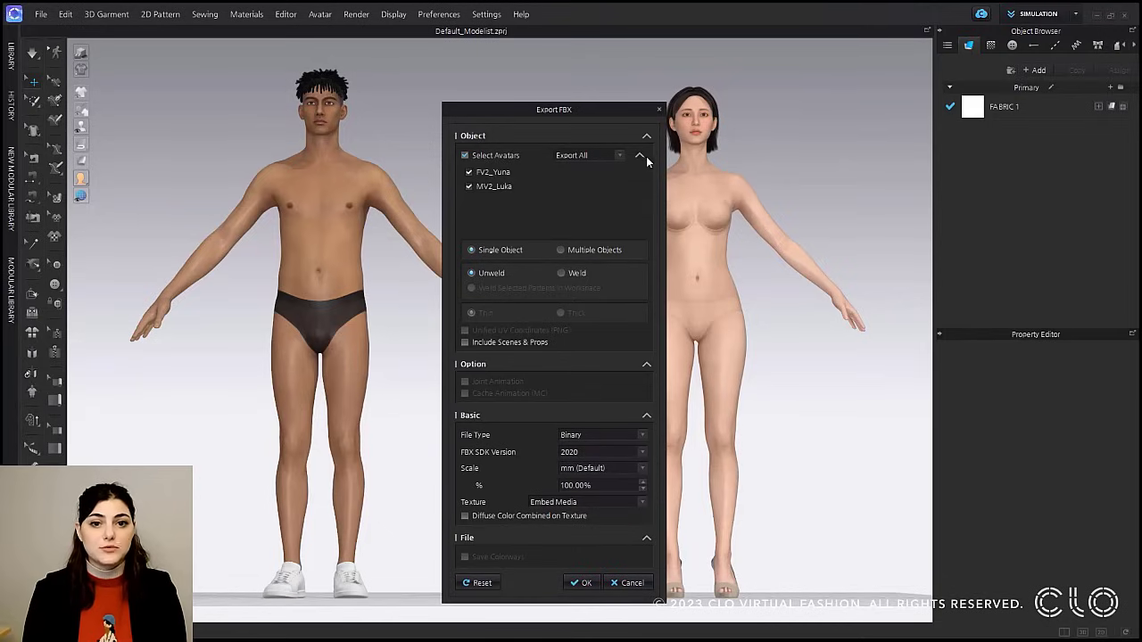
{"action": "left_click", "coordinate": [468, 186]}
{"action": "left_click", "coordinate": [469, 172]}
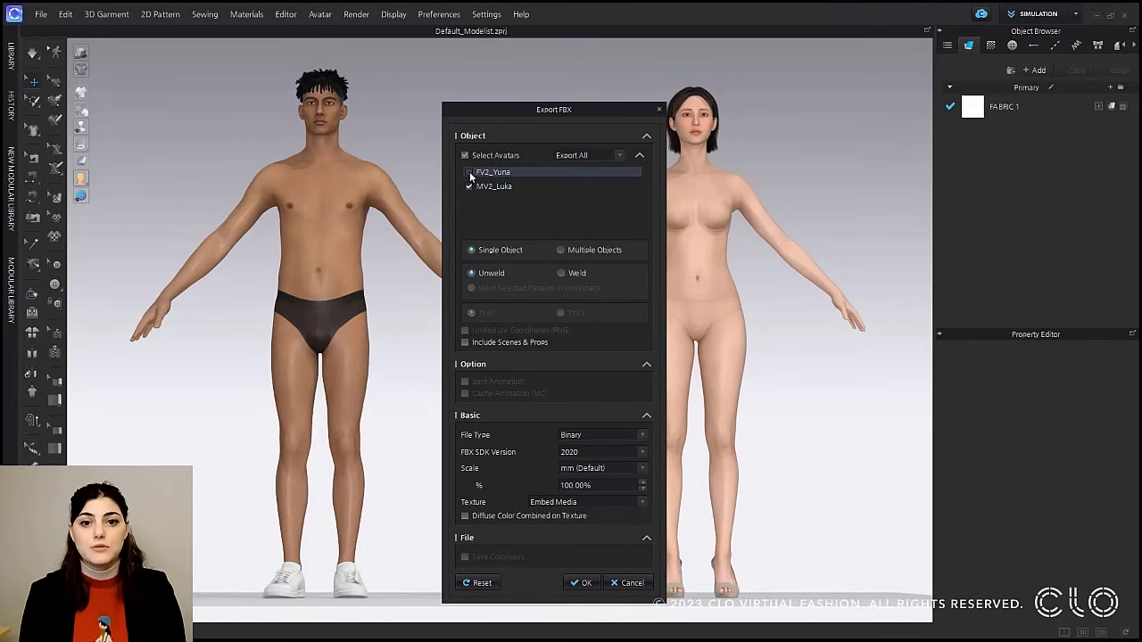
{"action": "left_click", "coordinate": [470, 172]}
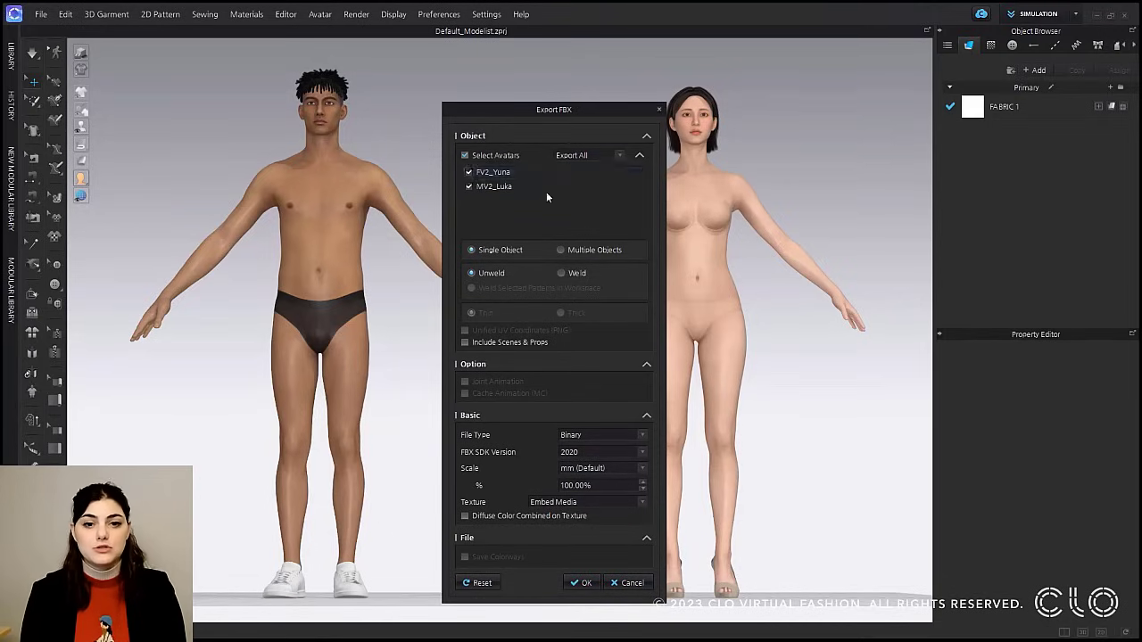
{"action": "left_click", "coordinate": [582, 582]}
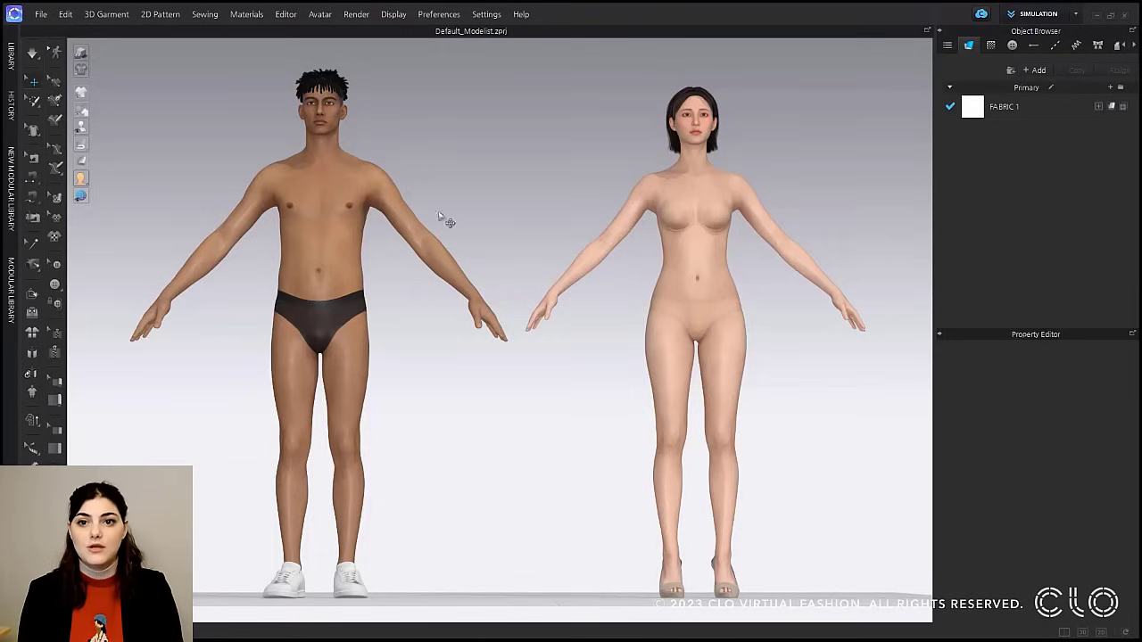
Import multi export.fbx with load type Open, object type Avatar and joint animation included.
{"action": "left_click", "coordinate": [41, 15]}
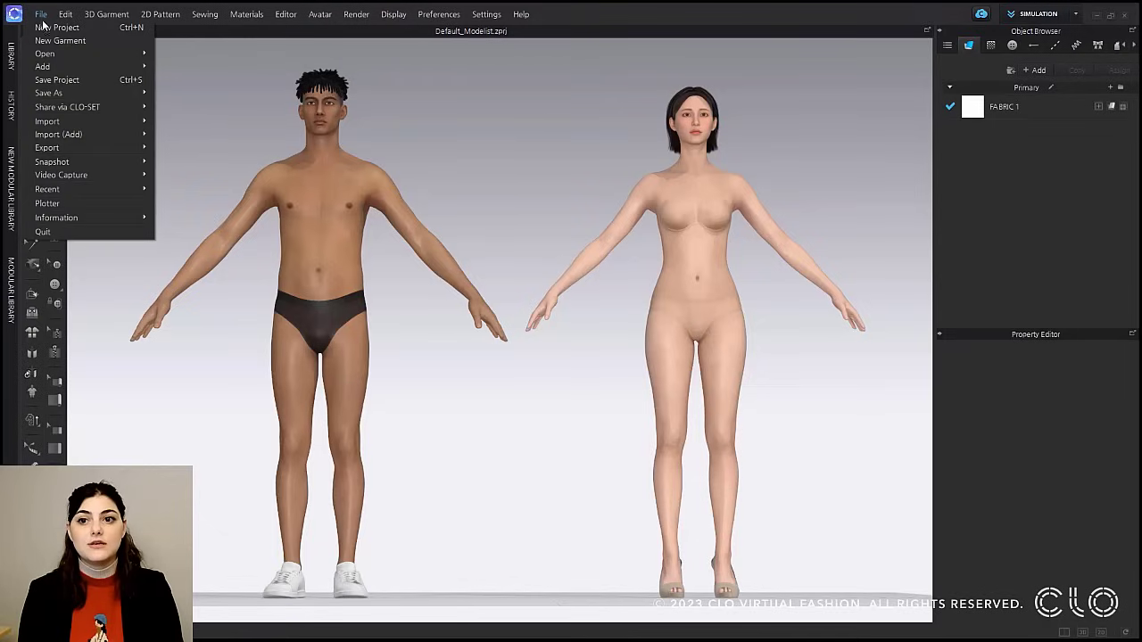
{"action": "mouse_move", "coordinate": [56, 119]}
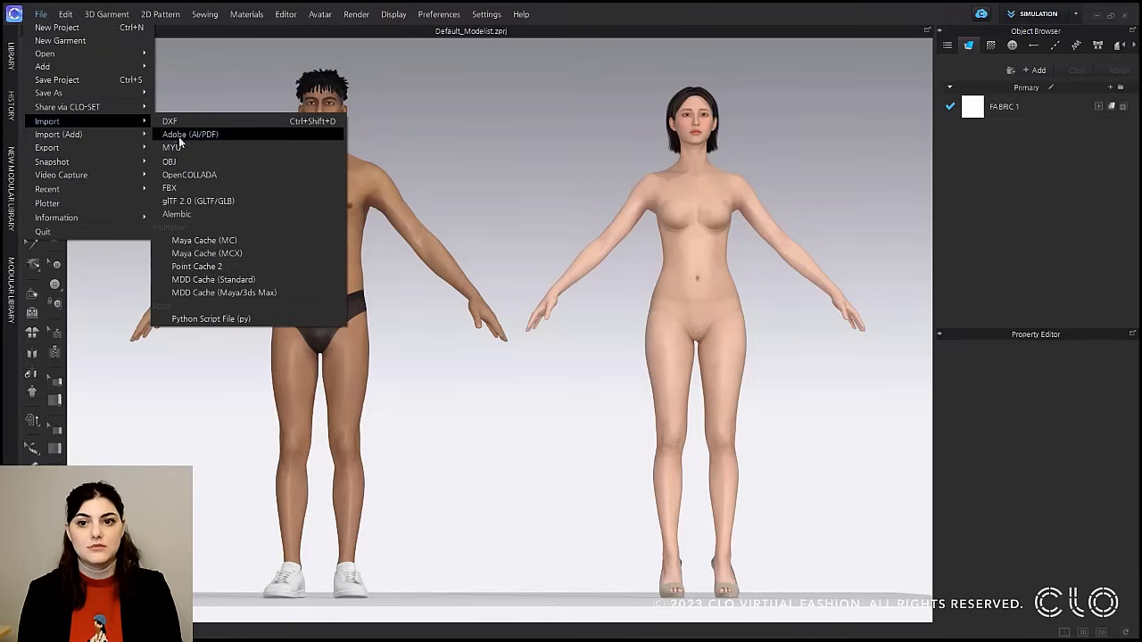
{"action": "left_click", "coordinate": [187, 193]}
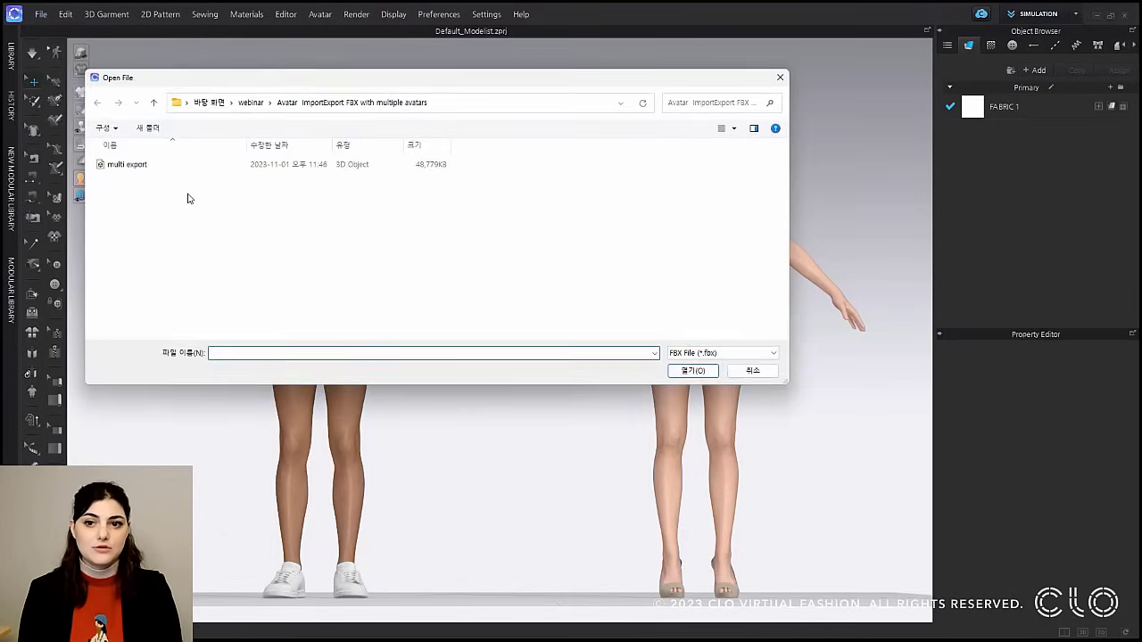
{"action": "left_click", "coordinate": [135, 171]}
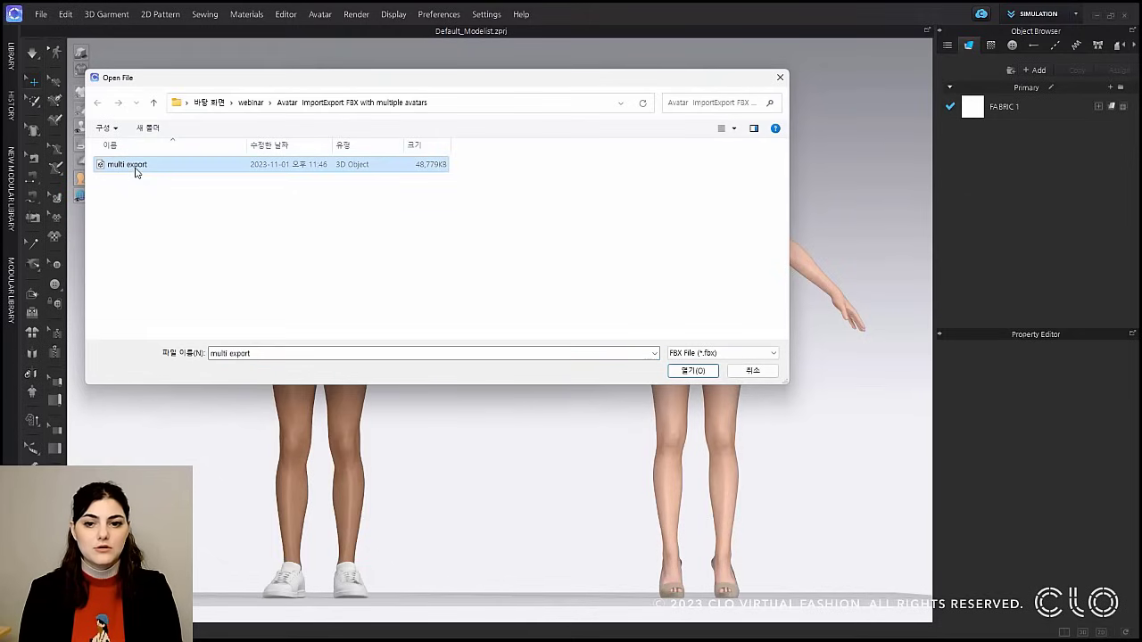
{"action": "left_click", "coordinate": [692, 370]}
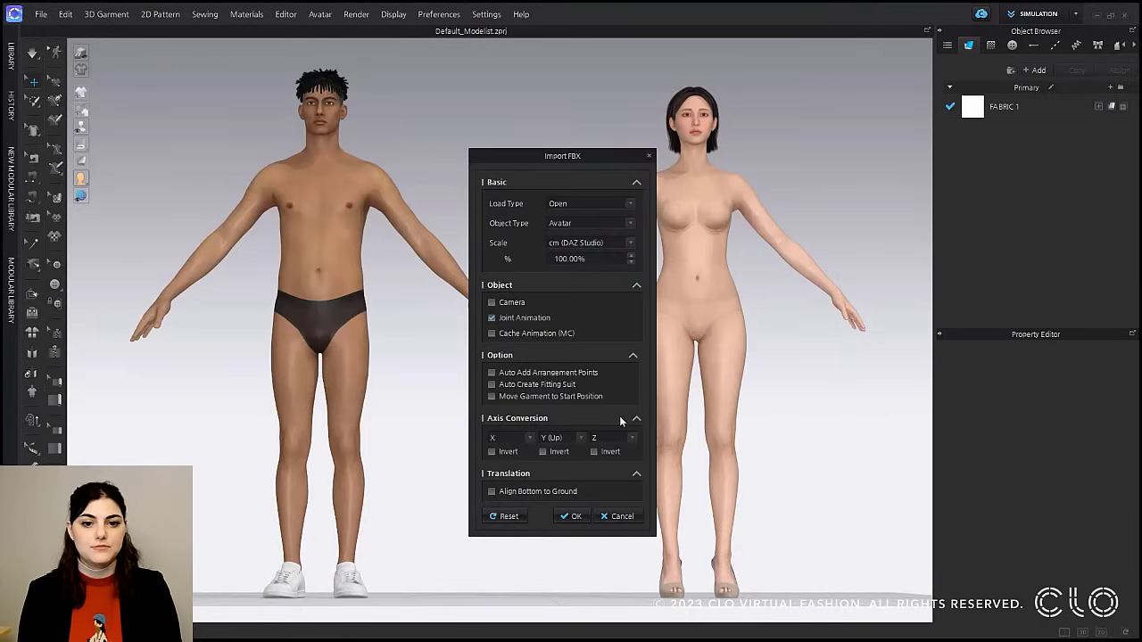
{"action": "left_click", "coordinate": [571, 516]}
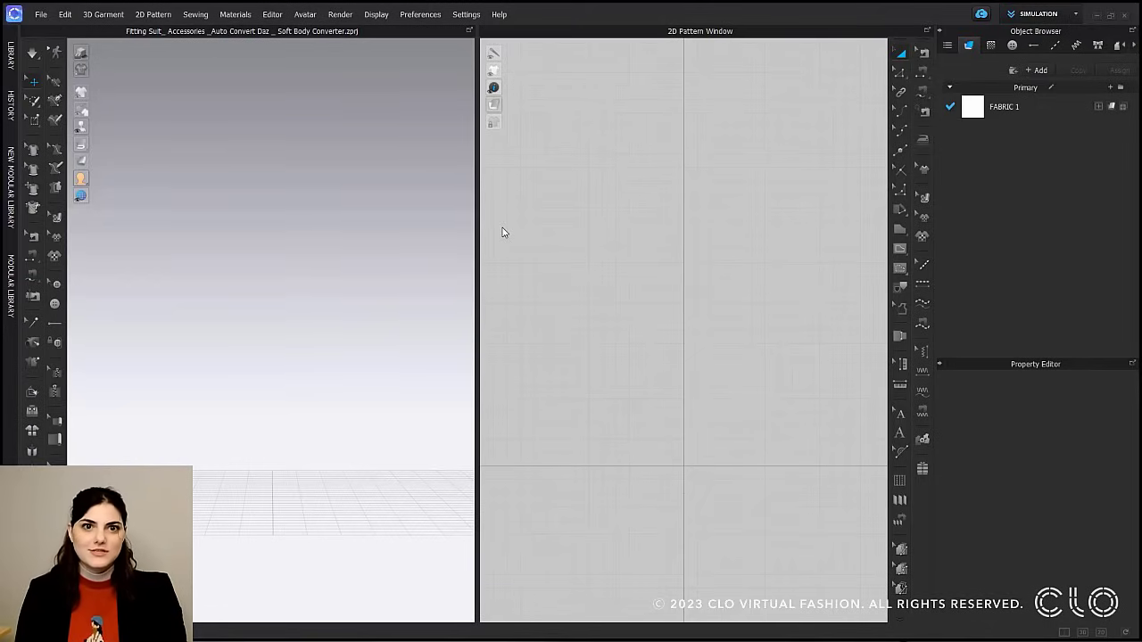
Start Auto Convert to Avatar and load web_8.1_F from the 7.3 Files > Avatars > web_8.1_F.fbm folder as the 3D body file.
{"action": "left_click", "coordinate": [304, 14]}
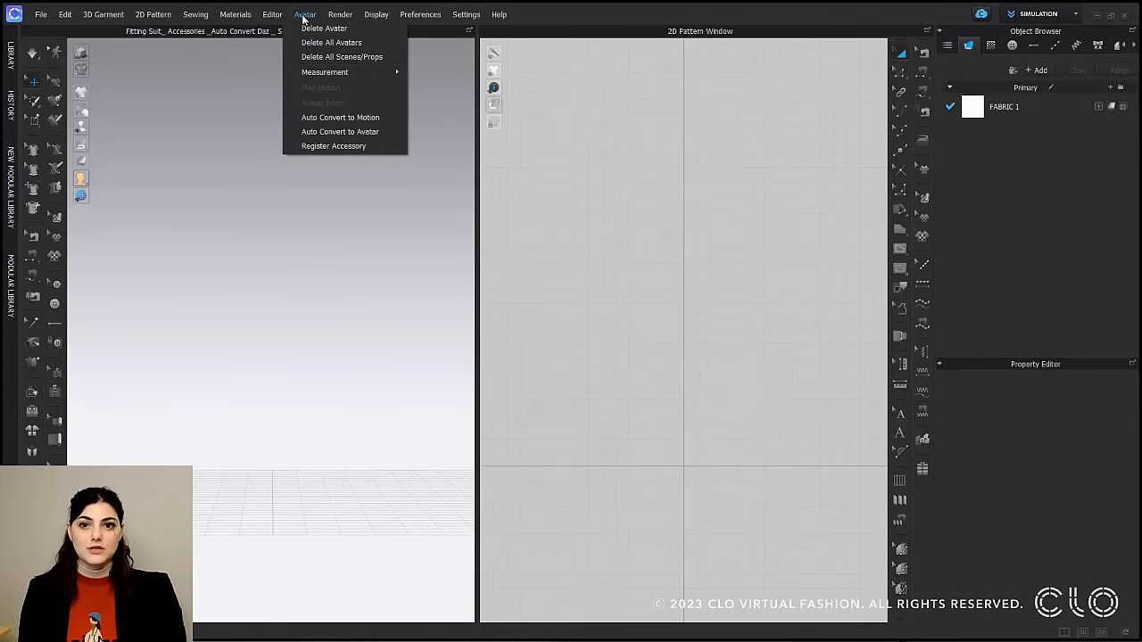
{"action": "left_click", "coordinate": [350, 132]}
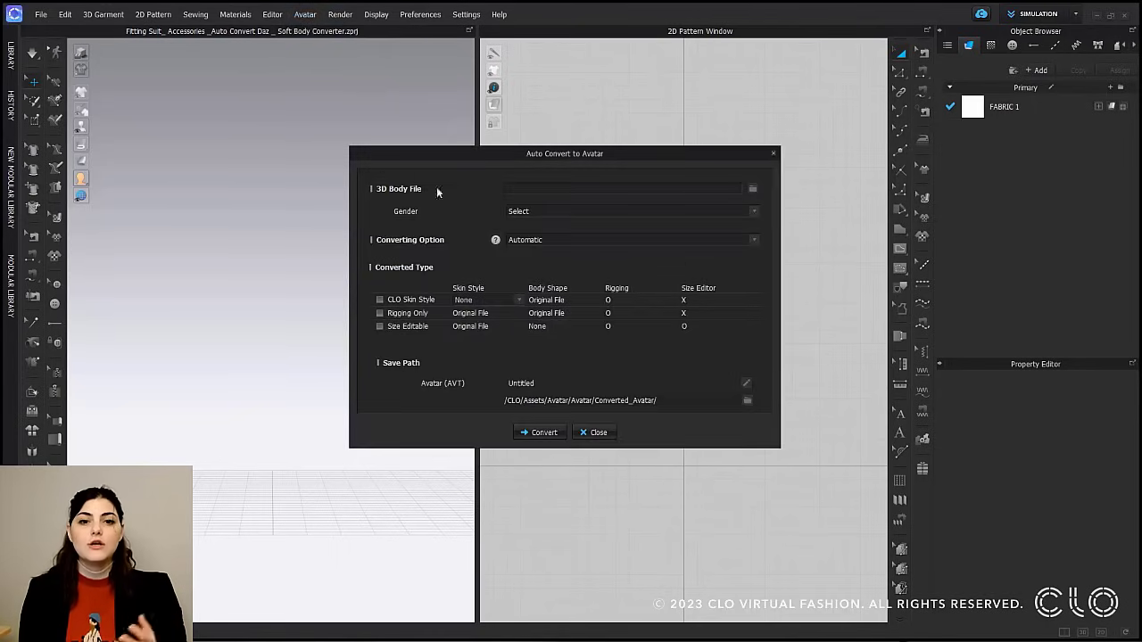
{"action": "left_click", "coordinate": [754, 188]}
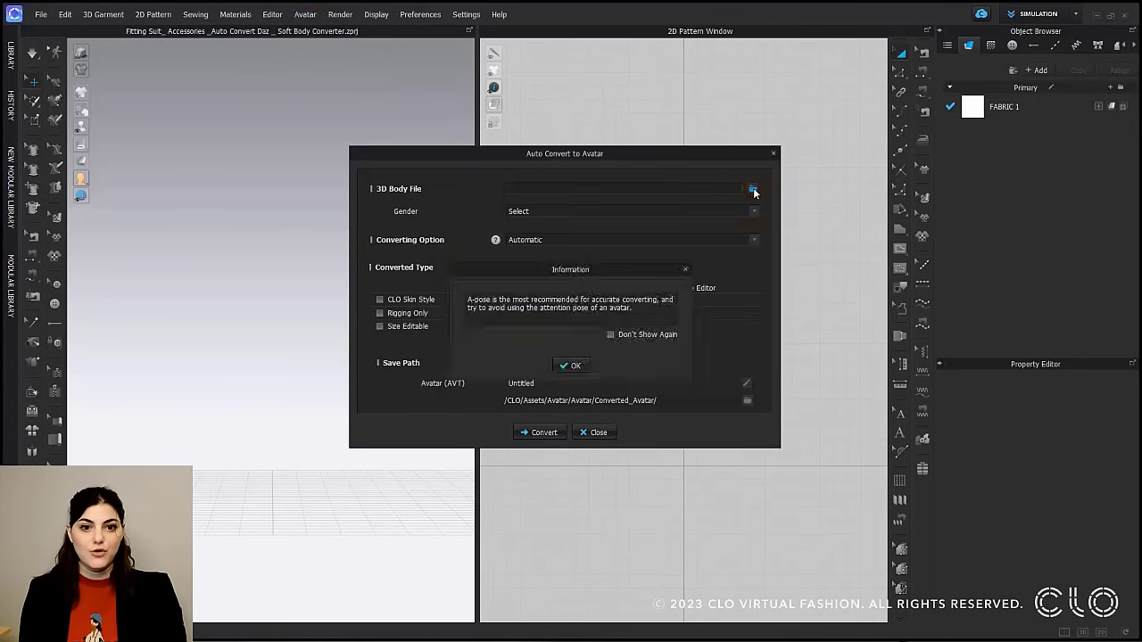
{"action": "left_click", "coordinate": [575, 366]}
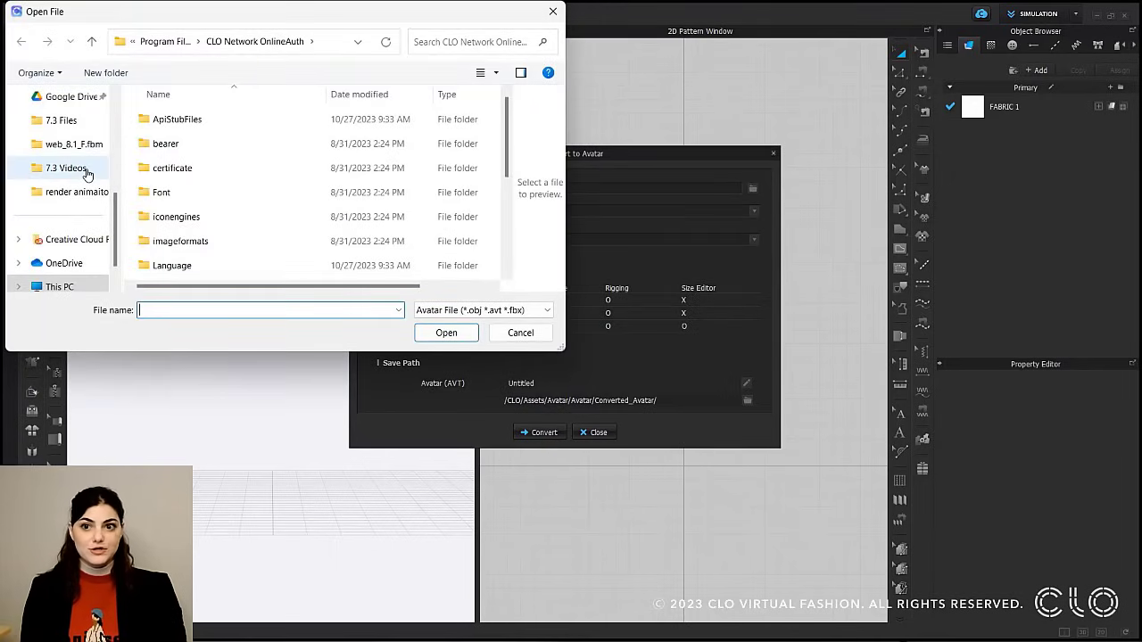
{"action": "left_click", "coordinate": [86, 124]}
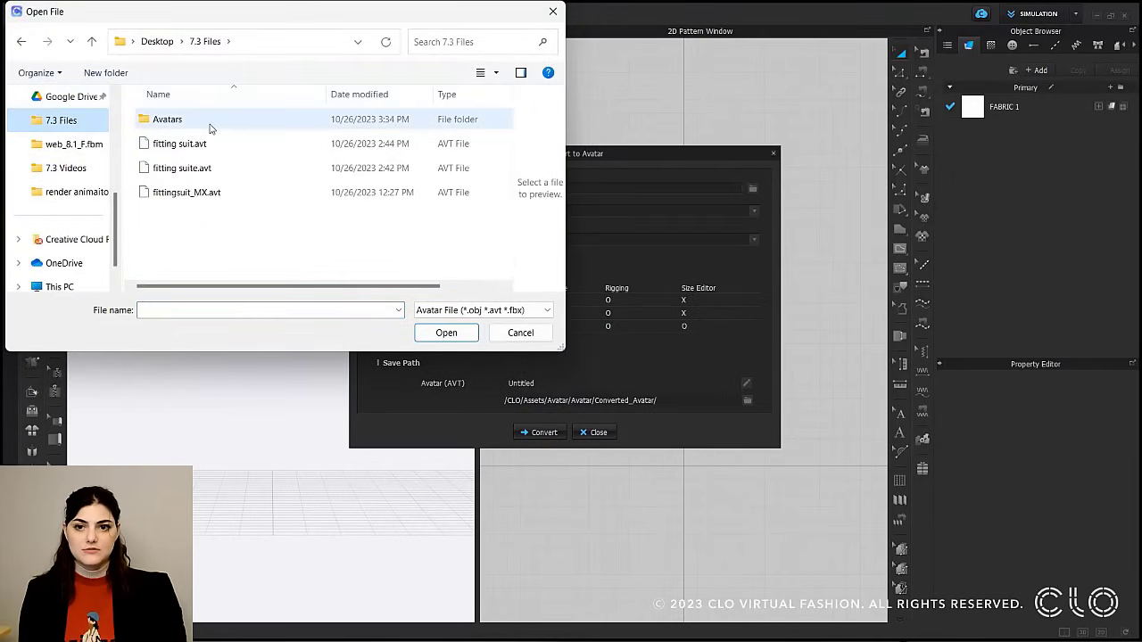
{"action": "double_click", "coordinate": [210, 129]}
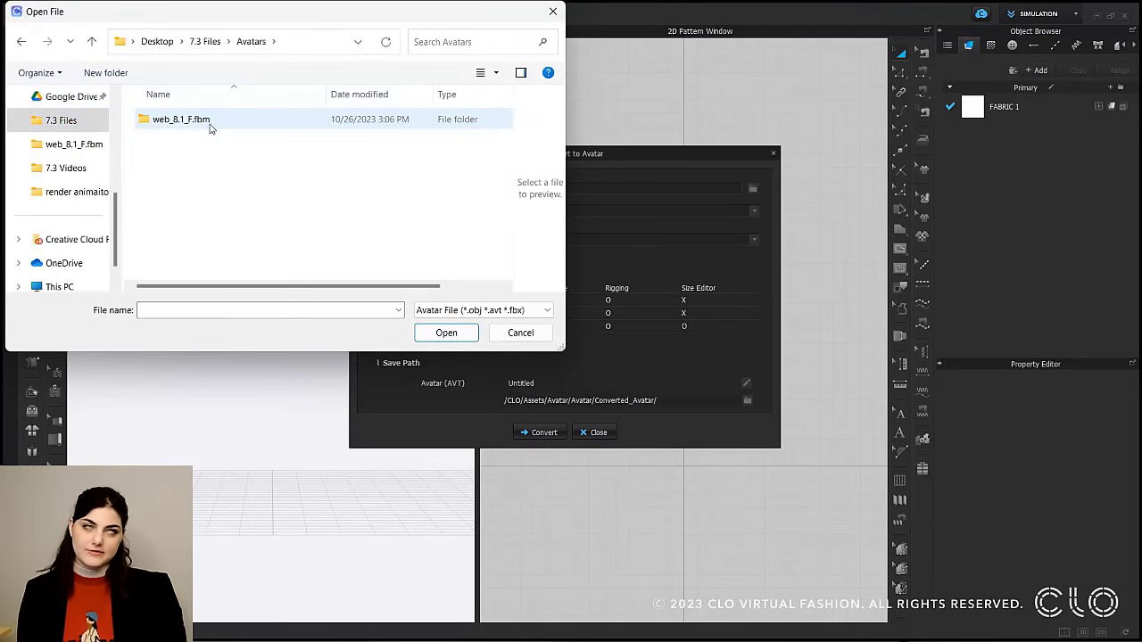
{"action": "double_click", "coordinate": [210, 129]}
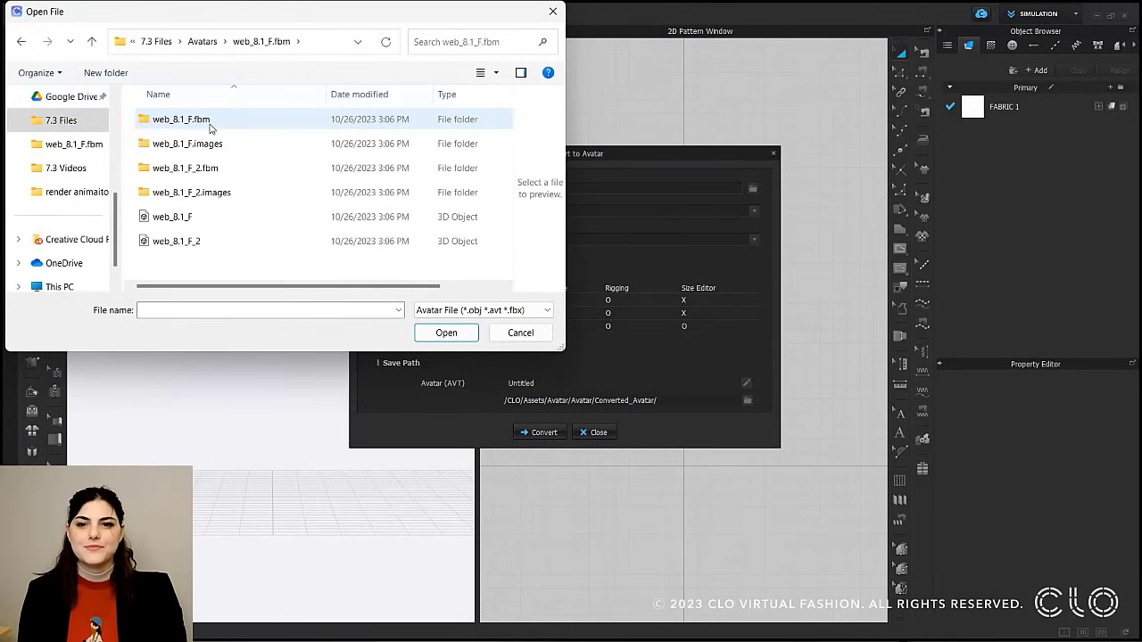
{"action": "left_click", "coordinate": [235, 223]}
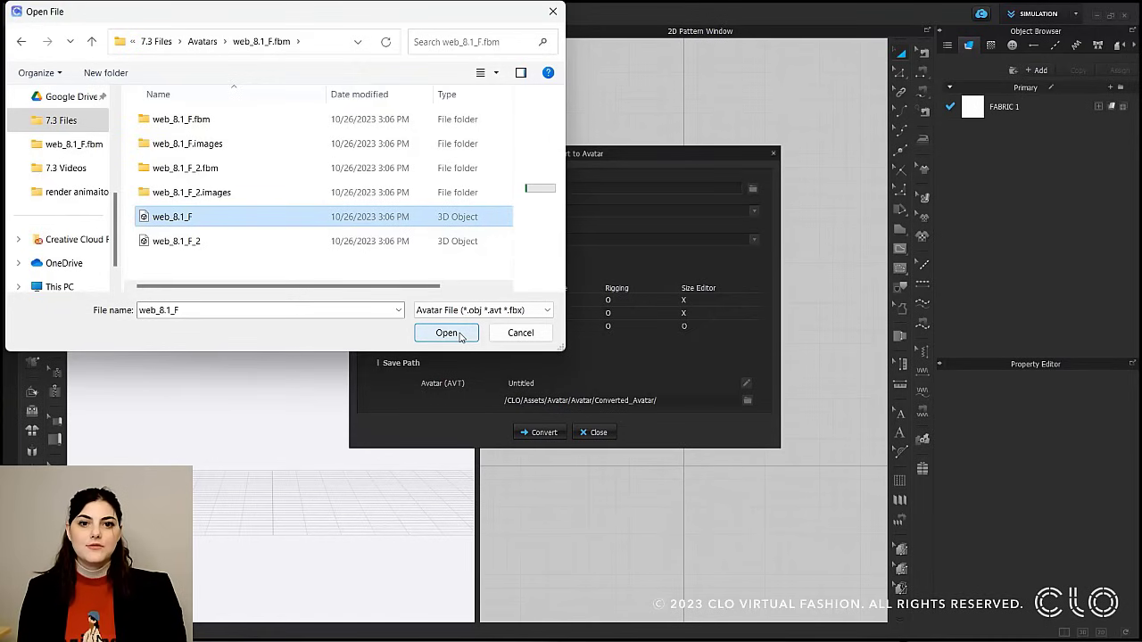
{"action": "left_click", "coordinate": [446, 332]}
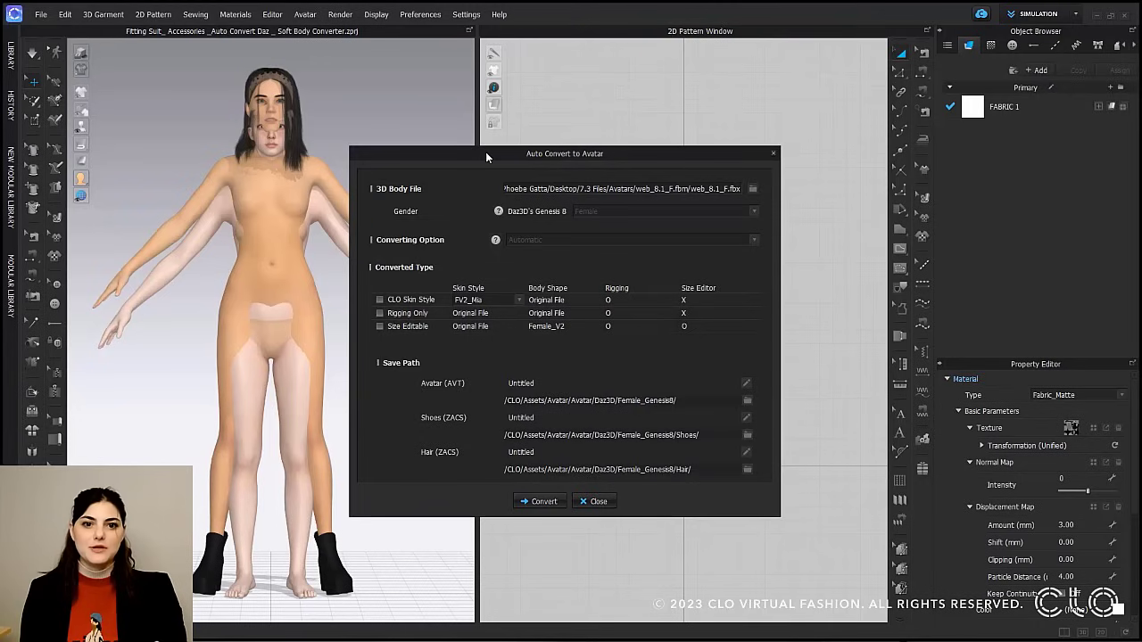
Set the converted avatar's save folder to the Avatars folder inside 7.3 Files.
{"action": "left_click_drag", "start_coordinate": [486, 158], "coordinate": [622, 148]}
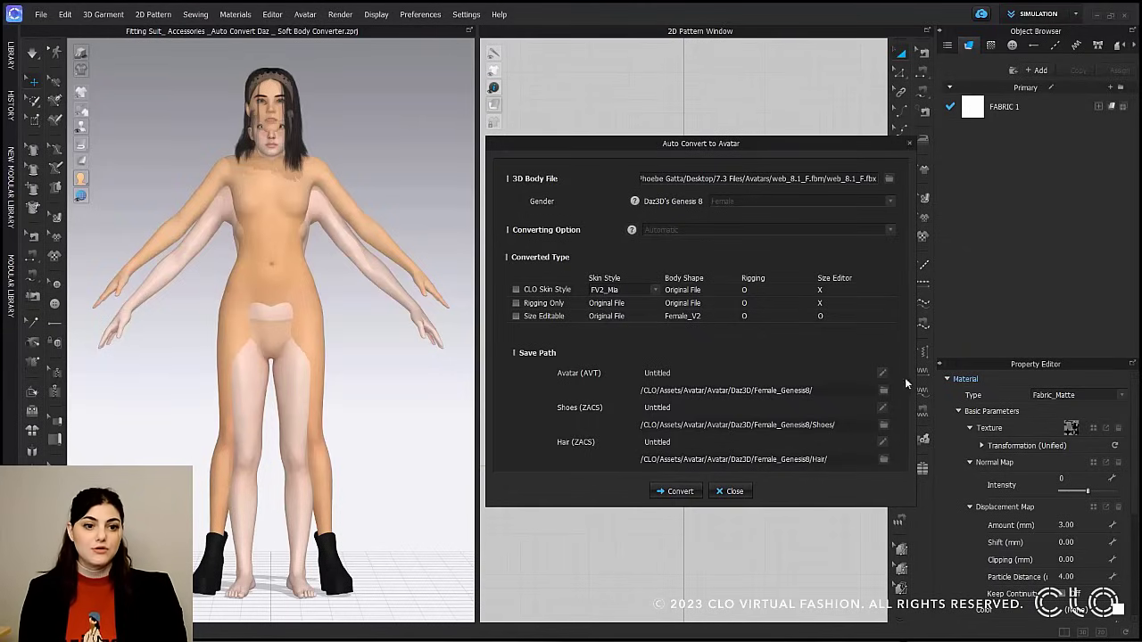
{"action": "left_click", "coordinate": [883, 391]}
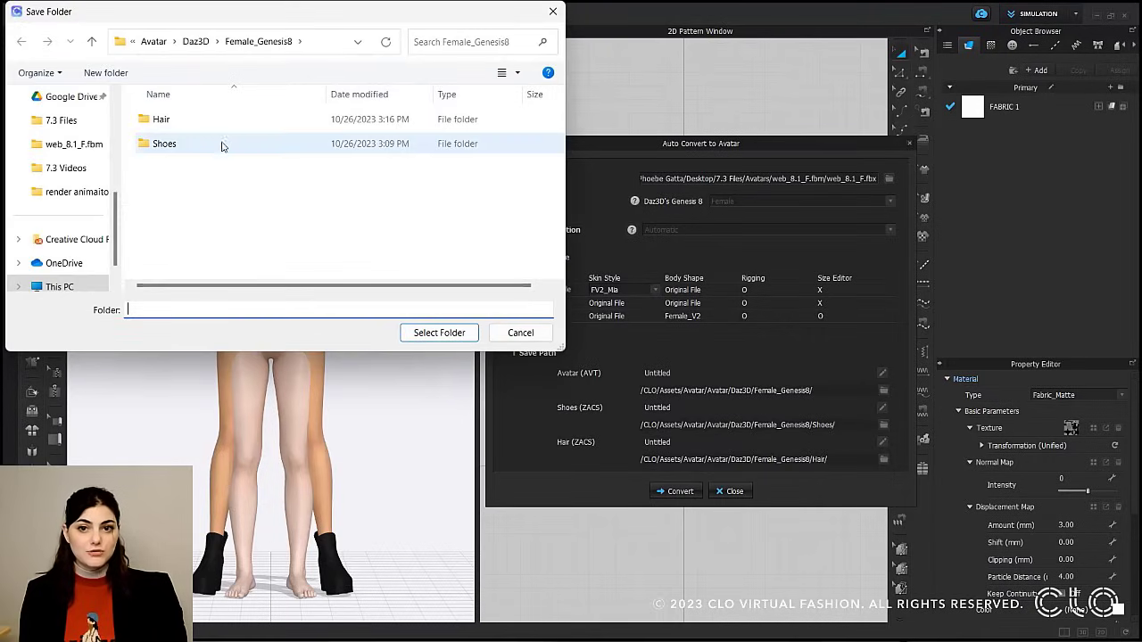
{"action": "scroll", "coordinate": [84, 170], "scroll_direction": "up", "scroll_amount": 1}
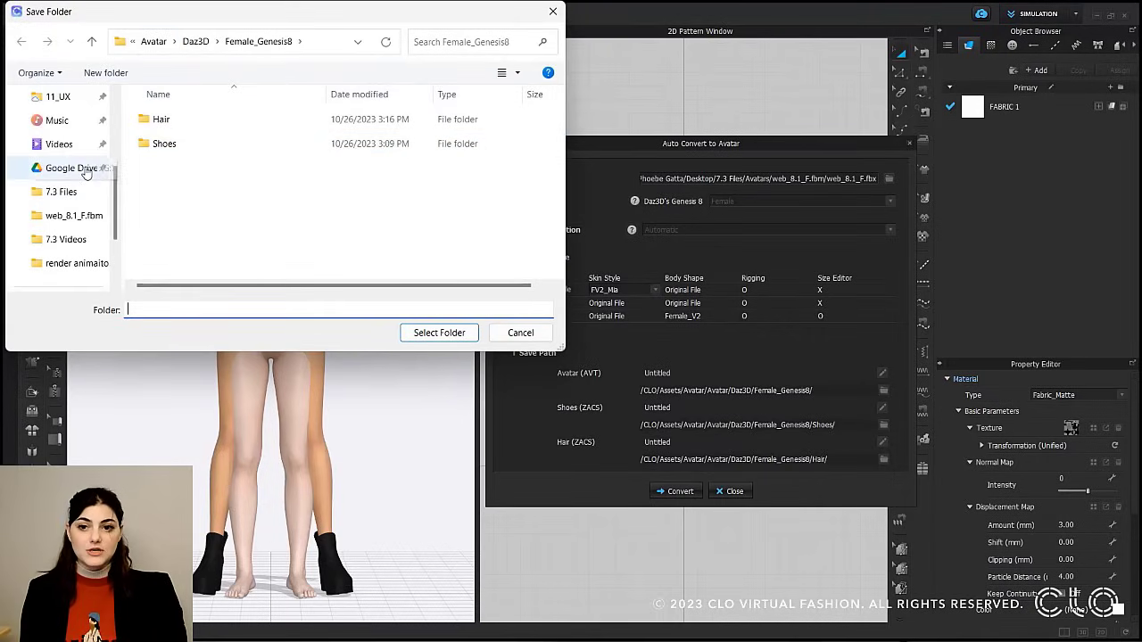
{"action": "left_click", "coordinate": [86, 169]}
{"action": "left_click", "coordinate": [169, 119]}
{"action": "left_click", "coordinate": [439, 333]}
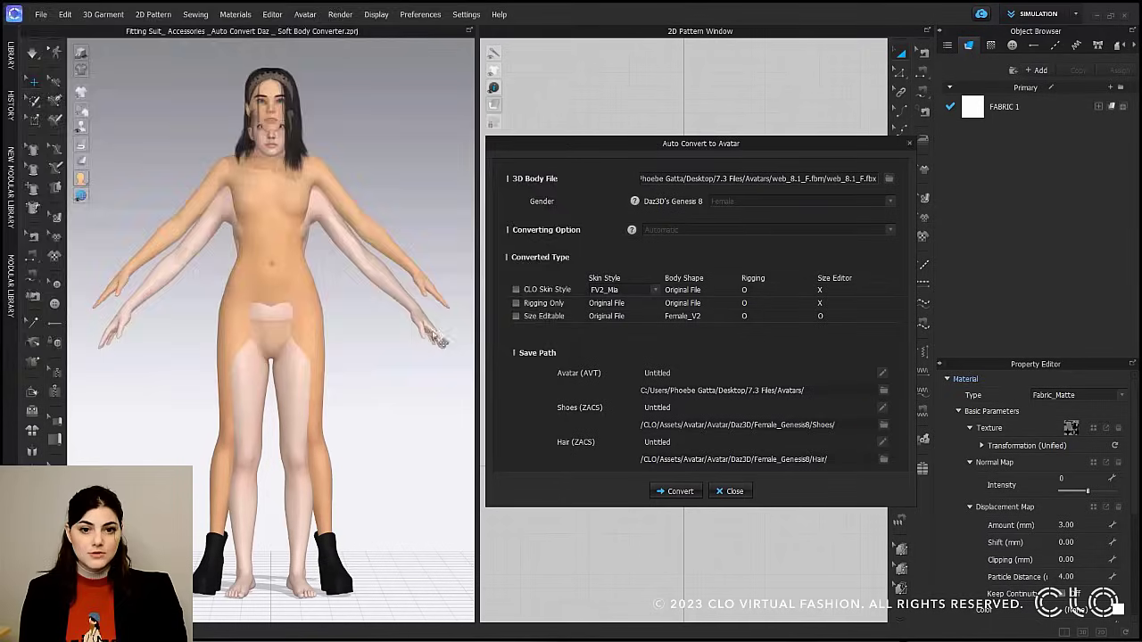
Create a folder named Shoes in 7.3 Files and set it as the save folder for the shoes.
{"action": "left_click", "coordinate": [883, 425]}
{"action": "left_click", "coordinate": [98, 173]}
{"action": "key", "text": "ctrl+shift+n"}
{"action": "type", "text": "Shoes"}
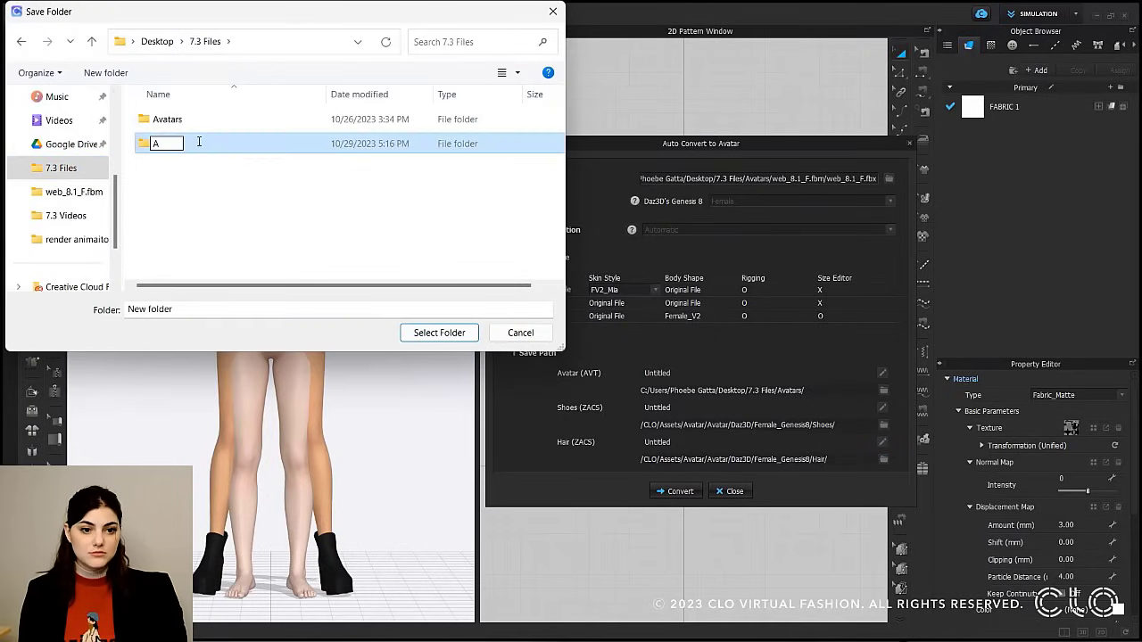
{"action": "key", "text": "Return"}
{"action": "left_click", "coordinate": [219, 148]}
{"action": "left_click", "coordinate": [436, 334]}
Create a folder named hair in 7.3 Files and set it as the save folder for the hair.
{"action": "left_click", "coordinate": [884, 459]}
{"action": "left_click", "coordinate": [107, 71]}
{"action": "type", "text": "hair"}
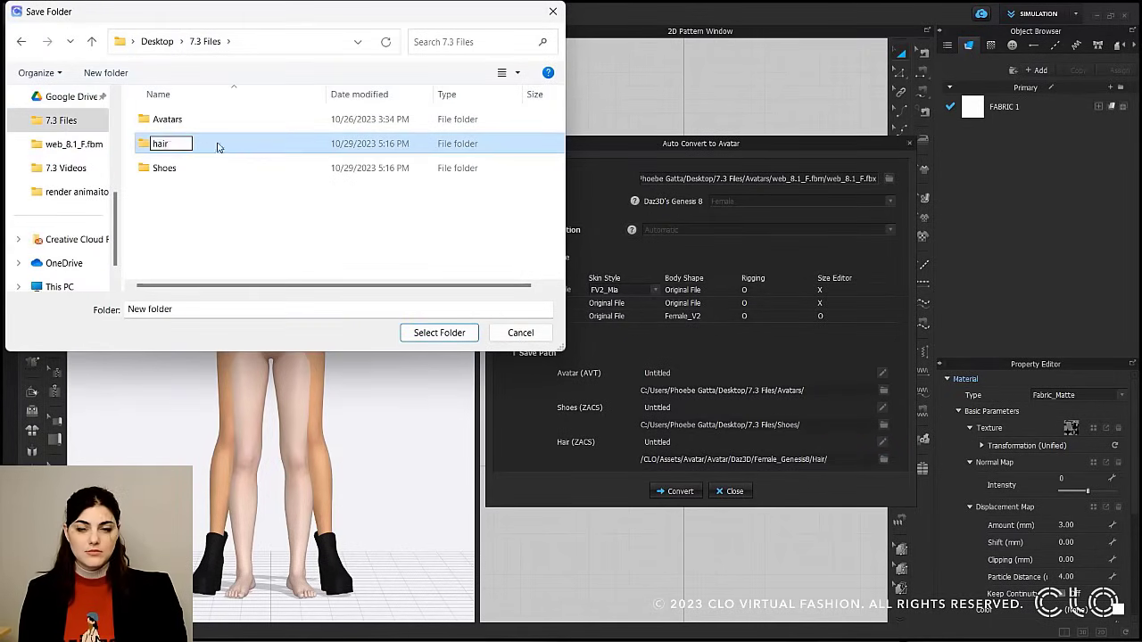
{"action": "key", "text": "Return"}
{"action": "left_click", "coordinate": [438, 331]}
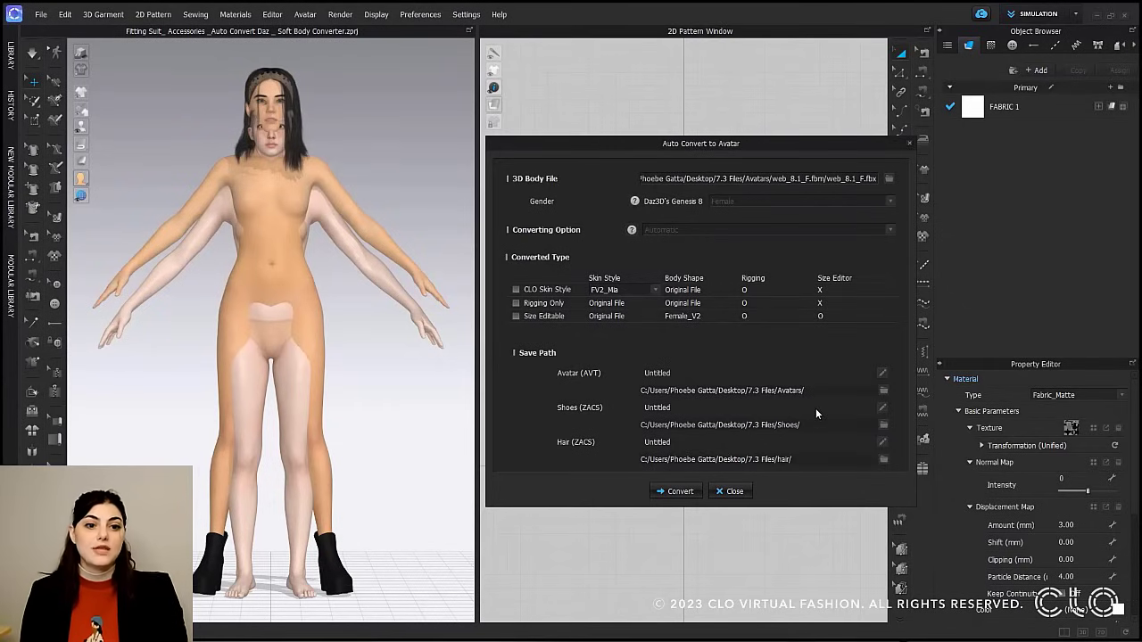
Name the converted avatar file DAZ Avatar.
{"action": "left_click", "coordinate": [883, 374]}
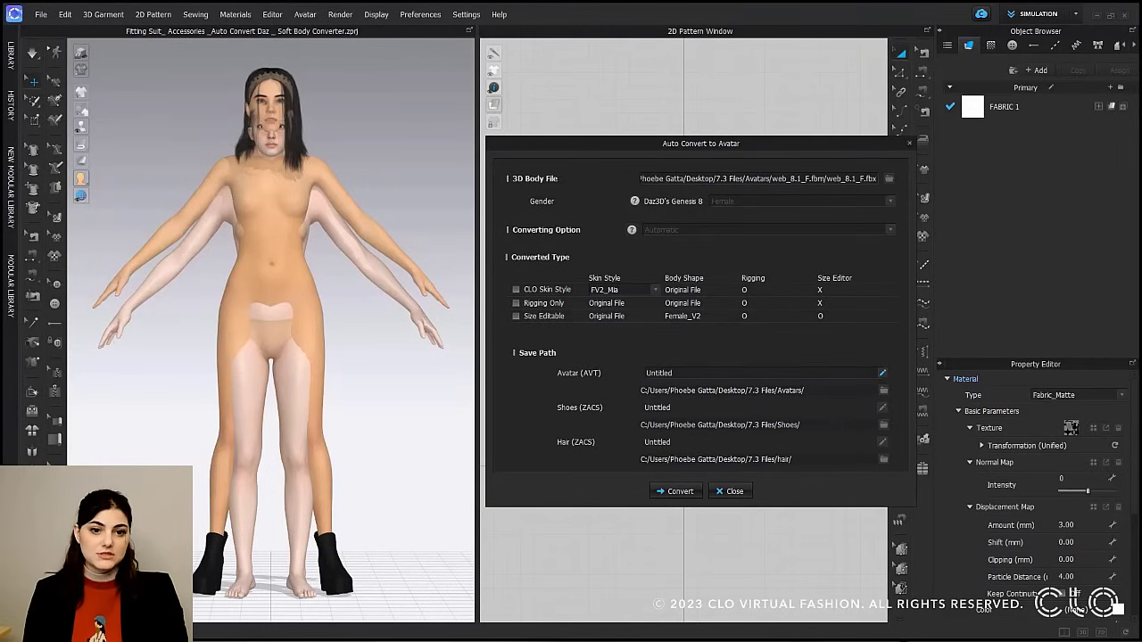
{"action": "key", "text": "ctrl+a"}
{"action": "type", "text": "DAZ Avatar"}
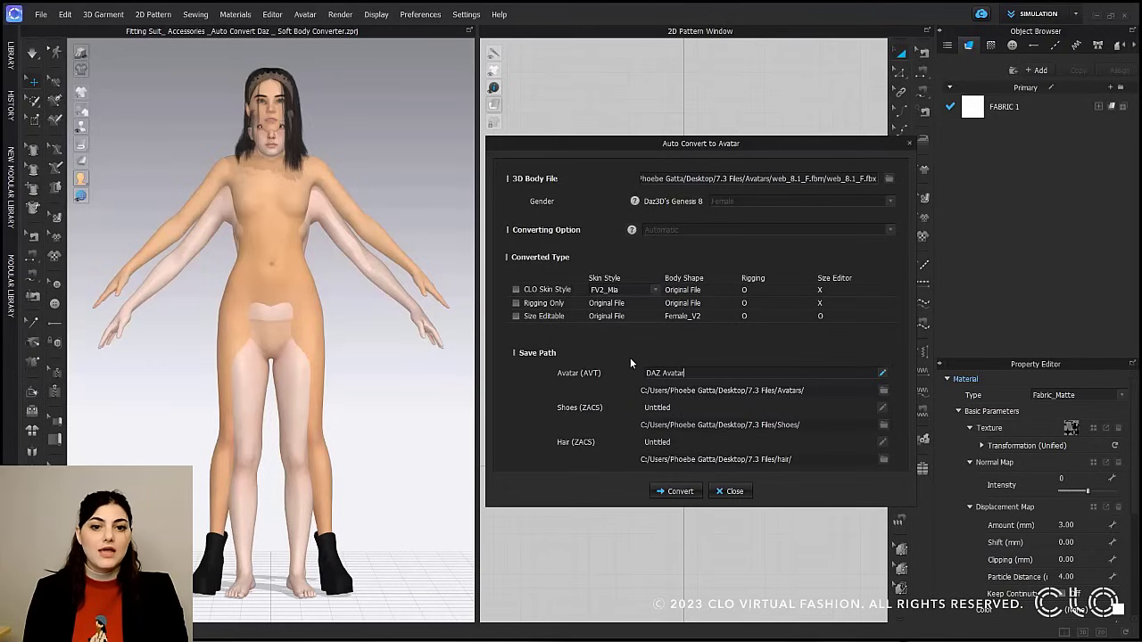
Convert the figure to the CLO Skin Style, Rigging Only and Size Editable types, and view the saved files in their folder.
{"action": "left_click", "coordinate": [516, 290]}
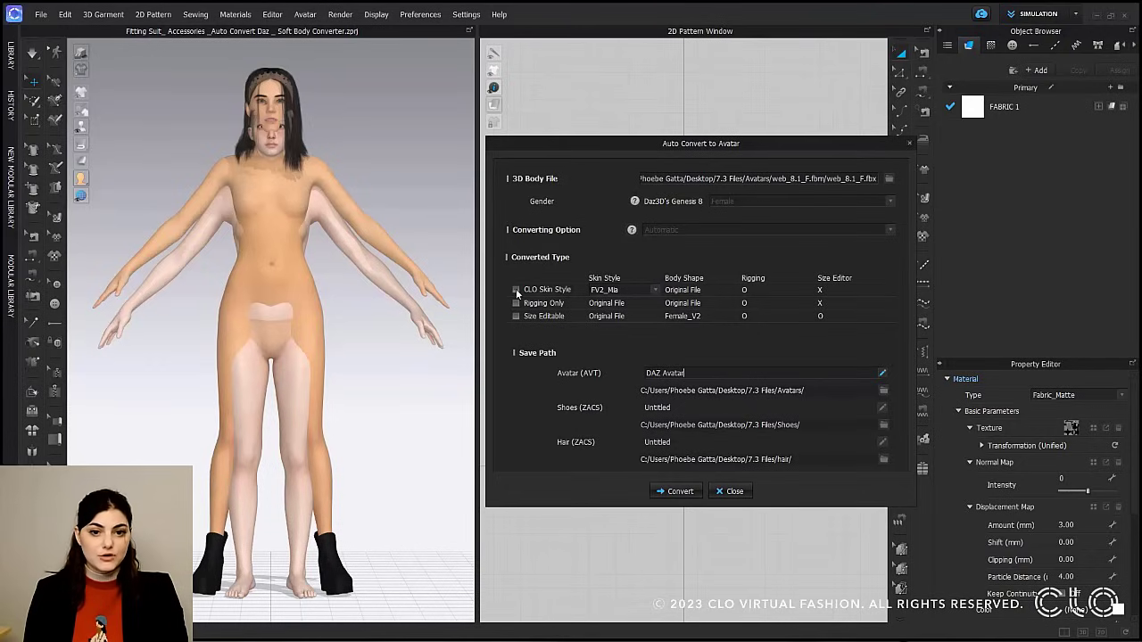
{"action": "left_click", "coordinate": [515, 316]}
{"action": "left_click", "coordinate": [516, 303]}
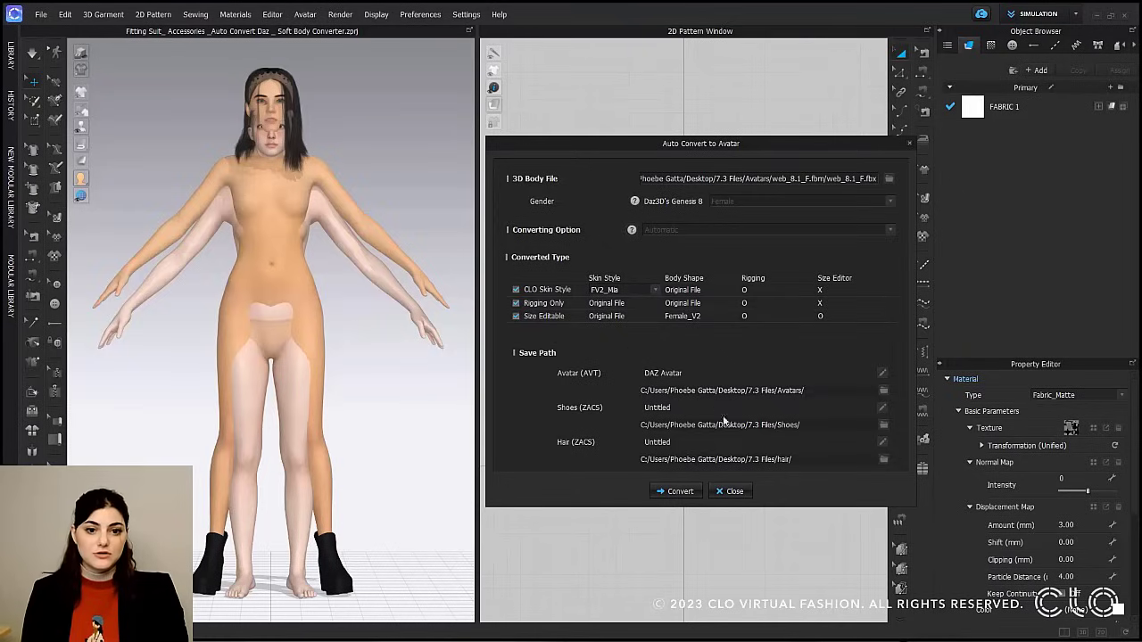
{"action": "left_click", "coordinate": [682, 495]}
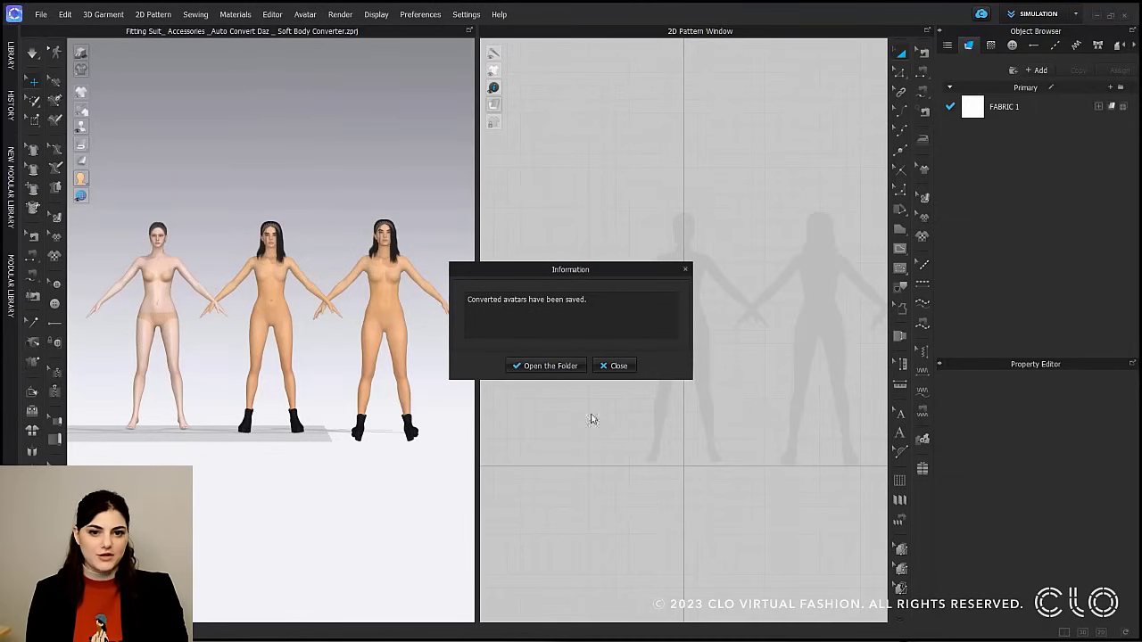
{"action": "left_click", "coordinate": [572, 366]}
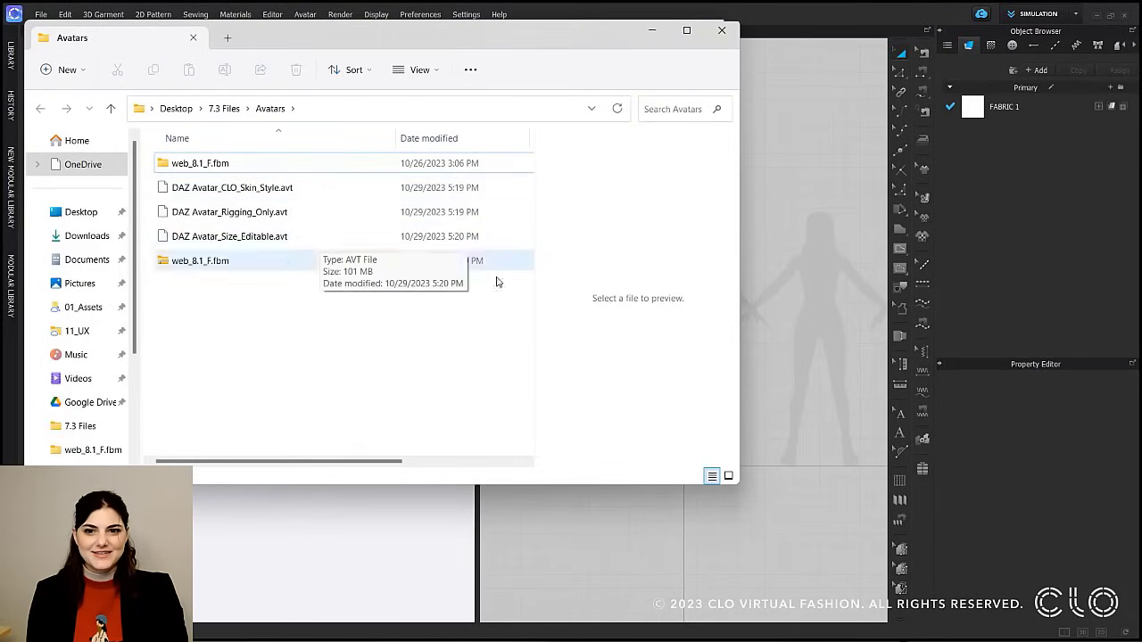
{"action": "left_click", "coordinate": [722, 31]}
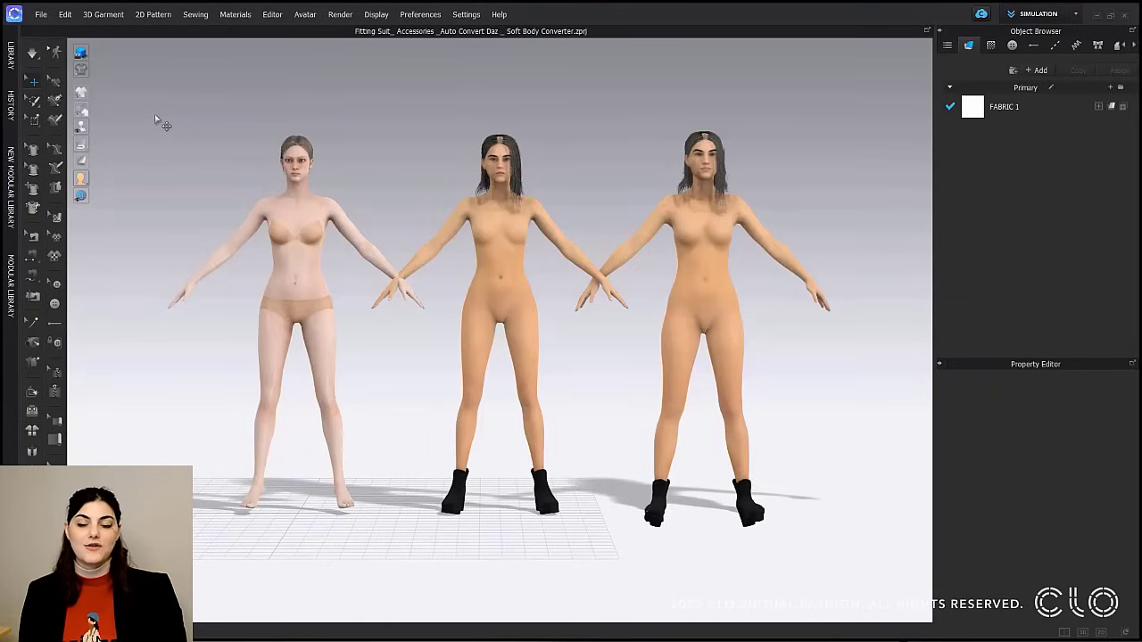
Turn on Soft Body Simulation for the FV2_Mia avatar and the rightmost long-haired avatar.
{"action": "left_click", "coordinate": [297, 214]}
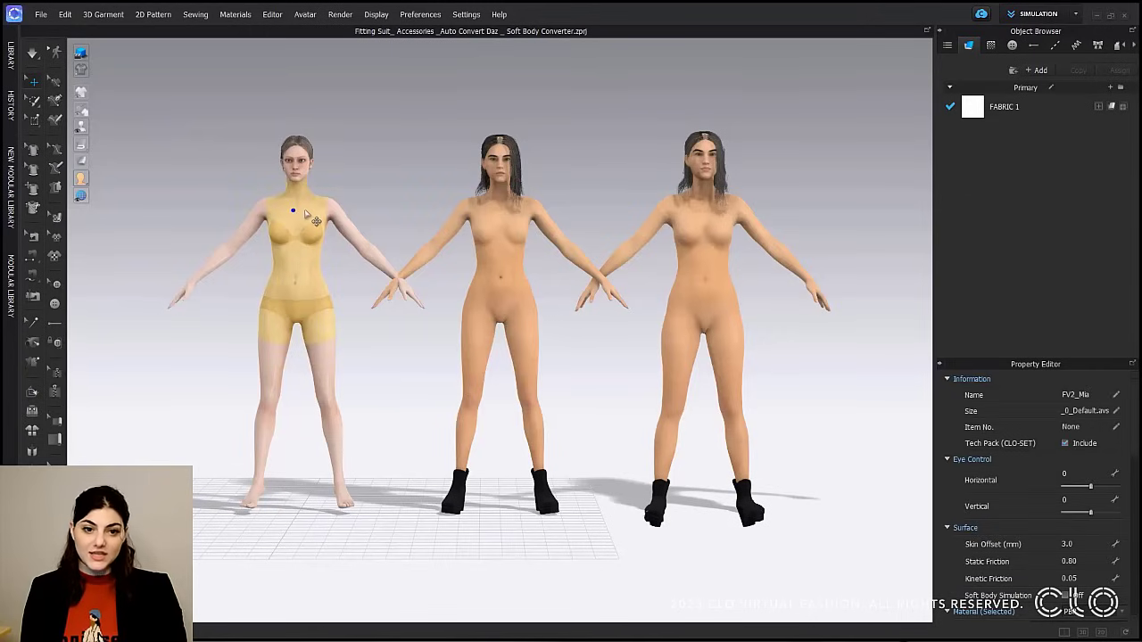
{"action": "scroll", "coordinate": [1089, 578], "scroll_direction": "down", "scroll_amount": 5}
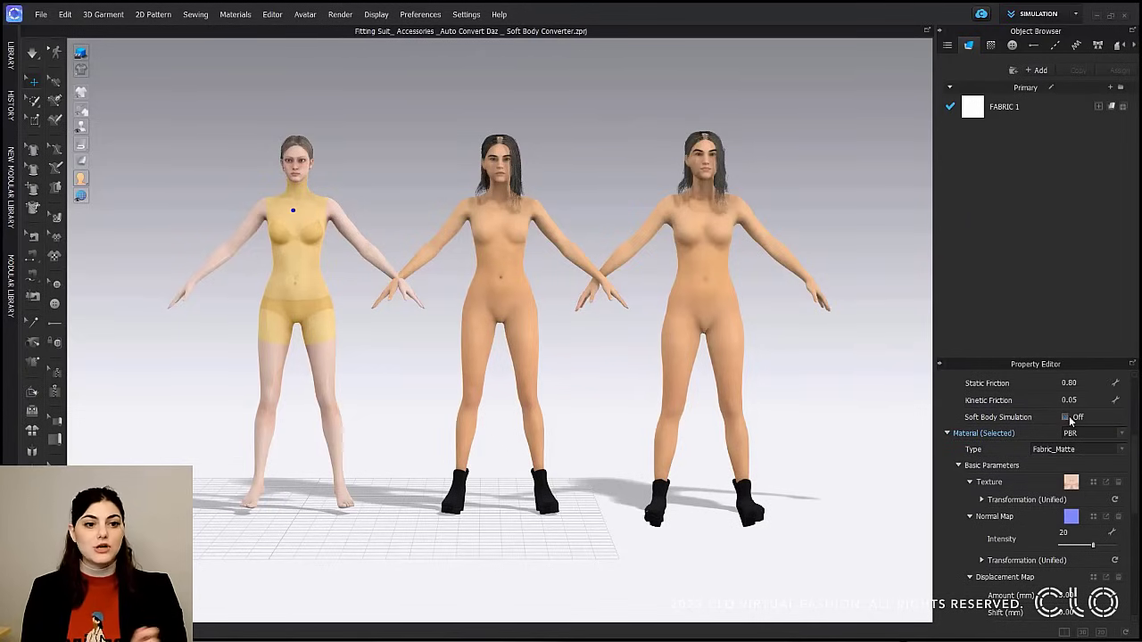
{"action": "left_click", "coordinate": [1065, 417]}
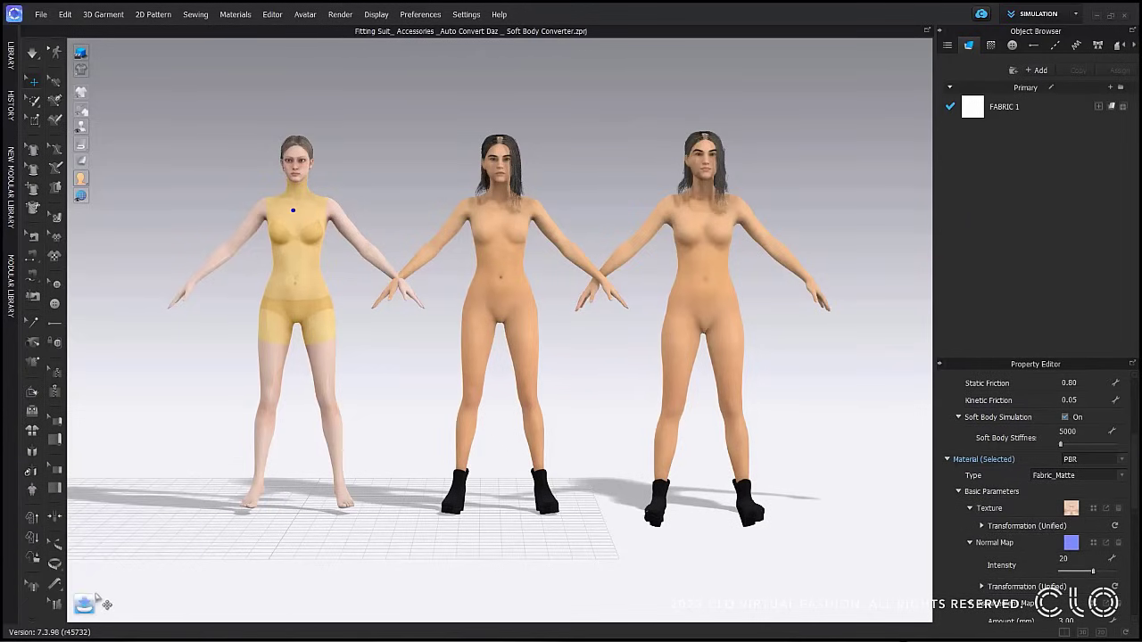
{"action": "left_click", "coordinate": [571, 230]}
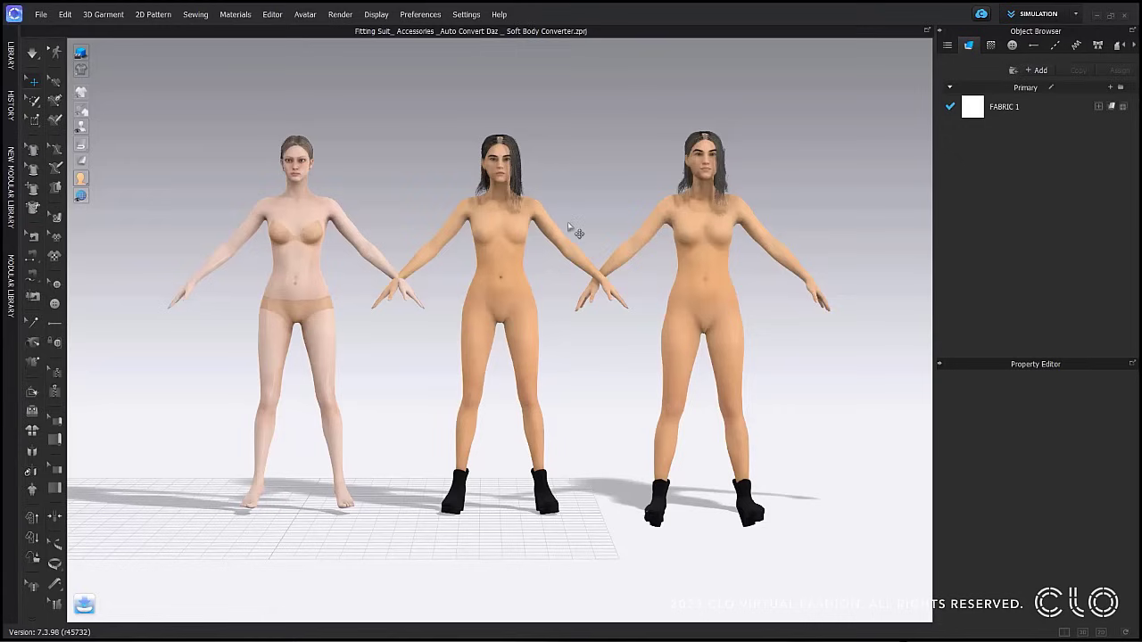
{"action": "left_click", "coordinate": [705, 214]}
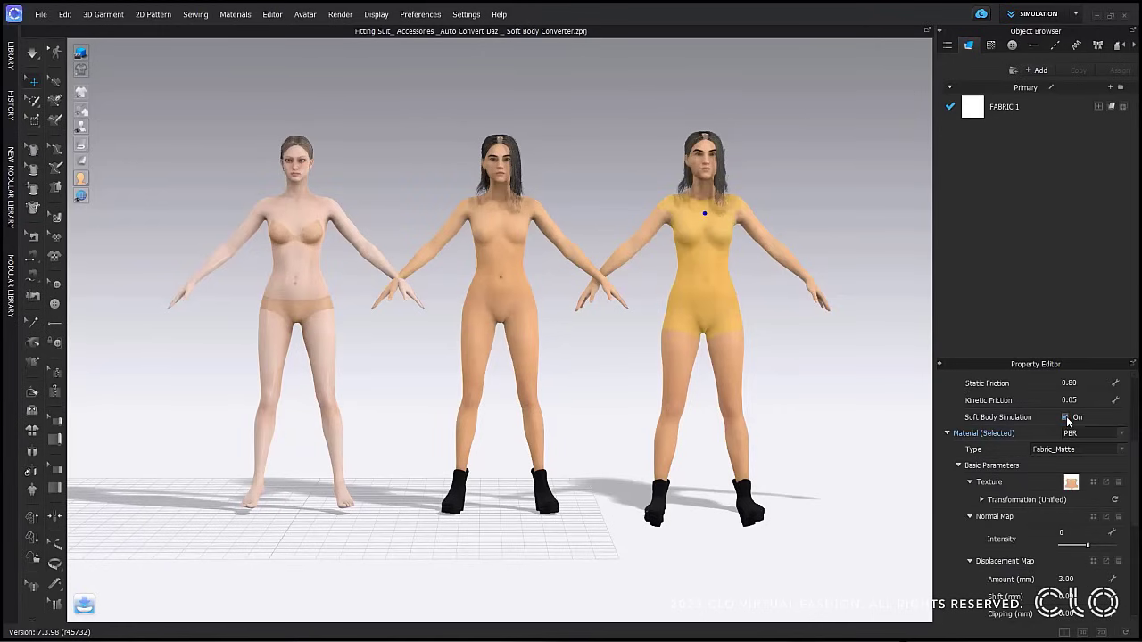
{"action": "left_click", "coordinate": [1066, 417]}
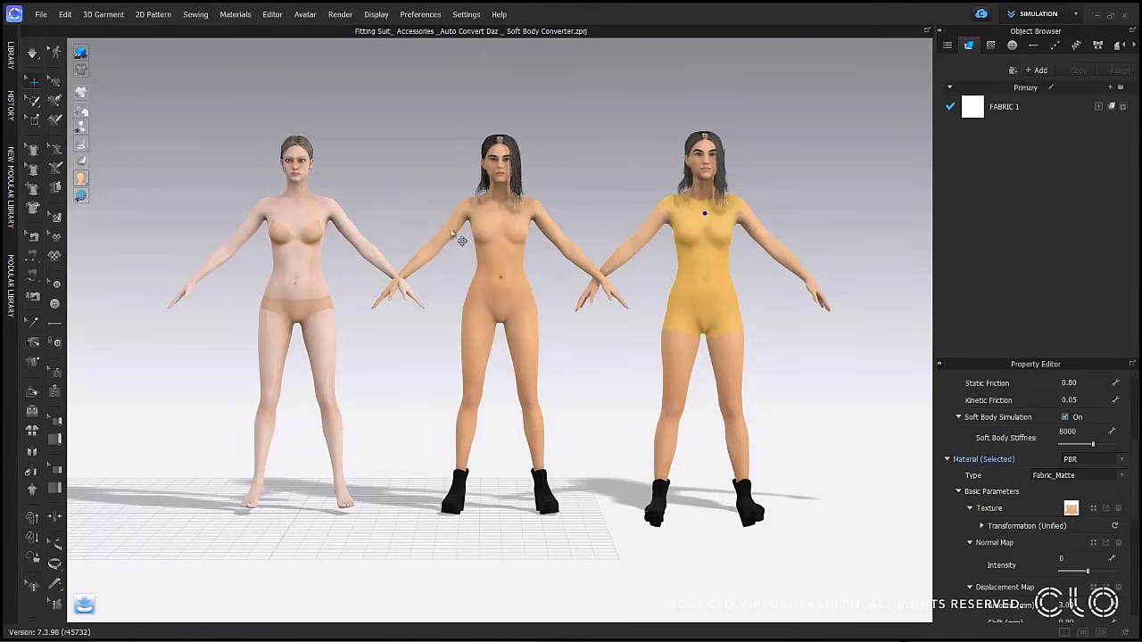
Compare the Soft Body Simulation availability in the surface properties of the three converted avatars.
{"action": "left_click", "coordinate": [498, 211]}
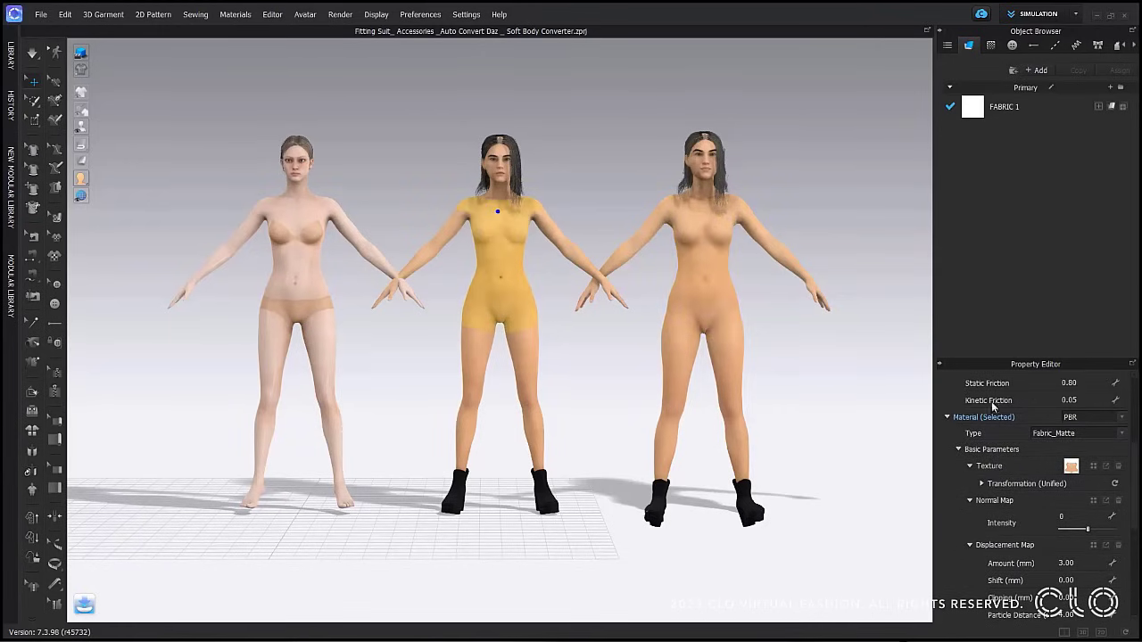
{"action": "scroll", "coordinate": [1003, 418], "scroll_direction": "up", "scroll_amount": 2}
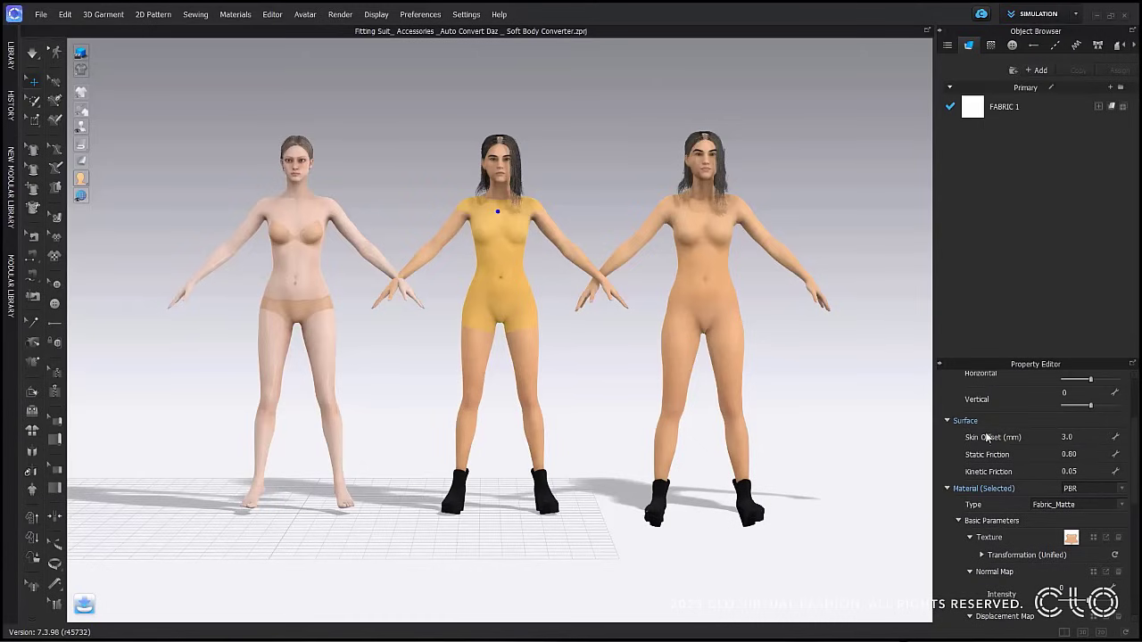
{"action": "left_click", "coordinate": [713, 216]}
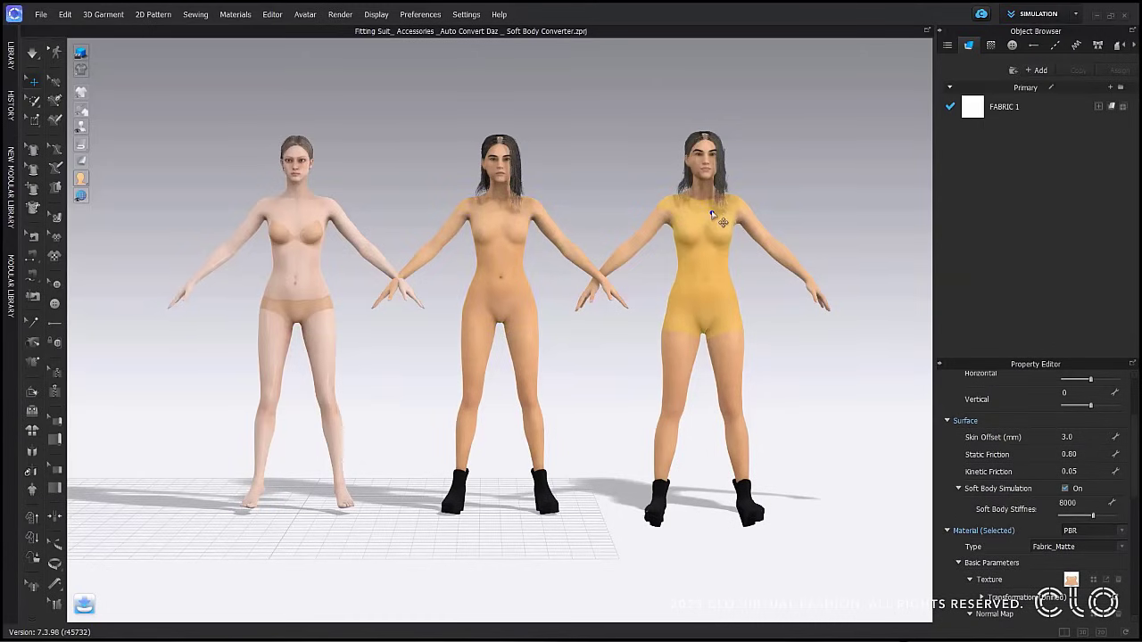
{"action": "left_click", "coordinate": [283, 216]}
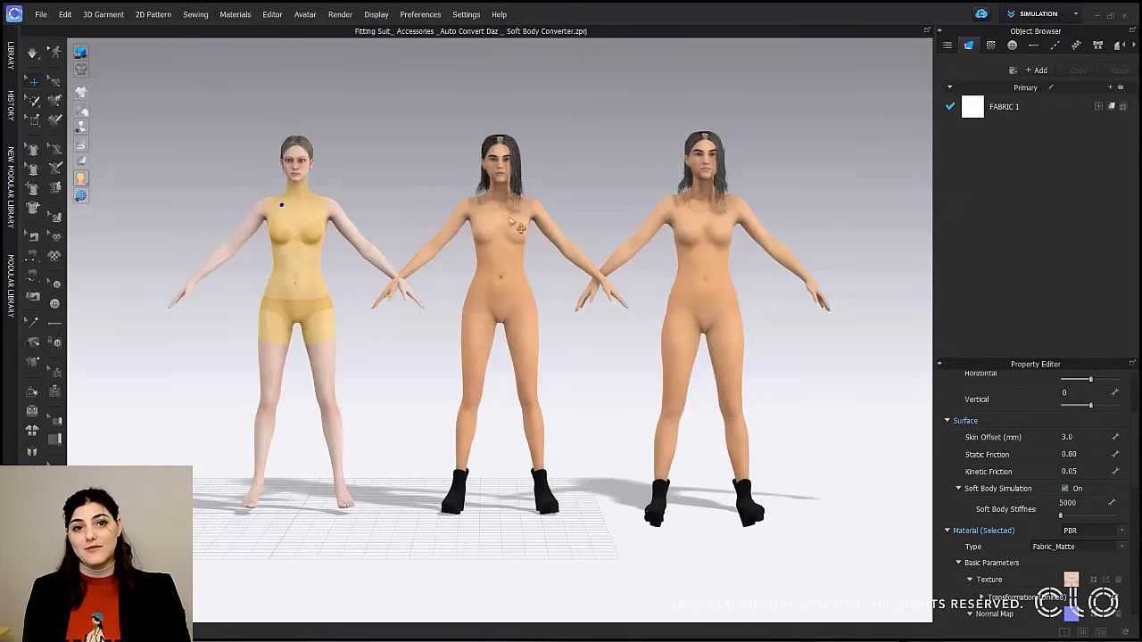
{"action": "left_click", "coordinate": [630, 188]}
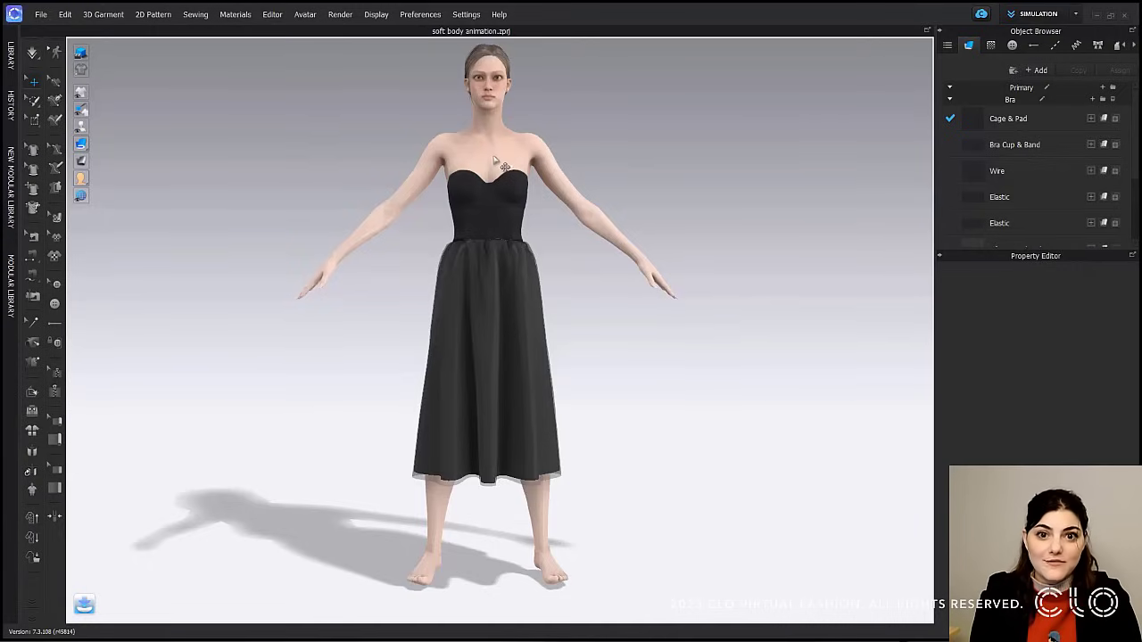
Check the dressed avatar's Soft Body Simulation settings, and record its animation in Animation mode.
{"action": "left_click", "coordinate": [497, 159]}
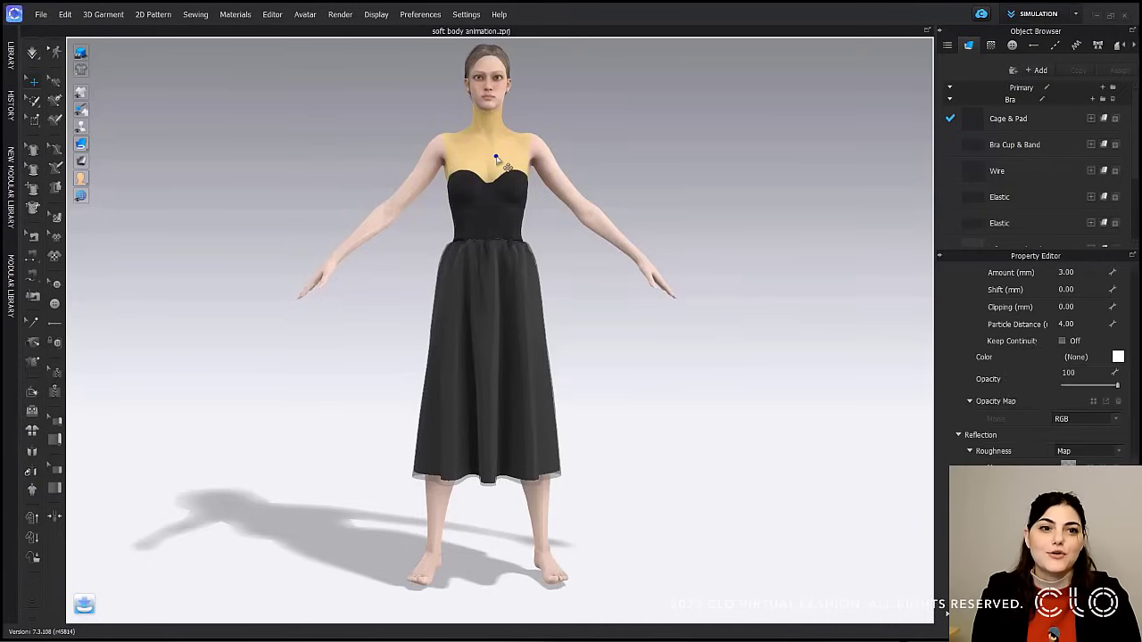
{"action": "scroll", "coordinate": [1038, 408], "scroll_direction": "up", "scroll_amount": 10}
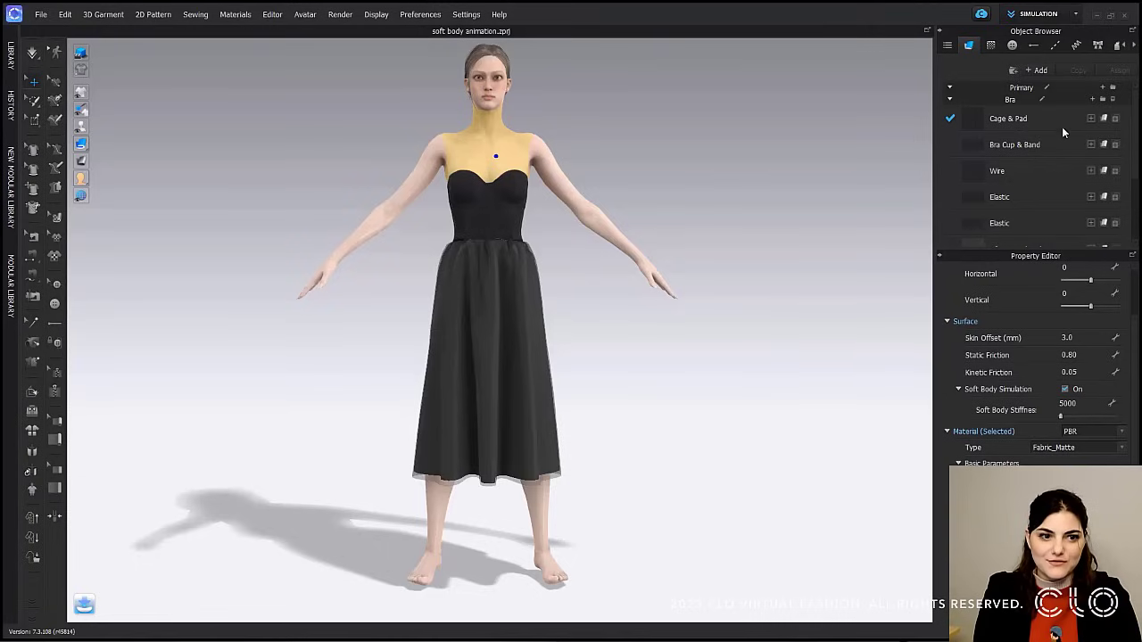
{"action": "left_click", "coordinate": [1040, 14]}
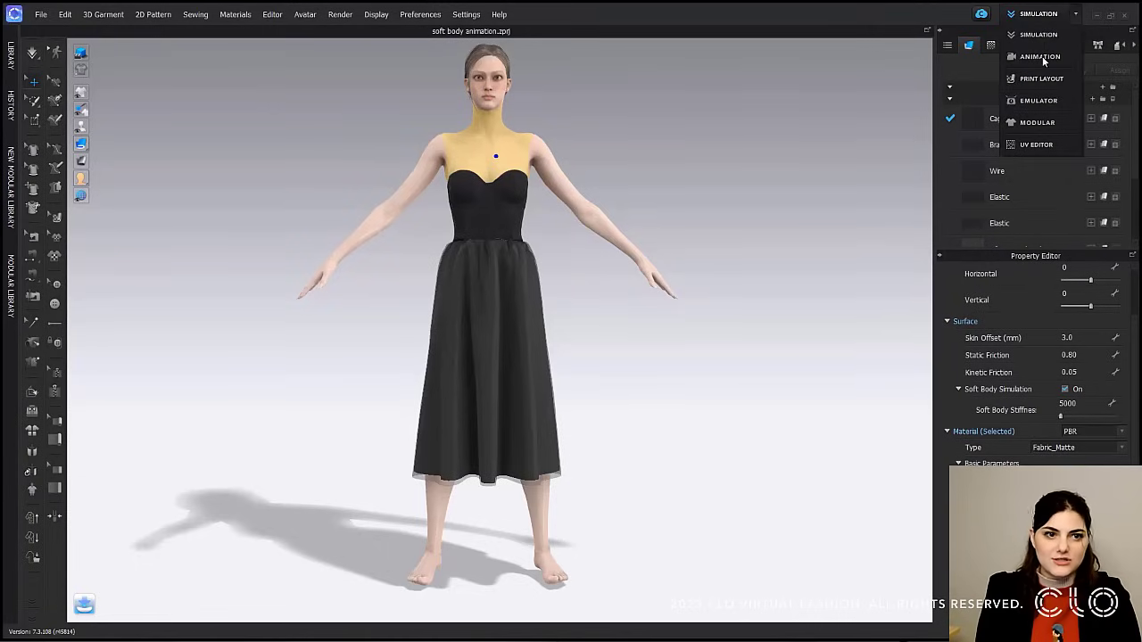
{"action": "left_click", "coordinate": [1040, 58]}
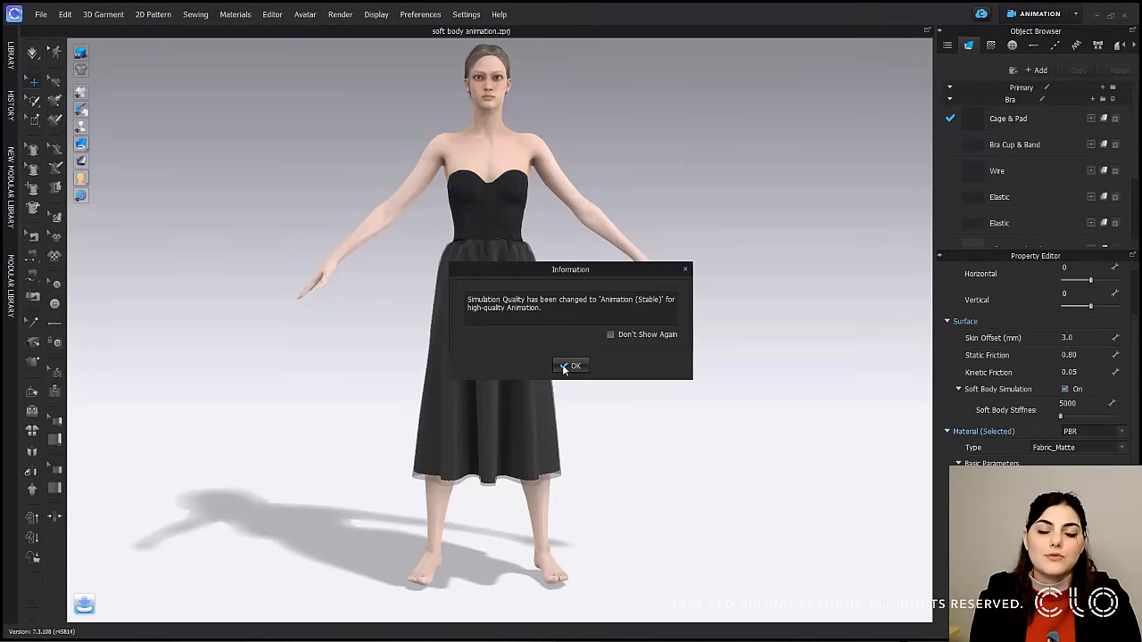
{"action": "left_click", "coordinate": [572, 365]}
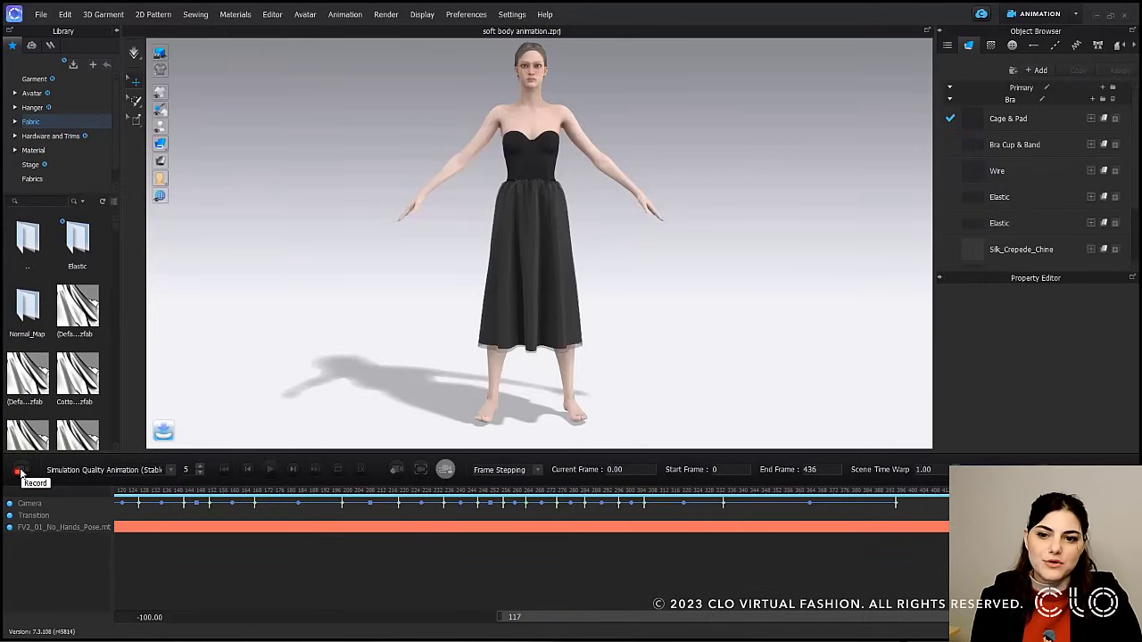
{"action": "left_click", "coordinate": [17, 471]}
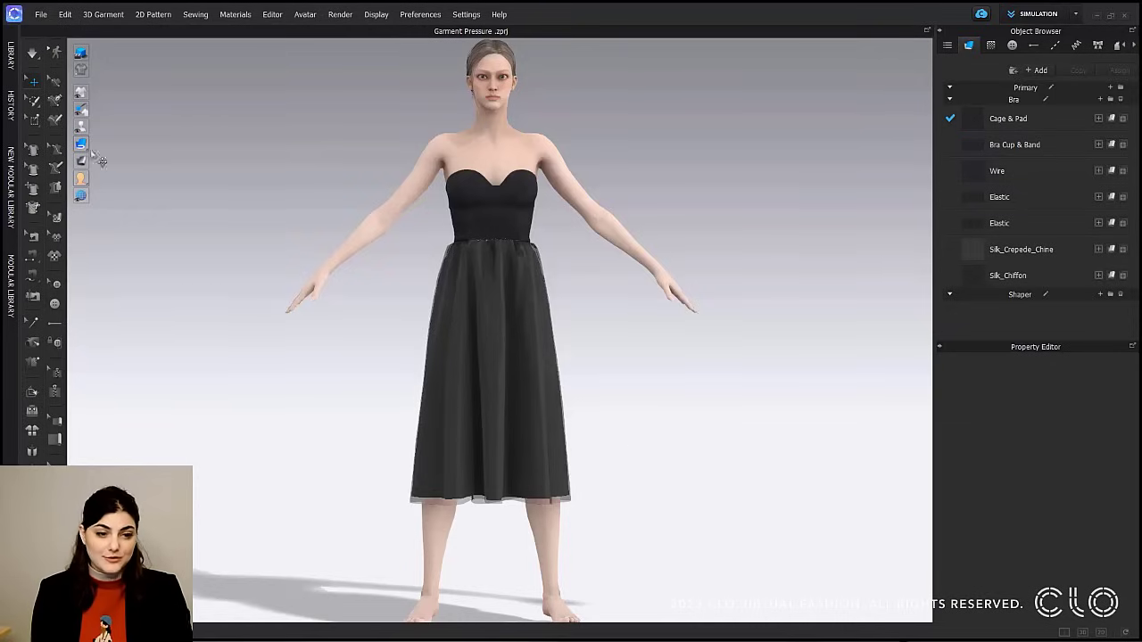
Display the dress in Stress Map, Strain Map, Fit Map and Pressure Map in turn, and examine the bodice's pressure from the front and side.
{"action": "mouse_move", "coordinate": [82, 160]}
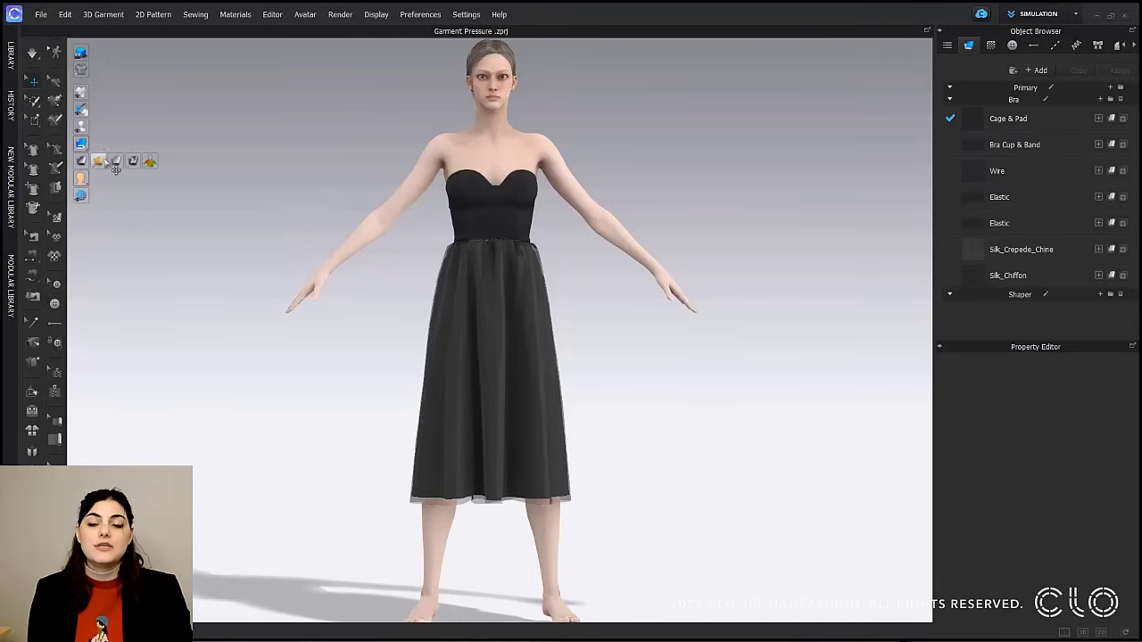
{"action": "left_click", "coordinate": [99, 161]}
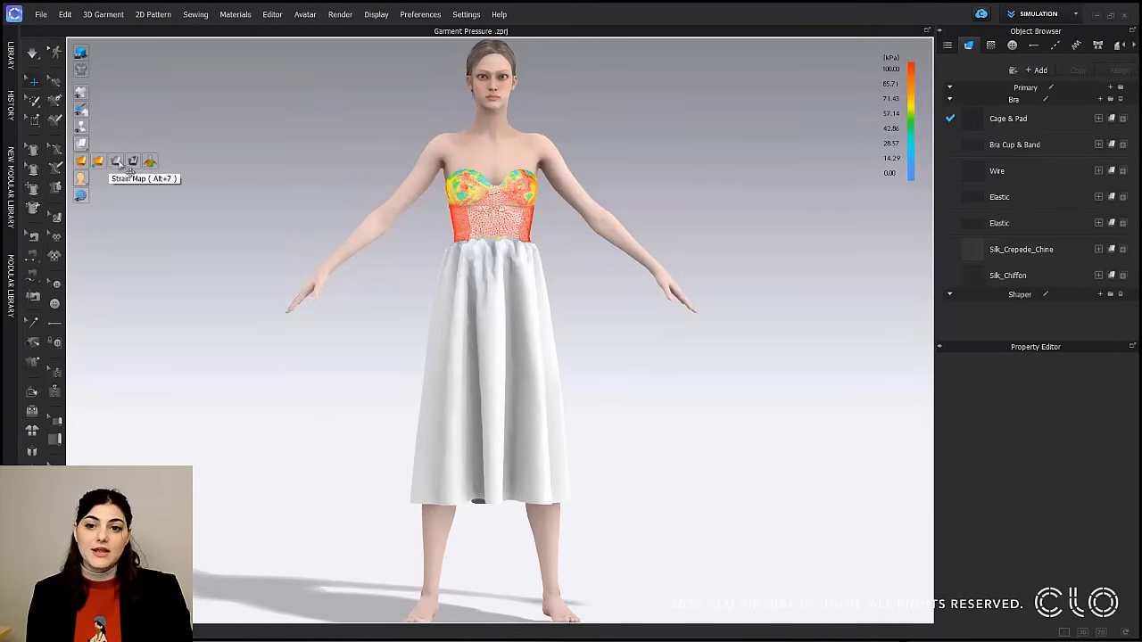
{"action": "left_click", "coordinate": [115, 161]}
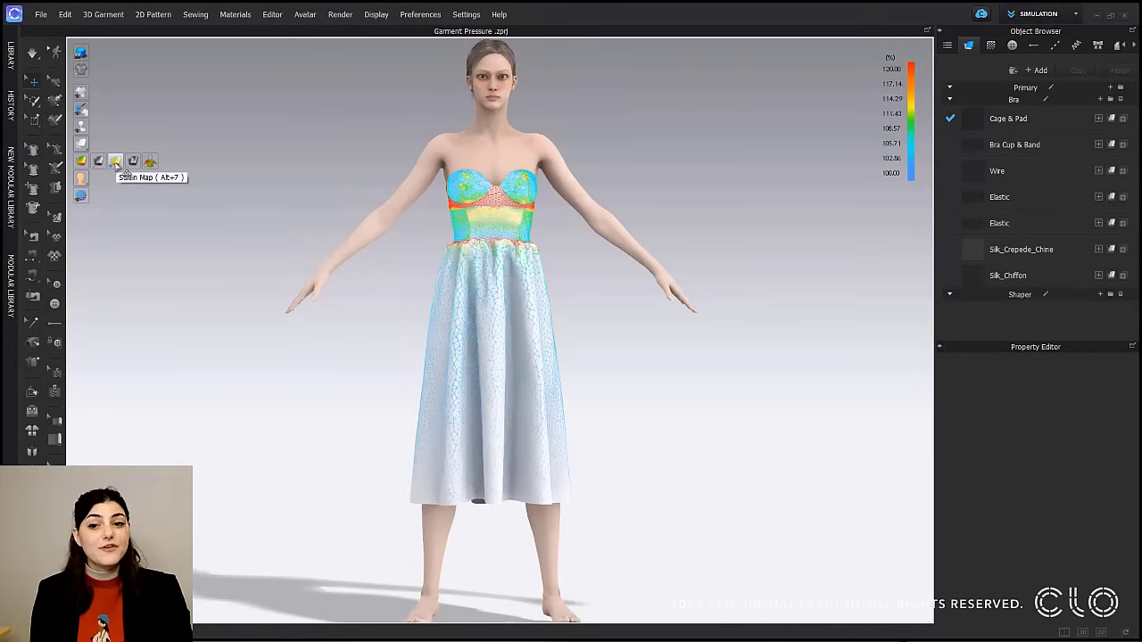
{"action": "left_click", "coordinate": [138, 165]}
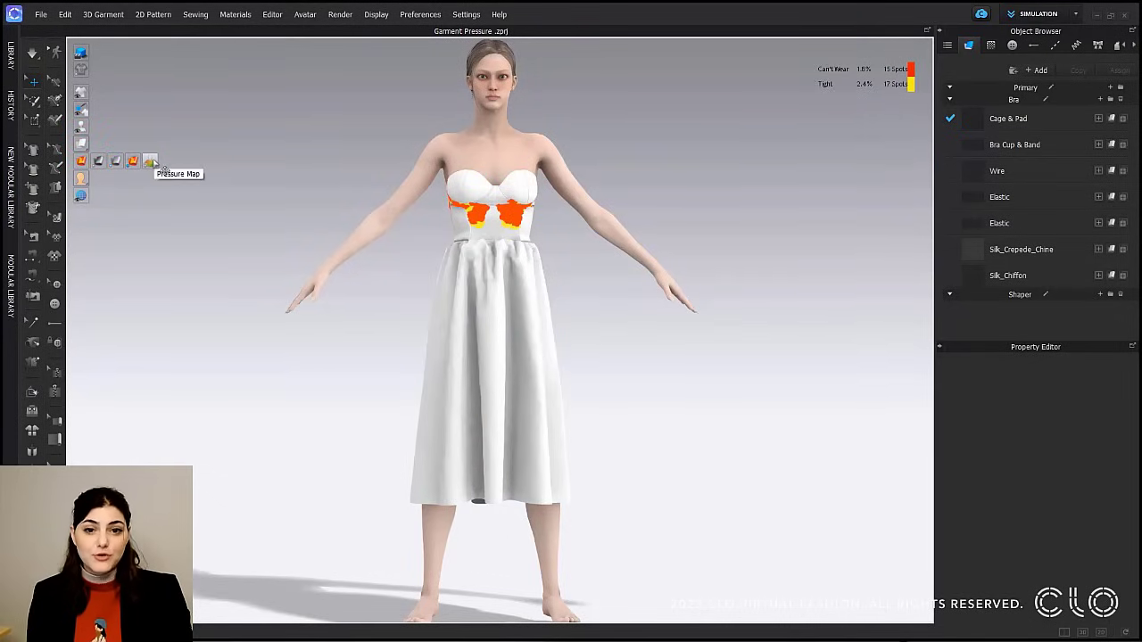
{"action": "left_click", "coordinate": [163, 167]}
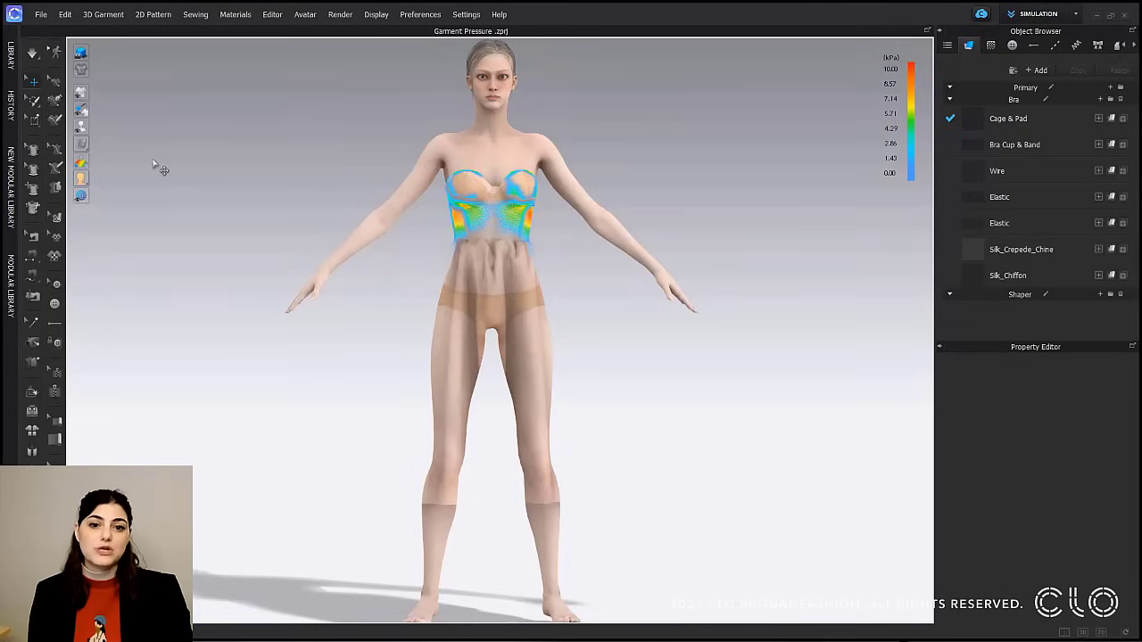
{"action": "scroll", "coordinate": [429, 209], "scroll_direction": "up", "scroll_amount": 5}
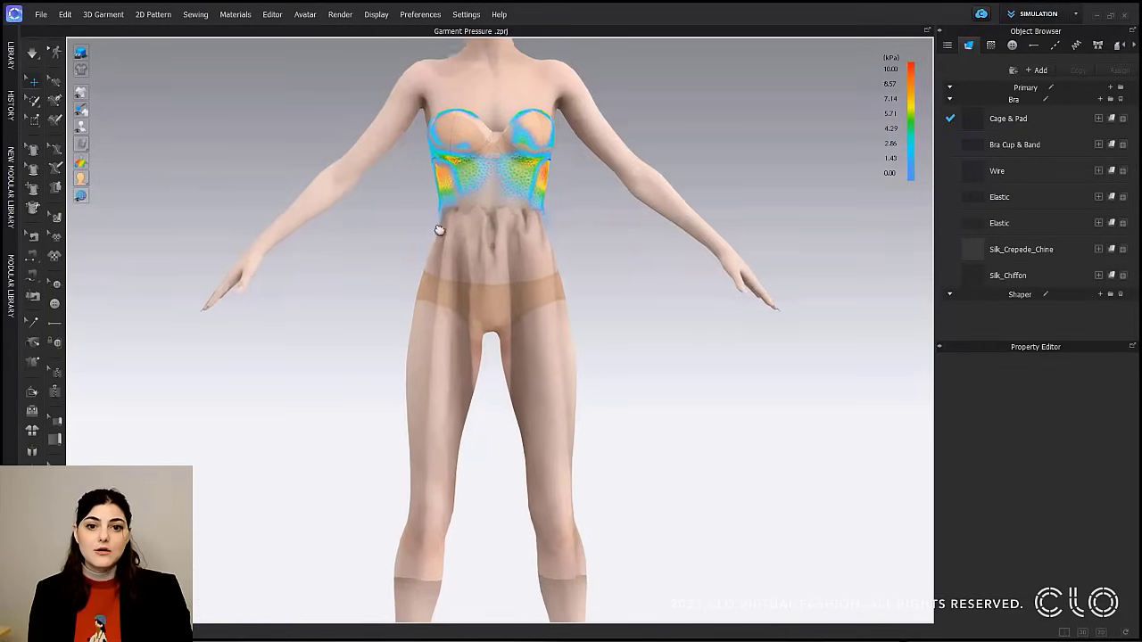
{"action": "right_click_drag", "start_coordinate": [390, 339], "coordinate": [502, 353]}
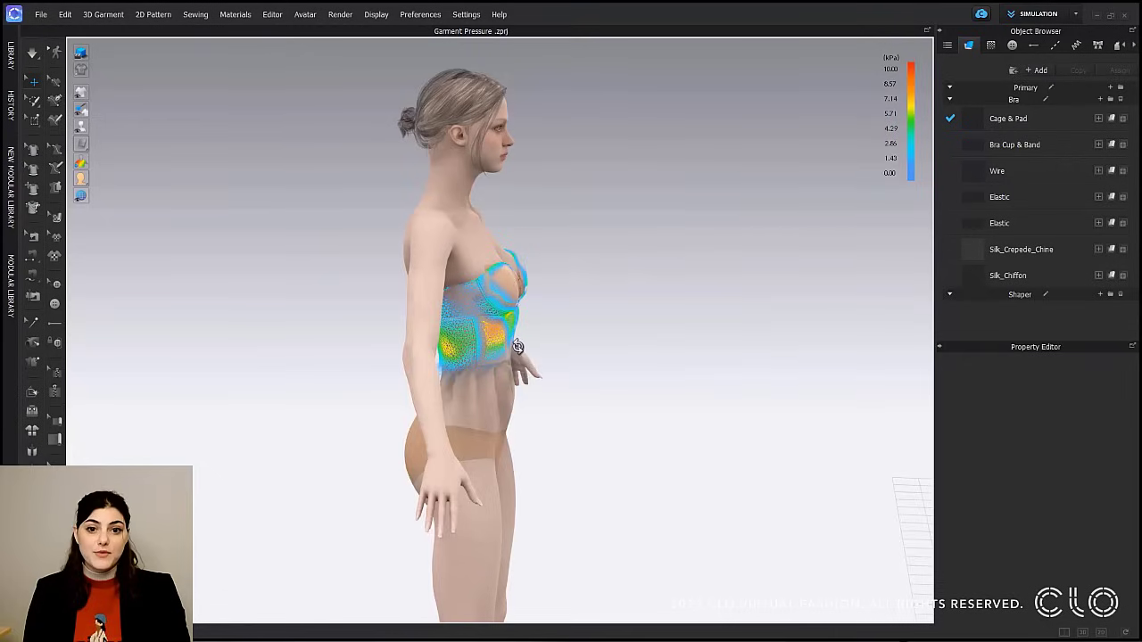
{"action": "right_click_drag", "start_coordinate": [526, 349], "coordinate": [399, 331]}
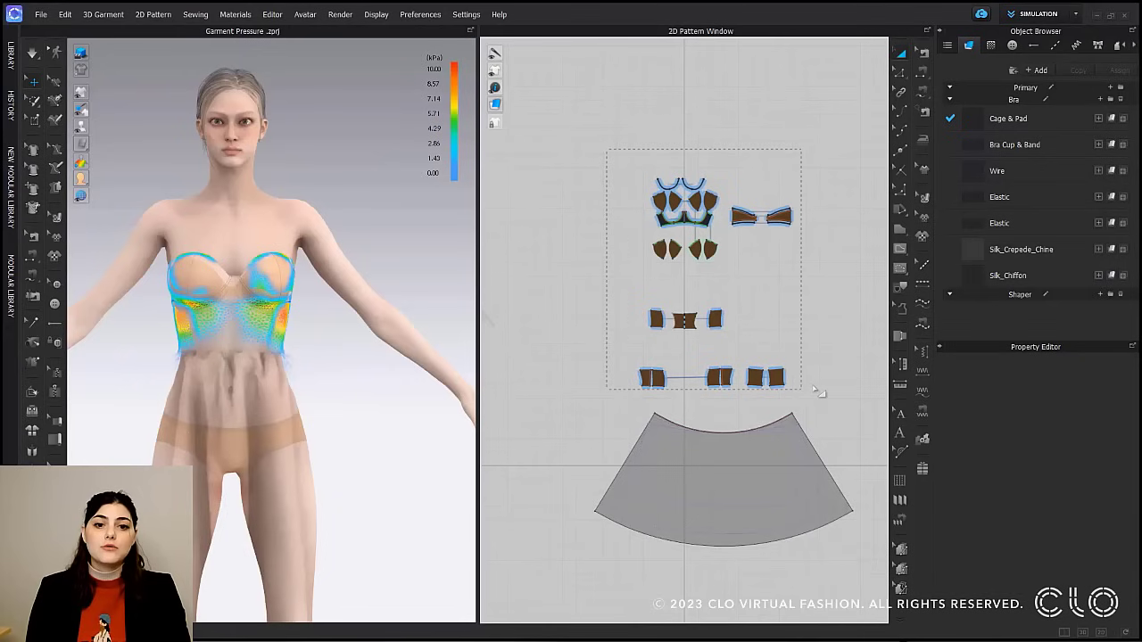
Select all the bra patterns above the skirt, set their Shrinkage Weft to 70%, and start the simulation.
{"action": "left_click_drag", "start_coordinate": [817, 390], "coordinate": [840, 400]}
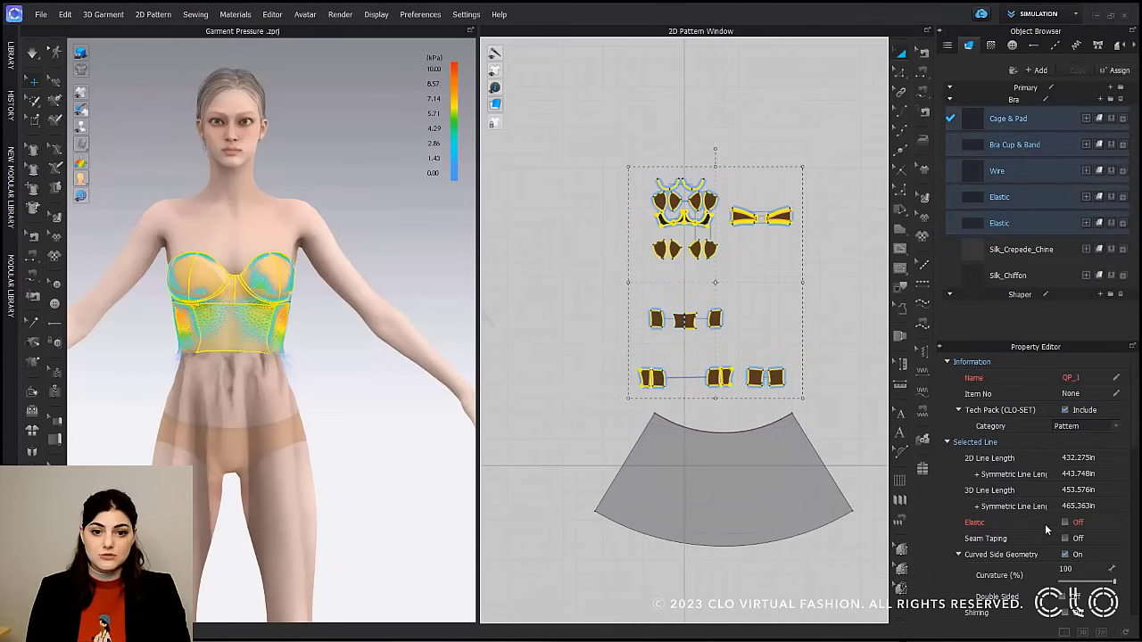
{"action": "scroll", "coordinate": [1045, 524], "scroll_direction": "down", "scroll_amount": 2}
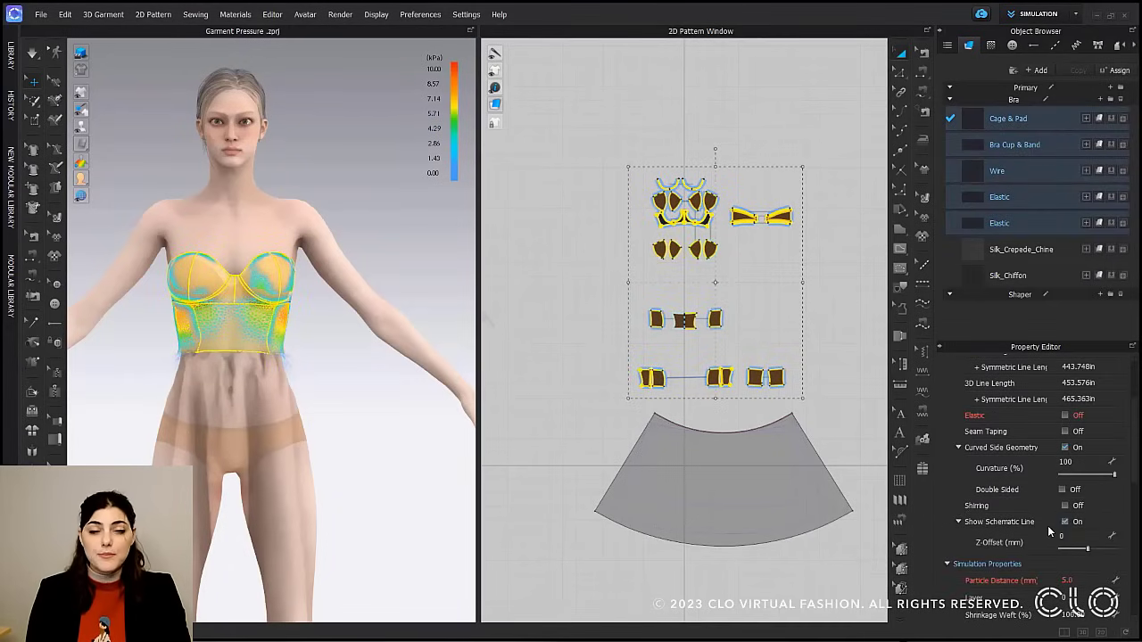
{"action": "scroll", "coordinate": [1048, 526], "scroll_direction": "down", "scroll_amount": 2}
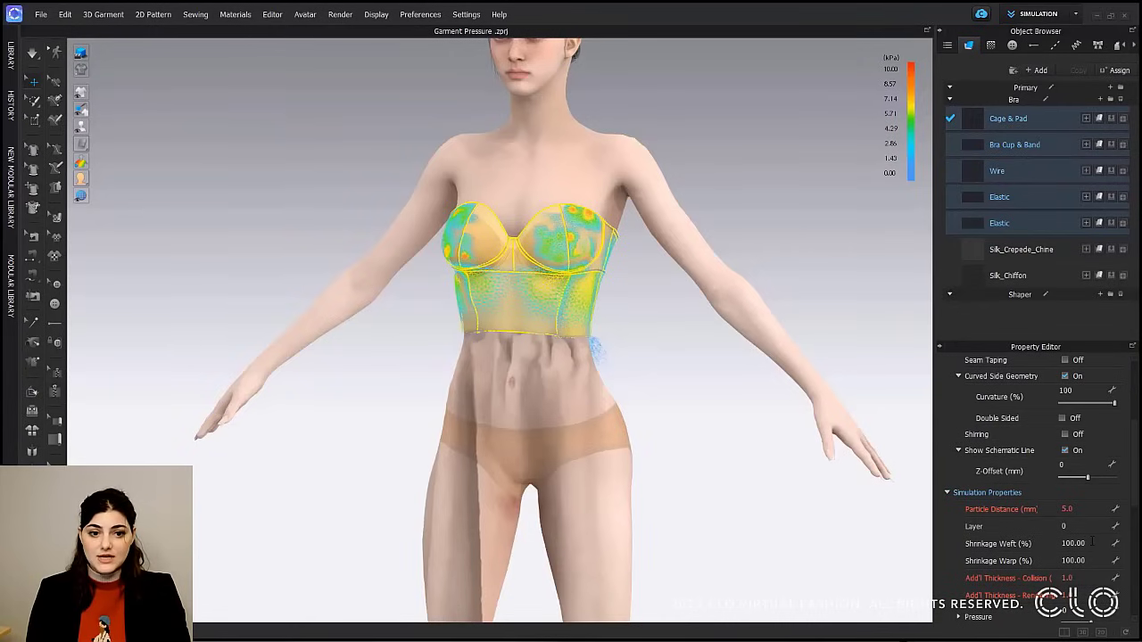
{"action": "left_click", "coordinate": [1092, 543]}
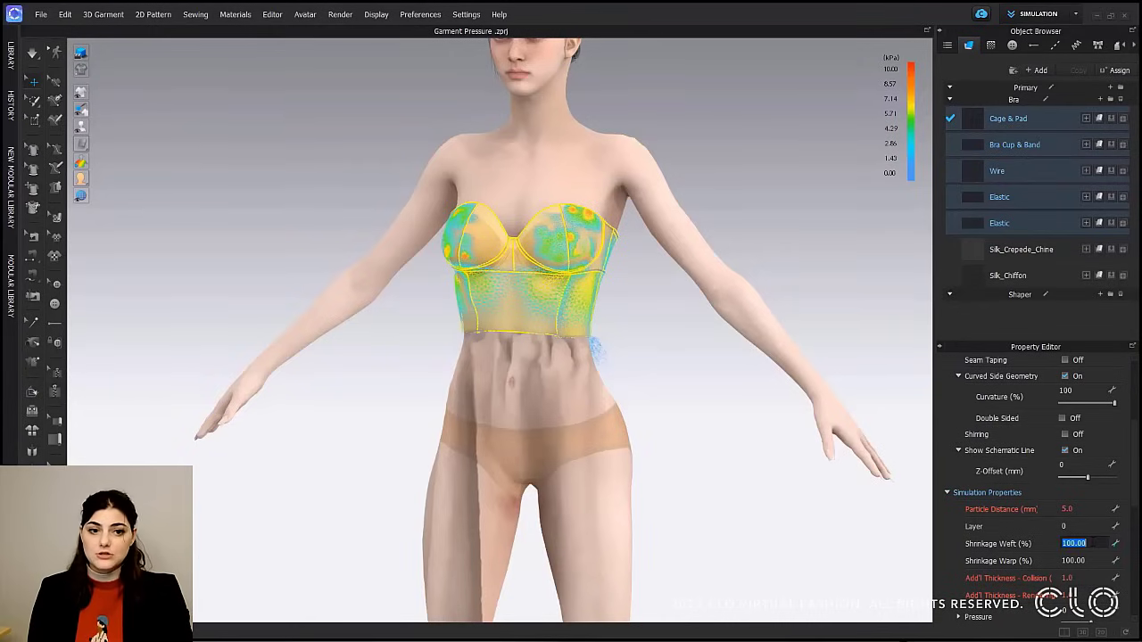
{"action": "type", "text": "7"}
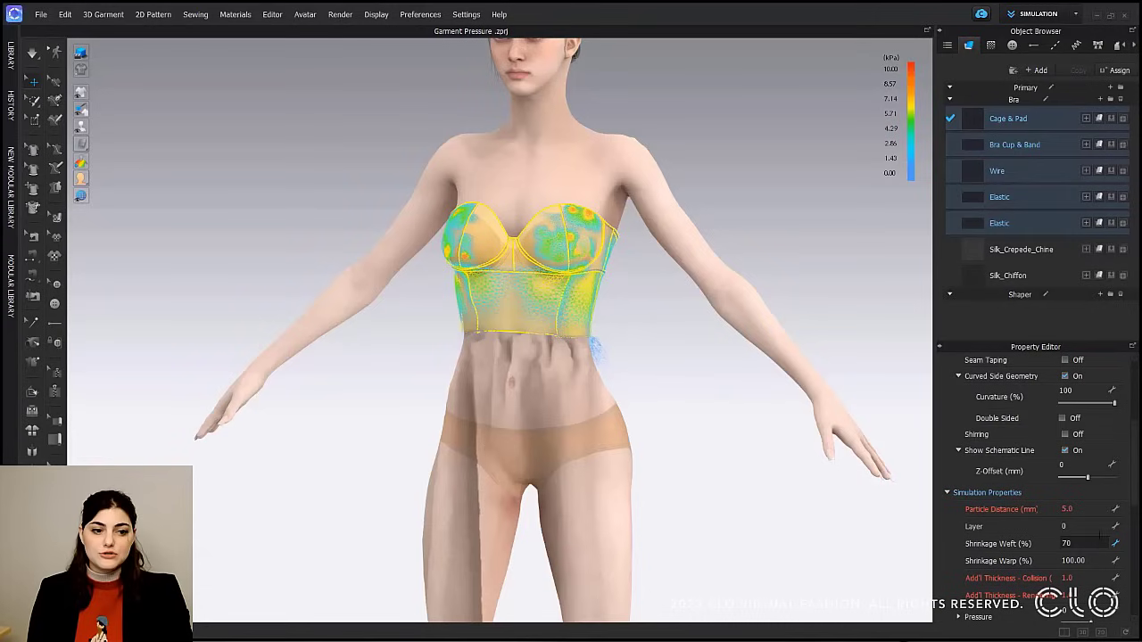
{"action": "type", "text": "0"}
{"action": "key", "text": "Return"}
{"action": "key", "text": "space"}
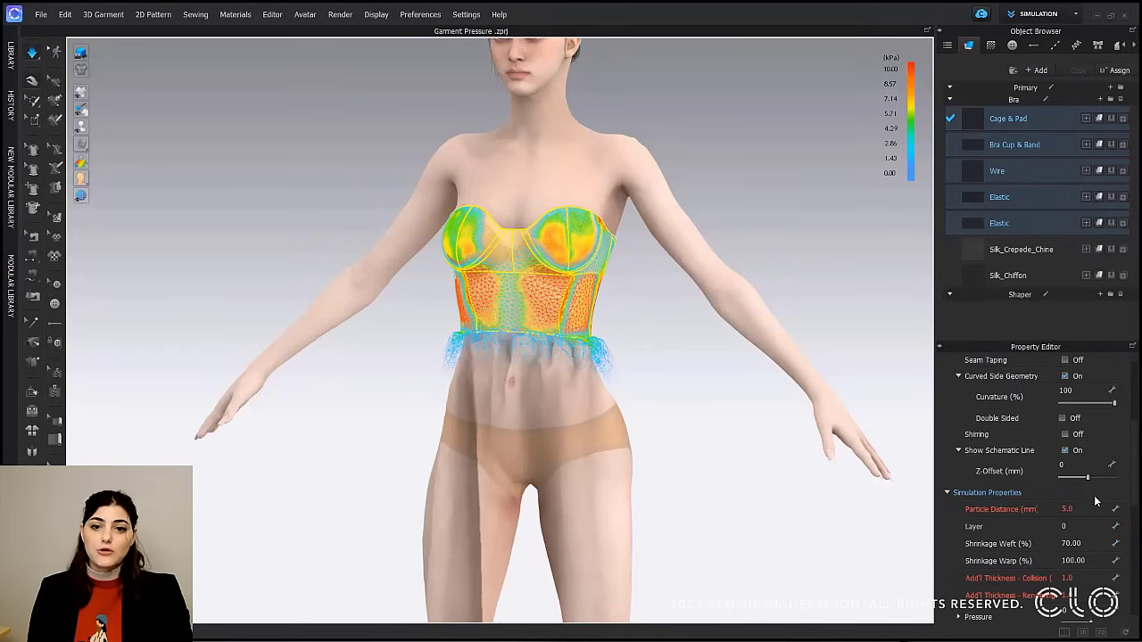
Set the Shrinkage Weft of the selected bra patterns to 95%.
{"action": "mouse_move", "coordinate": [725, 468]}
{"action": "right_mouse_down"}
{"action": "mouse_move", "coordinate": [804, 467]}
{"action": "mouse_move", "coordinate": [613, 469]}
{"action": "mouse_move", "coordinate": [964, 455]}
{"action": "mouse_move", "coordinate": [744, 467]}
{"action": "right_mouse_up"}
{"action": "left_click", "coordinate": [1070, 543]}
{"action": "type", "text": "9"}
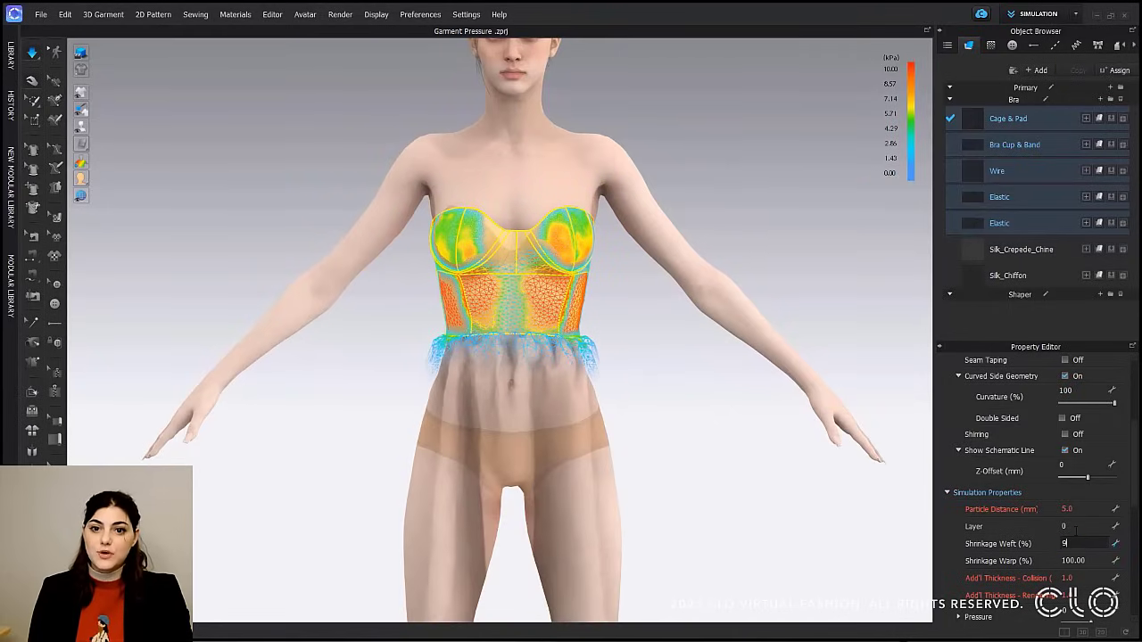
{"action": "type", "text": "5"}
{"action": "key", "text": "Return"}
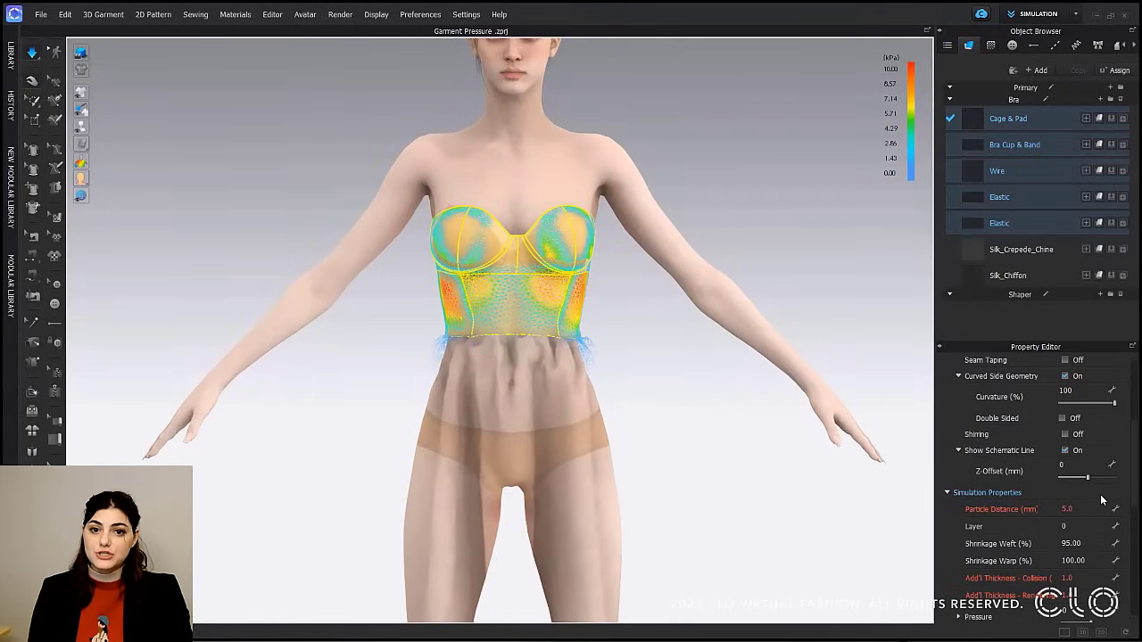
Set the Shrinkage Weft of the selected bra patterns to 100%.
{"action": "mouse_move", "coordinate": [758, 431]}
{"action": "right_mouse_down"}
{"action": "mouse_move", "coordinate": [537, 424]}
{"action": "mouse_move", "coordinate": [696, 438]}
{"action": "mouse_move", "coordinate": [786, 422]}
{"action": "mouse_move", "coordinate": [740, 423]}
{"action": "right_mouse_up"}
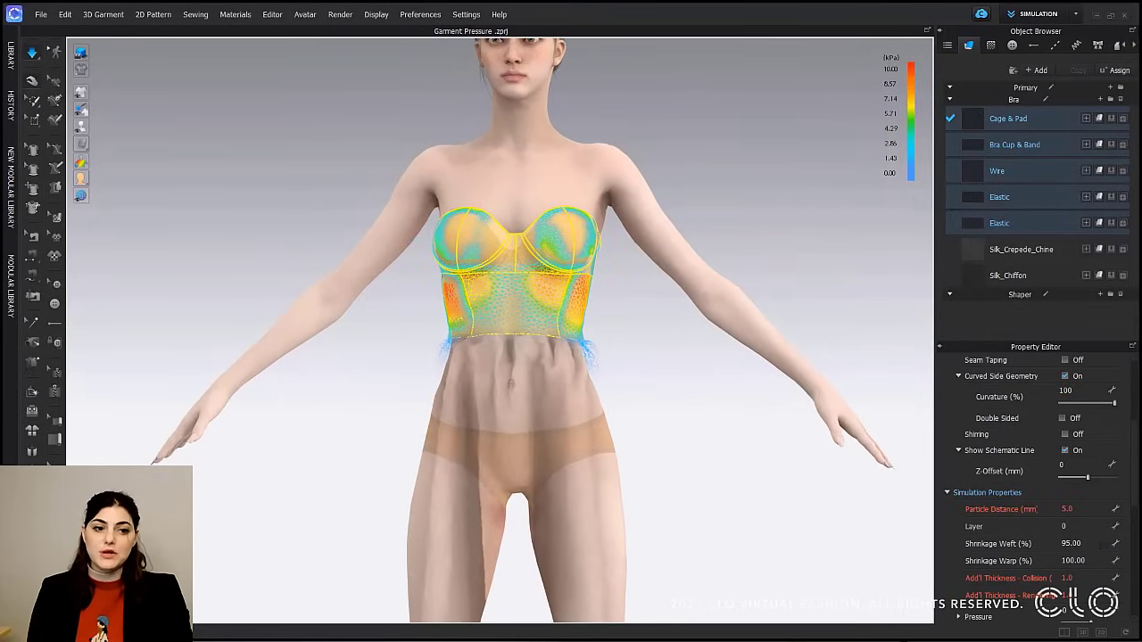
{"action": "left_click", "coordinate": [1071, 543]}
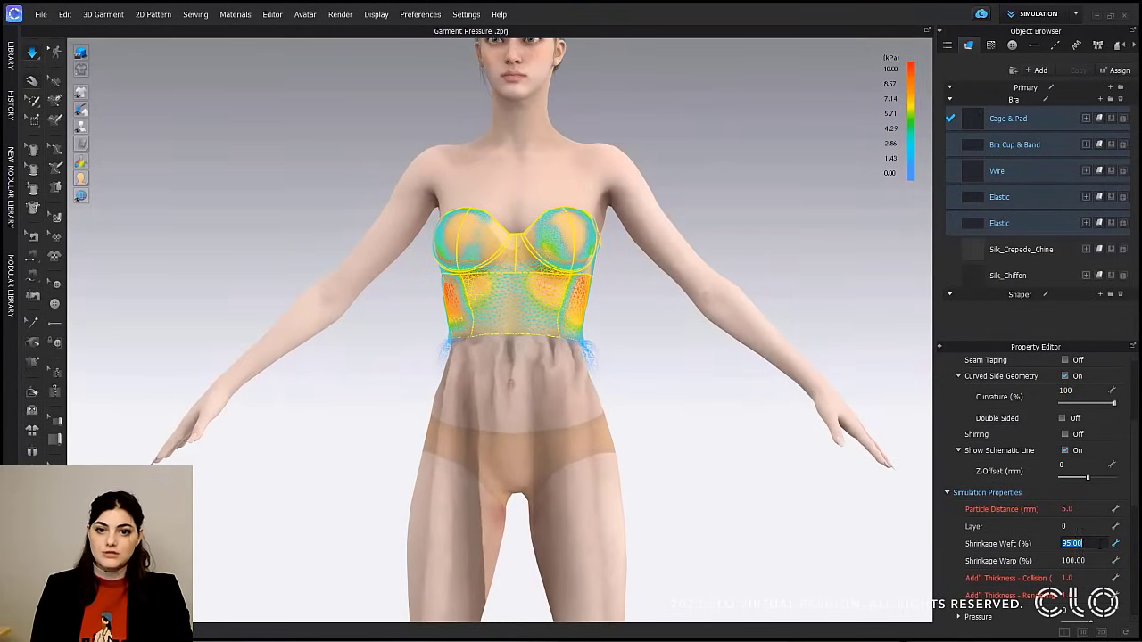
{"action": "type", "text": "100"}
{"action": "key", "text": "Return"}
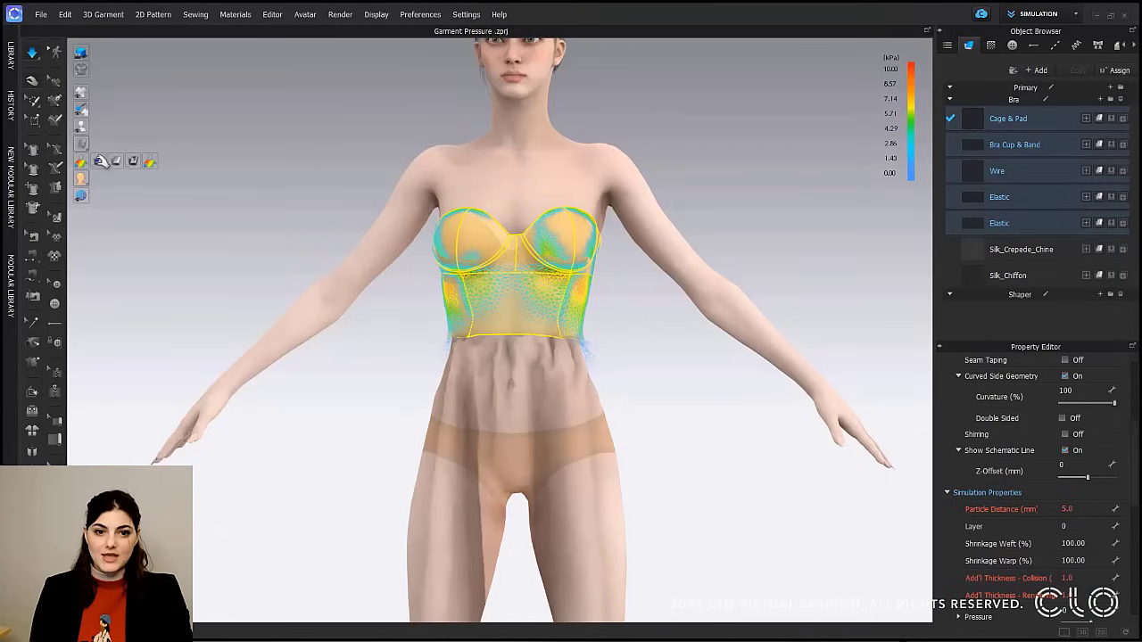
Compare the bodice in the Stress Map, Strain Map and Pressure Map while the simulation runs.
{"action": "left_click", "coordinate": [102, 161]}
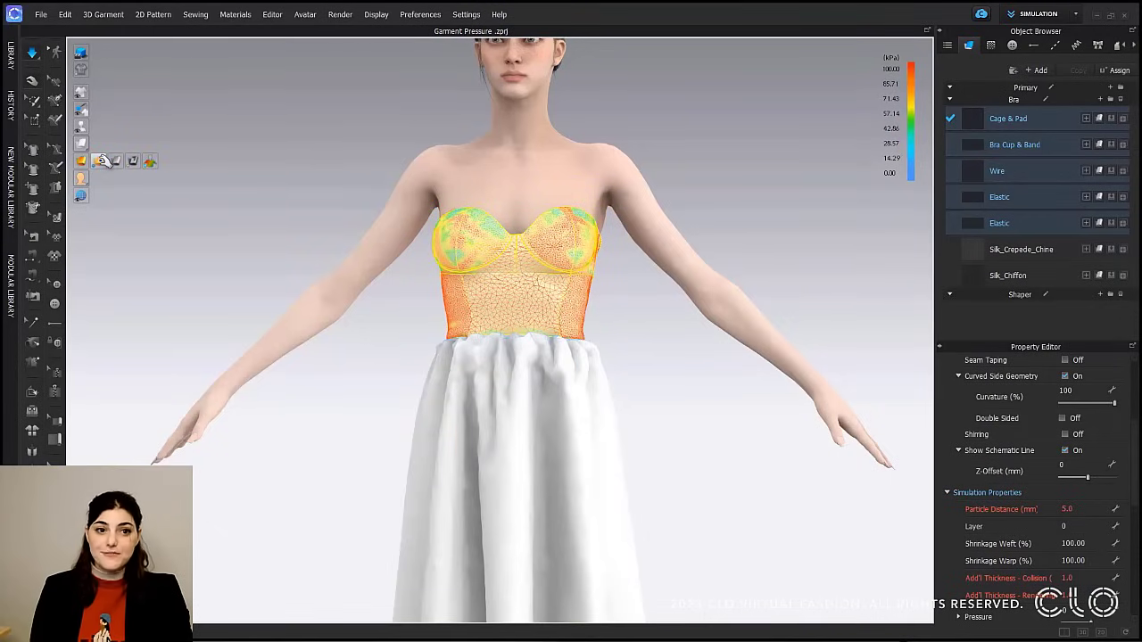
{"action": "left_click", "coordinate": [117, 160]}
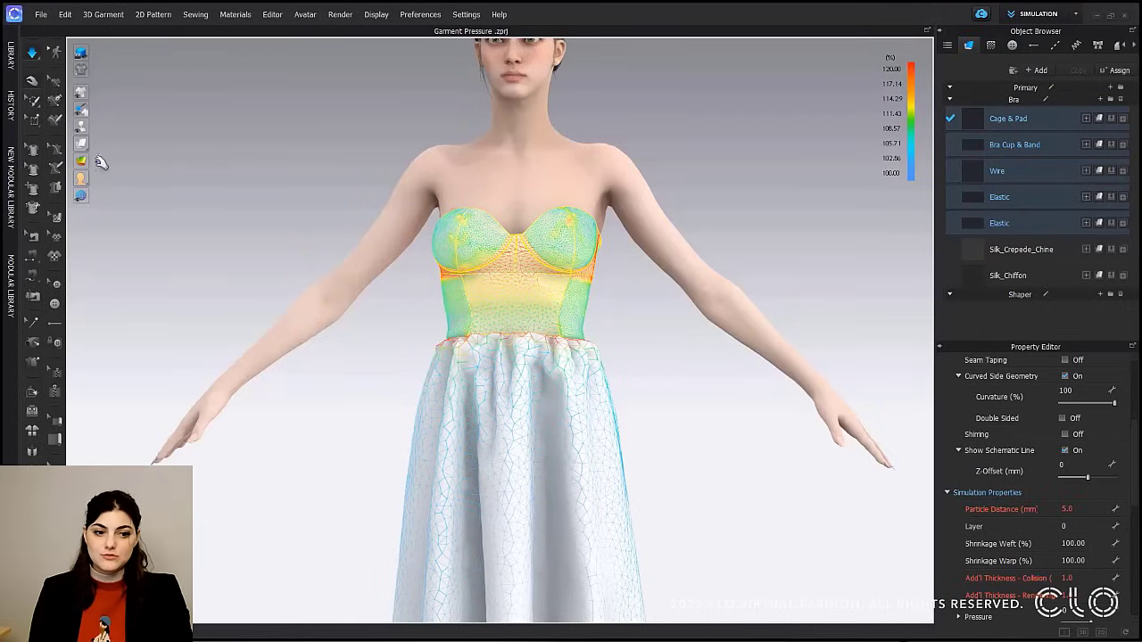
{"action": "mouse_move", "coordinate": [85, 161]}
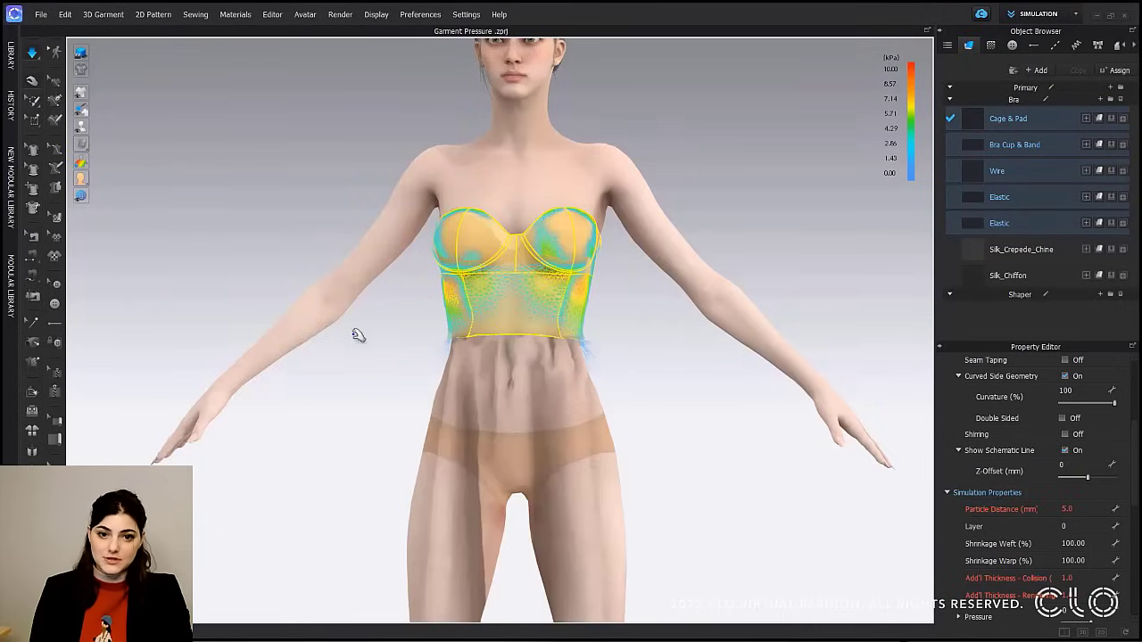
{"action": "right_click_drag", "start_coordinate": [357, 331], "coordinate": [390, 349]}
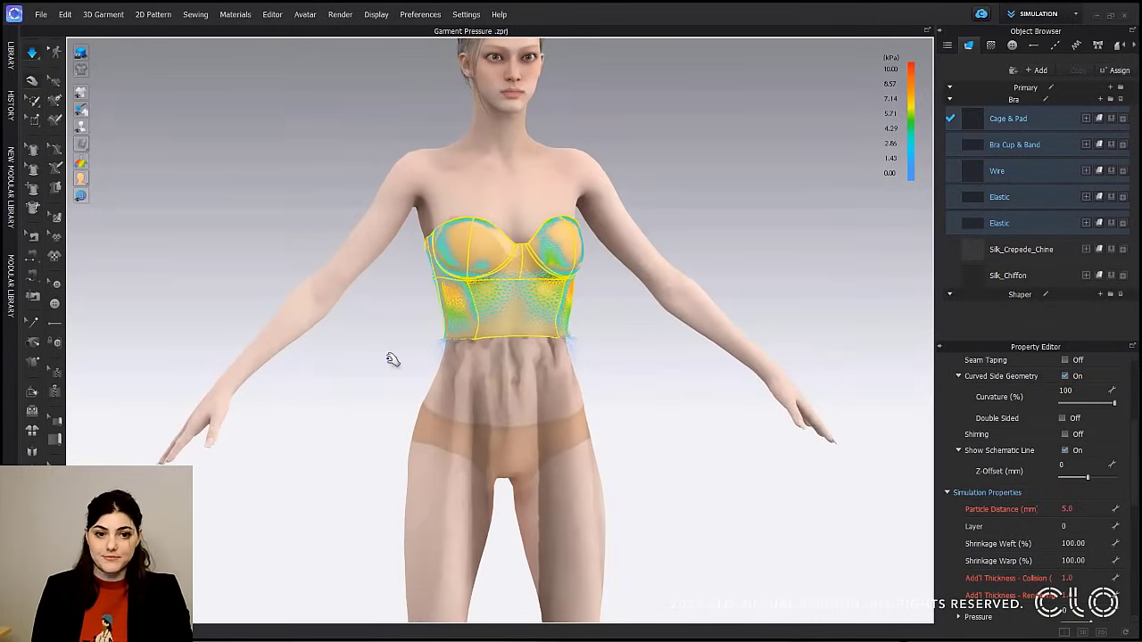
{"action": "left_click", "coordinate": [393, 360]}
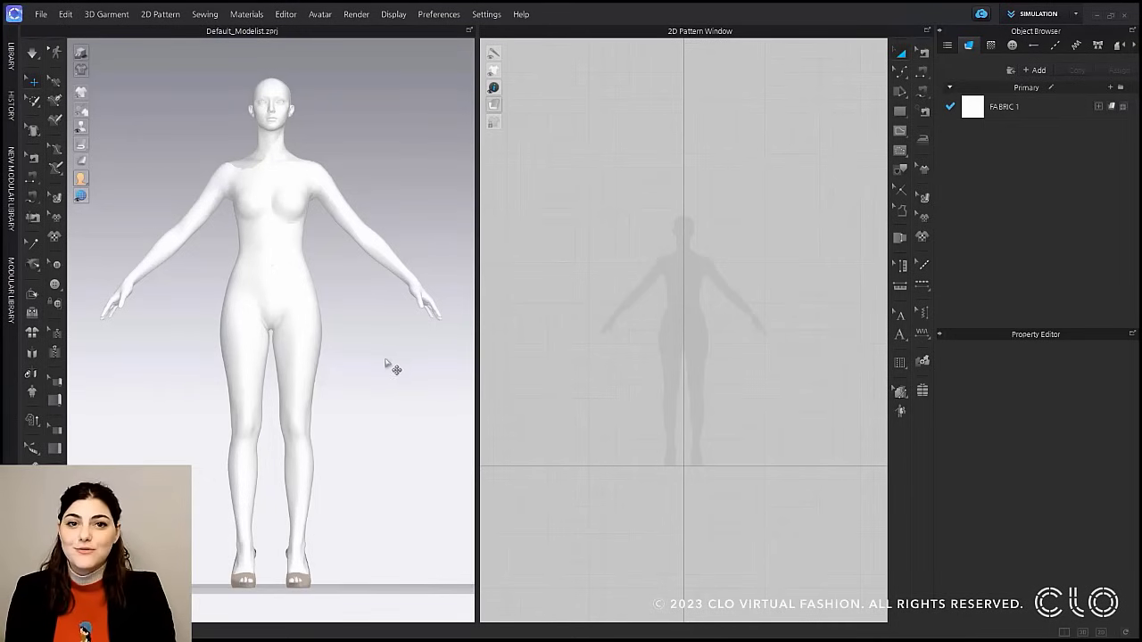
{"action": "left_click", "coordinate": [301, 280]}
{"action": "right_click_drag", "start_coordinate": [339, 295], "coordinate": [378, 311]}
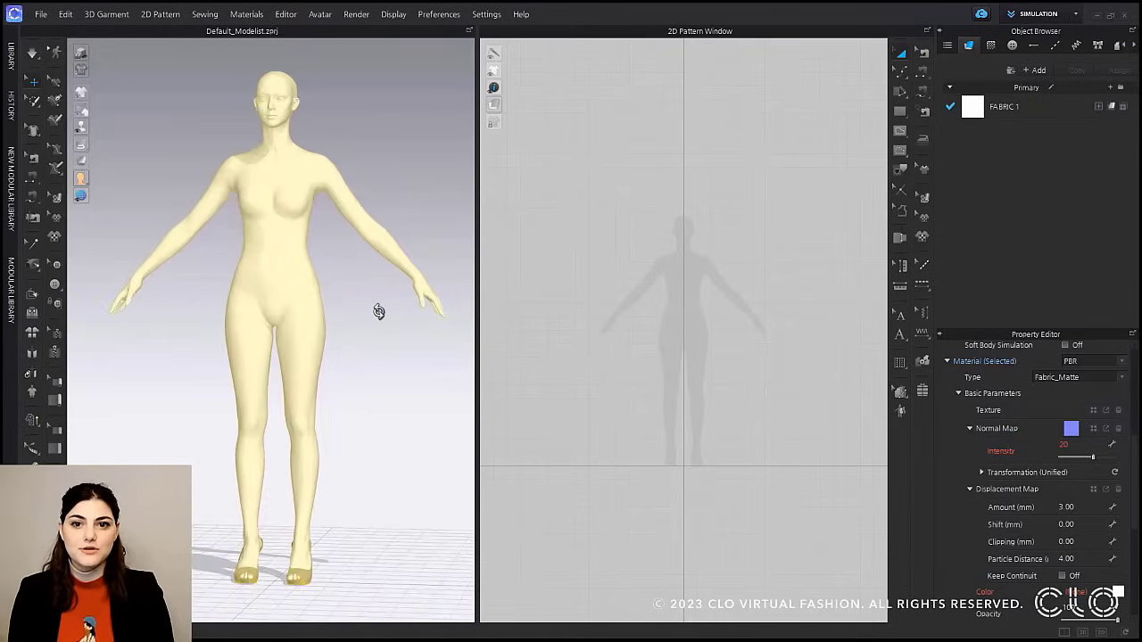
{"action": "left_click", "coordinate": [379, 315]}
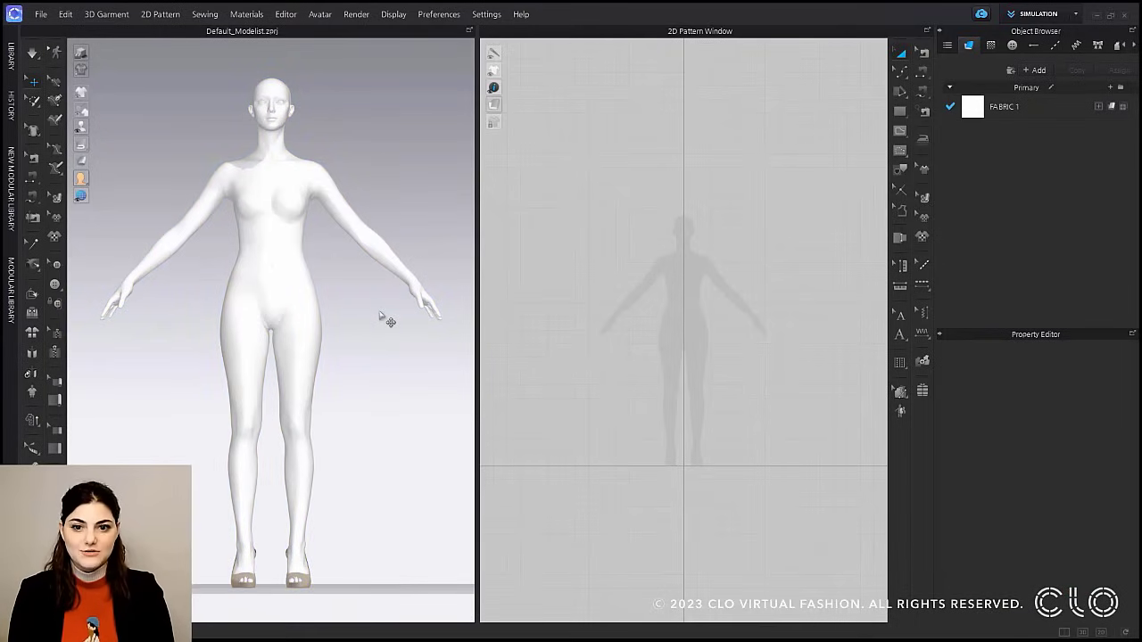
Start registering an avatar accessory, and set the accessory type to Shoes with the Flats option.
{"action": "left_click", "coordinate": [324, 16]}
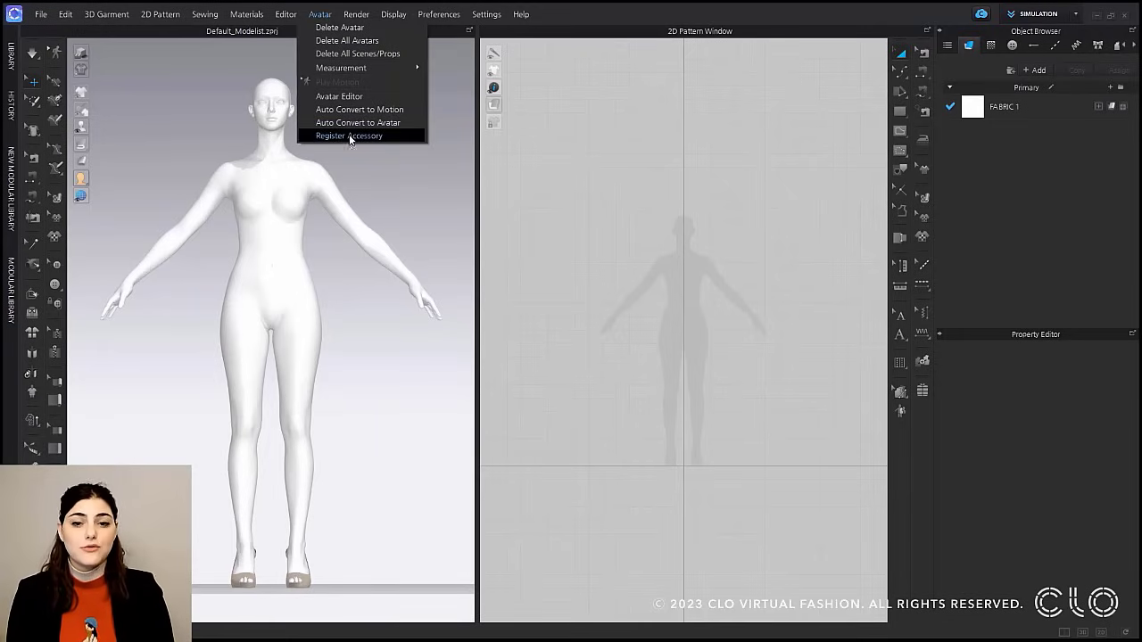
{"action": "left_click", "coordinate": [410, 137]}
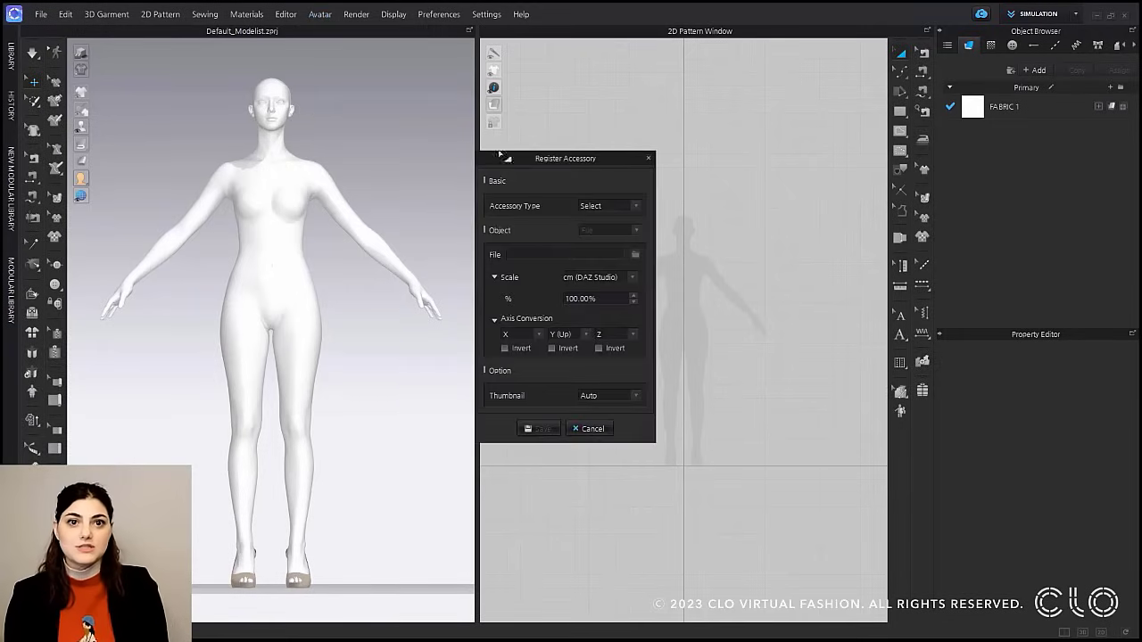
{"action": "left_click_drag", "start_coordinate": [533, 161], "coordinate": [472, 156]}
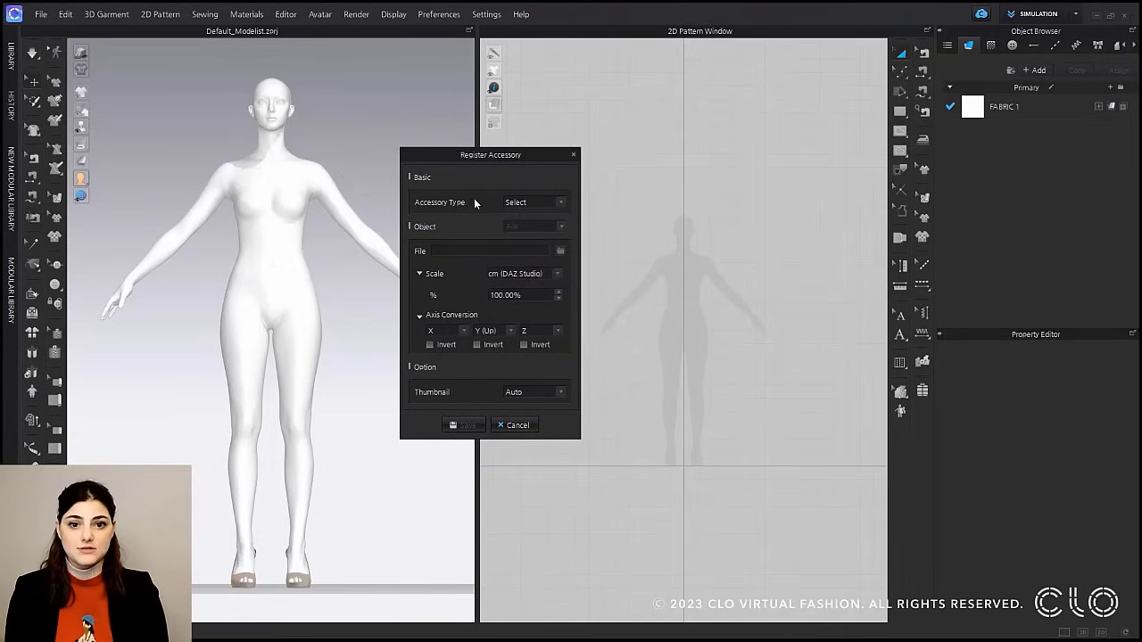
{"action": "left_click", "coordinate": [562, 204]}
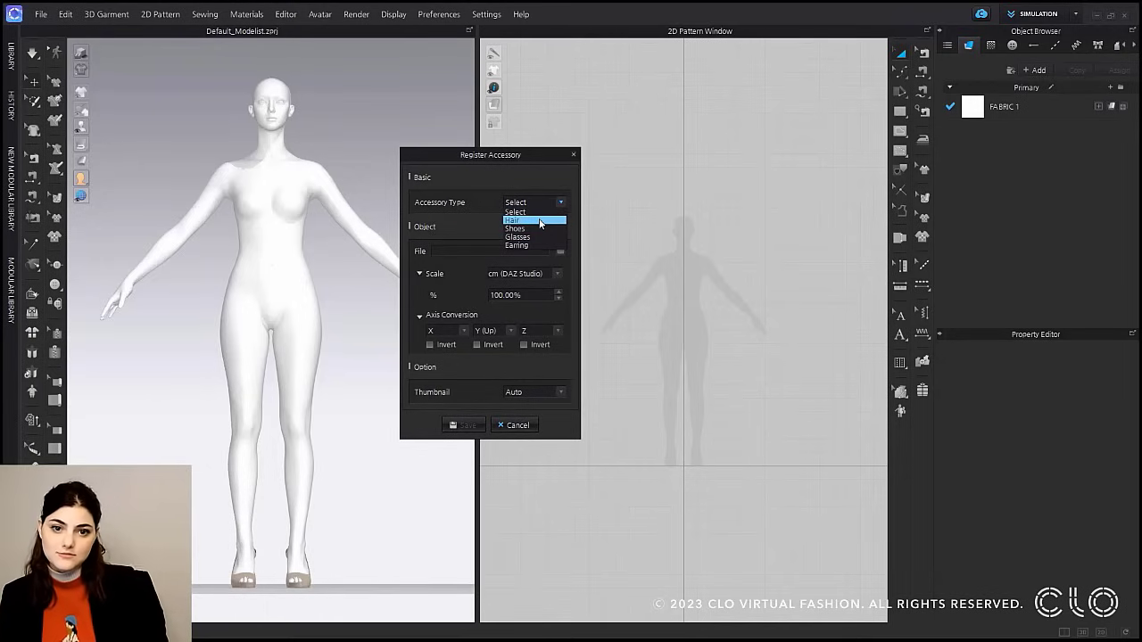
{"action": "left_click", "coordinate": [536, 228]}
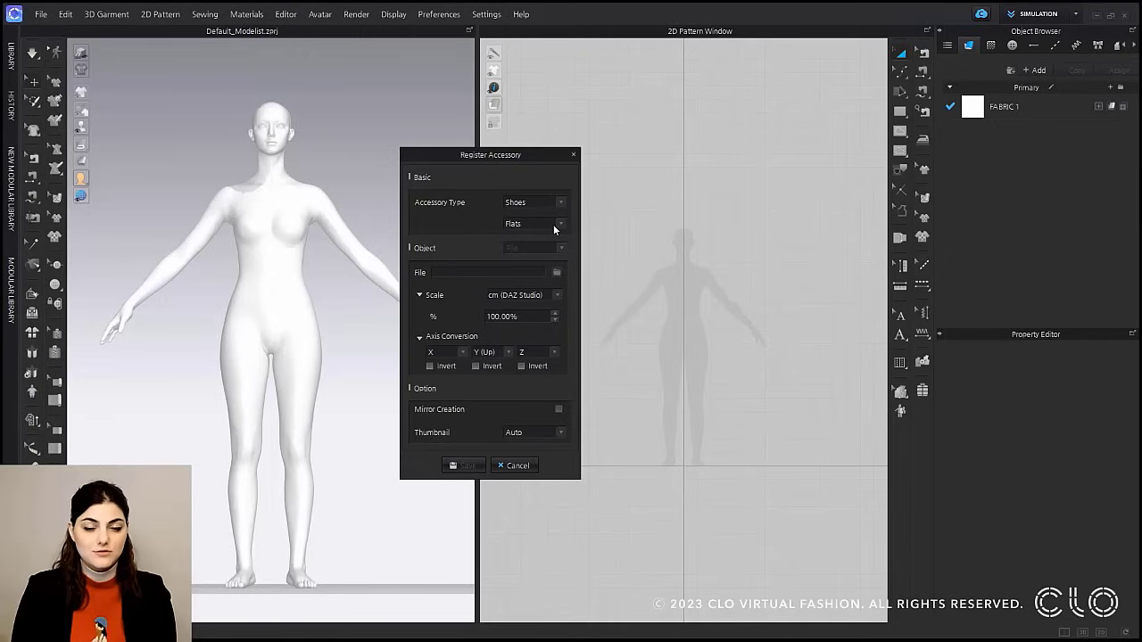
{"action": "left_click", "coordinate": [553, 224]}
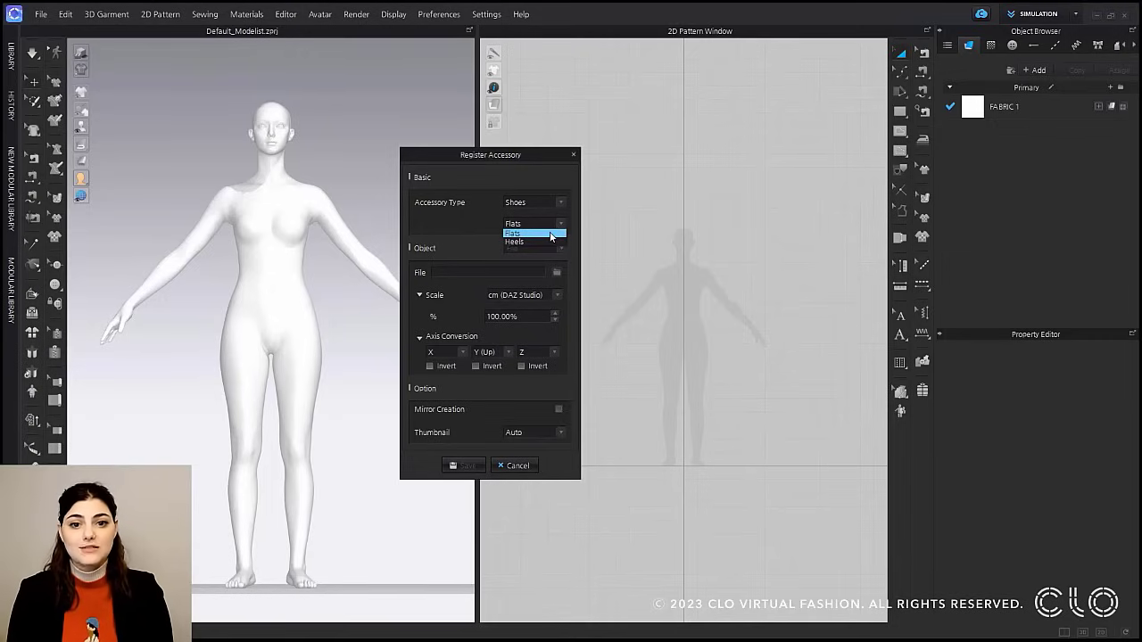
{"action": "left_click", "coordinate": [549, 234]}
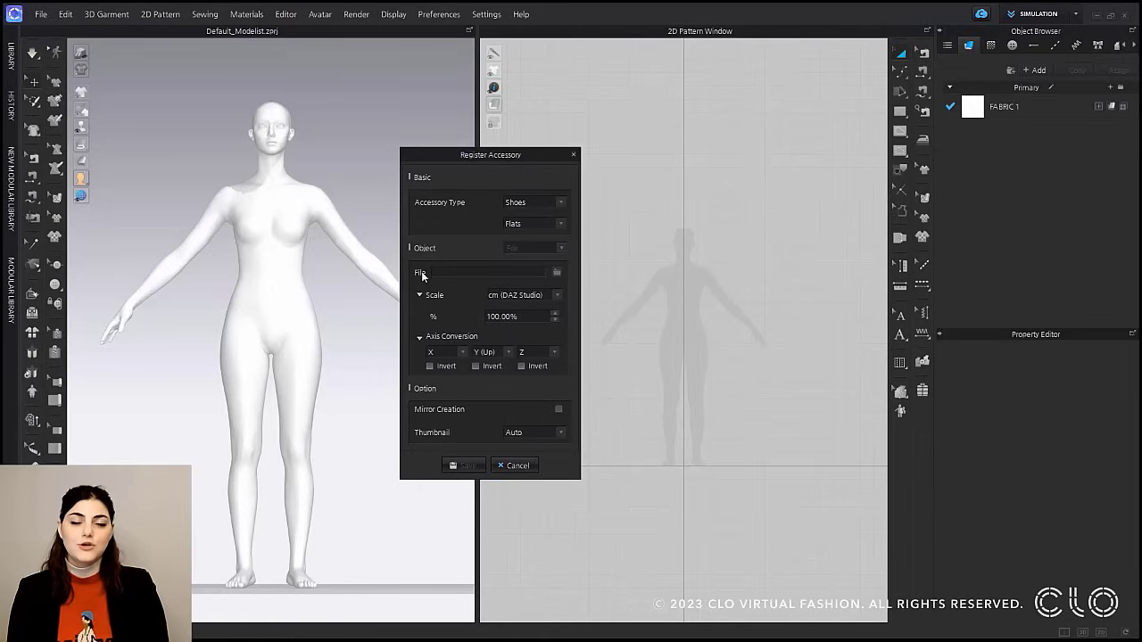
Load the clog model from the Register UI folder as the accessory's object file.
{"action": "left_click", "coordinate": [556, 274]}
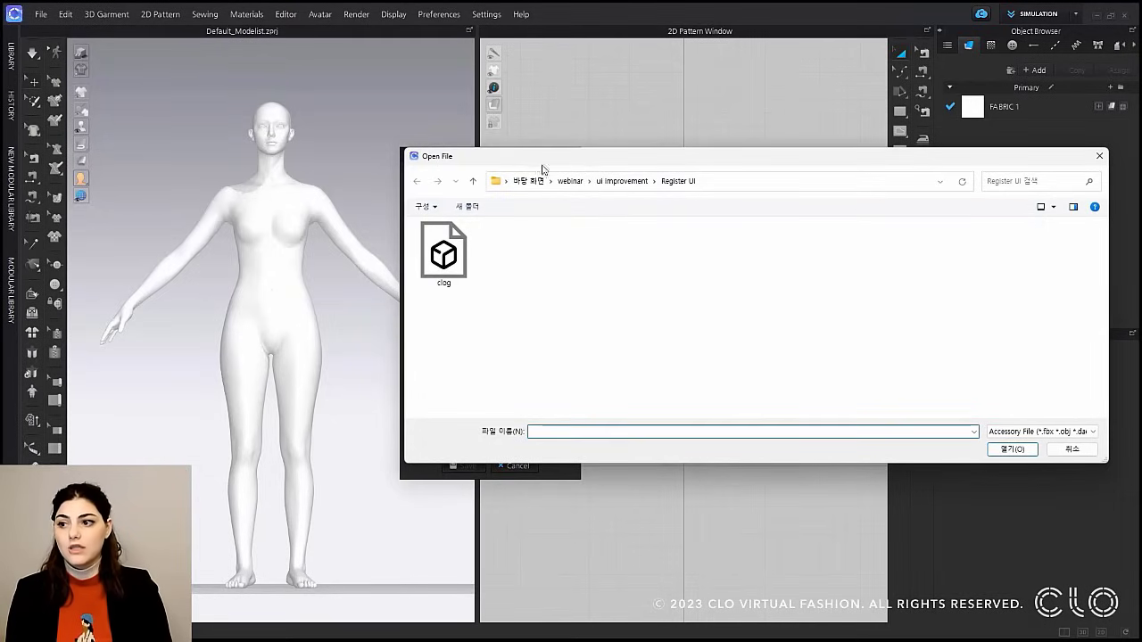
{"action": "left_click_drag", "start_coordinate": [539, 166], "coordinate": [433, 168]}
{"action": "left_click", "coordinate": [889, 434]}
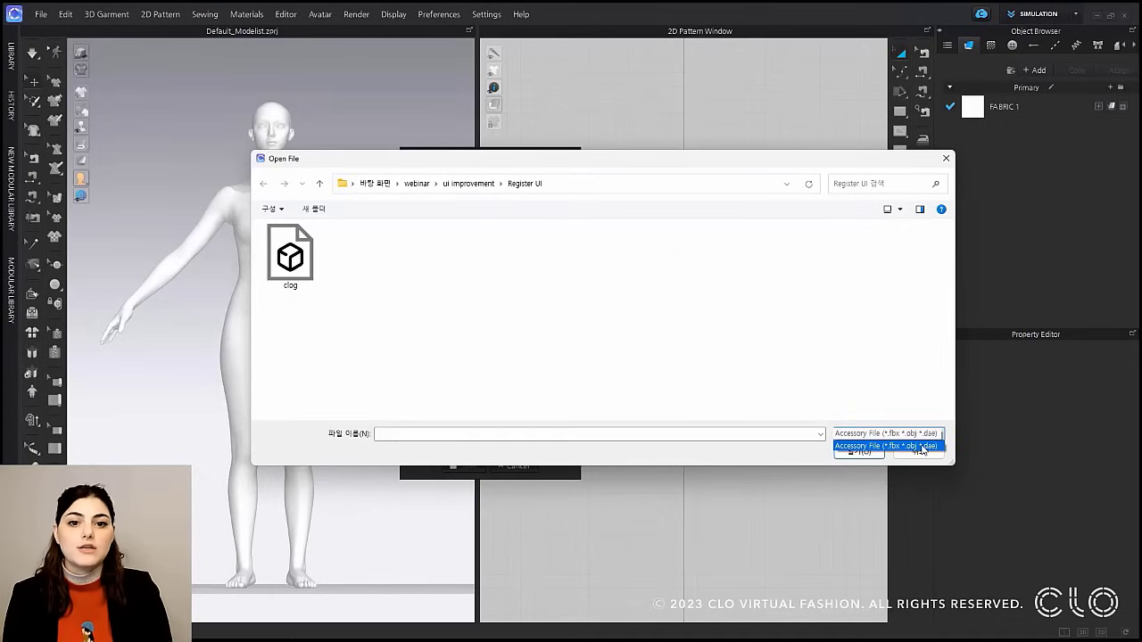
{"action": "left_click", "coordinate": [919, 447]}
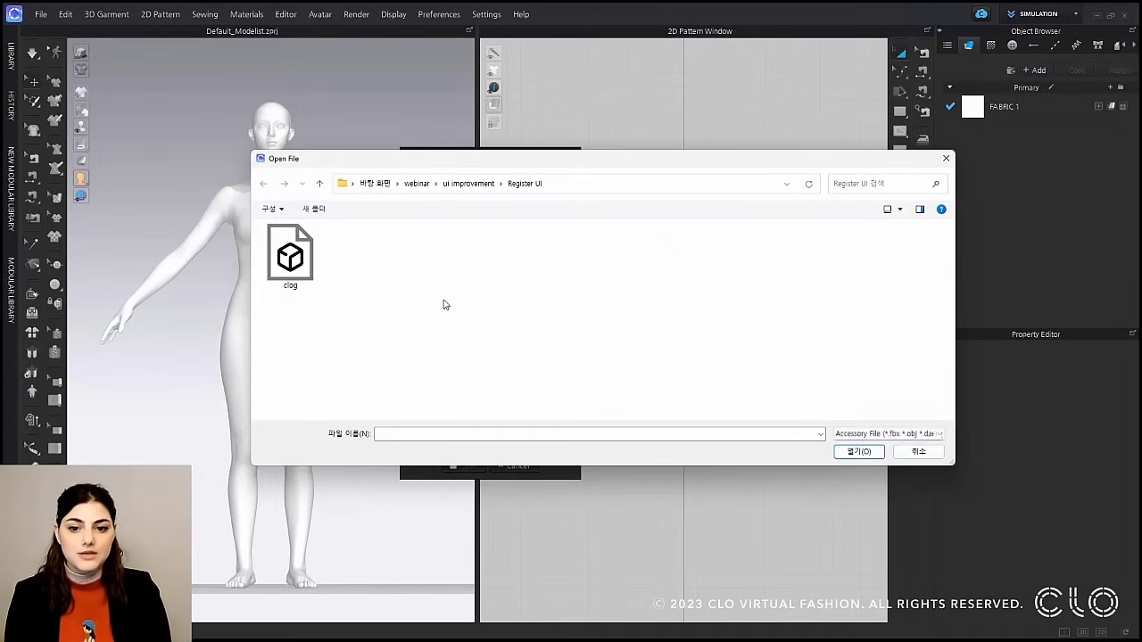
{"action": "left_click", "coordinate": [290, 257]}
{"action": "left_click", "coordinate": [858, 451]}
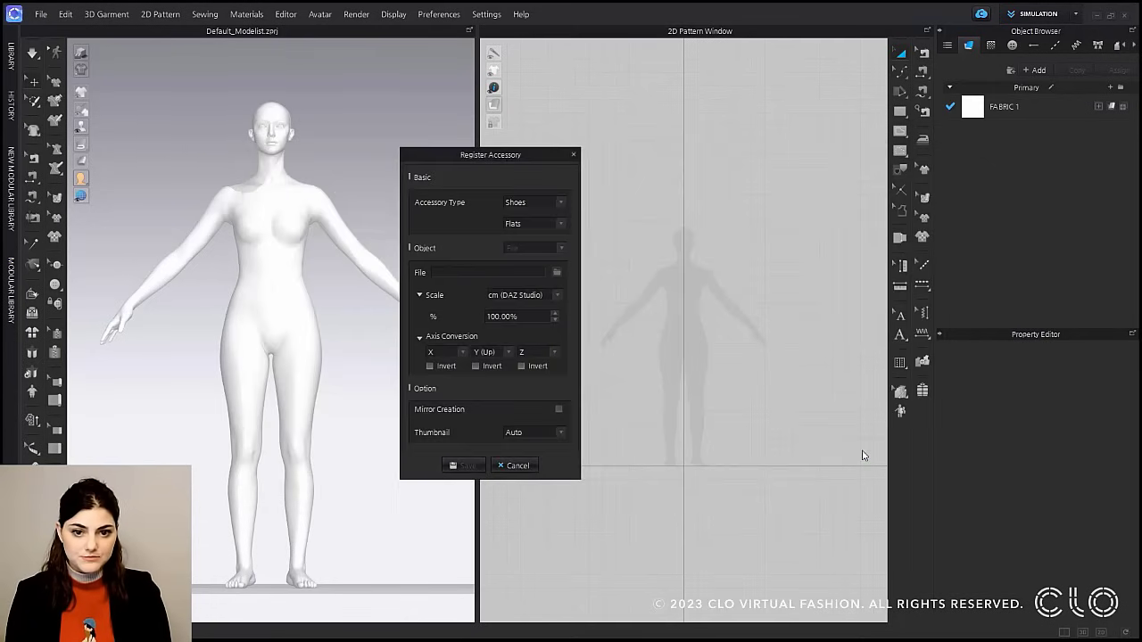
Try the m scale unit on the imported clog and view it beside the avatar.
{"action": "right_click_drag", "start_coordinate": [346, 488], "coordinate": [303, 491]}
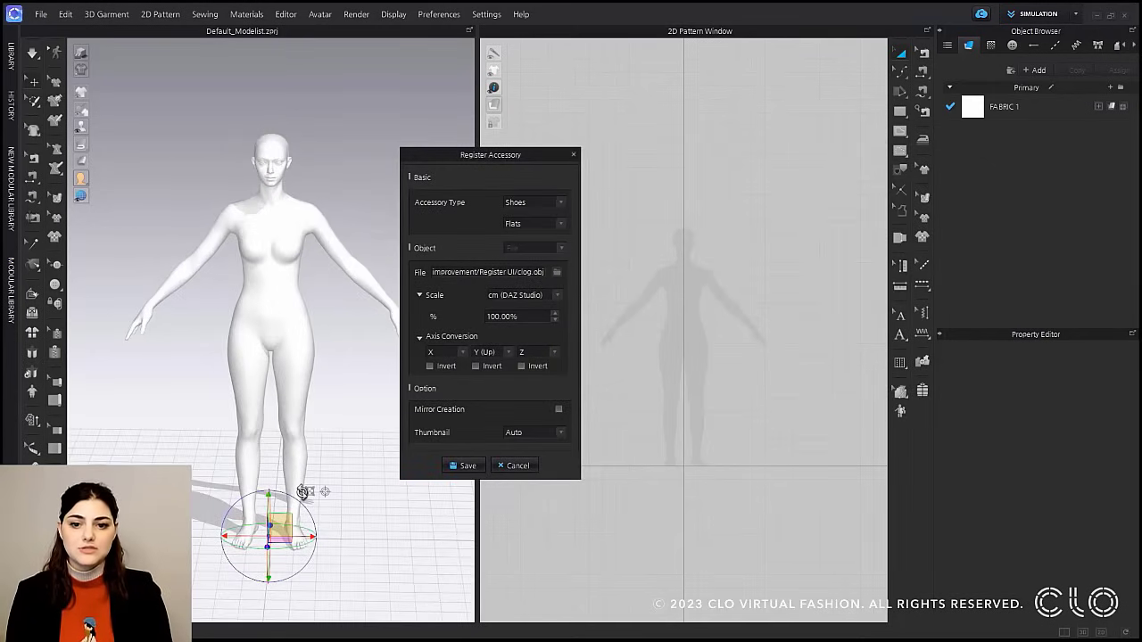
{"action": "scroll", "coordinate": [295, 464], "scroll_direction": "up", "scroll_amount": 5}
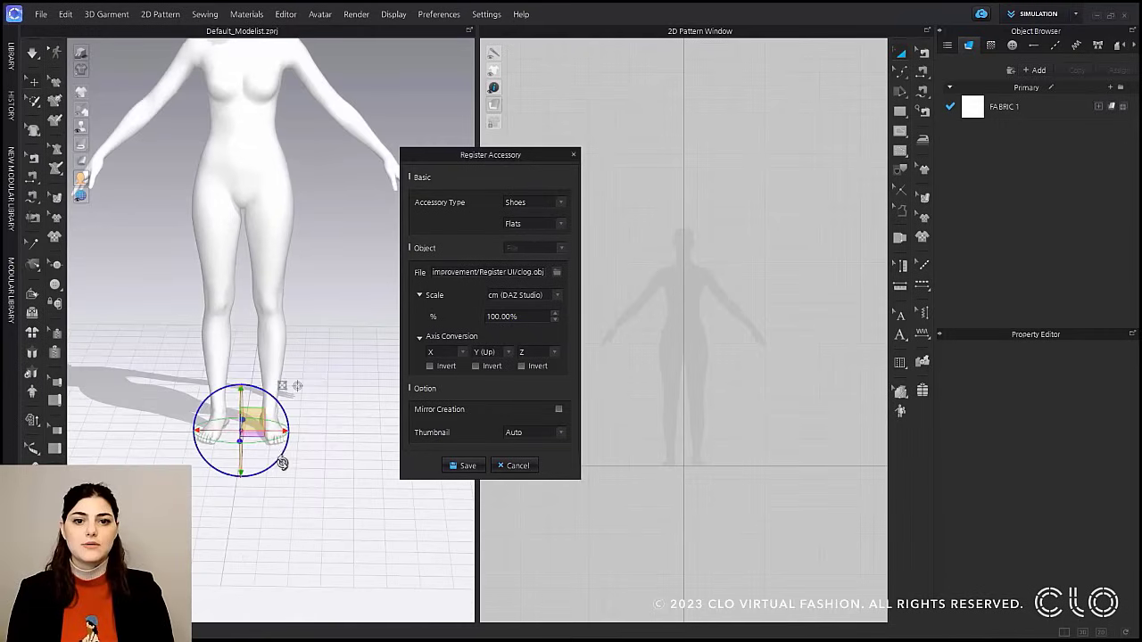
{"action": "scroll", "coordinate": [294, 473], "scroll_direction": "up", "scroll_amount": 6}
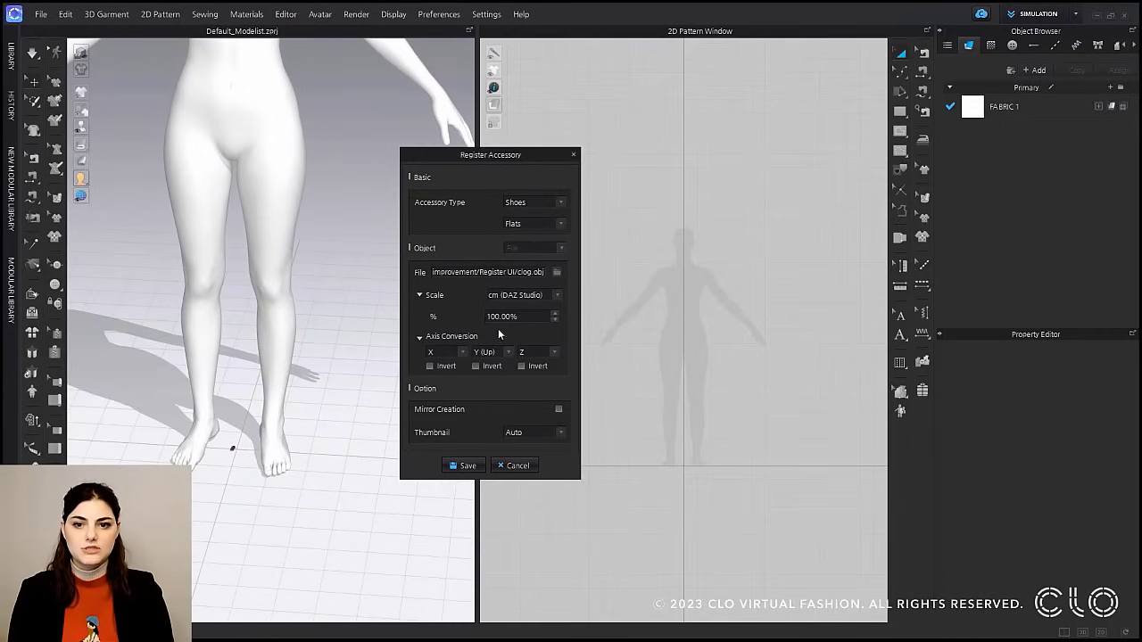
{"action": "left_click", "coordinate": [522, 294]}
{"action": "left_click", "coordinate": [531, 345]}
{"action": "right_click_drag", "start_coordinate": [375, 393], "coordinate": [277, 381]}
{"action": "scroll", "coordinate": [283, 387], "scroll_direction": "down", "scroll_amount": 2}
{"action": "middle_click_drag", "start_coordinate": [267, 387], "coordinate": [315, 383]}
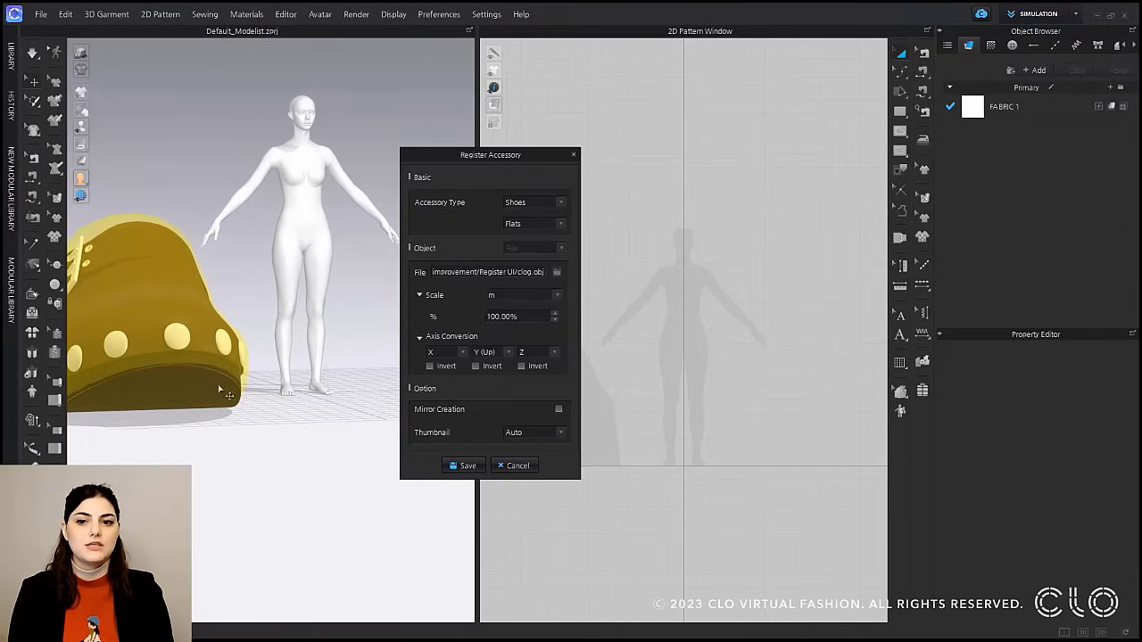
{"action": "right_click_drag", "start_coordinate": [205, 401], "coordinate": [237, 413]}
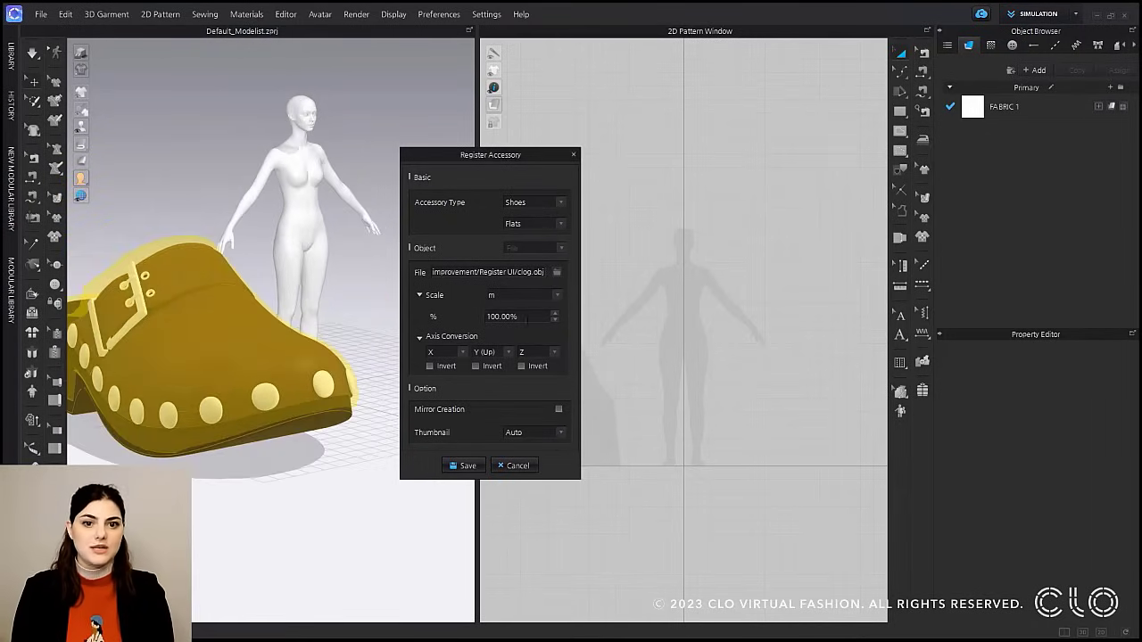
Set the clog's scale unit to cm (DAZ Studio) and its scale percentage to 1000%.
{"action": "left_click", "coordinate": [561, 296]}
{"action": "left_click", "coordinate": [524, 326]}
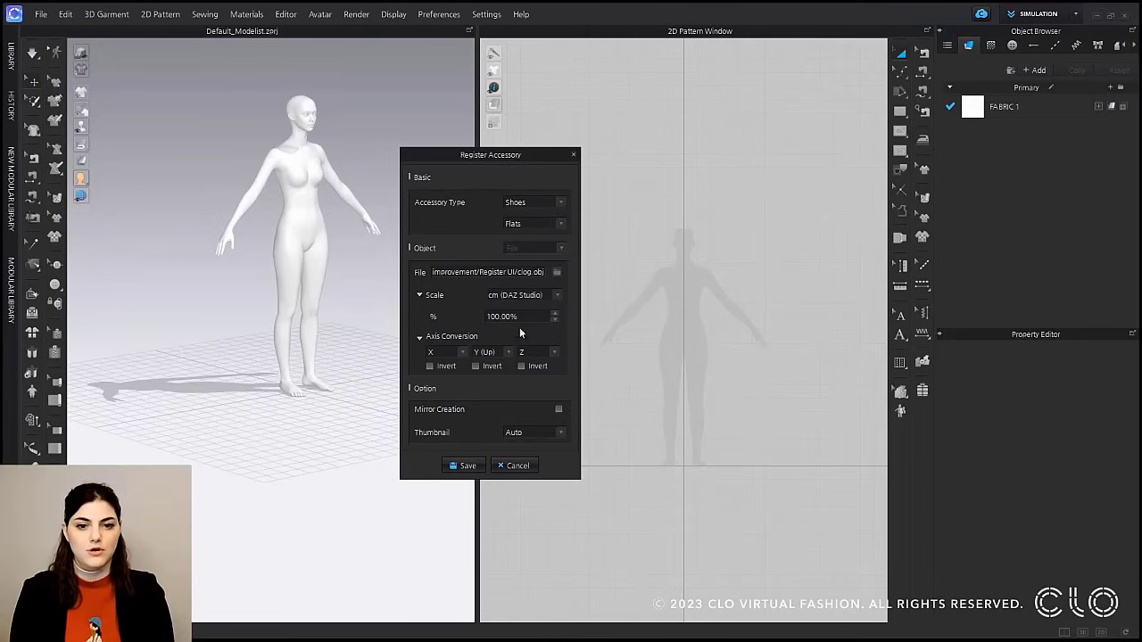
{"action": "left_click", "coordinate": [528, 317]}
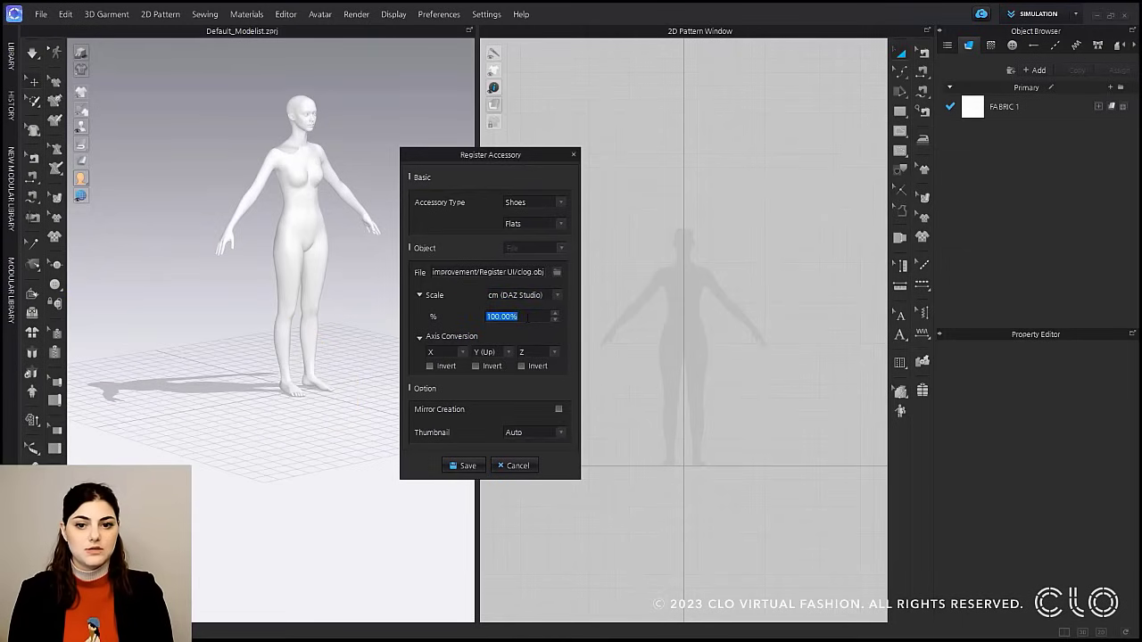
{"action": "type", "text": "1000"}
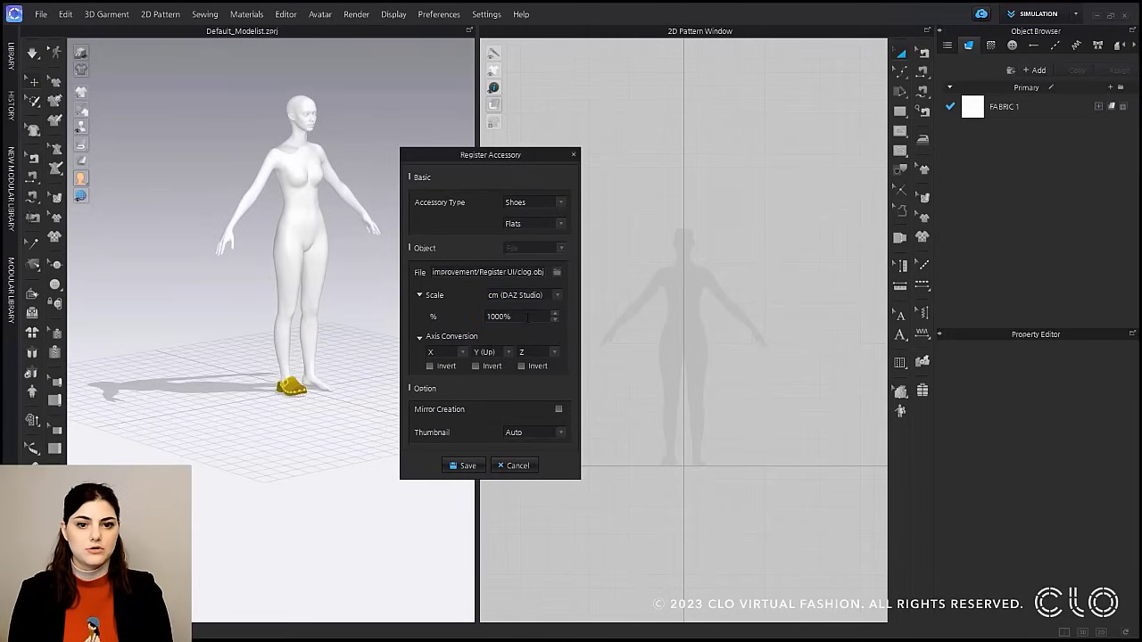
Move the clog onto the avatar's right foot so the foot sits inside it.
{"action": "scroll", "coordinate": [288, 462], "scroll_direction": "up", "scroll_amount": 4}
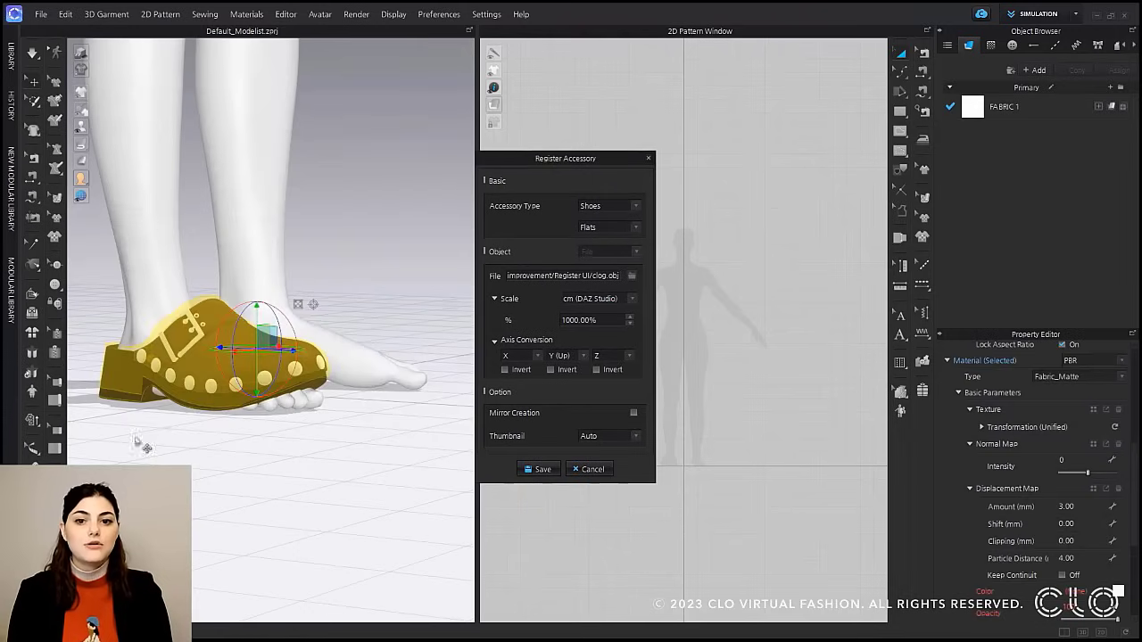
{"action": "left_click_drag", "start_coordinate": [274, 386], "coordinate": [263, 398]}
{"action": "right_click_drag", "start_coordinate": [343, 408], "coordinate": [268, 420]}
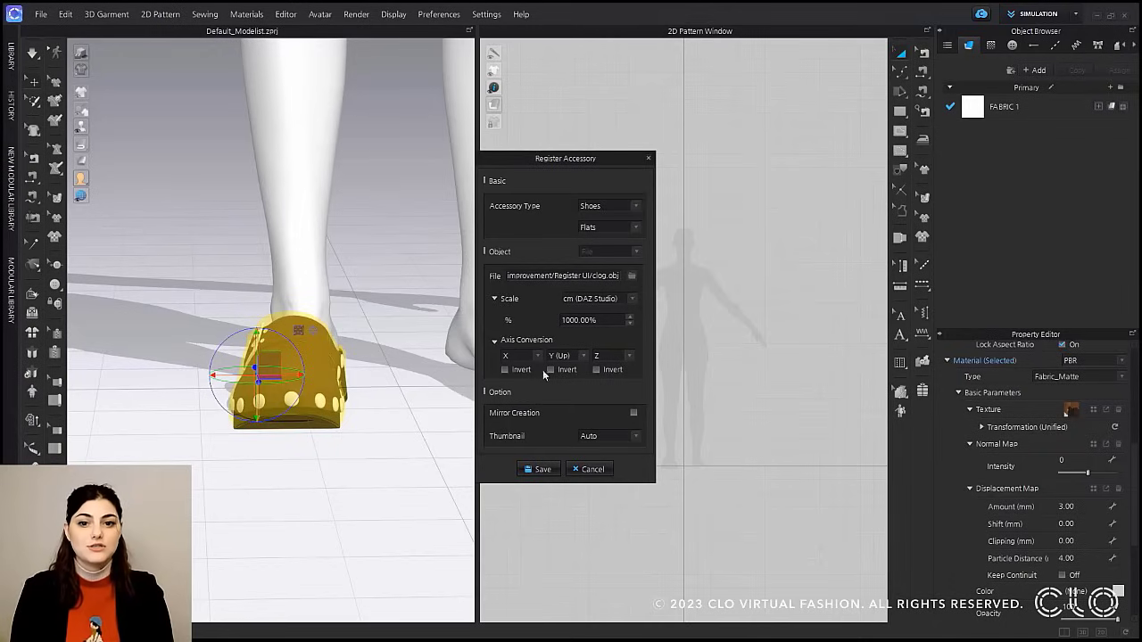
Enable Mirror Creation to add a matching clog on the avatar's other foot.
{"action": "left_click", "coordinate": [634, 413]}
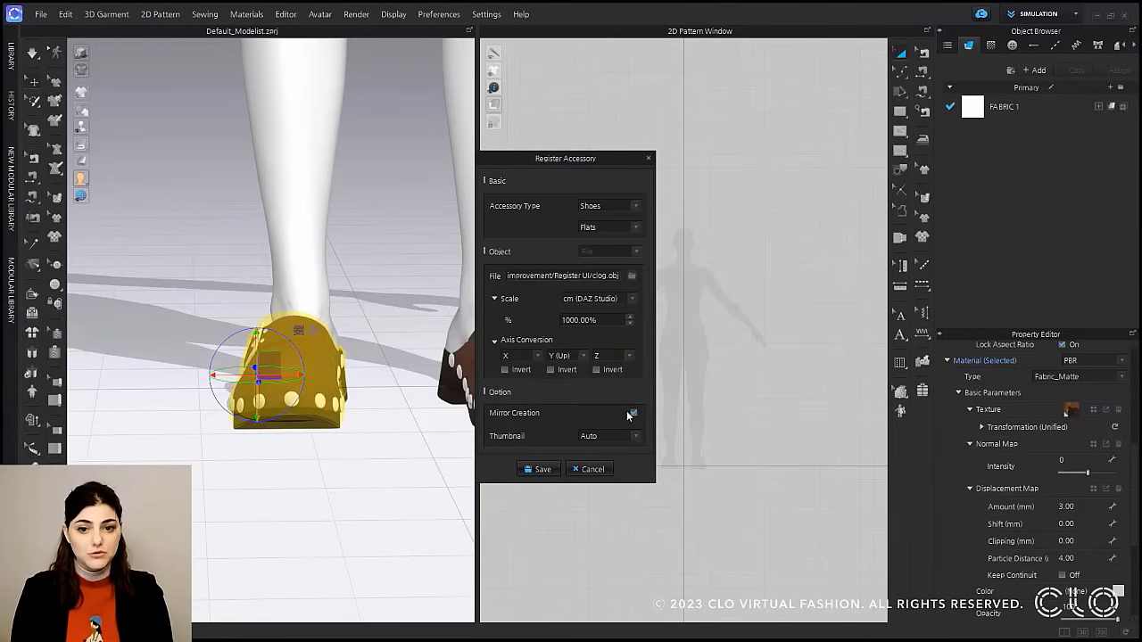
{"action": "middle_click_drag", "start_coordinate": [378, 349], "coordinate": [224, 349]}
{"action": "scroll", "coordinate": [252, 351], "scroll_direction": "down", "scroll_amount": 3}
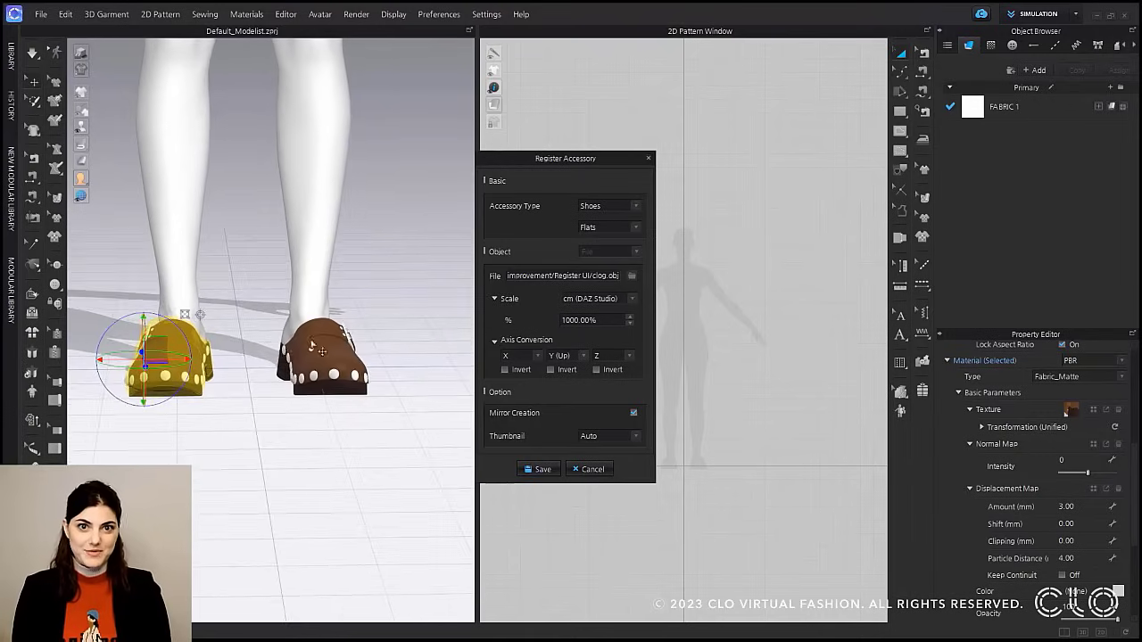
{"action": "right_click_drag", "start_coordinate": [321, 351], "coordinate": [427, 434]}
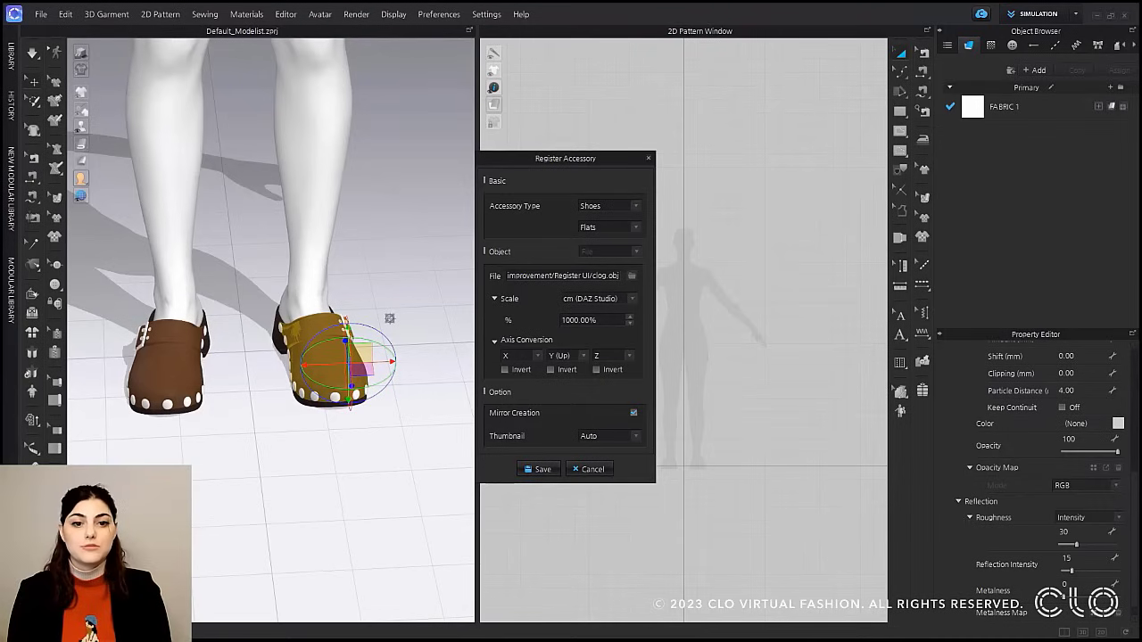
Keep the thumbnail on Auto and save the registered clog accessory under the file name shoes.
{"action": "left_click", "coordinate": [637, 437]}
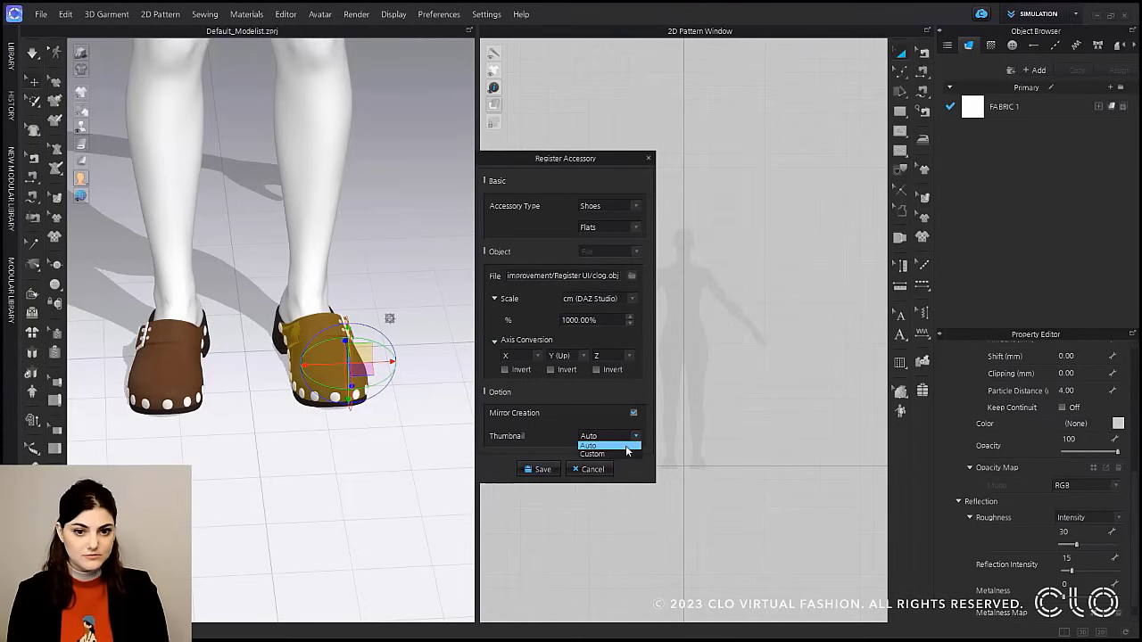
{"action": "left_click", "coordinate": [626, 446]}
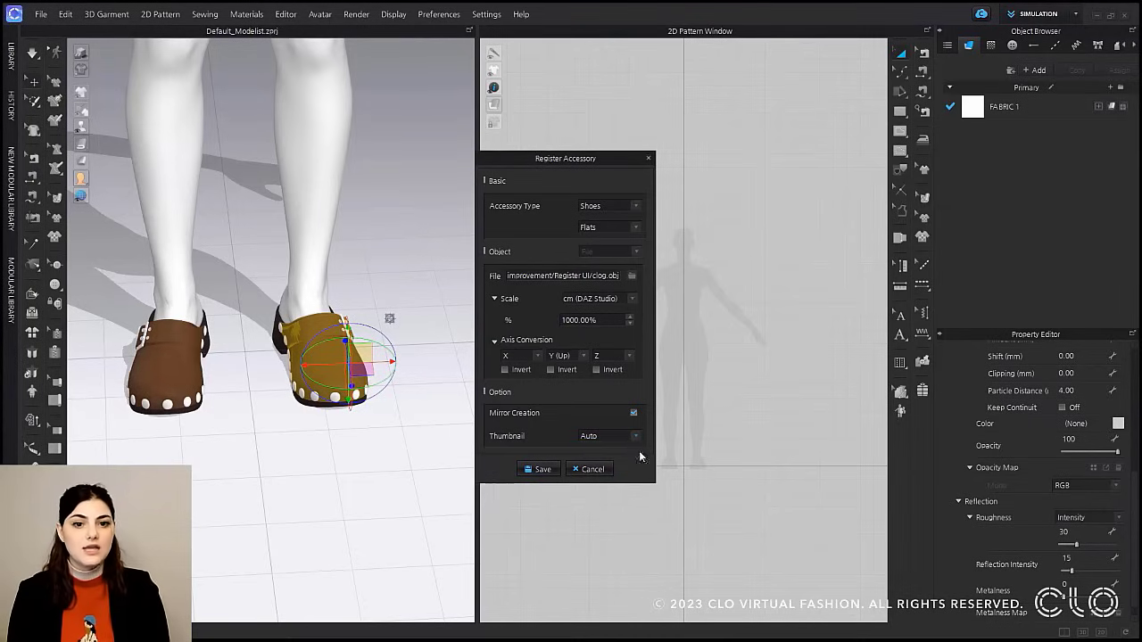
{"action": "left_click", "coordinate": [543, 471]}
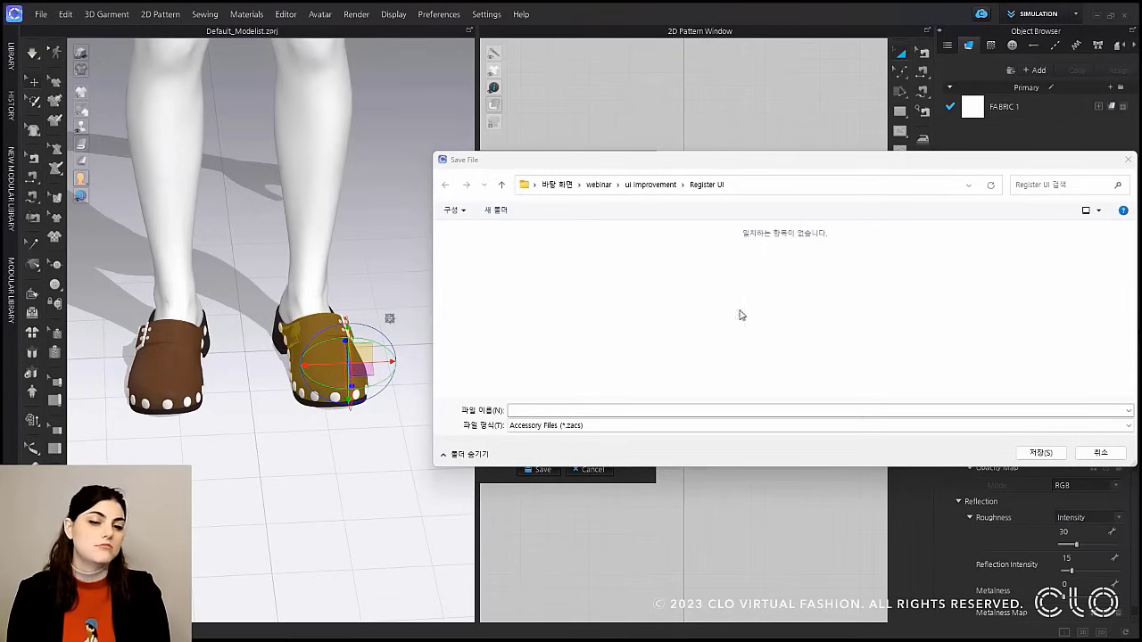
{"action": "left_click", "coordinate": [592, 410]}
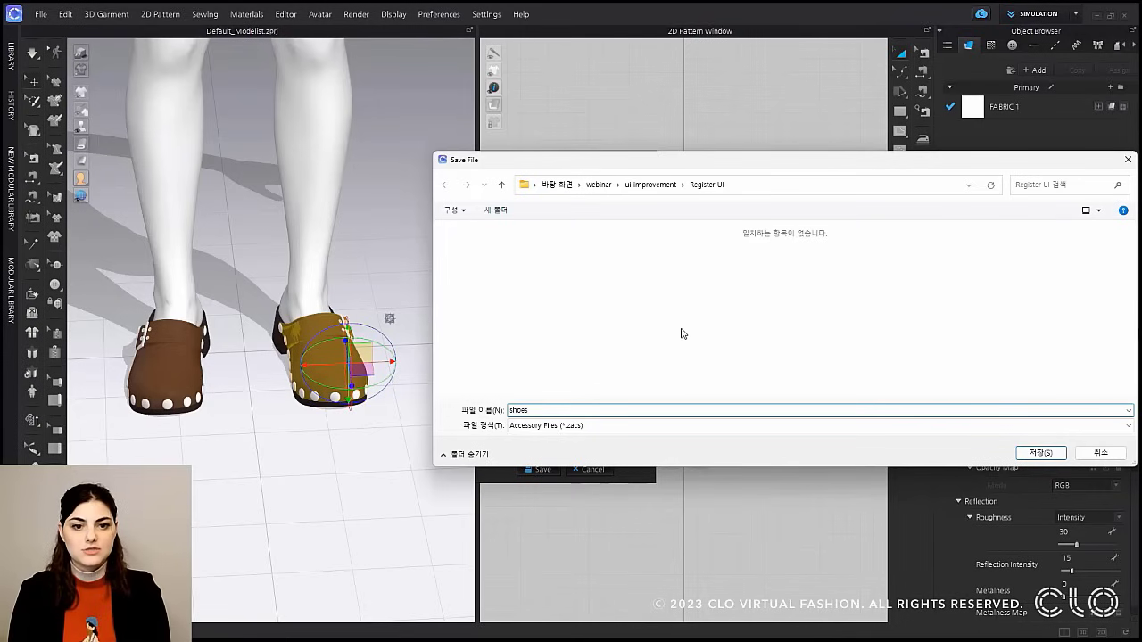
{"action": "left_click", "coordinate": [1046, 453]}
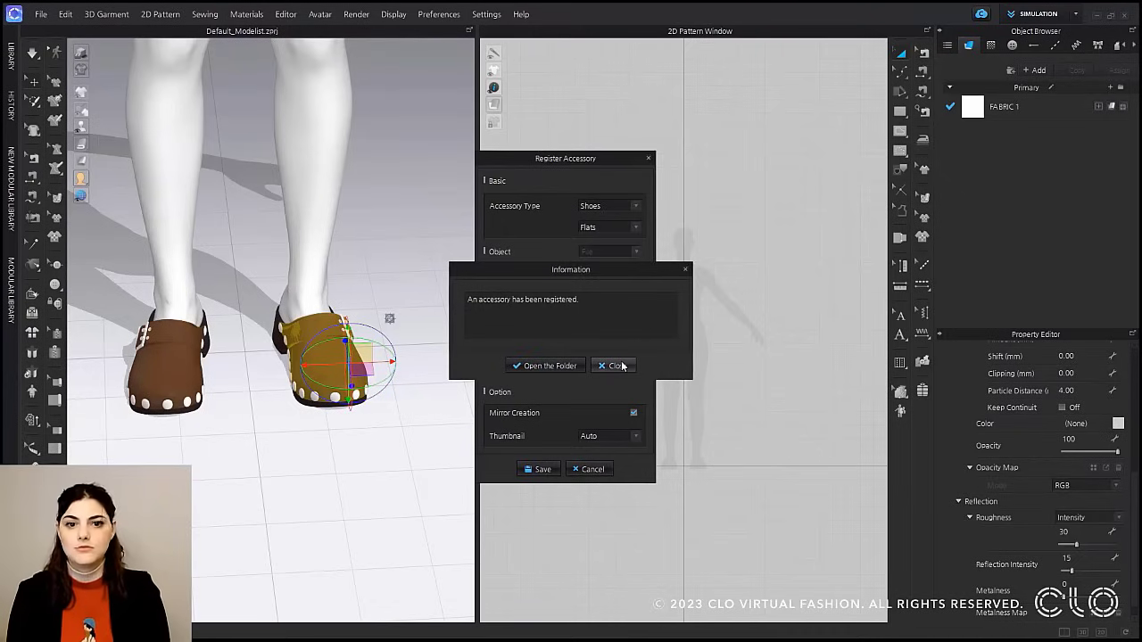
{"action": "left_click", "coordinate": [620, 366]}
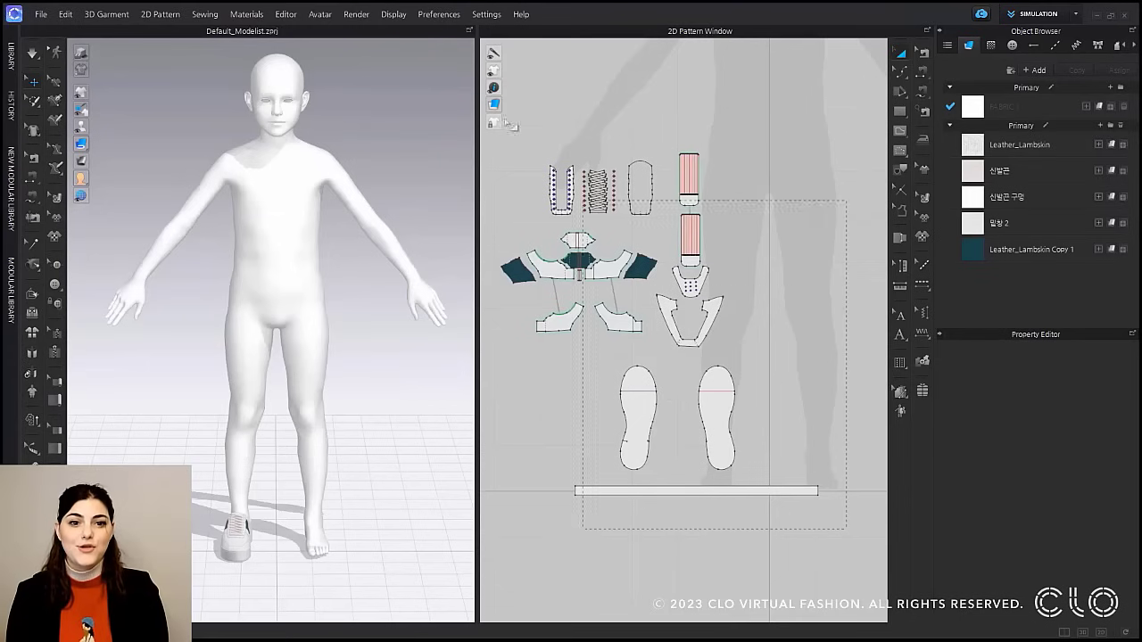
Select all the sneaker patterns and inspect the single 3D shoe on the child avatar's foot.
{"action": "key", "text": "ctrl+a"}
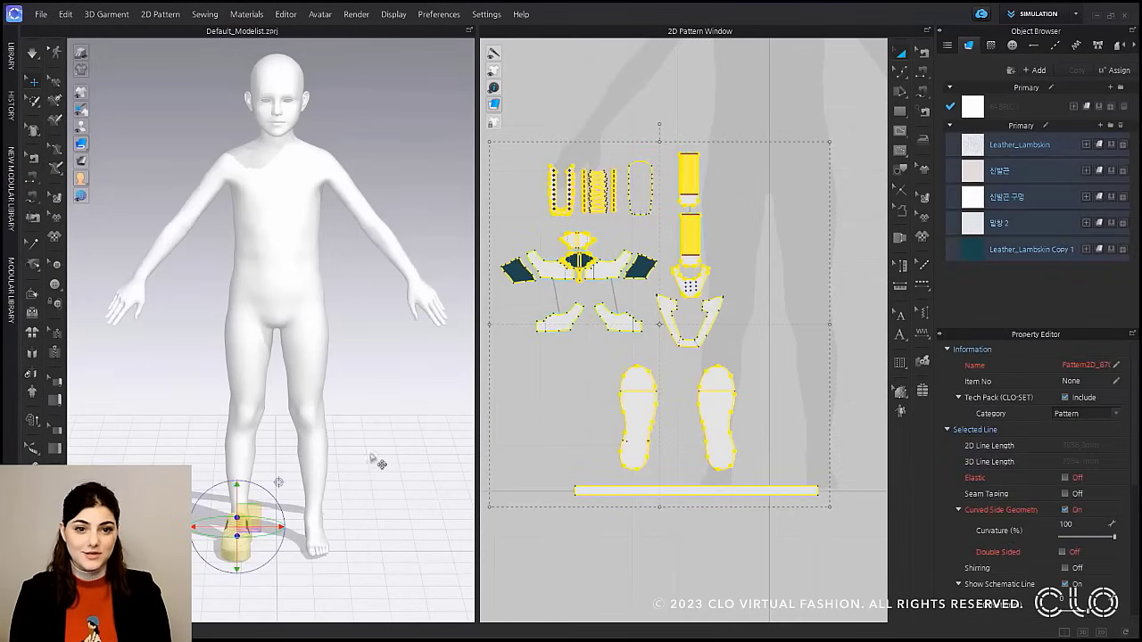
{"action": "right_click_drag", "start_coordinate": [357, 510], "coordinate": [456, 495]}
{"action": "scroll", "coordinate": [456, 495], "scroll_direction": "up", "scroll_amount": 5}
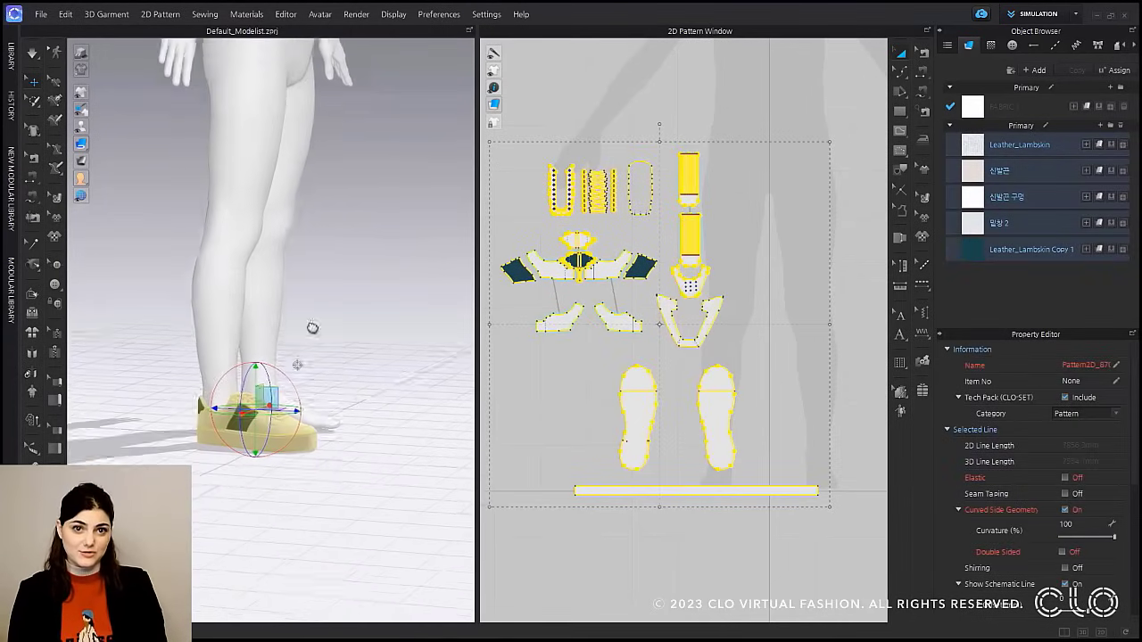
{"action": "right_click_drag", "start_coordinate": [282, 502], "coordinate": [302, 486]}
{"action": "middle_click_drag", "start_coordinate": [319, 406], "coordinate": [321, 531]}
{"action": "left_click", "coordinate": [361, 407]}
{"action": "right_click_drag", "start_coordinate": [384, 400], "coordinate": [339, 395]}
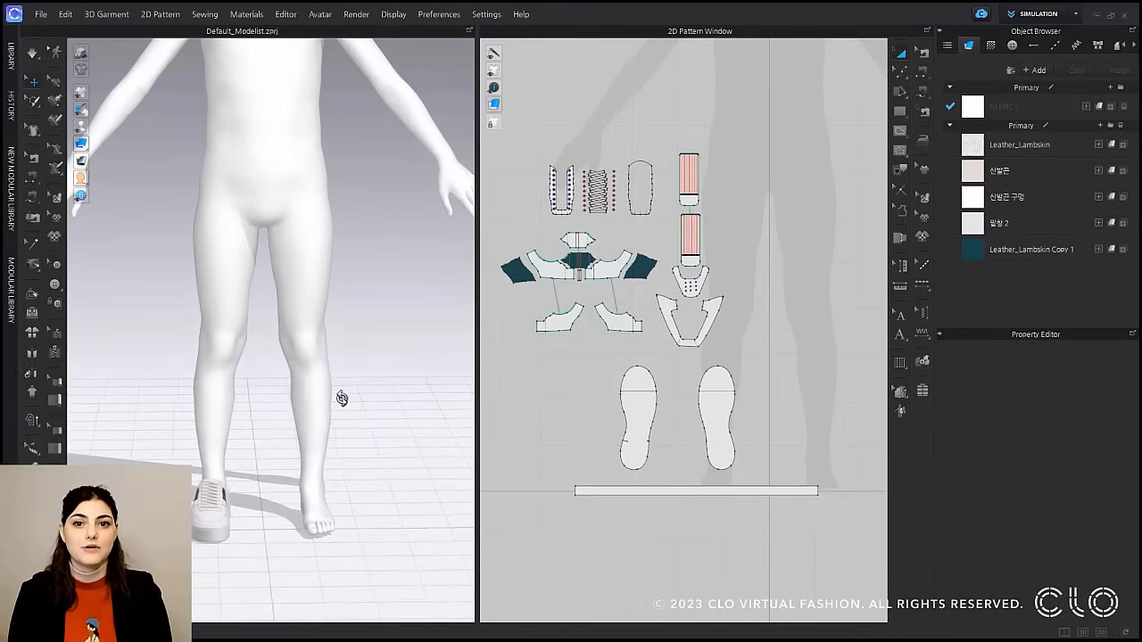
Start registering a Shoes accessory with Patterns as the object, all patterns included and Mirror Creation enabled.
{"action": "left_click", "coordinate": [321, 15]}
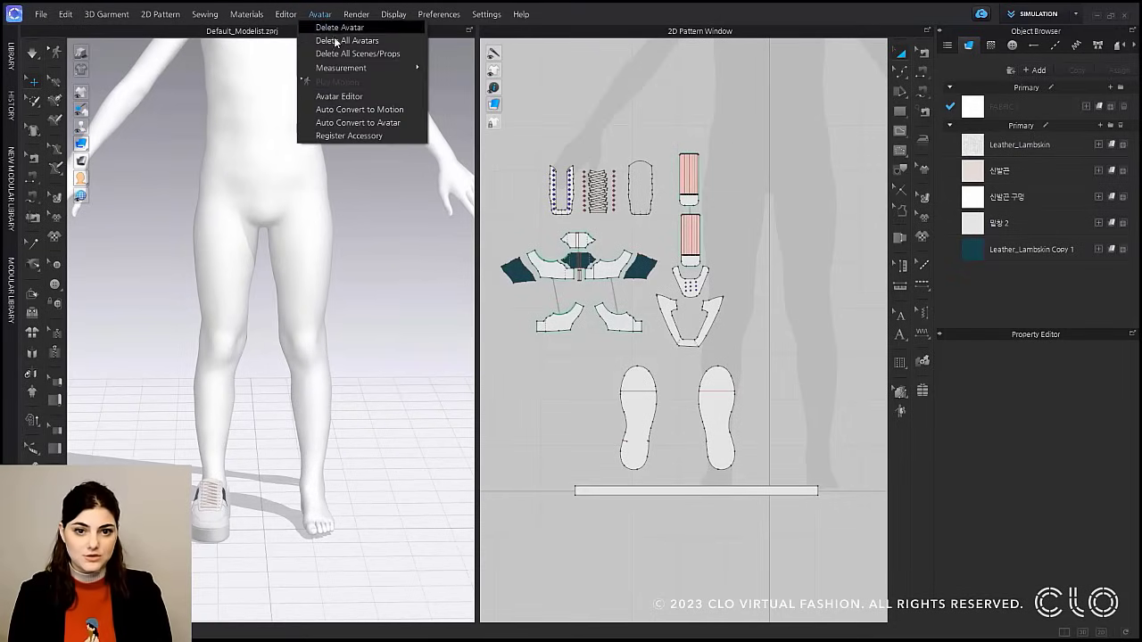
{"action": "left_click", "coordinate": [349, 136]}
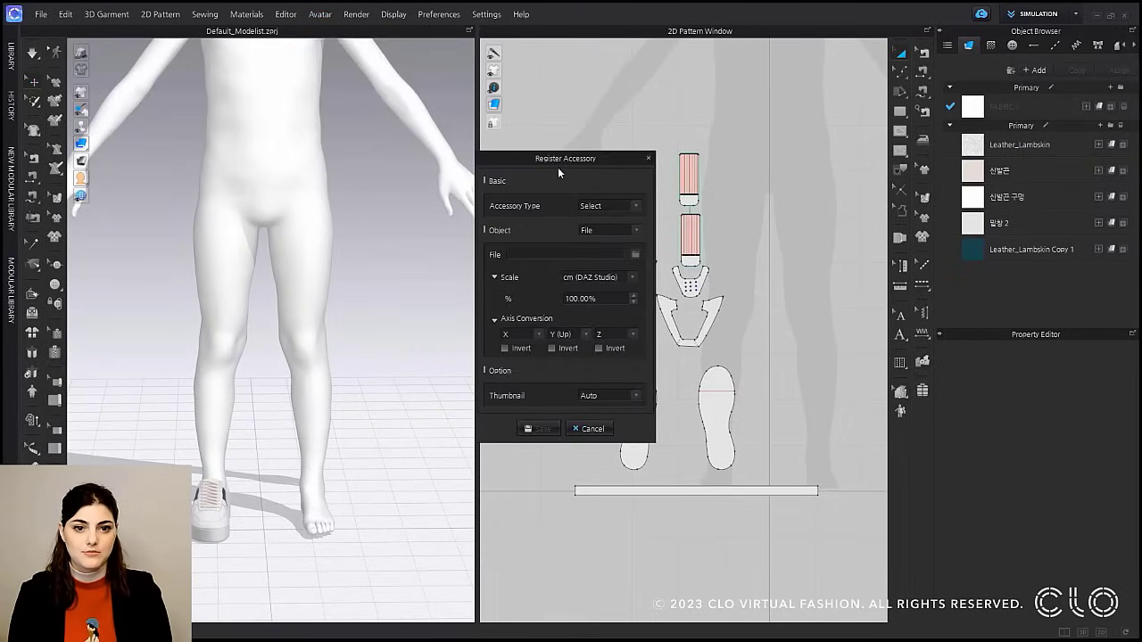
{"action": "left_click", "coordinate": [614, 205]}
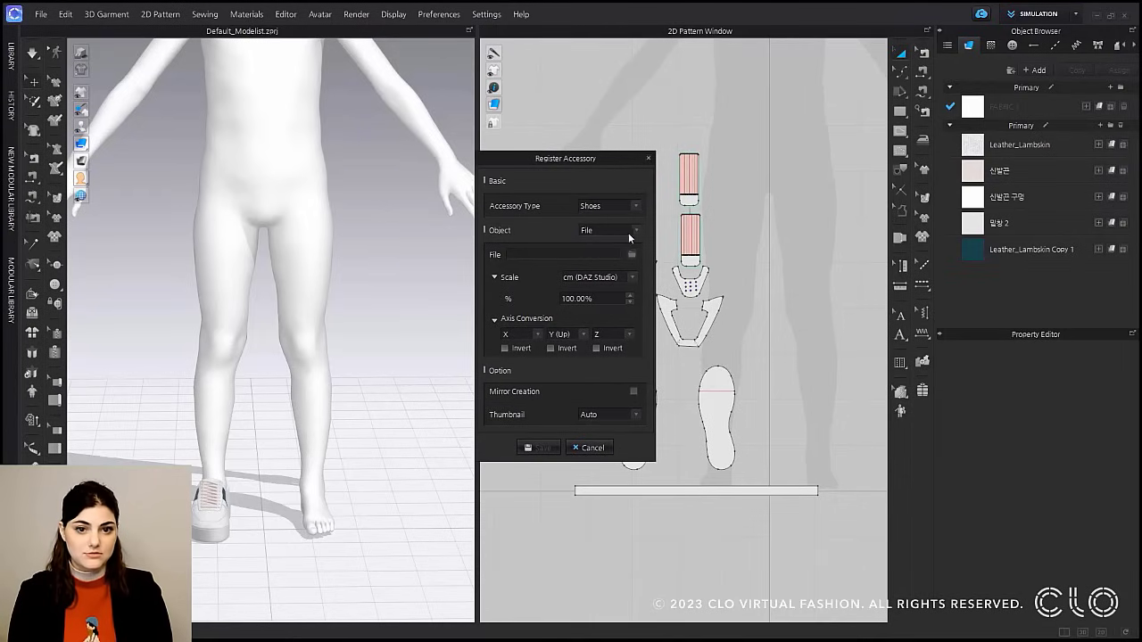
{"action": "left_click", "coordinate": [633, 231]}
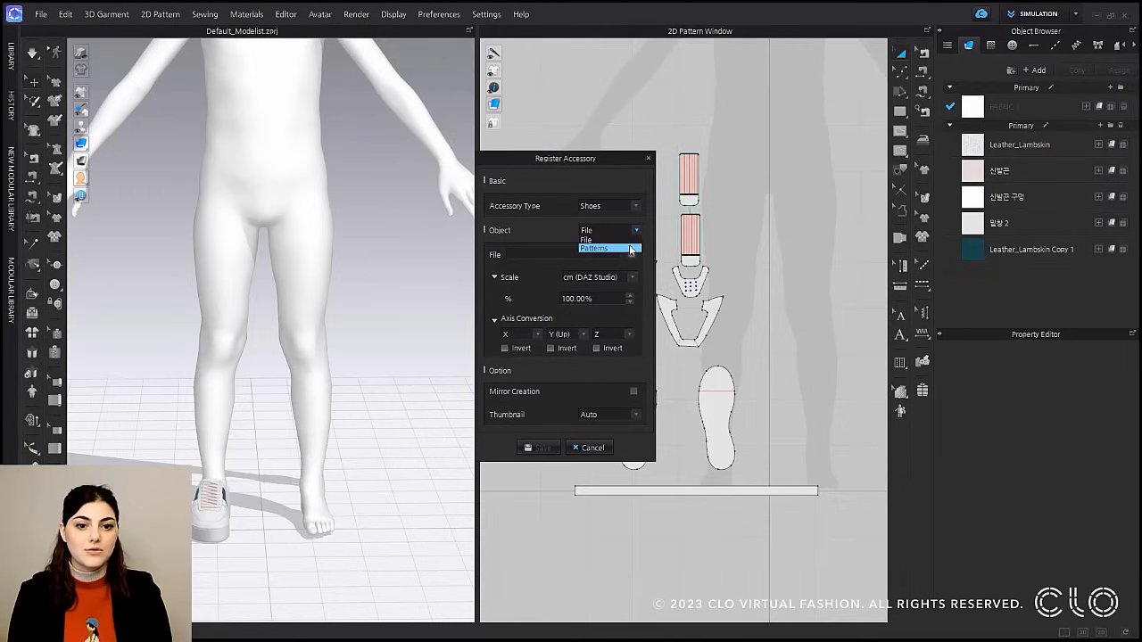
{"action": "left_click", "coordinate": [630, 253]}
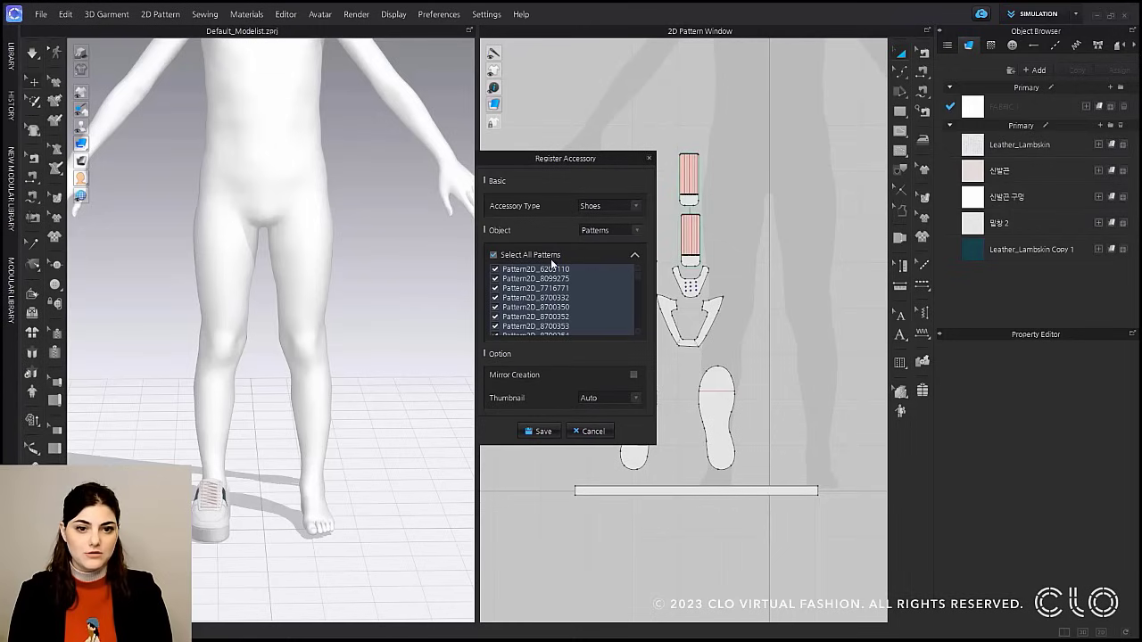
{"action": "left_click", "coordinate": [633, 376]}
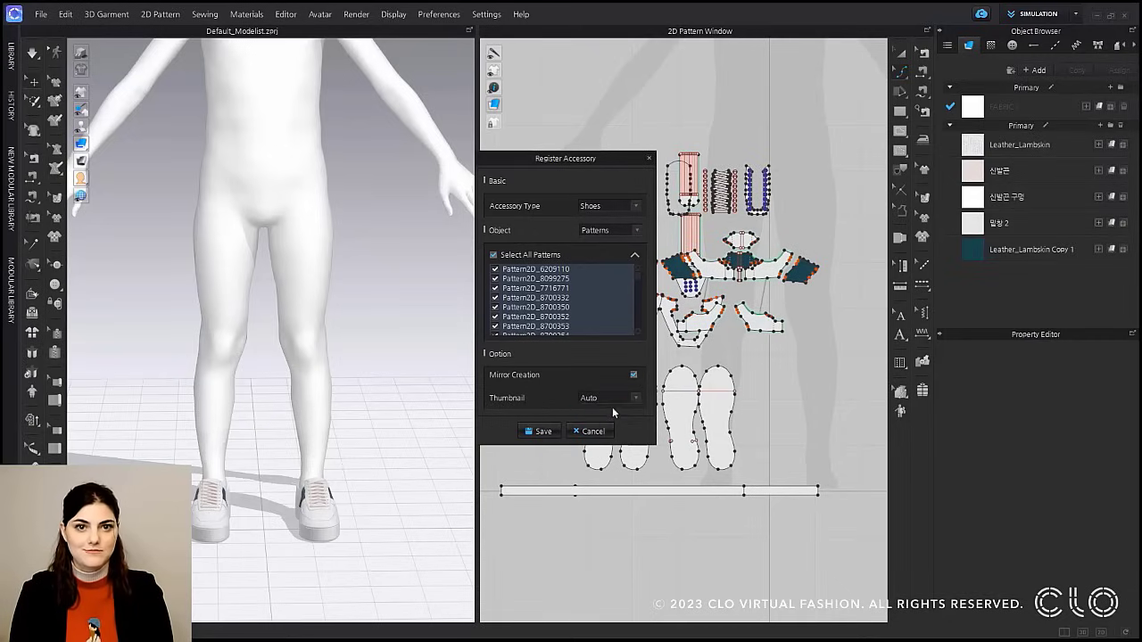
Save the pattern-based shoe accessory under the file name kids shoes.
{"action": "left_click", "coordinate": [543, 431]}
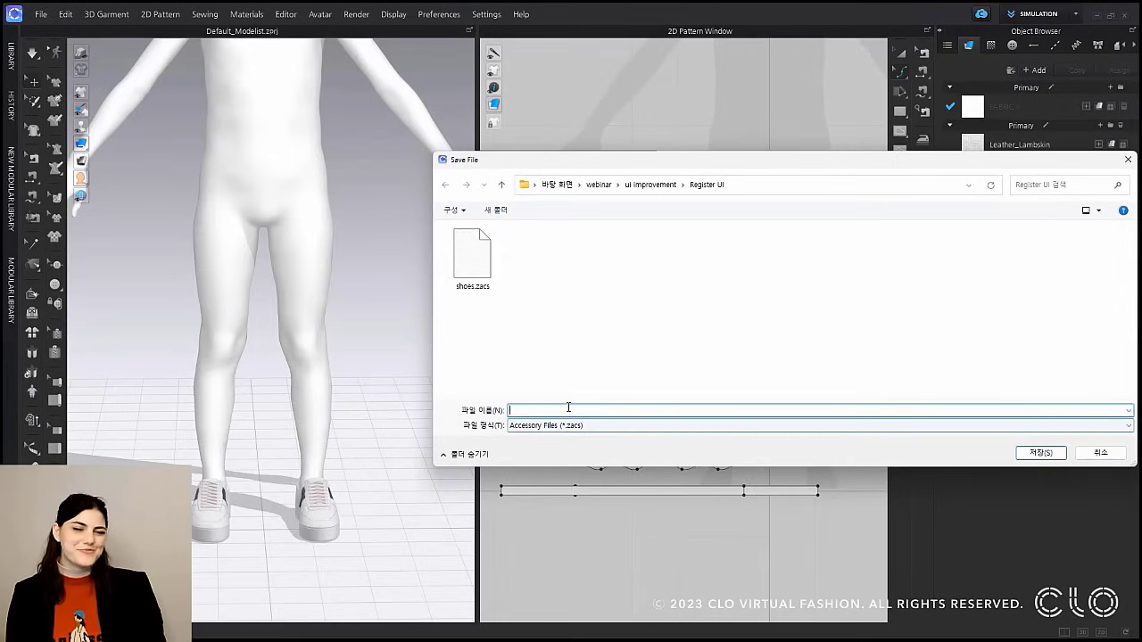
{"action": "type", "text": "kids shoes"}
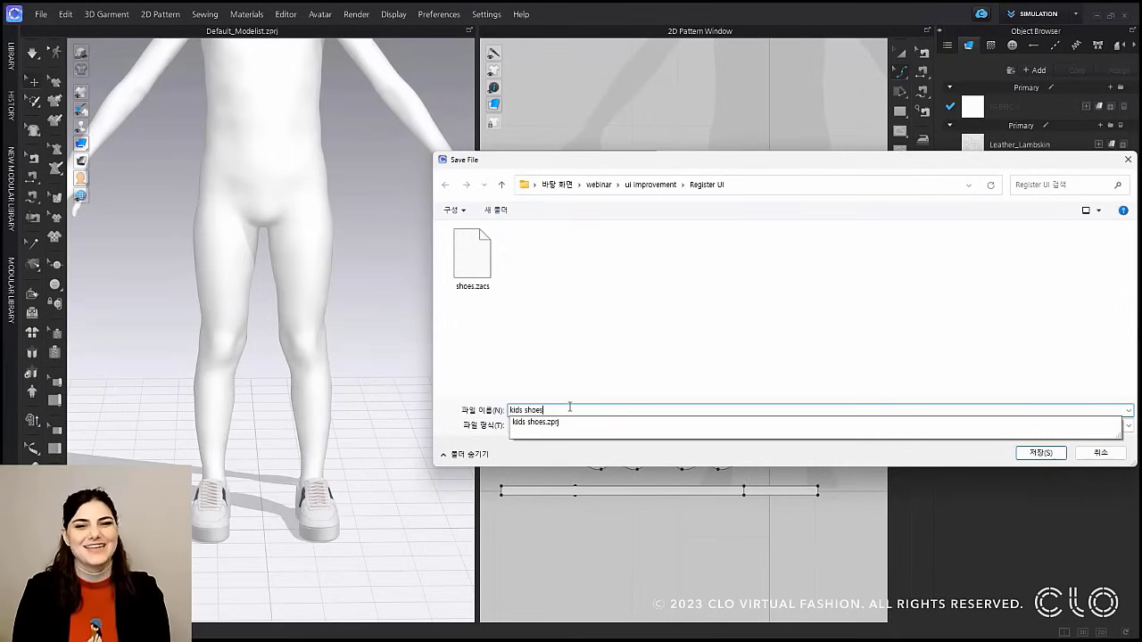
{"action": "left_click", "coordinate": [584, 430]}
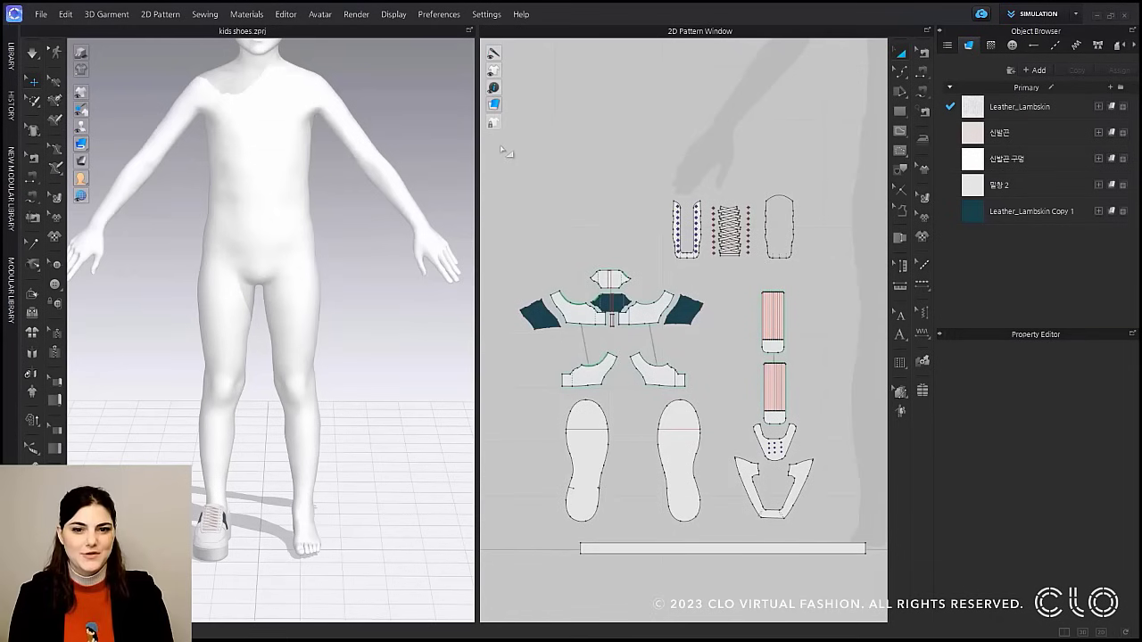
Select all the sneaker patterns and convert them to an avatar accessory.
{"action": "left_click_drag", "start_coordinate": [506, 151], "coordinate": [880, 582]}
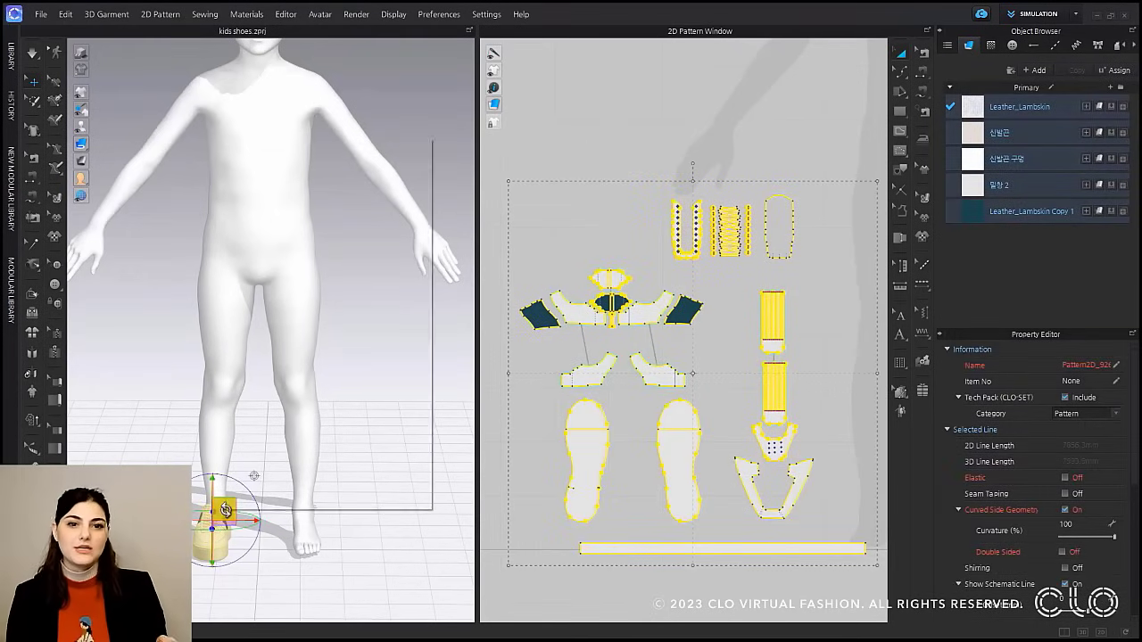
{"action": "right_click", "coordinate": [230, 509]}
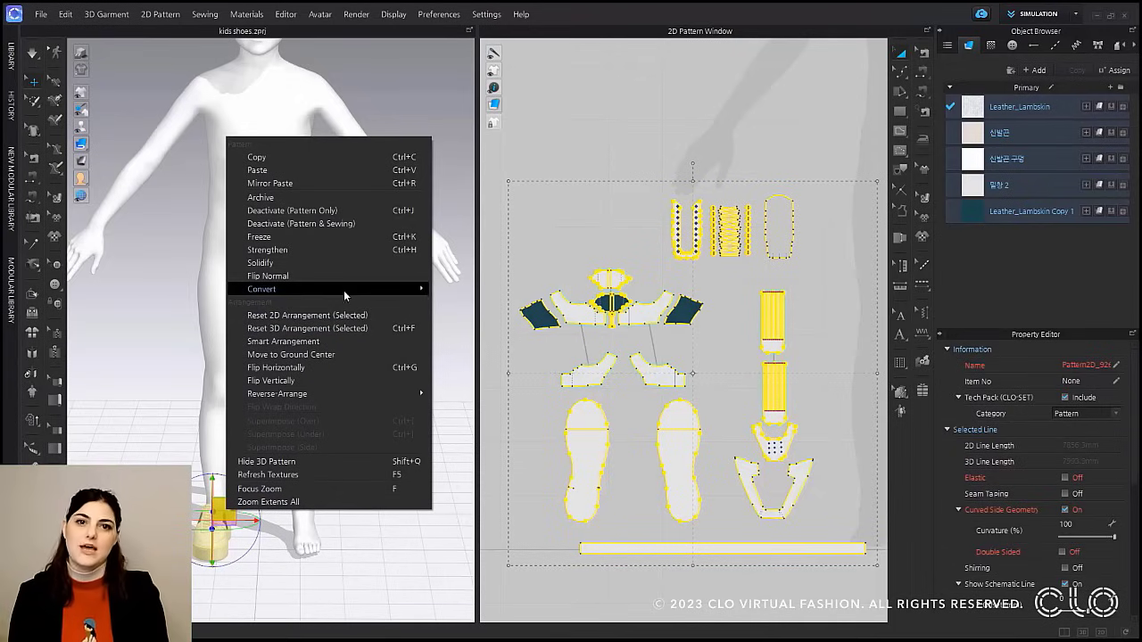
{"action": "mouse_move", "coordinate": [347, 289]}
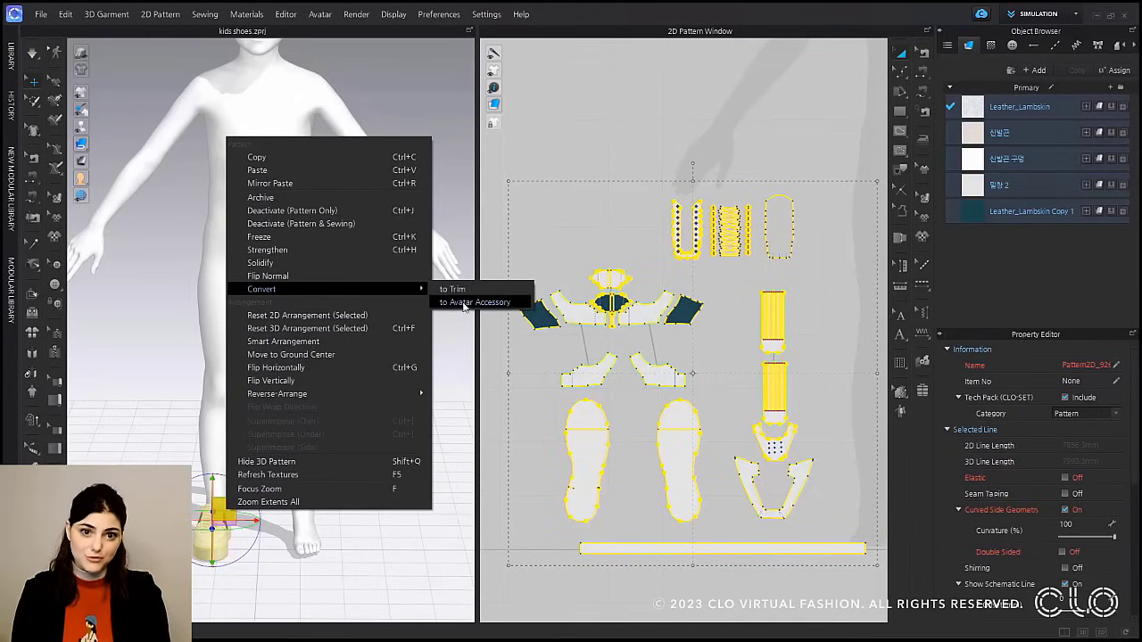
{"action": "left_click", "coordinate": [502, 303]}
{"action": "left_click", "coordinate": [610, 214]}
{"action": "left_click", "coordinate": [604, 234]}
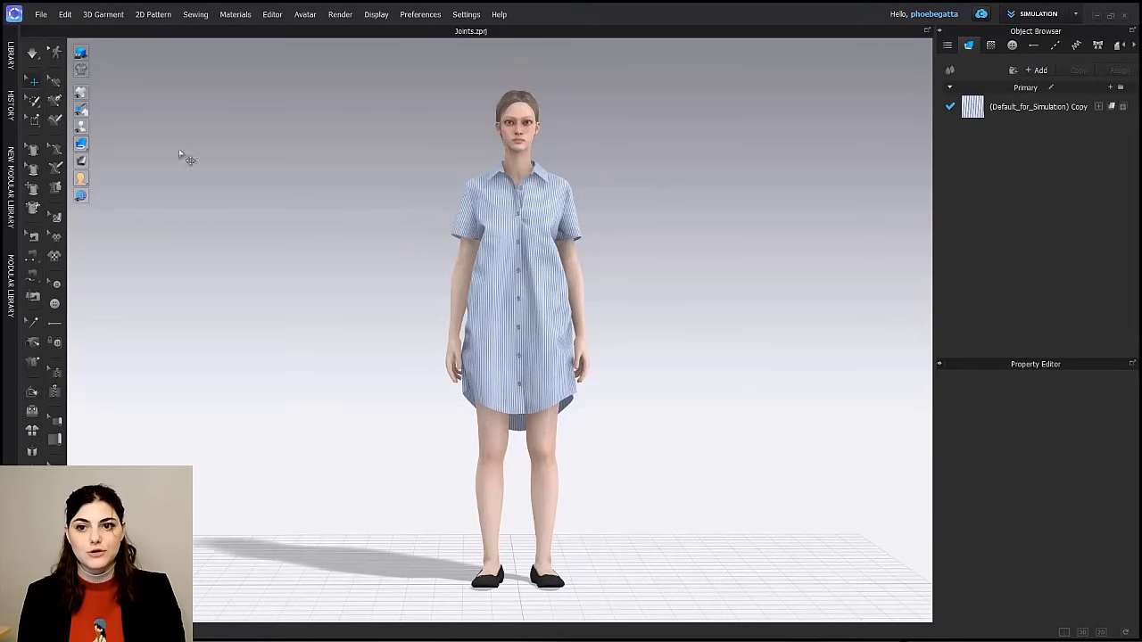
Display the avatar's X-ray joints and rotate the right shoulder joint to swing the arms slightly outward.
{"action": "mouse_move", "coordinate": [84, 130]}
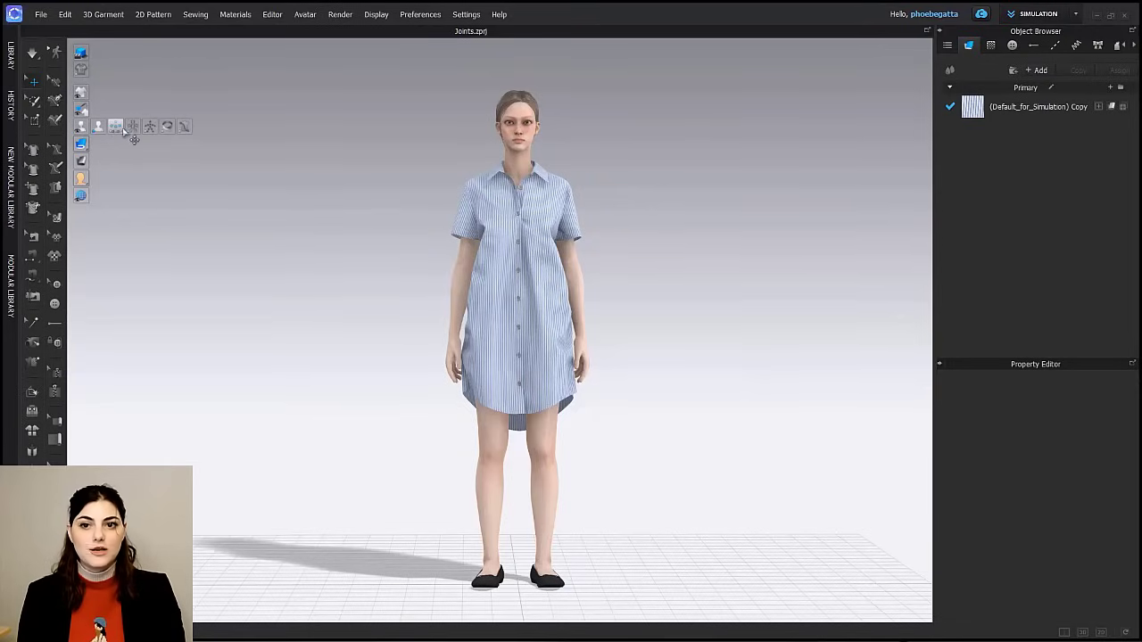
{"action": "left_click", "coordinate": [151, 128]}
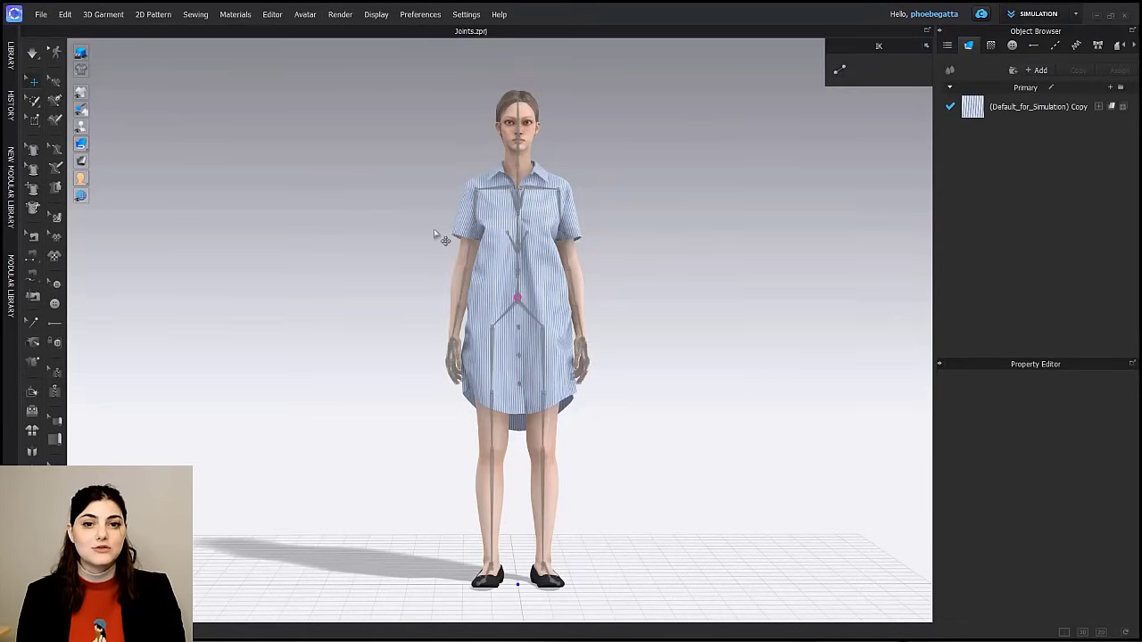
{"action": "right_click_drag", "start_coordinate": [445, 238], "coordinate": [485, 204]}
{"action": "left_click", "coordinate": [485, 205]}
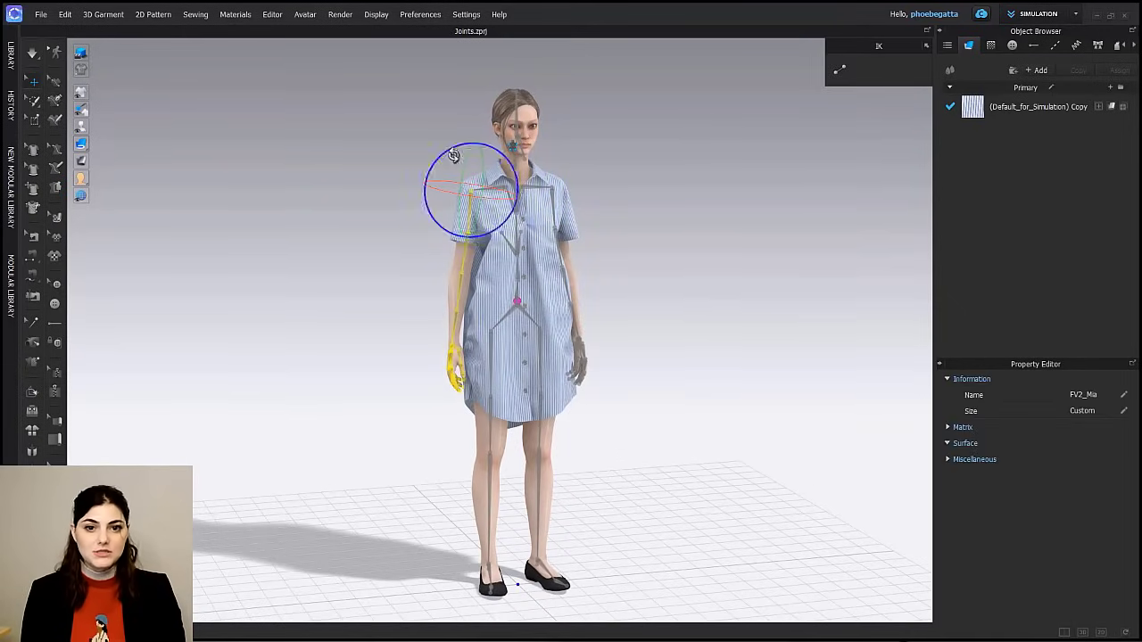
{"action": "left_click_drag", "start_coordinate": [453, 147], "coordinate": [455, 148]}
{"action": "left_click", "coordinate": [576, 184]}
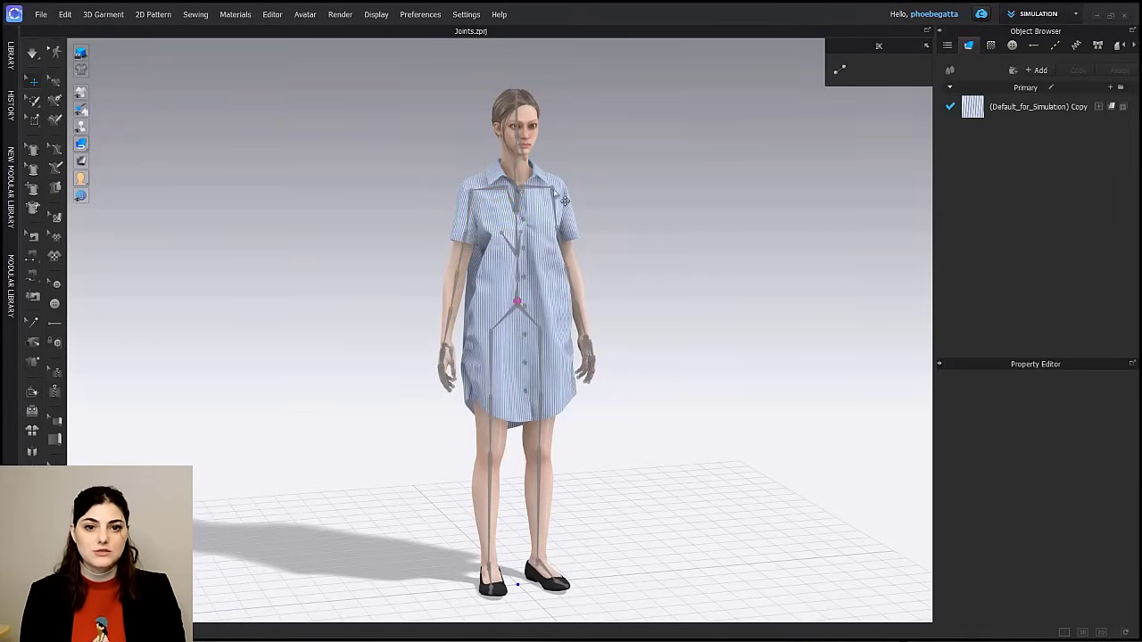
{"action": "left_click", "coordinate": [553, 190]}
{"action": "left_click", "coordinate": [637, 161]}
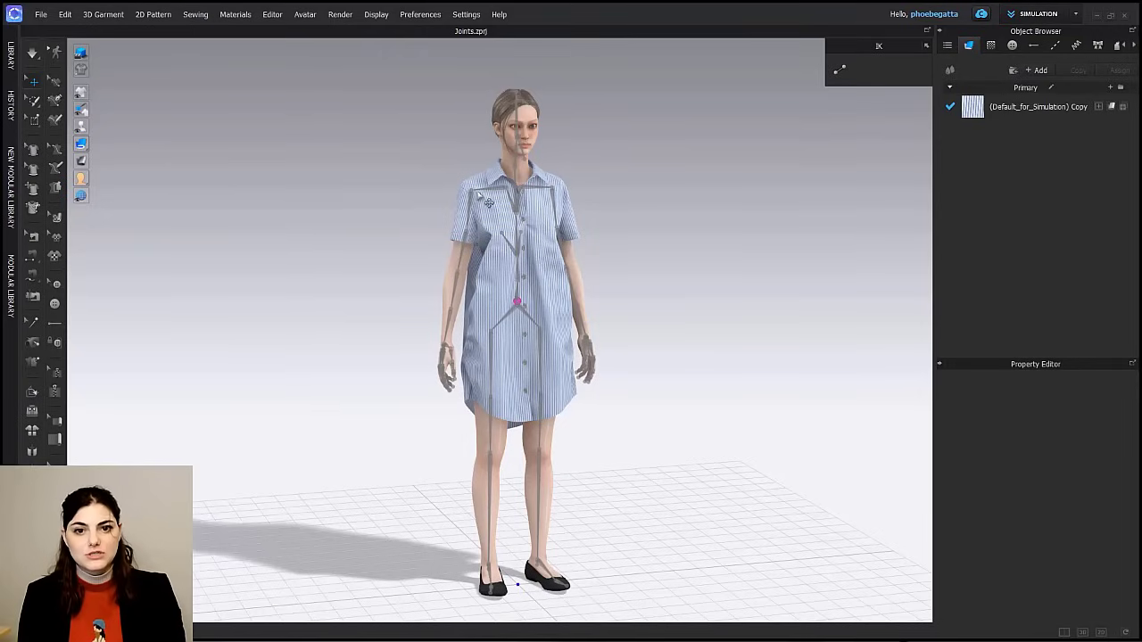
Rotate the avatar's right shoulder joint further to raise both arms well away from the body.
{"action": "key", "text": "q"}
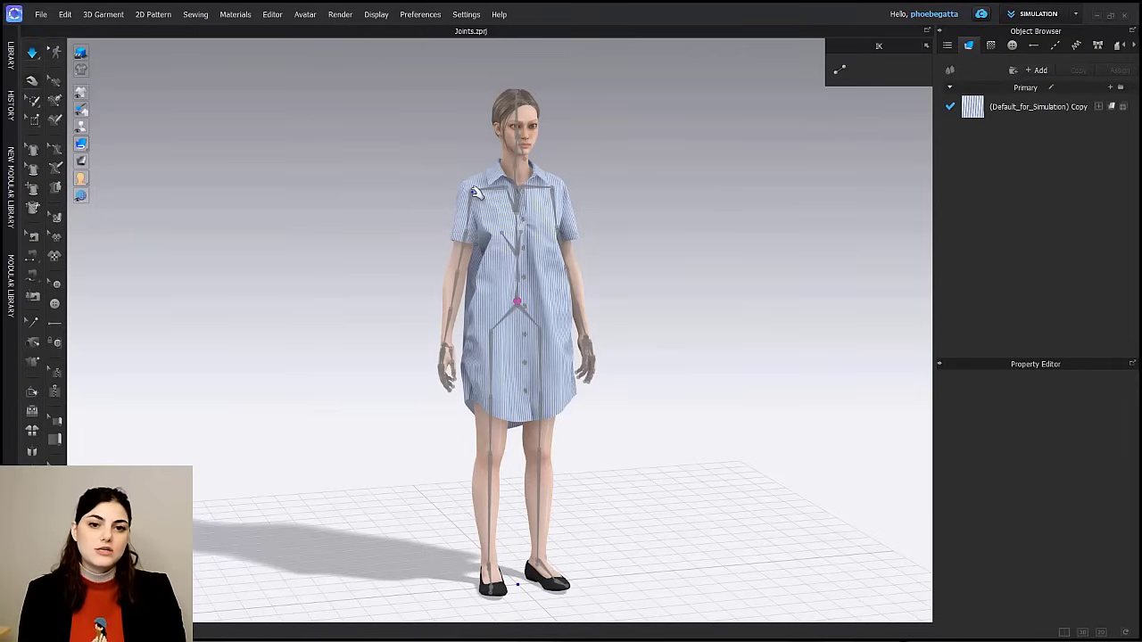
{"action": "left_click", "coordinate": [477, 186]}
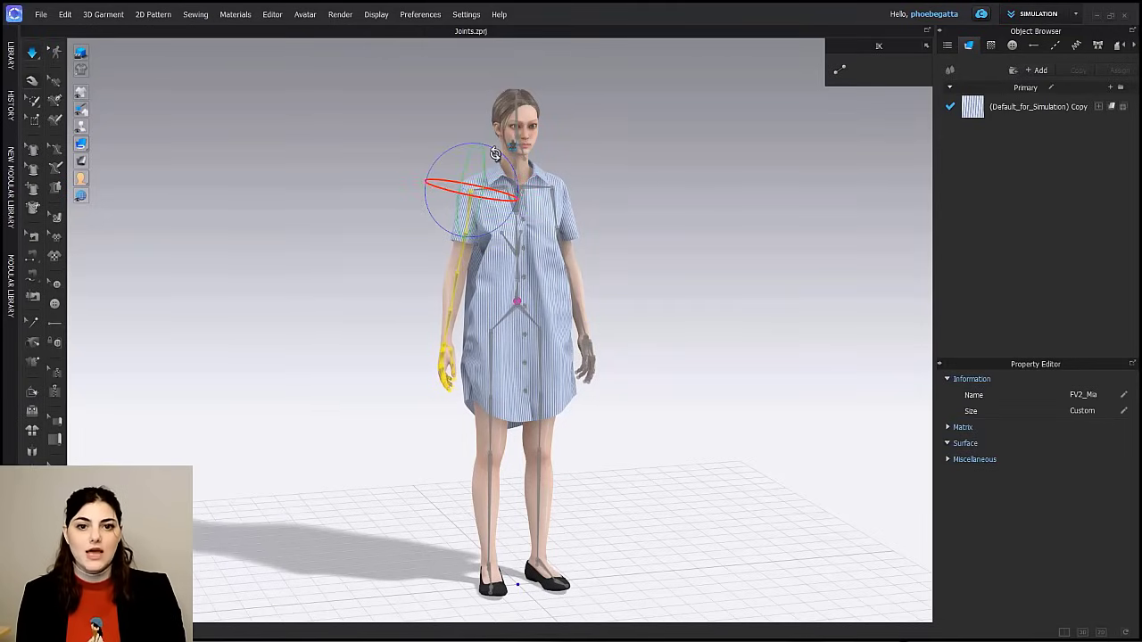
{"action": "left_click_drag", "start_coordinate": [495, 153], "coordinate": [507, 166]}
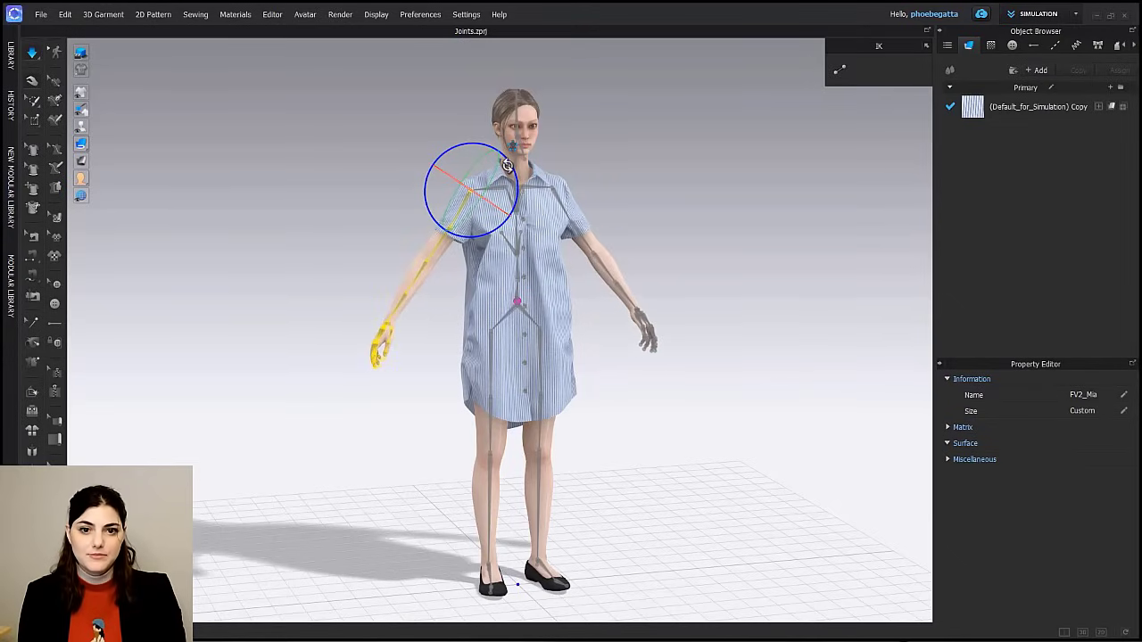
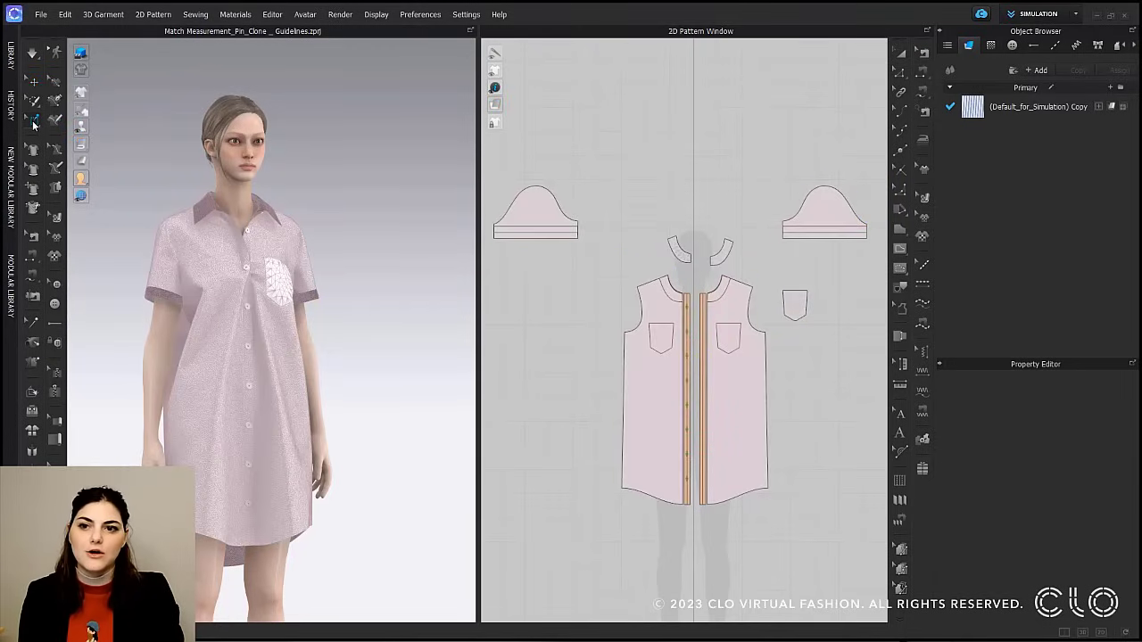
Add box pins around the chest pocket's lower inner corner, along its inner edge and inside the pocket area.
{"action": "left_click", "coordinate": [33, 122]}
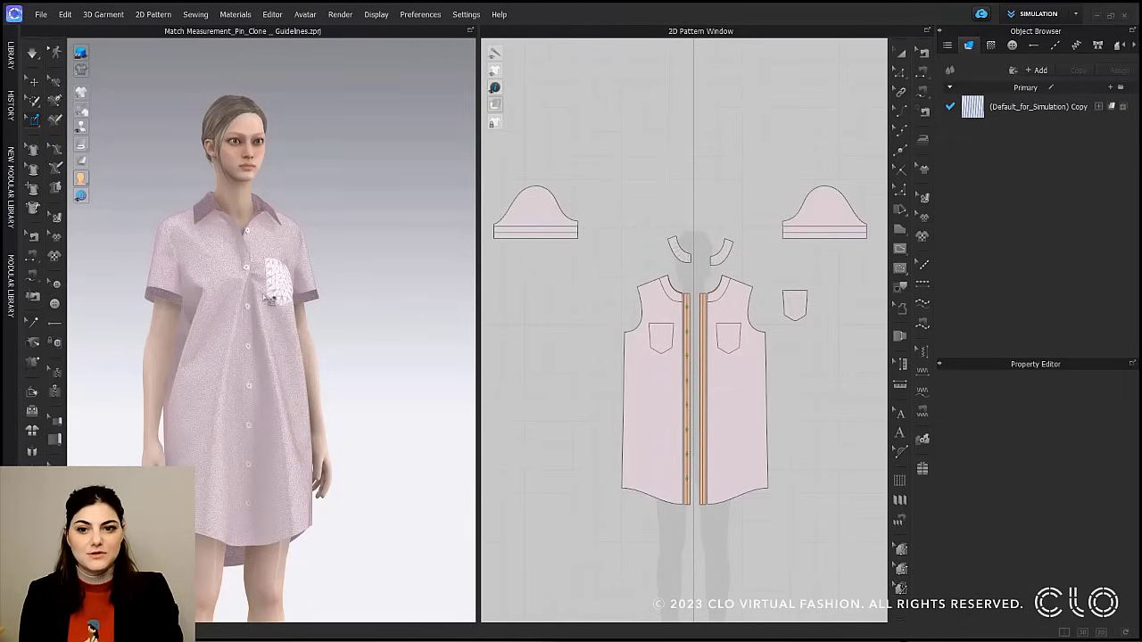
{"action": "left_click", "coordinate": [265, 297]}
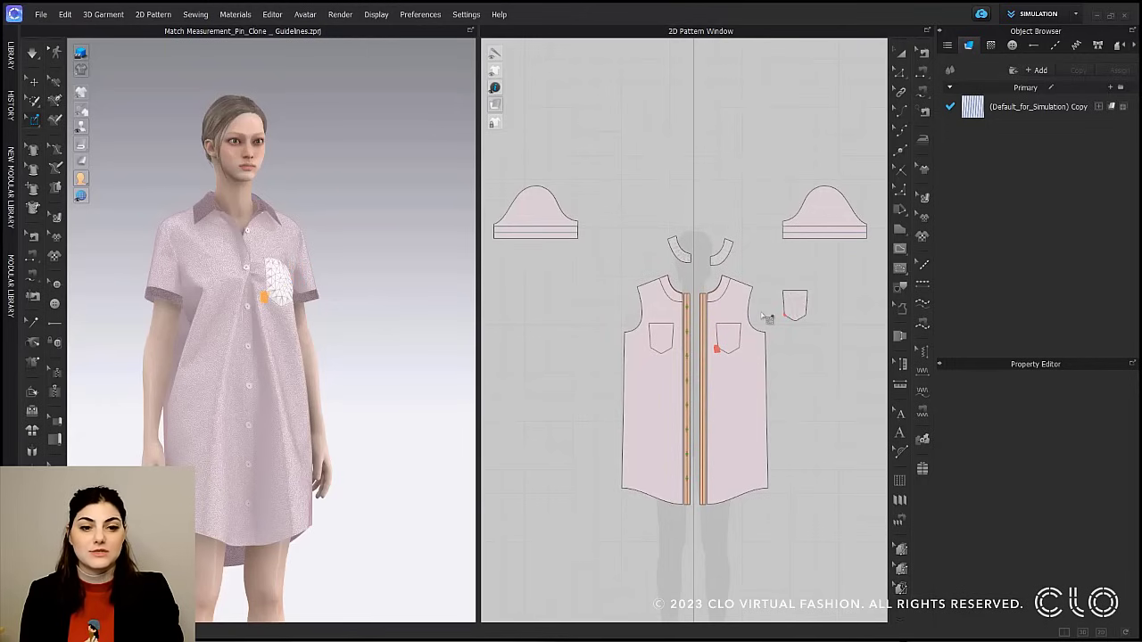
{"action": "scroll", "coordinate": [728, 348], "scroll_direction": "up", "scroll_amount": 4}
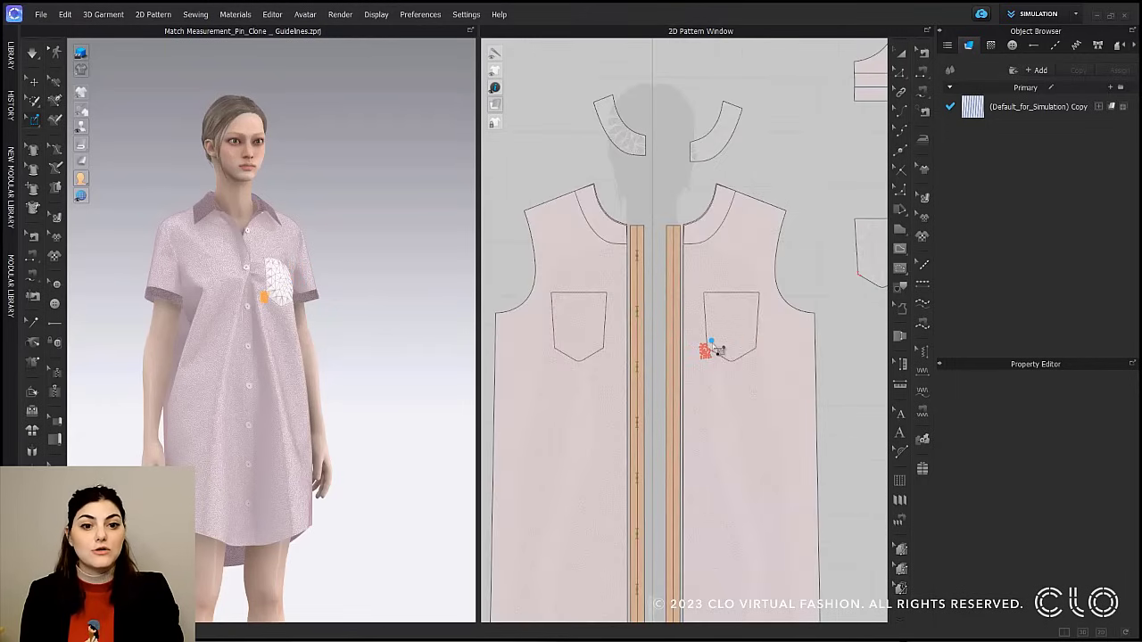
{"action": "left_click", "coordinate": [700, 317]}
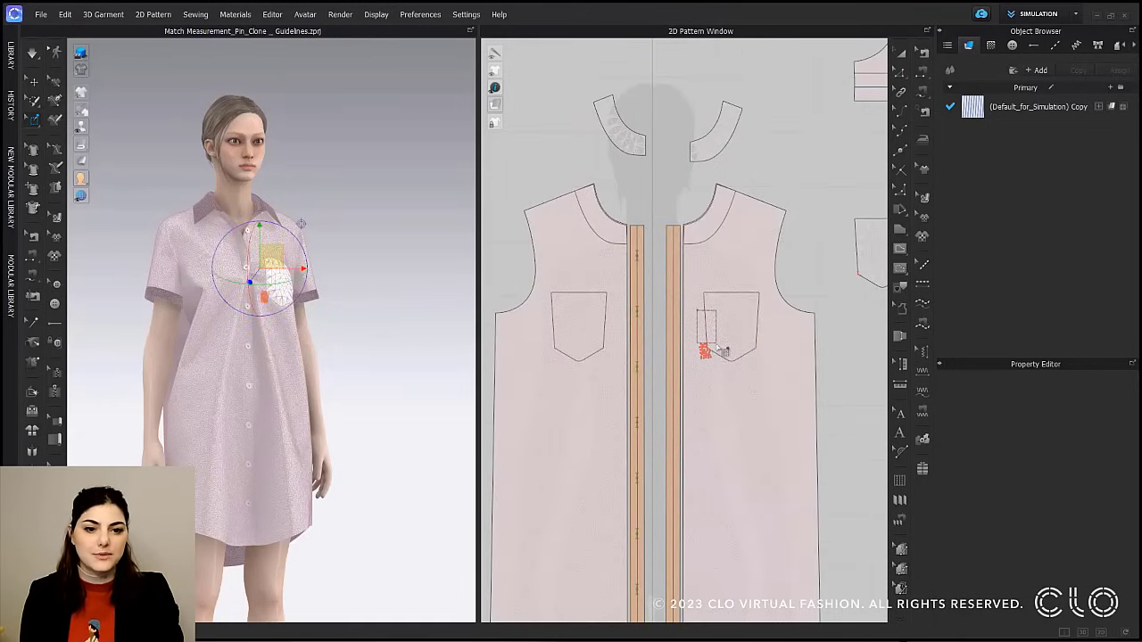
{"action": "left_click_drag", "start_coordinate": [716, 346], "coordinate": [717, 345]}
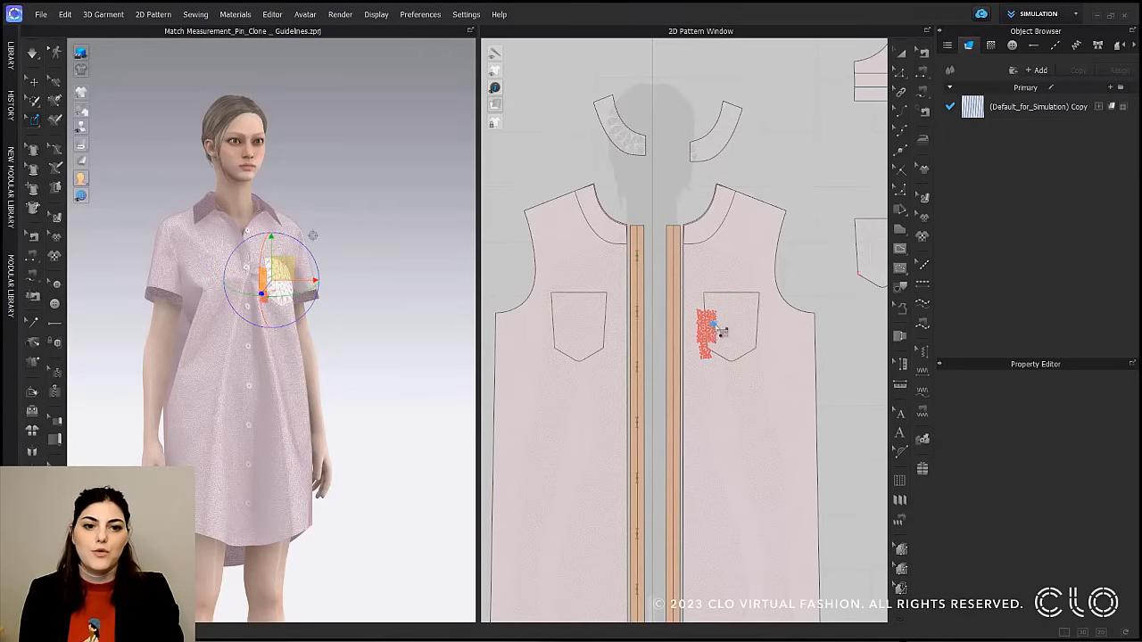
{"action": "scroll", "coordinate": [721, 332], "scroll_direction": "up", "scroll_amount": 3}
{"action": "left_click_drag", "start_coordinate": [728, 317], "coordinate": [769, 370]}
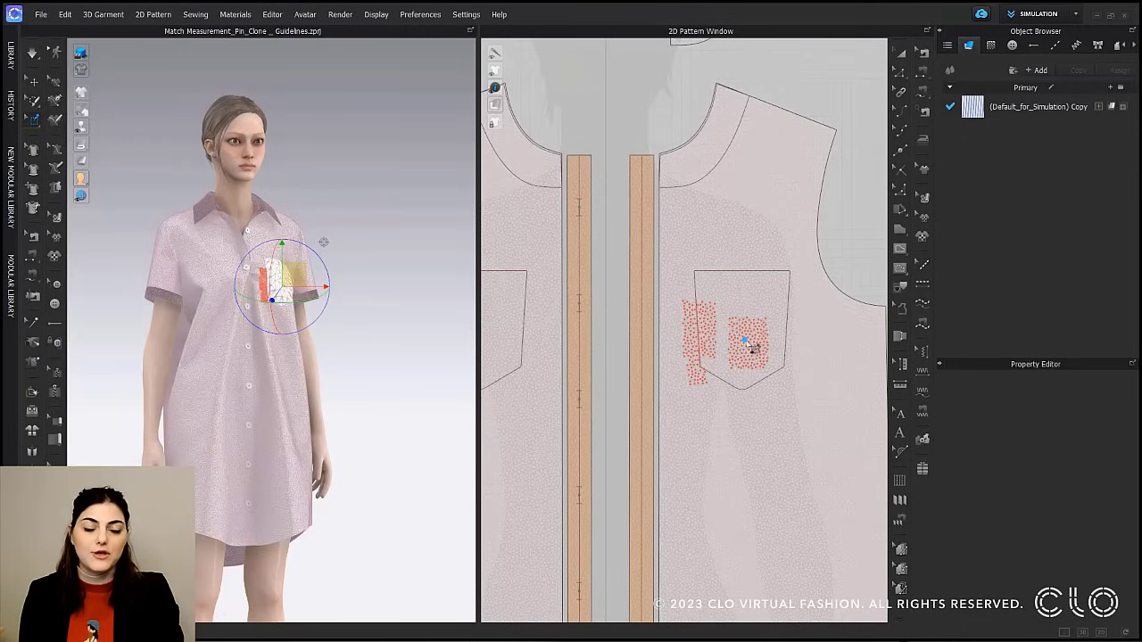
Shift the pinned area inside the chest pocket slightly upward and sideways on the avatar, and clear the selection.
{"action": "mouse_move", "coordinate": [321, 286]}
{"action": "left_mouse_down"}
{"action": "mouse_move", "coordinate": [330, 285]}
{"action": "mouse_move", "coordinate": [320, 286]}
{"action": "left_mouse_up"}
{"action": "left_click_drag", "start_coordinate": [286, 247], "coordinate": [286, 242]}
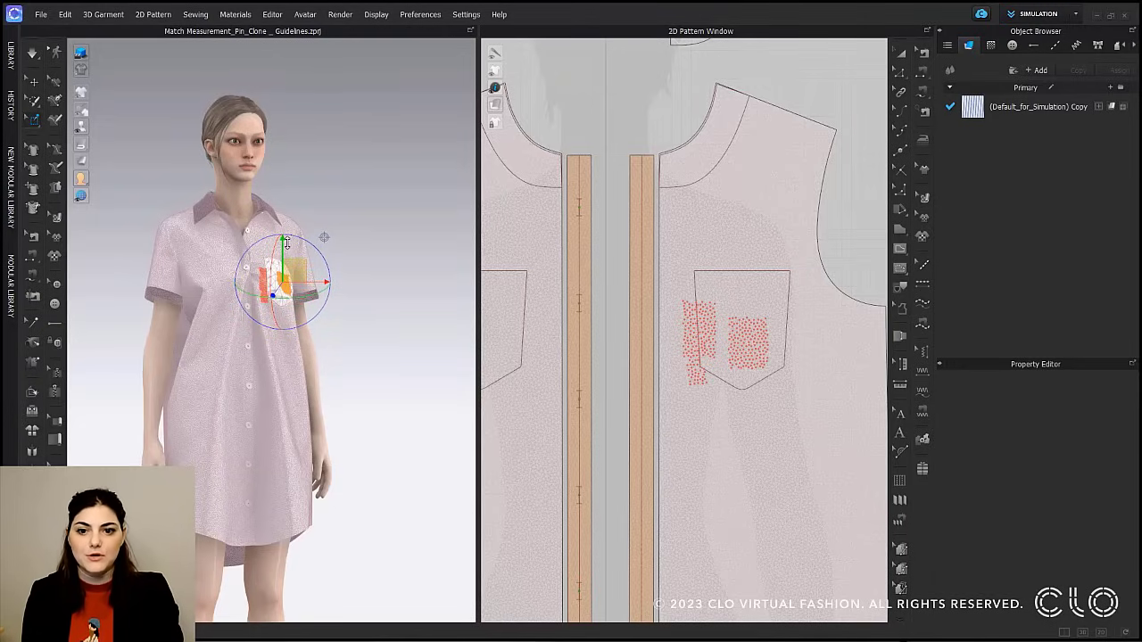
{"action": "mouse_move", "coordinate": [308, 284]}
{"action": "left_mouse_down"}
{"action": "mouse_move", "coordinate": [326, 283]}
{"action": "mouse_move", "coordinate": [309, 282]}
{"action": "left_mouse_up"}
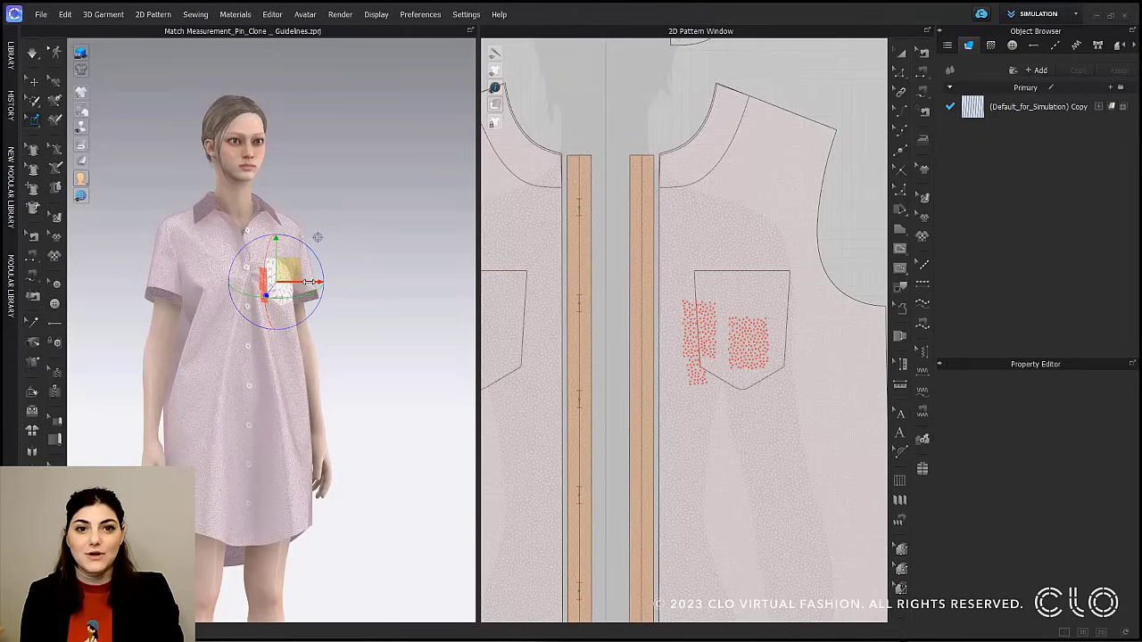
{"action": "left_click", "coordinate": [402, 235]}
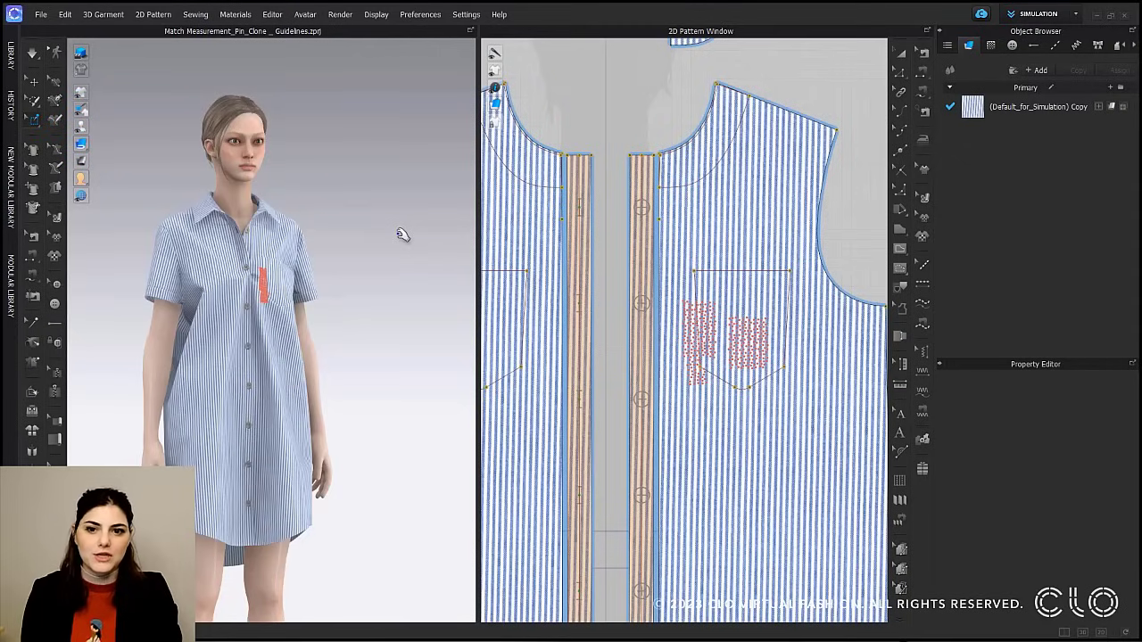
{"action": "key", "text": "q"}
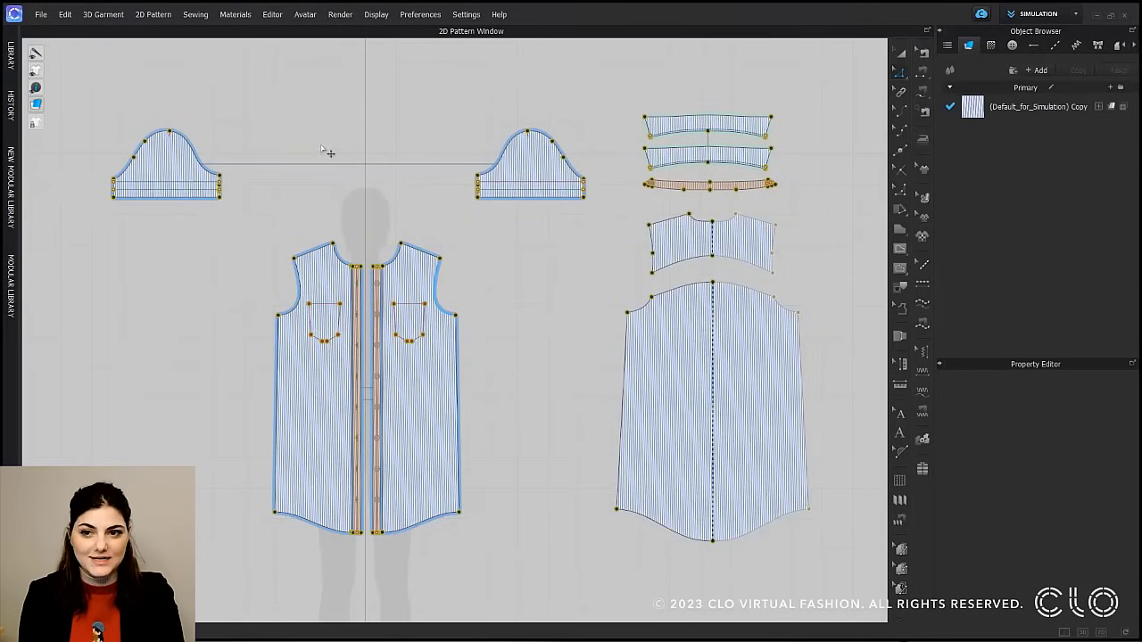
Show the 2D rulers and place a vertical guideline along the outer side edge of the shirt dress front.
{"action": "mouse_move", "coordinate": [40, 91]}
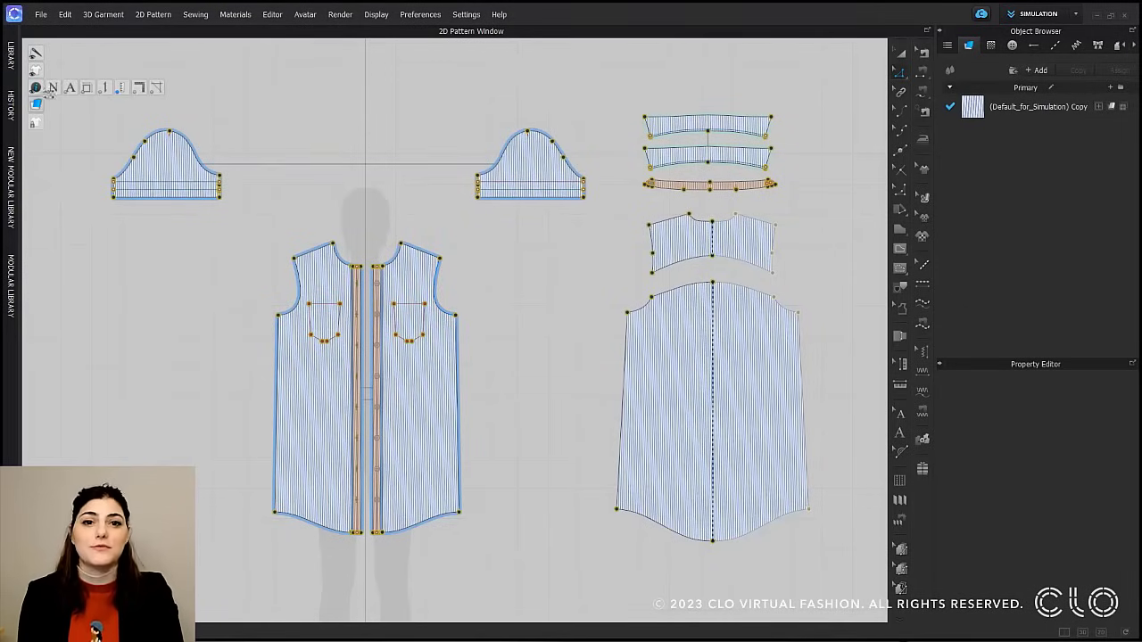
{"action": "left_click", "coordinate": [140, 90]}
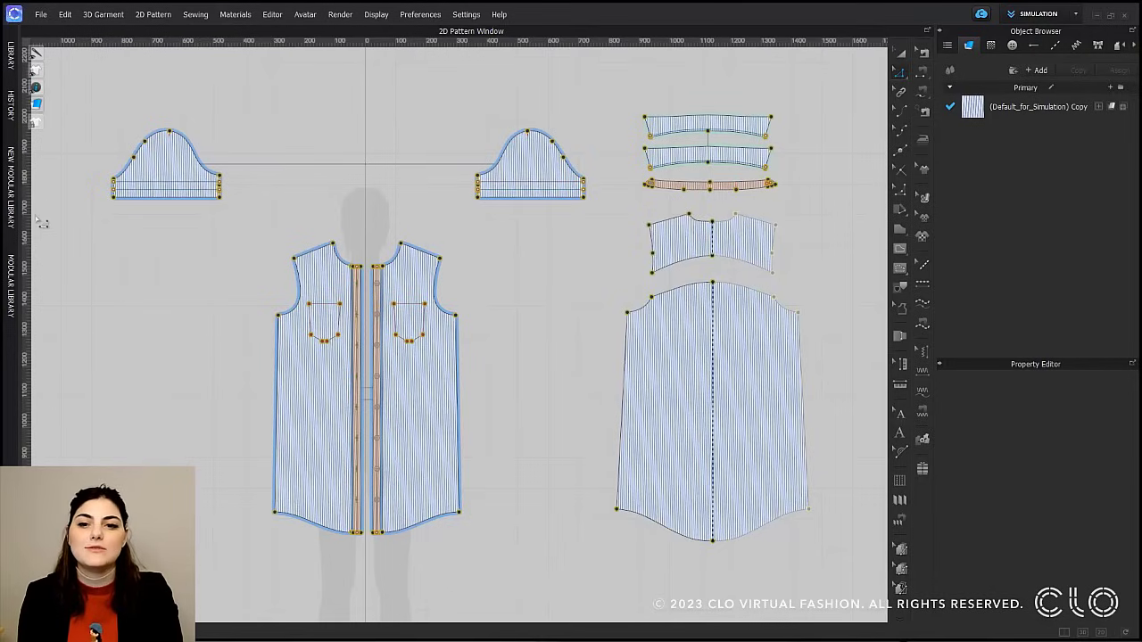
{"action": "left_click_drag", "start_coordinate": [34, 227], "coordinate": [273, 249]}
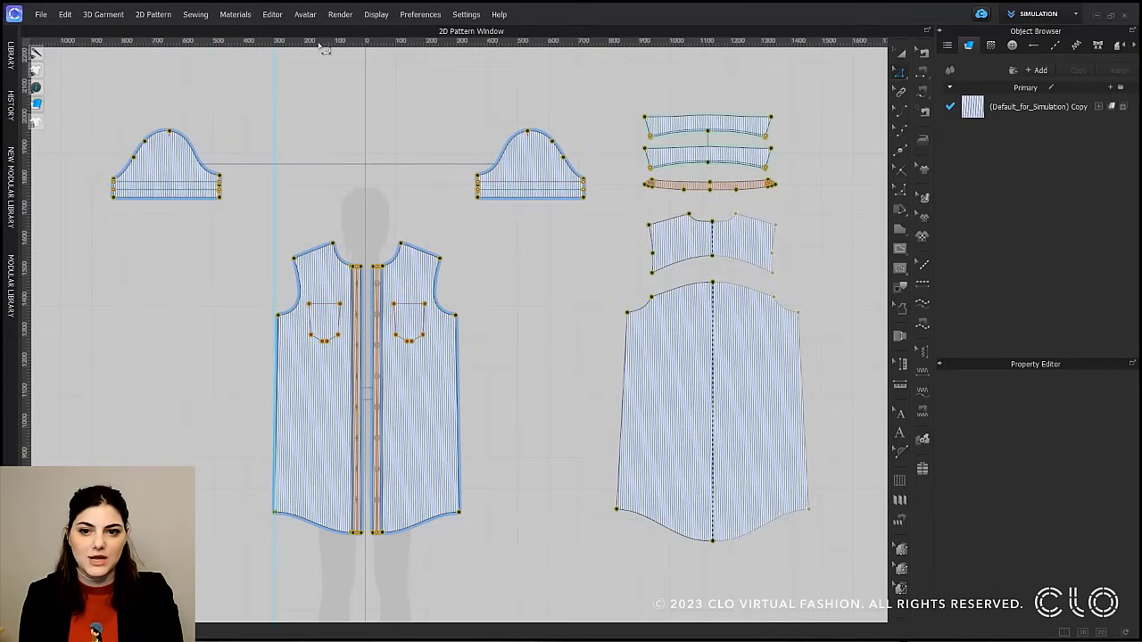
Place a horizontal guideline just above the front panels' shoulders with a moving distance of -9.626 mm.
{"action": "left_click_drag", "start_coordinate": [324, 44], "coordinate": [302, 236]}
{"action": "right_click", "coordinate": [301, 236]}
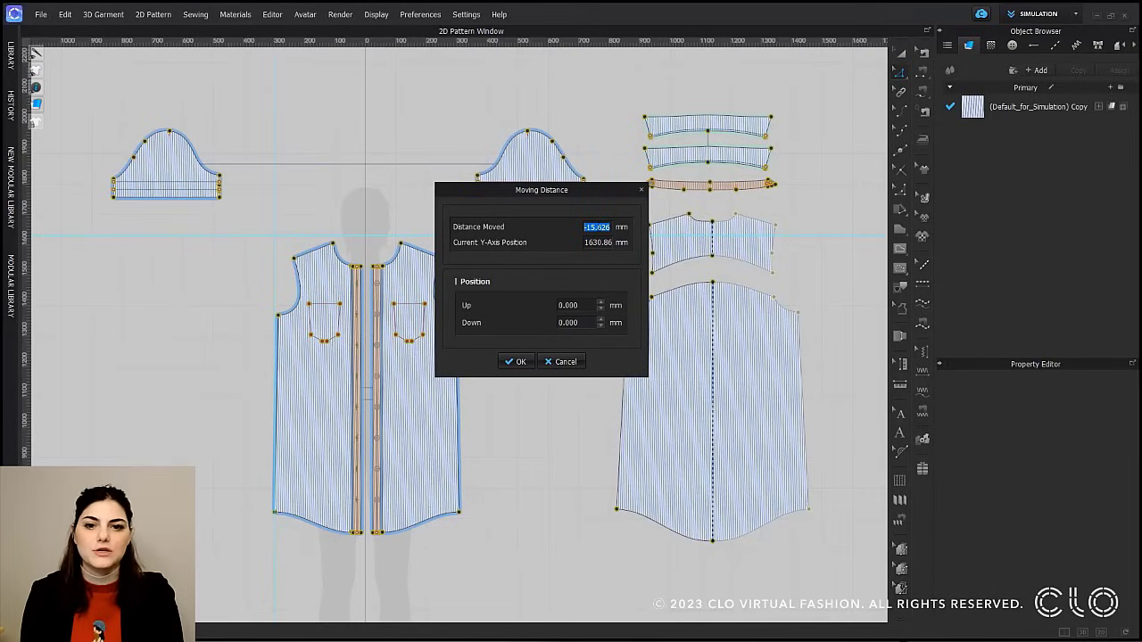
{"action": "scroll", "coordinate": [596, 228], "scroll_direction": "up", "scroll_amount": 1}
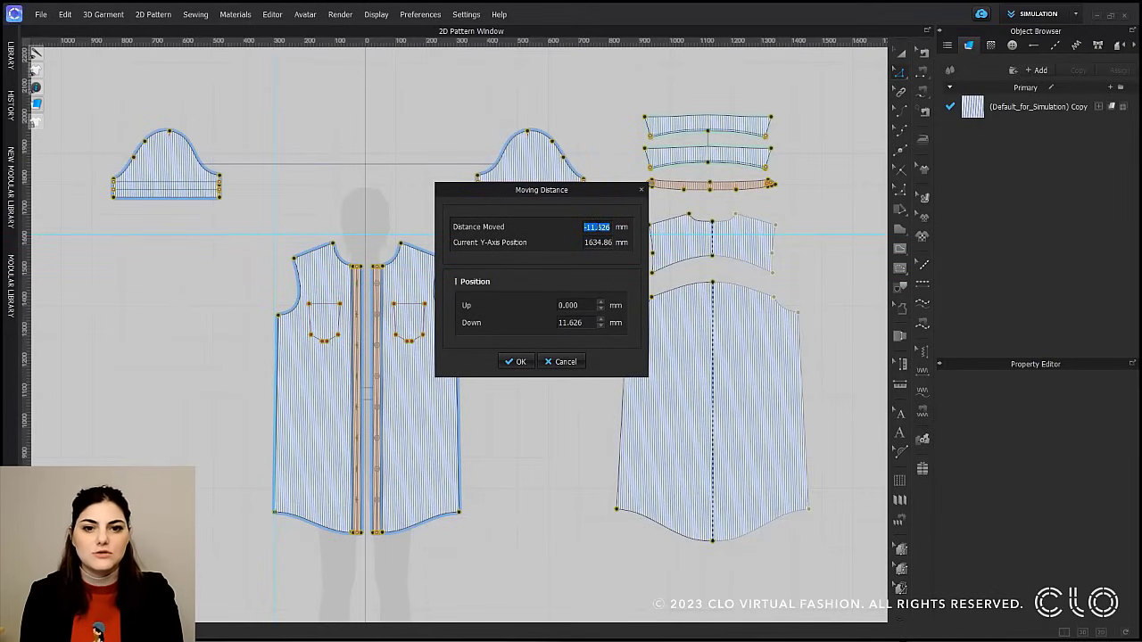
{"action": "scroll", "coordinate": [596, 228], "scroll_direction": "up", "scroll_amount": 2}
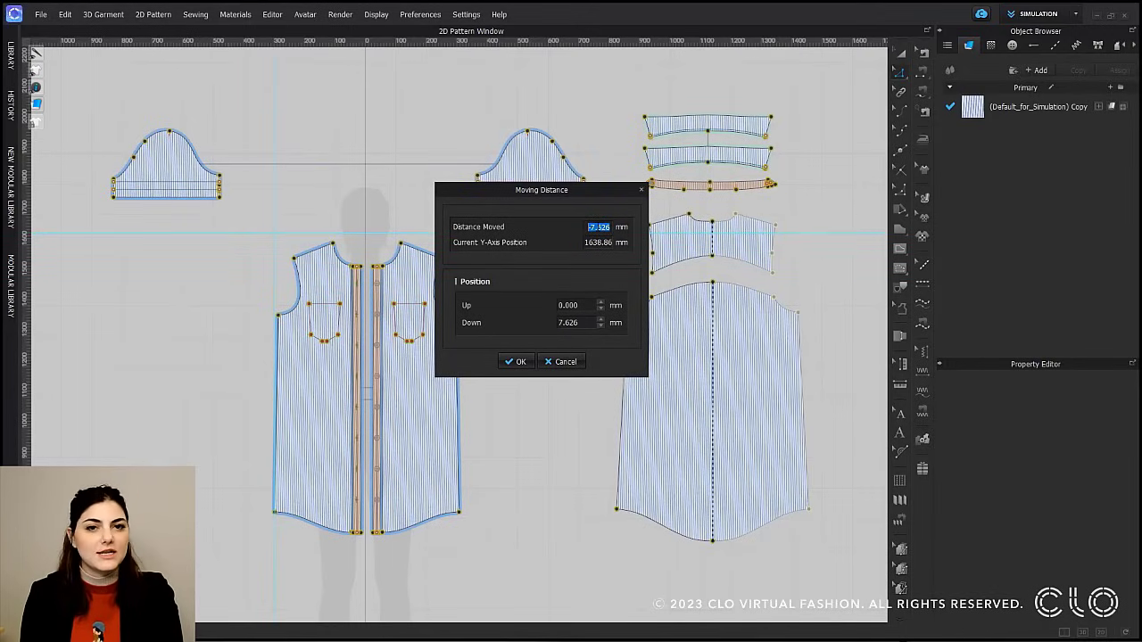
{"action": "scroll", "coordinate": [596, 227], "scroll_direction": "down", "scroll_amount": 2}
{"action": "scroll", "coordinate": [596, 227], "scroll_direction": "up", "scroll_amount": 3}
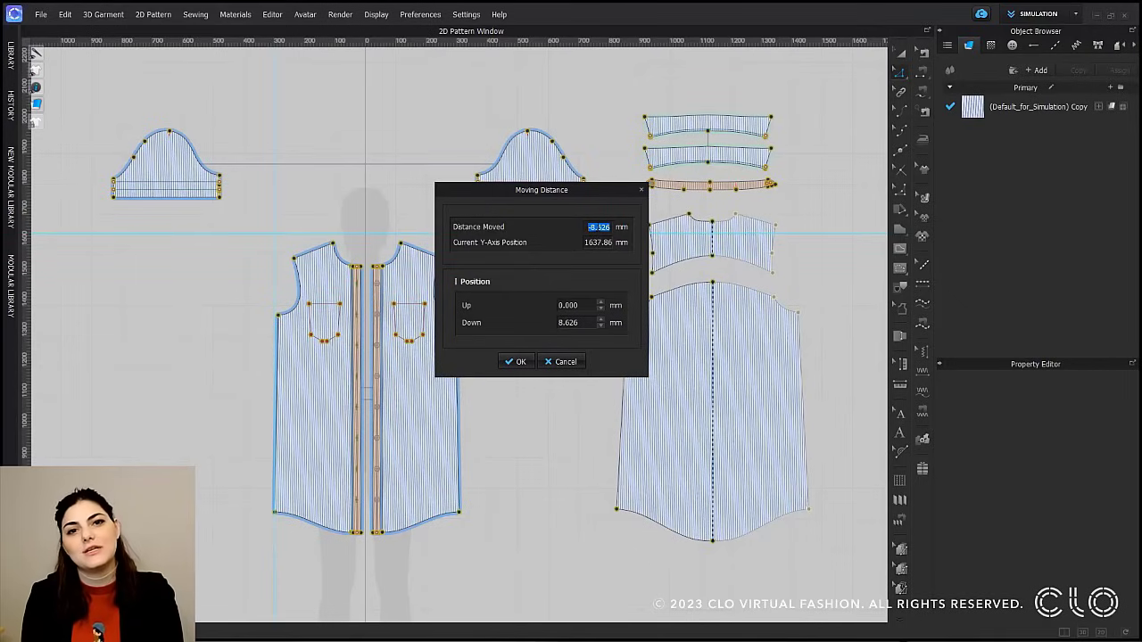
{"action": "scroll", "coordinate": [596, 228], "scroll_direction": "down", "scroll_amount": 2}
{"action": "scroll", "coordinate": [584, 323], "scroll_direction": "up", "scroll_amount": 1}
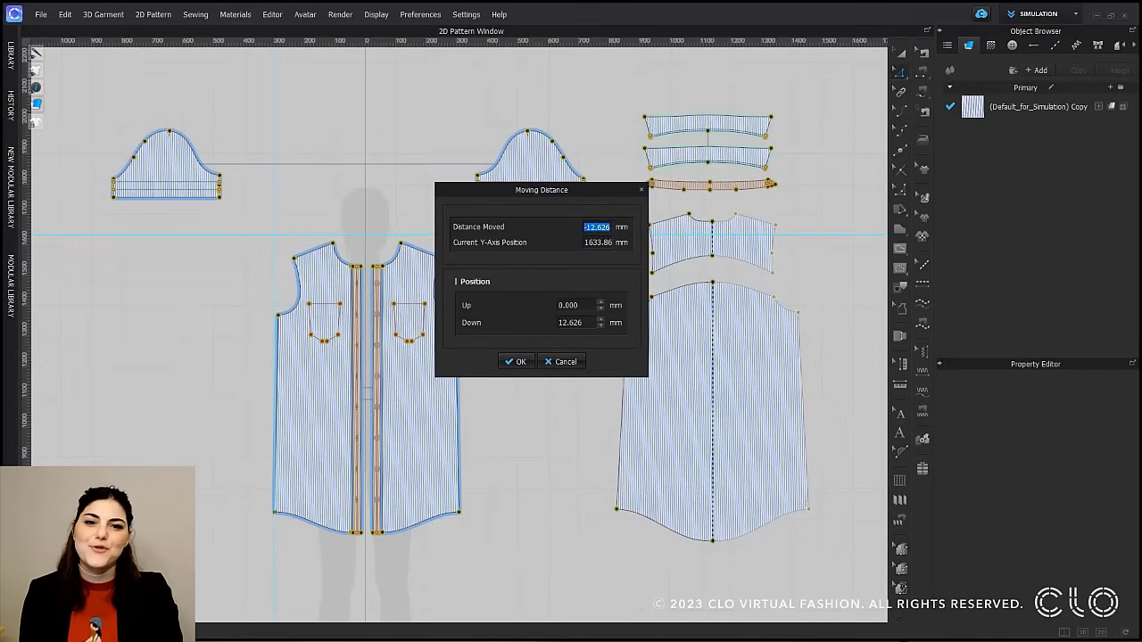
{"action": "scroll", "coordinate": [598, 230], "scroll_direction": "up", "scroll_amount": 3}
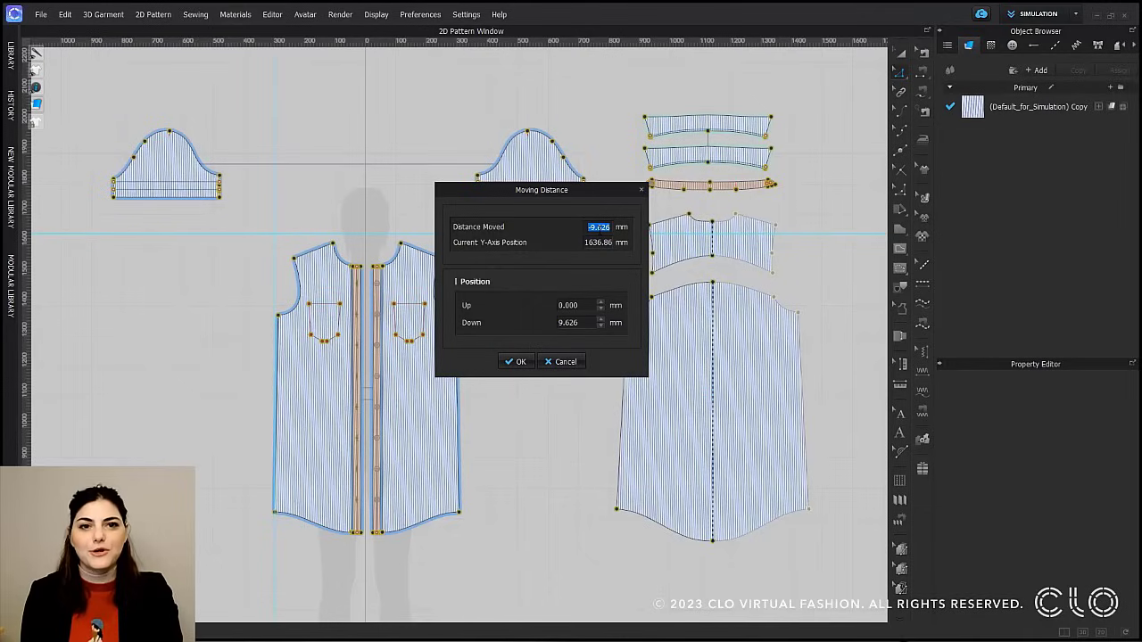
{"action": "left_click", "coordinate": [515, 361]}
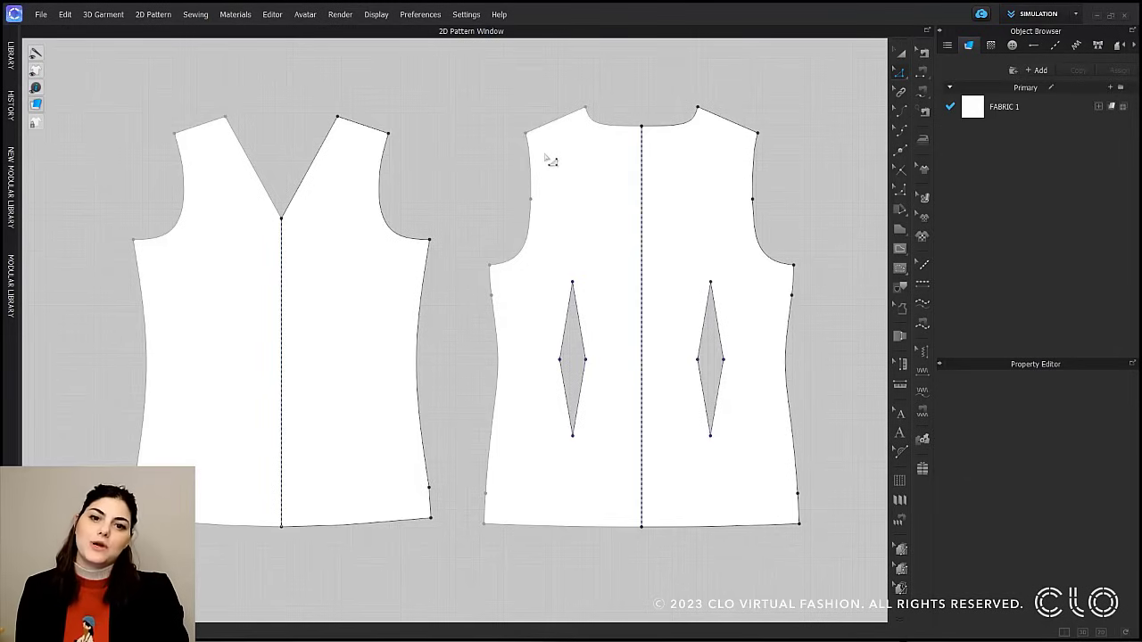
Add a point on the V-neck front pattern's side seam, a little below the armhole.
{"action": "key", "text": "x"}
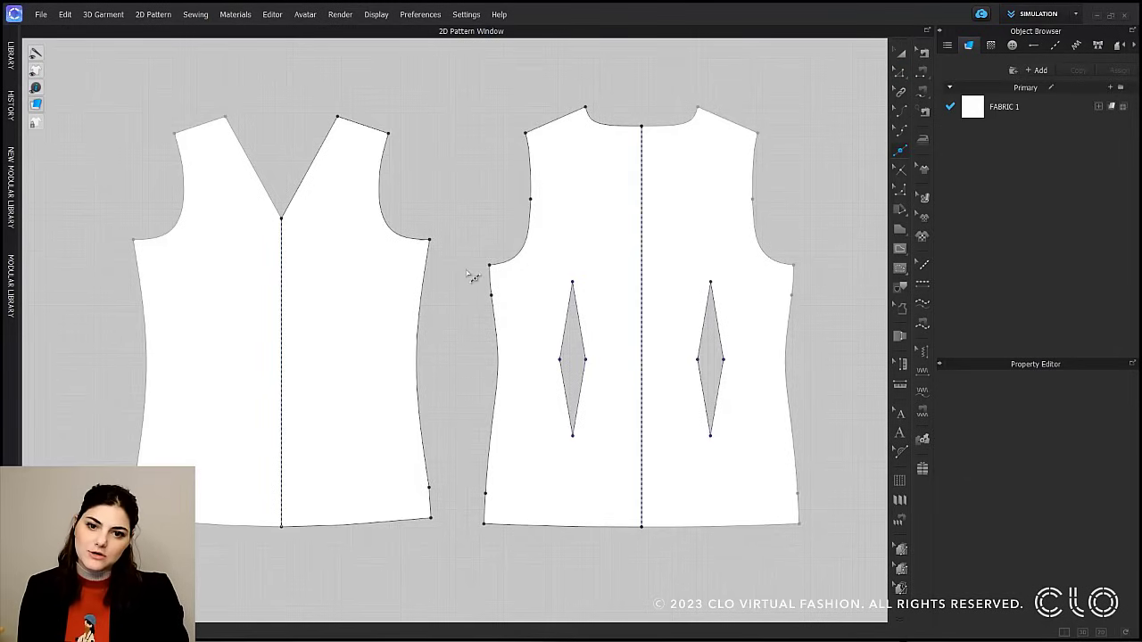
{"action": "left_click", "coordinate": [424, 285]}
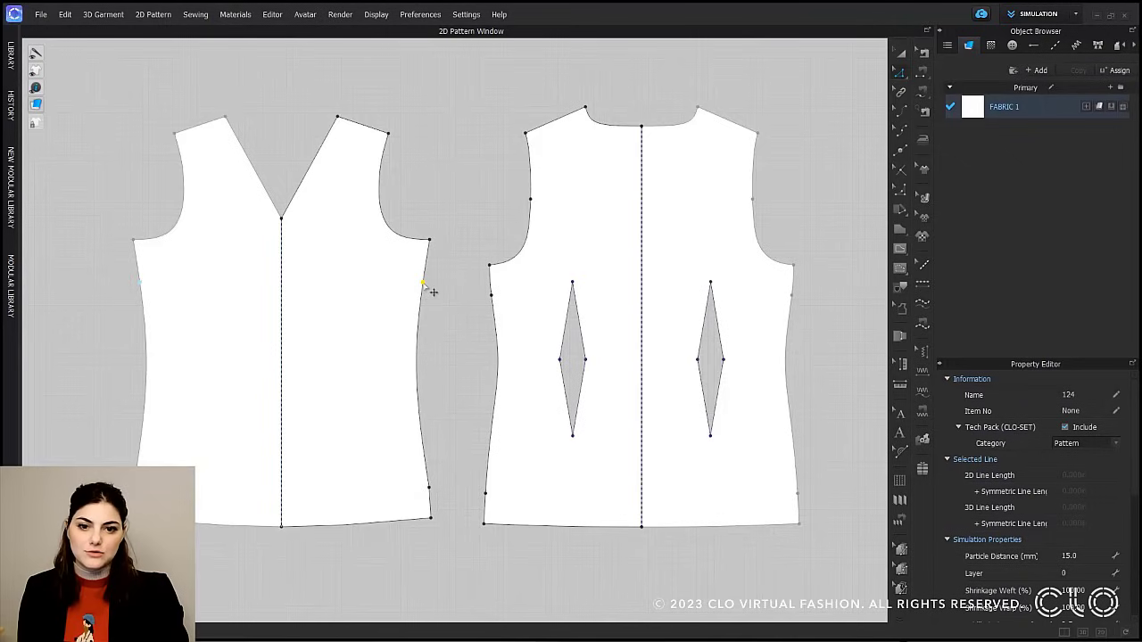
Add a dart at the new side seam point with a total width of 2 in and a length of 4 in.
{"action": "right_click", "coordinate": [423, 283]}
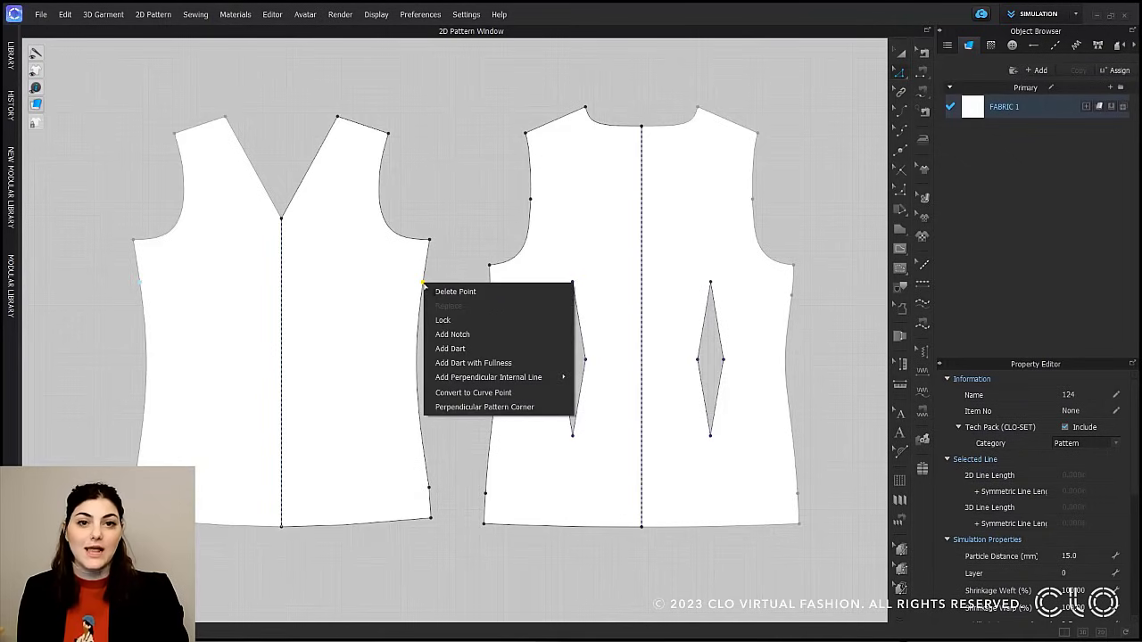
{"action": "left_click", "coordinate": [491, 349]}
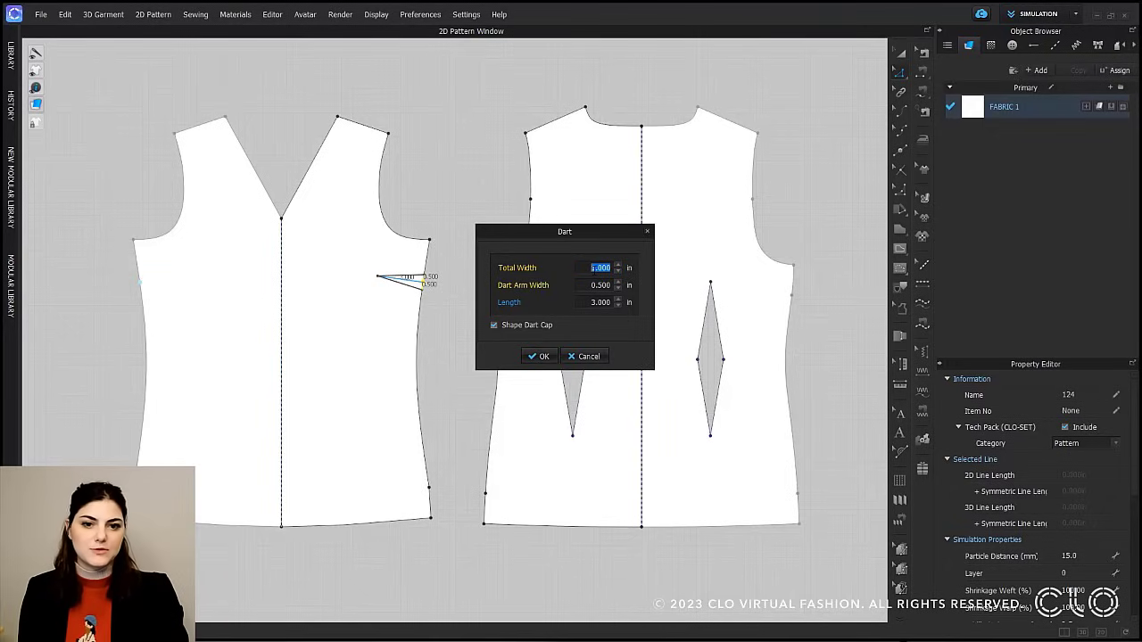
{"action": "type", "text": "2"}
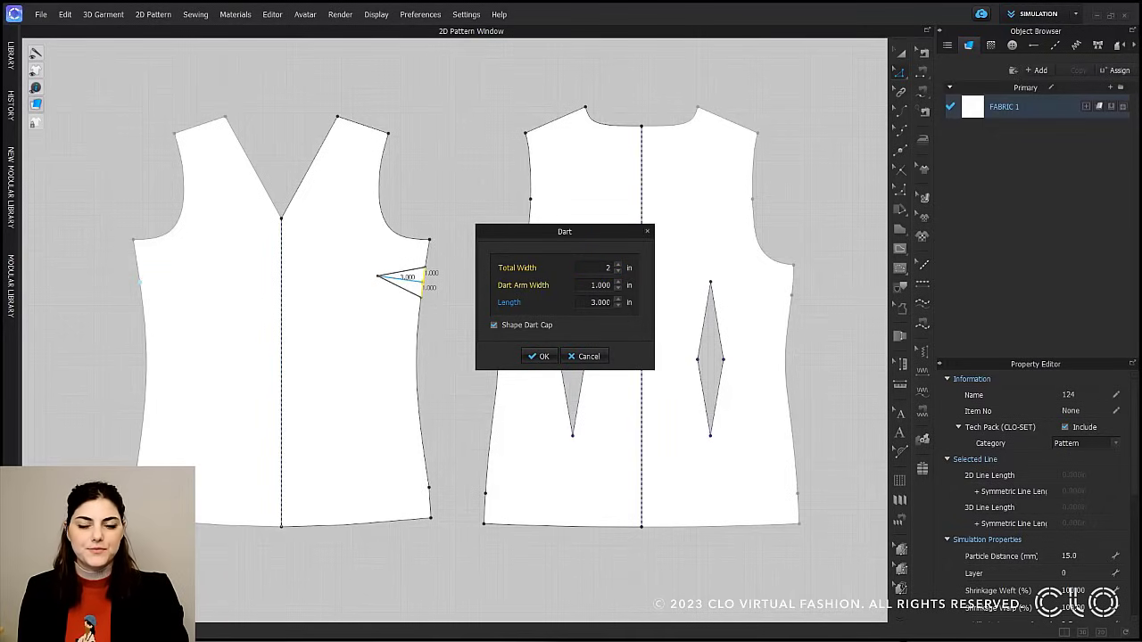
{"action": "double_click", "coordinate": [602, 304]}
{"action": "type", "text": "4"}
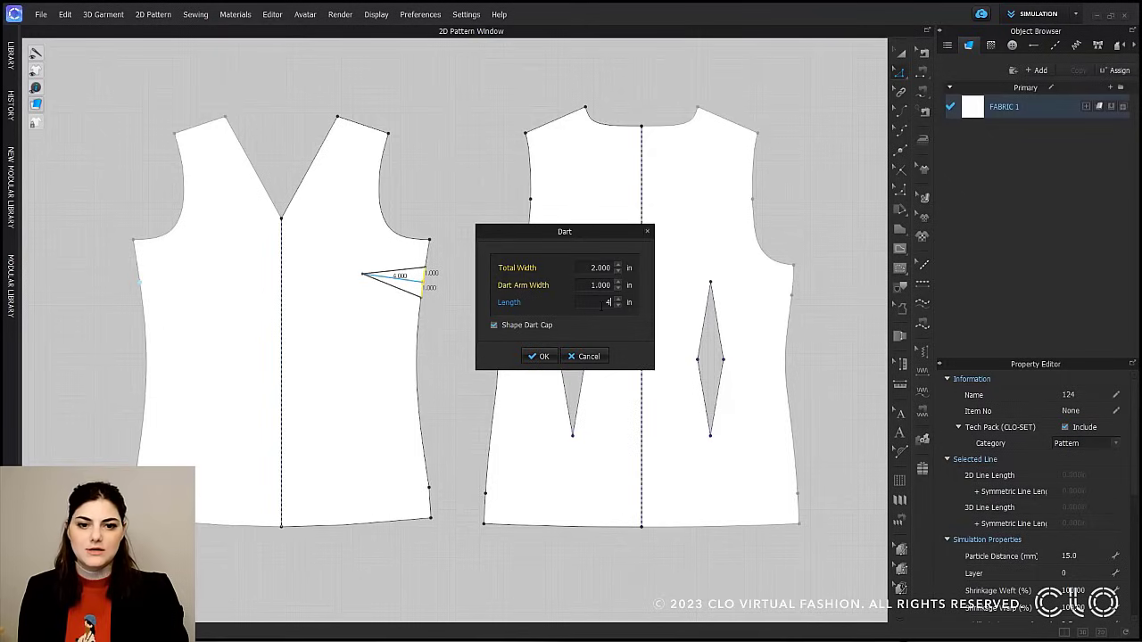
{"action": "left_click", "coordinate": [544, 357]}
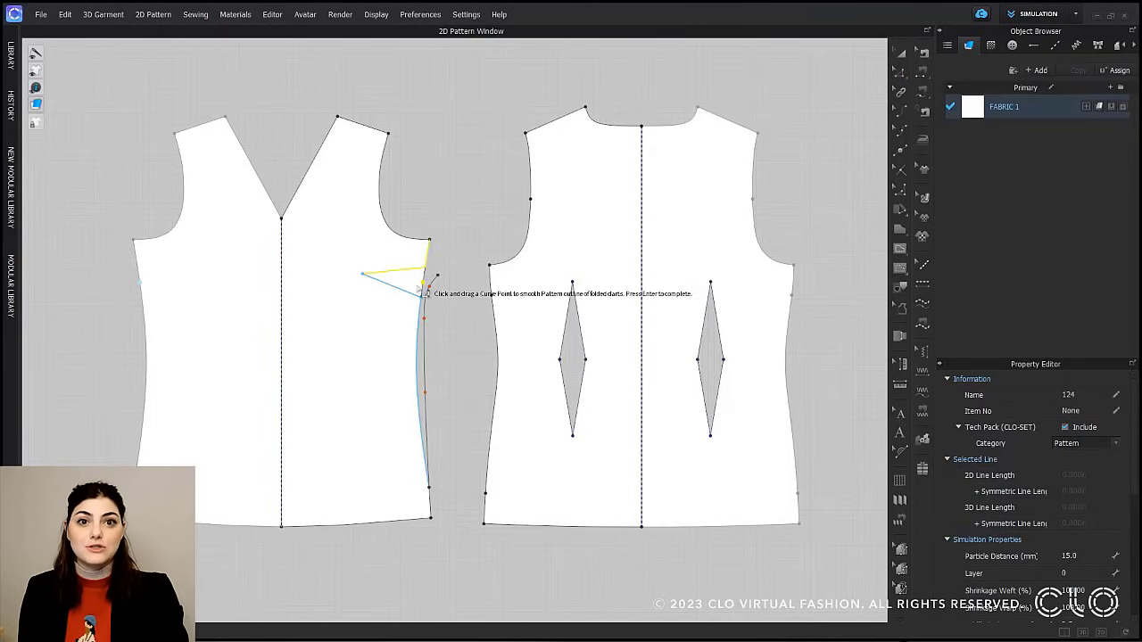
Add curve points along the folded dart outline to smooth the side seam below it, and complete the dart.
{"action": "left_click", "coordinate": [422, 354]}
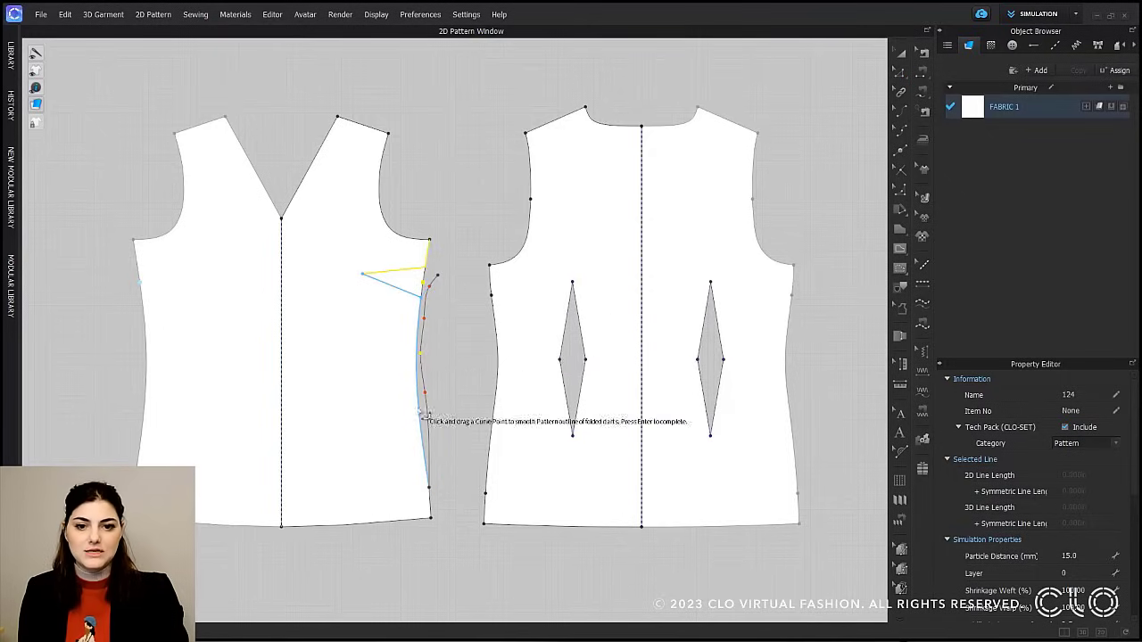
{"action": "left_click", "coordinate": [424, 400]}
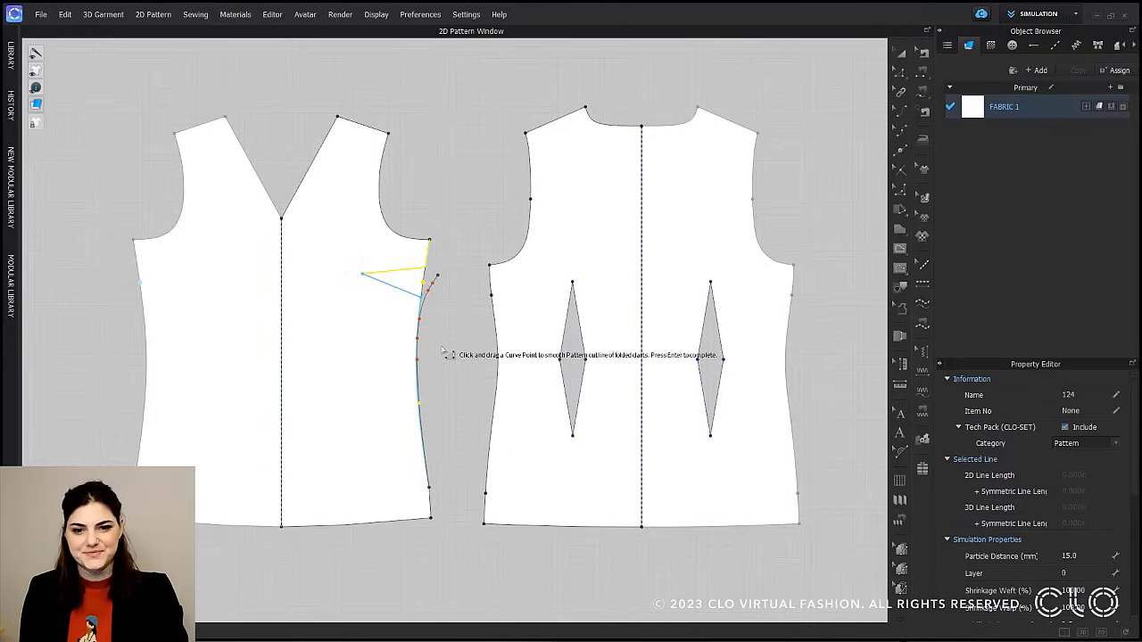
{"action": "key", "text": "Return"}
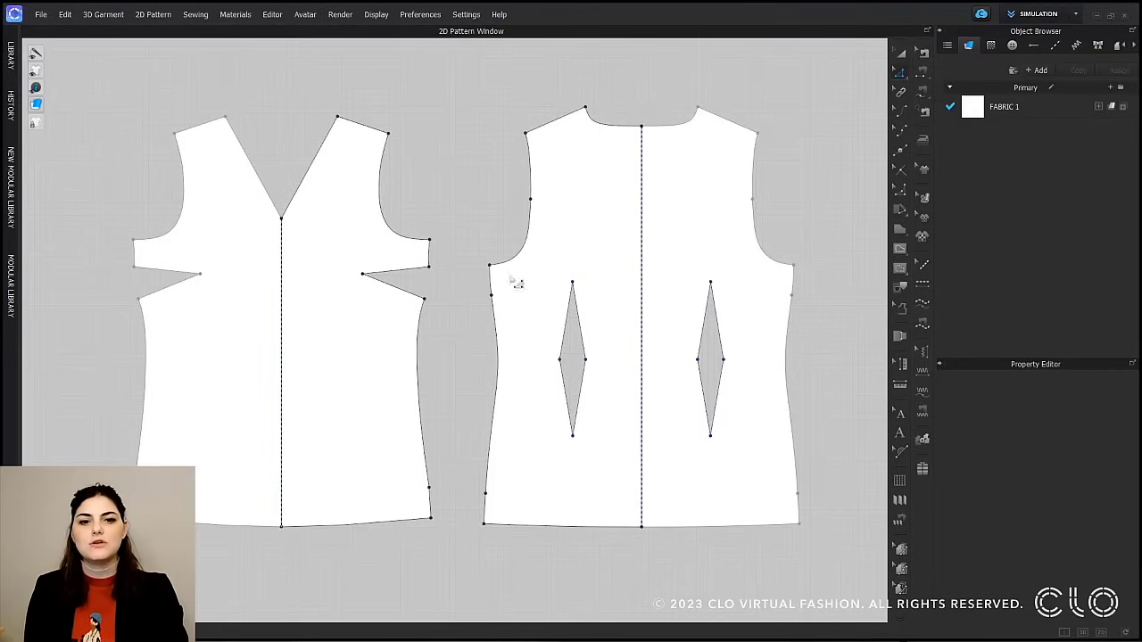
{"action": "left_click", "coordinate": [582, 289]}
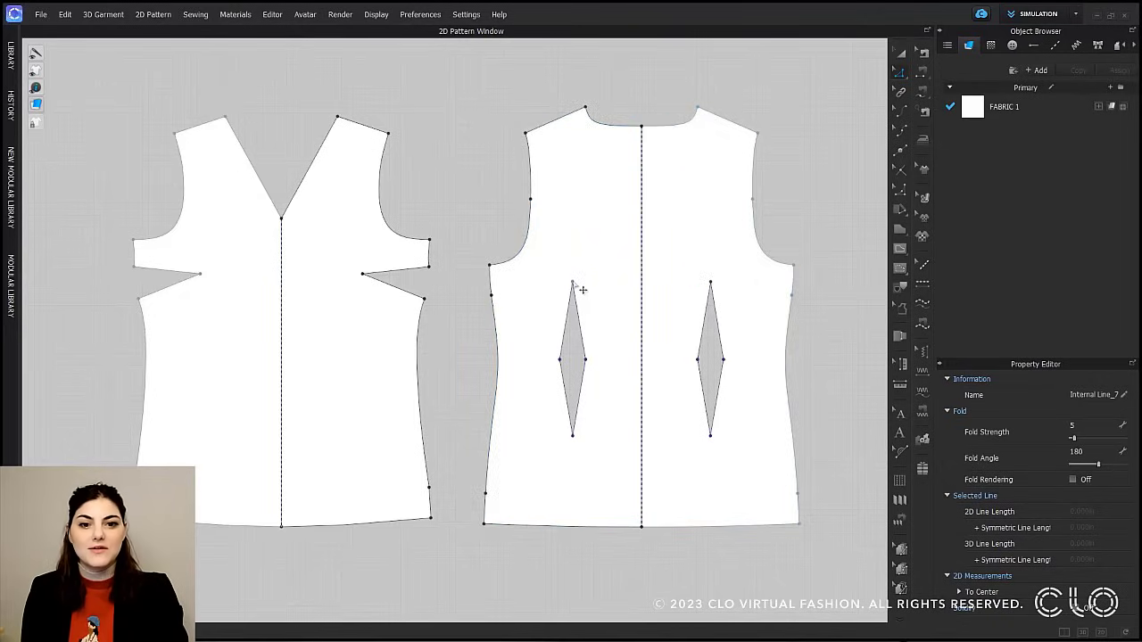
{"action": "mouse_move", "coordinate": [582, 290]}
{"action": "left_mouse_down"}
{"action": "mouse_move", "coordinate": [584, 327]}
{"action": "mouse_move", "coordinate": [588, 279]}
{"action": "mouse_move", "coordinate": [577, 281]}
{"action": "mouse_move", "coordinate": [582, 348]}
{"action": "mouse_move", "coordinate": [581, 245]}
{"action": "mouse_move", "coordinate": [581, 285]}
{"action": "left_mouse_up"}
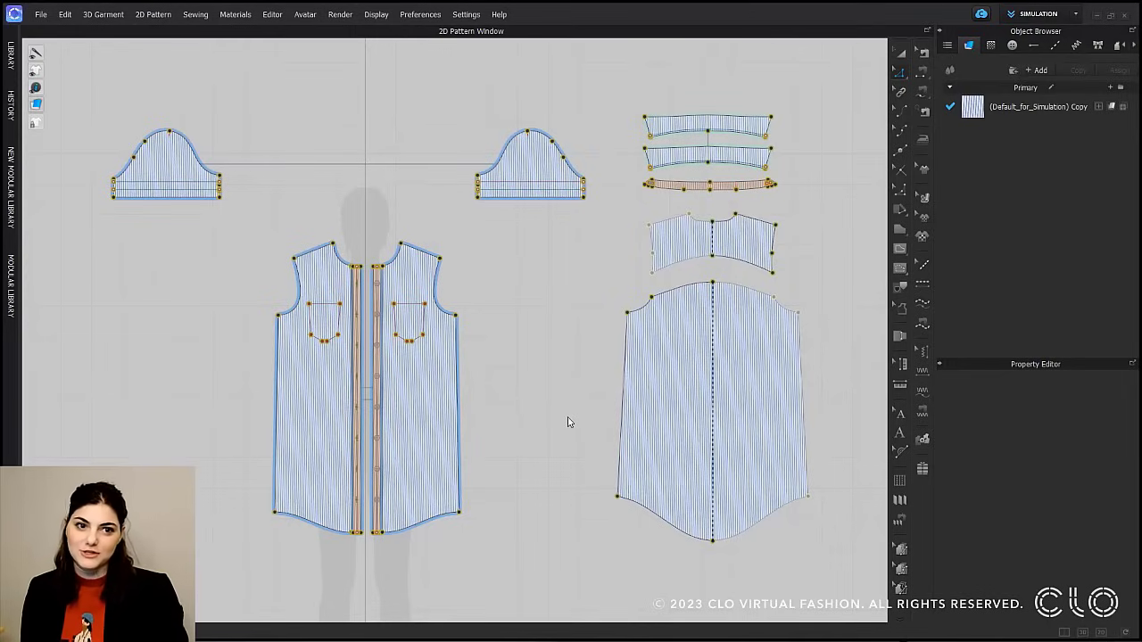
Check the side seam lengths of the shirt dress's front and back body panels.
{"action": "left_click", "coordinate": [458, 408]}
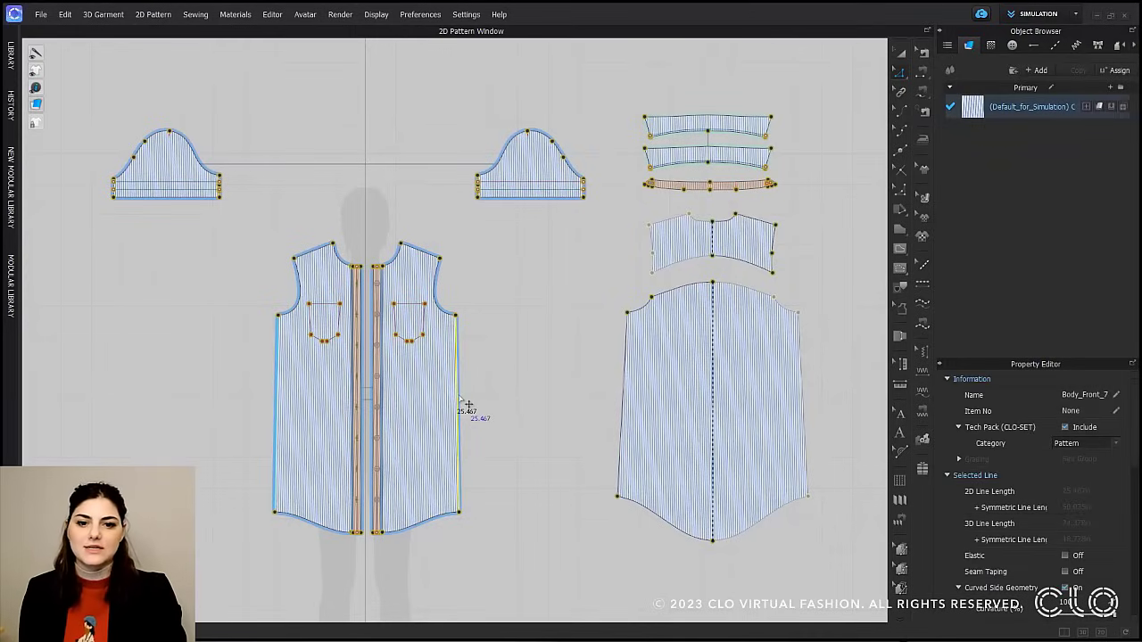
{"action": "left_click", "coordinate": [627, 403]}
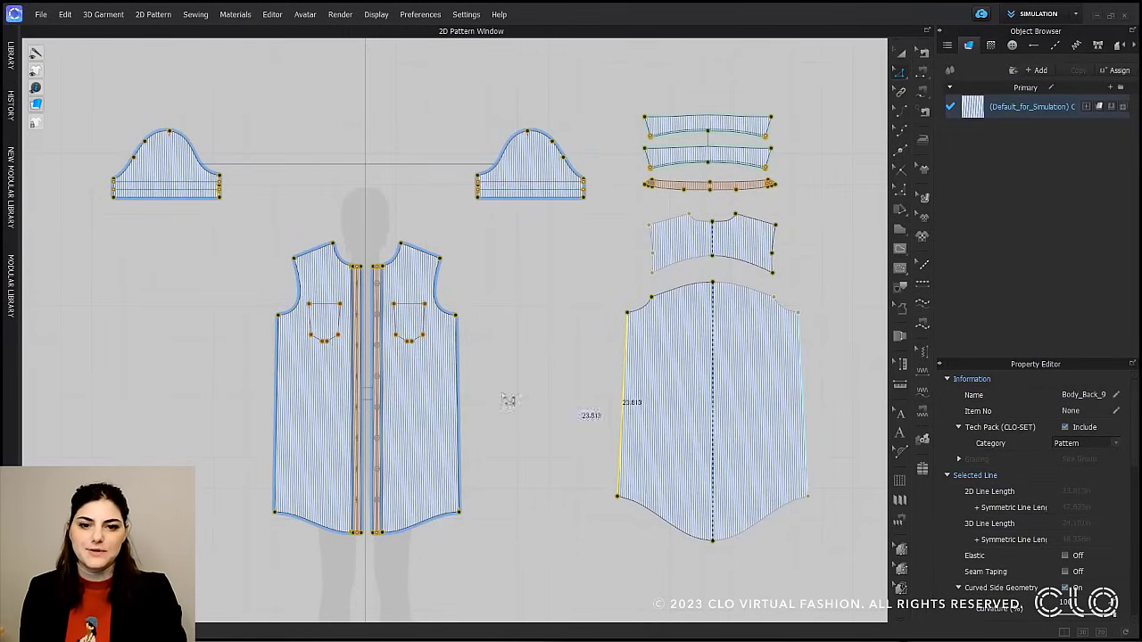
{"action": "left_click", "coordinate": [590, 382]}
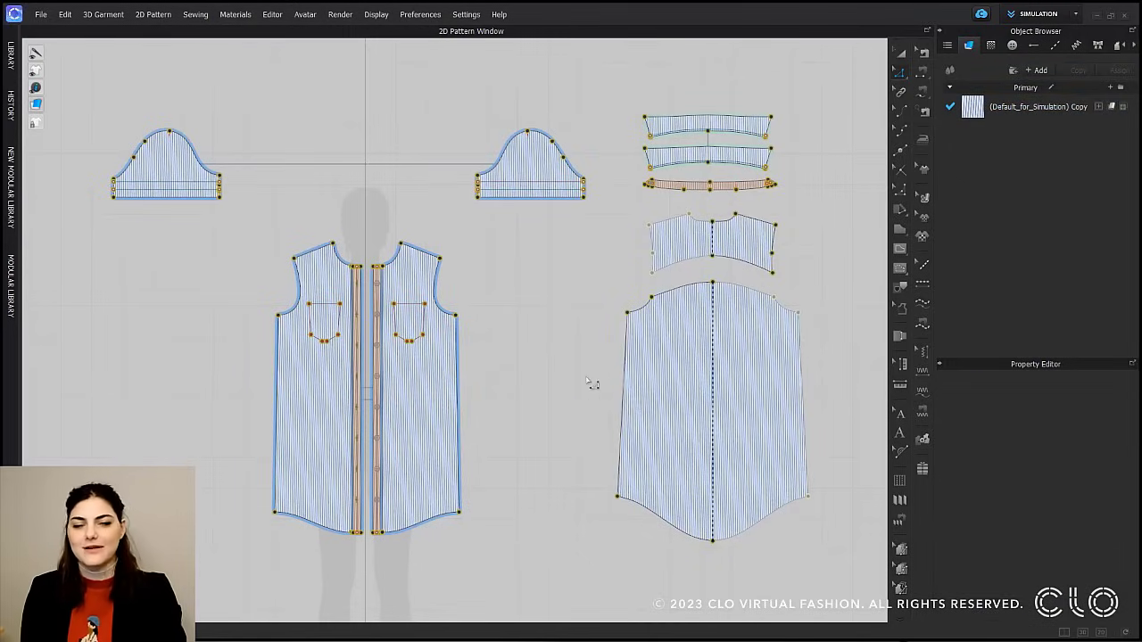
Start Match Measurement on the front and back side seams together and match them to the Long line.
{"action": "left_click", "coordinate": [460, 409]}
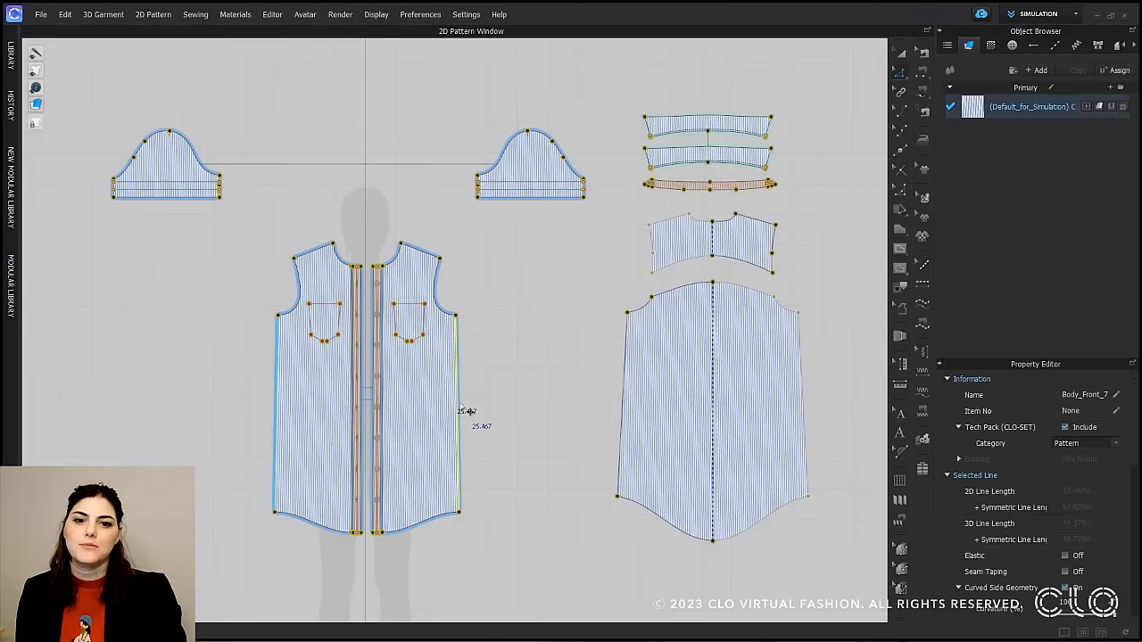
{"action": "left_click", "coordinate": [632, 401], "text": "shift"}
{"action": "right_click", "coordinate": [627, 398]}
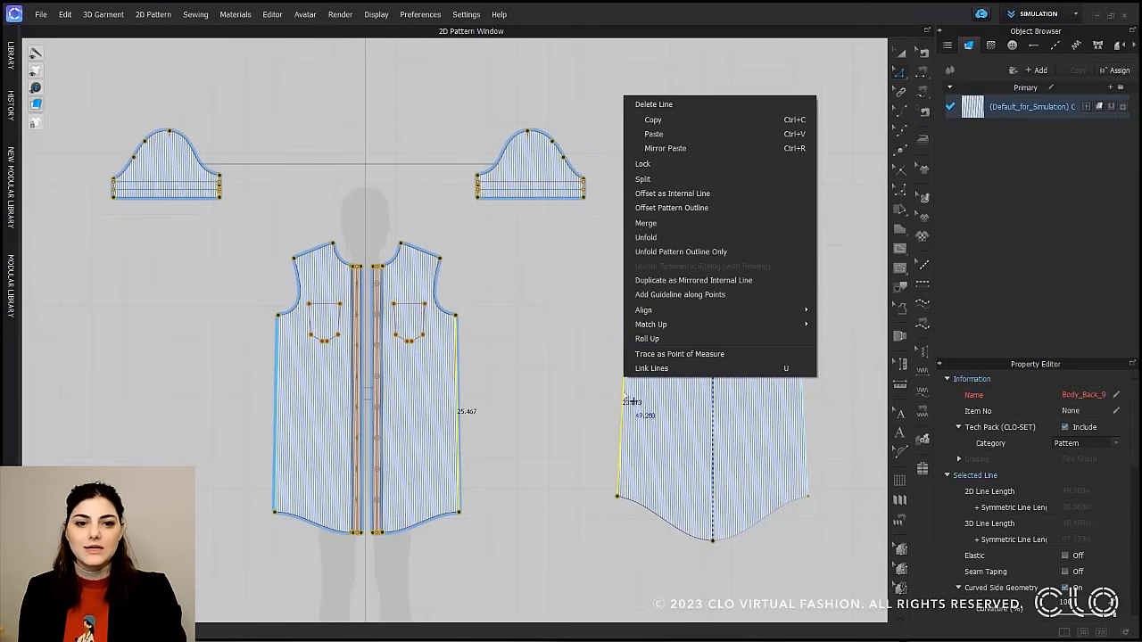
{"action": "mouse_move", "coordinate": [712, 324]}
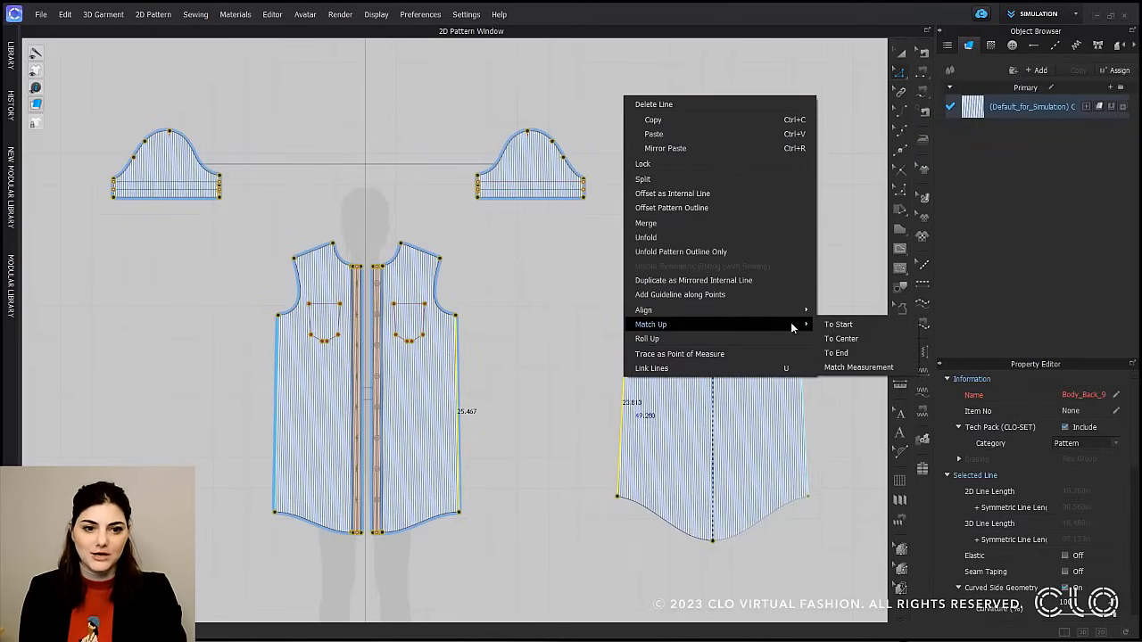
{"action": "left_click", "coordinate": [861, 367]}
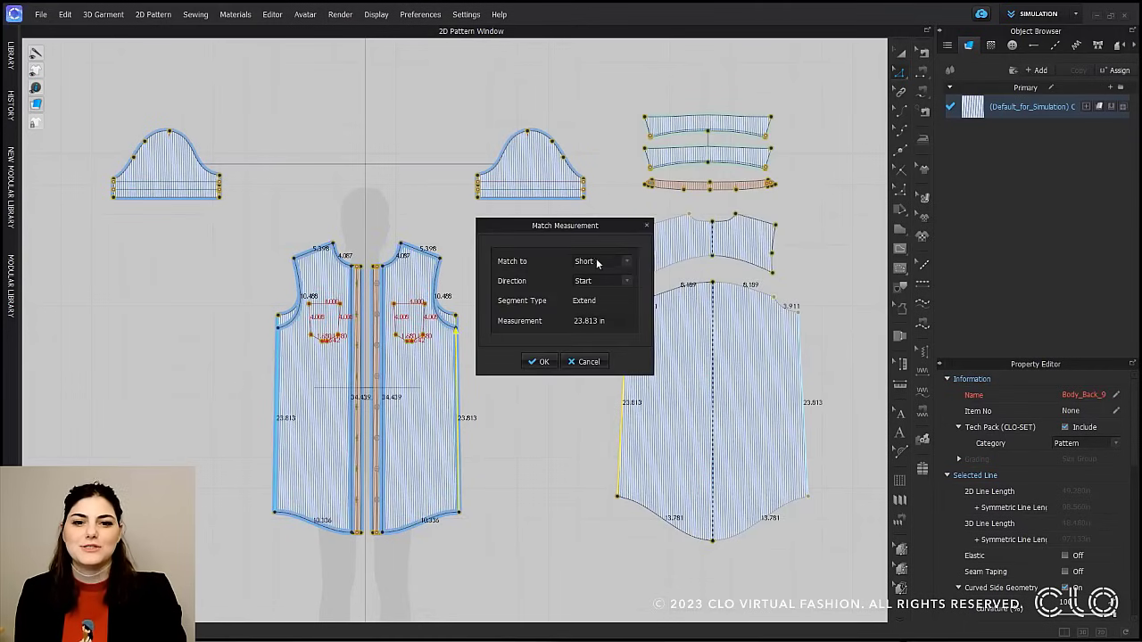
{"action": "left_click_drag", "start_coordinate": [536, 228], "coordinate": [517, 138]}
{"action": "left_click", "coordinate": [607, 176]}
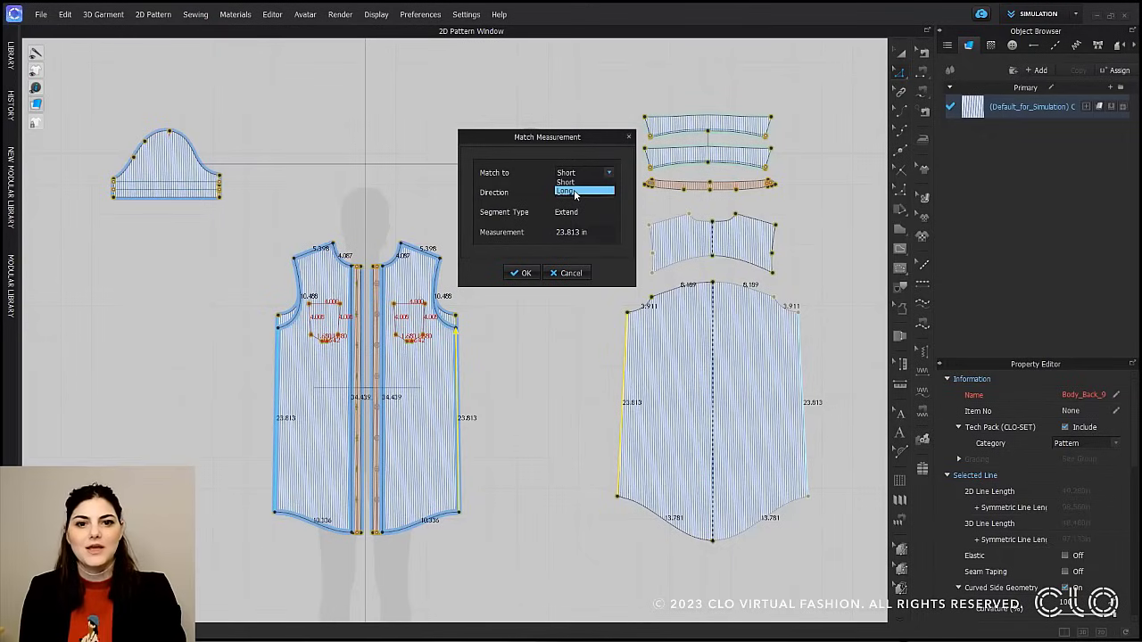
{"action": "left_click", "coordinate": [576, 193]}
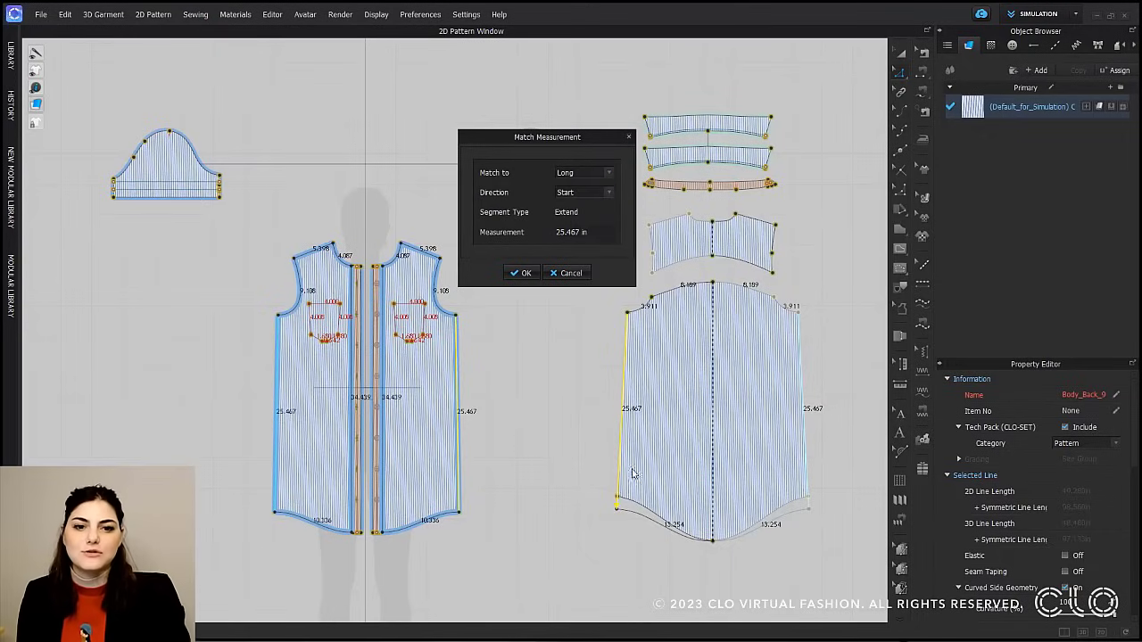
Preview the Center and End directions for the measurement match, set the direction back to Start, and apply it.
{"action": "left_click", "coordinate": [602, 192]}
{"action": "left_click", "coordinate": [583, 211]}
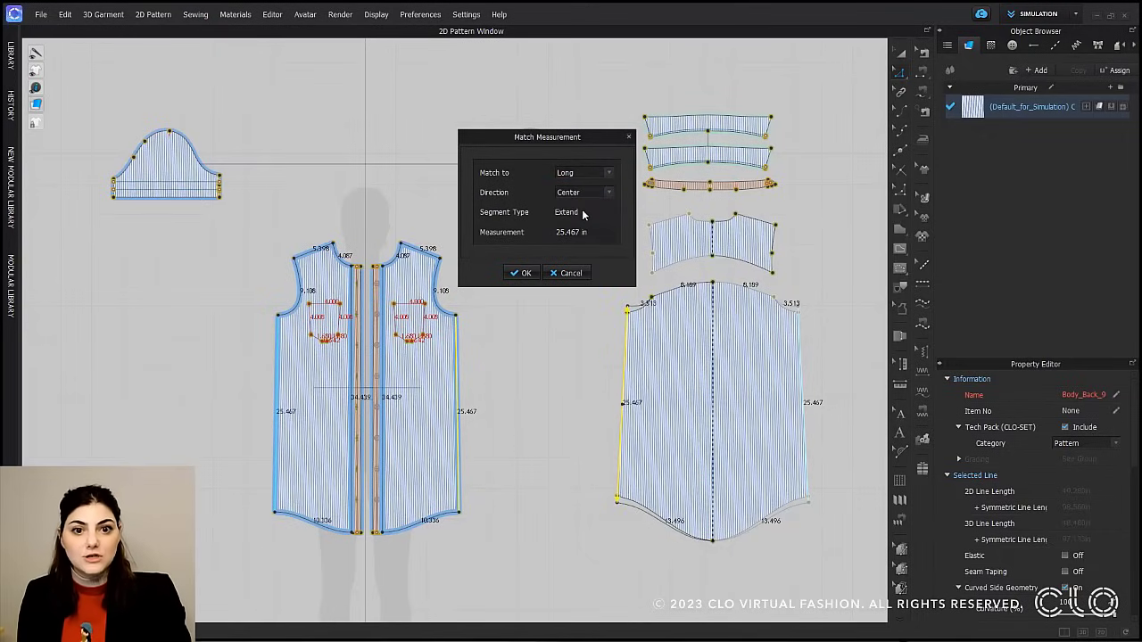
{"action": "left_click", "coordinate": [585, 197]}
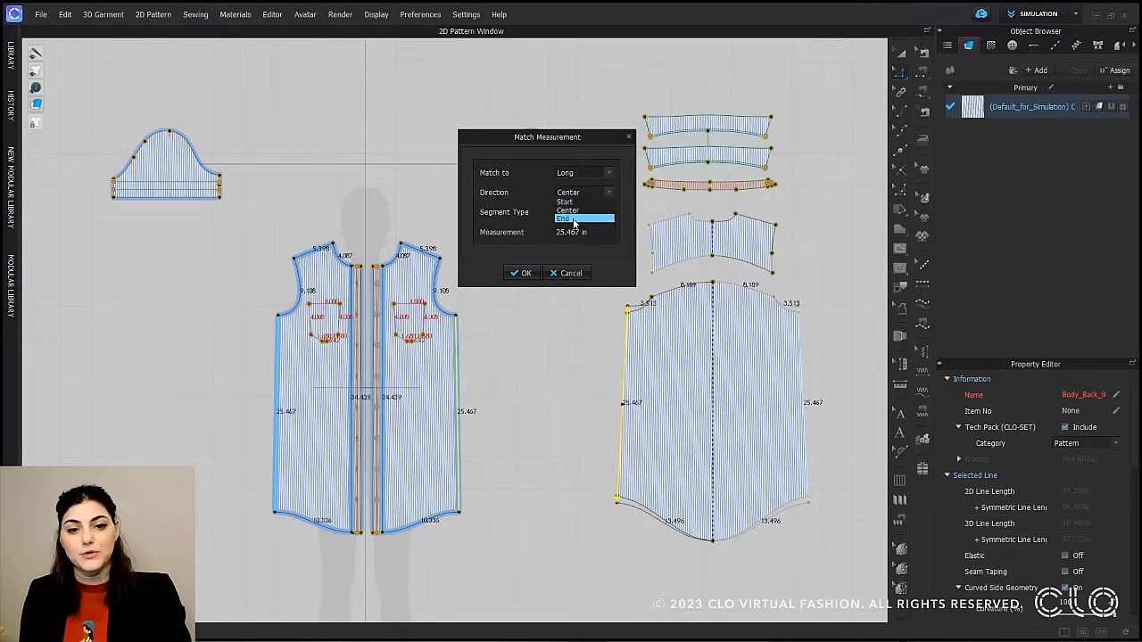
{"action": "left_click", "coordinate": [571, 219]}
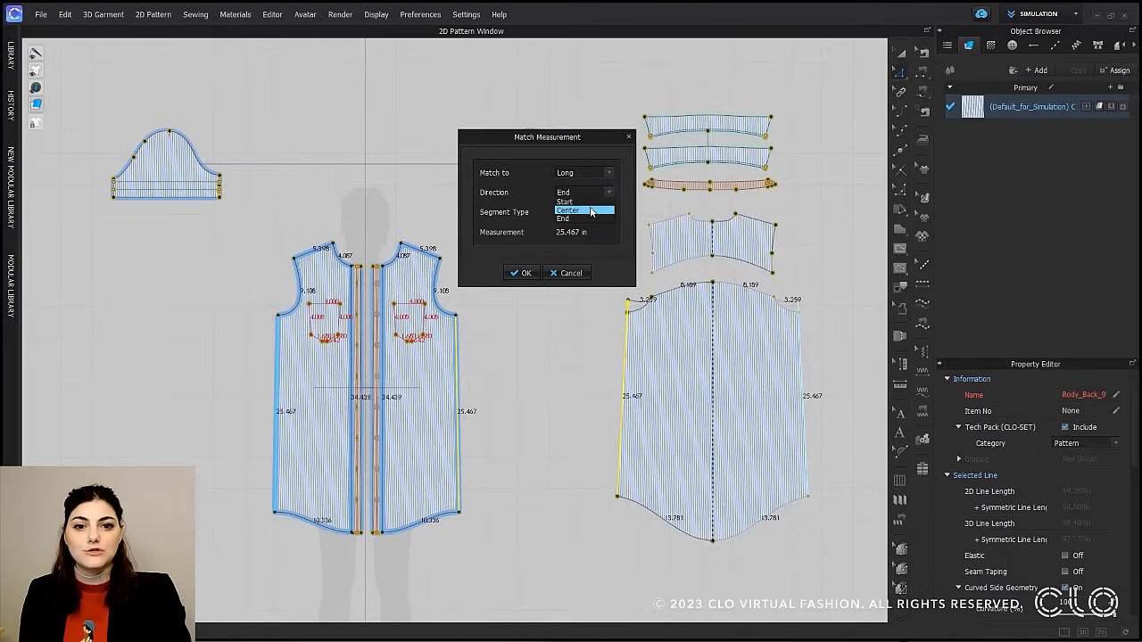
{"action": "left_click", "coordinate": [588, 195]}
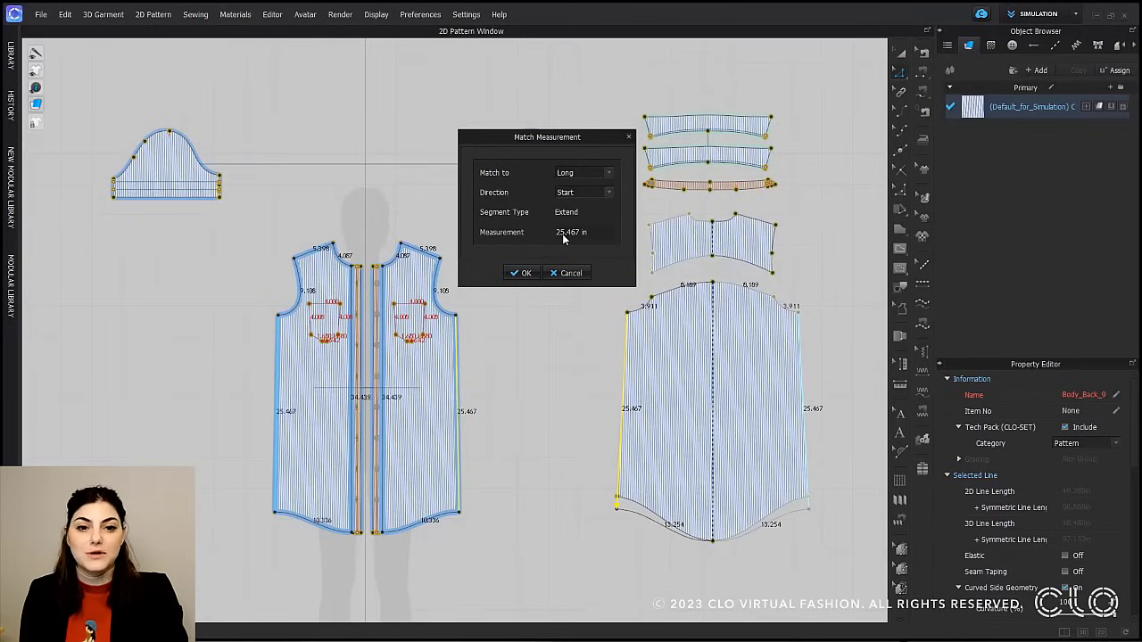
{"action": "left_click", "coordinate": [519, 274]}
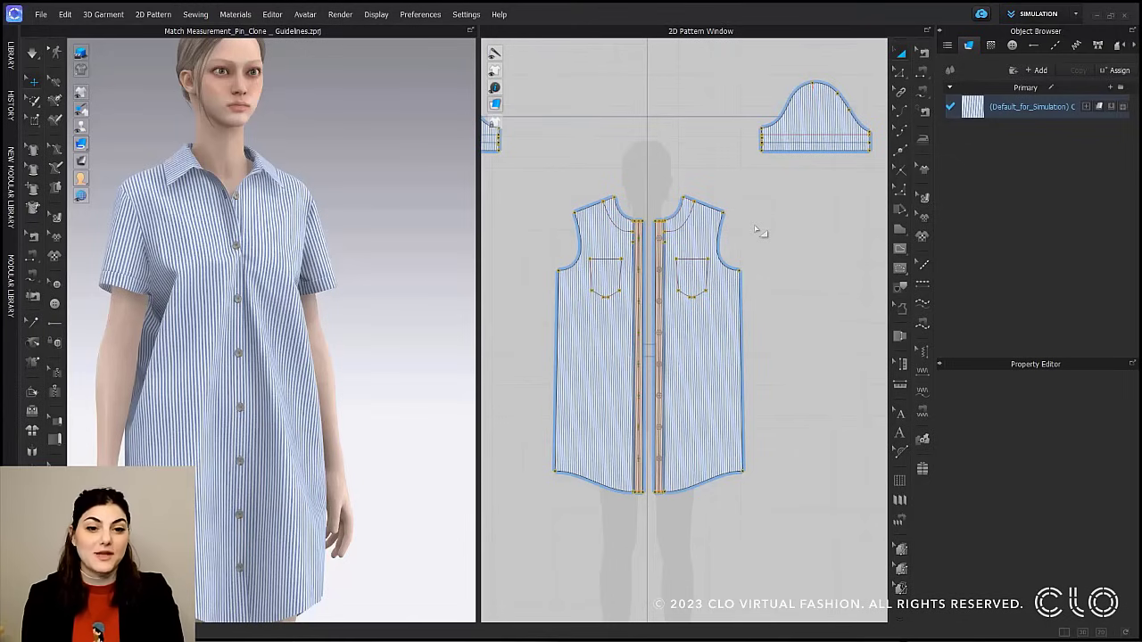
Clone the chest pocket outline as a pattern with sewing and place the copy beside the front panel, below the sleeve.
{"action": "left_click", "coordinate": [692, 260]}
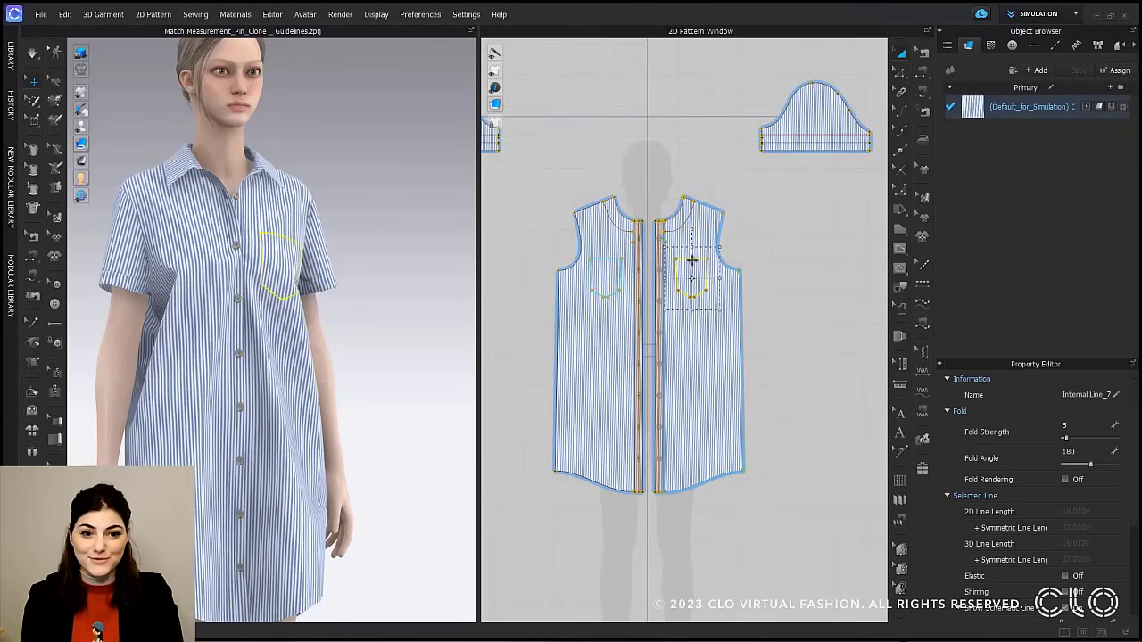
{"action": "right_click", "coordinate": [691, 260]}
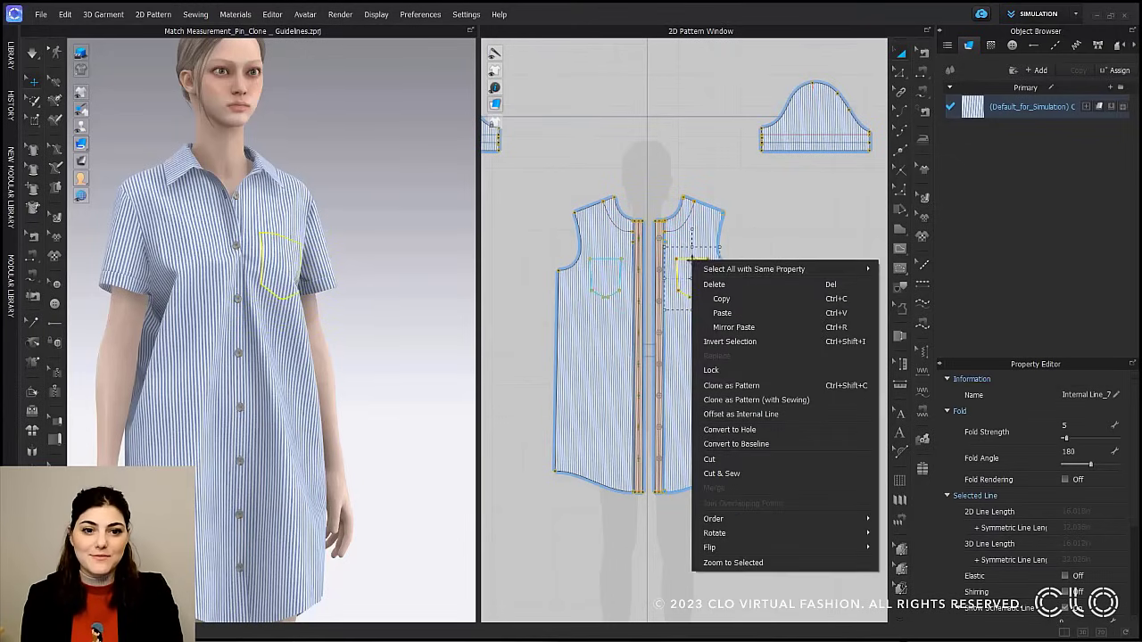
{"action": "left_click", "coordinate": [824, 403]}
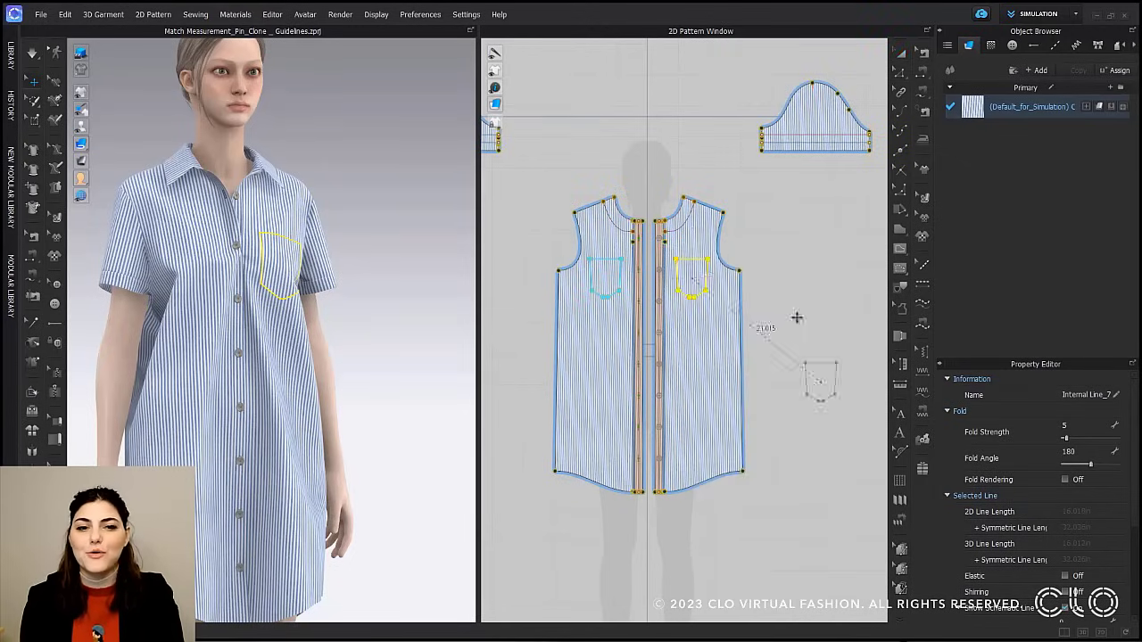
{"action": "left_click", "coordinate": [775, 238]}
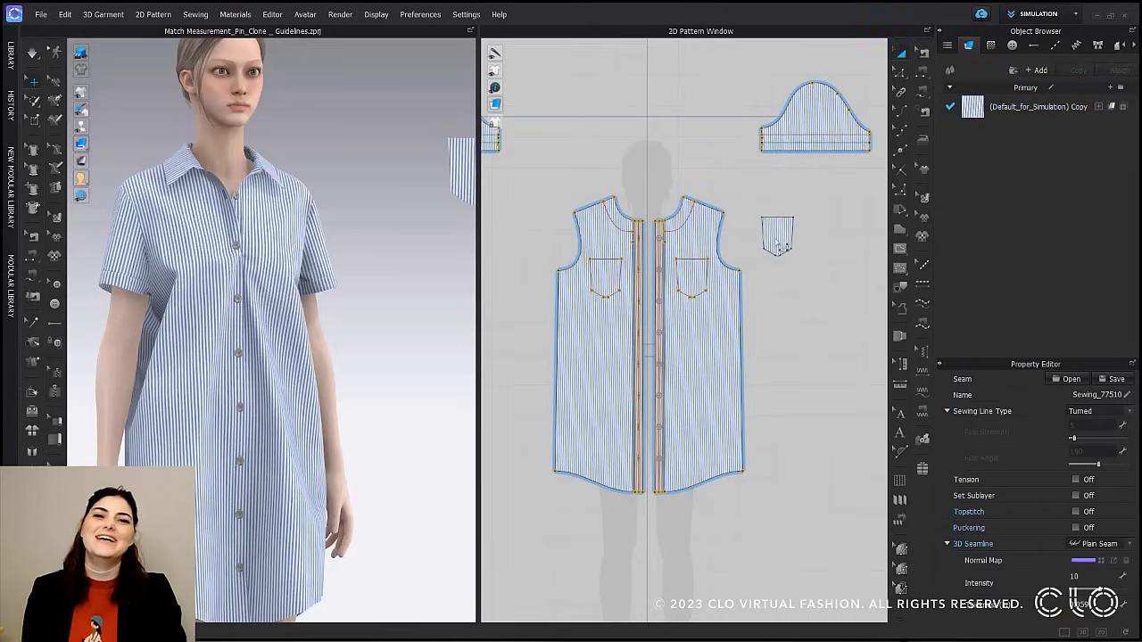
Inspect the seams connecting the cloned pocket's side, bottom and top edges to the pocket outline on the front panel.
{"action": "key", "text": "b"}
{"action": "left_click", "coordinate": [763, 245]}
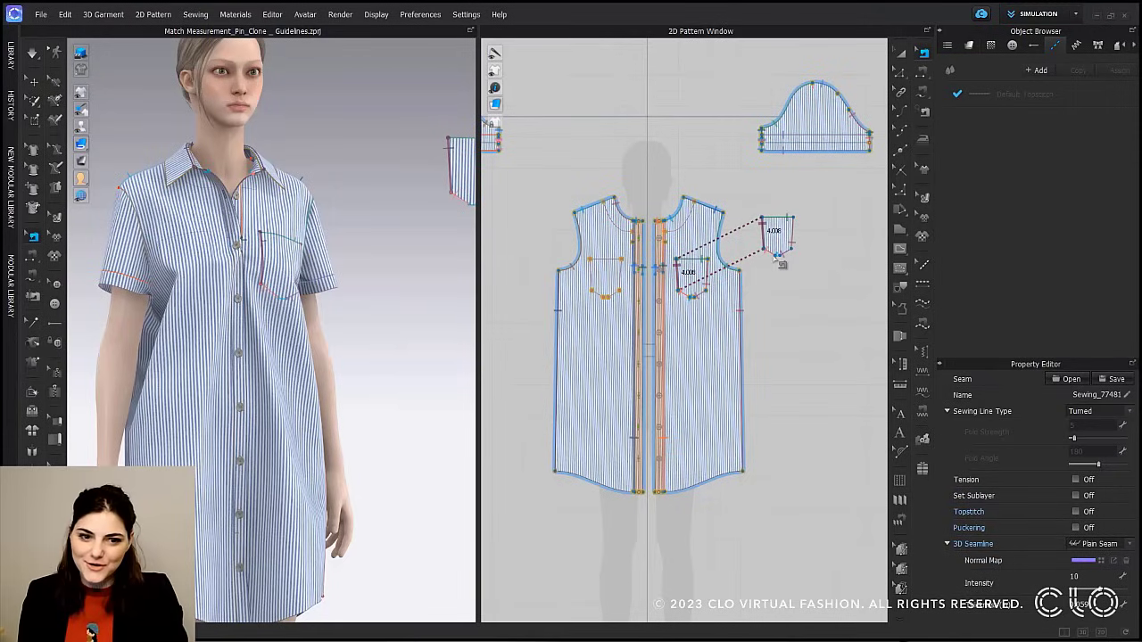
{"action": "left_click", "coordinate": [774, 255]}
{"action": "left_click", "coordinate": [789, 252]}
{"action": "left_click", "coordinate": [778, 216]}
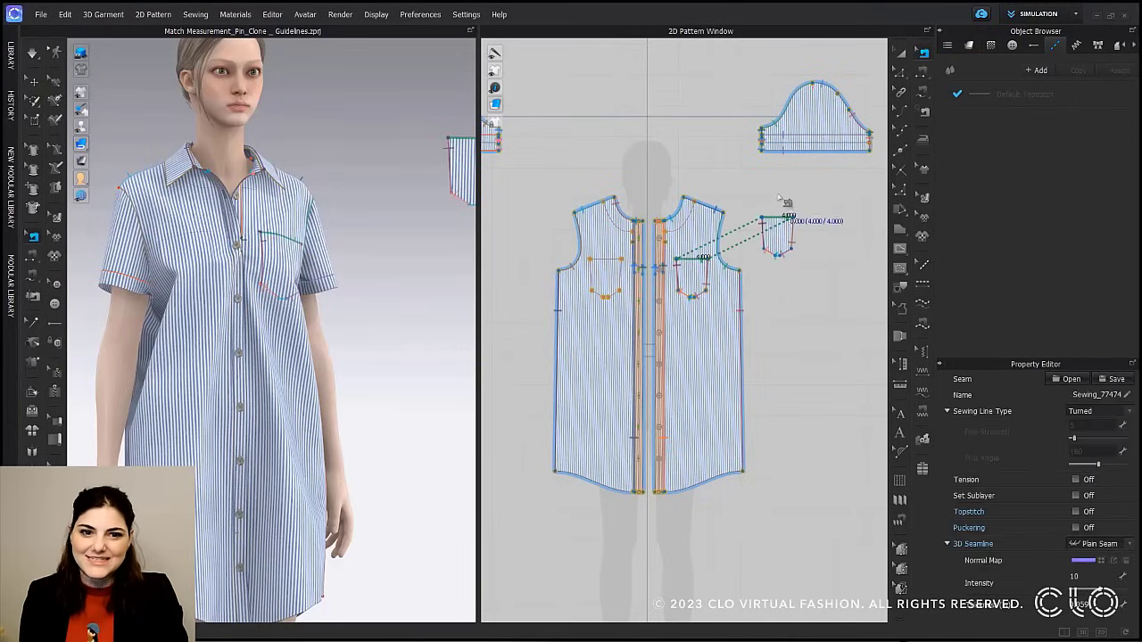
{"action": "left_click", "coordinate": [784, 198]}
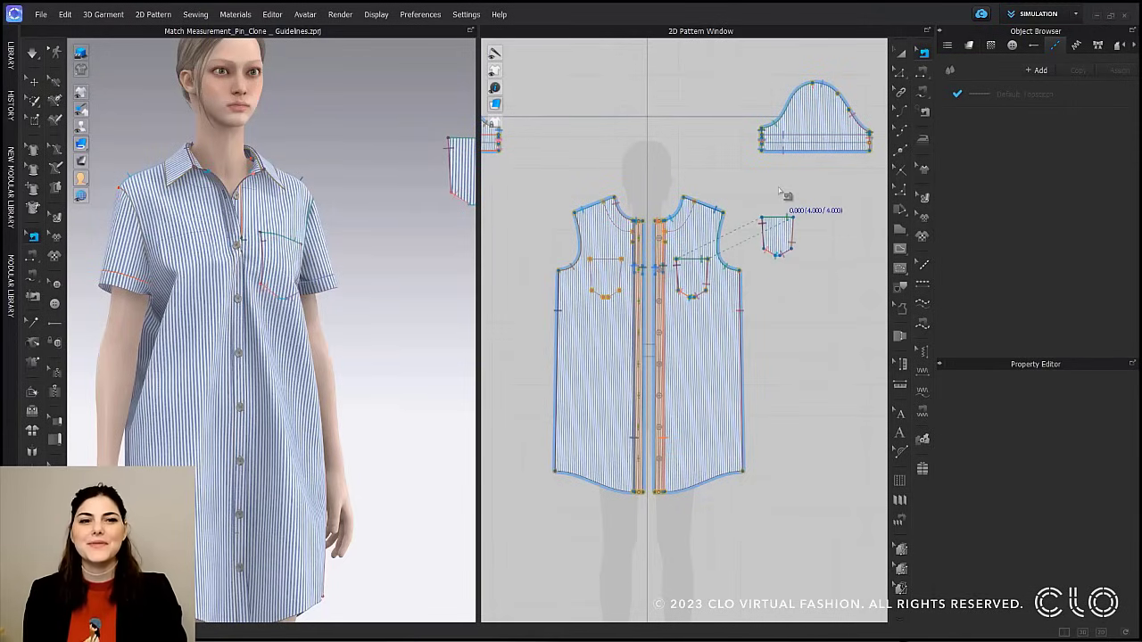
{"action": "key", "text": "a"}
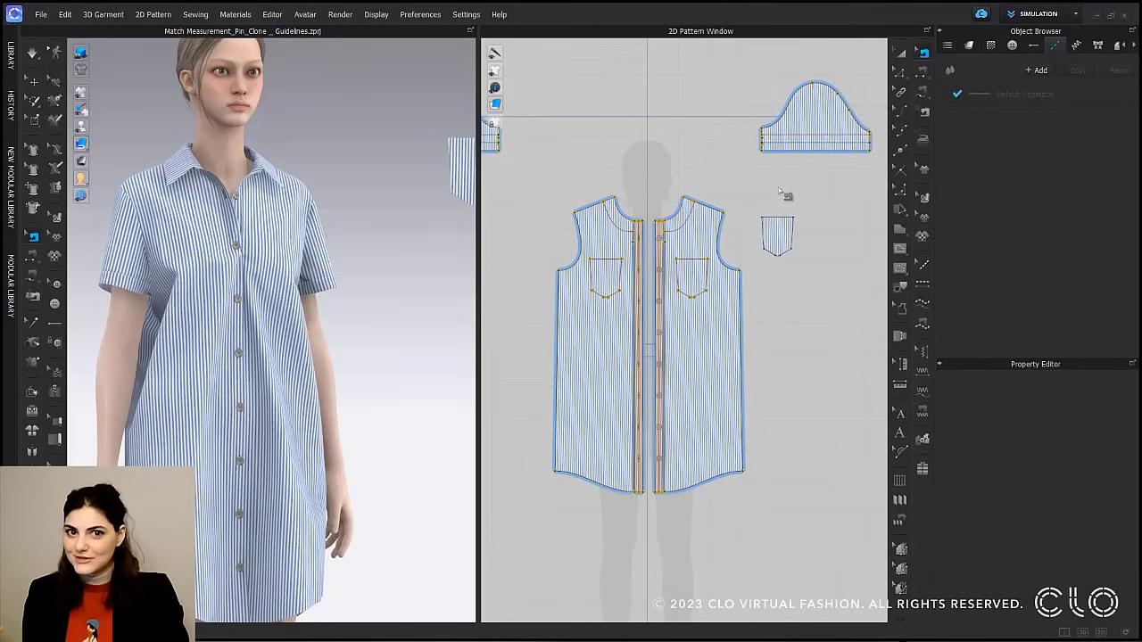
Simulate the garment to bring the cloned pocket onto the dress front, and review its seams.
{"action": "key", "text": "space"}
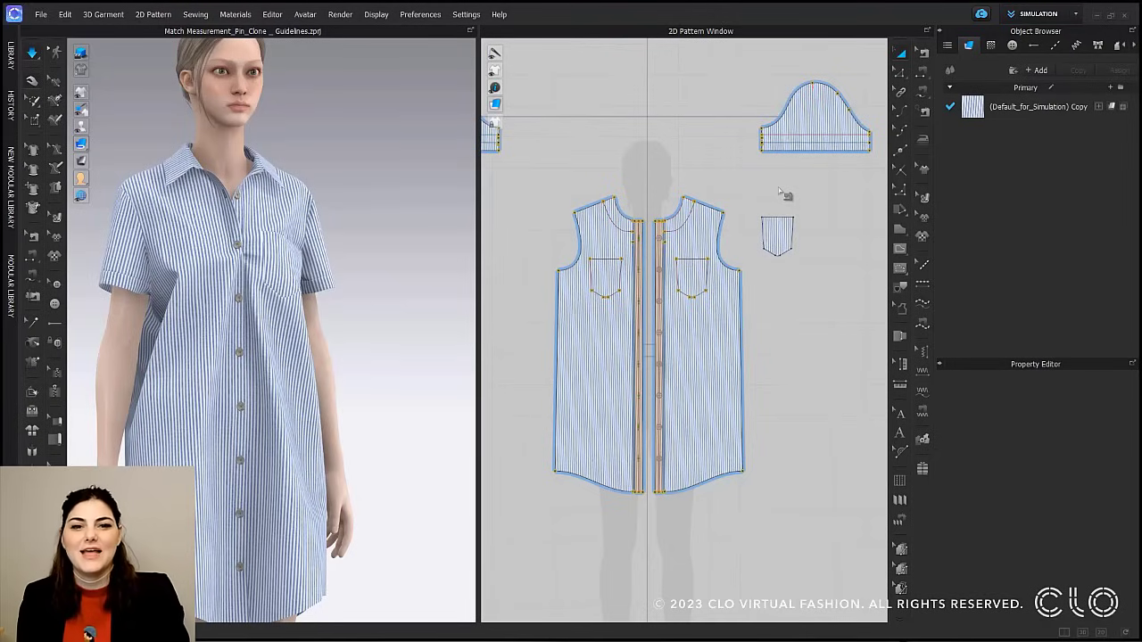
{"action": "key", "text": "b"}
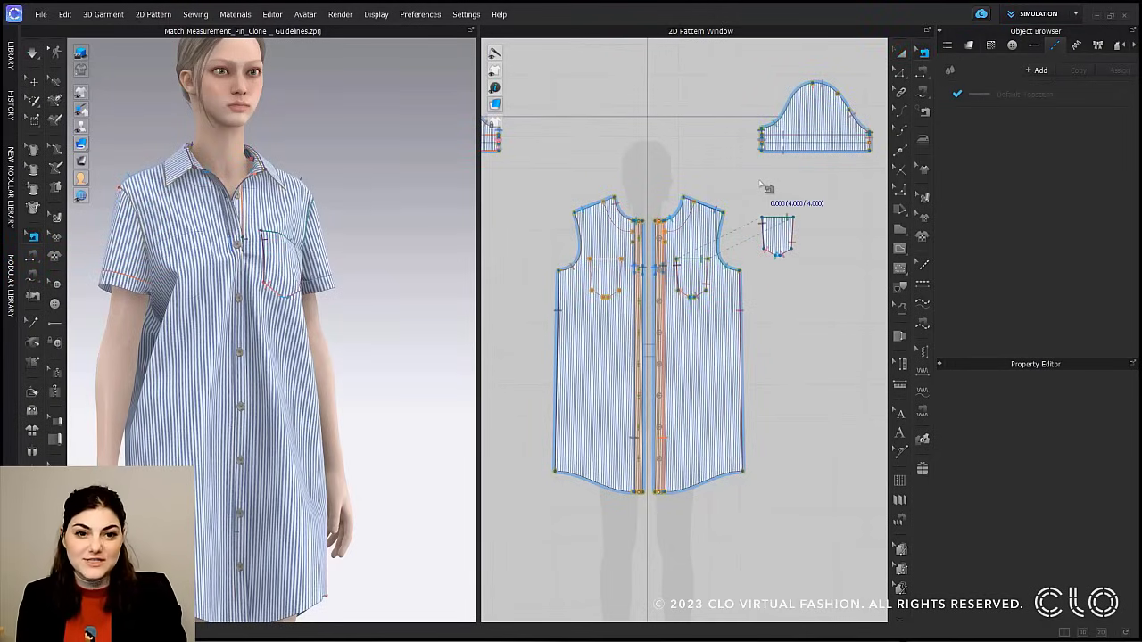
{"action": "key", "text": "a"}
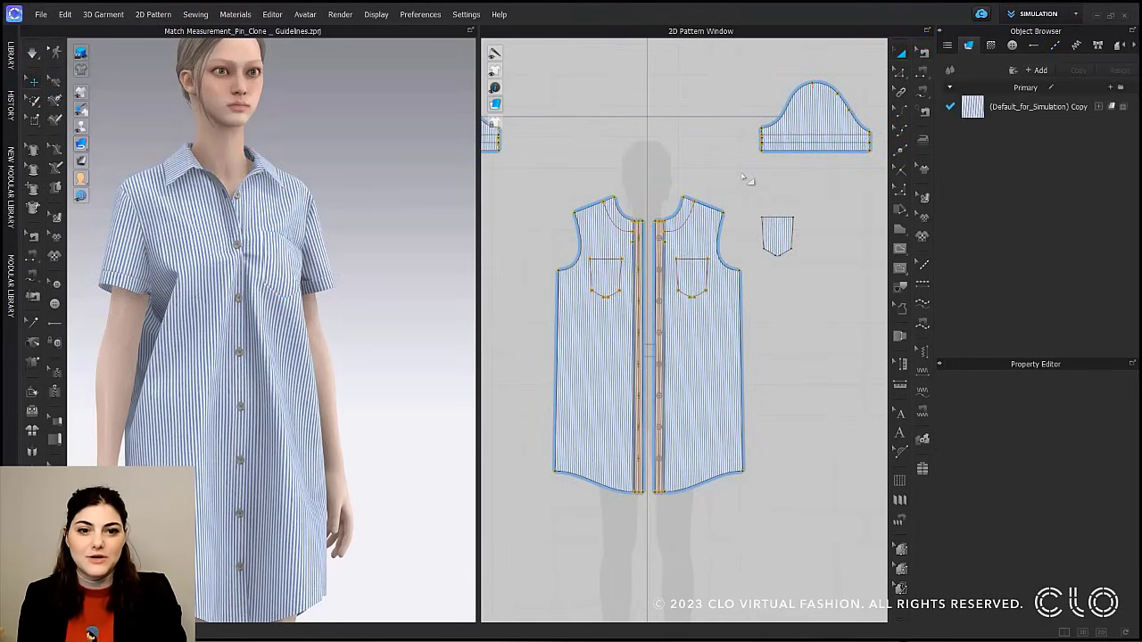
Clone the neckline facing outline on the front panel as a pattern with sewing and place the copy just above the neckline.
{"action": "left_click", "coordinate": [689, 214]}
{"action": "right_click", "coordinate": [689, 214]}
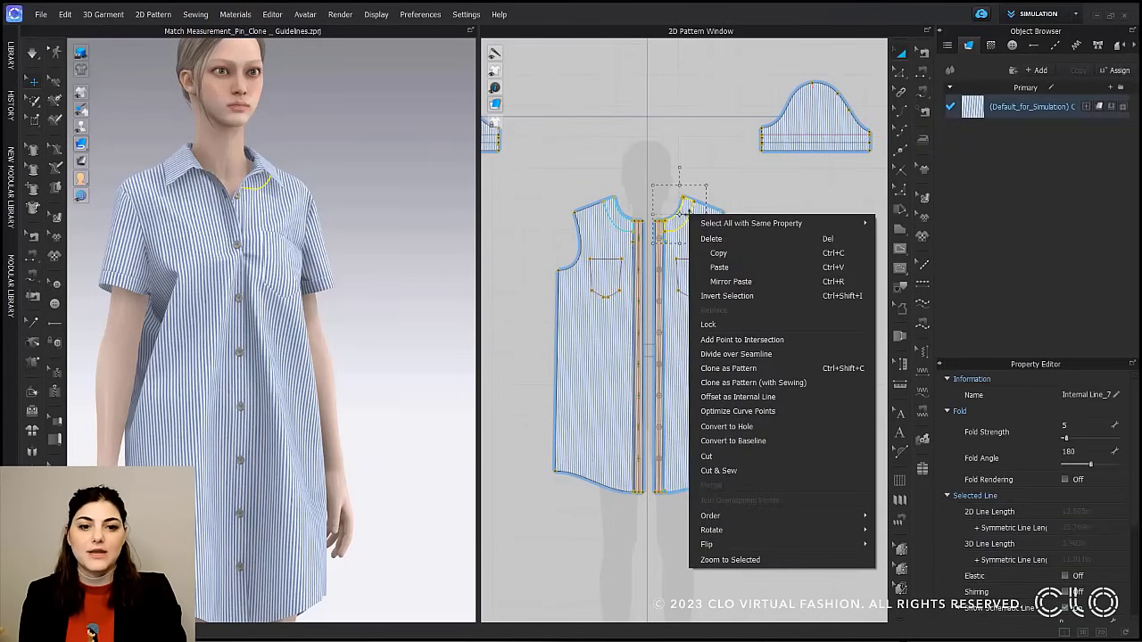
{"action": "left_click", "coordinate": [754, 382]}
{"action": "left_click", "coordinate": [777, 234]}
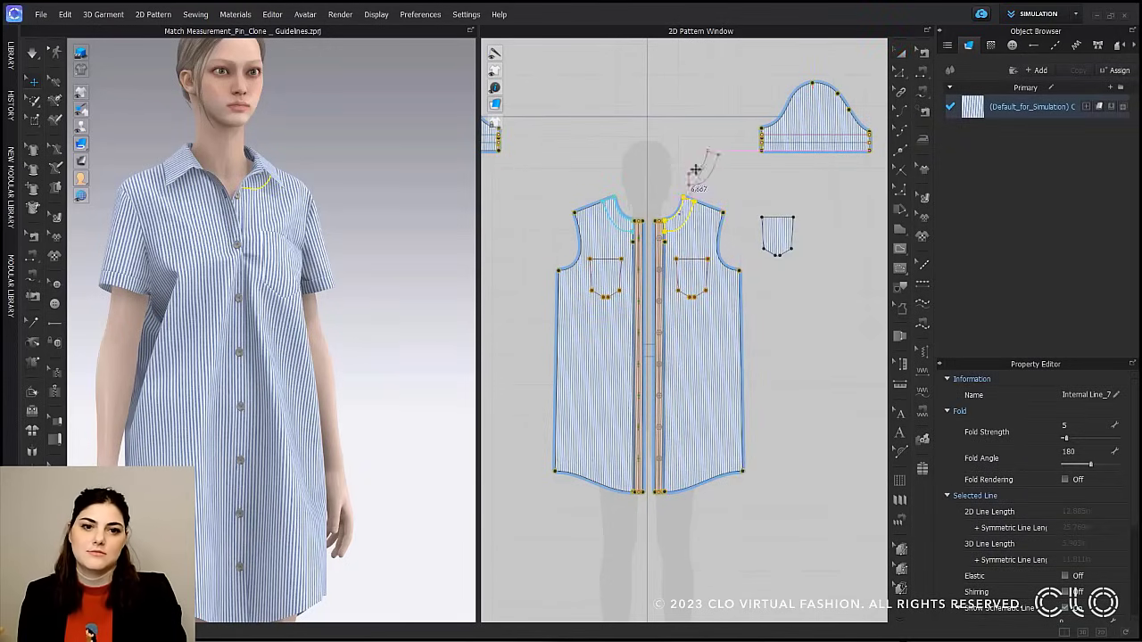
{"action": "left_click", "coordinate": [683, 171]}
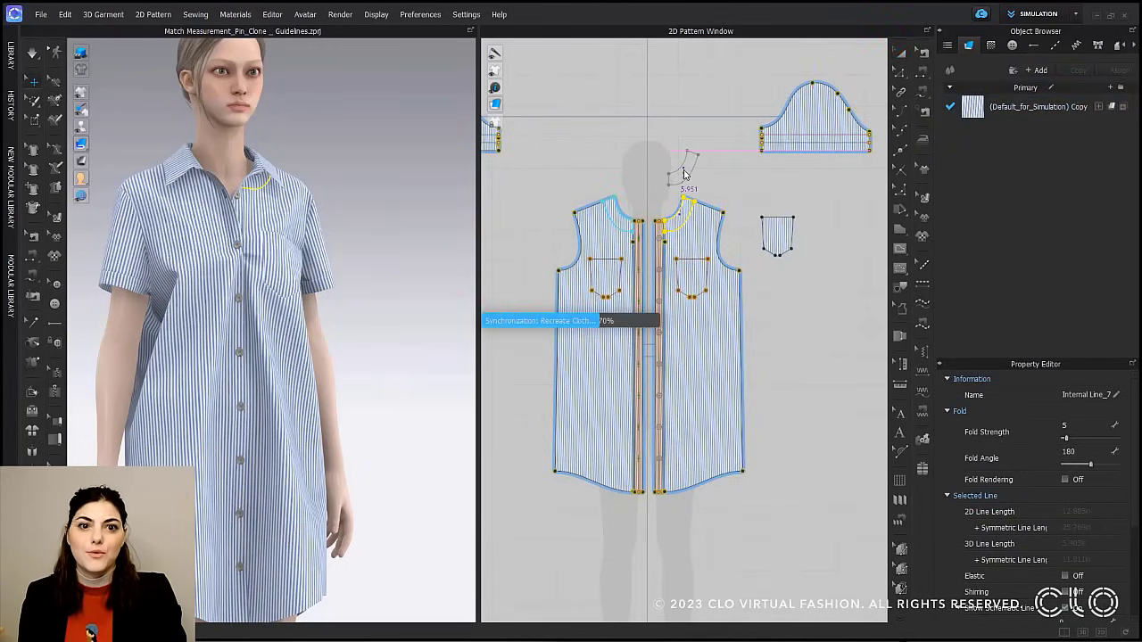
{"action": "left_click", "coordinate": [683, 173]}
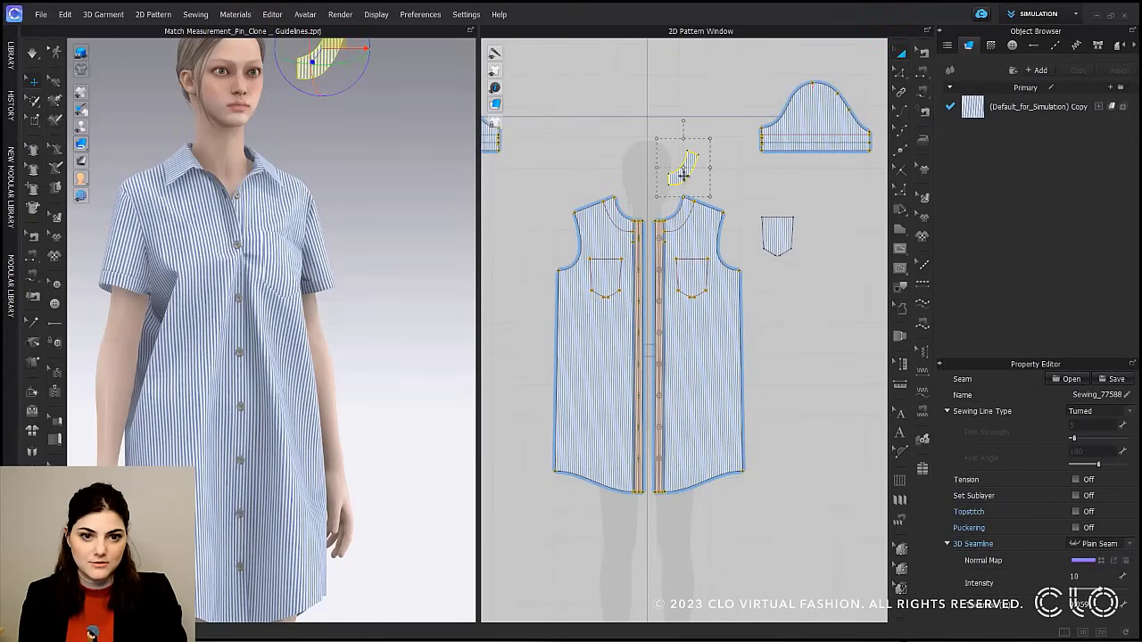
Create a symmetric copy of the cloned facing above the opposite front panel and display the sewing lines.
{"action": "key", "text": "ctrl+d"}
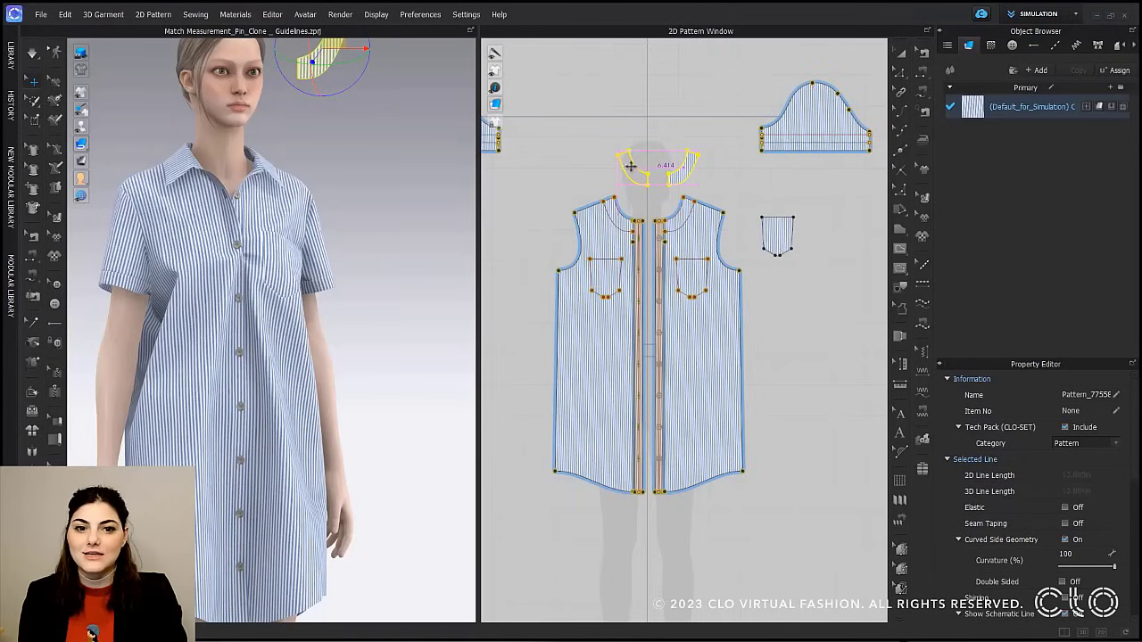
{"action": "left_click", "coordinate": [639, 176]}
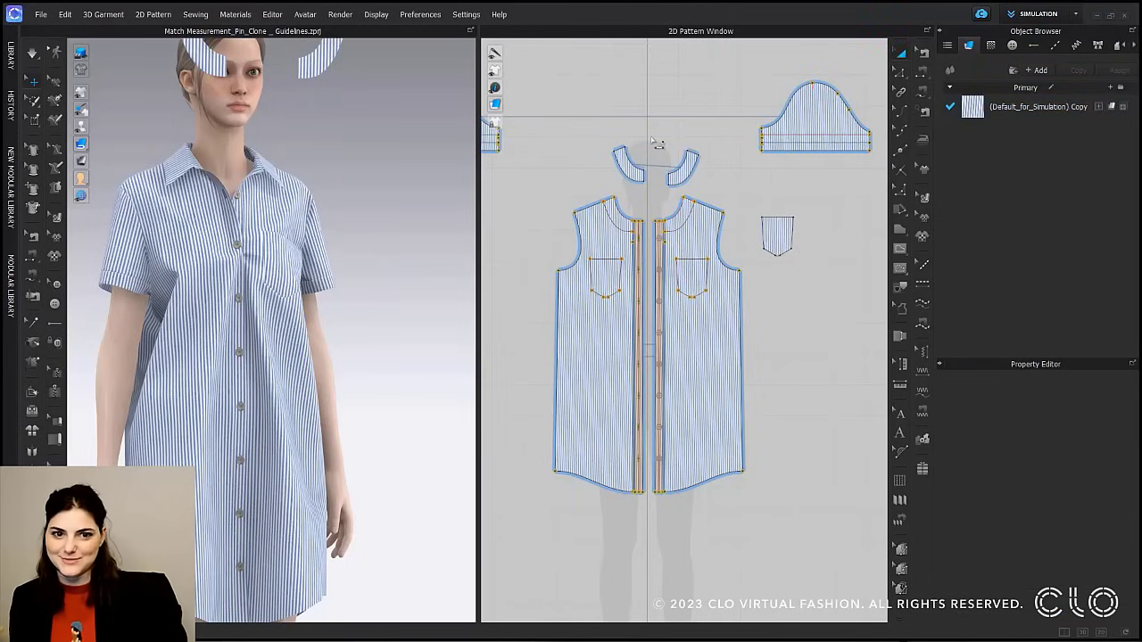
{"action": "key", "text": "n"}
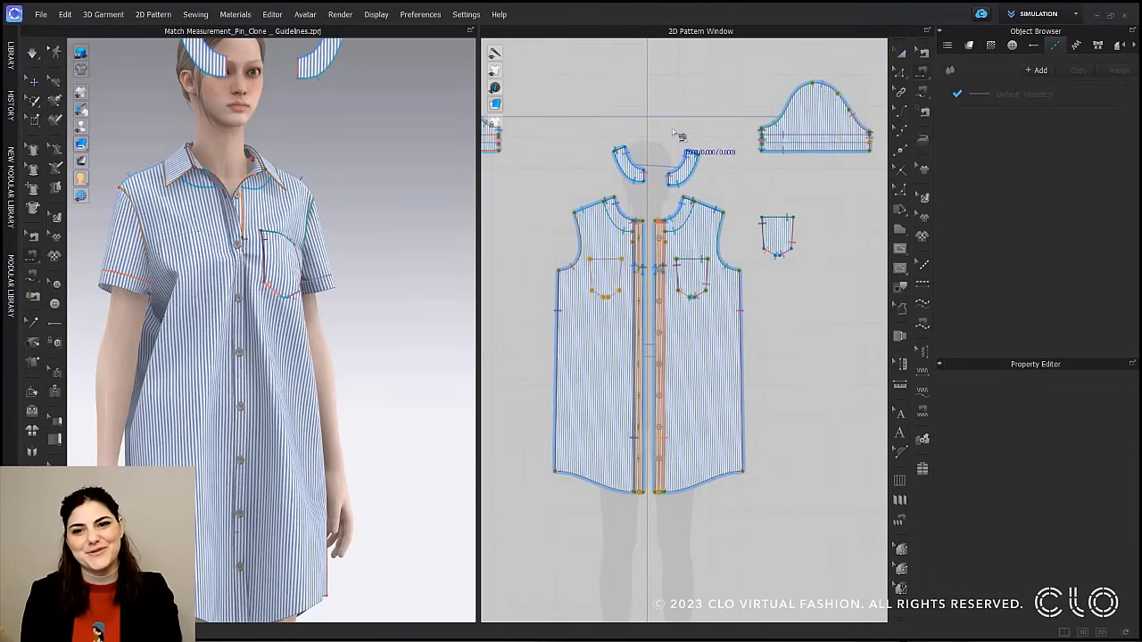
Select both cloned facing pieces and superimpose them under the dress fronts.
{"action": "key", "text": "a"}
{"action": "left_click", "coordinate": [635, 169]}
{"action": "left_click", "coordinate": [683, 168], "text": "shift"}
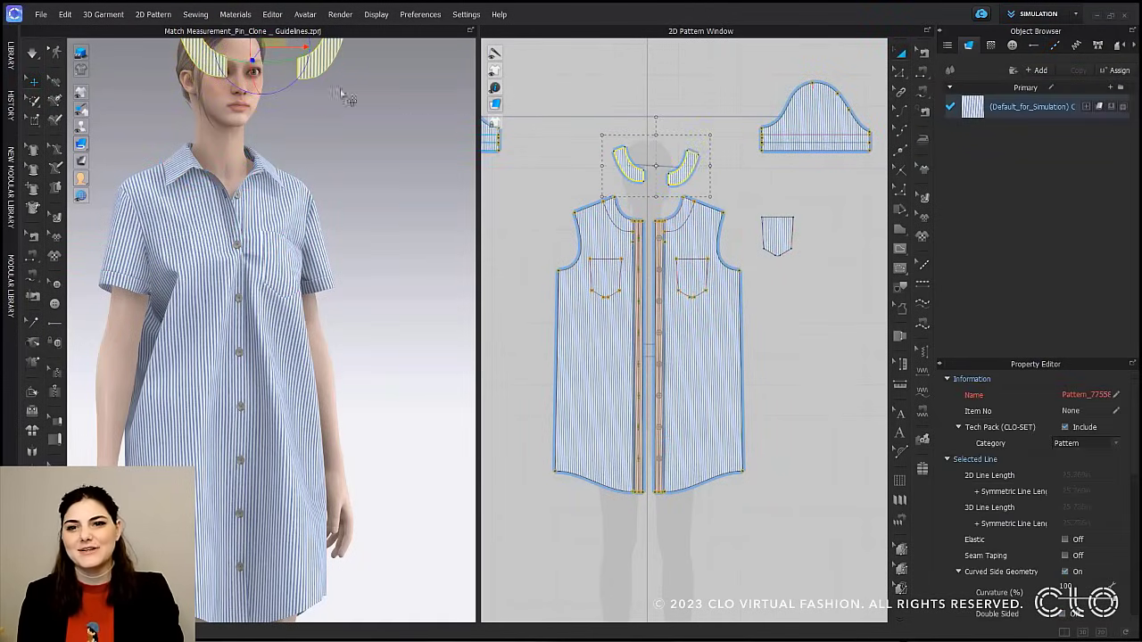
{"action": "right_click", "coordinate": [269, 43]}
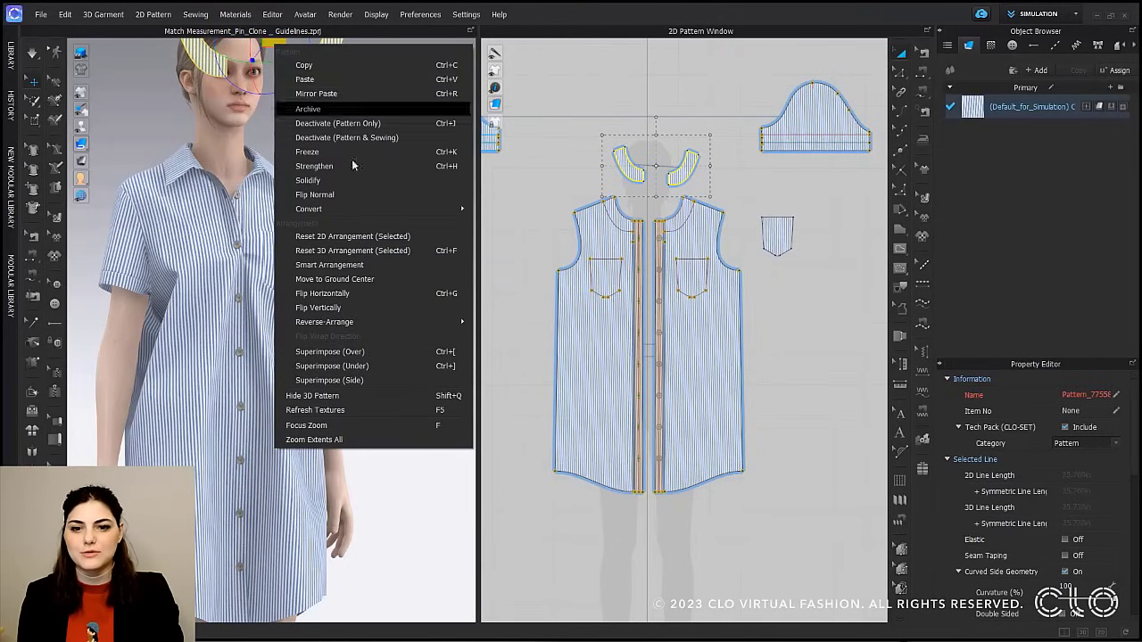
{"action": "left_click", "coordinate": [373, 365]}
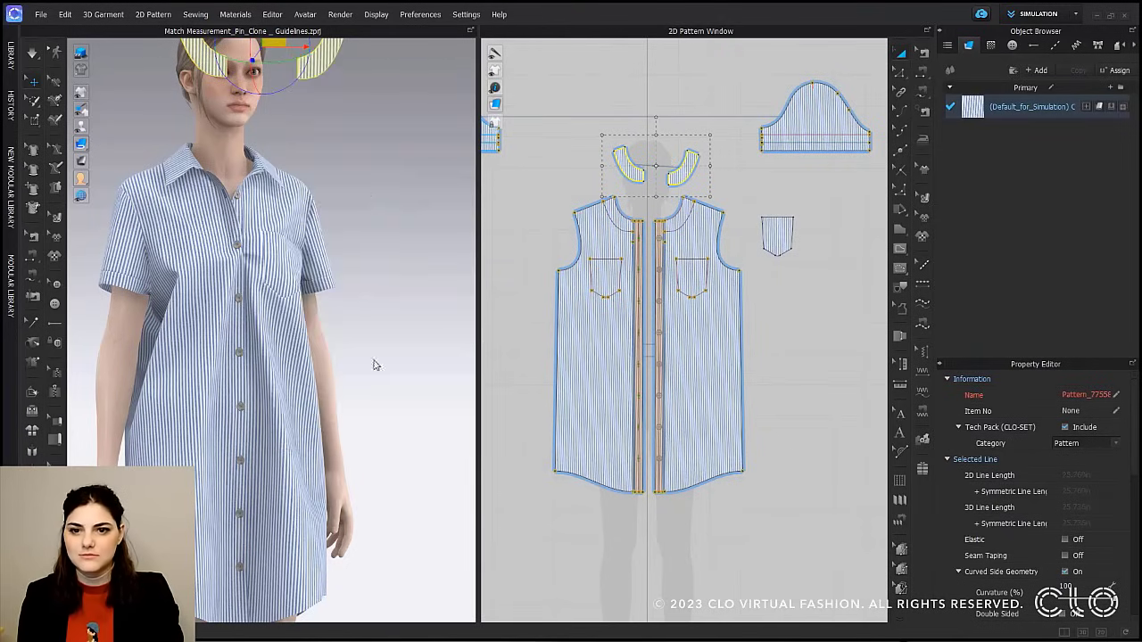
{"action": "left_click", "coordinate": [374, 193]}
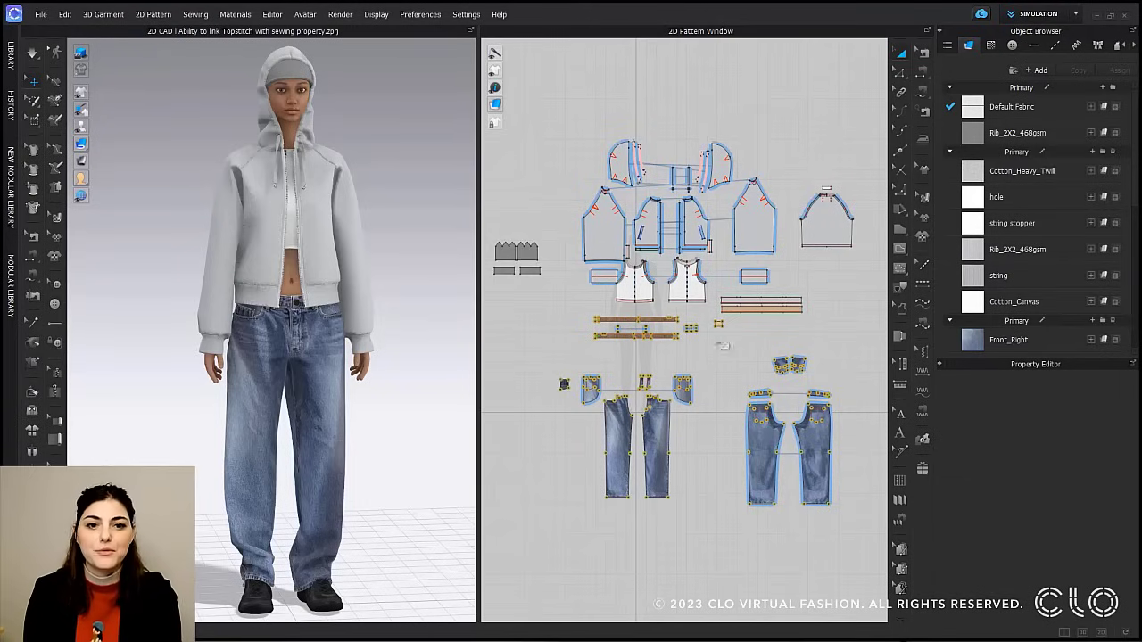
Try to select the tank top pieces with a selection area, remove an unwanted cuff, and clear the selection.
{"action": "left_click_drag", "start_coordinate": [850, 277], "coordinate": [580, 350]}
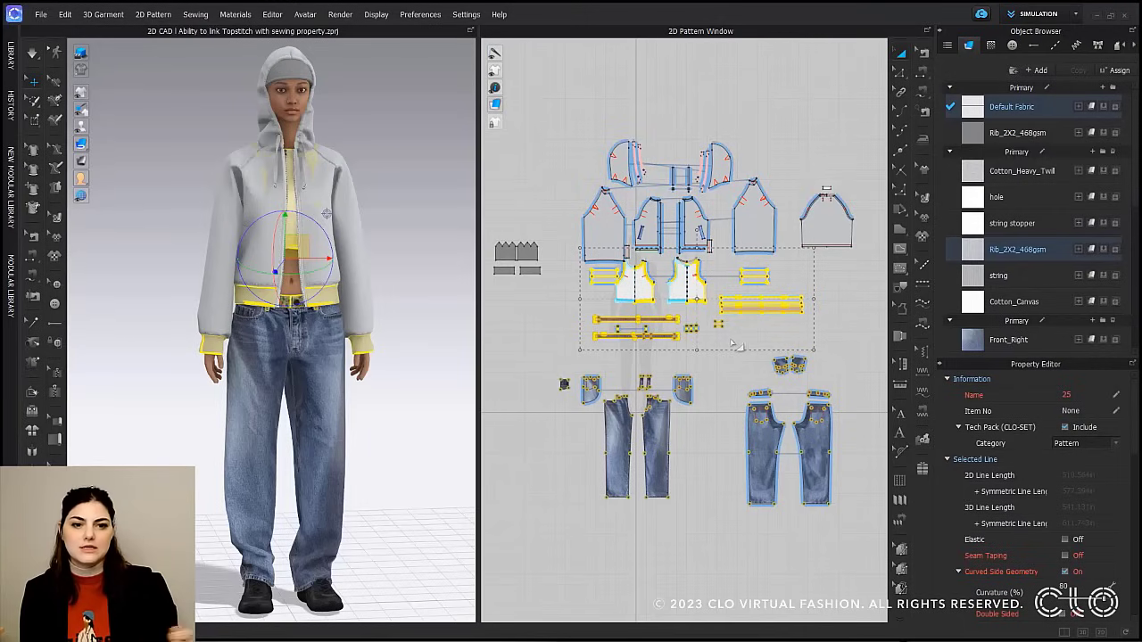
{"action": "left_click", "coordinate": [785, 302]}
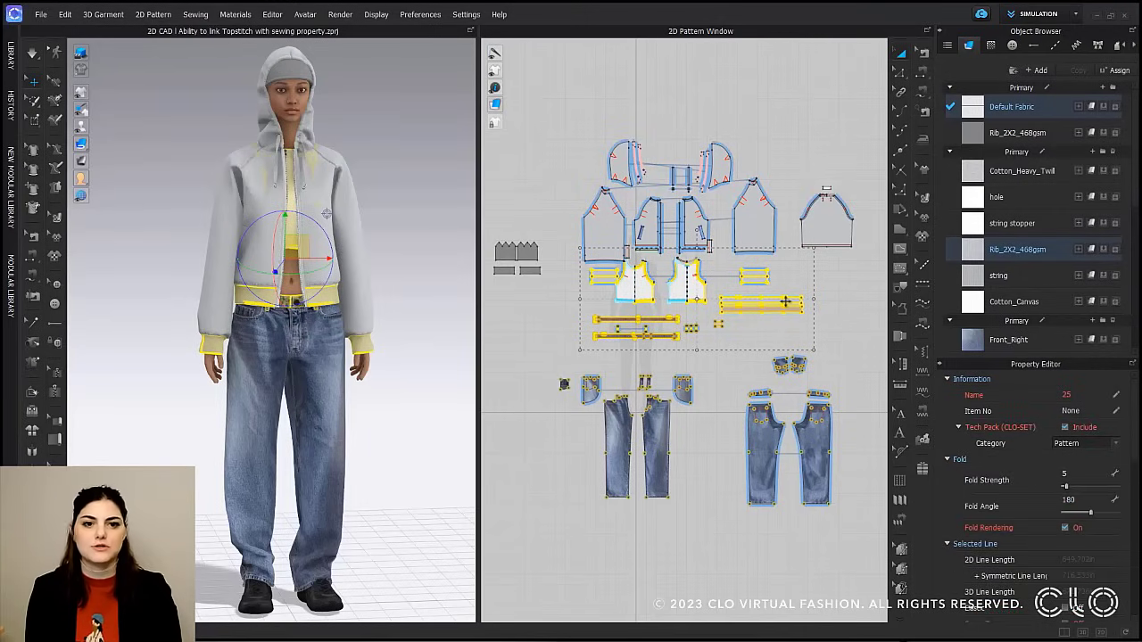
{"action": "left_click", "coordinate": [755, 282], "text": "ctrl"}
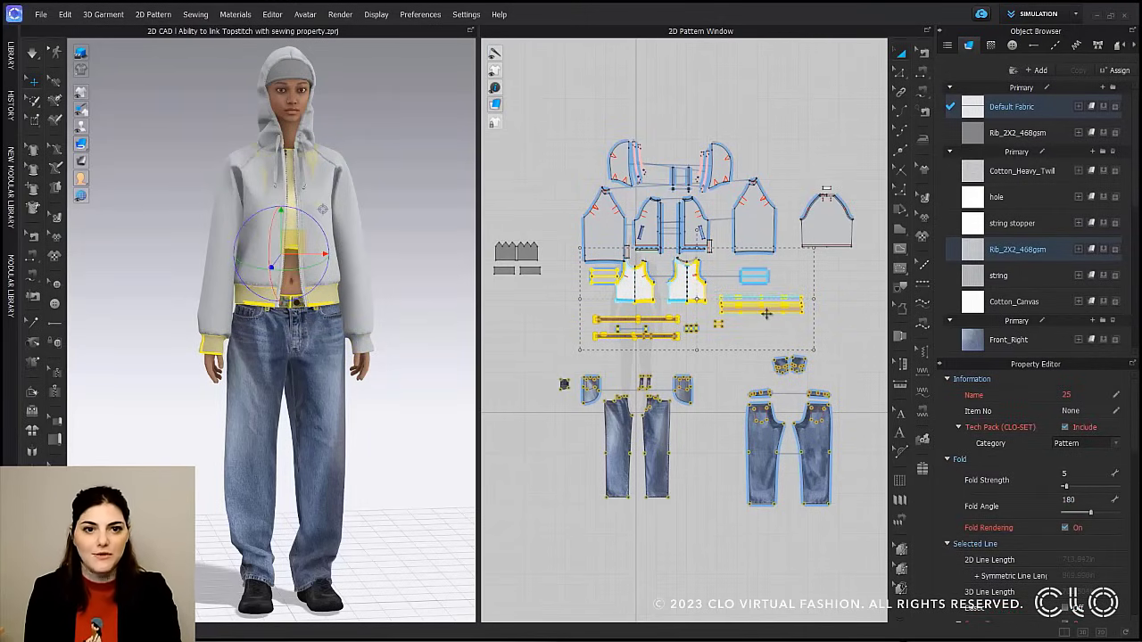
{"action": "left_click", "coordinate": [812, 284]}
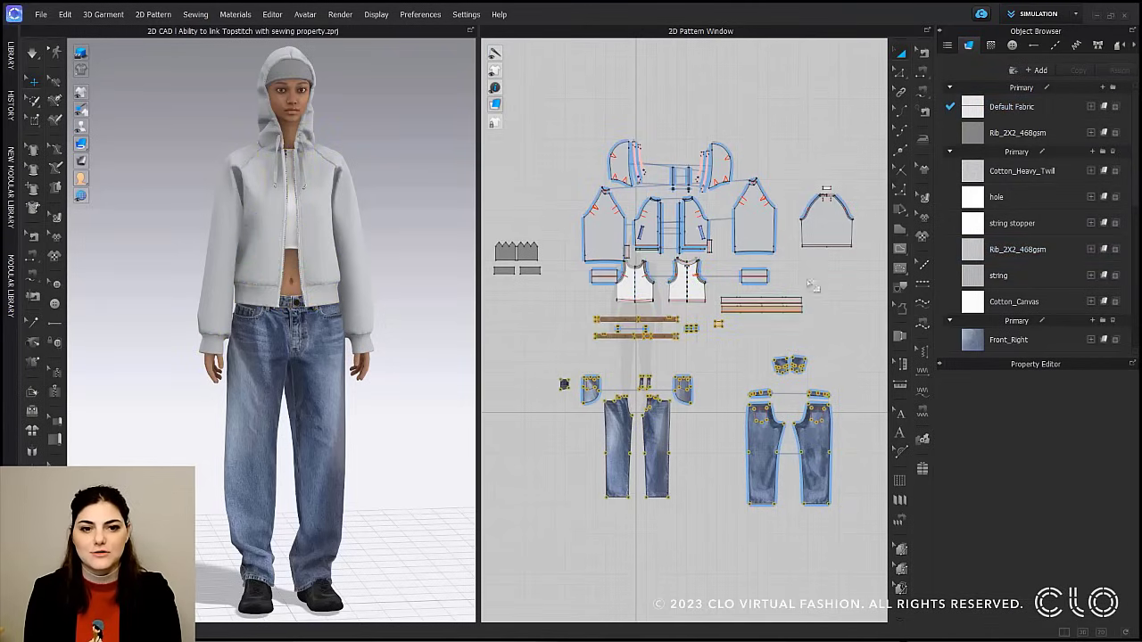
Select all pieces sewn to the tank top and move them beside the layout, below the grey rib pieces.
{"action": "right_click", "coordinate": [675, 287]}
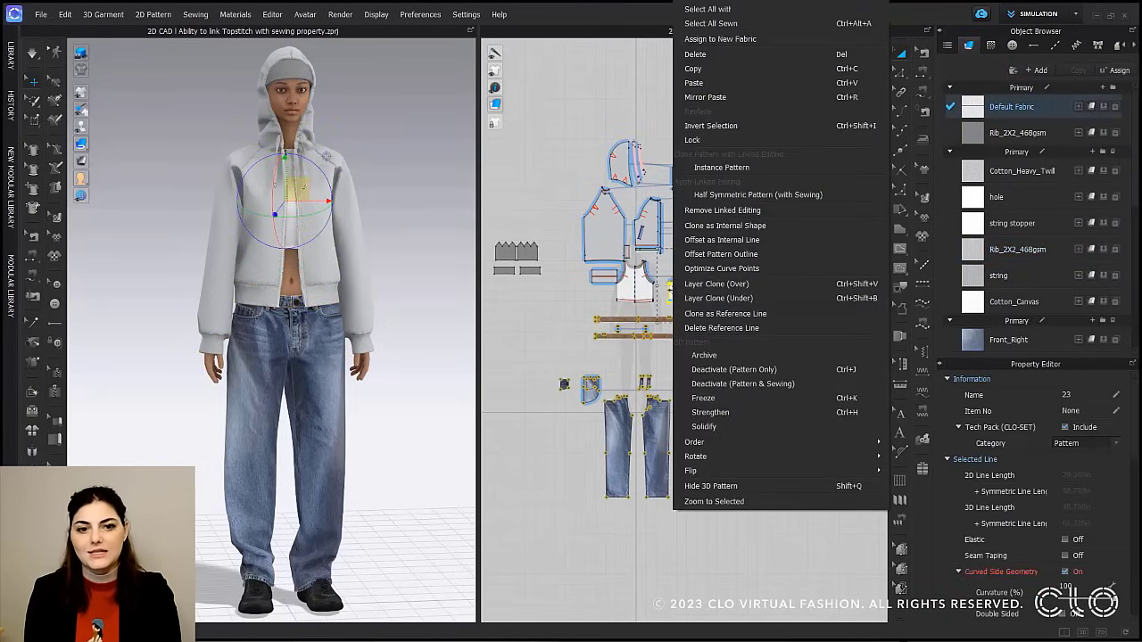
{"action": "left_click", "coordinate": [741, 23]}
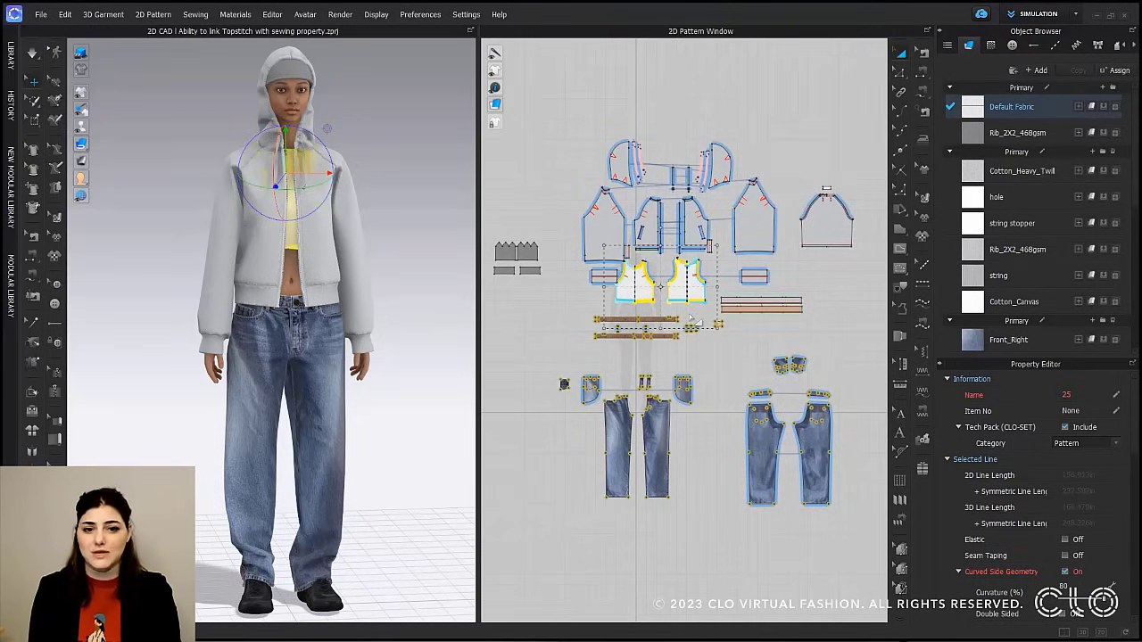
{"action": "scroll", "coordinate": [699, 316], "scroll_direction": "up", "scroll_amount": 5}
{"action": "right_click_drag", "start_coordinate": [764, 362], "coordinate": [748, 380]}
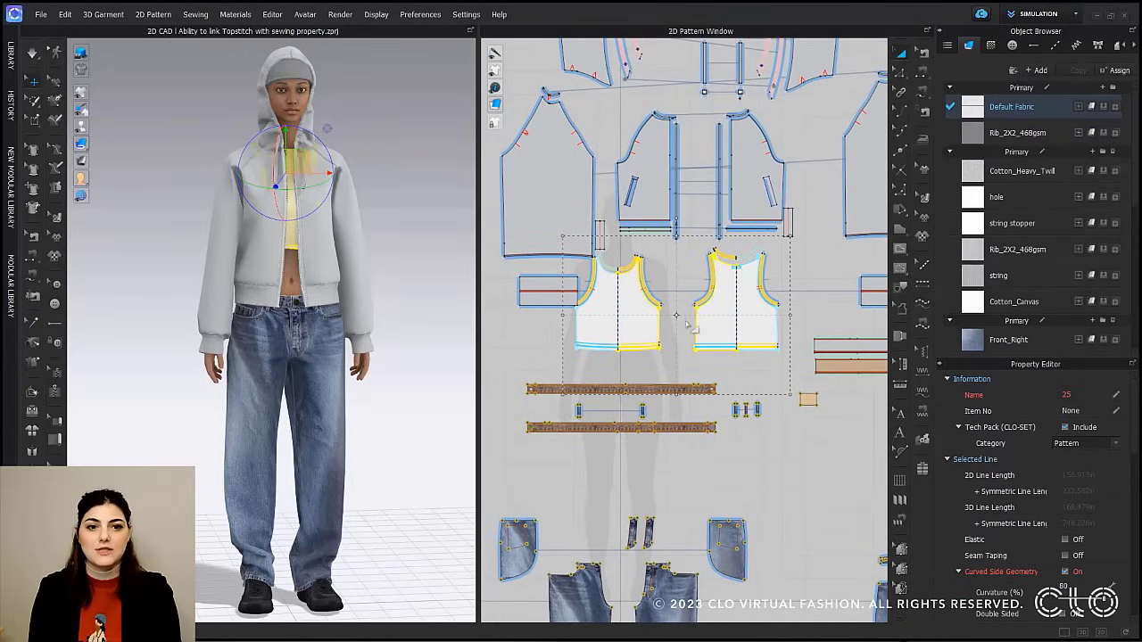
{"action": "scroll", "coordinate": [696, 323], "scroll_direction": "down", "scroll_amount": 4}
{"action": "left_click_drag", "start_coordinate": [657, 319], "coordinate": [521, 368]}
{"action": "left_click", "coordinate": [787, 376]}
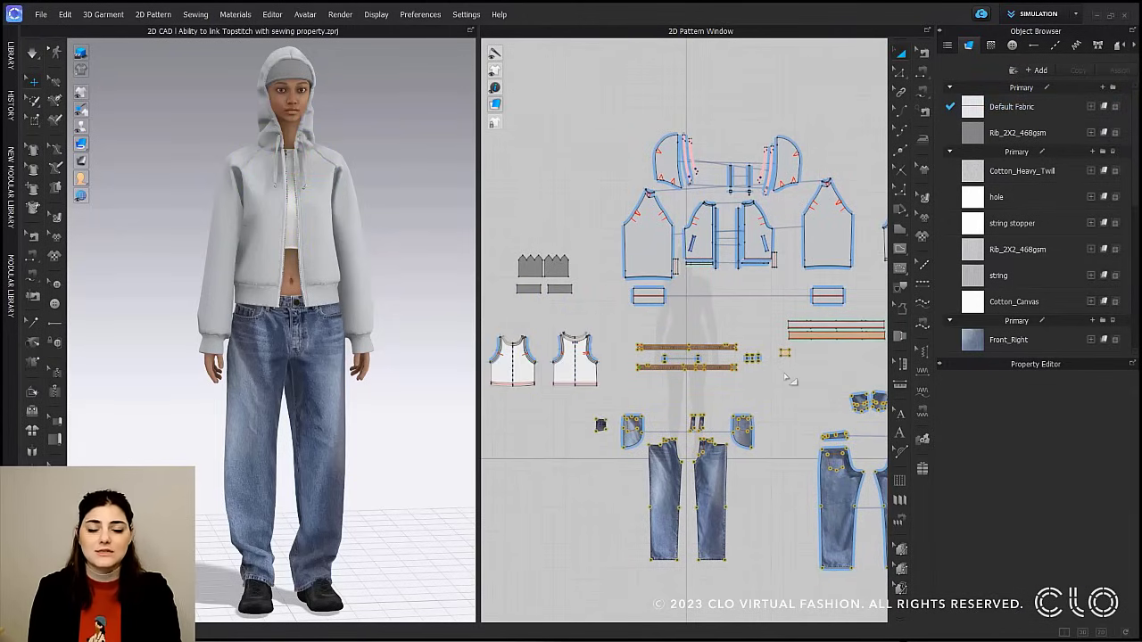
Select all pieces sewn to the hoodie front panel and move the whole hoodie up, clear of the other garments.
{"action": "right_click", "coordinate": [703, 223]}
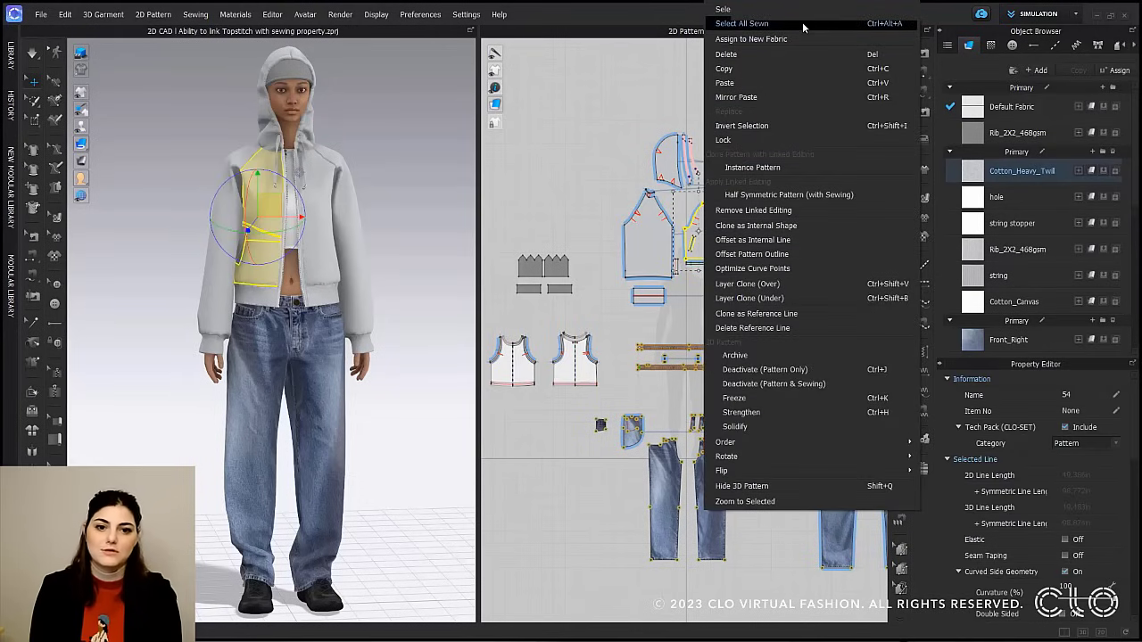
{"action": "left_click", "coordinate": [803, 24]}
{"action": "scroll", "coordinate": [664, 271], "scroll_direction": "down", "scroll_amount": 3}
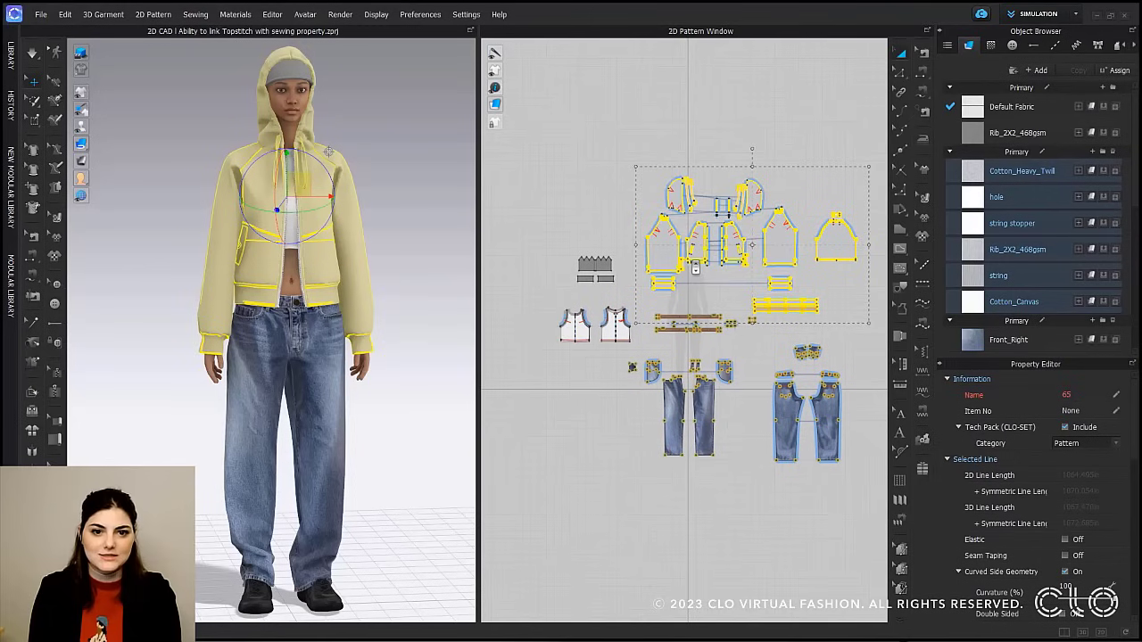
{"action": "left_click_drag", "start_coordinate": [637, 249], "coordinate": [628, 175]}
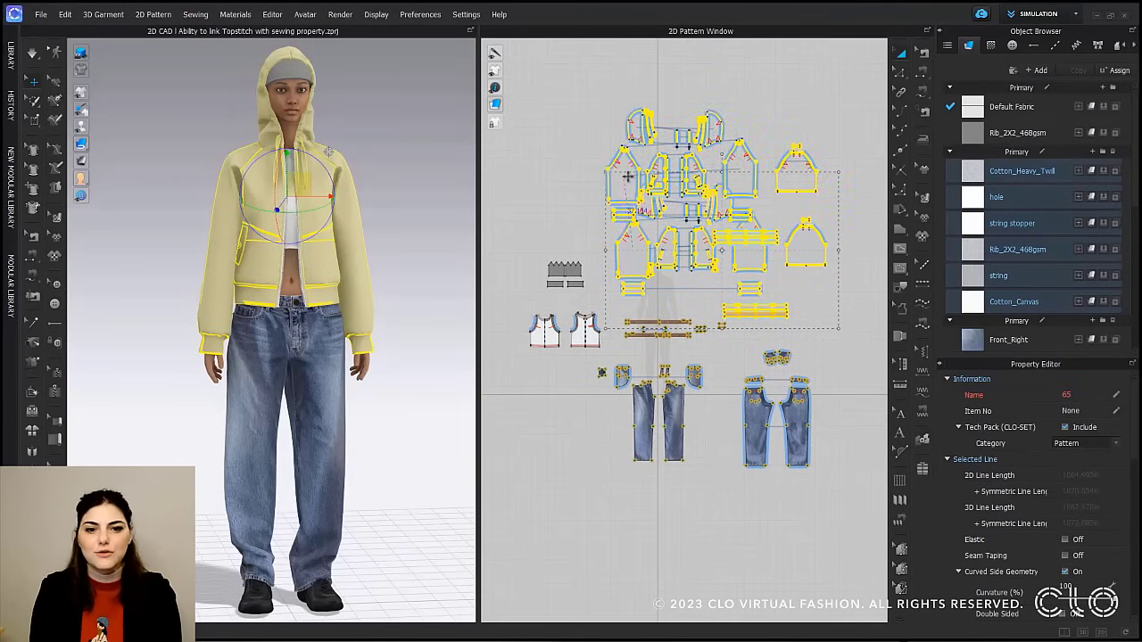
{"action": "left_click", "coordinate": [795, 309]}
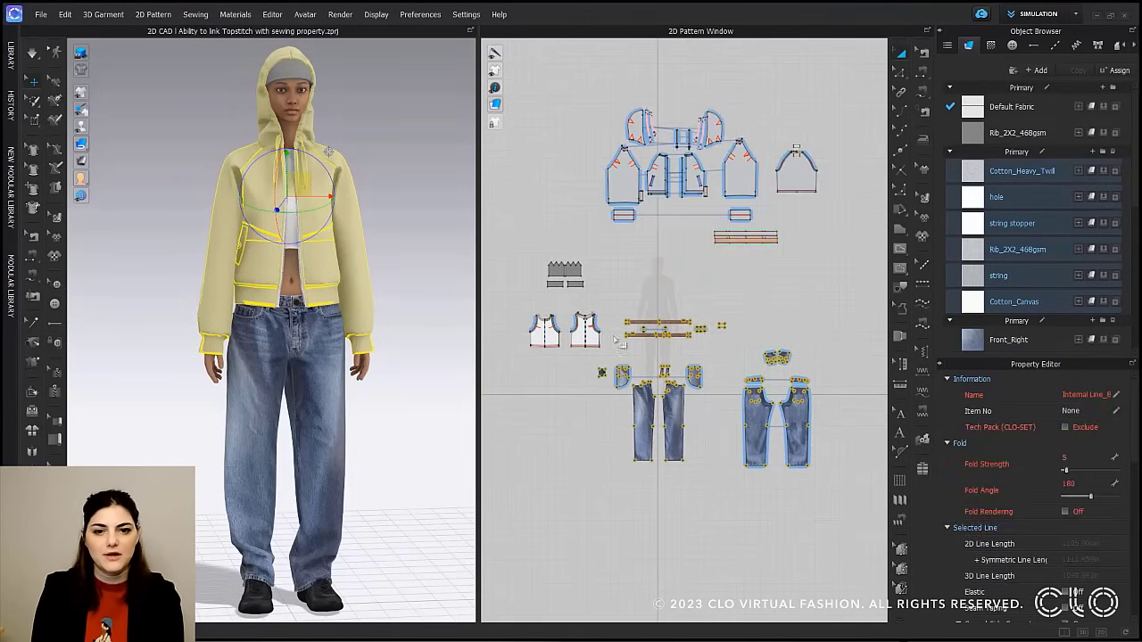
Select all pieces sewn to the tank top again and move them into the space under the hoodie patterns.
{"action": "left_click", "coordinate": [584, 331]}
{"action": "right_click", "coordinate": [584, 330]}
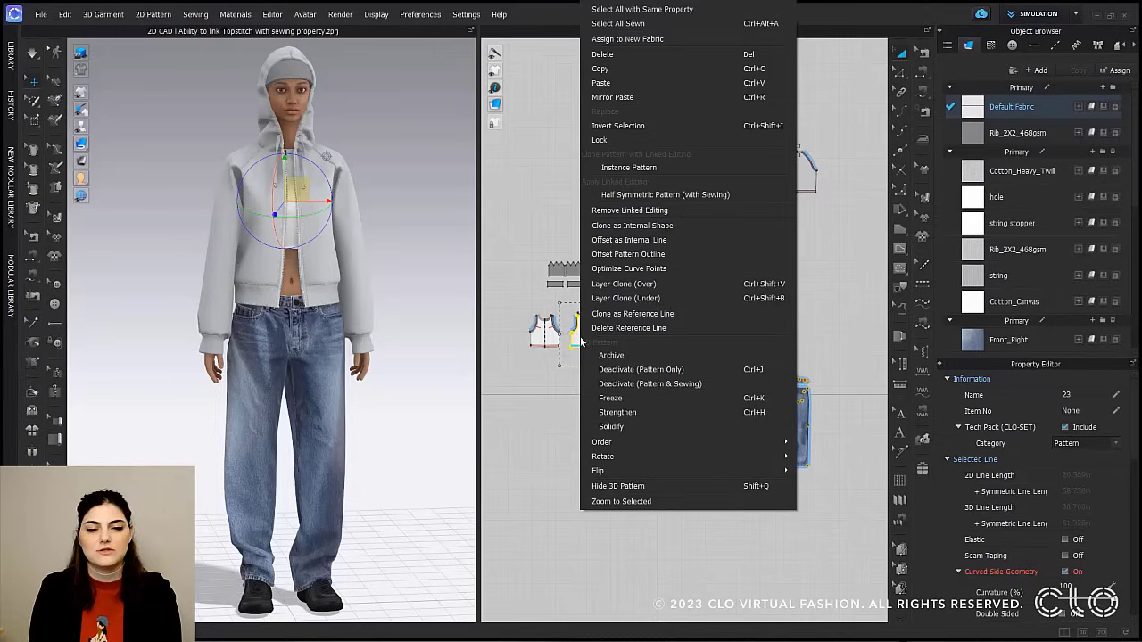
{"action": "left_click", "coordinate": [730, 24]}
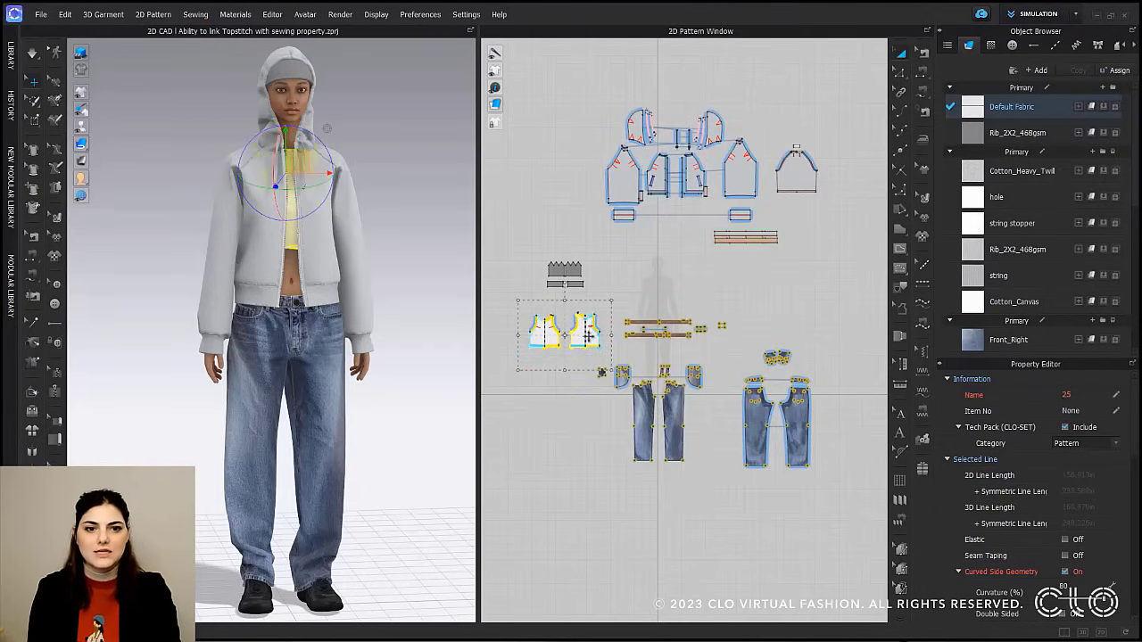
{"action": "left_click_drag", "start_coordinate": [592, 336], "coordinate": [700, 290]}
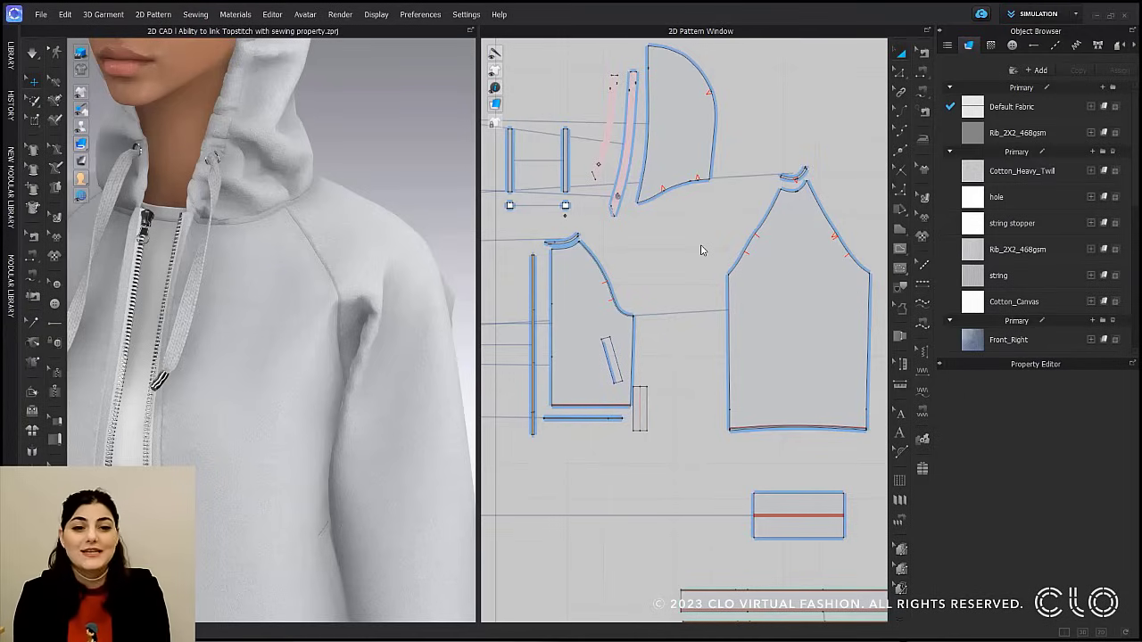
Select the upper raglan seam joining the hoodie front to the sleeve and set its 3D seamline to Directional.
{"action": "left_click", "coordinate": [925, 53]}
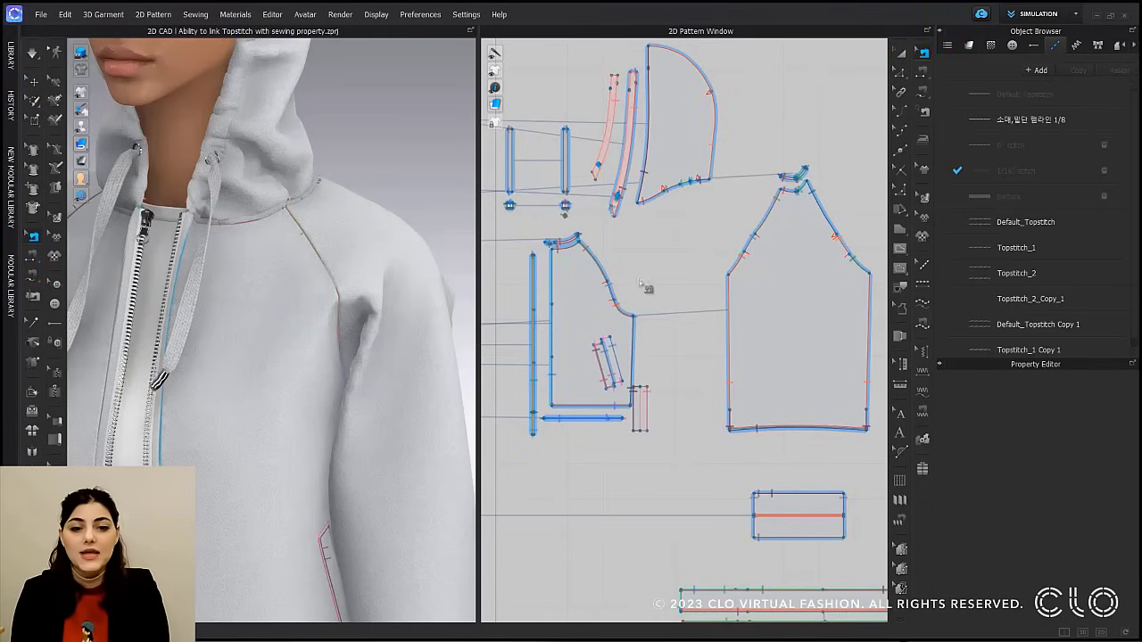
{"action": "left_click", "coordinate": [609, 272]}
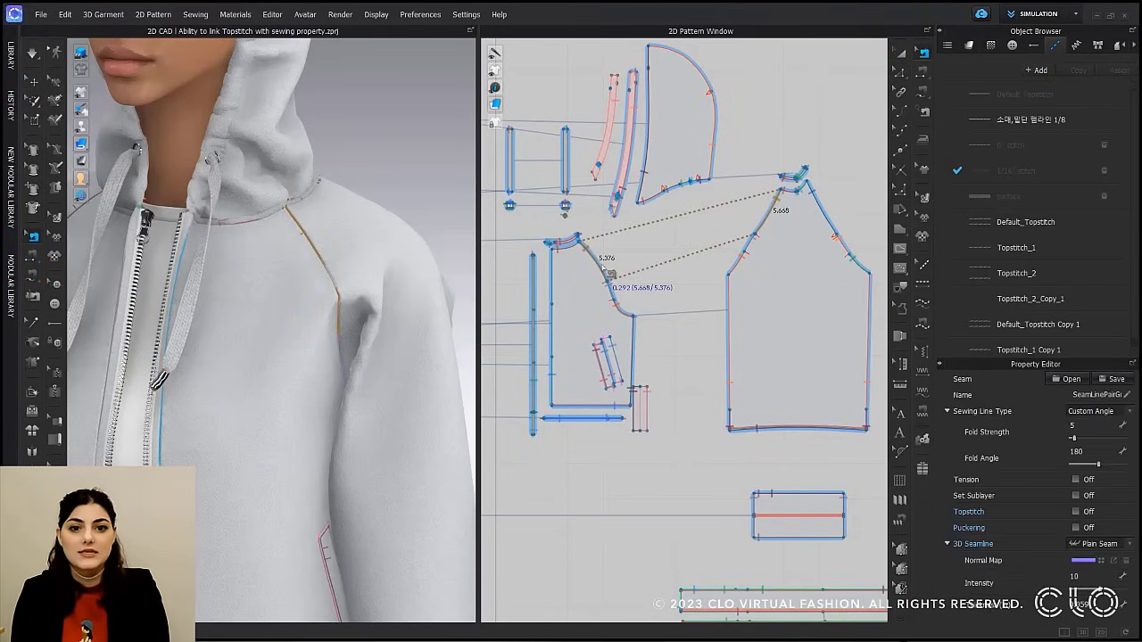
{"action": "scroll", "coordinate": [346, 275], "scroll_direction": "up", "scroll_amount": 5}
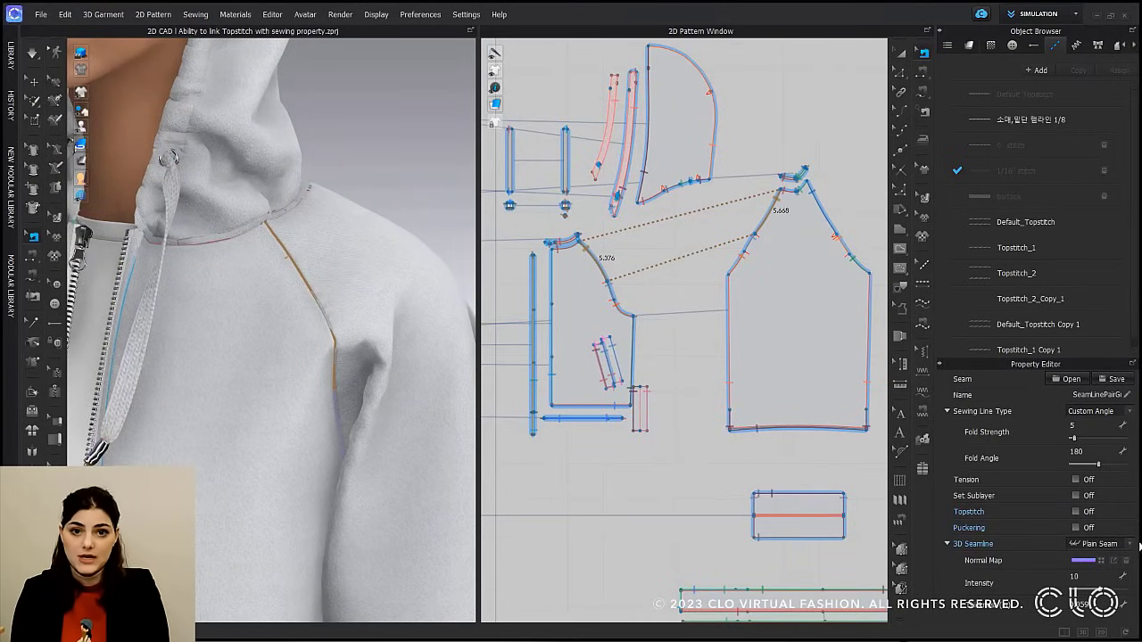
{"action": "left_click", "coordinate": [1130, 545]}
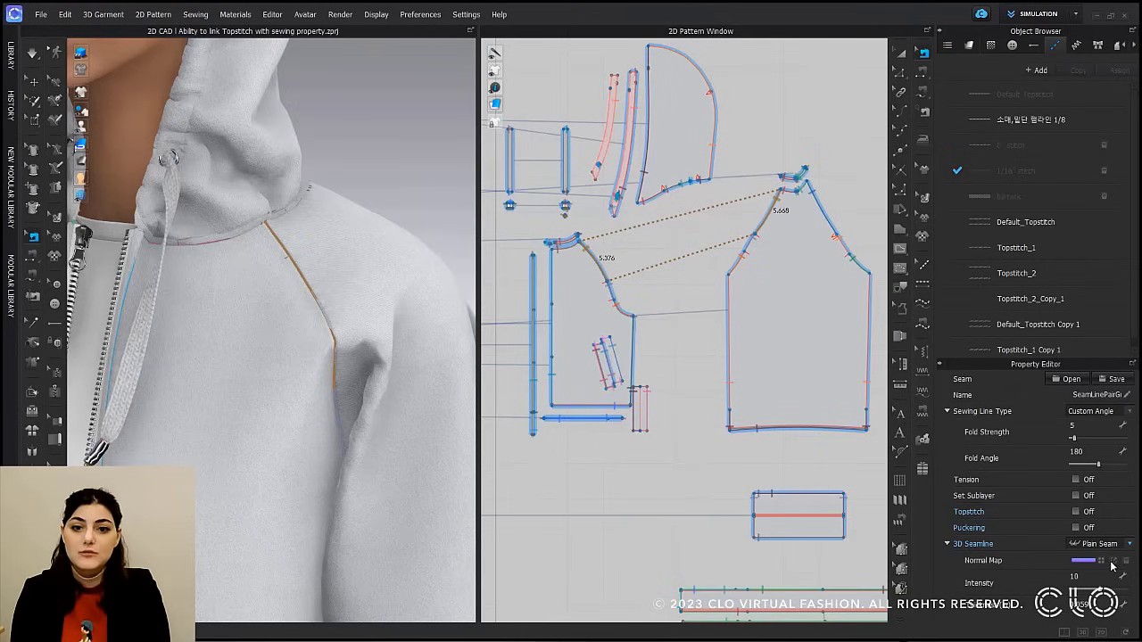
{"action": "left_click", "coordinate": [1112, 565]}
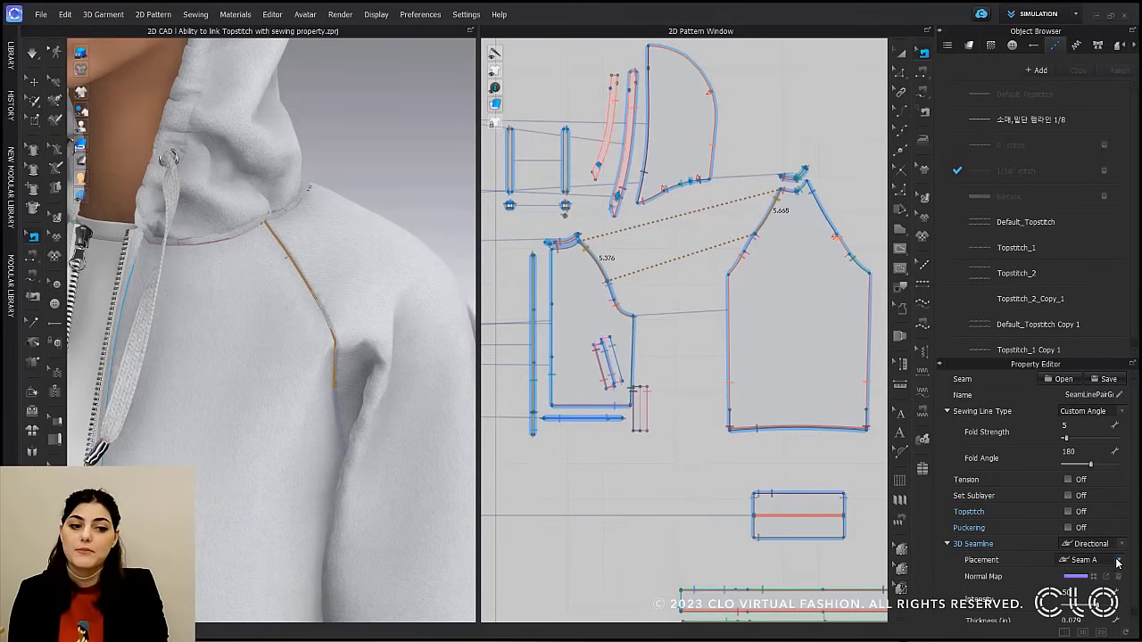
Try Seam B as the placement of the raglan seam's 3D seamline and undo the change.
{"action": "left_click", "coordinate": [1117, 560]}
{"action": "left_click", "coordinate": [1097, 578]}
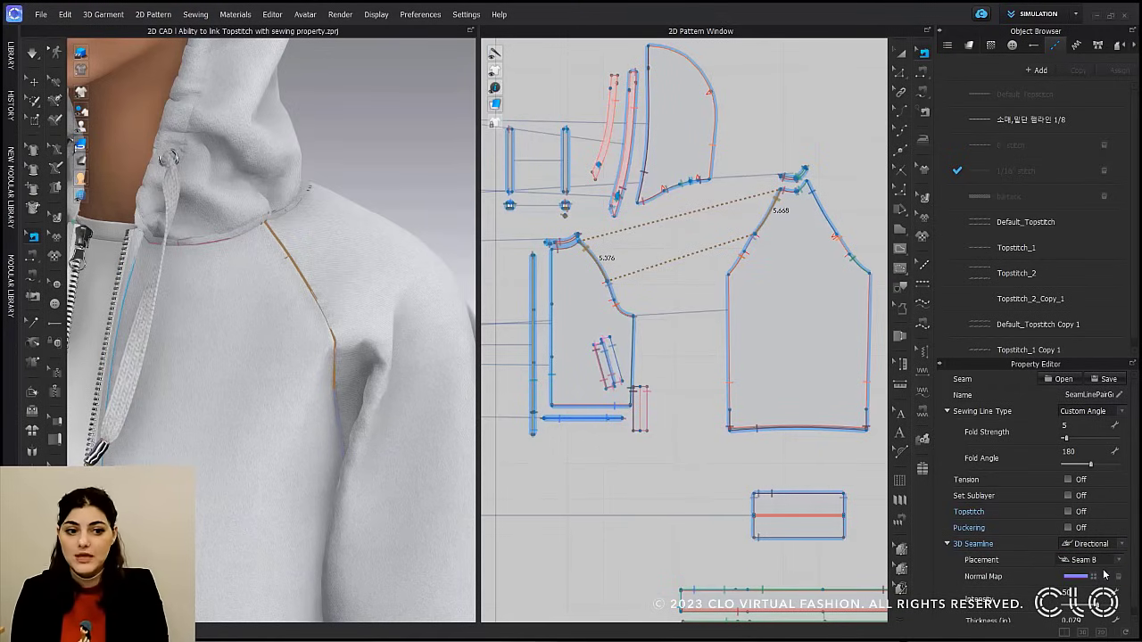
{"action": "key", "text": "ctrl+z"}
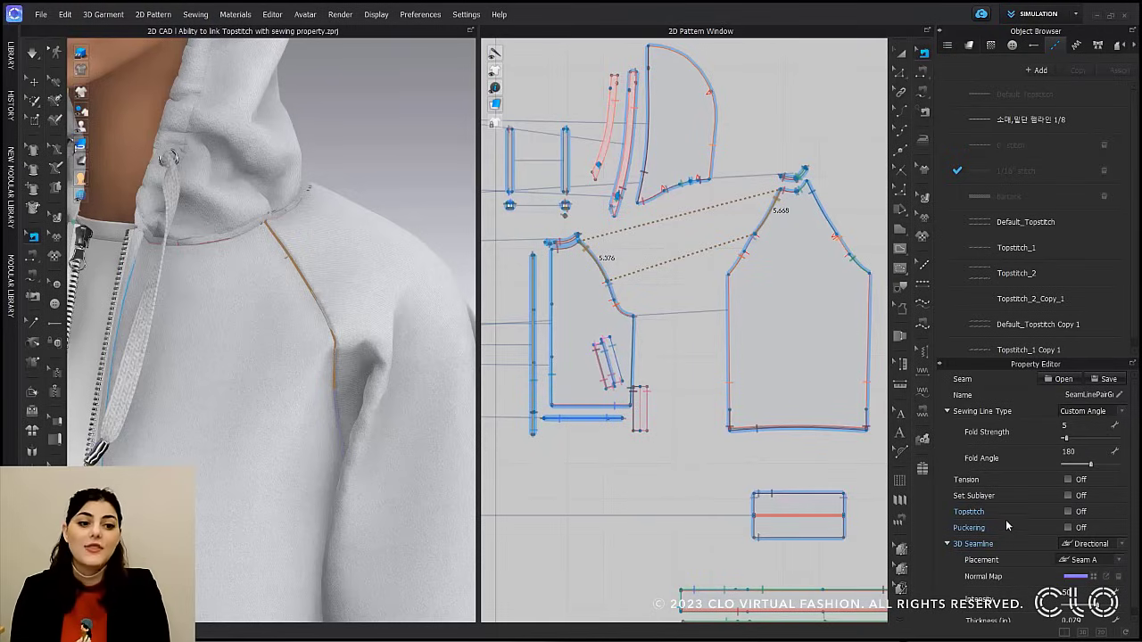
Turn on the topstitch for the selected raglan seam.
{"action": "left_click", "coordinate": [1068, 512]}
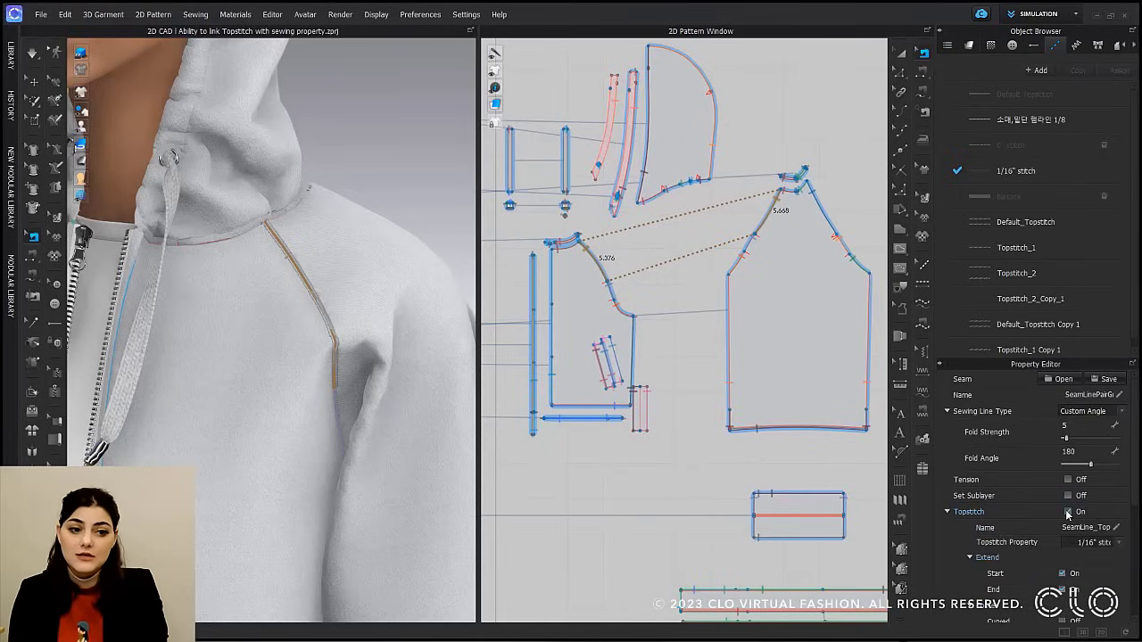
Try other topstitch properties on the raglan seam, including Topstitch_2_Copy_1, and return to 1/16" stitch.
{"action": "left_click", "coordinate": [1118, 544]}
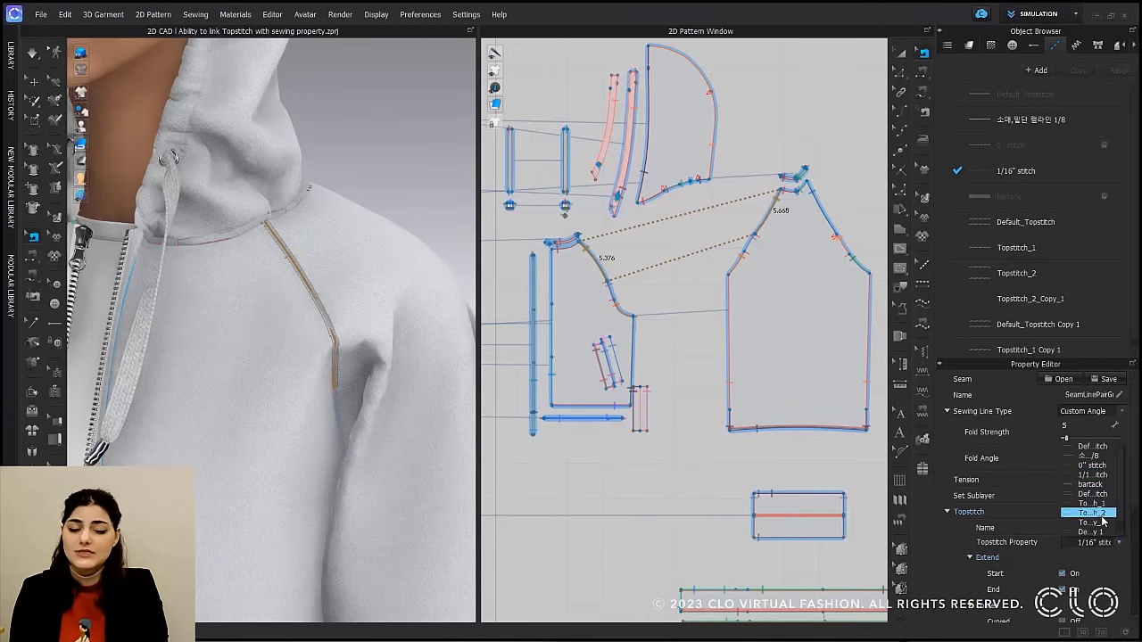
{"action": "left_click", "coordinate": [1104, 523]}
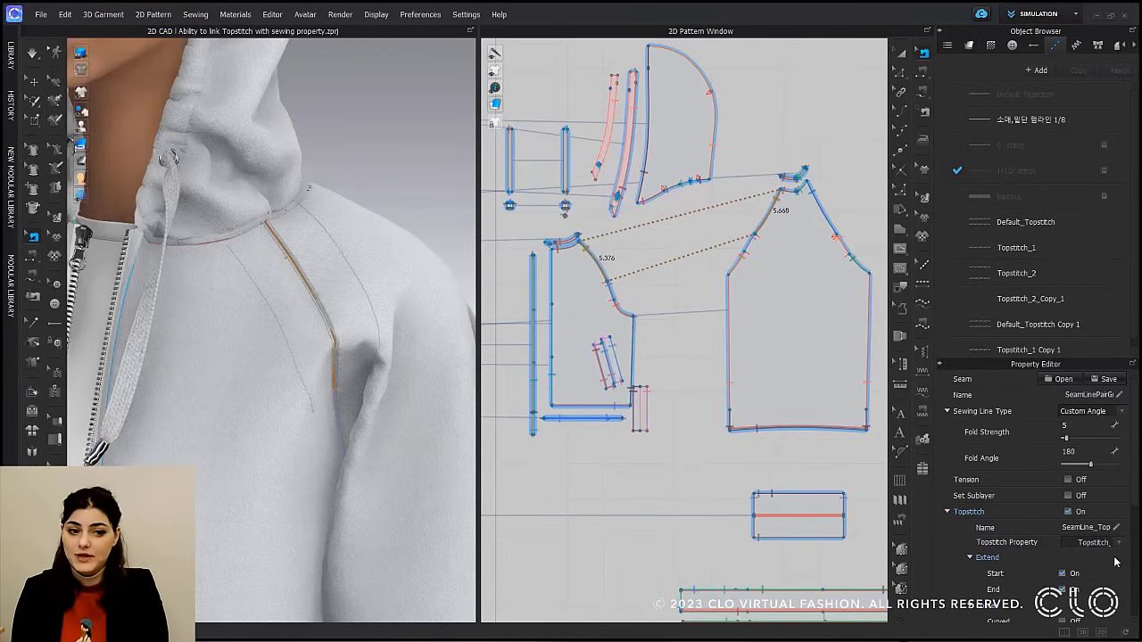
{"action": "left_click", "coordinate": [1119, 545]}
{"action": "left_click", "coordinate": [1108, 482]}
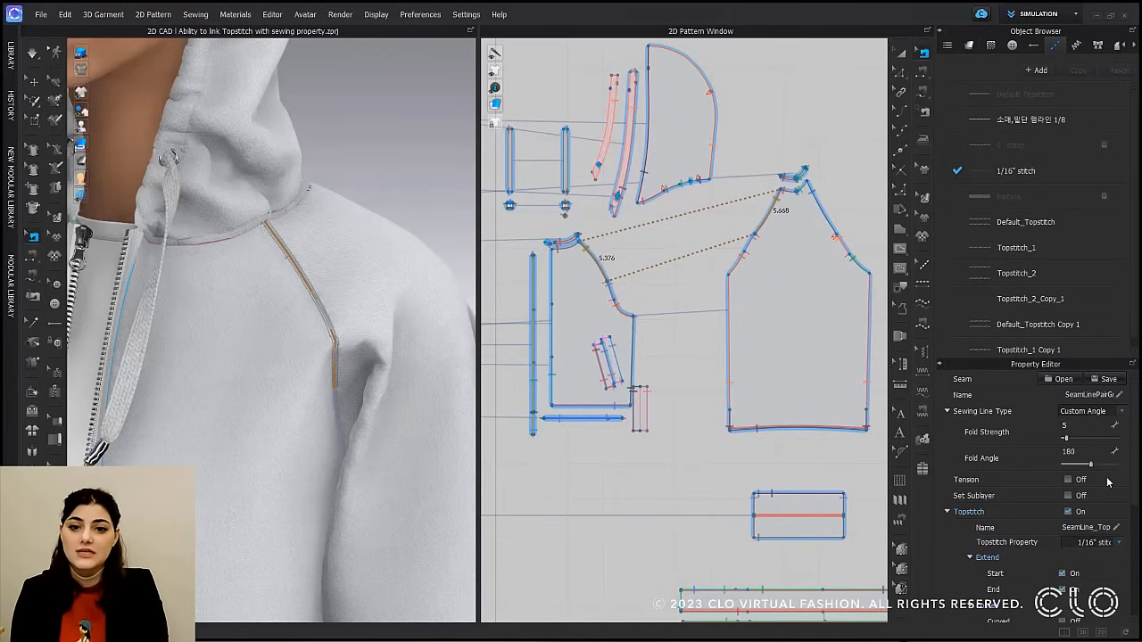
{"action": "left_click", "coordinate": [1120, 543]}
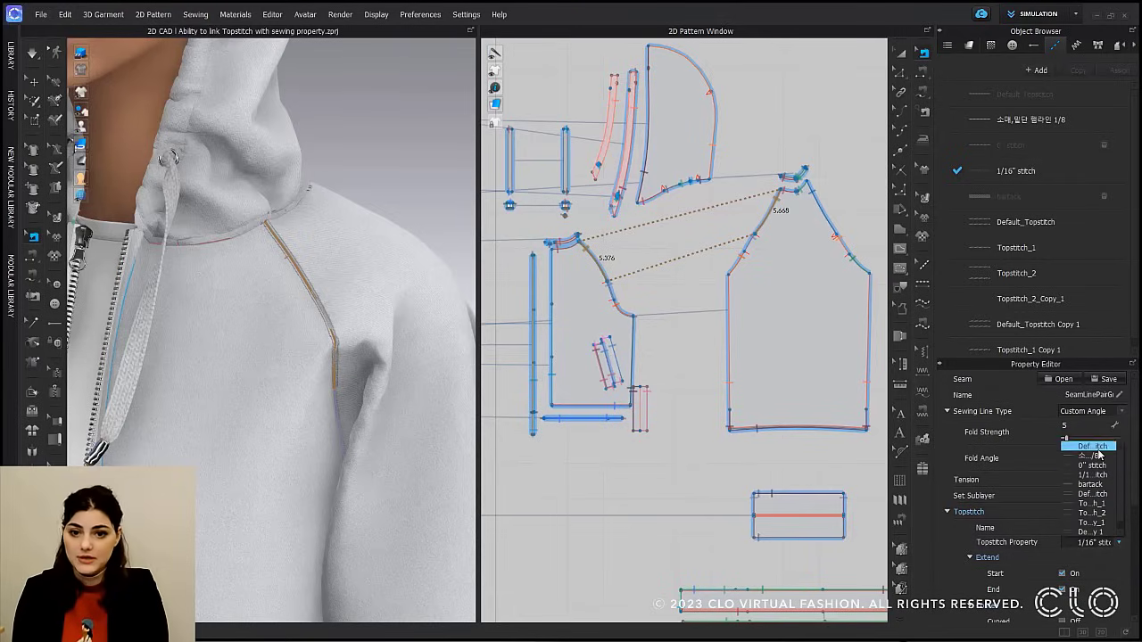
{"action": "left_click", "coordinate": [1100, 510]}
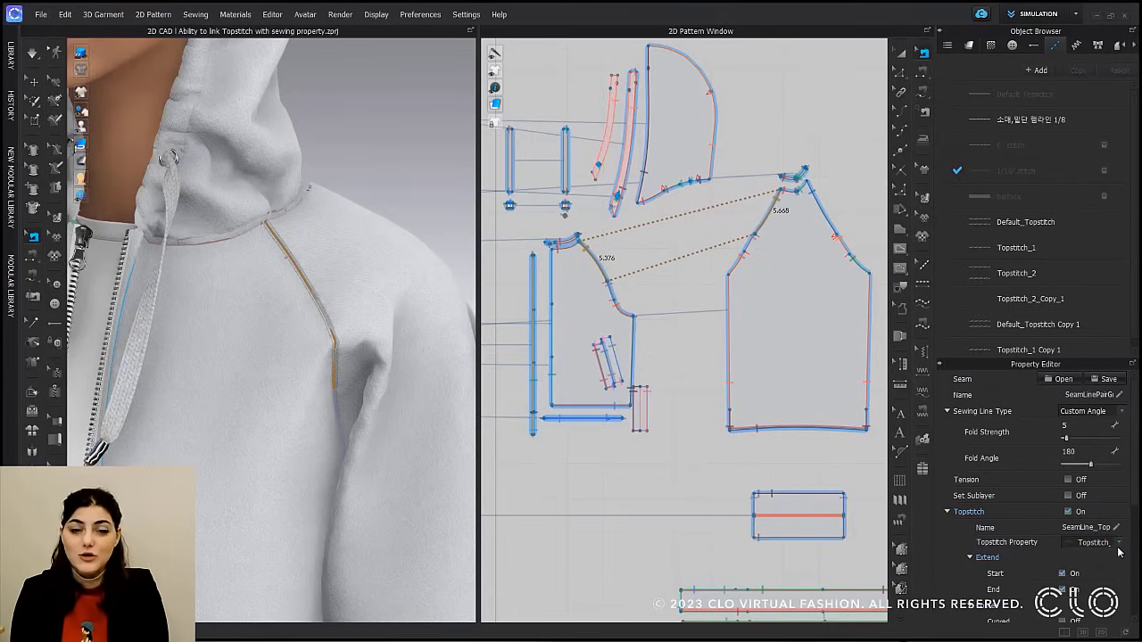
{"action": "left_click", "coordinate": [1120, 544]}
{"action": "left_click", "coordinate": [1101, 517]}
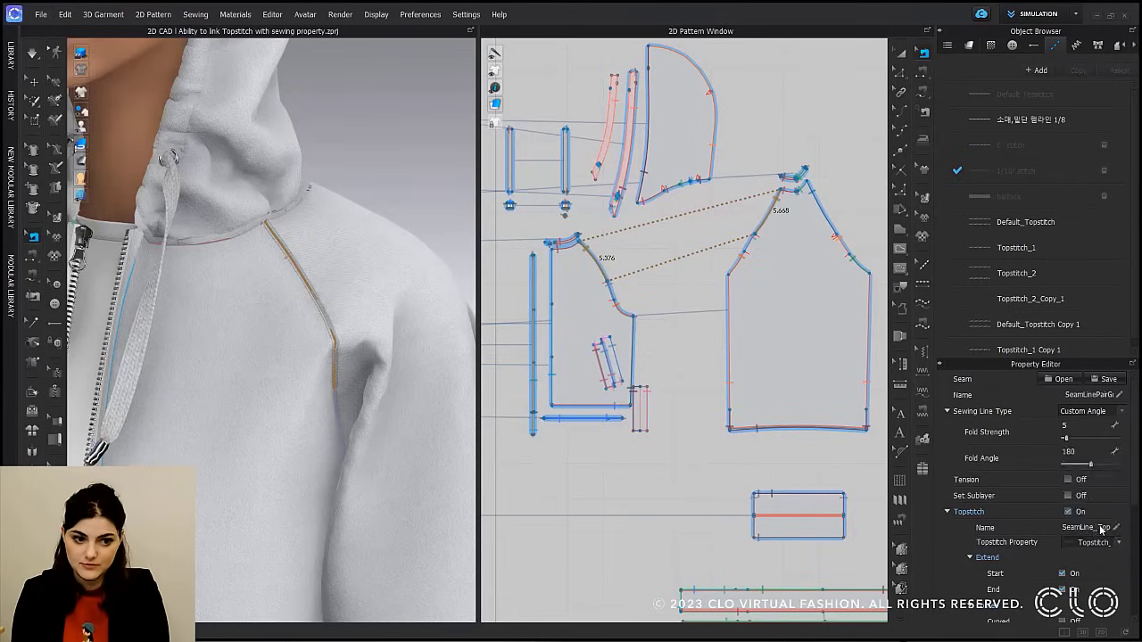
{"action": "left_click", "coordinate": [1116, 544]}
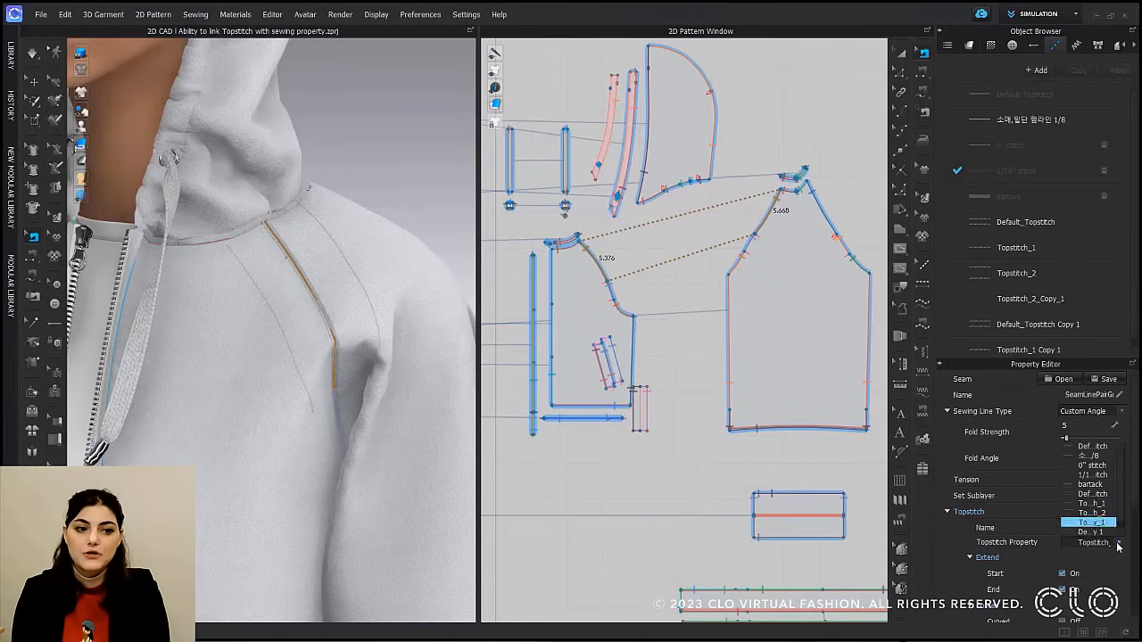
{"action": "left_click", "coordinate": [1103, 478]}
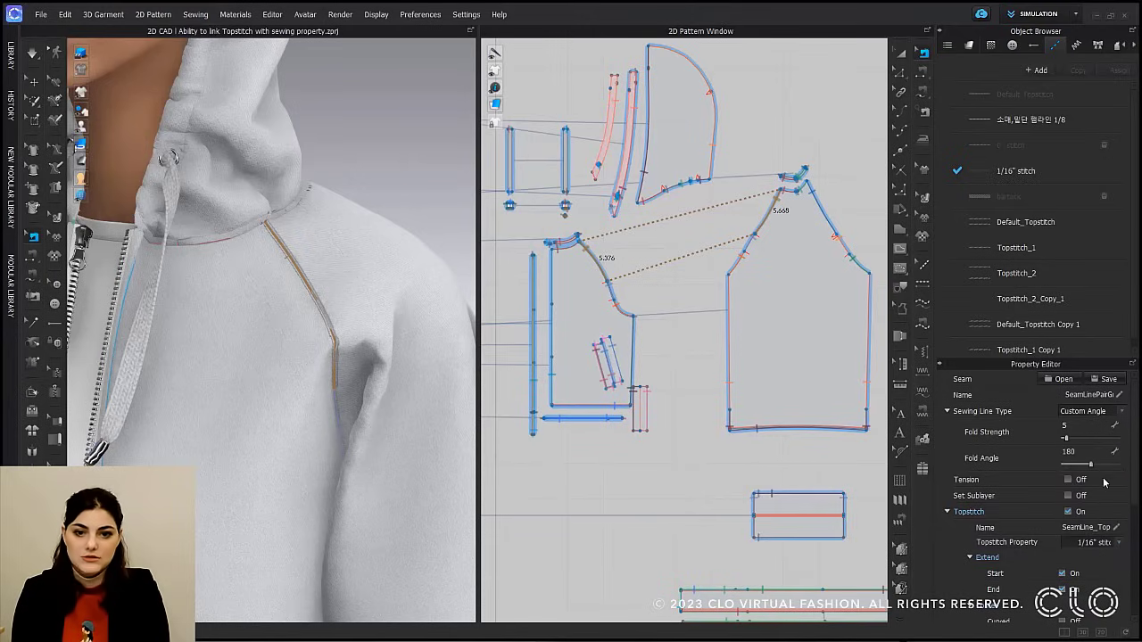
Try the raglan seam's topstitch placement on Seam A and on Seam B, and return it to Seam Both.
{"action": "scroll", "coordinate": [1044, 496], "scroll_direction": "down", "scroll_amount": 3}
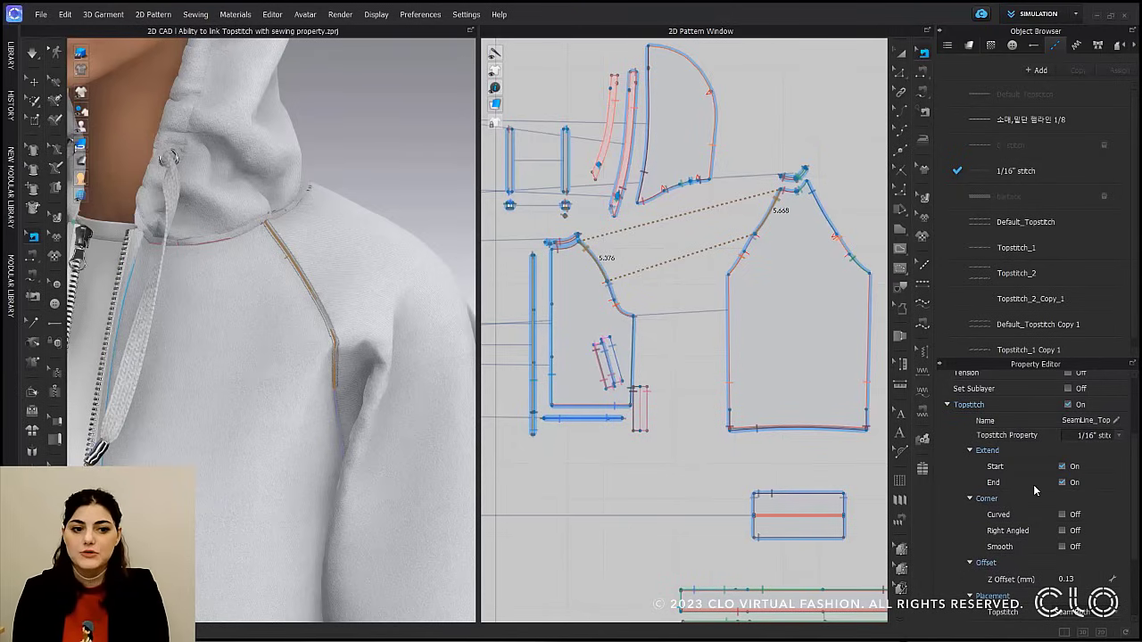
{"action": "scroll", "coordinate": [1029, 515], "scroll_direction": "down", "scroll_amount": 2}
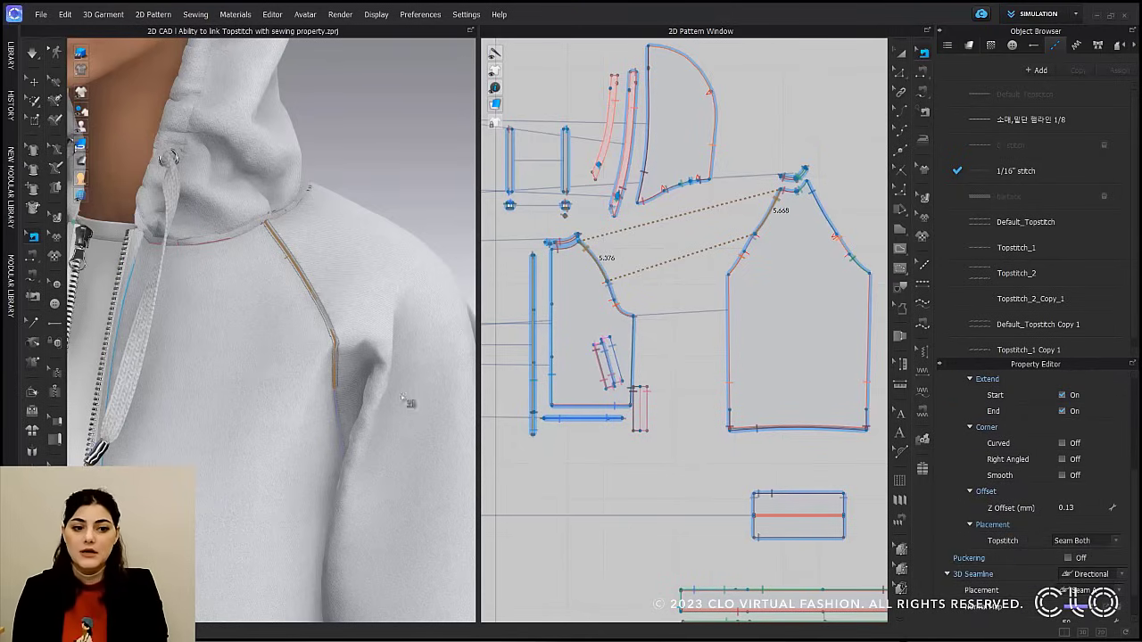
{"action": "scroll", "coordinate": [339, 342], "scroll_direction": "up", "scroll_amount": 5}
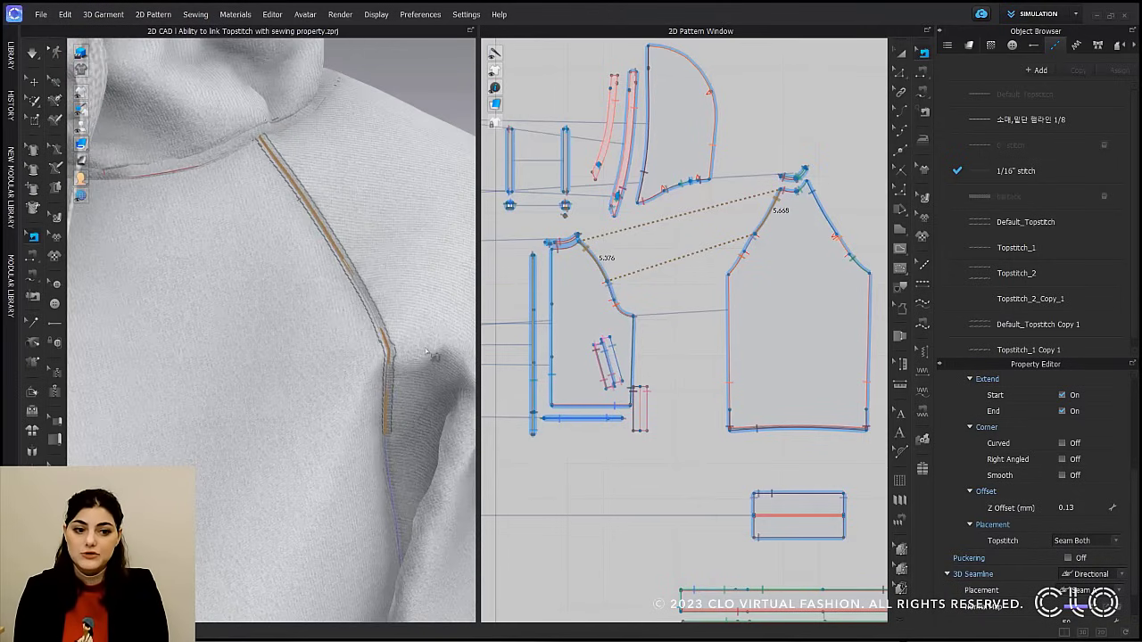
{"action": "left_click", "coordinate": [1117, 542]}
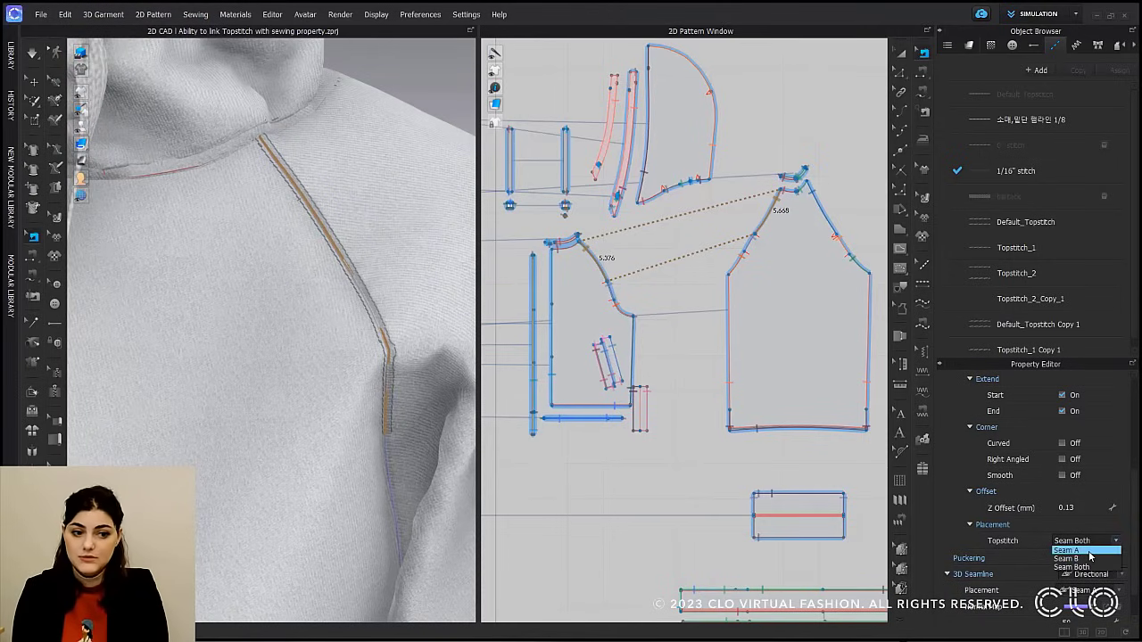
{"action": "left_click", "coordinate": [1088, 552]}
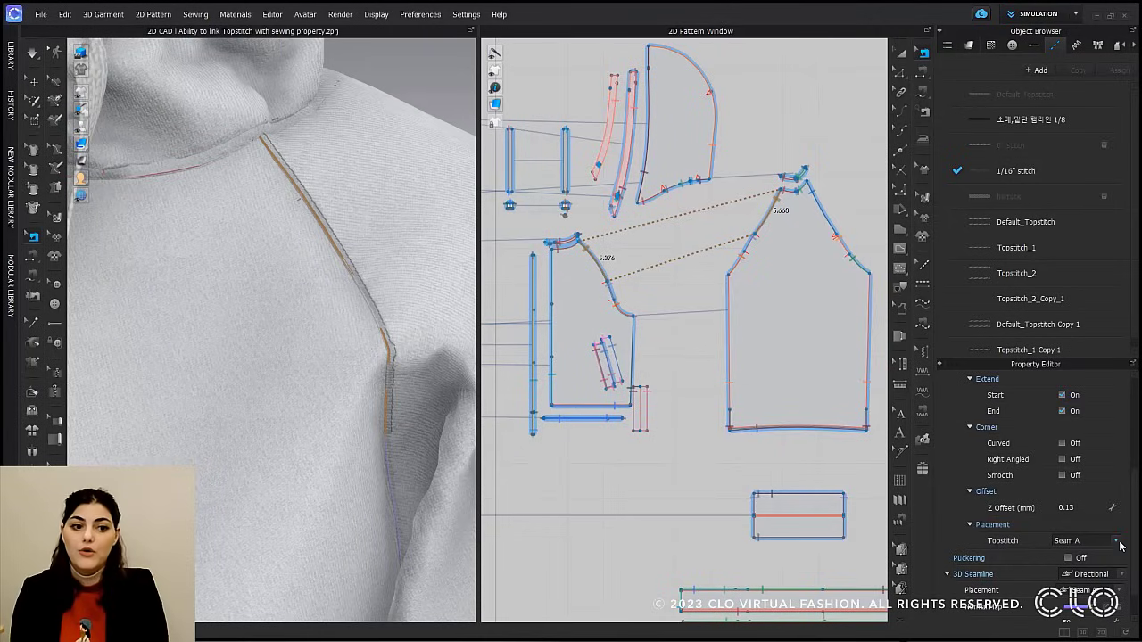
{"action": "left_click", "coordinate": [1100, 542]}
{"action": "left_click", "coordinate": [1101, 562]}
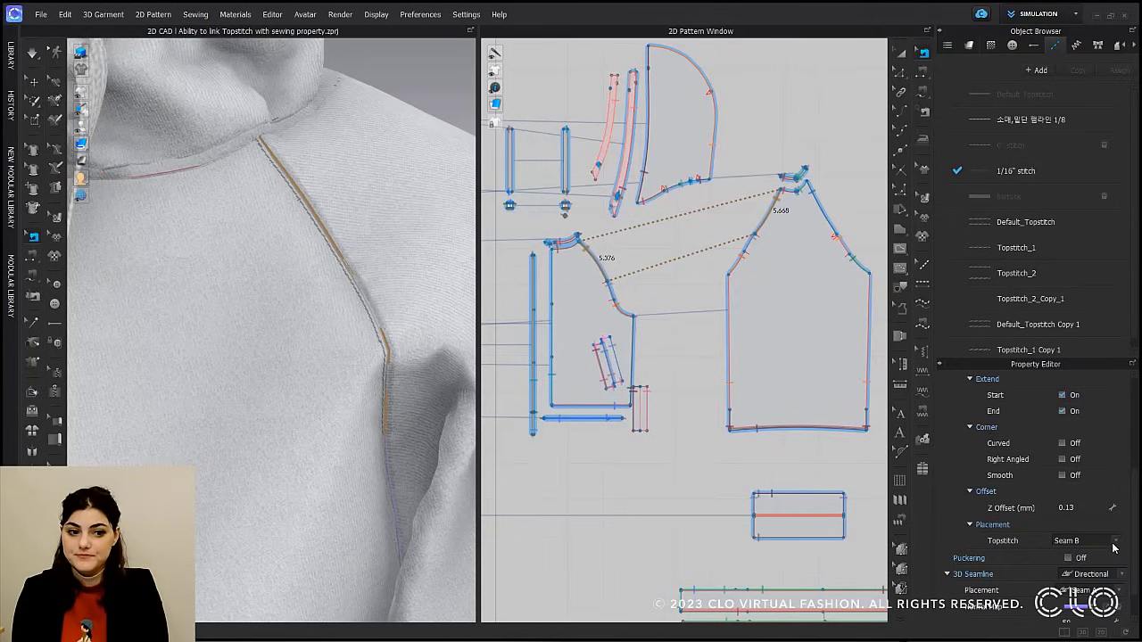
{"action": "left_click", "coordinate": [1113, 543]}
{"action": "left_click", "coordinate": [1096, 572]}
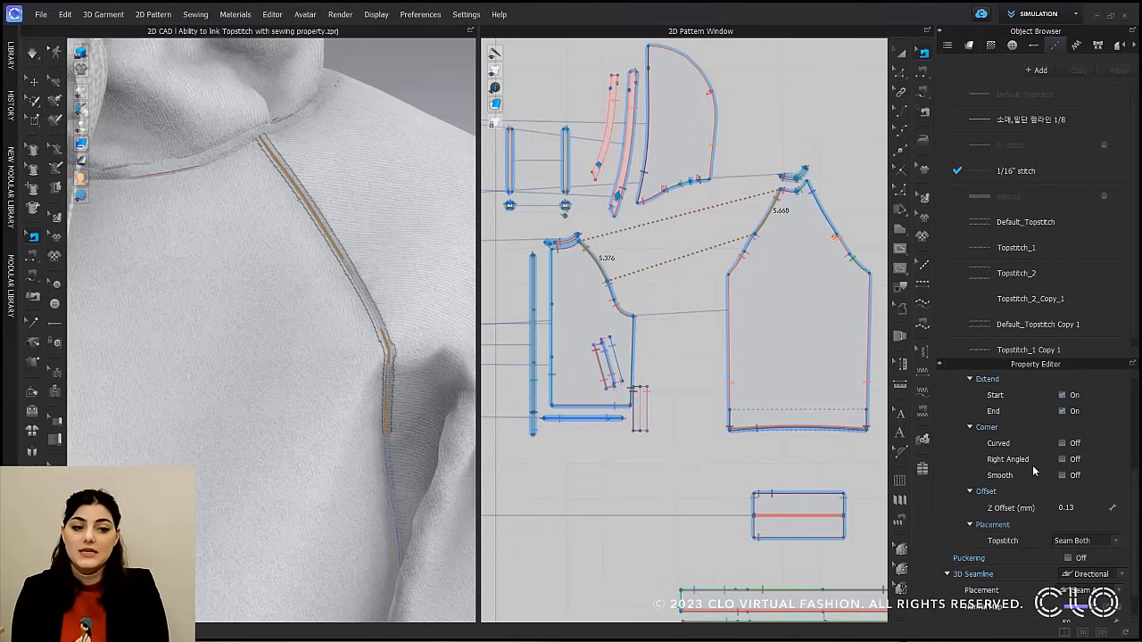
Change the 1/16" stitch topstitch material's color to the grey 8E9091 and apply it.
{"action": "scroll", "coordinate": [1060, 451], "scroll_direction": "up", "scroll_amount": 1}
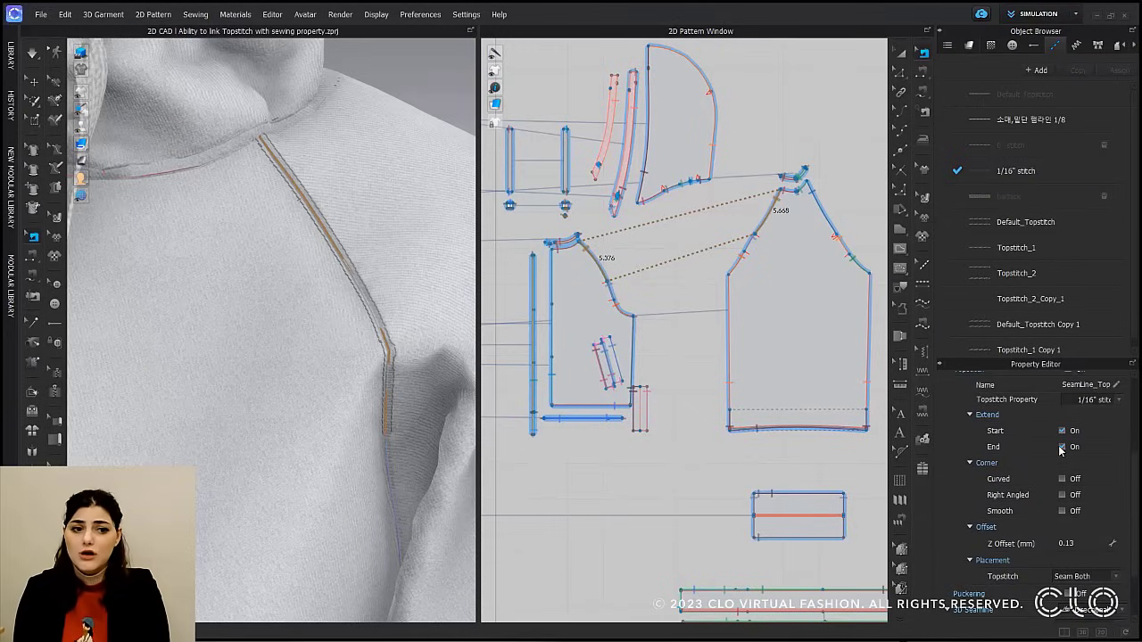
{"action": "left_click", "coordinate": [1065, 170]}
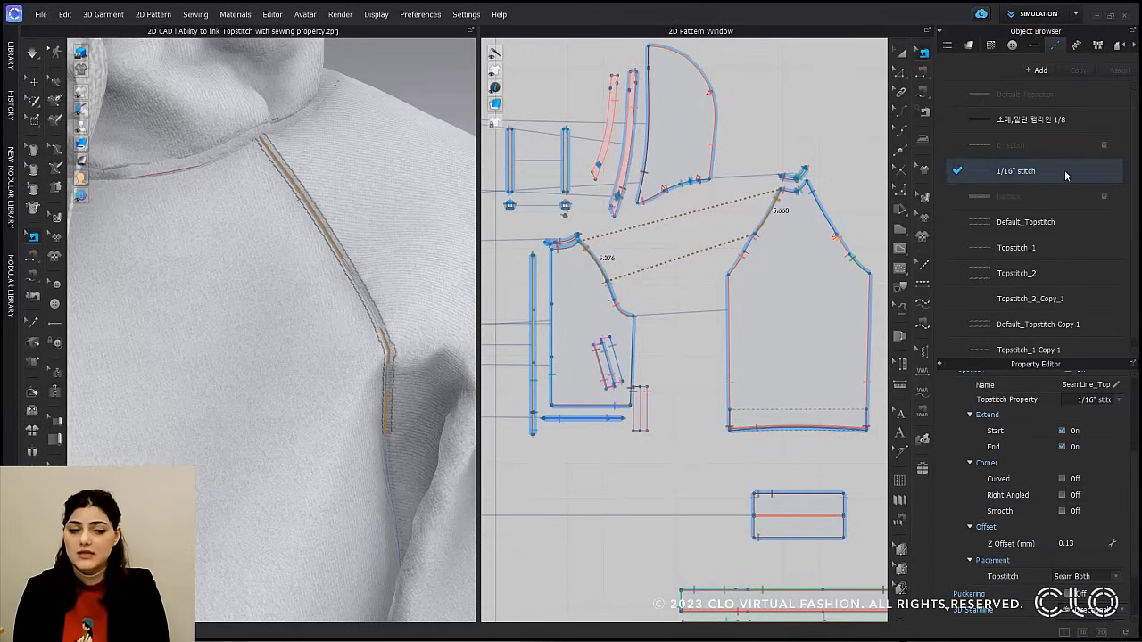
{"action": "scroll", "coordinate": [1043, 469], "scroll_direction": "up", "scroll_amount": 5}
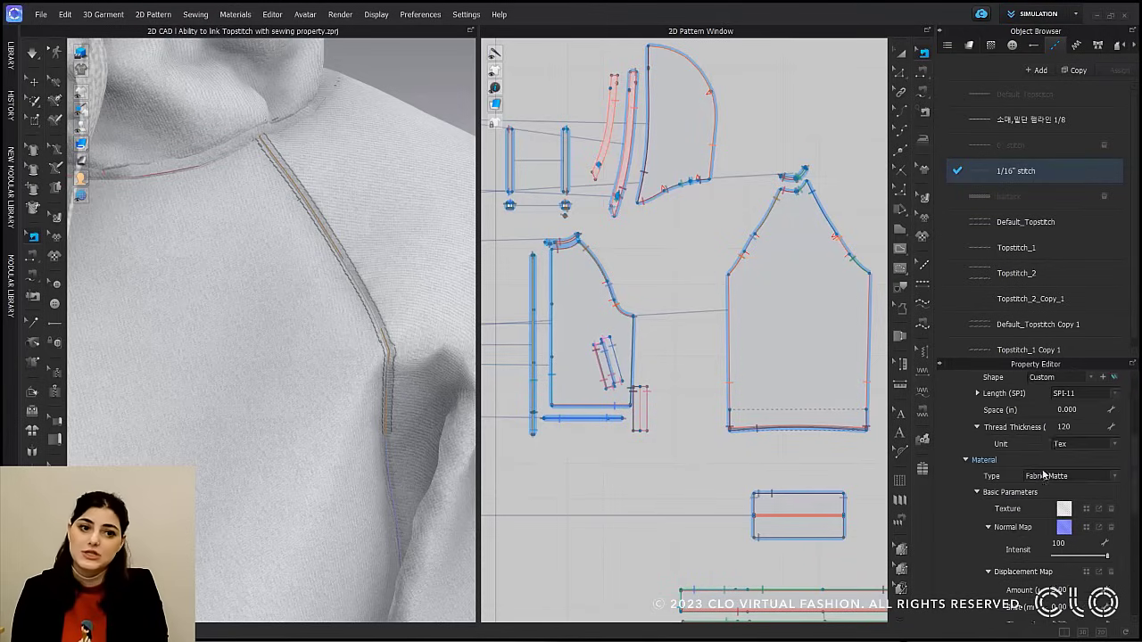
{"action": "scroll", "coordinate": [1076, 462], "scroll_direction": "down", "scroll_amount": 5}
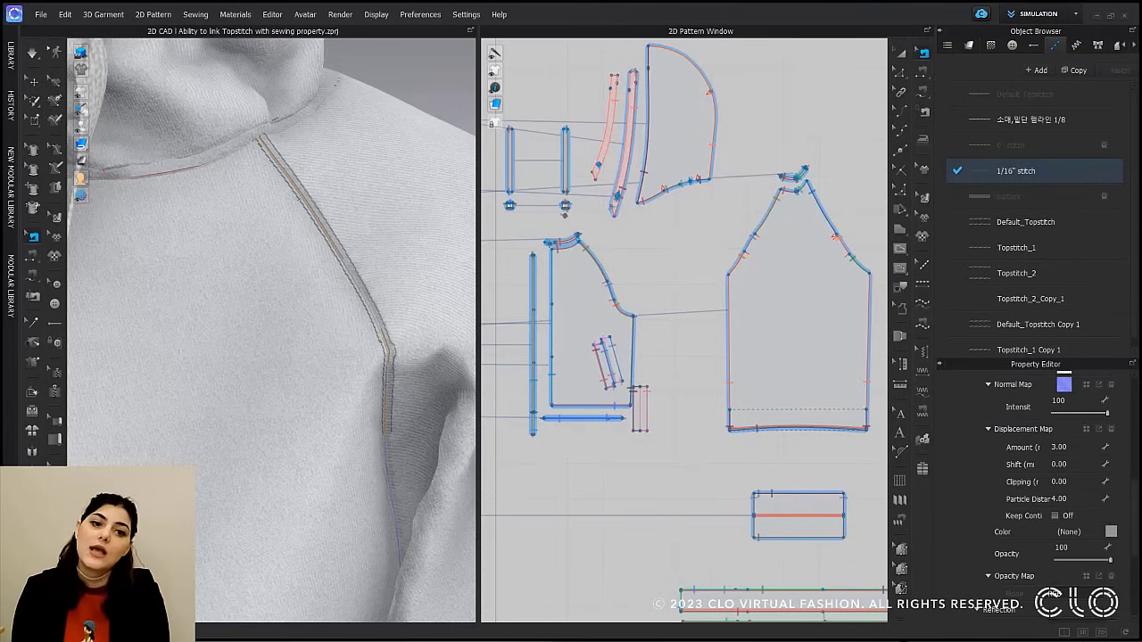
{"action": "left_click", "coordinate": [1111, 532]}
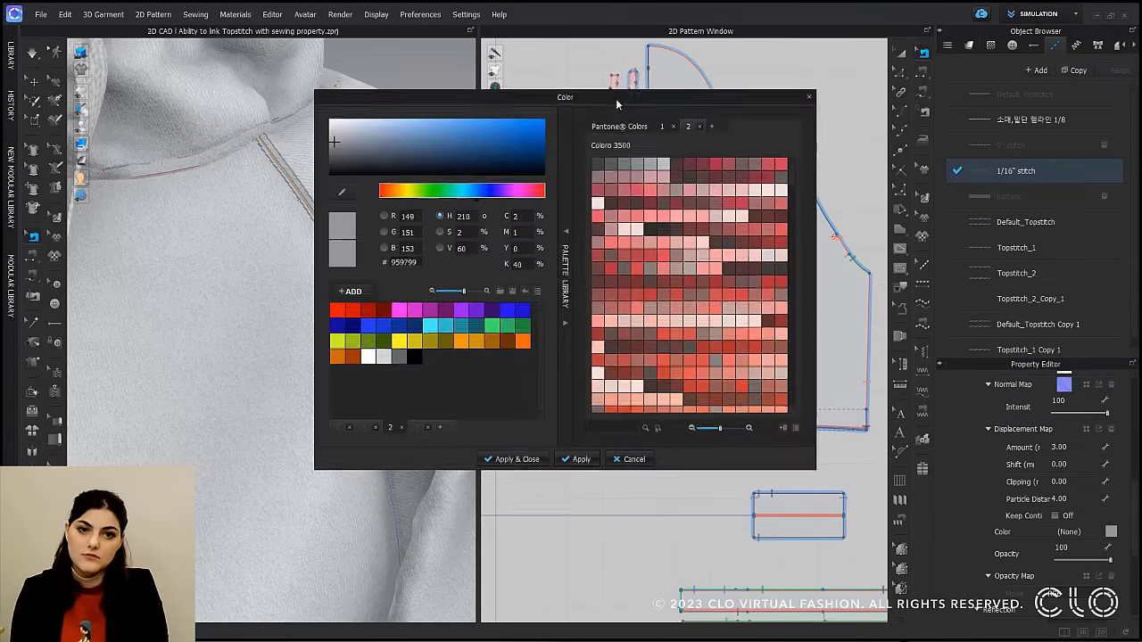
{"action": "left_click_drag", "start_coordinate": [619, 98], "coordinate": [784, 108]}
{"action": "left_click", "coordinate": [505, 133]}
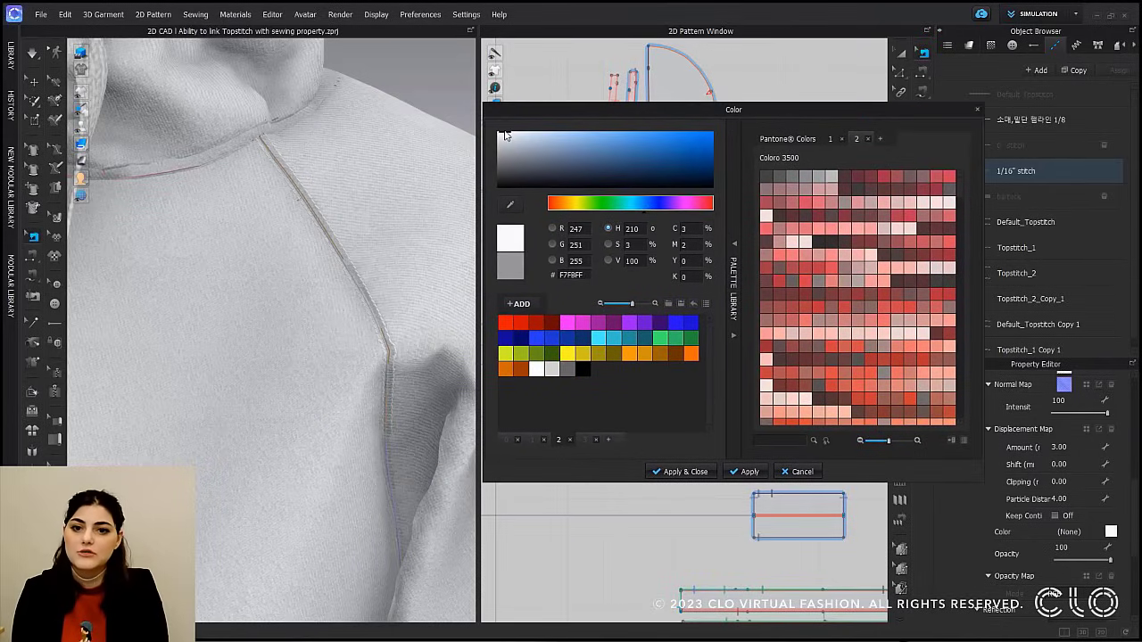
{"action": "left_click_drag", "start_coordinate": [504, 134], "coordinate": [502, 158]}
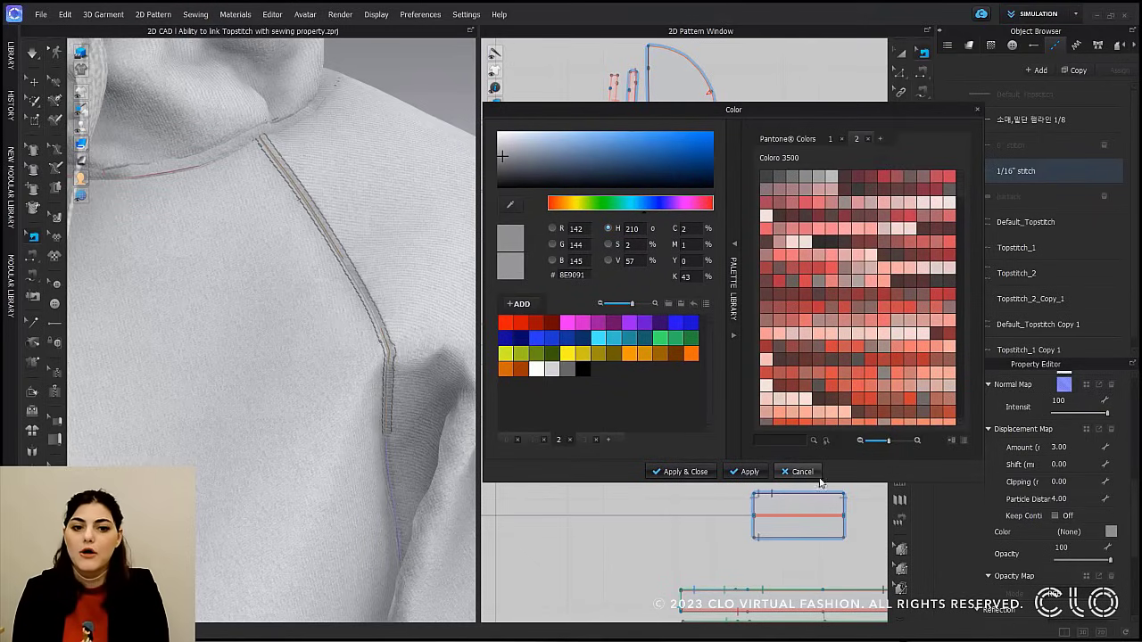
{"action": "left_click", "coordinate": [683, 472]}
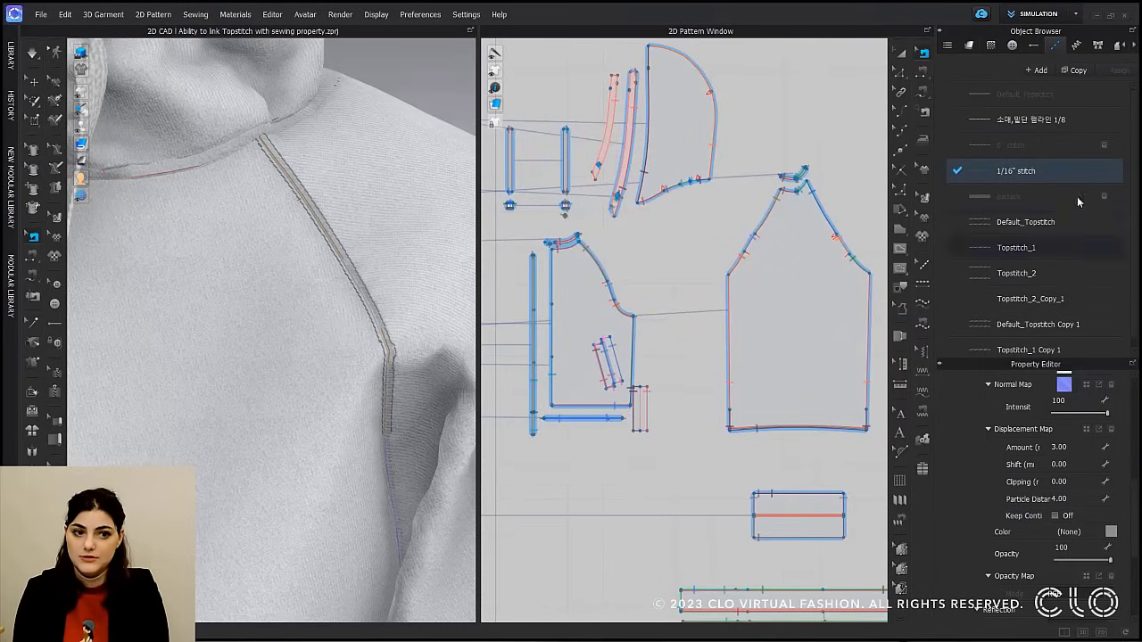
Turn on puckering for the raglan seam between the front pattern and the sleeve.
{"action": "left_click", "coordinate": [607, 268]}
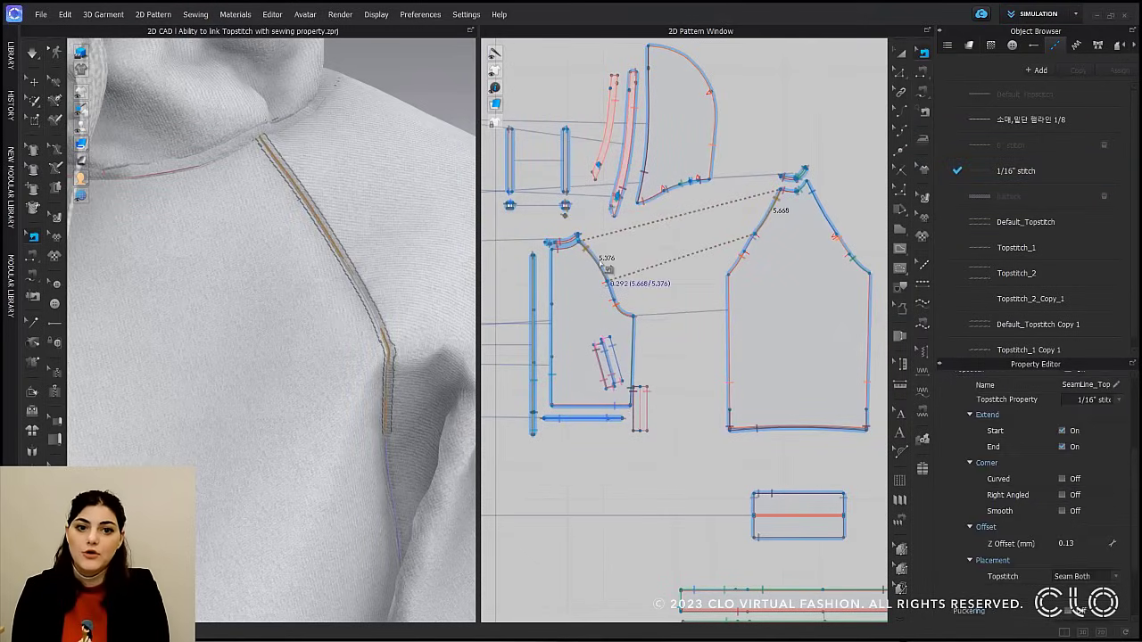
{"action": "scroll", "coordinate": [1002, 509], "scroll_direction": "down", "scroll_amount": 2}
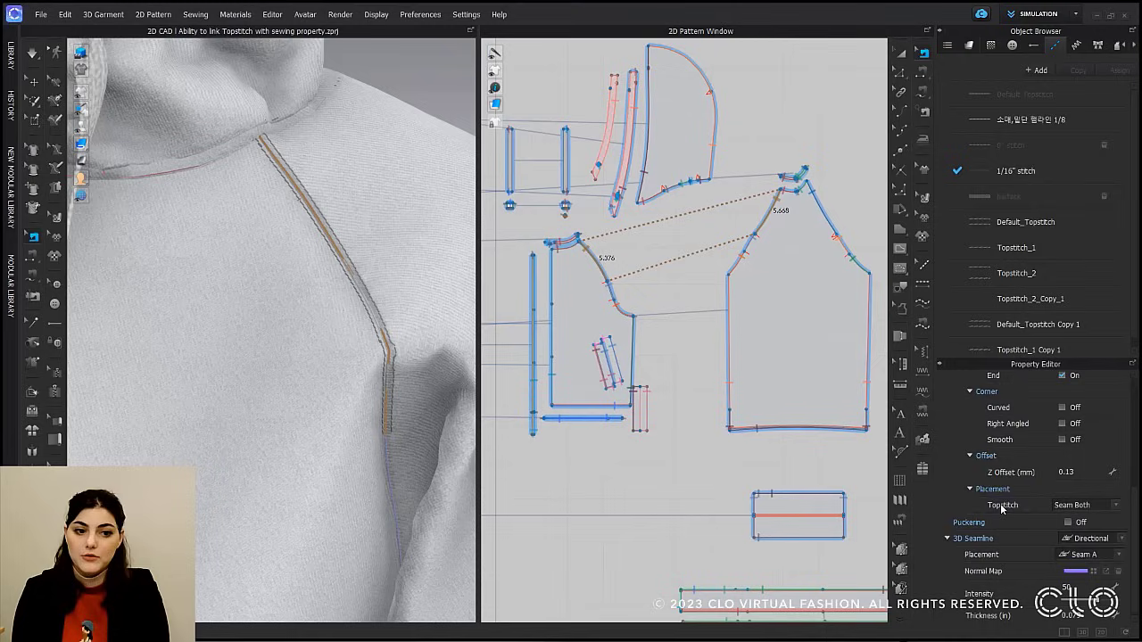
{"action": "left_click", "coordinate": [1068, 523]}
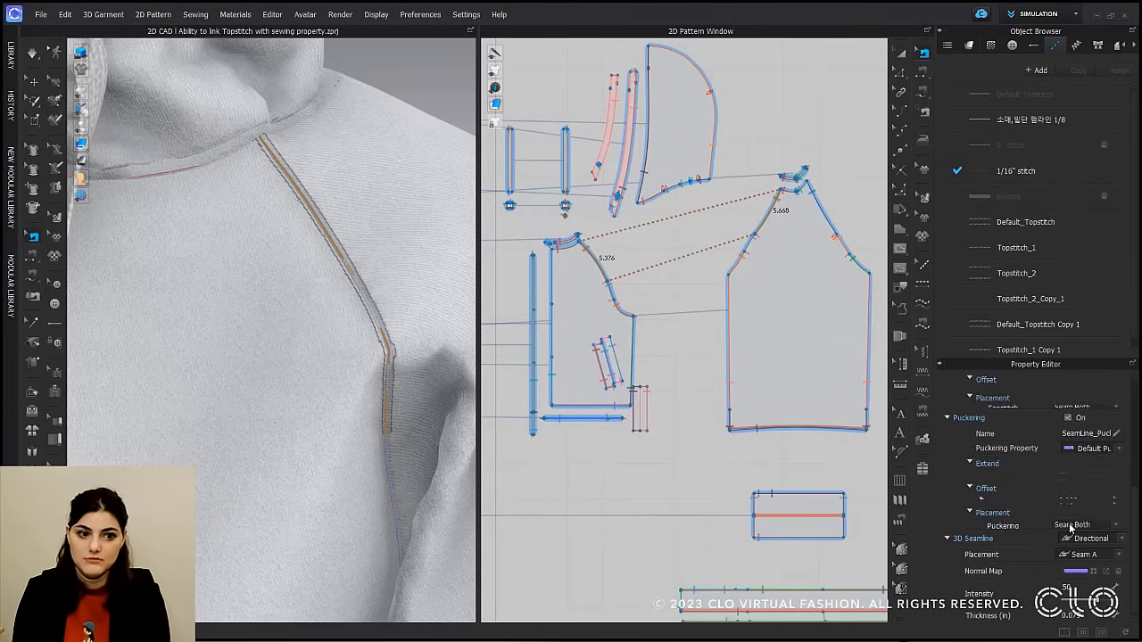
{"action": "scroll", "coordinate": [1028, 536], "scroll_direction": "down", "scroll_amount": 3}
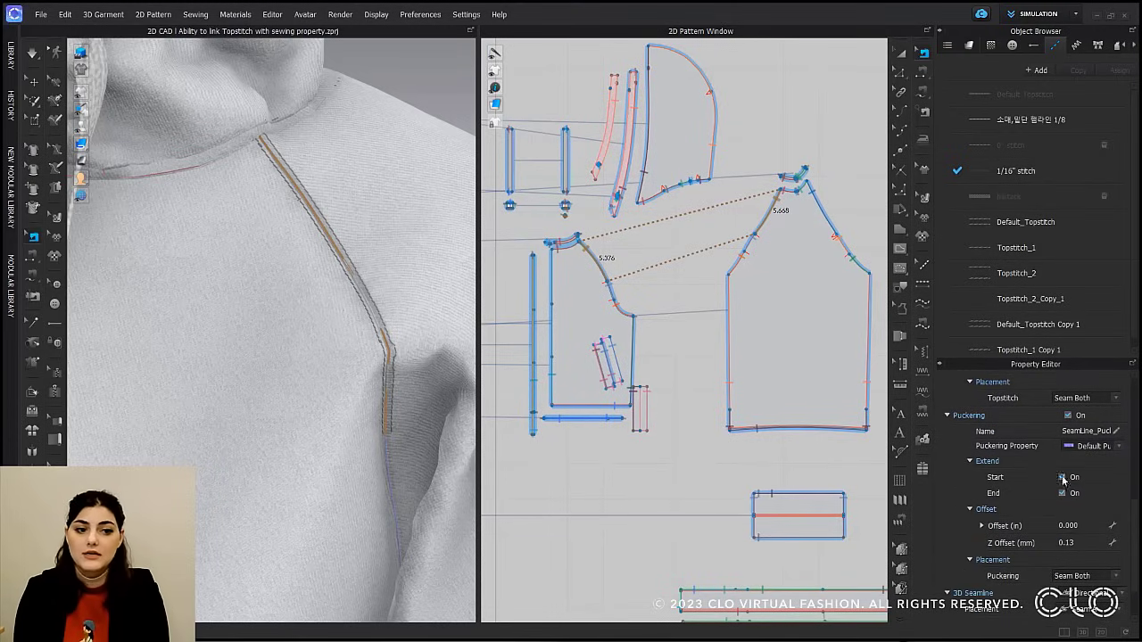
Try the raglan seam's puckering placement on Seam A and on Seam B.
{"action": "left_click", "coordinate": [1108, 579]}
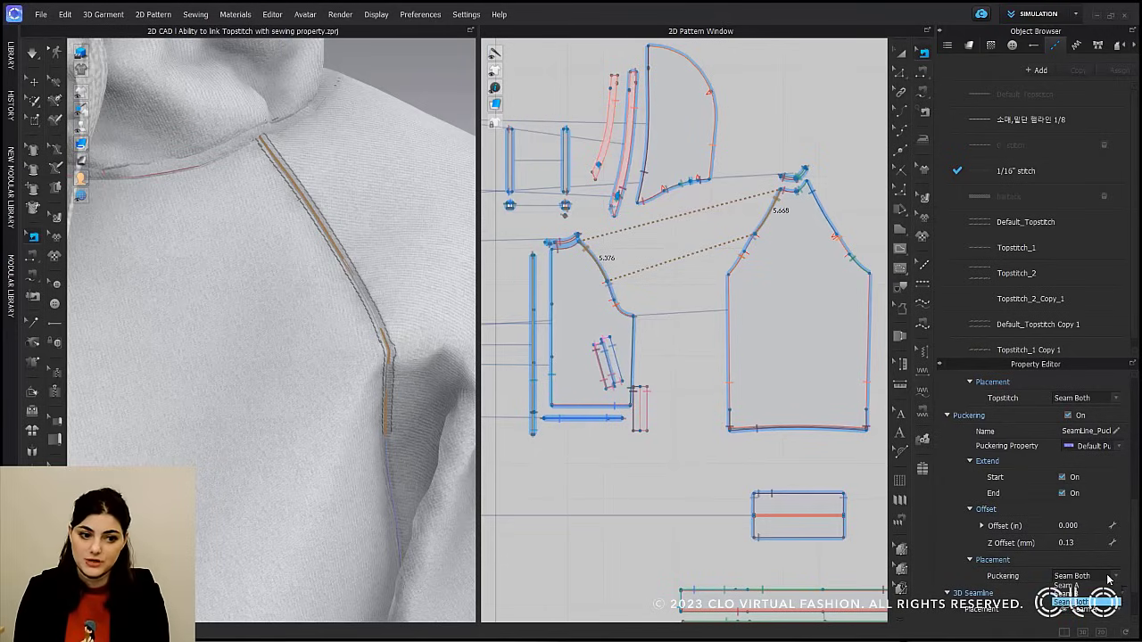
{"action": "left_click", "coordinate": [1082, 593]}
{"action": "scroll", "coordinate": [1082, 589], "scroll_direction": "down", "scroll_amount": 1}
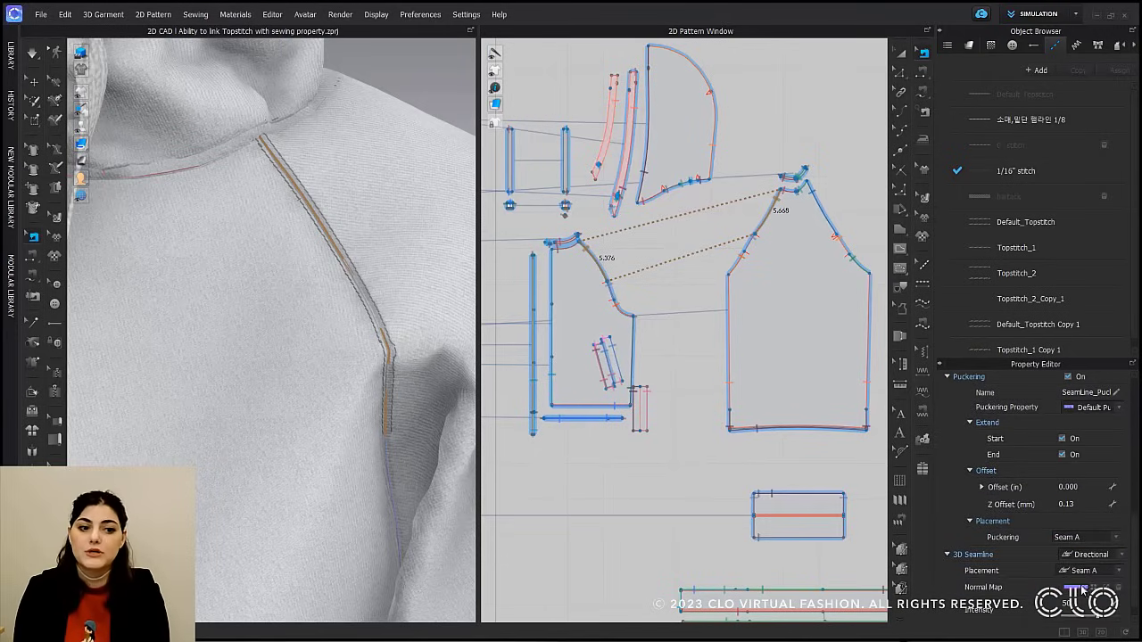
{"action": "left_click", "coordinate": [1099, 539]}
{"action": "left_click", "coordinate": [1071, 547]}
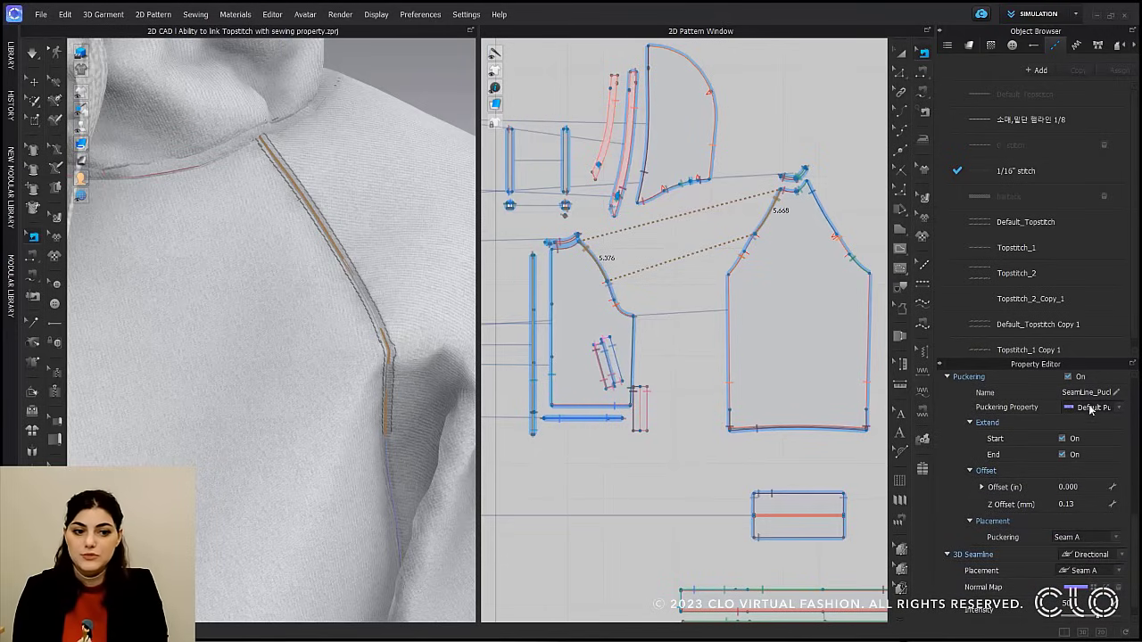
Try Default_Puckering on the raglan seam, switch to the second Default Puckering property, and set the puckering placement to Seam Both.
{"action": "left_click", "coordinate": [1107, 407]}
{"action": "left_click", "coordinate": [1096, 435]}
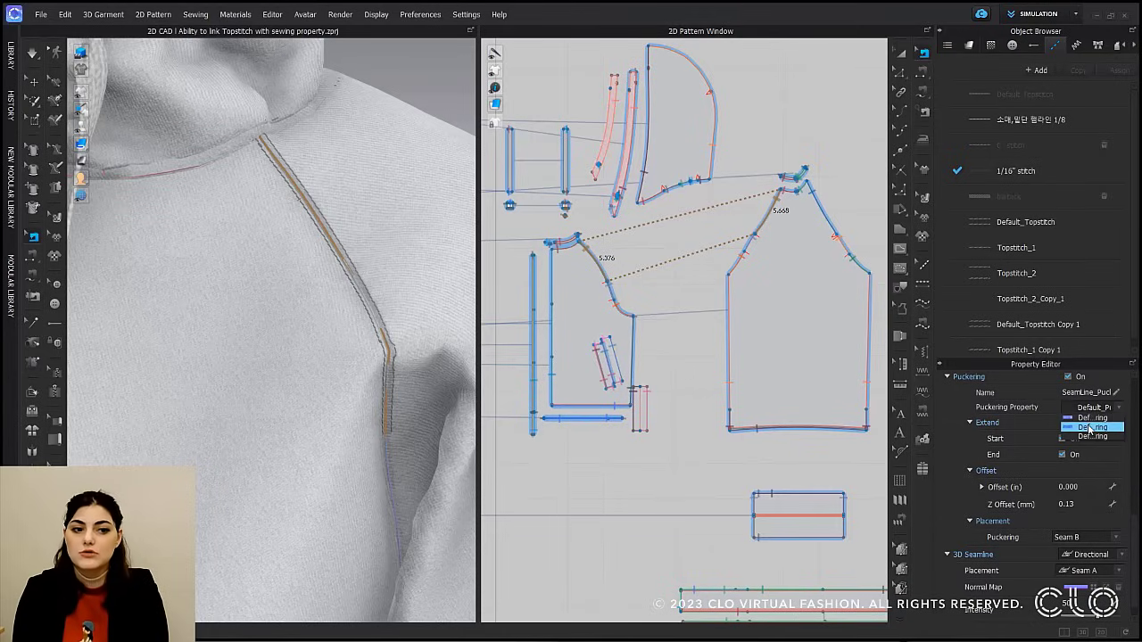
{"action": "left_click", "coordinate": [1106, 537]}
{"action": "left_click", "coordinate": [1084, 569]}
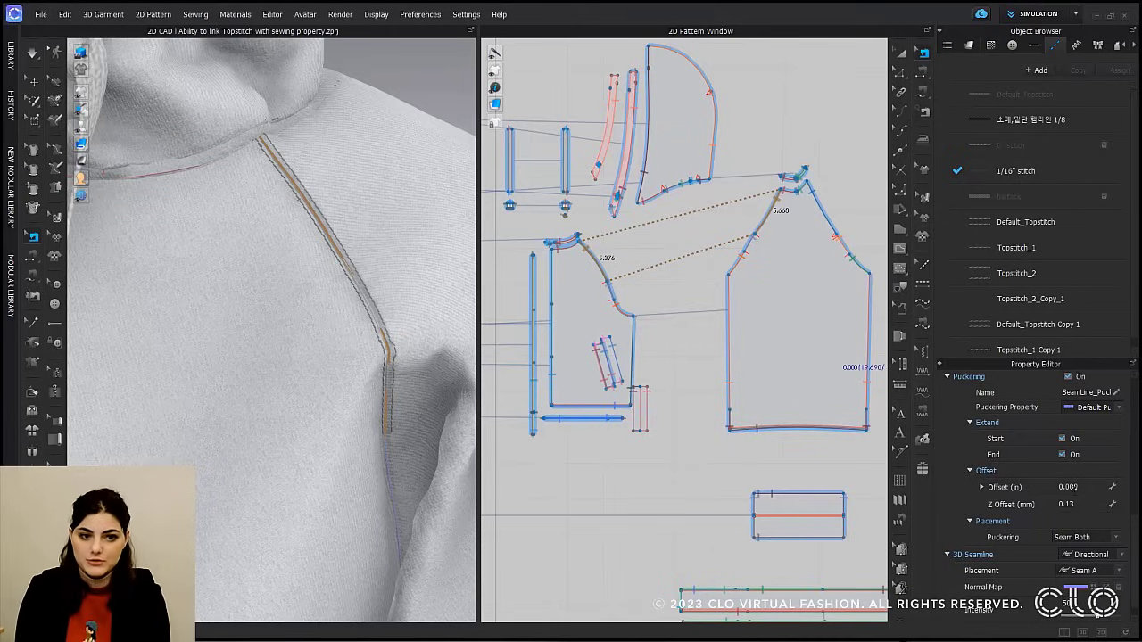
Try a normal map intensity of 156 on the second Default Puckering property and settle on 42.
{"action": "left_click", "coordinate": [1079, 47]}
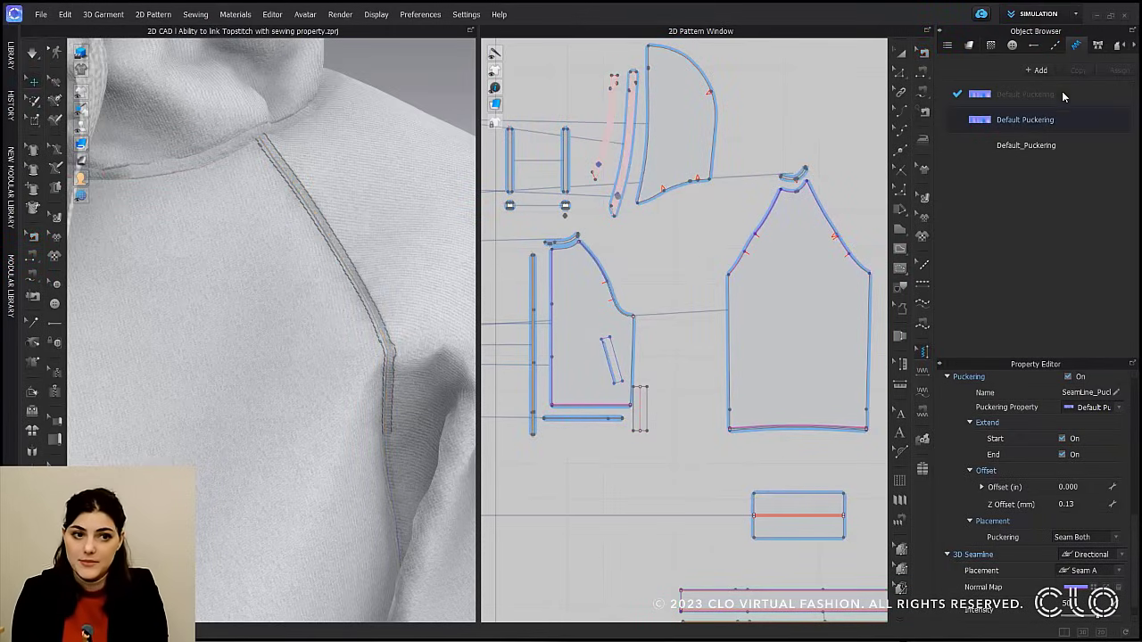
{"action": "left_click", "coordinate": [1069, 125]}
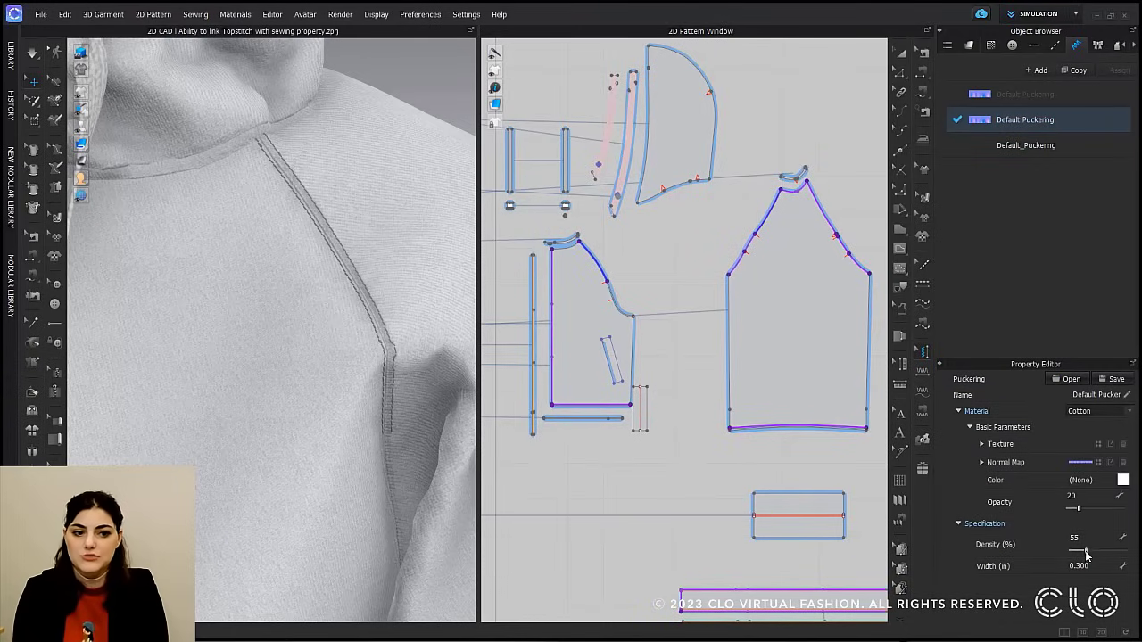
{"action": "left_click", "coordinate": [982, 462]}
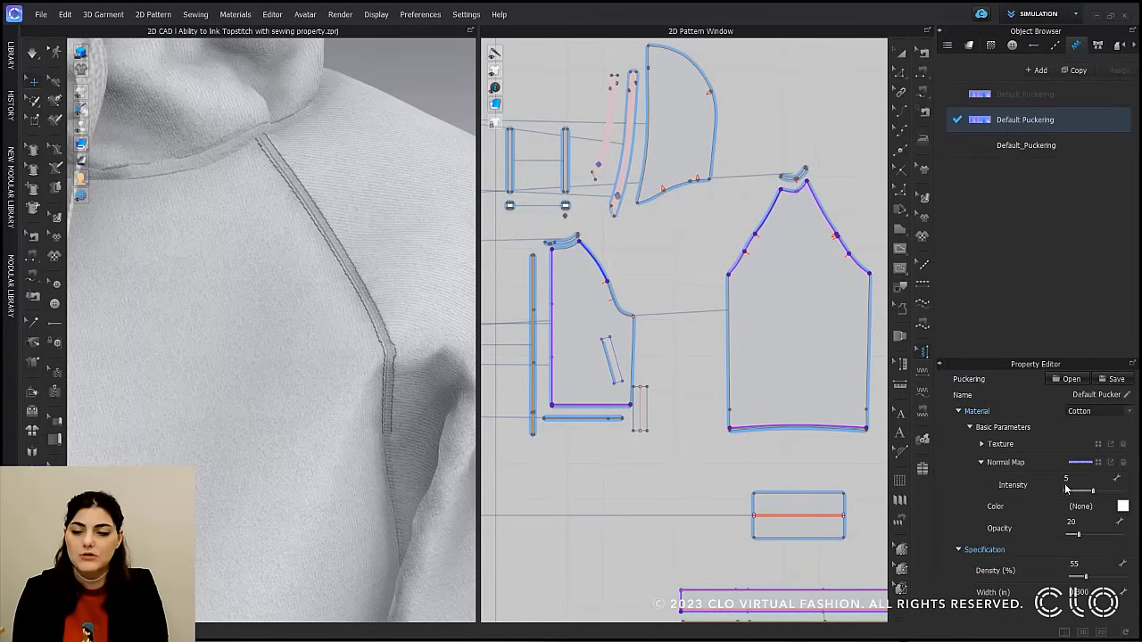
{"action": "left_click_drag", "start_coordinate": [1095, 496], "coordinate": [1114, 502]}
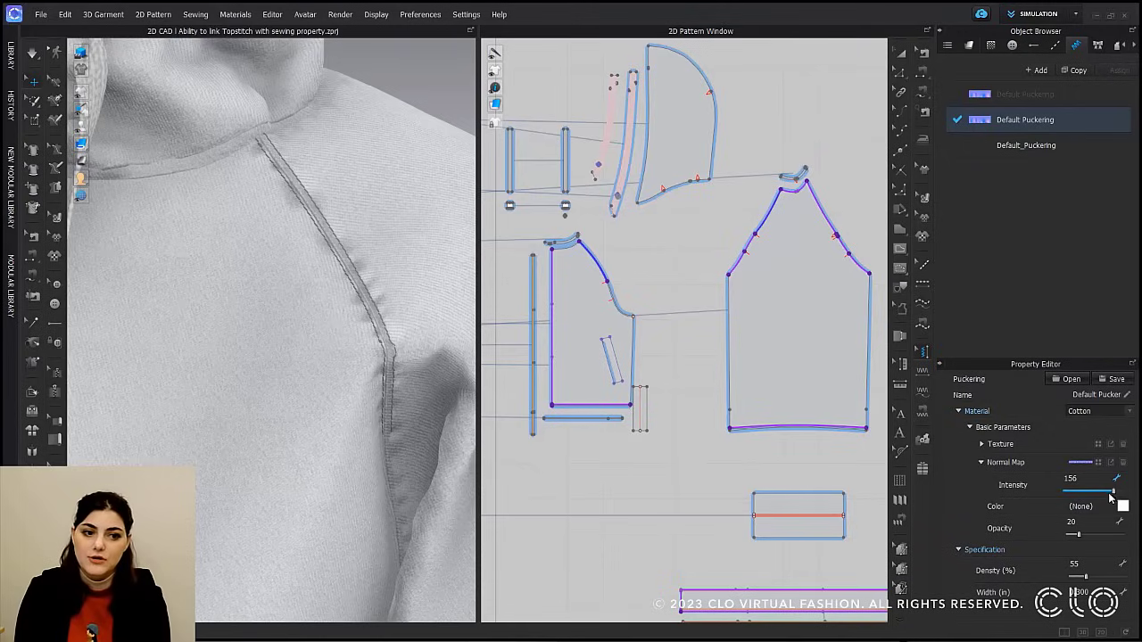
{"action": "left_click_drag", "start_coordinate": [1114, 494], "coordinate": [1098, 500]}
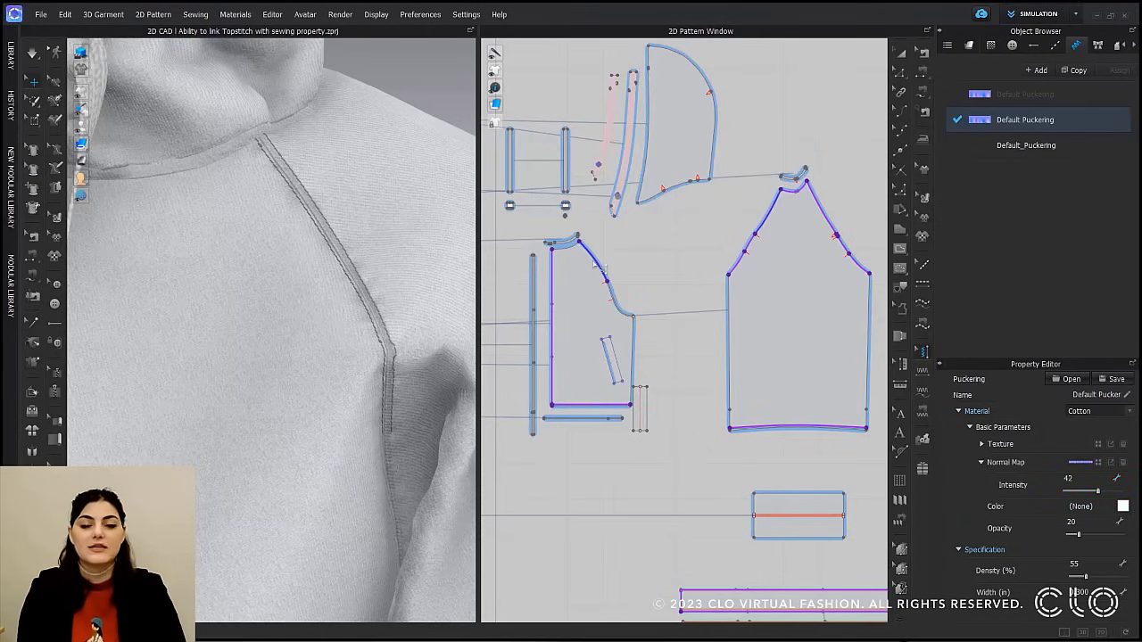
Reselect the raglan seam between the front pattern and the sleeve and review its topstitch and puckering settings.
{"action": "left_click", "coordinate": [924, 54]}
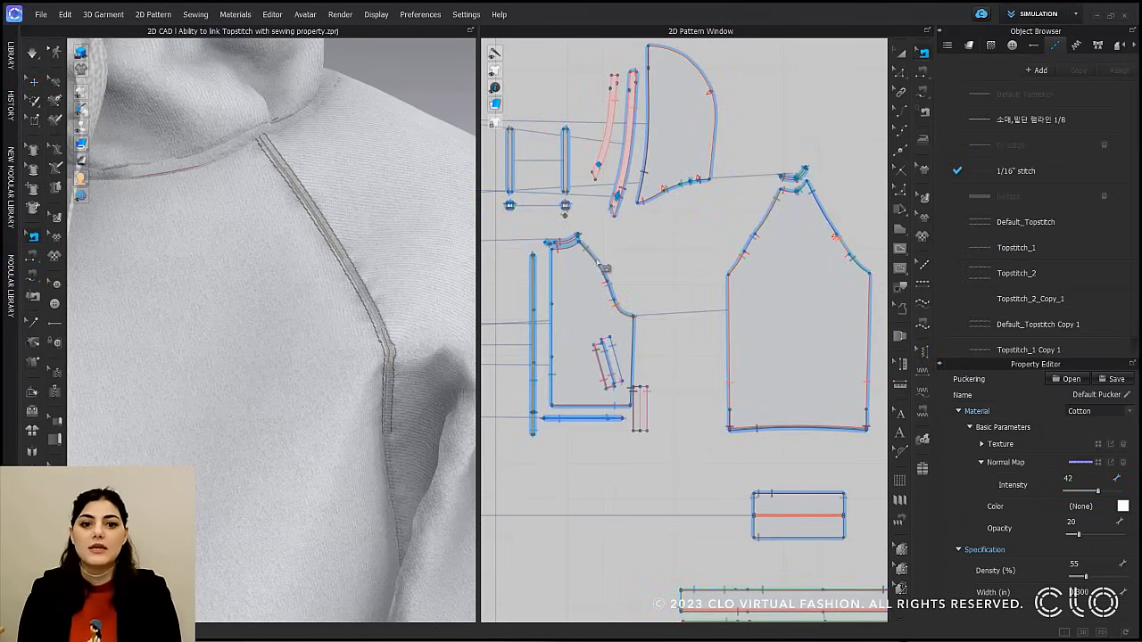
{"action": "left_click", "coordinate": [604, 268]}
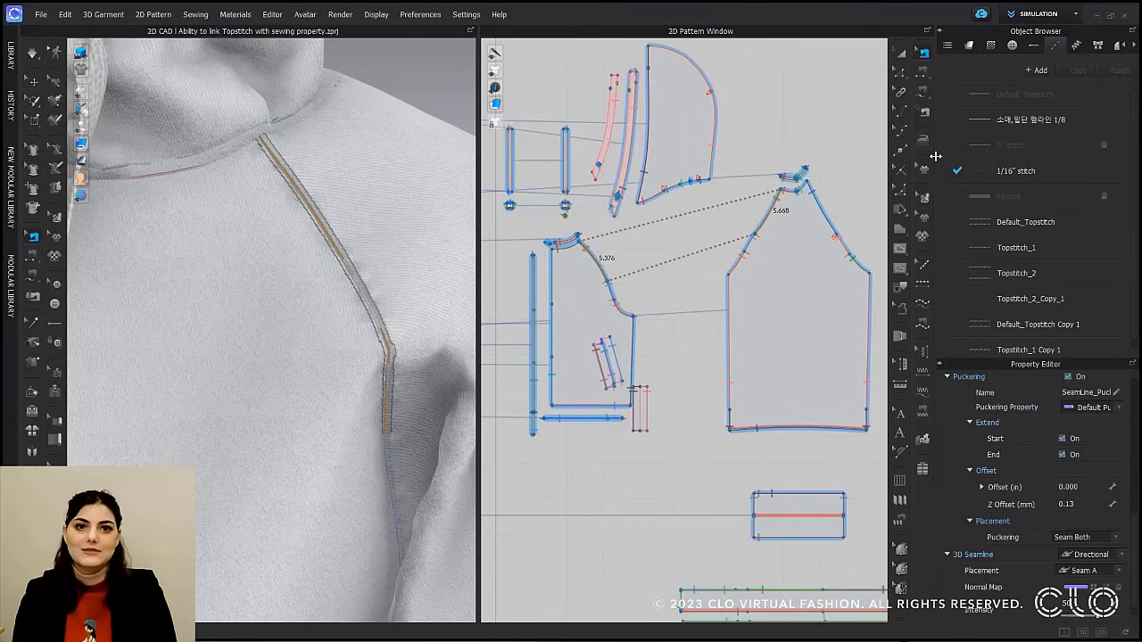
{"action": "scroll", "coordinate": [1058, 508], "scroll_direction": "down", "scroll_amount": 1}
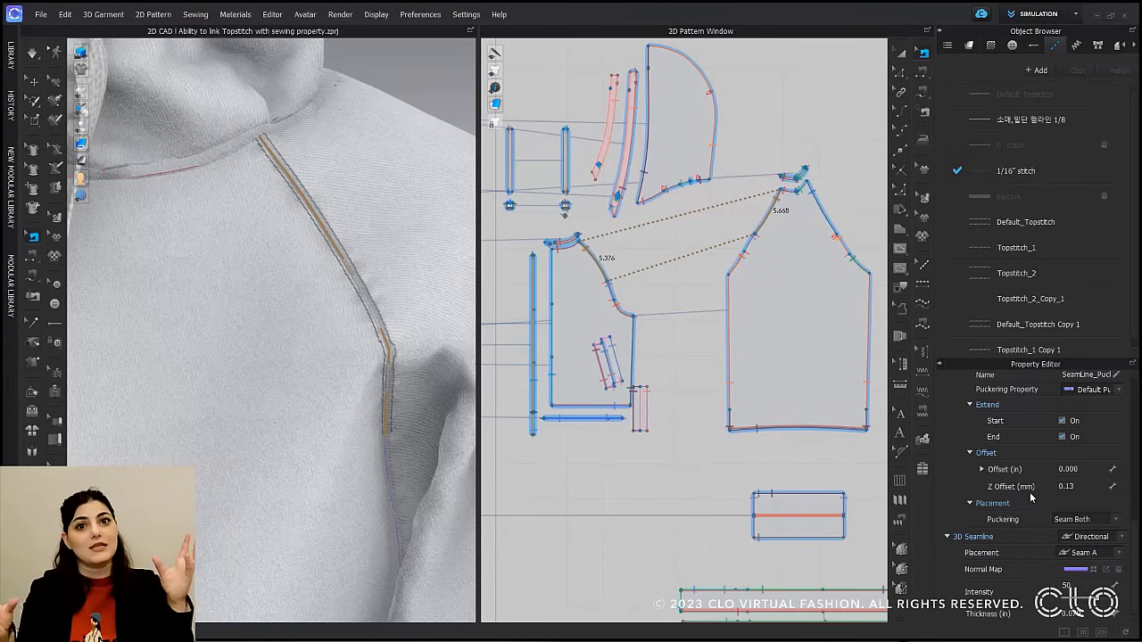
{"action": "scroll", "coordinate": [1004, 487], "scroll_direction": "up", "scroll_amount": 3}
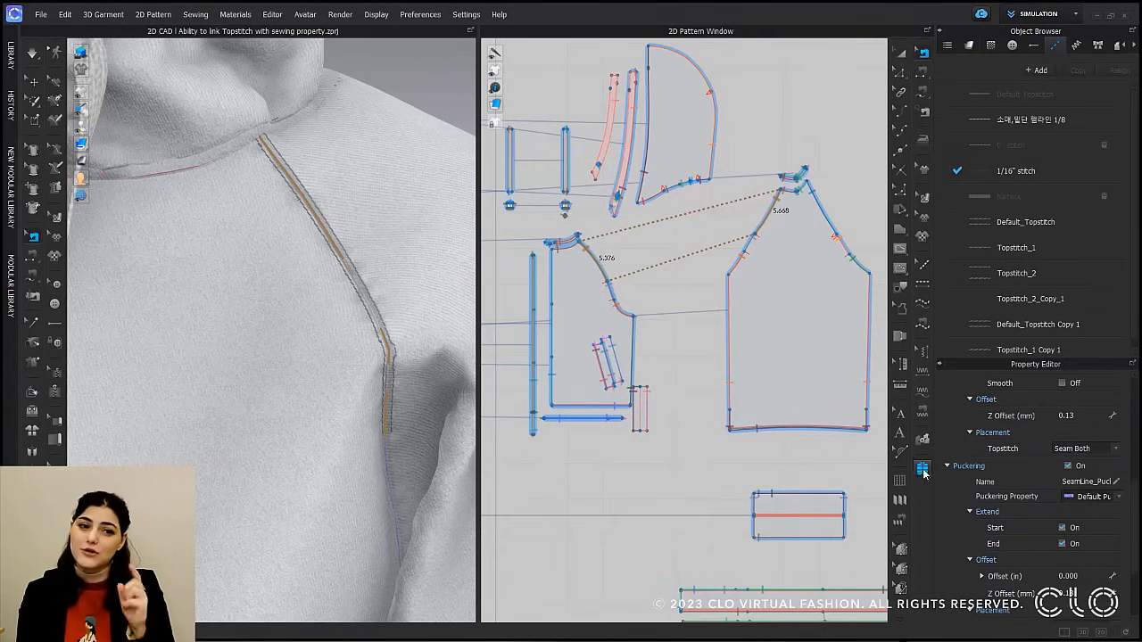
{"action": "scroll", "coordinate": [1029, 468], "scroll_direction": "down", "scroll_amount": 3}
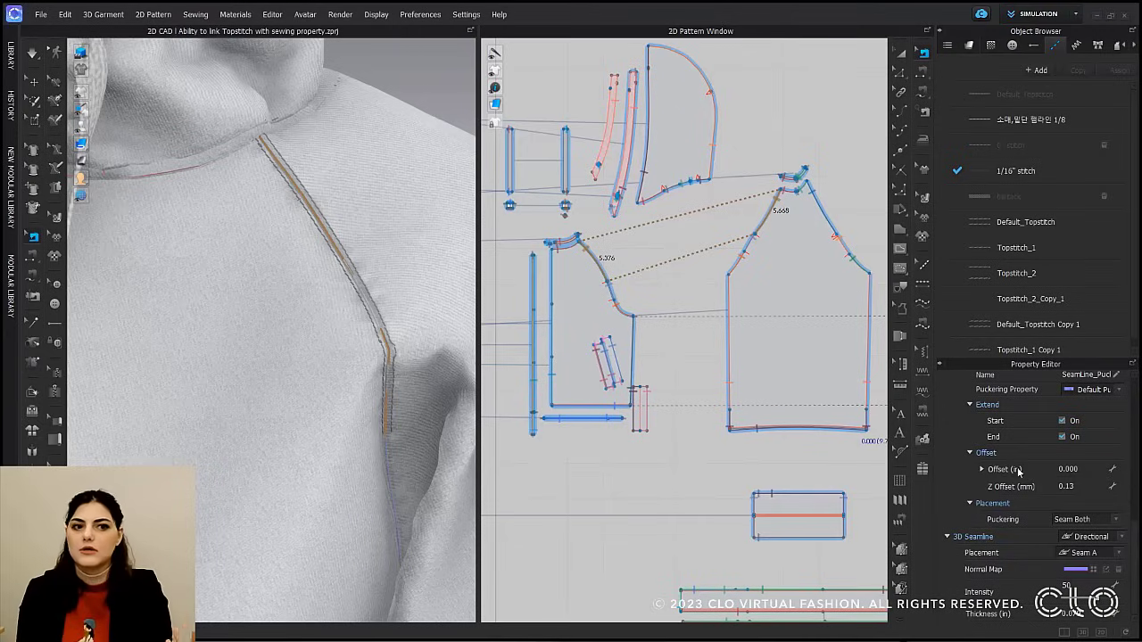
Try to save the raglan seam's sewing properties as a Sewing Style Preset file.
{"action": "scroll", "coordinate": [1018, 471], "scroll_direction": "up", "scroll_amount": 3}
{"action": "scroll", "coordinate": [1064, 462], "scroll_direction": "up", "scroll_amount": 3}
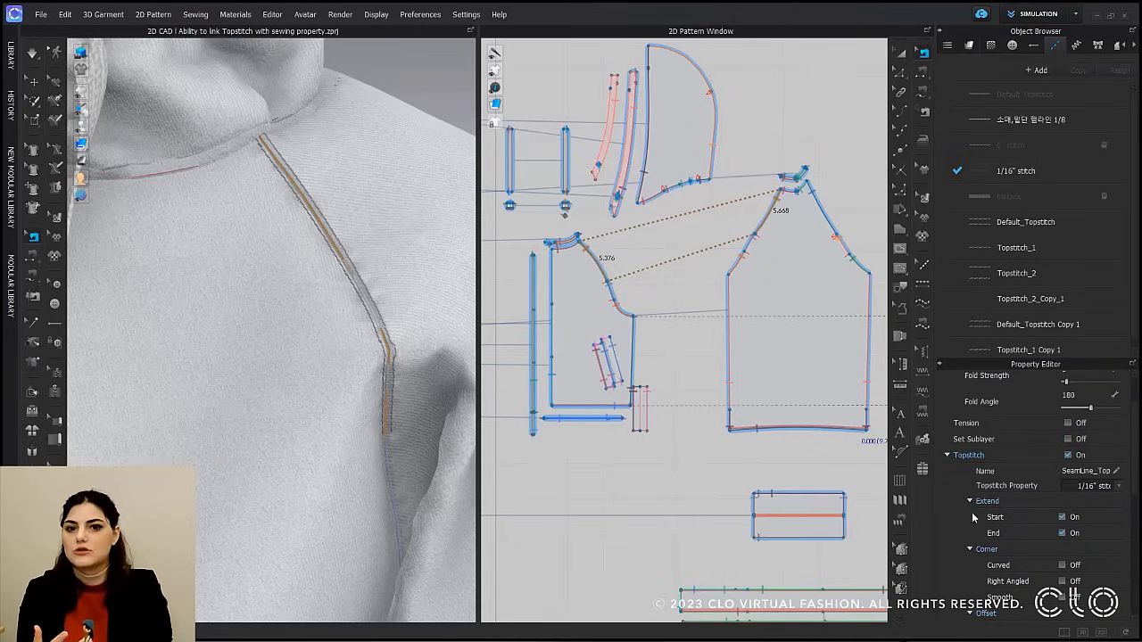
{"action": "scroll", "coordinate": [1050, 460], "scroll_direction": "up", "scroll_amount": 2}
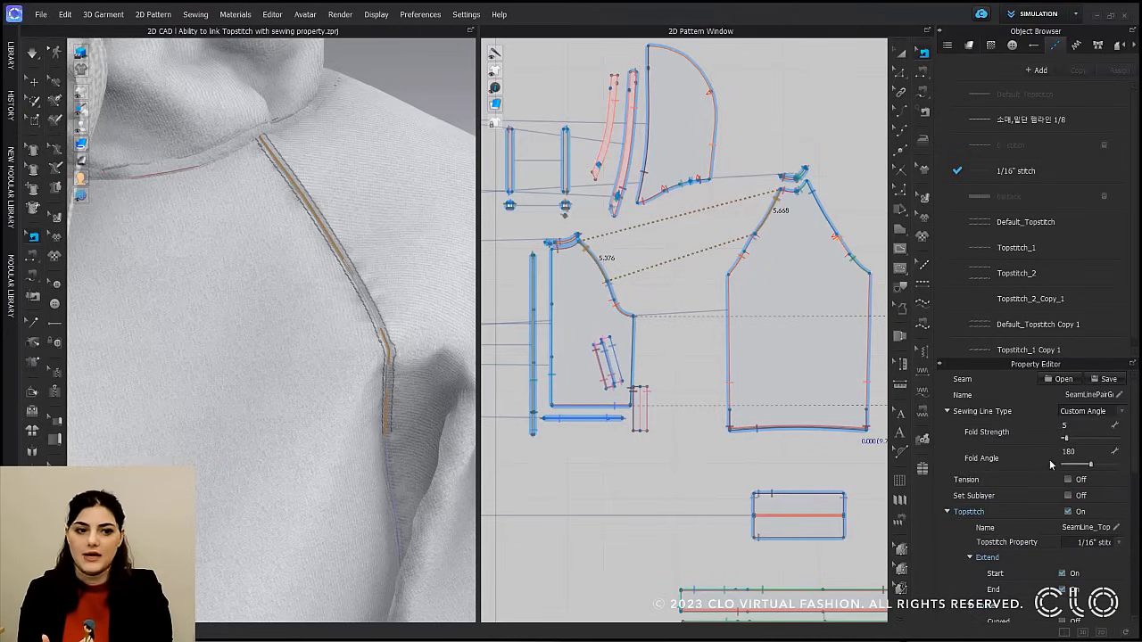
{"action": "left_click", "coordinate": [1105, 380]}
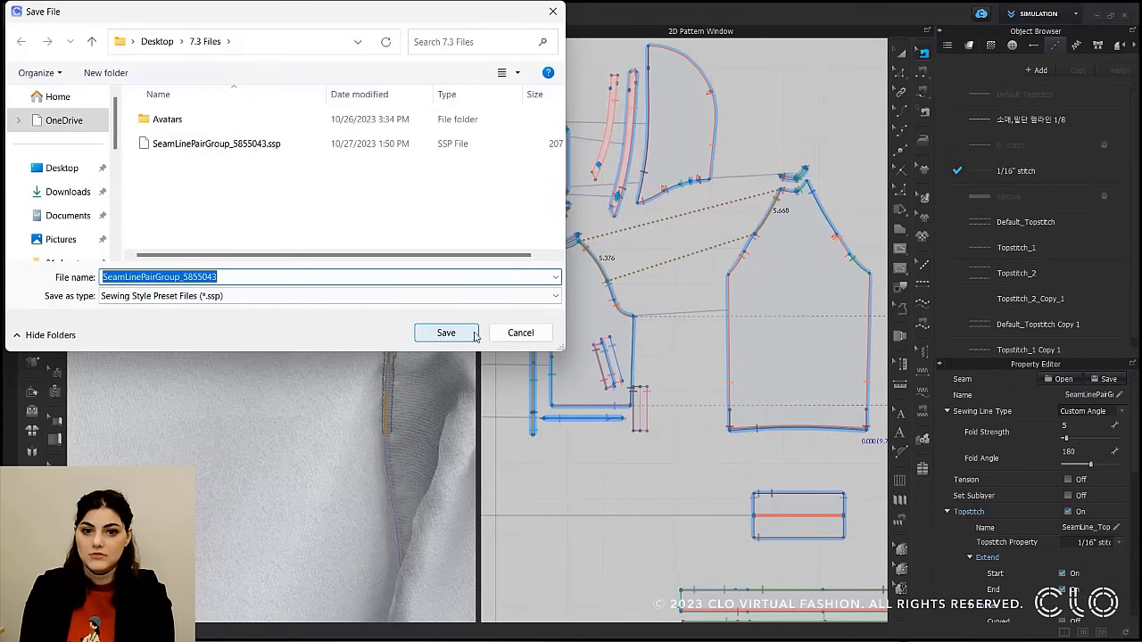
{"action": "left_click", "coordinate": [520, 333]}
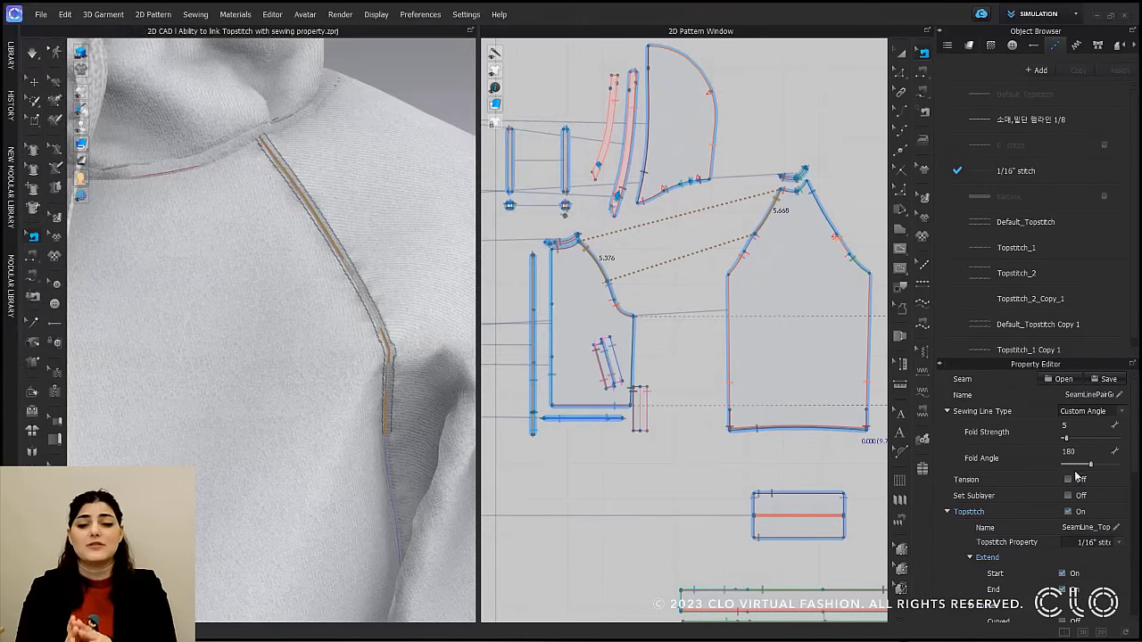
Select the remaining raglan seam segments along the front and both sleeve edges and load the SeamLinePairGroup_5855043.ssp sewing preset onto them.
{"action": "left_click", "coordinate": [617, 299]}
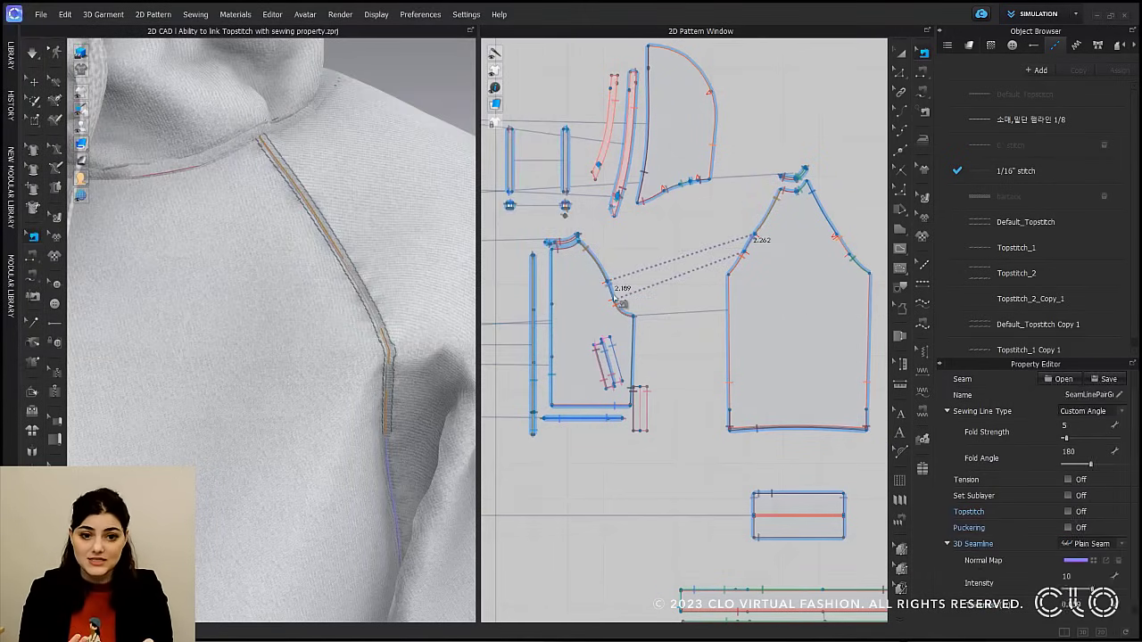
{"action": "right_click", "coordinate": [616, 298]}
{"action": "mouse_move", "coordinate": [658, 307]}
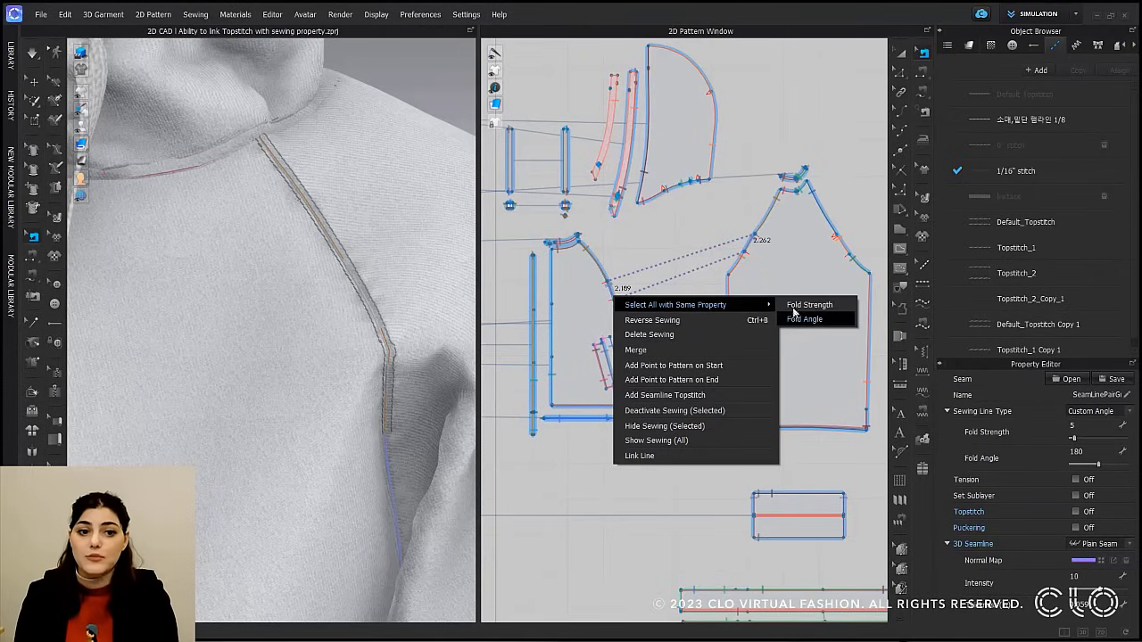
{"action": "left_click", "coordinate": [673, 269]}
{"action": "left_click", "coordinate": [615, 298]}
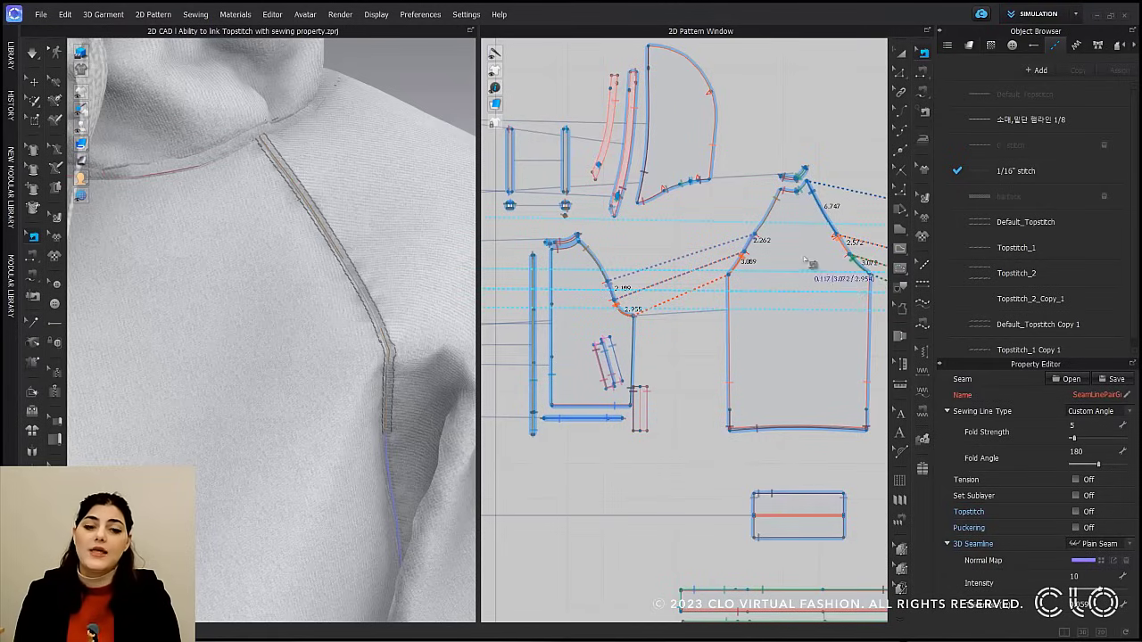
{"action": "scroll", "coordinate": [866, 272], "scroll_direction": "down", "scroll_amount": 5}
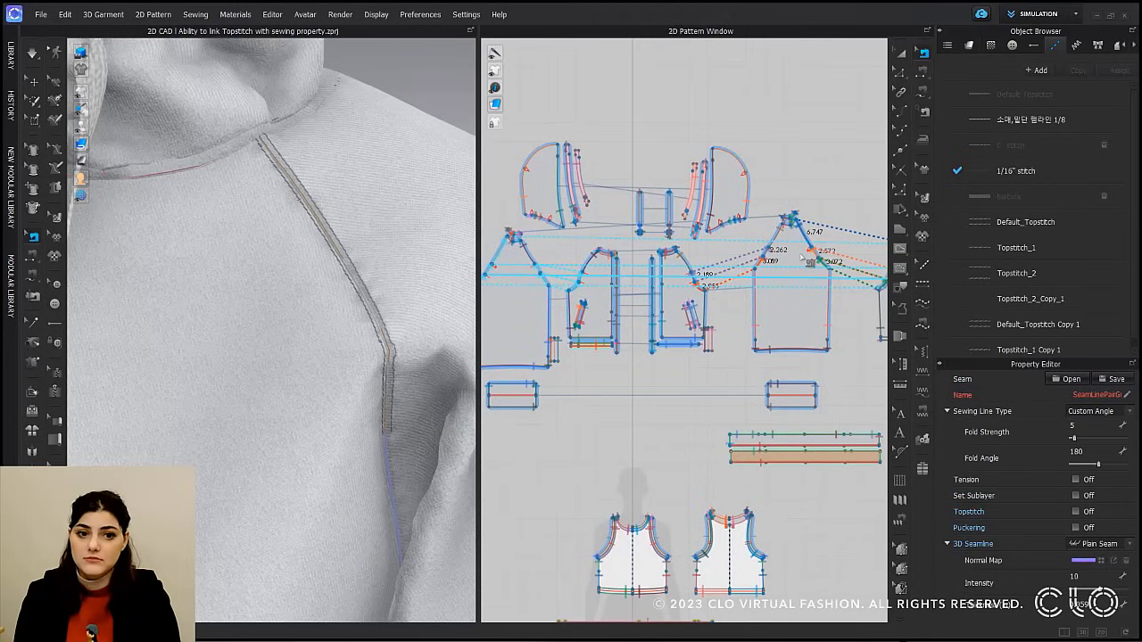
{"action": "left_click", "coordinate": [1062, 381]}
{"action": "left_click", "coordinate": [216, 143]}
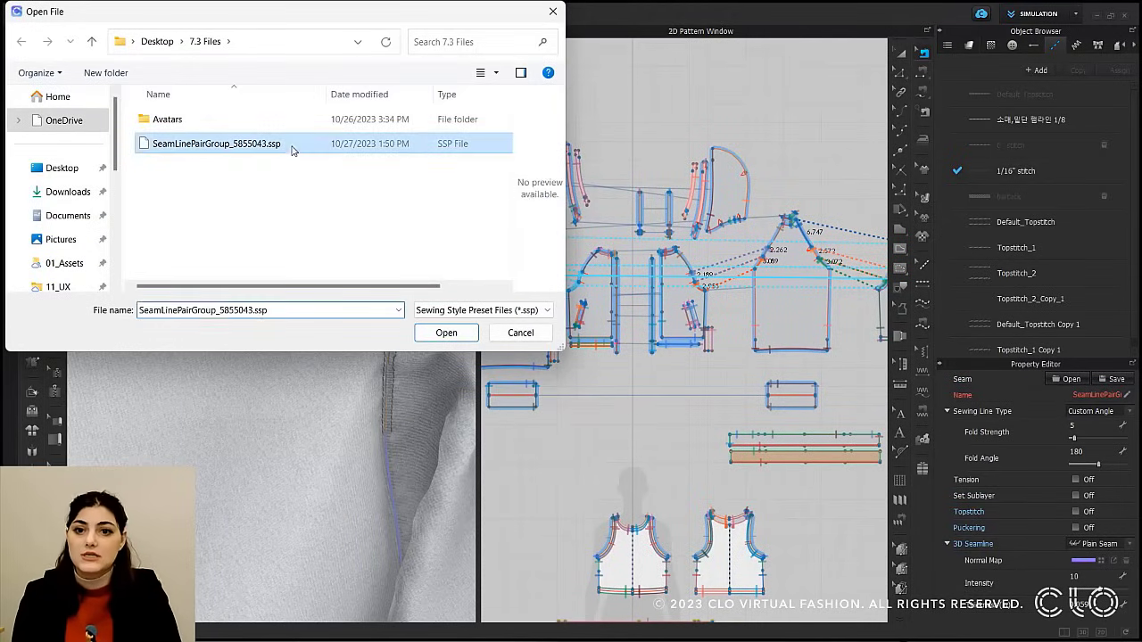
{"action": "left_click", "coordinate": [448, 333]}
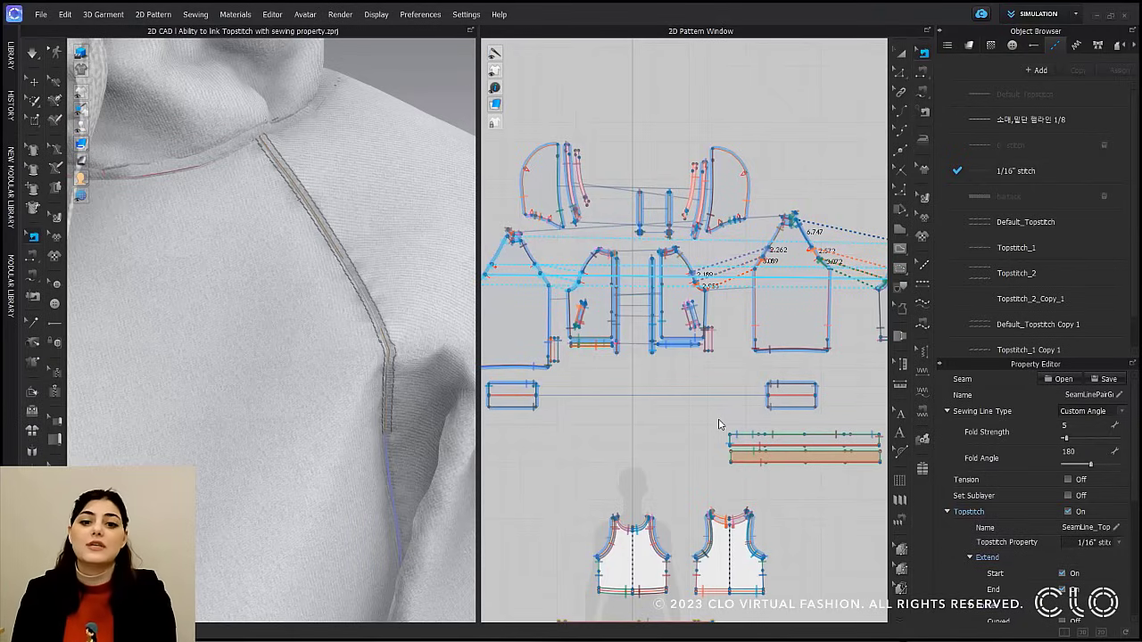
Undo the last sewing preset change and clear the seam selection.
{"action": "key", "text": "ctrl+z"}
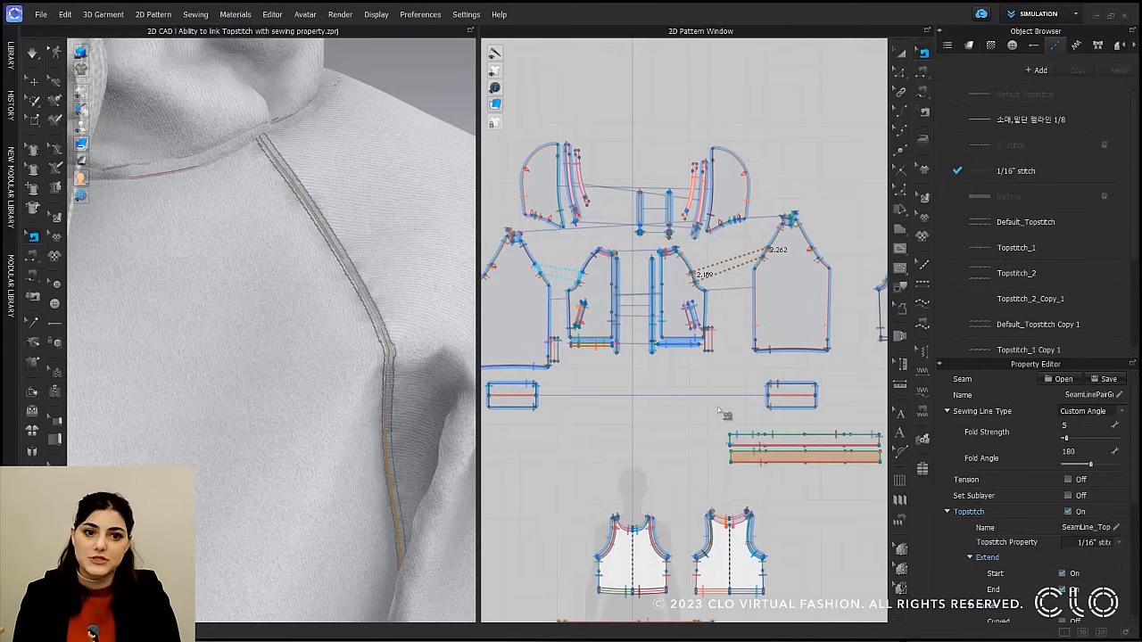
{"action": "left_click", "coordinate": [725, 406]}
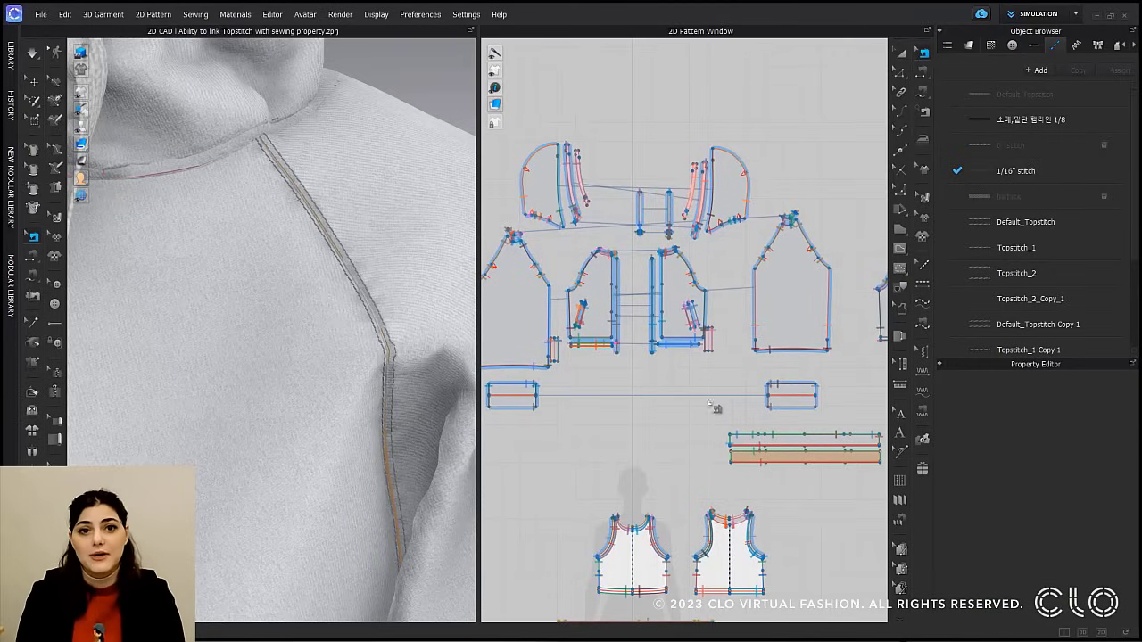
{"action": "right_click_drag", "start_coordinate": [421, 308], "coordinate": [255, 306]}
{"action": "middle_click_drag", "start_coordinate": [350, 299], "coordinate": [390, 286]}
{"action": "right_click_drag", "start_coordinate": [391, 287], "coordinate": [347, 323]}
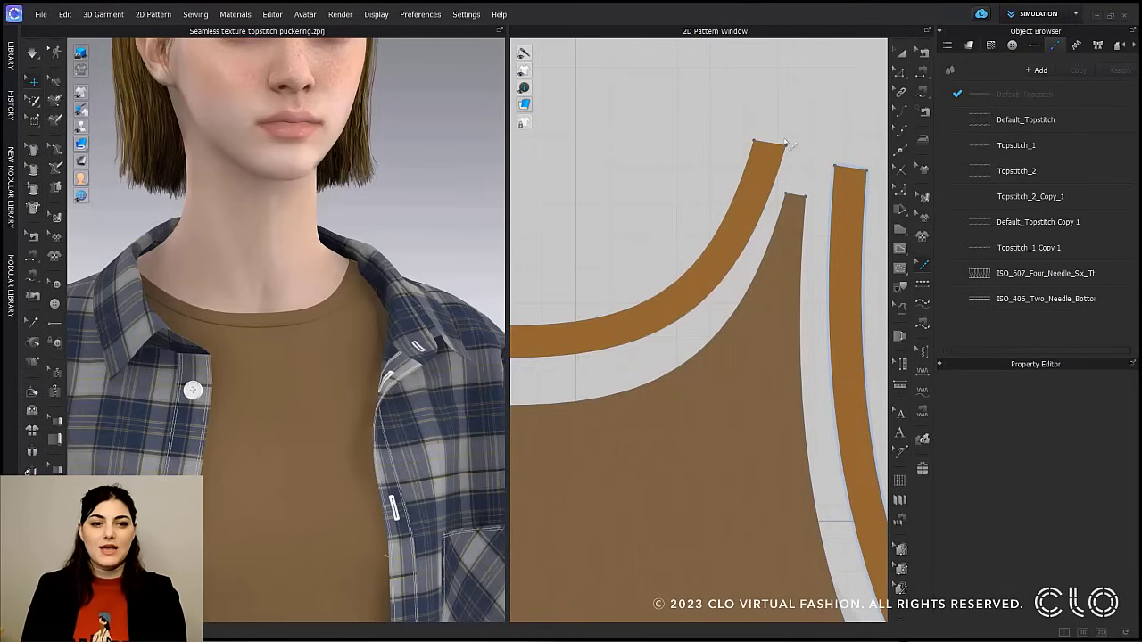
Apply the ISO_607 four-needle topstitch as separate segment topstitches to the front neckline edge and the neckband's adjoining edge.
{"action": "left_click", "coordinate": [1046, 274]}
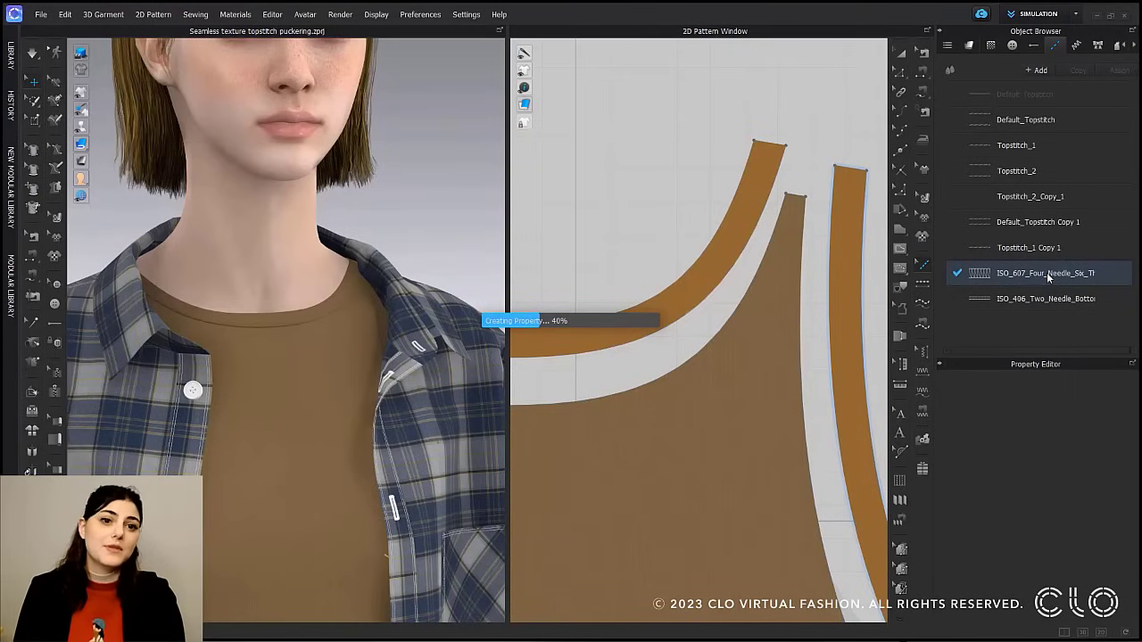
{"action": "left_click", "coordinate": [923, 286]}
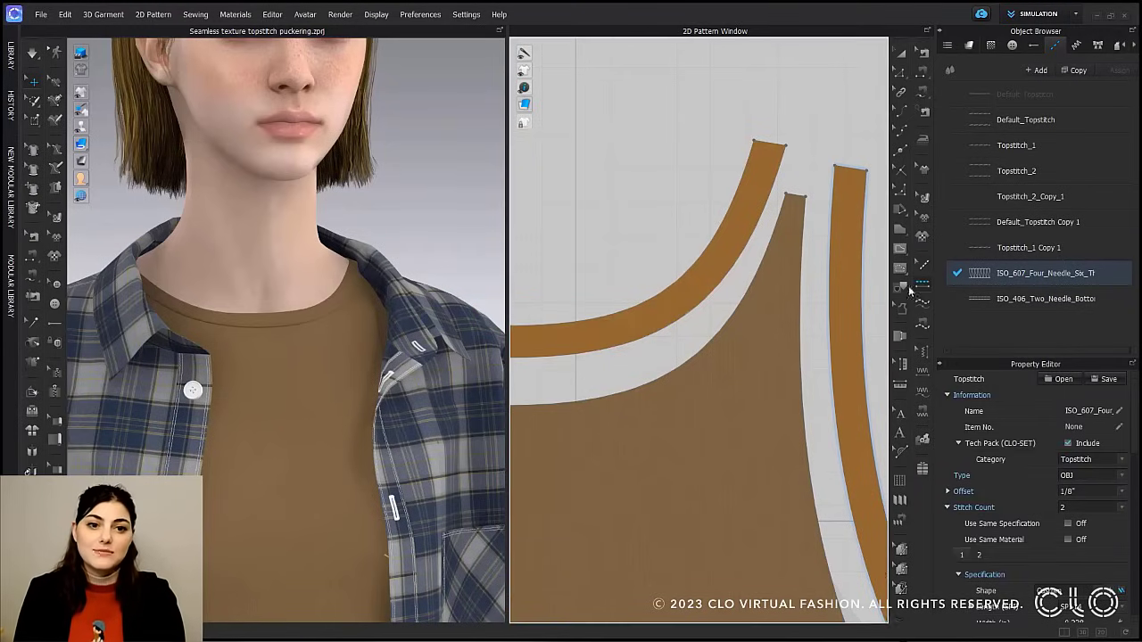
{"action": "left_click", "coordinate": [740, 327]}
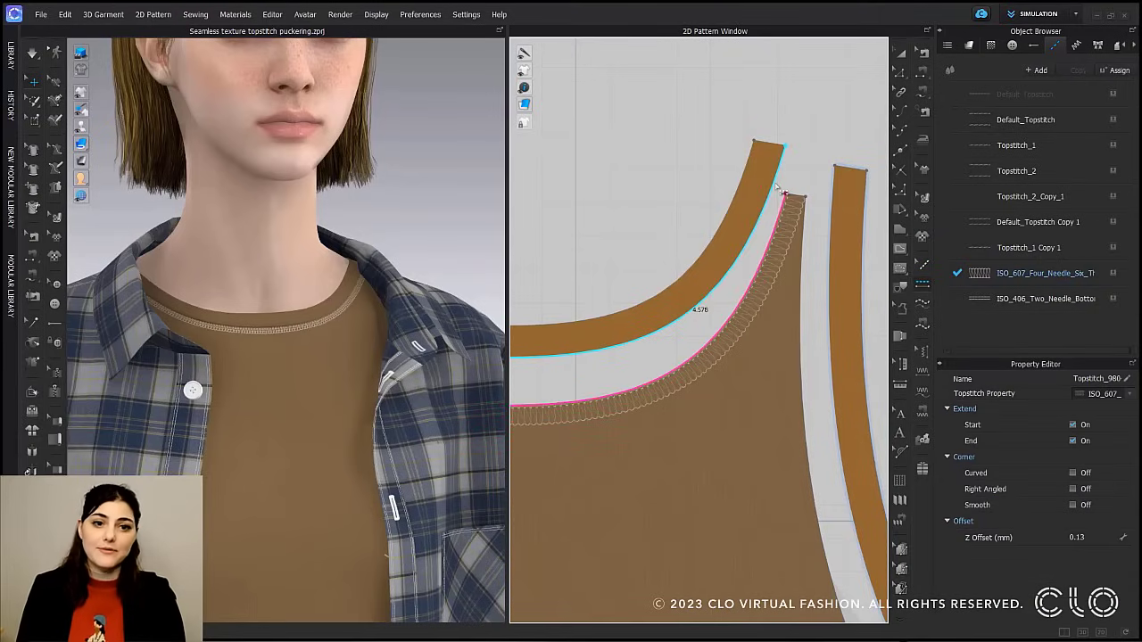
{"action": "left_click", "coordinate": [784, 154]}
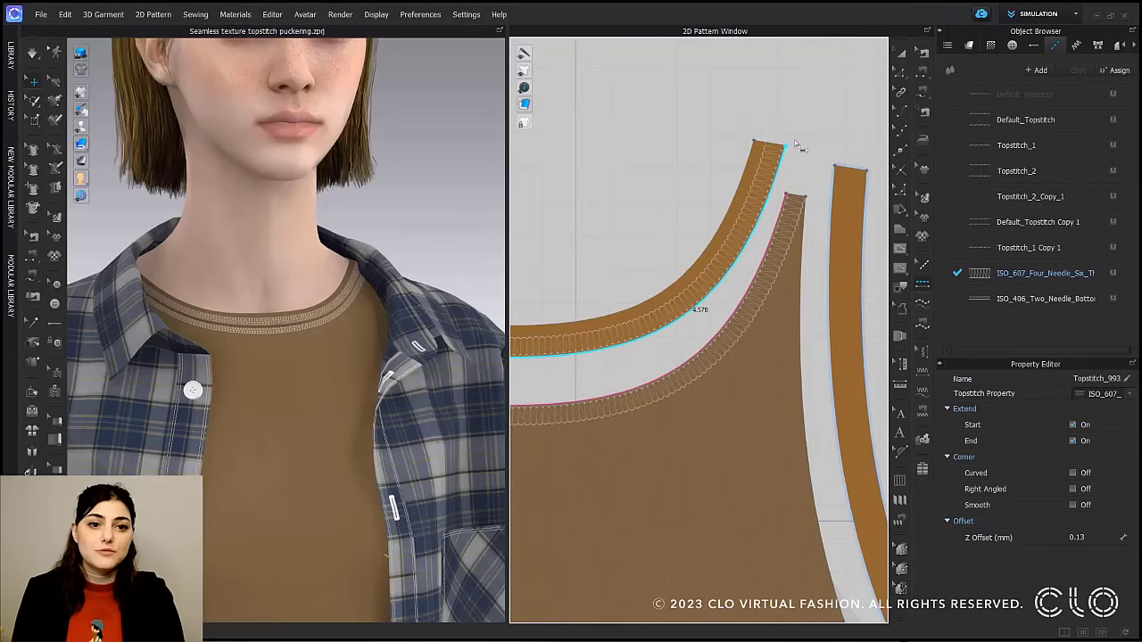
{"action": "scroll", "coordinate": [791, 149], "scroll_direction": "up", "scroll_amount": 2}
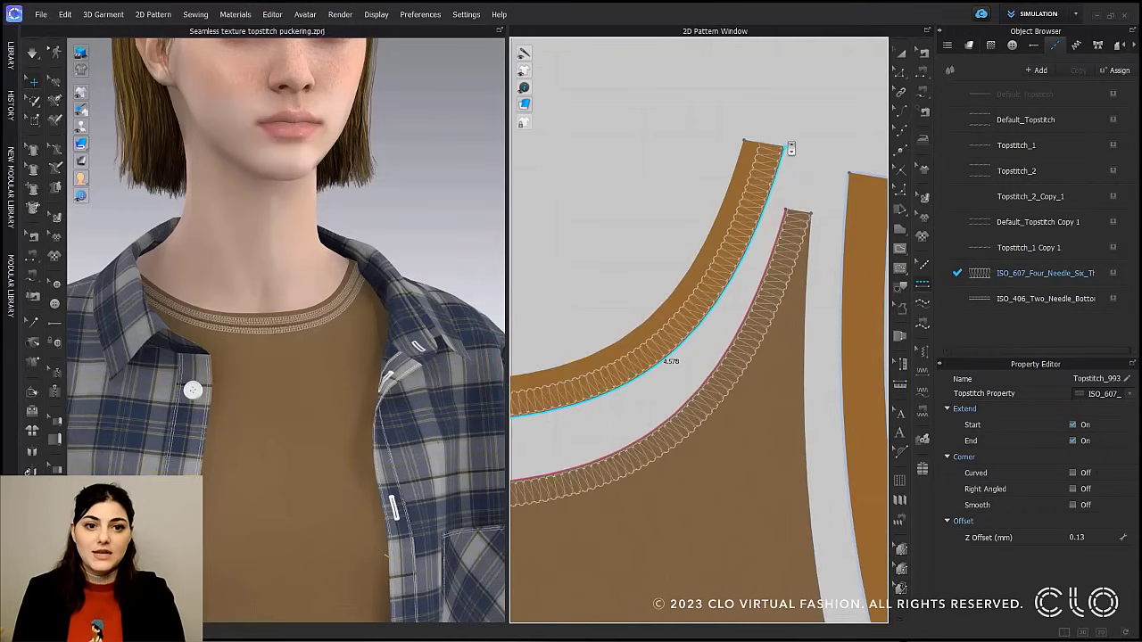
{"action": "scroll", "coordinate": [793, 154], "scroll_direction": "up", "scroll_amount": 2}
{"action": "scroll", "coordinate": [799, 182], "scroll_direction": "down", "scroll_amount": 2}
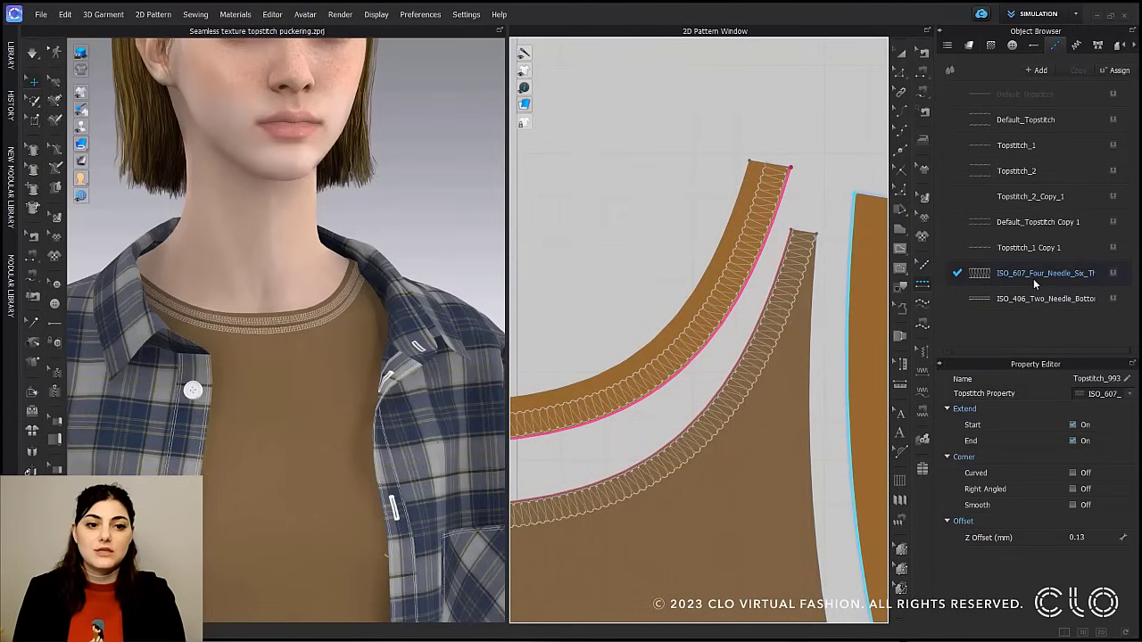
Delete the segment topstitches from the front neckline edge and the neckband edge.
{"action": "left_click", "coordinate": [925, 266]}
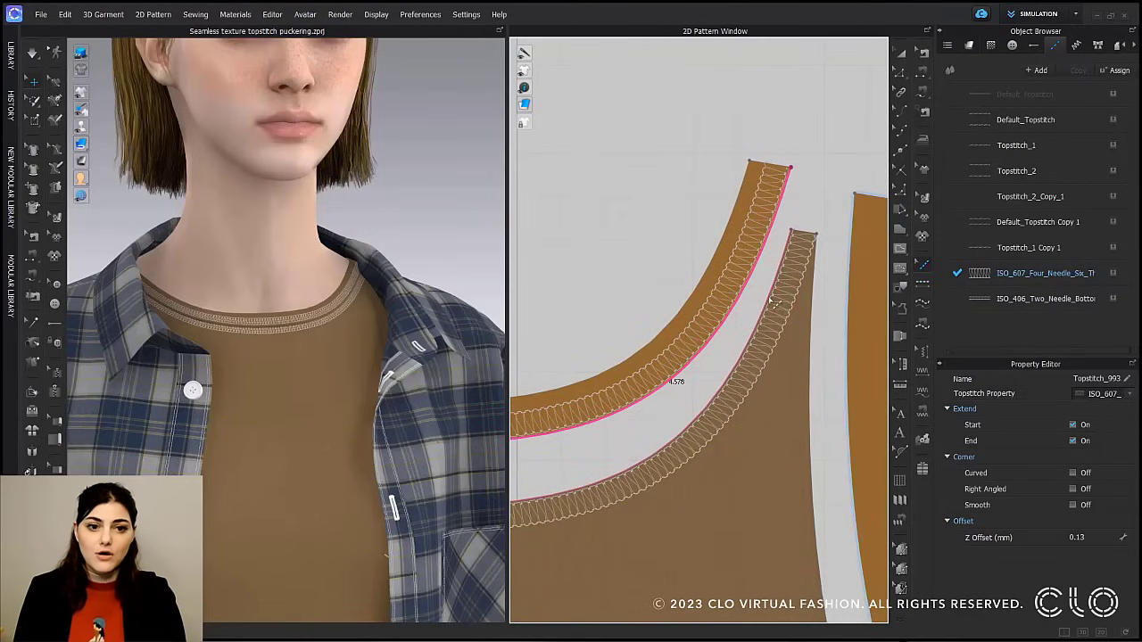
{"action": "left_click", "coordinate": [770, 270]}
{"action": "key", "text": "Delete"}
{"action": "left_click", "coordinate": [760, 259]}
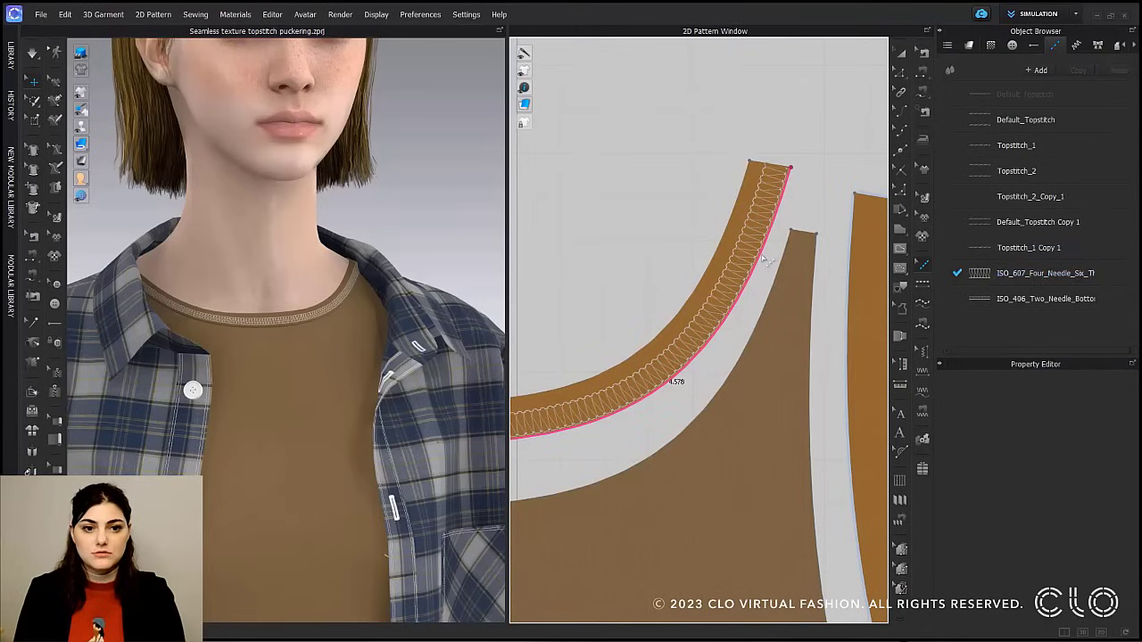
{"action": "key", "text": "Delete"}
Draw a free seamline topstitch with the ISO_607 property along the neckline seam from the shoulder to the centre front.
{"action": "left_click", "coordinate": [922, 327]}
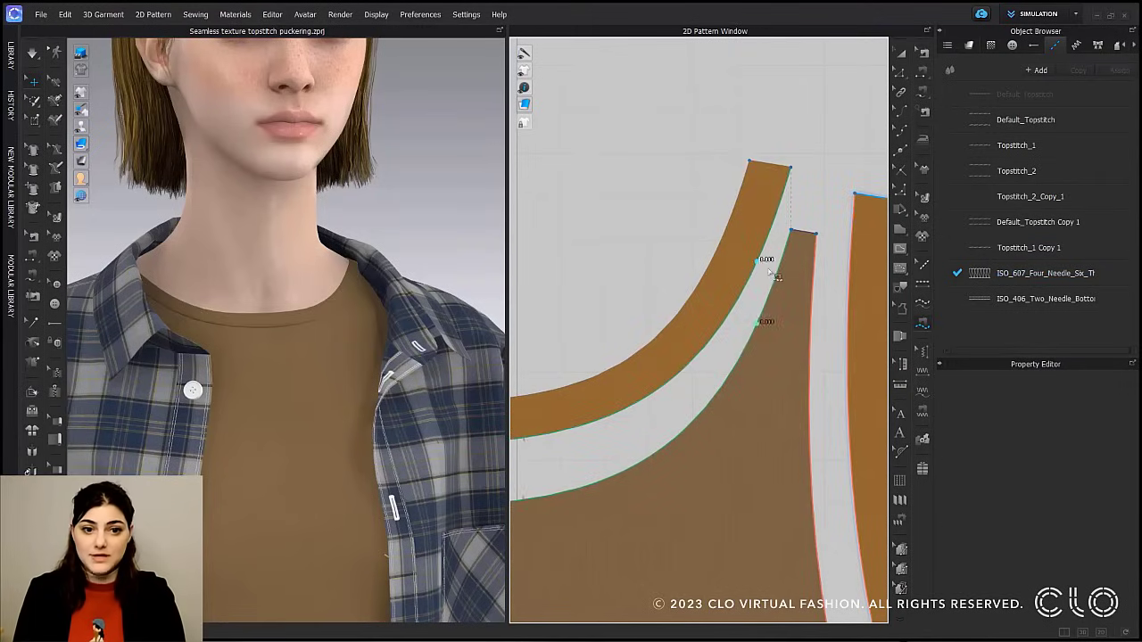
{"action": "scroll", "coordinate": [769, 272], "scroll_direction": "down", "scroll_amount": 2}
{"action": "left_click", "coordinate": [786, 235]}
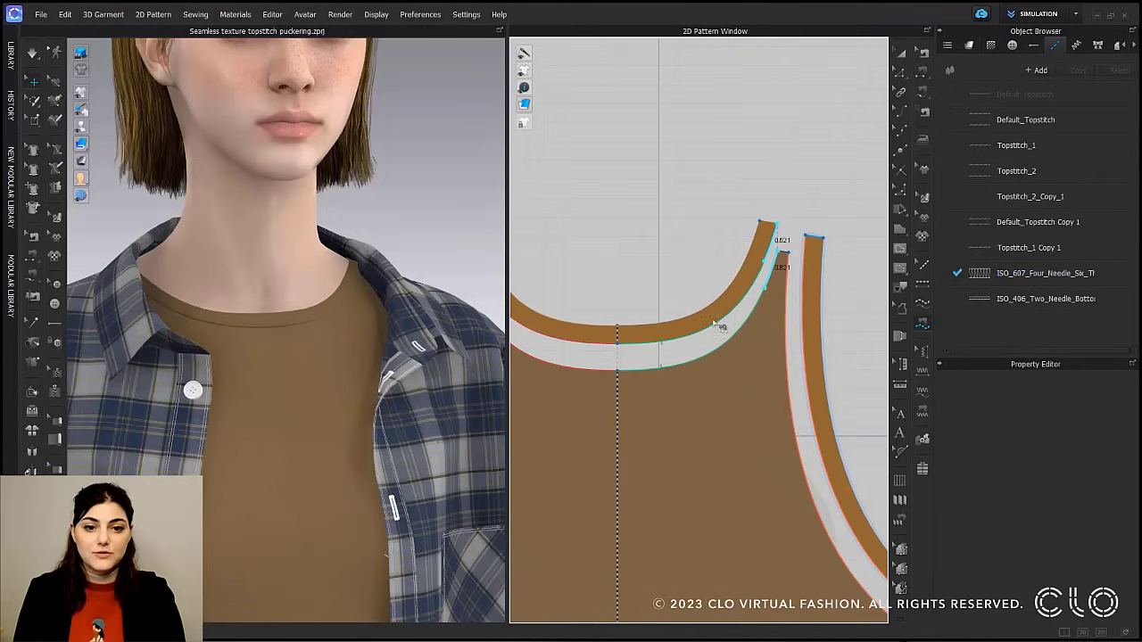
{"action": "left_click", "coordinate": [619, 358]}
{"action": "scroll", "coordinate": [779, 234], "scroll_direction": "up", "scroll_amount": 4}
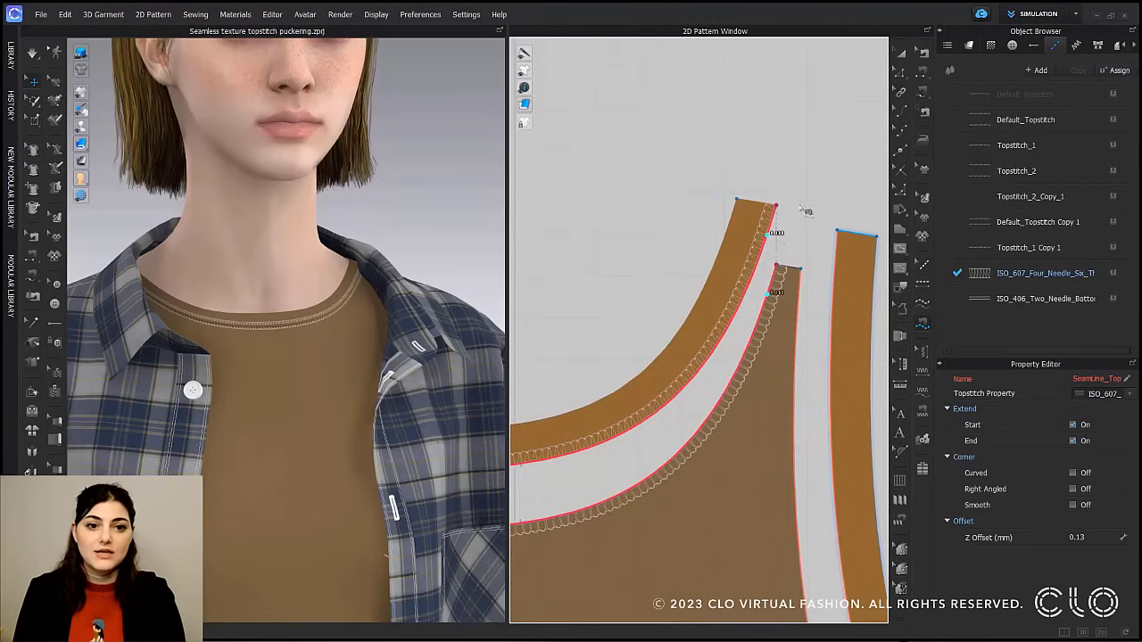
Draw a free seamline topstitch with the ISO_607 property along the armhole seam from the shoulder down to the underarm.
{"action": "scroll", "coordinate": [765, 243], "scroll_direction": "down", "scroll_amount": 2}
{"action": "middle_click_drag", "start_coordinate": [787, 255], "coordinate": [740, 283]}
{"action": "scroll", "coordinate": [740, 283], "scroll_direction": "down", "scroll_amount": 2}
{"action": "left_click", "coordinate": [740, 289]}
{"action": "middle_click_drag", "start_coordinate": [815, 571], "coordinate": [773, 432]}
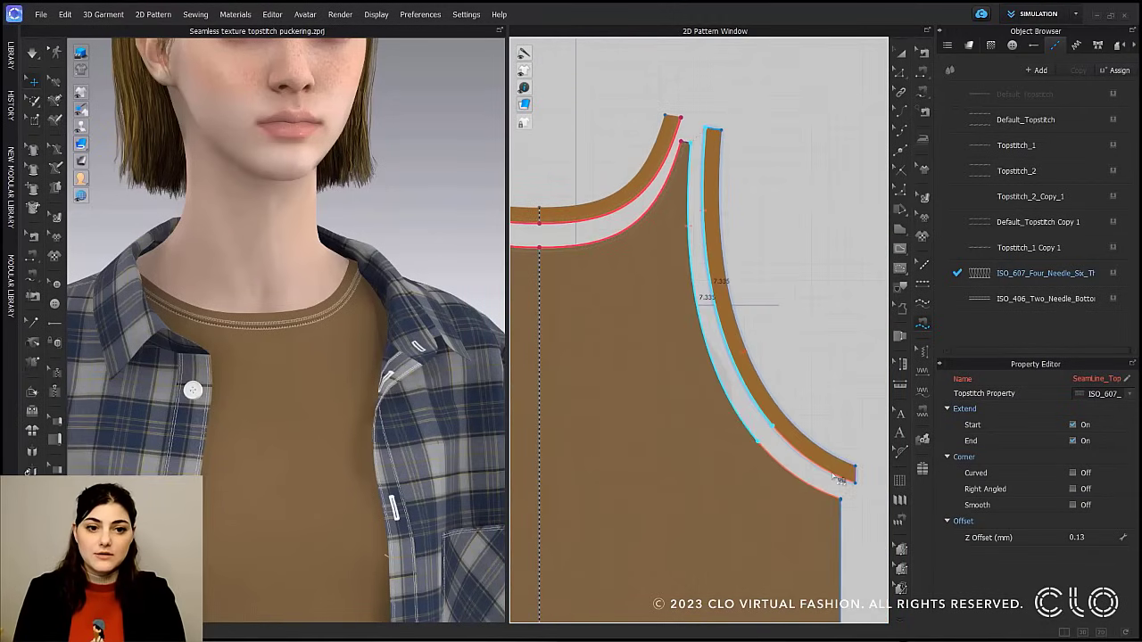
{"action": "left_click", "coordinate": [843, 489]}
{"action": "scroll", "coordinate": [705, 241], "scroll_direction": "up", "scroll_amount": 5}
{"action": "middle_click_drag", "start_coordinate": [705, 241], "coordinate": [694, 253]}
{"action": "scroll", "coordinate": [694, 252], "scroll_direction": "down", "scroll_amount": 5}
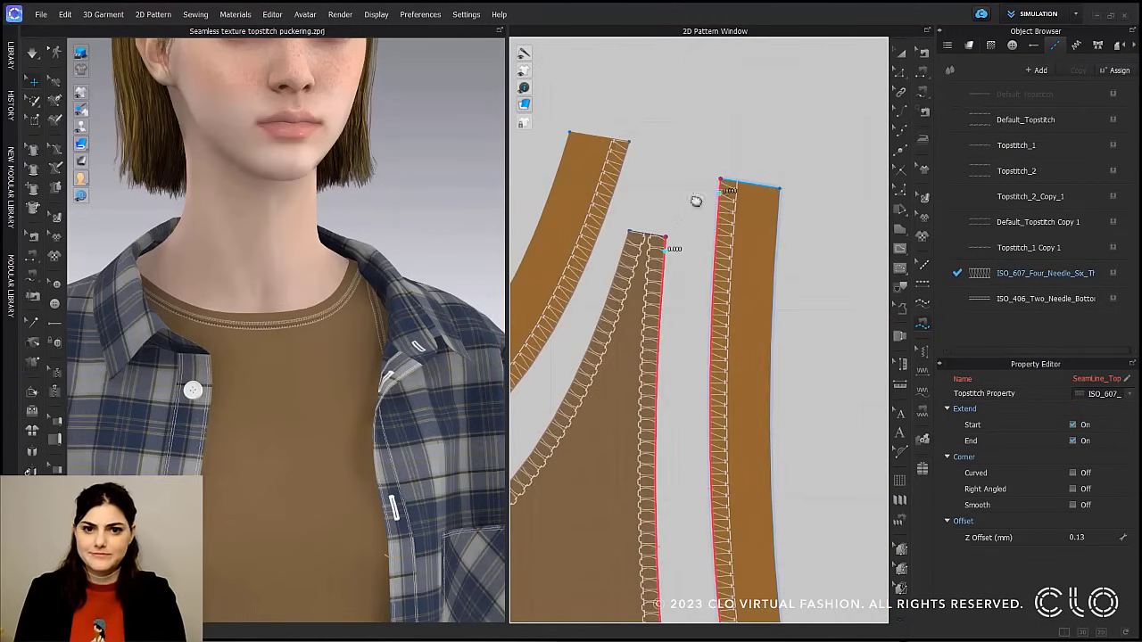
{"action": "middle_click_drag", "start_coordinate": [693, 199], "coordinate": [778, 191]}
{"action": "key", "text": "Escape"}
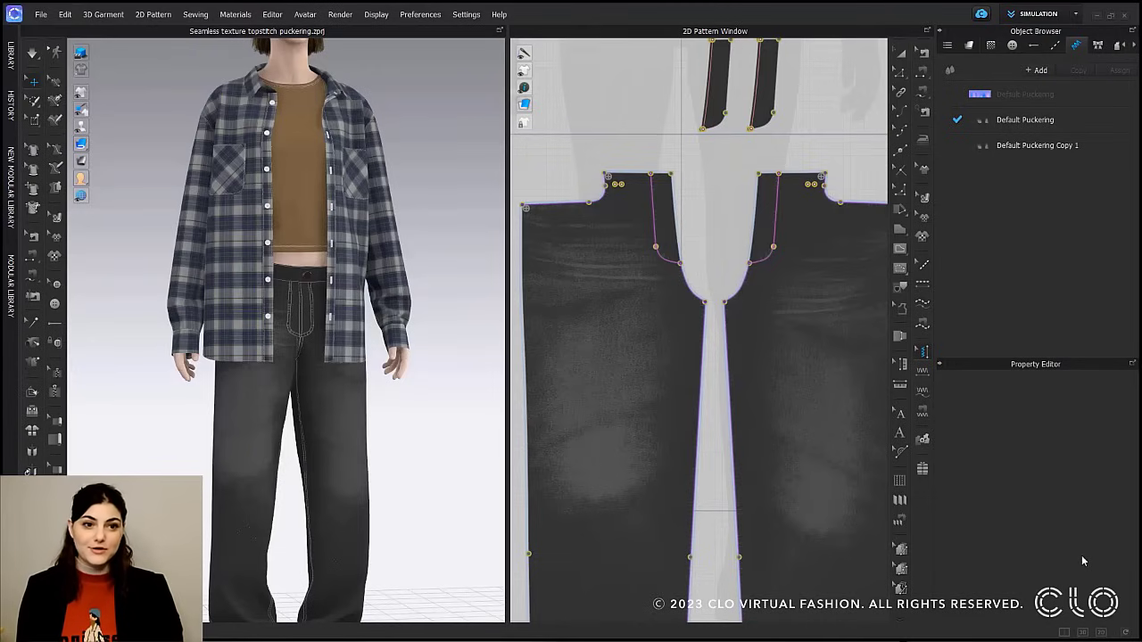
Remove linked editing from the puckering on the left-hand trouser front's curved fly line and delete that puckering.
{"action": "right_click", "coordinate": [655, 212]}
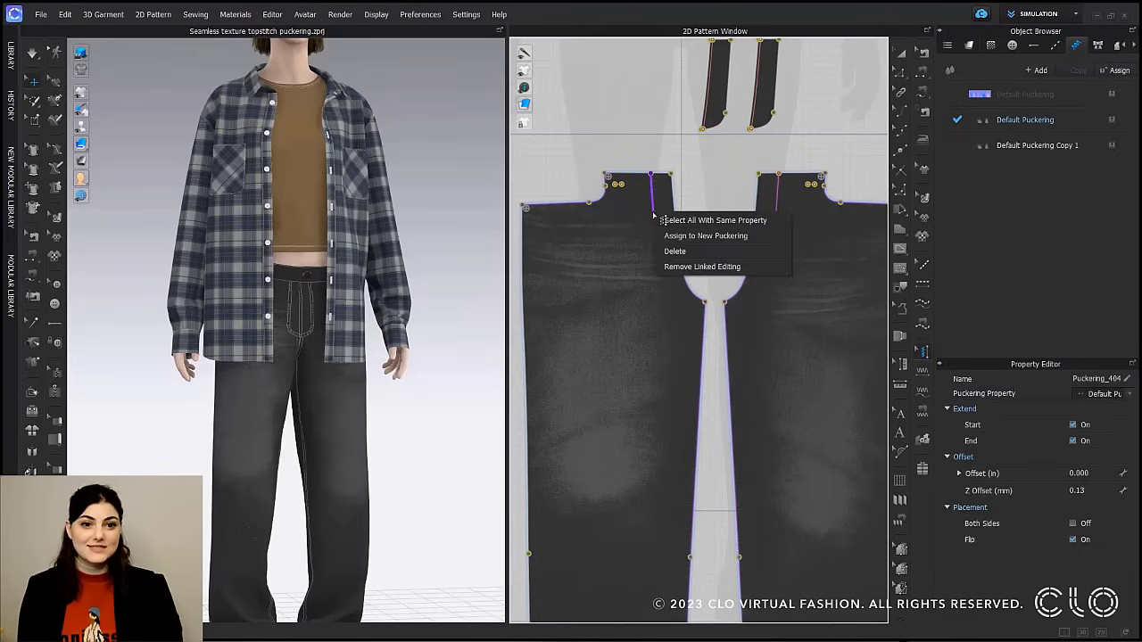
{"action": "left_click", "coordinate": [692, 267]}
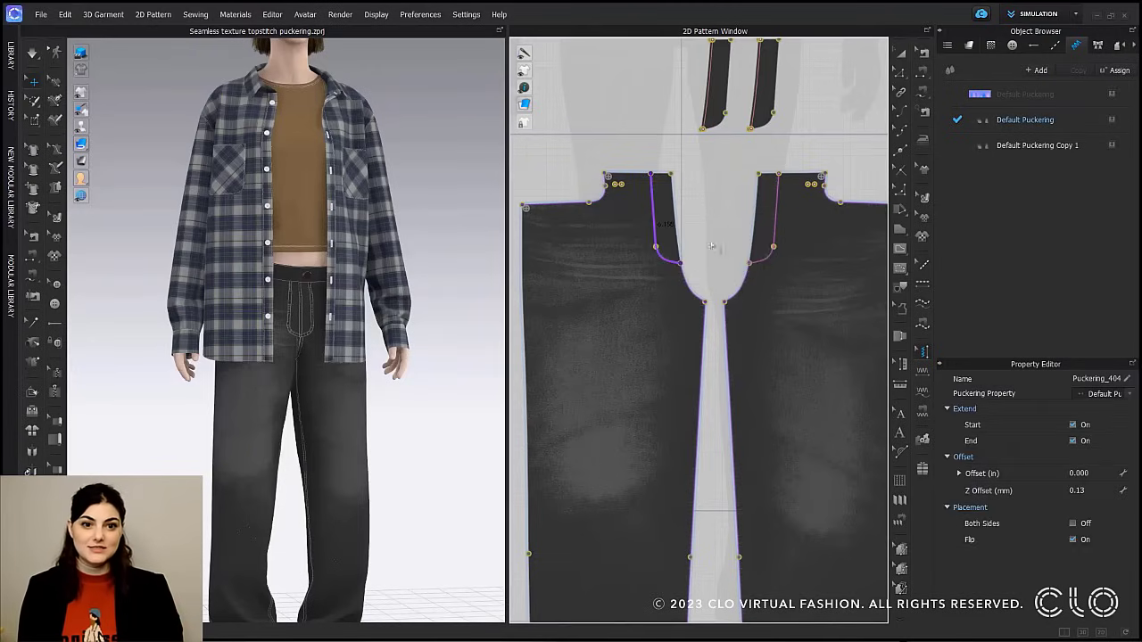
{"action": "left_click", "coordinate": [733, 207]}
{"action": "left_click", "coordinate": [653, 214]}
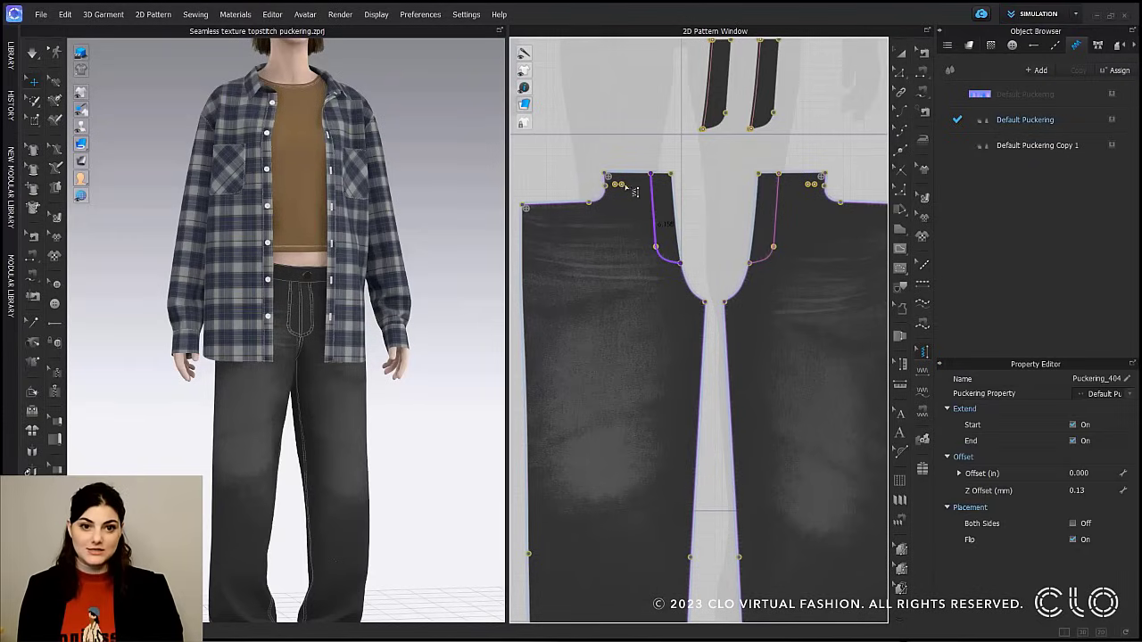
{"action": "key", "text": "ctrl+z"}
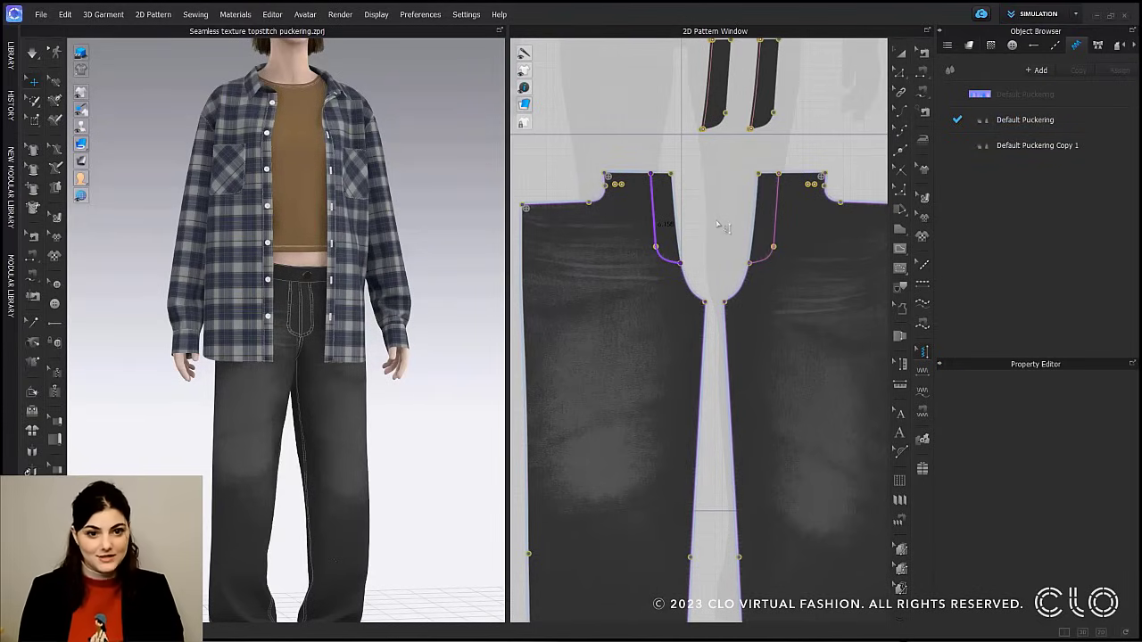
{"action": "left_click", "coordinate": [720, 225]}
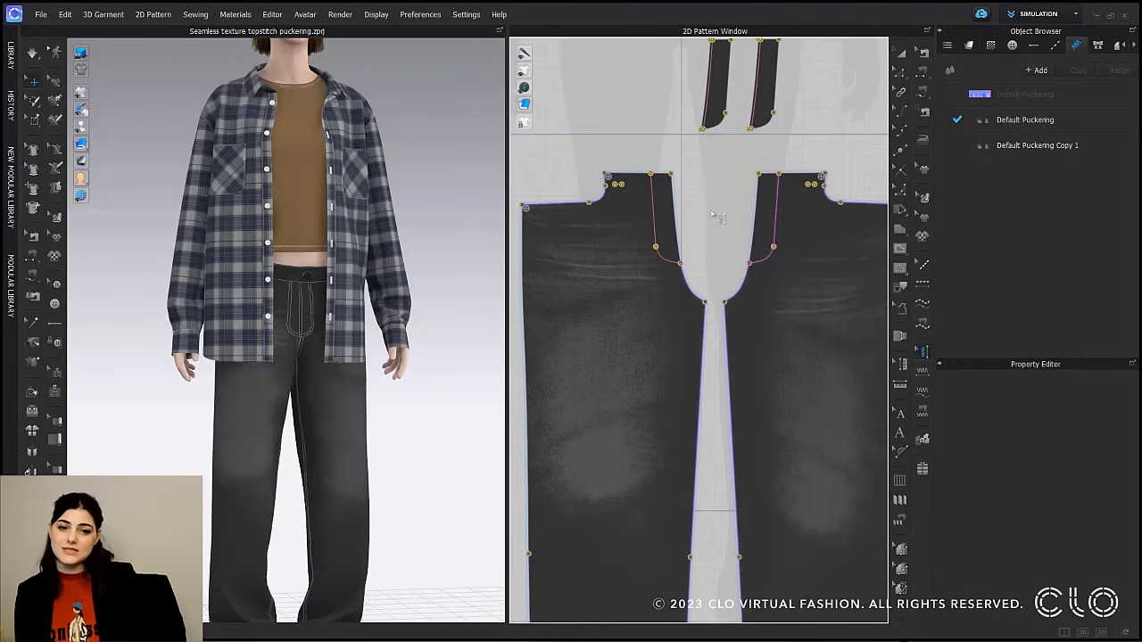
Remove linked editing from the topstitch on the left-hand trouser front's curved fly line and delete that topstitch.
{"action": "left_click", "coordinate": [923, 267]}
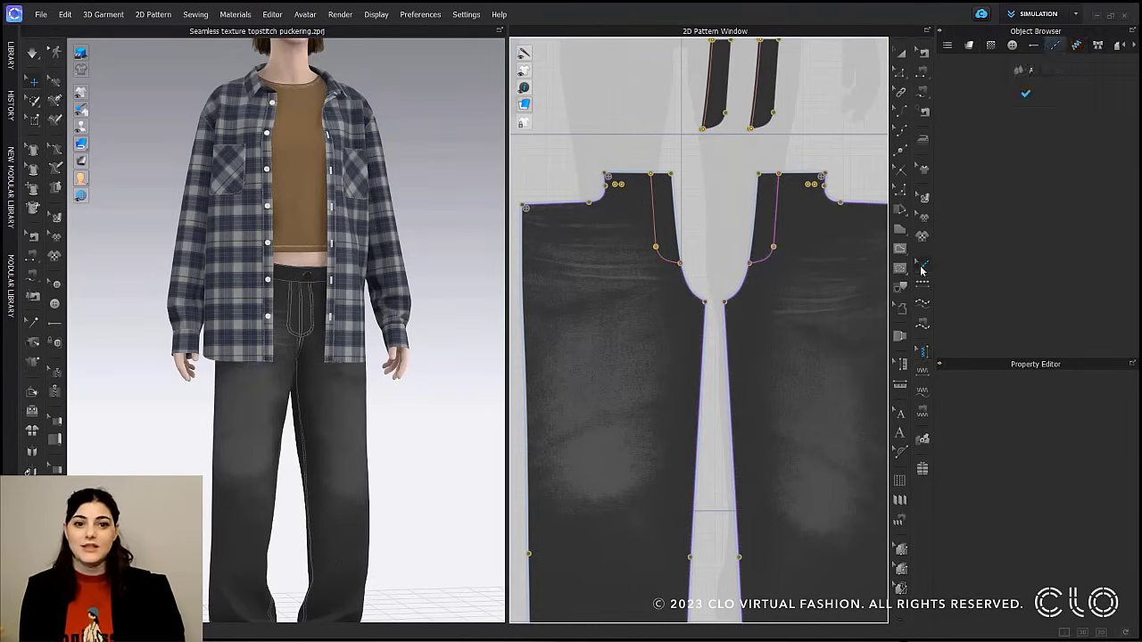
{"action": "left_click", "coordinate": [654, 227]}
{"action": "right_click", "coordinate": [657, 229]}
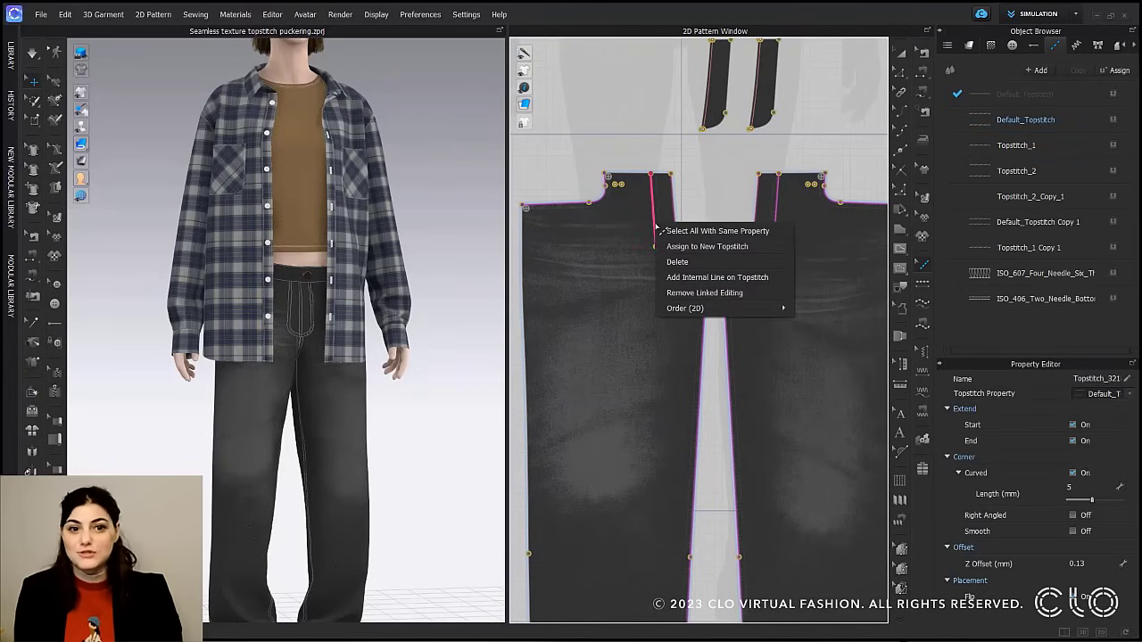
{"action": "left_click", "coordinate": [705, 293]}
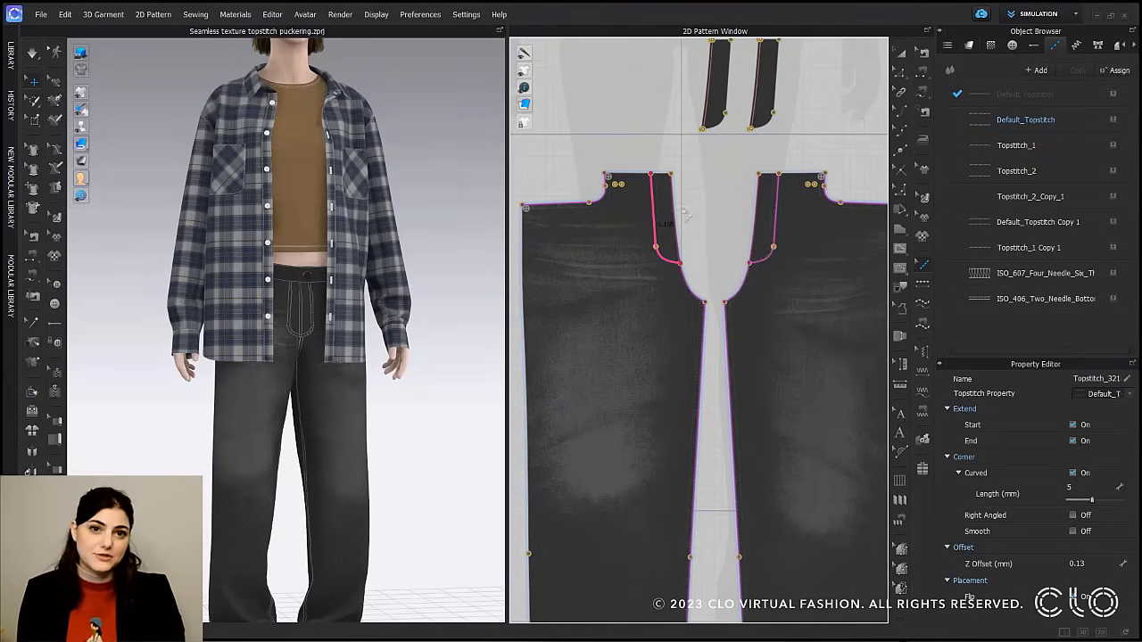
{"action": "left_click", "coordinate": [662, 233]}
{"action": "left_click", "coordinate": [662, 234]}
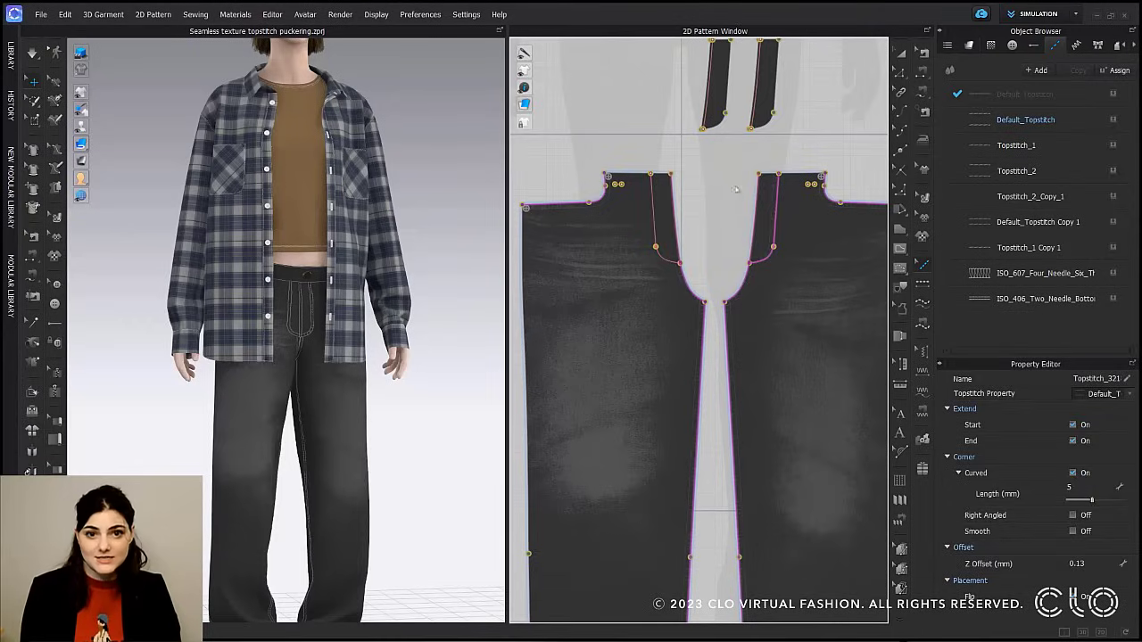
Inspect the properties of the puckering and the topstitch on the left-hand trouser front's crotch curve.
{"action": "key", "text": "p"}
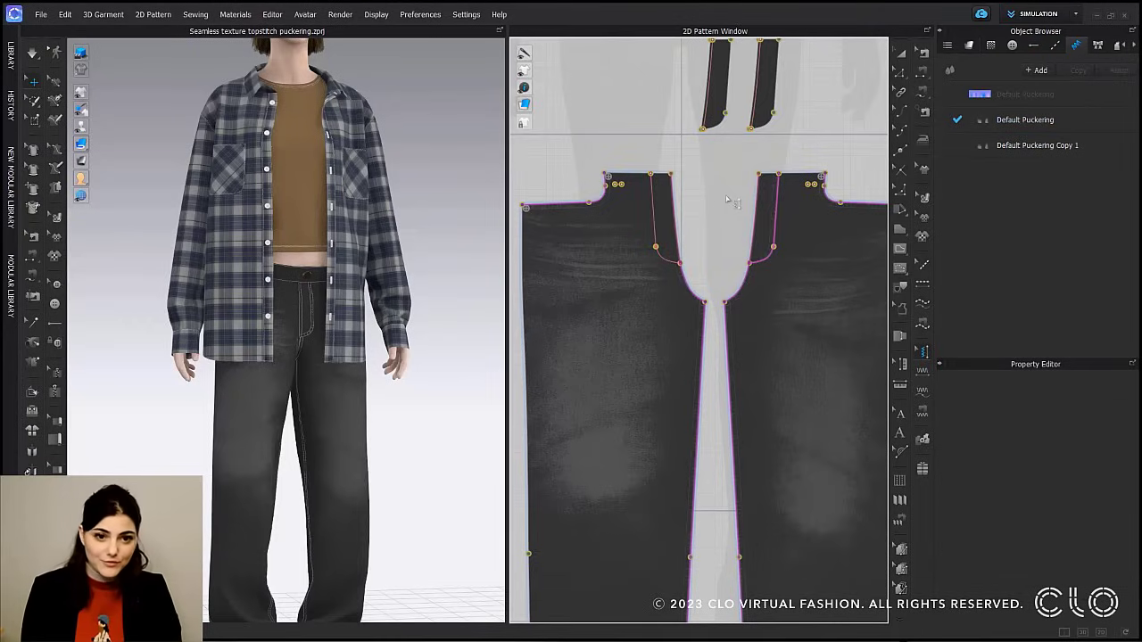
{"action": "right_click", "coordinate": [688, 282]}
{"action": "left_click", "coordinate": [707, 257]}
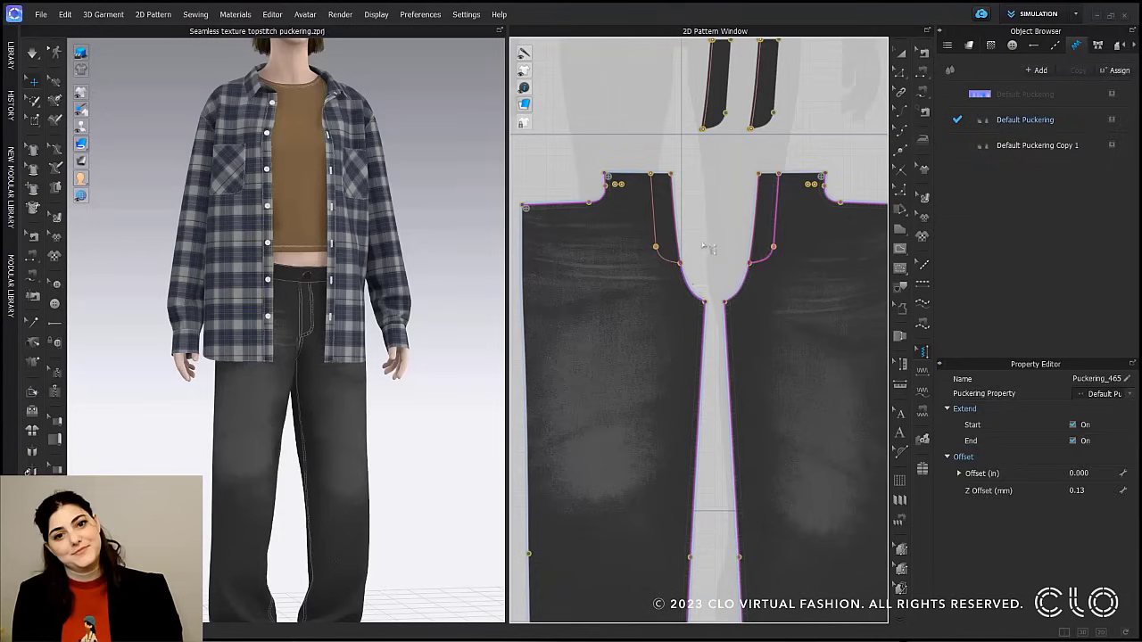
{"action": "key", "text": "j"}
{"action": "left_click", "coordinate": [698, 283]}
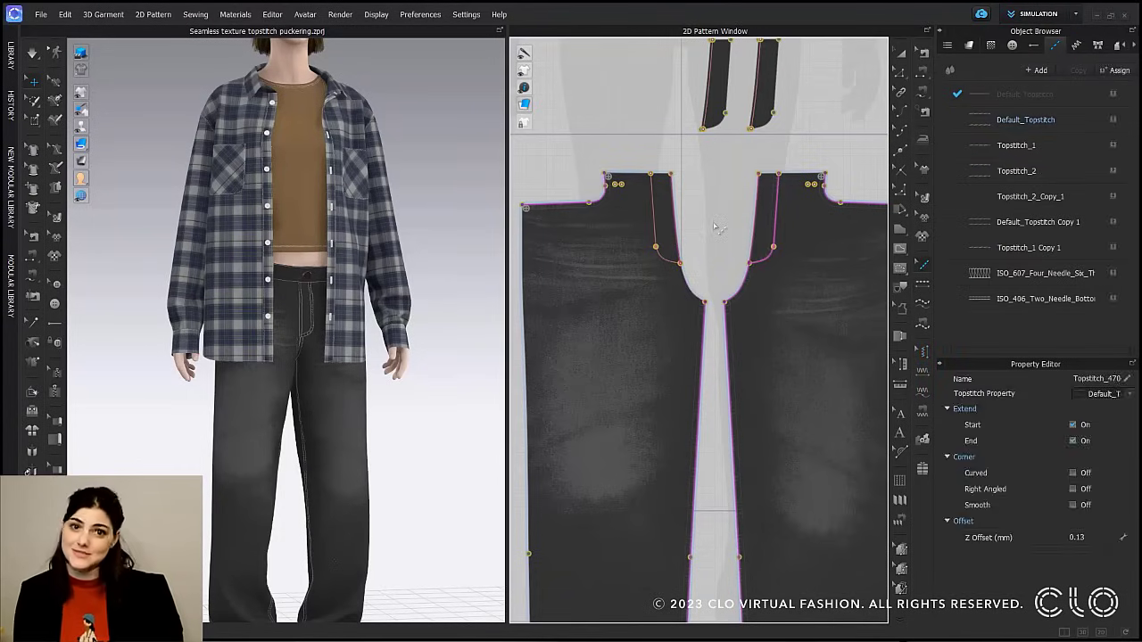
{"action": "left_click", "coordinate": [717, 227]}
{"action": "key", "text": "shift+j"}
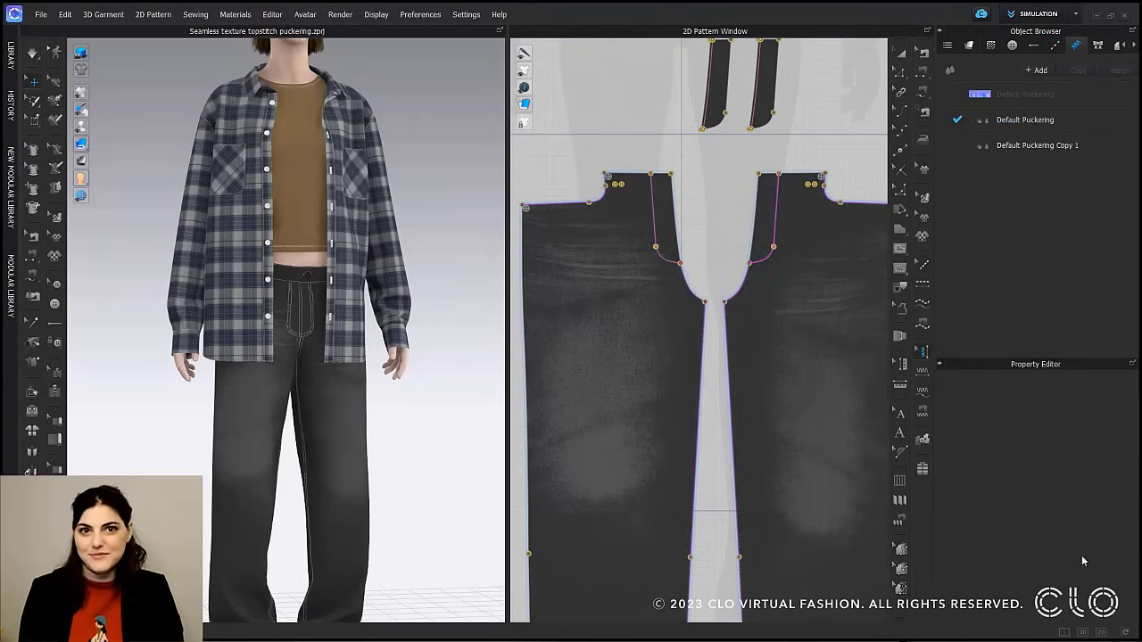
View the save and open dialogs for the Default Puckering property's puckering style preset, cancelling both.
{"action": "left_click", "coordinate": [1080, 130]}
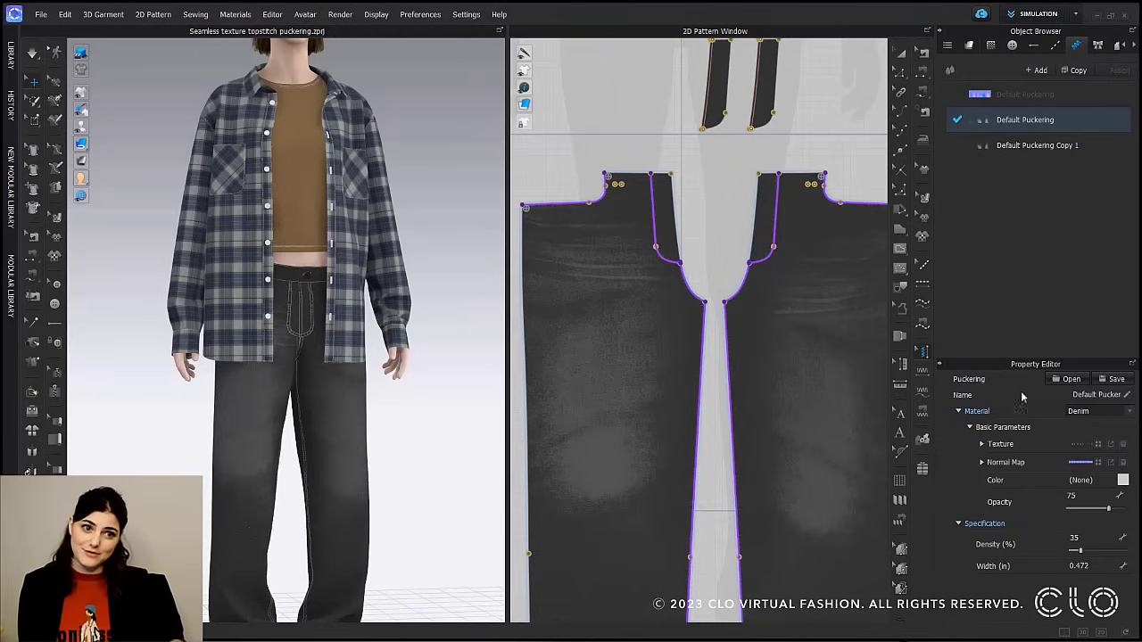
{"action": "left_click", "coordinate": [1123, 382]}
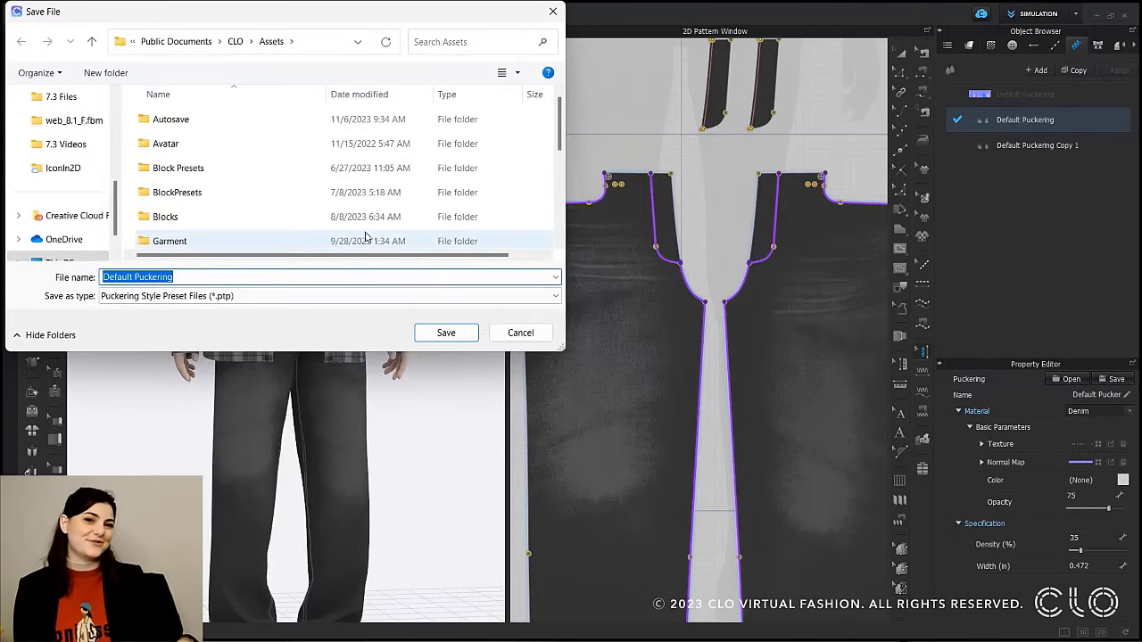
{"action": "left_click", "coordinate": [513, 332]}
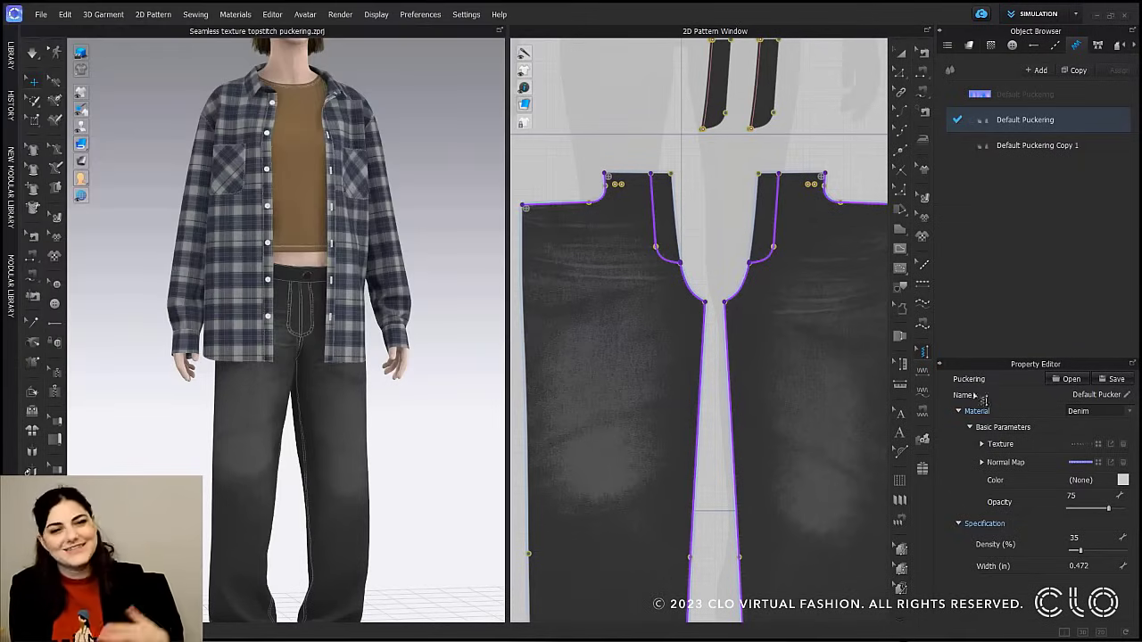
{"action": "left_click", "coordinate": [1074, 382]}
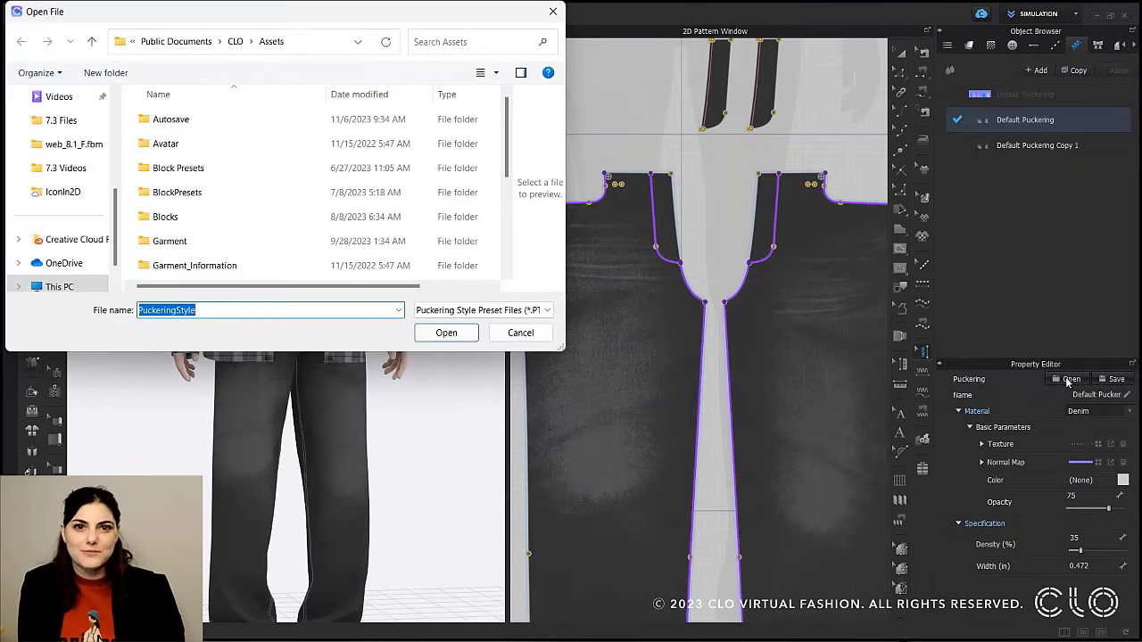
{"action": "left_click", "coordinate": [521, 333]}
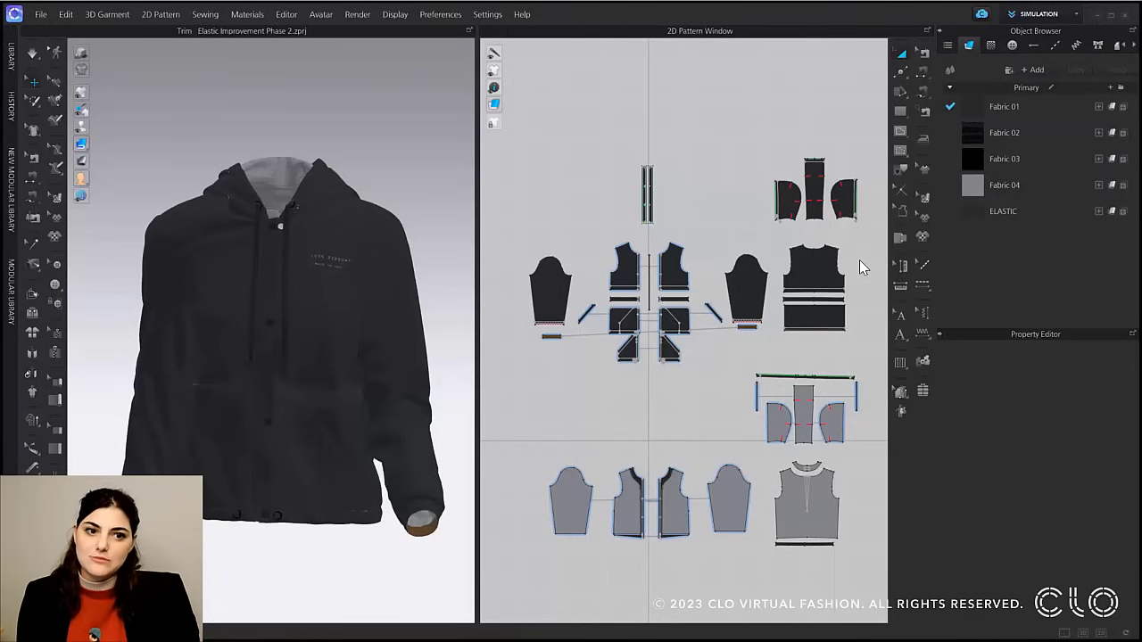
Apply 10 mm wide seam taping to both neckline segments of the jacket's upper front pattern.
{"action": "left_click", "coordinate": [924, 173]}
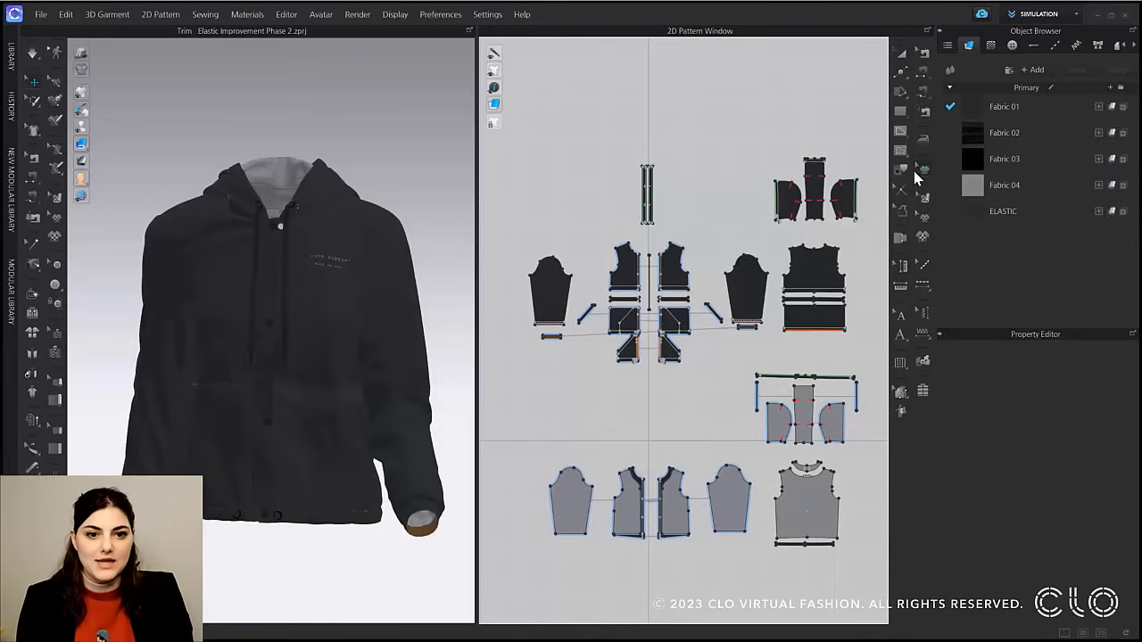
{"action": "scroll", "coordinate": [667, 256], "scroll_direction": "up", "scroll_amount": 10}
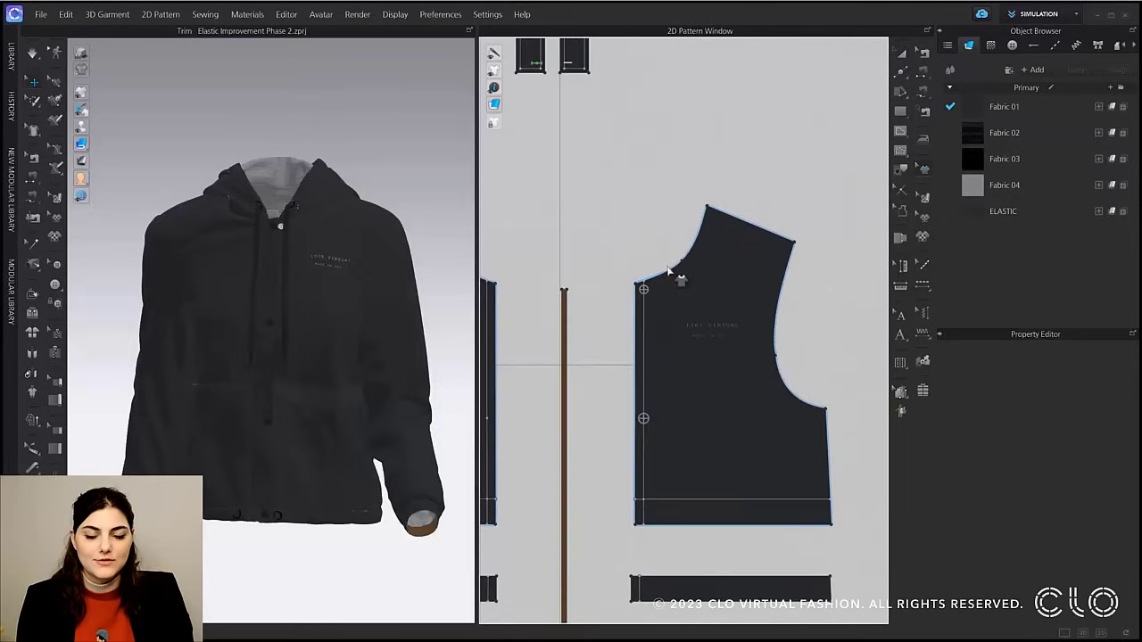
{"action": "left_click", "coordinate": [675, 281]}
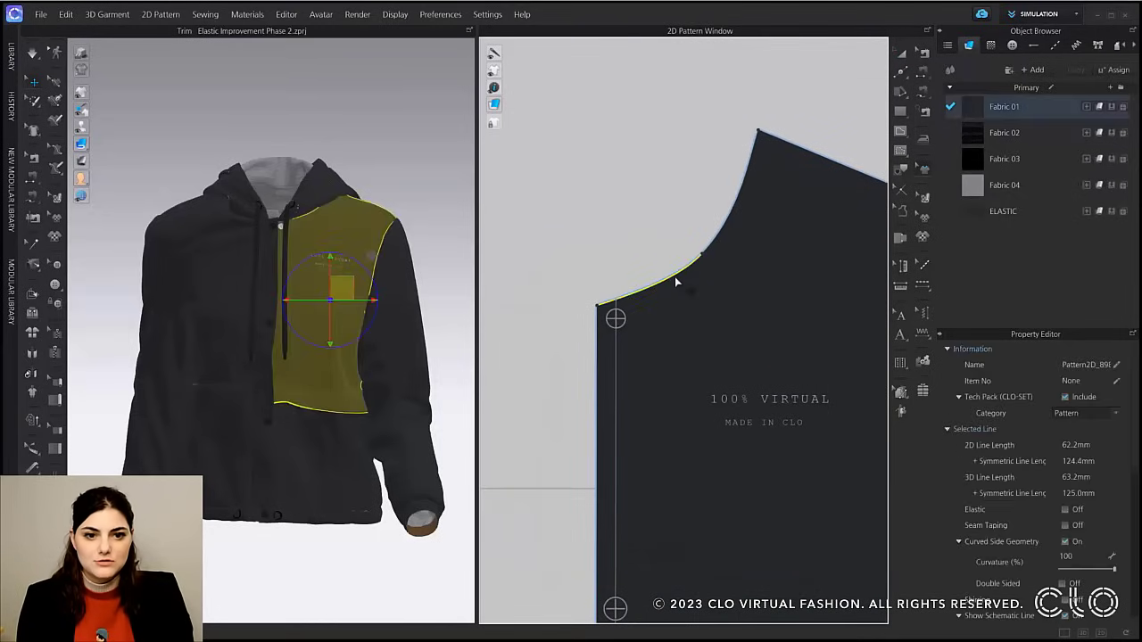
{"action": "left_click", "coordinate": [714, 245], "text": "shift"}
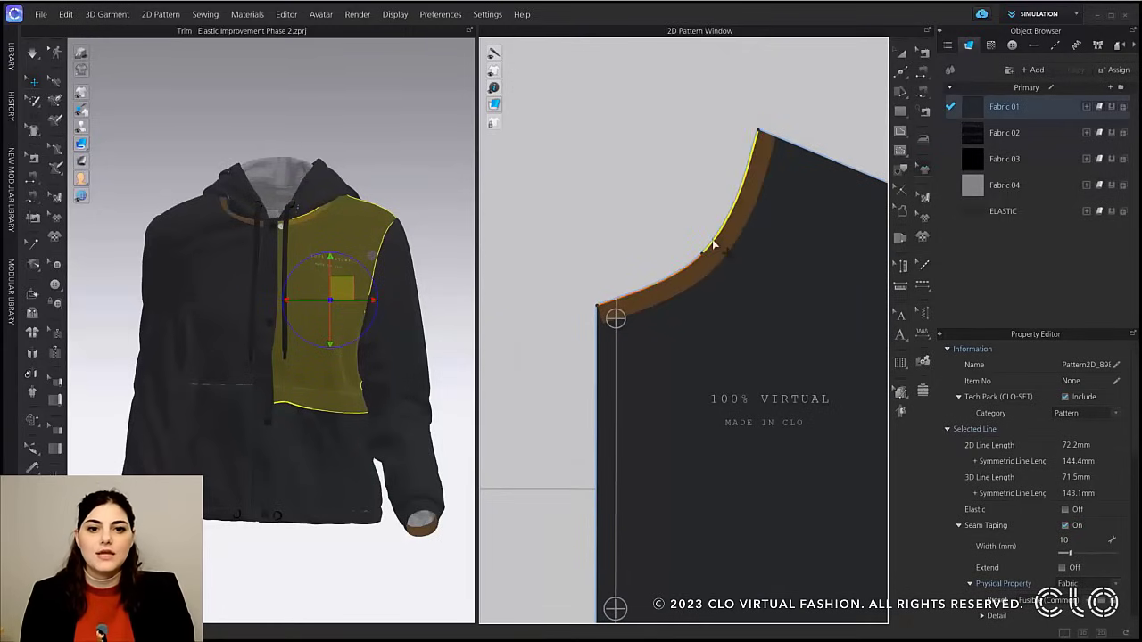
Turn on Extend for the seam taping on the neckline segment that ends at the centre front.
{"action": "scroll", "coordinate": [612, 328], "scroll_direction": "up", "scroll_amount": 3}
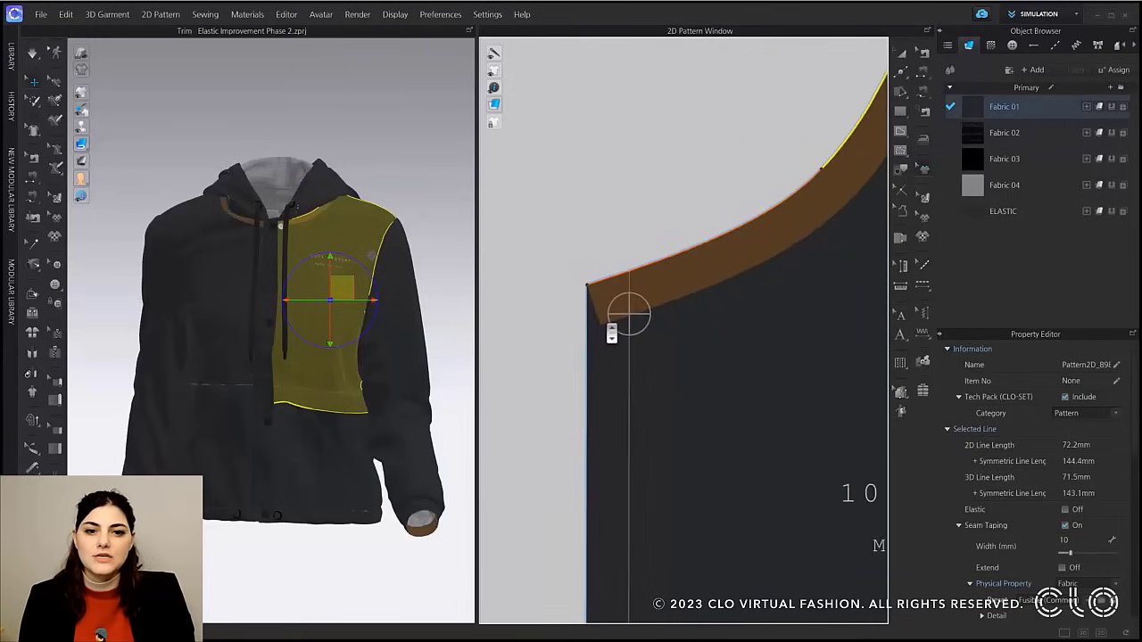
{"action": "scroll", "coordinate": [612, 332], "scroll_direction": "up", "scroll_amount": 1}
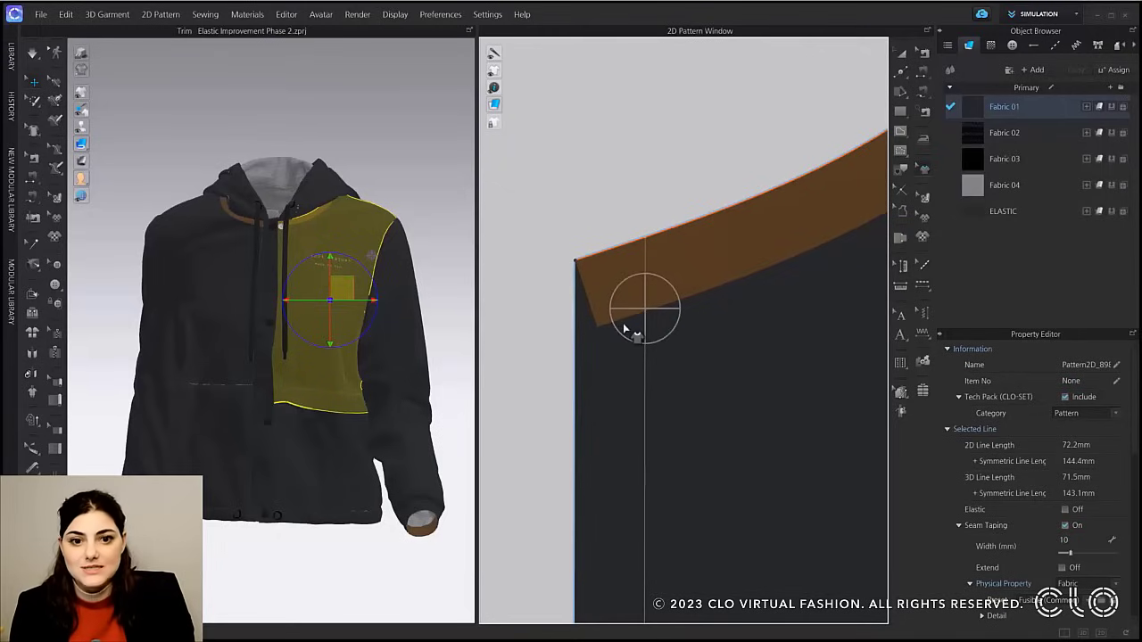
{"action": "left_click", "coordinate": [612, 250]}
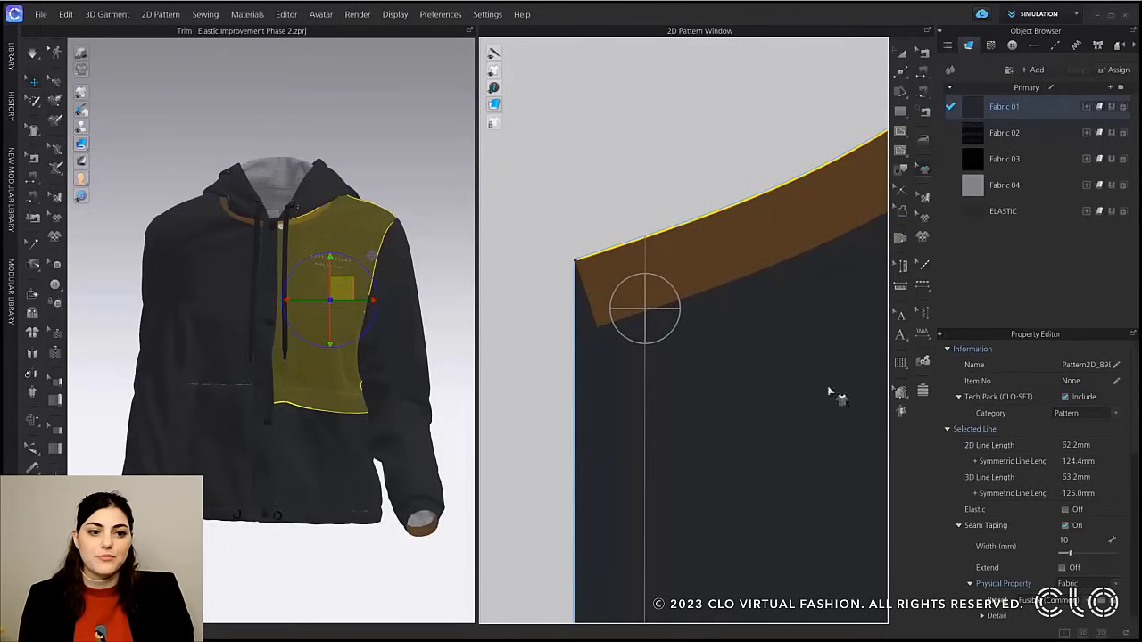
{"action": "scroll", "coordinate": [991, 515], "scroll_direction": "down", "scroll_amount": 2}
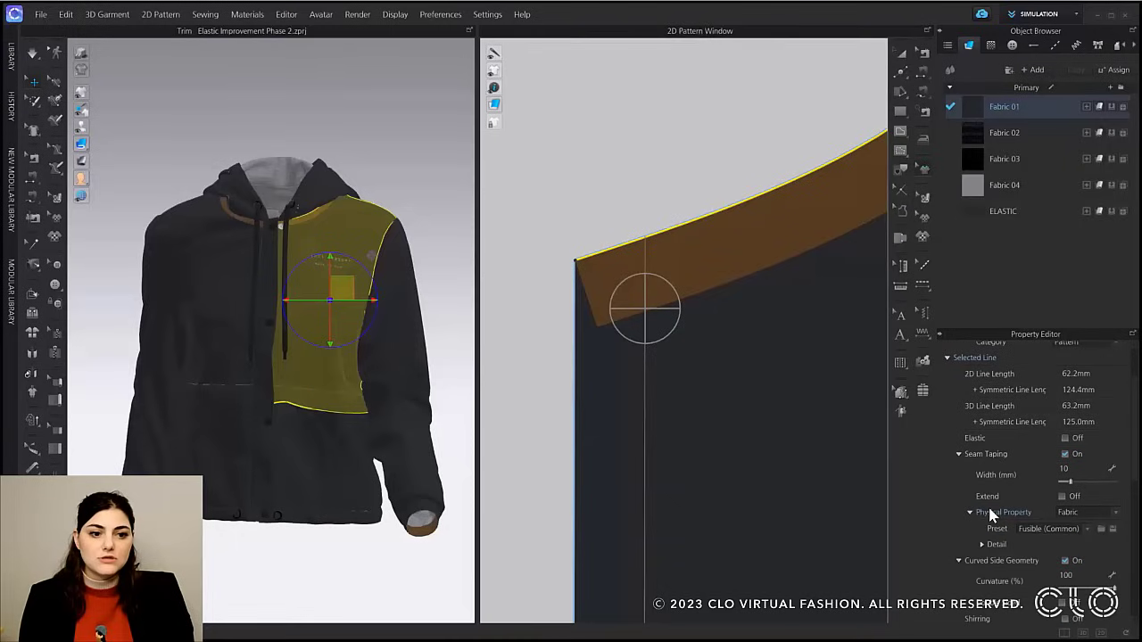
{"action": "left_click", "coordinate": [1063, 498]}
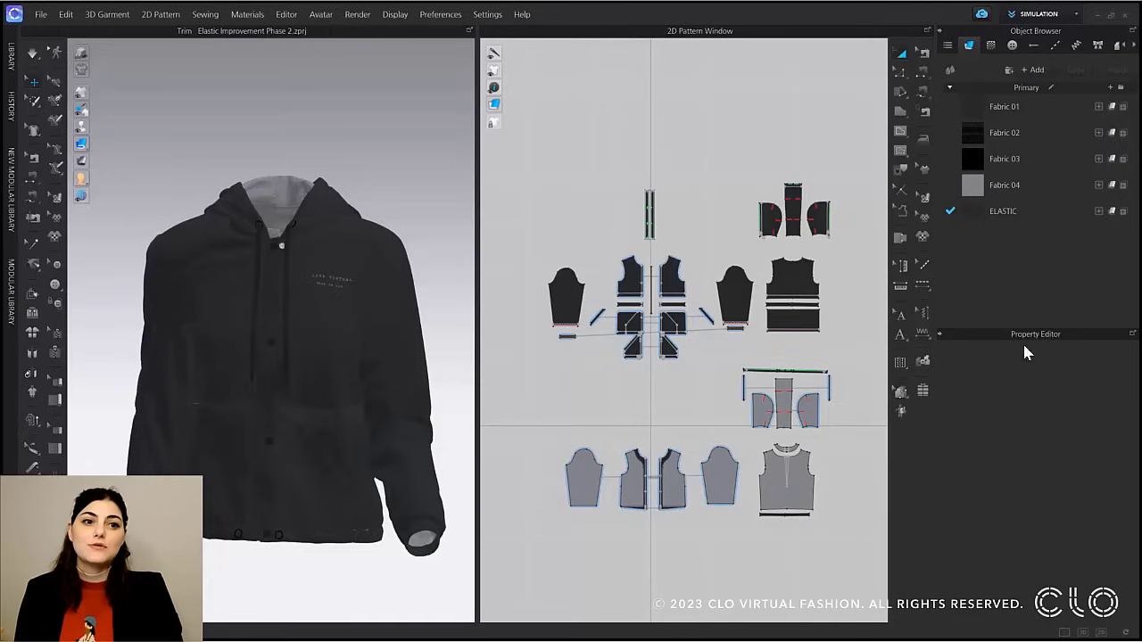
Select the ELASTIC fabric to highlight its cuff patterns and switch the workspace to Print Layout mode.
{"action": "left_click", "coordinate": [1018, 211]}
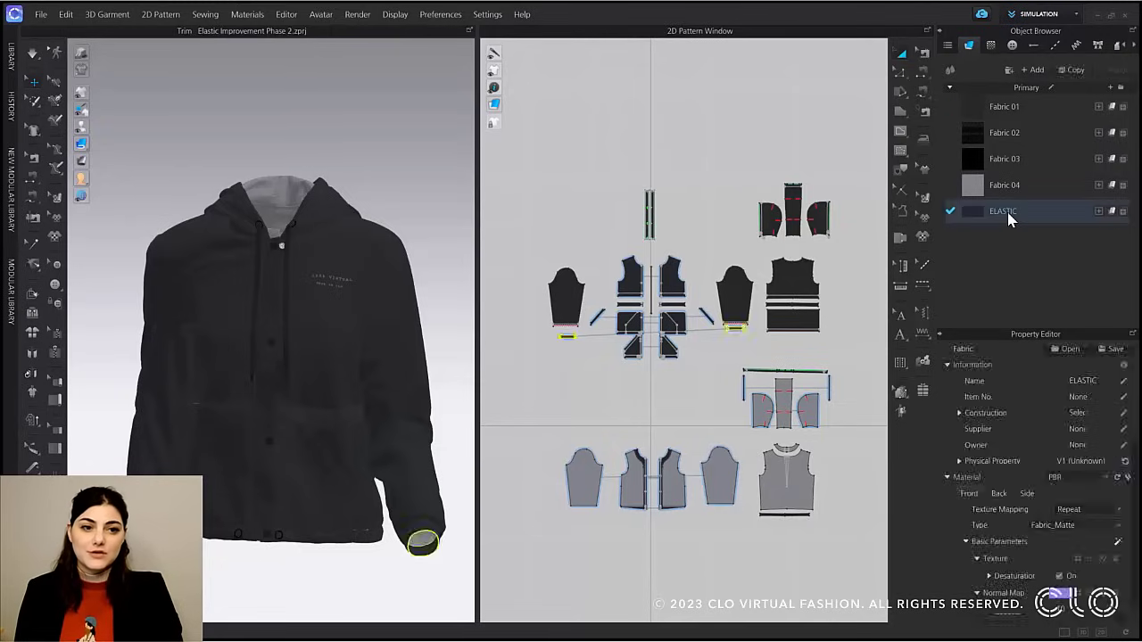
{"action": "left_click", "coordinate": [1011, 18]}
{"action": "left_click", "coordinate": [1030, 83]}
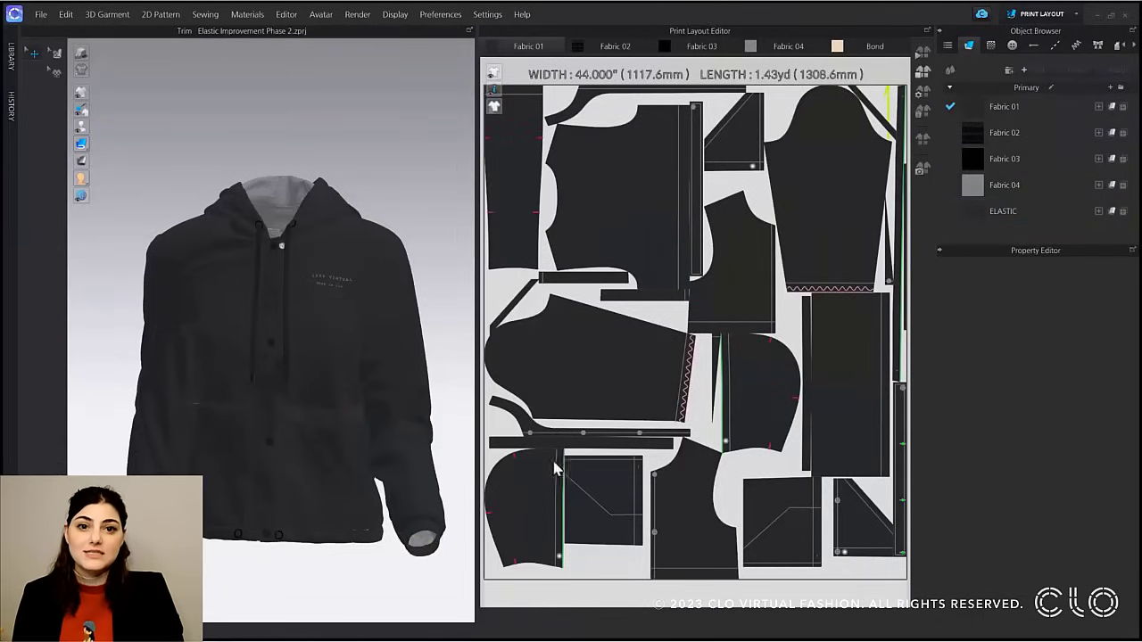
Select the elastic sleeve cuff on the 3D jacket and open the BOM editor.
{"action": "left_click", "coordinate": [426, 546]}
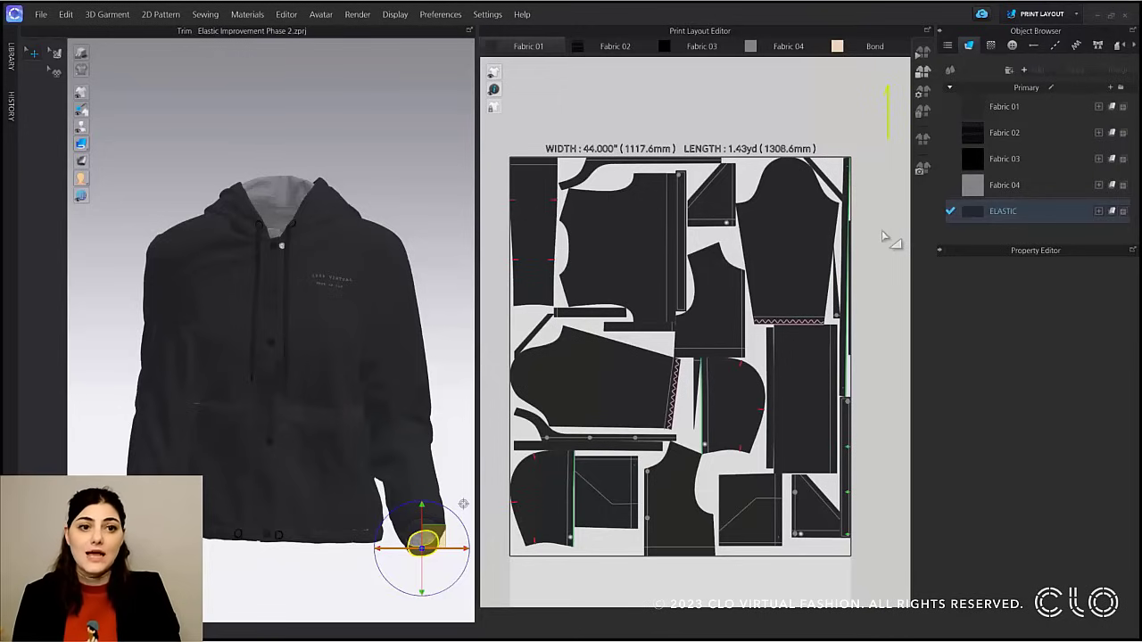
{"action": "left_click", "coordinate": [287, 15]}
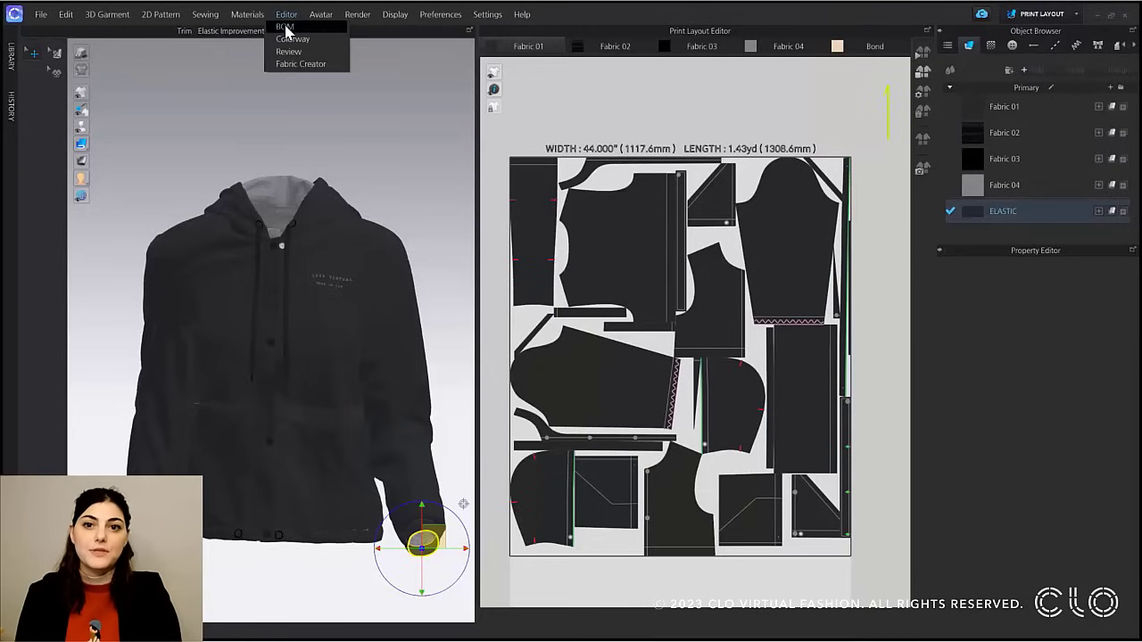
{"action": "left_click", "coordinate": [287, 31]}
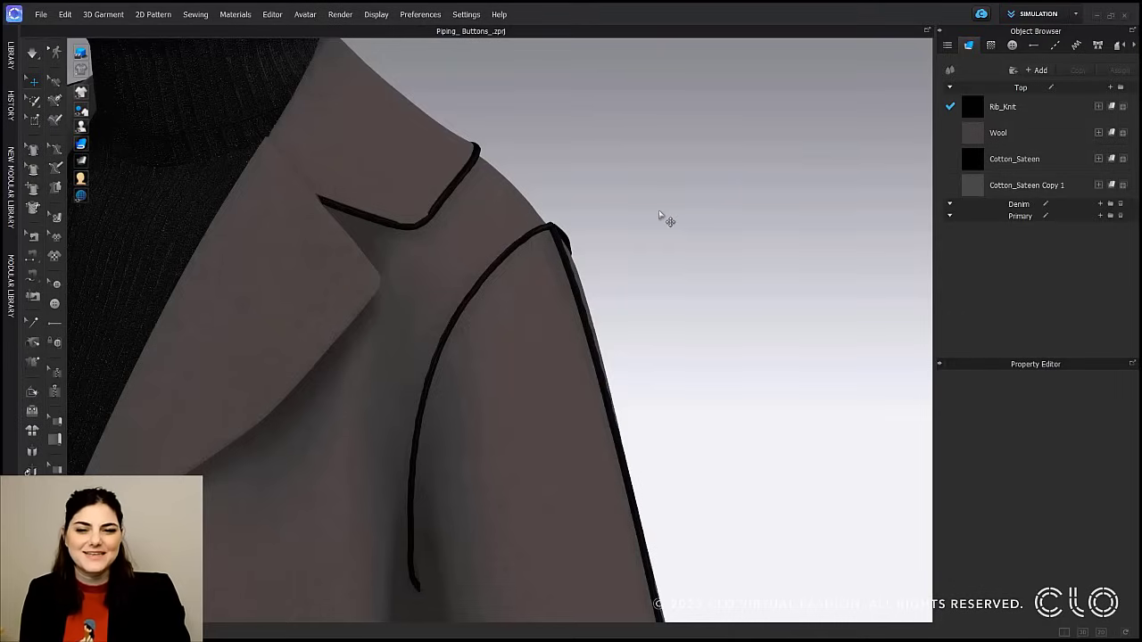
Review the Start and End finishing settings of the collar, back armhole, front armhole and sleeve seam pipings.
{"action": "left_click", "coordinate": [460, 188]}
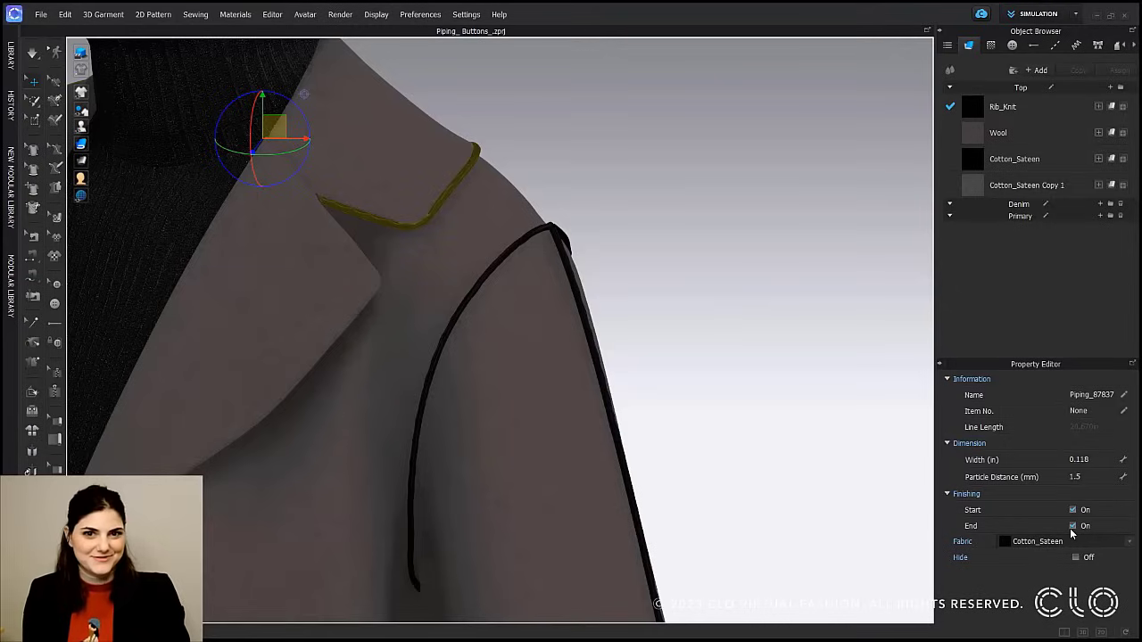
{"action": "left_click", "coordinate": [637, 262]}
{"action": "scroll", "coordinate": [616, 258], "scroll_direction": "down", "scroll_amount": 4}
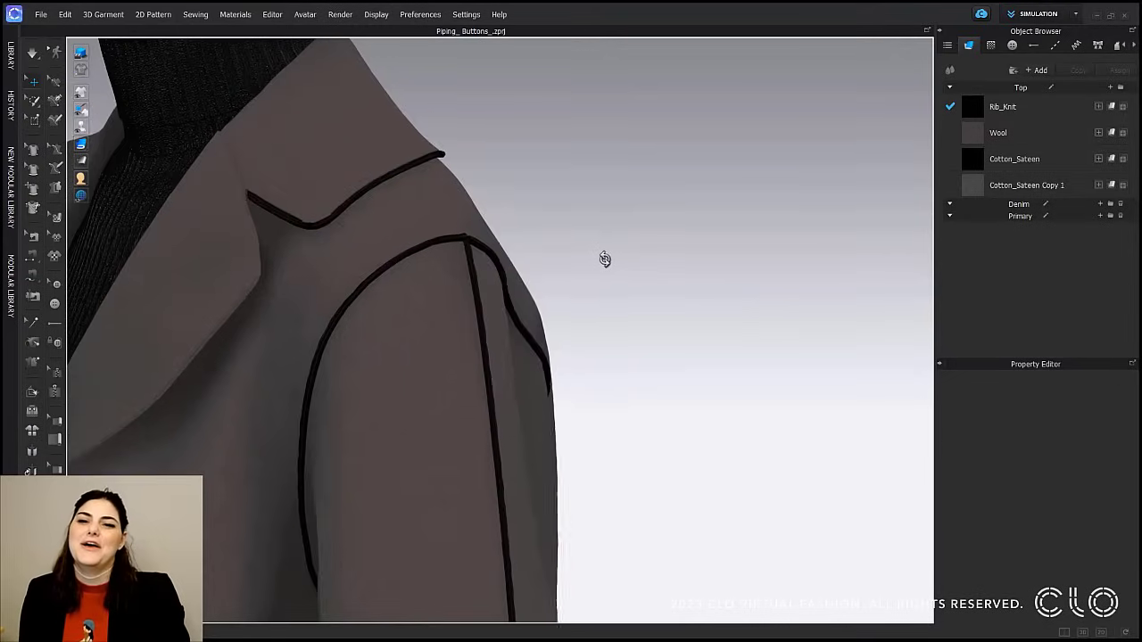
{"action": "left_click", "coordinate": [456, 272]}
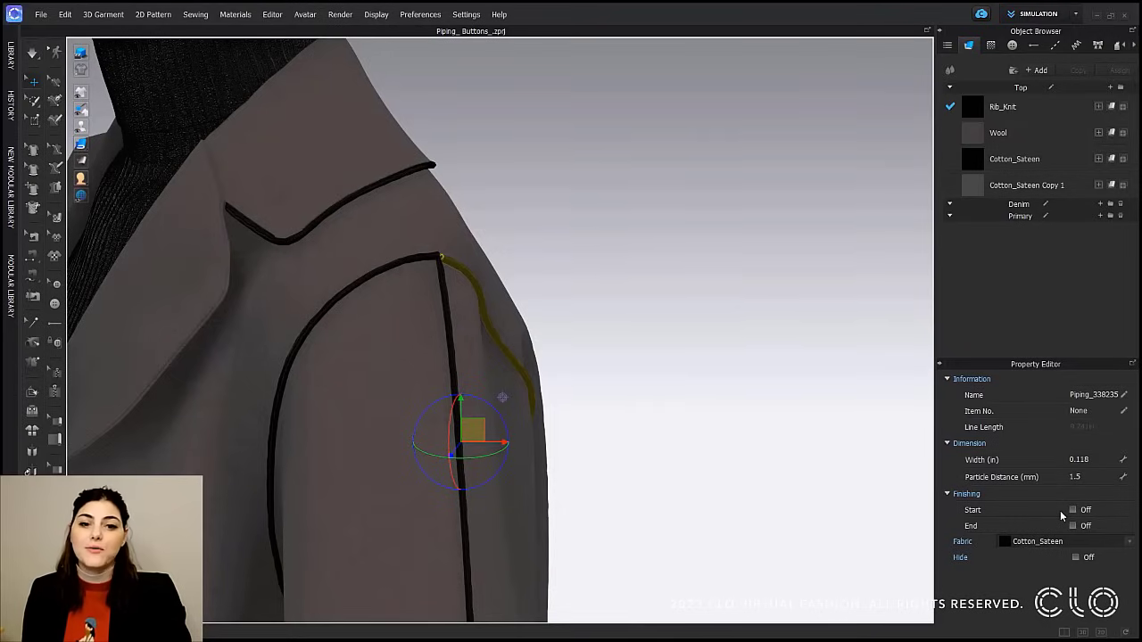
{"action": "left_click", "coordinate": [429, 261]}
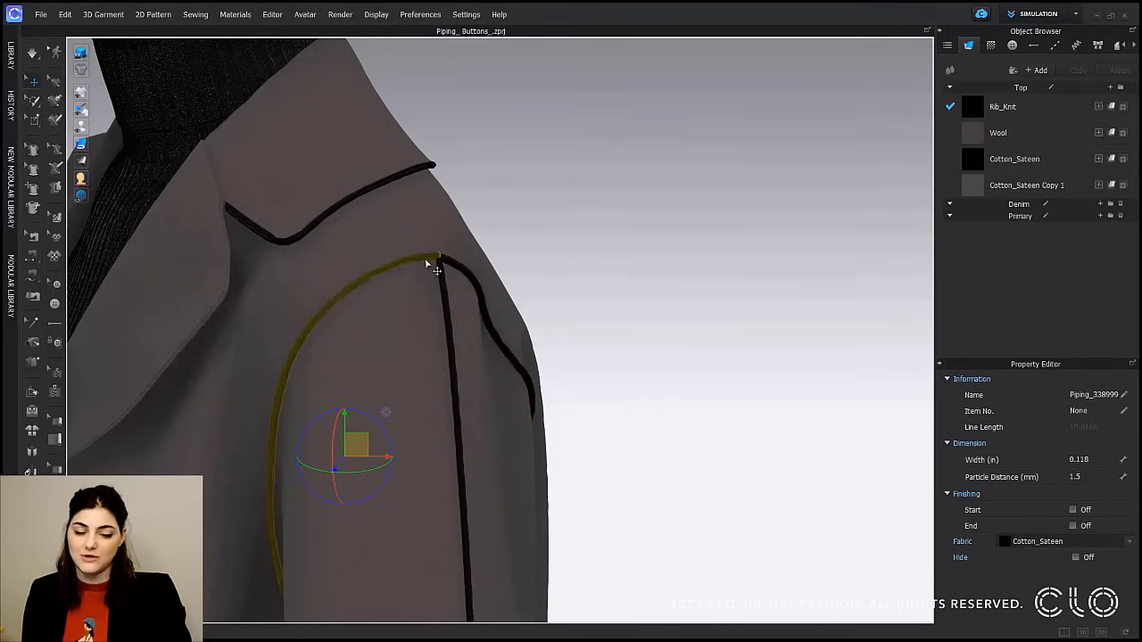
{"action": "left_click", "coordinate": [442, 285]}
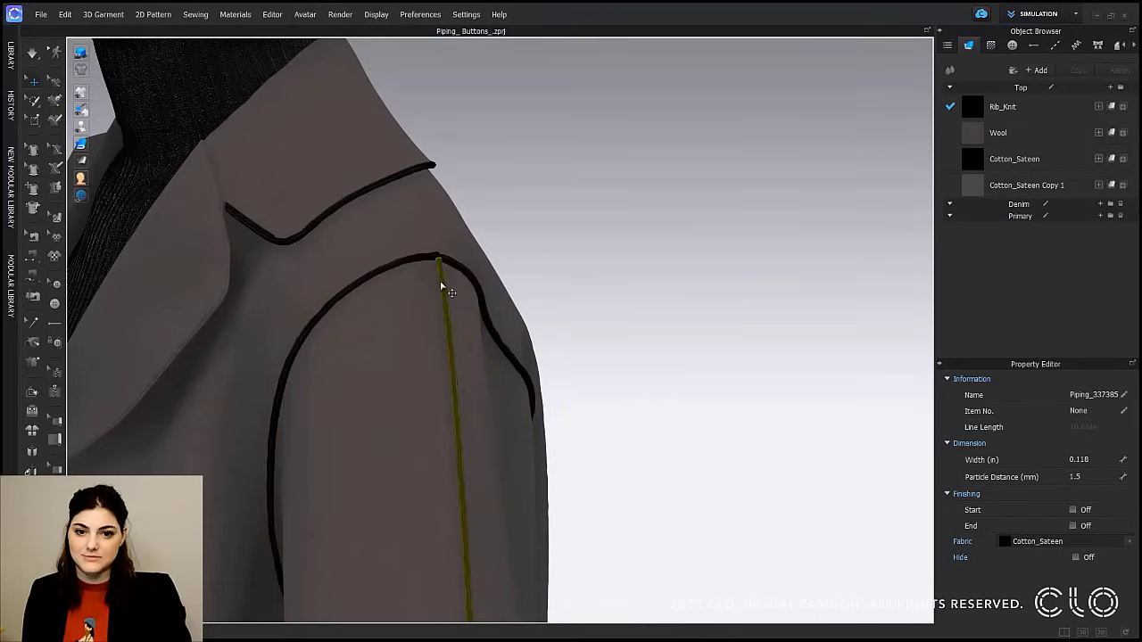
{"action": "left_click", "coordinate": [343, 210]}
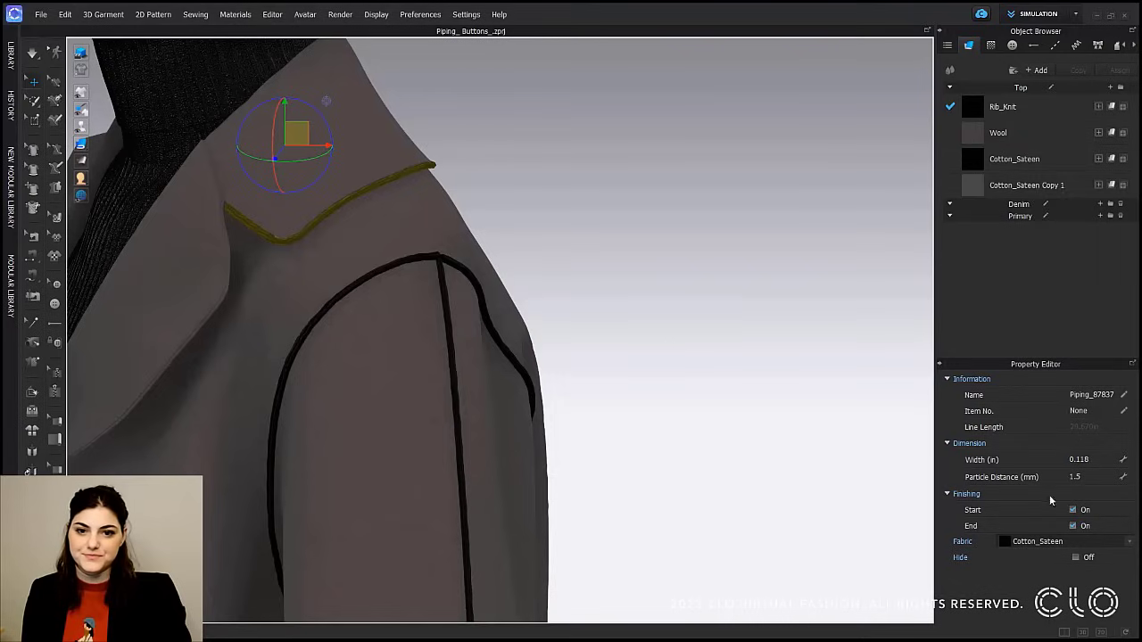
Turn on Start finishing for the back armhole, front armhole and sleeve seam pipings and simulate the garment.
{"action": "left_click", "coordinate": [454, 266]}
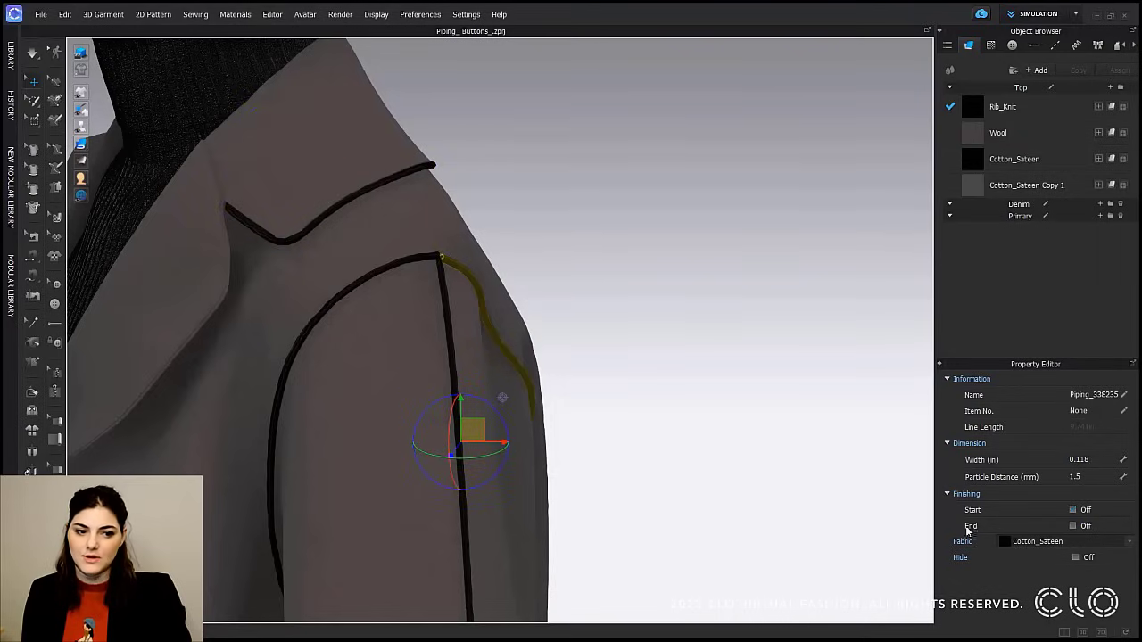
{"action": "left_click", "coordinate": [1073, 510]}
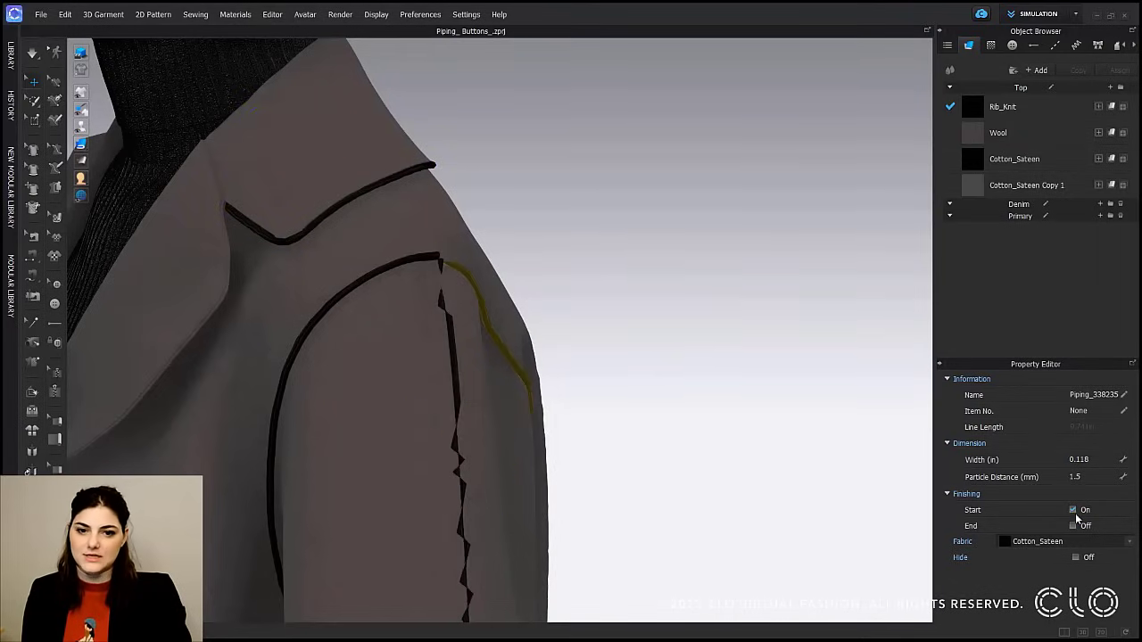
{"action": "left_click", "coordinate": [434, 267]}
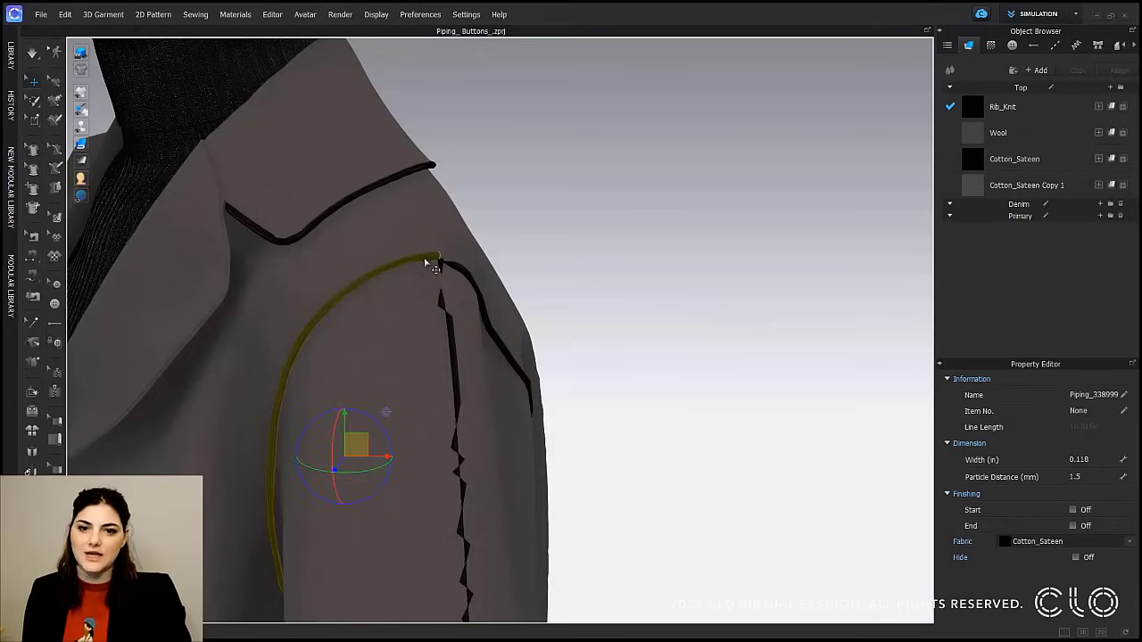
{"action": "left_click", "coordinate": [1073, 511]}
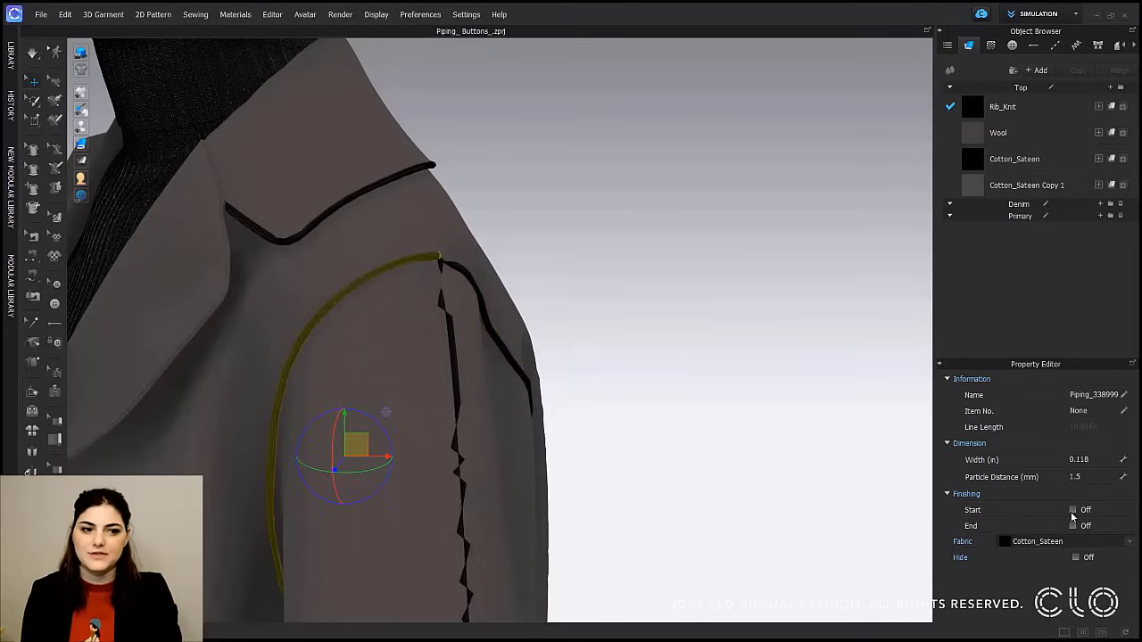
{"action": "left_click", "coordinate": [1073, 510]}
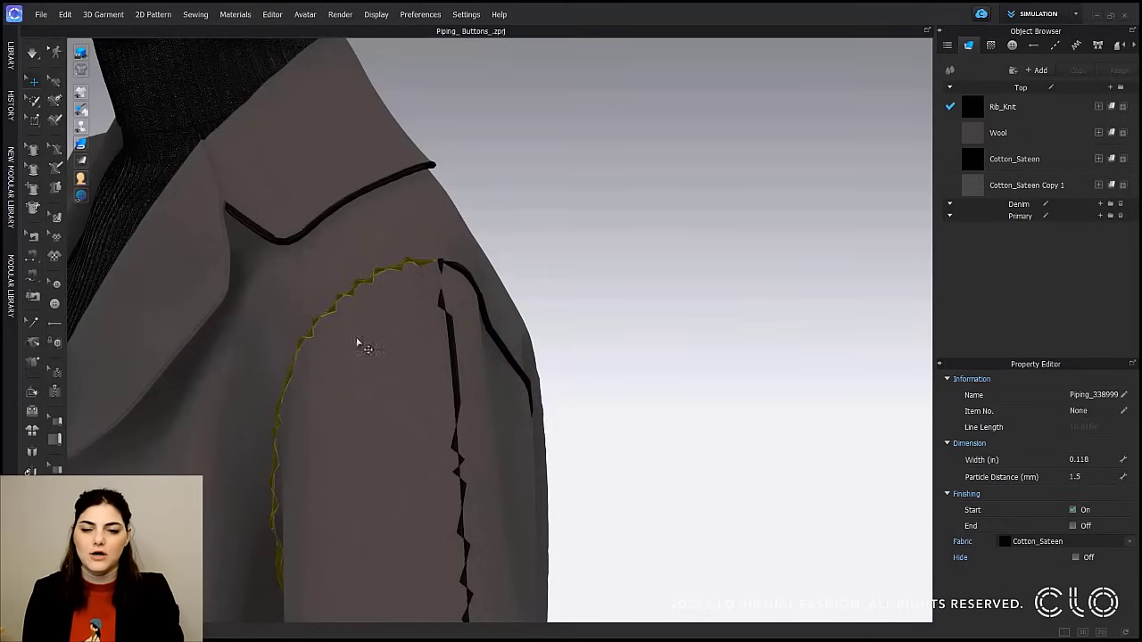
{"action": "left_click", "coordinate": [453, 325]}
{"action": "left_click", "coordinate": [1074, 510]}
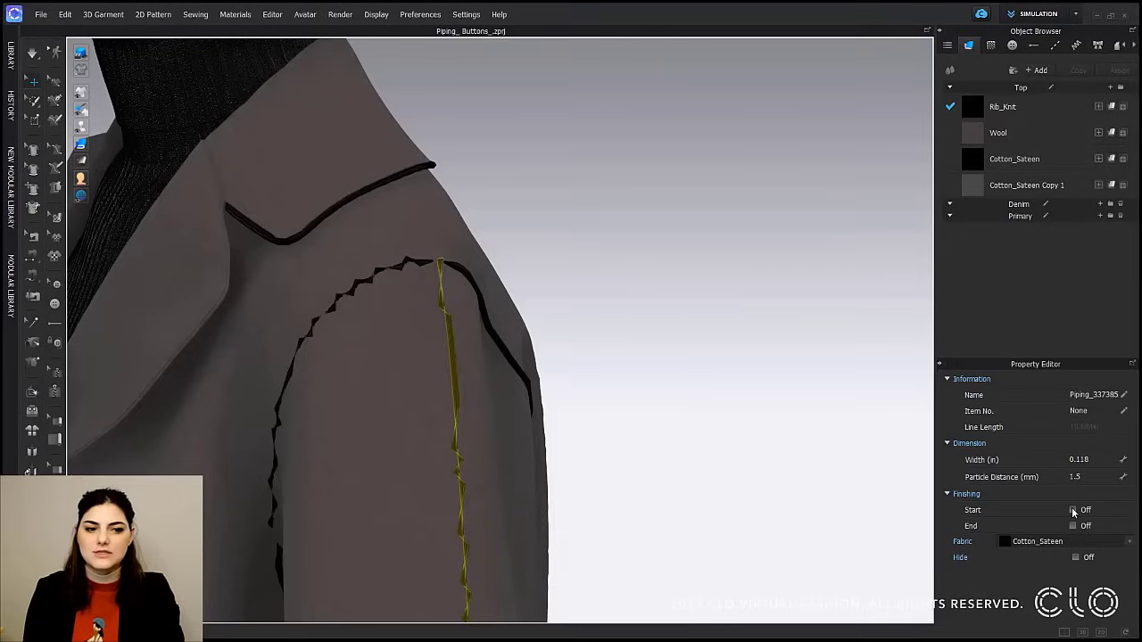
{"action": "left_click", "coordinate": [664, 307]}
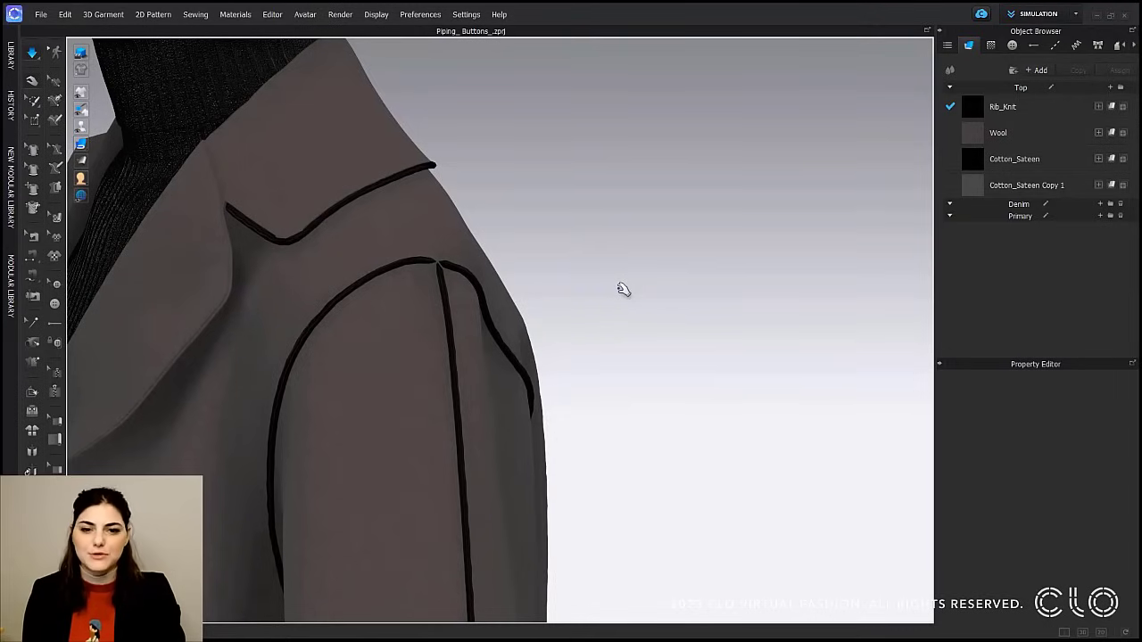
{"action": "key", "text": "space"}
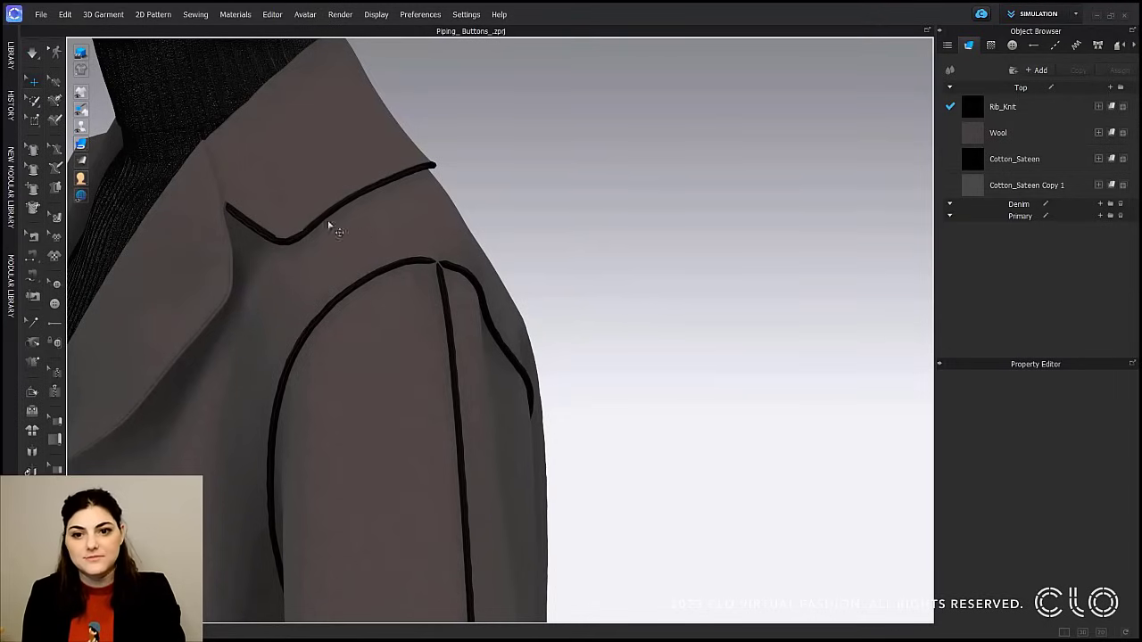
Check the collar piping's Start and End finishing settings and run the simulation again to view the piping ends.
{"action": "left_click", "coordinate": [255, 232]}
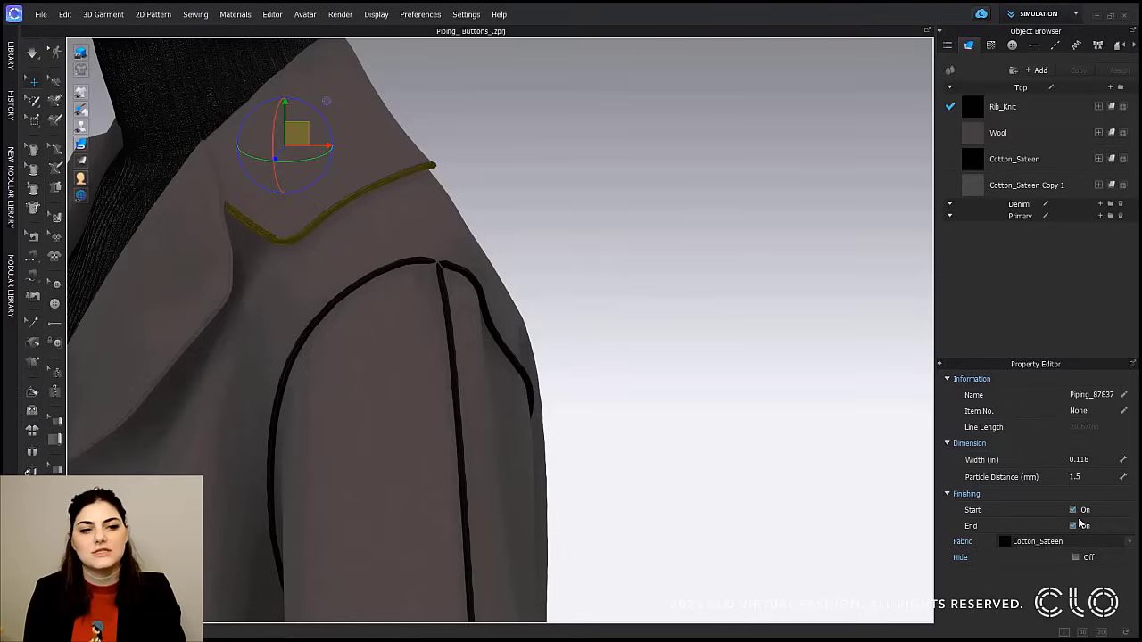
{"action": "key", "text": "space"}
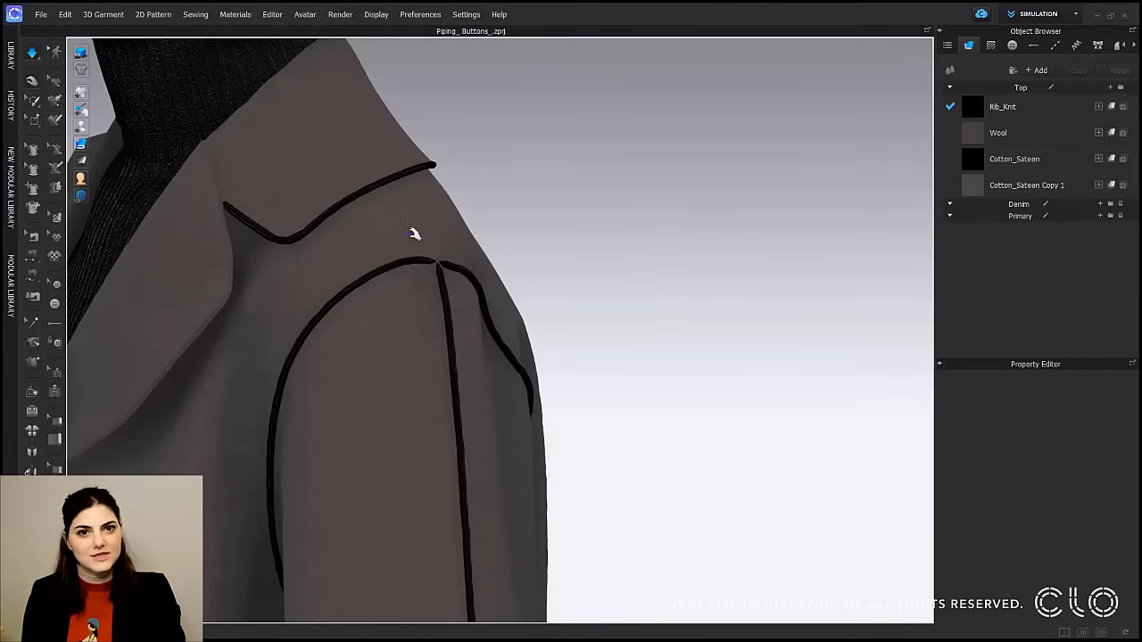
{"action": "mouse_move", "coordinate": [413, 232]}
{"action": "right_mouse_down"}
{"action": "mouse_move", "coordinate": [482, 238]}
{"action": "mouse_move", "coordinate": [418, 240]}
{"action": "right_mouse_up"}
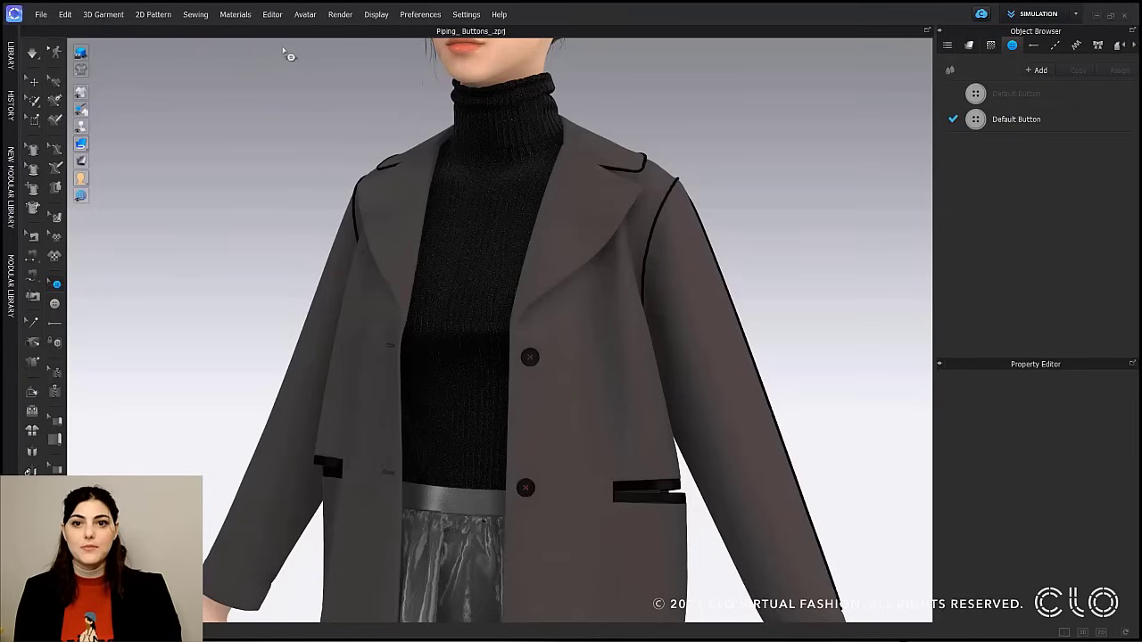
Start registering a custom button and load "Trim-Register Button & Thread Mesh within Register Button Dialog.obj" from Downloads.
{"action": "left_click", "coordinate": [243, 17]}
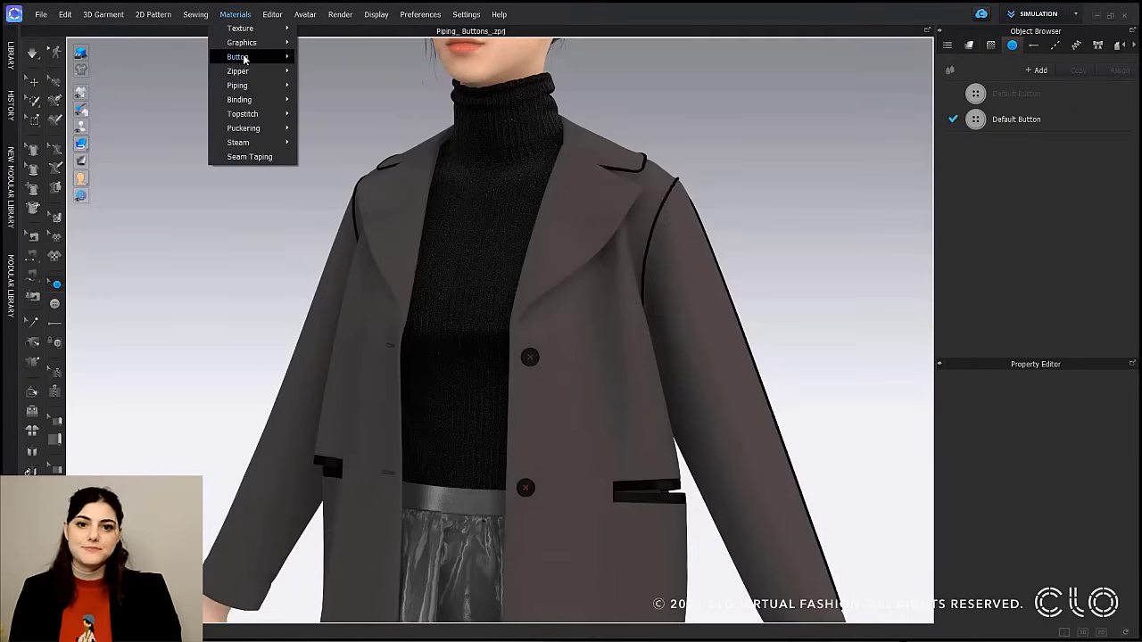
{"action": "mouse_move", "coordinate": [249, 56]}
{"action": "left_click", "coordinate": [361, 124]}
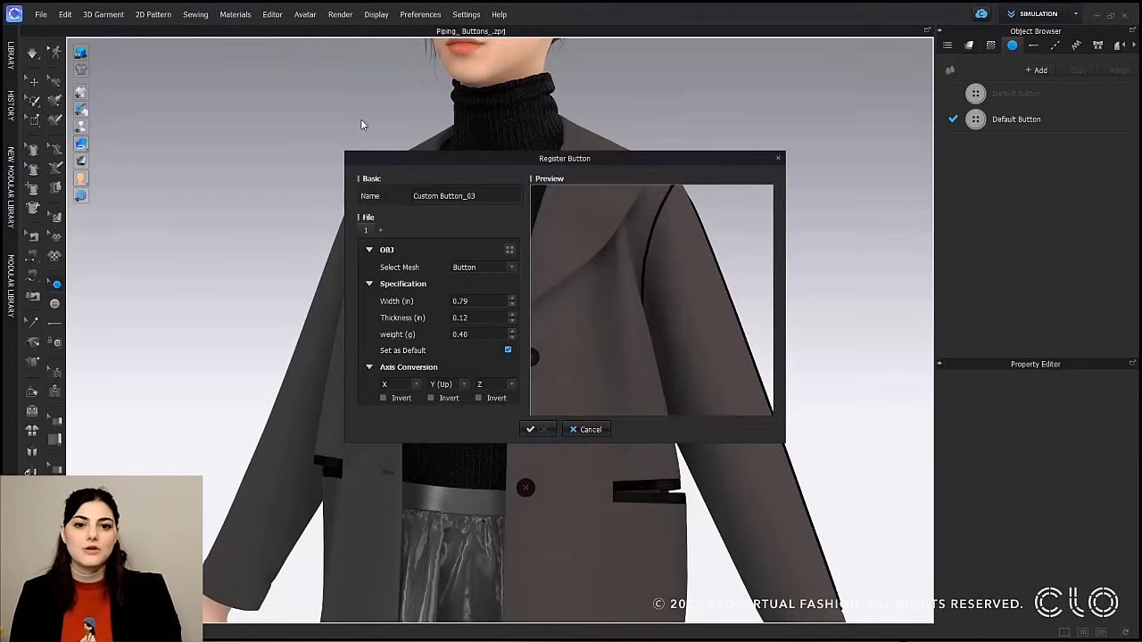
{"action": "left_click", "coordinate": [510, 251]}
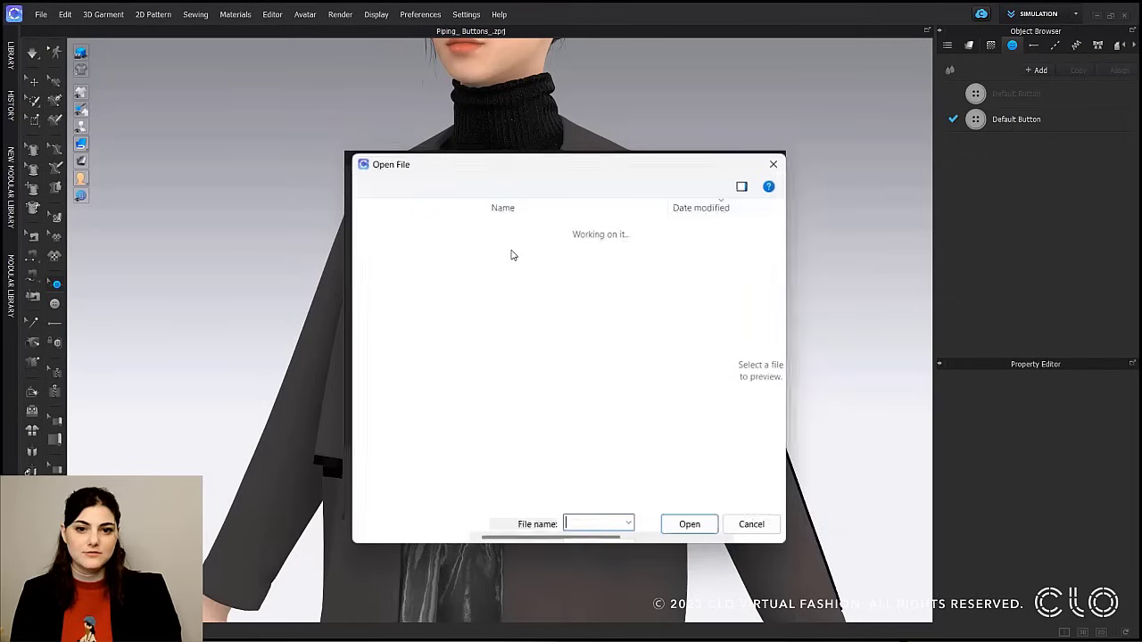
{"action": "left_click", "coordinate": [535, 290]}
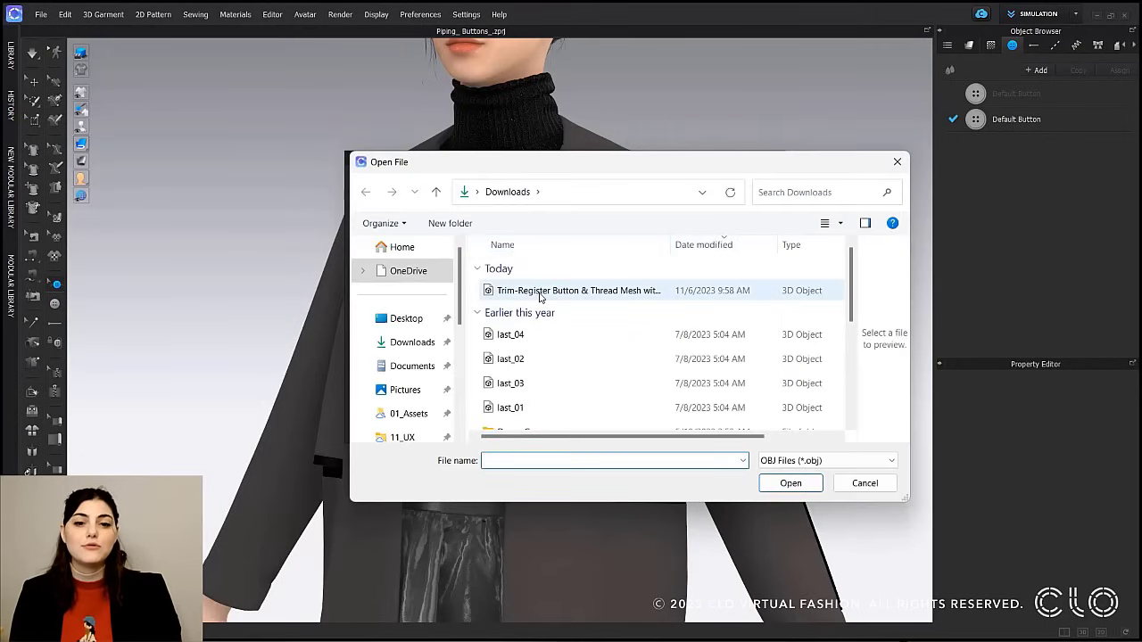
{"action": "left_click", "coordinate": [791, 483]}
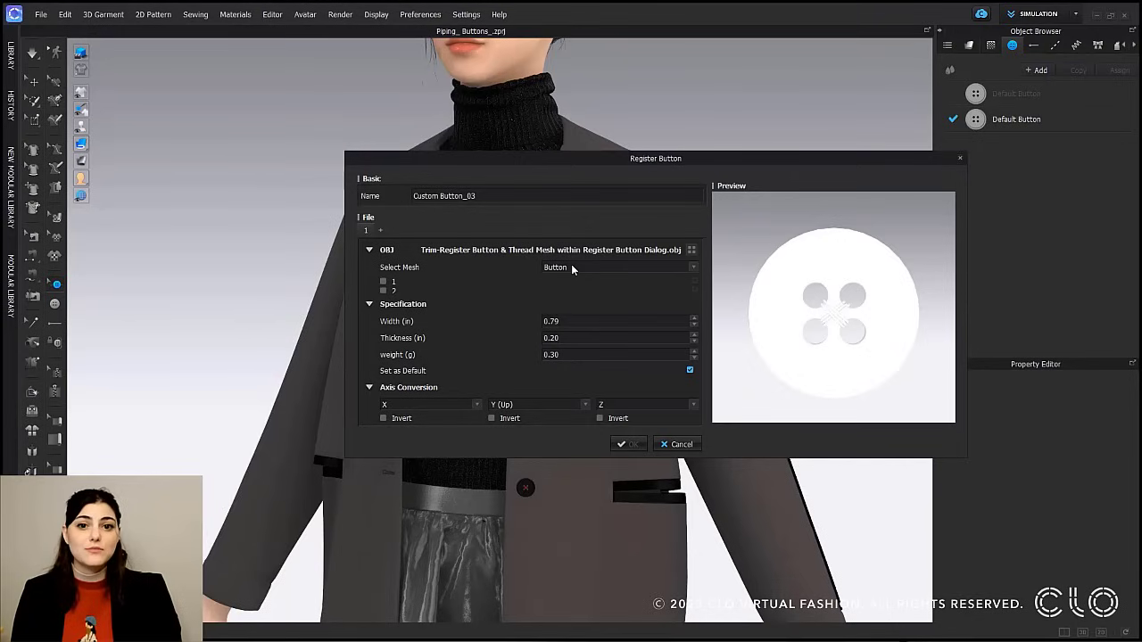
Rename the custom button to "Button Thread_03".
{"action": "double_click", "coordinate": [449, 195]}
{"action": "left_click", "coordinate": [449, 196]}
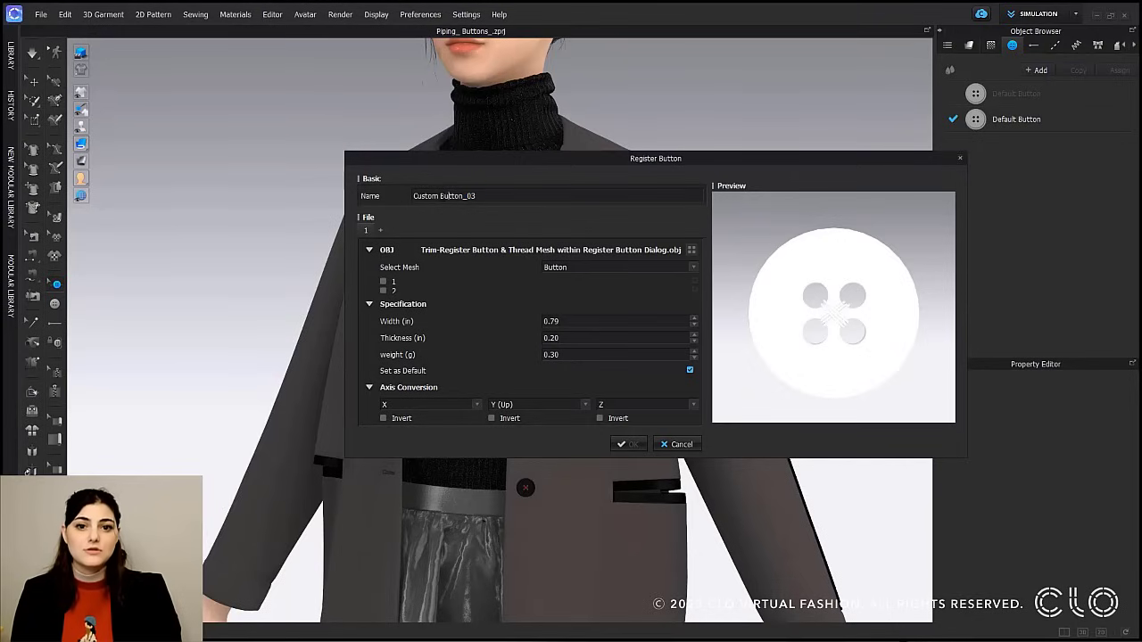
{"action": "left_click_drag", "start_coordinate": [441, 195], "coordinate": [414, 196]}
{"action": "key", "text": "BackSpace"}
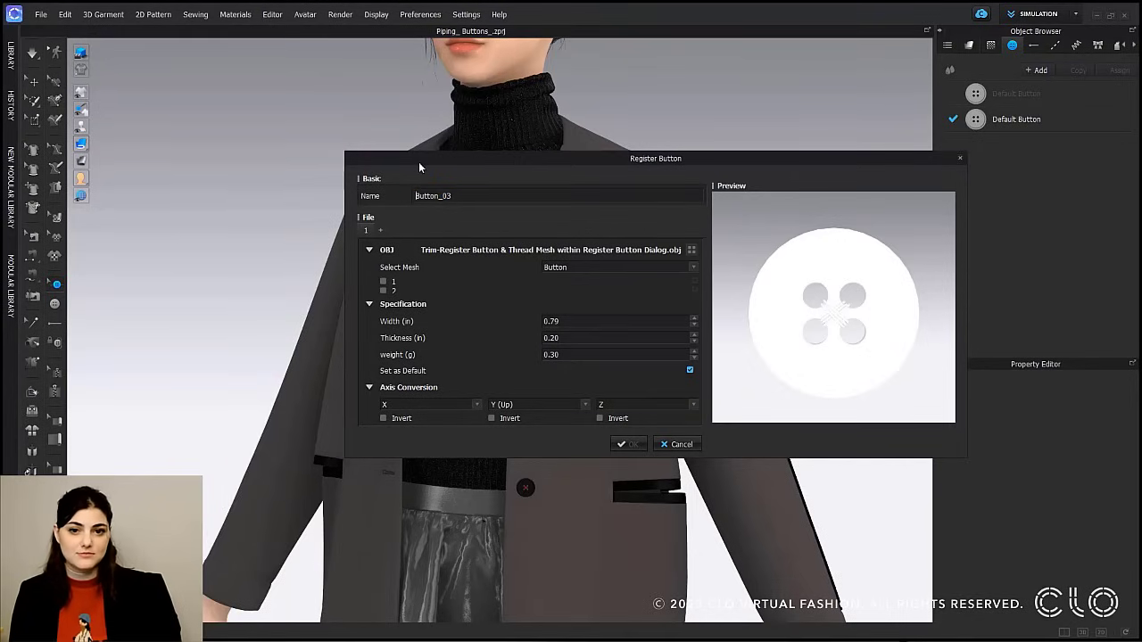
{"action": "type", "text": "Thread"}
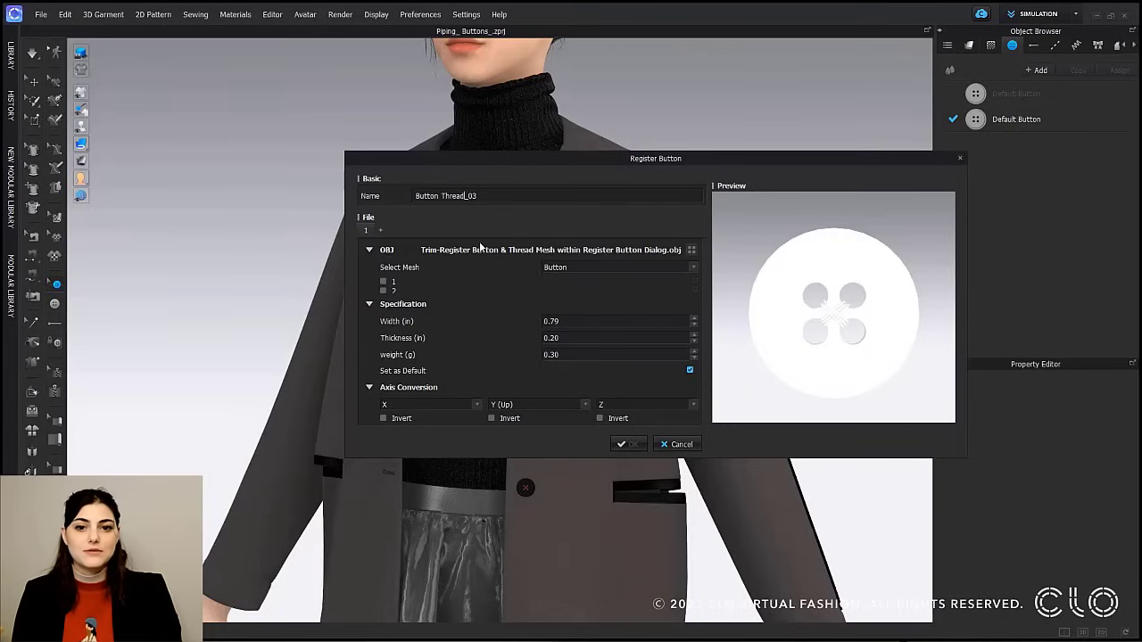
Assign mesh 1 of the loaded OBJ as the Button and mesh 2 as the Thread.
{"action": "left_click", "coordinate": [384, 281]}
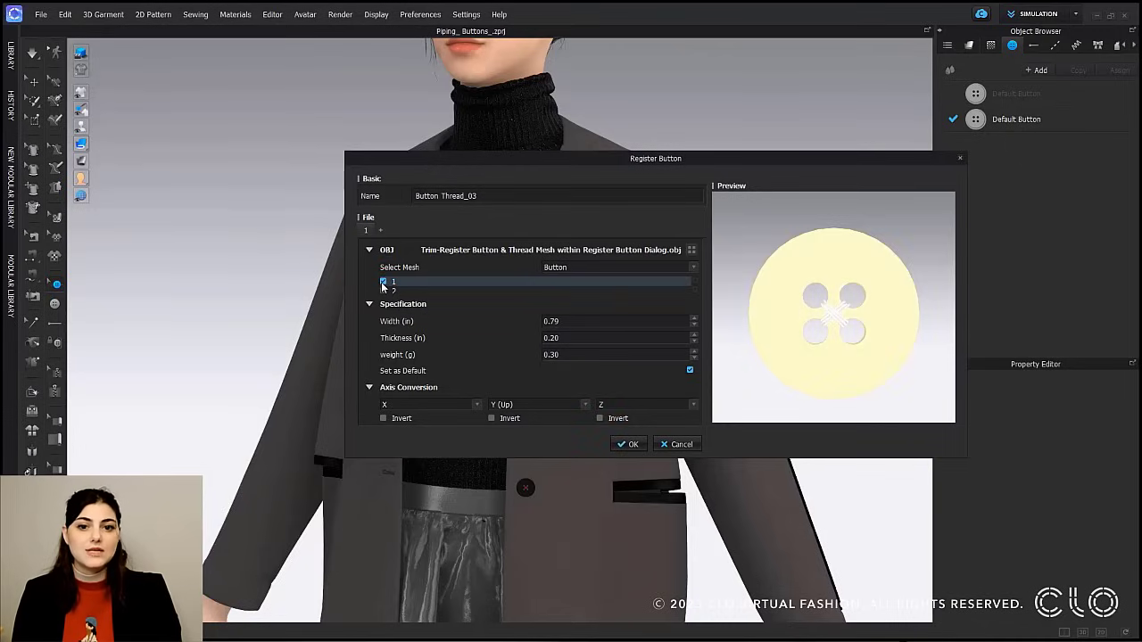
{"action": "left_click", "coordinate": [693, 268]}
{"action": "left_click", "coordinate": [604, 284]}
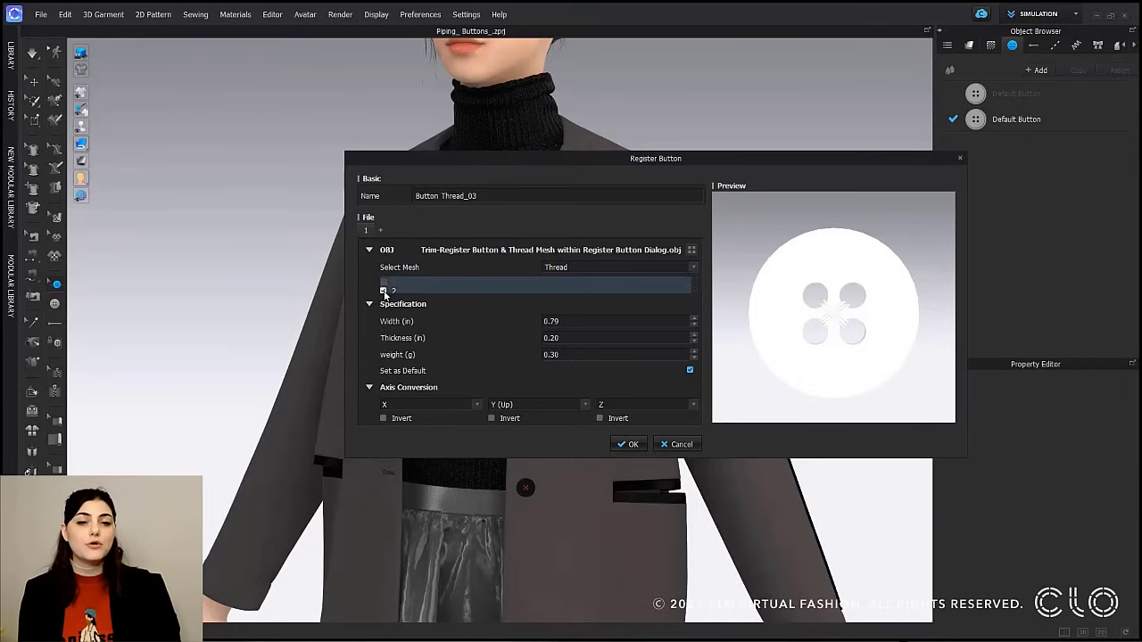
{"action": "left_click", "coordinate": [383, 283]}
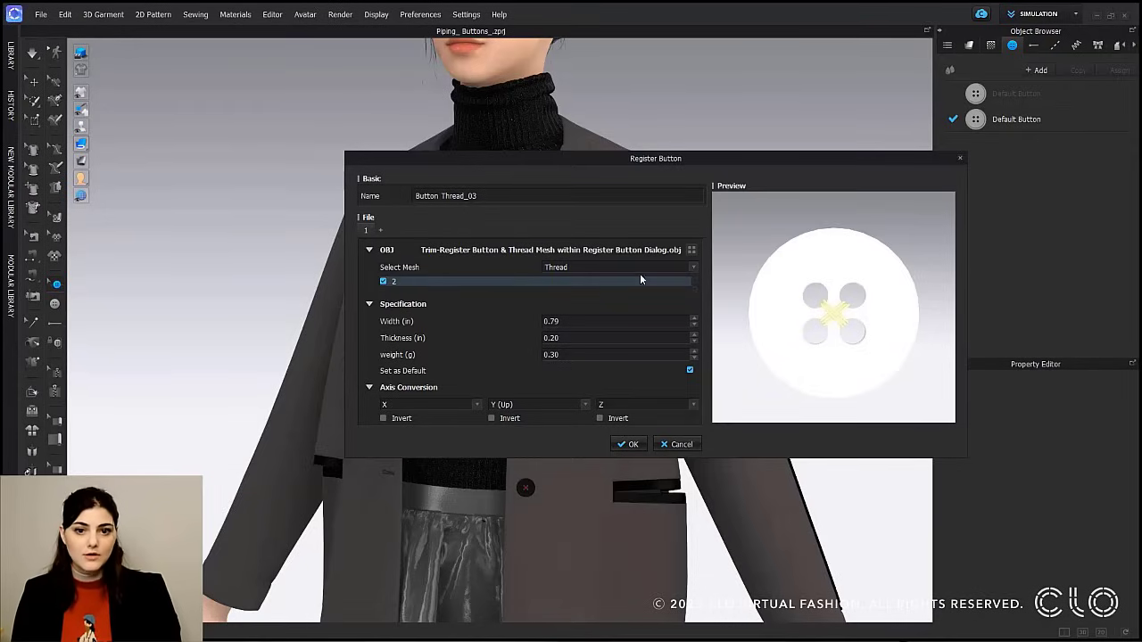
Switch between the Button and Thread mesh types to check their mesh assignments in the preview.
{"action": "scroll", "coordinate": [611, 290], "scroll_direction": "up", "scroll_amount": 1}
{"action": "left_click", "coordinate": [680, 267]}
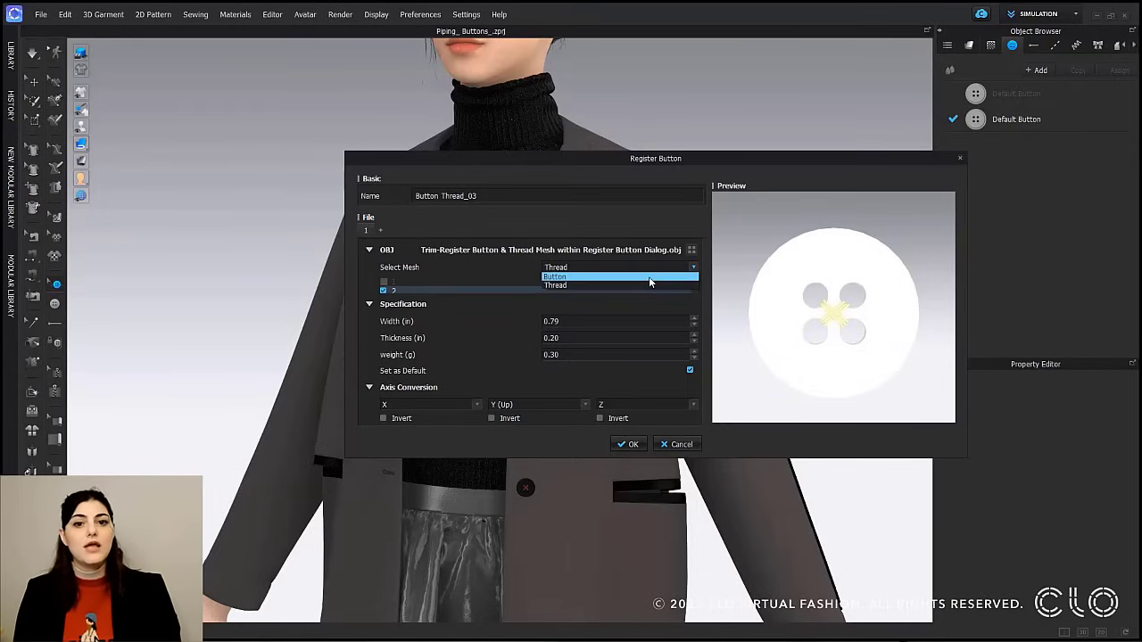
{"action": "left_click", "coordinate": [649, 276]}
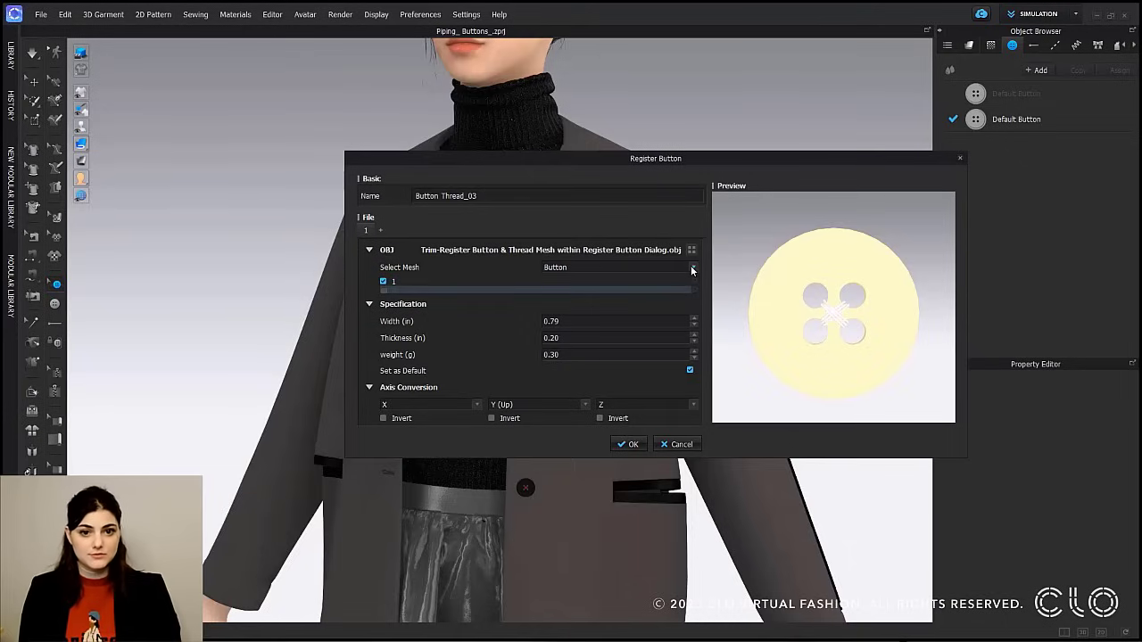
{"action": "left_click", "coordinate": [691, 265]}
{"action": "left_click", "coordinate": [664, 282]}
{"action": "left_click", "coordinate": [690, 267]}
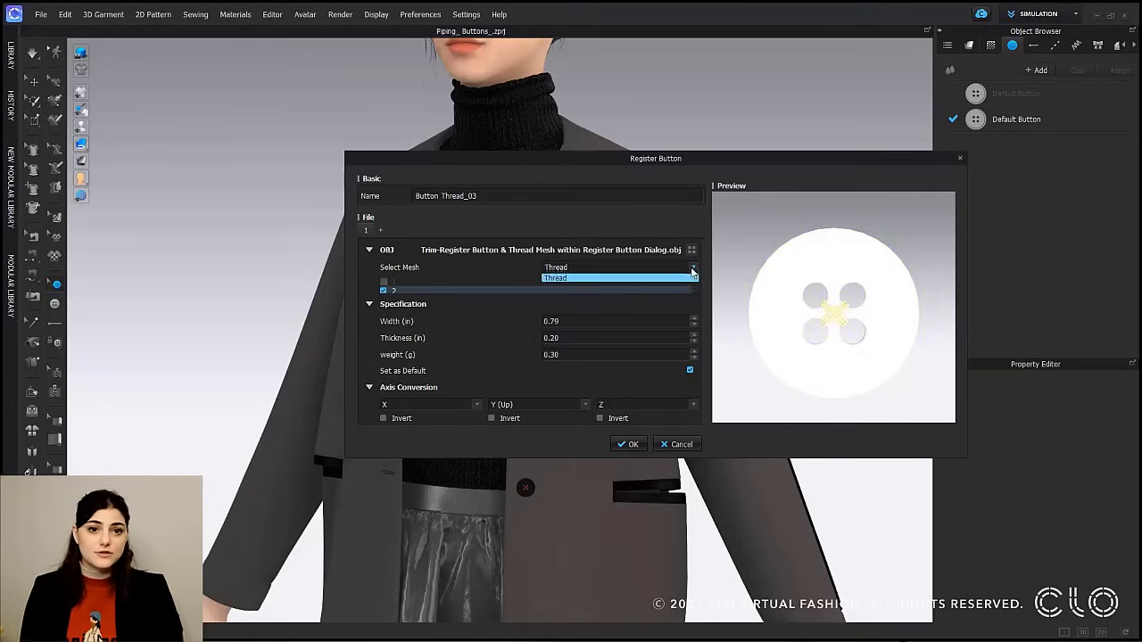
{"action": "left_click", "coordinate": [676, 273]}
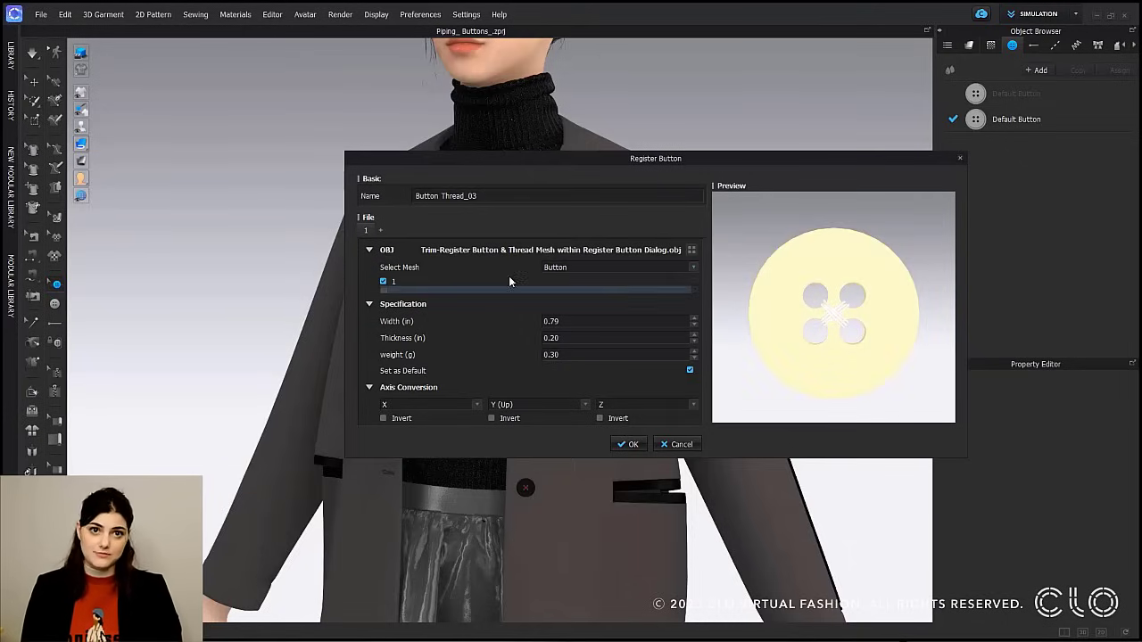
{"action": "left_click", "coordinate": [692, 268]}
{"action": "left_click", "coordinate": [680, 282]}
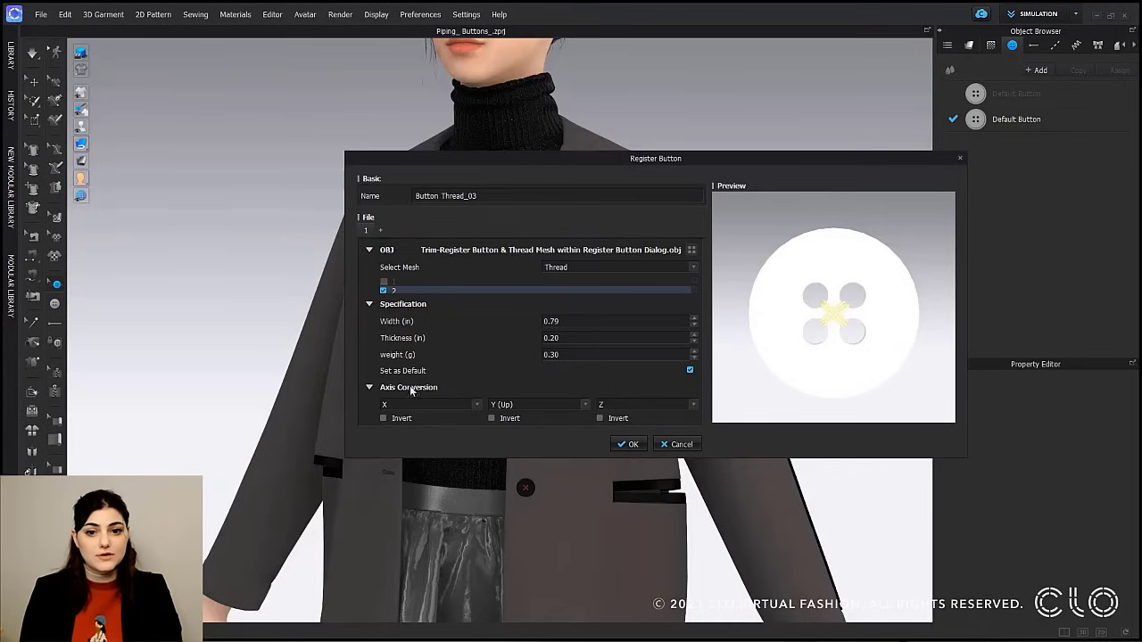
Confirm the registration of the custom button with its thread mesh as a button preset.
{"action": "left_click", "coordinate": [625, 418]}
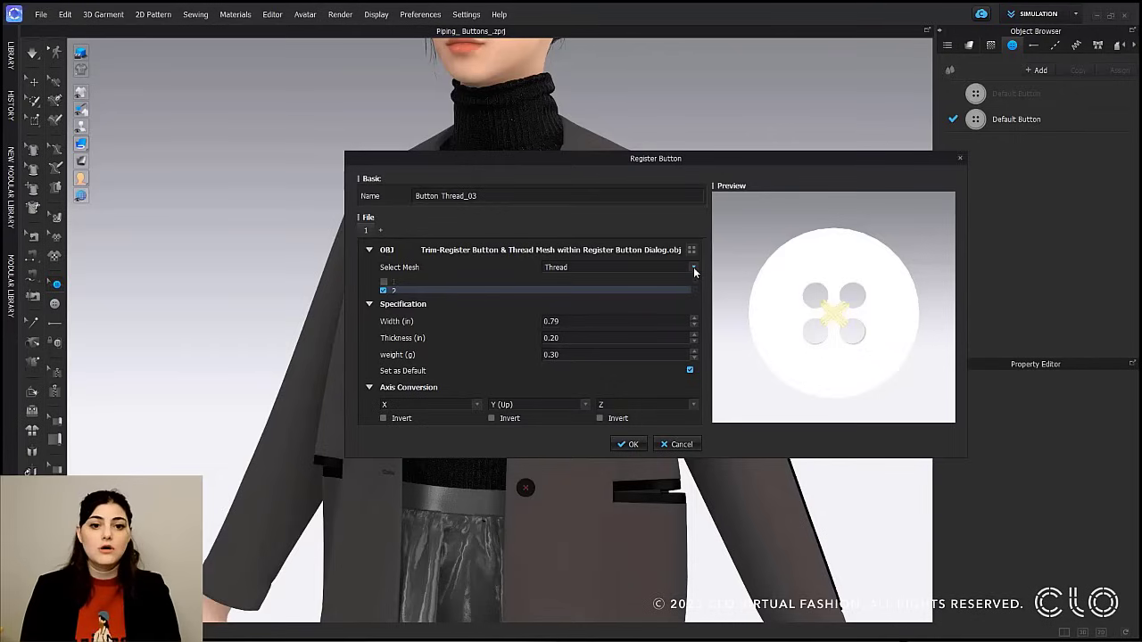
{"action": "left_click", "coordinate": [633, 445]}
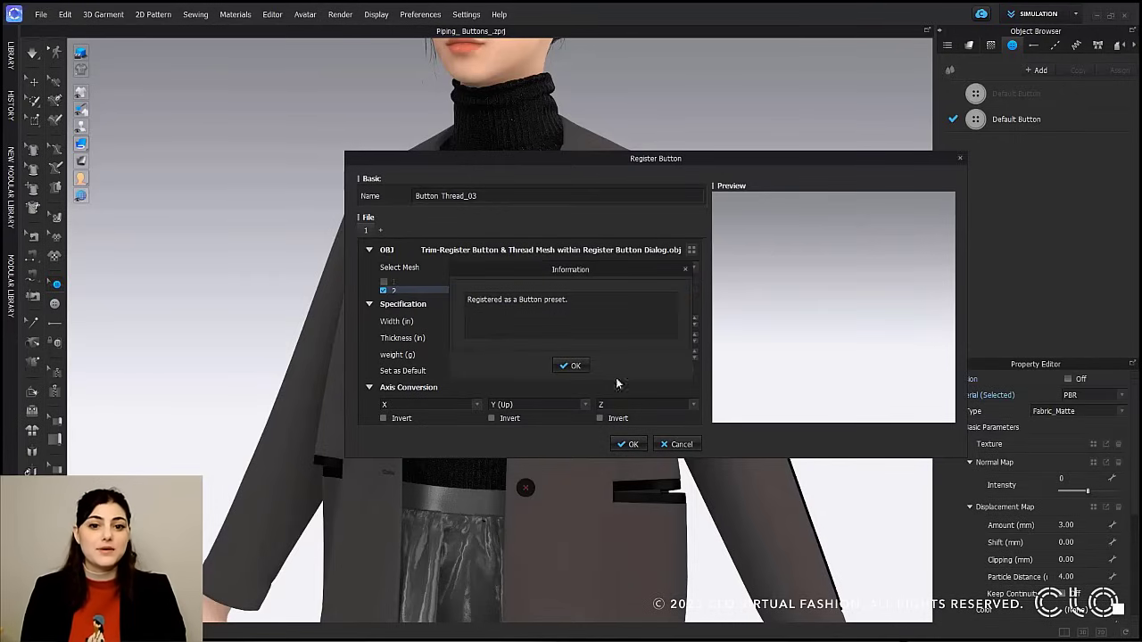
Change the shape of the active Default Button to a registered custom button.
{"action": "left_click", "coordinate": [576, 366]}
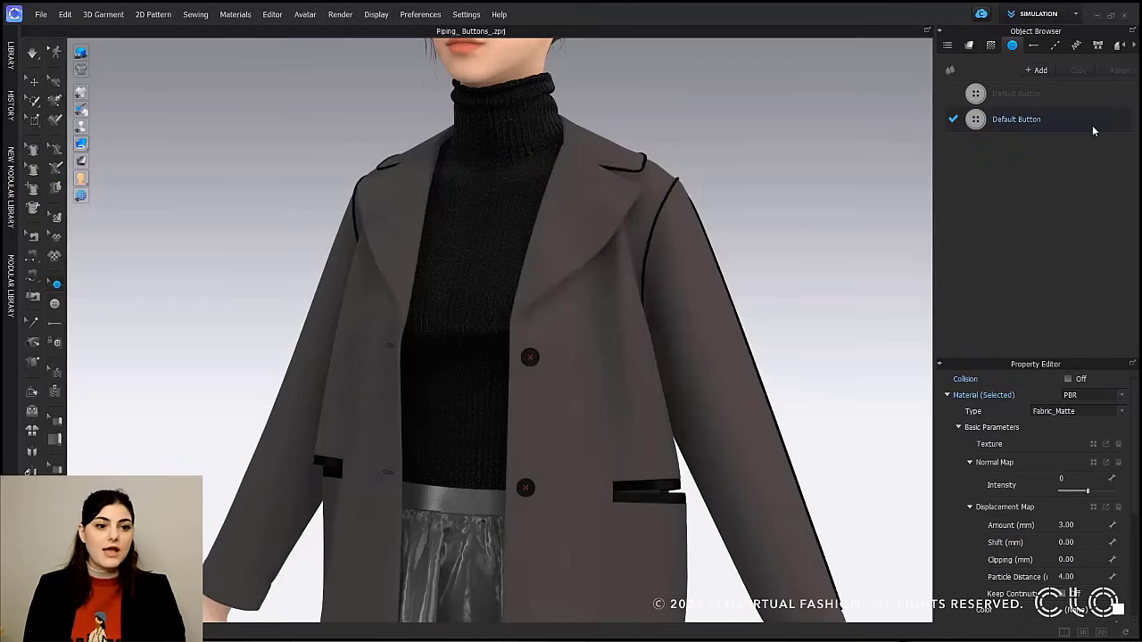
{"action": "left_click", "coordinate": [1000, 121]}
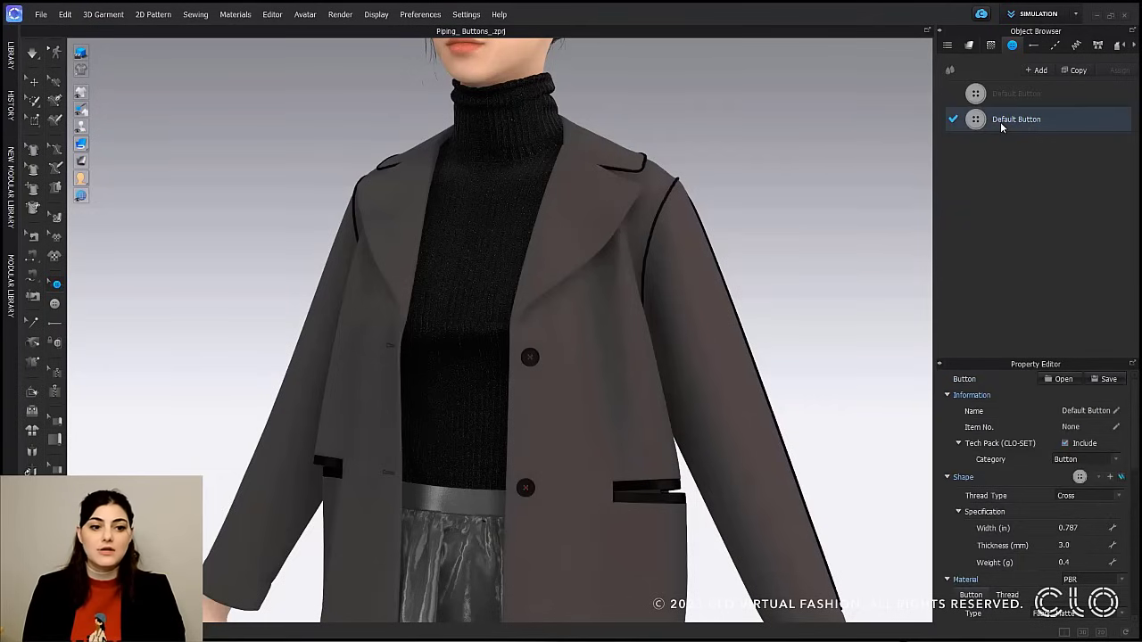
{"action": "left_click", "coordinate": [1100, 481]}
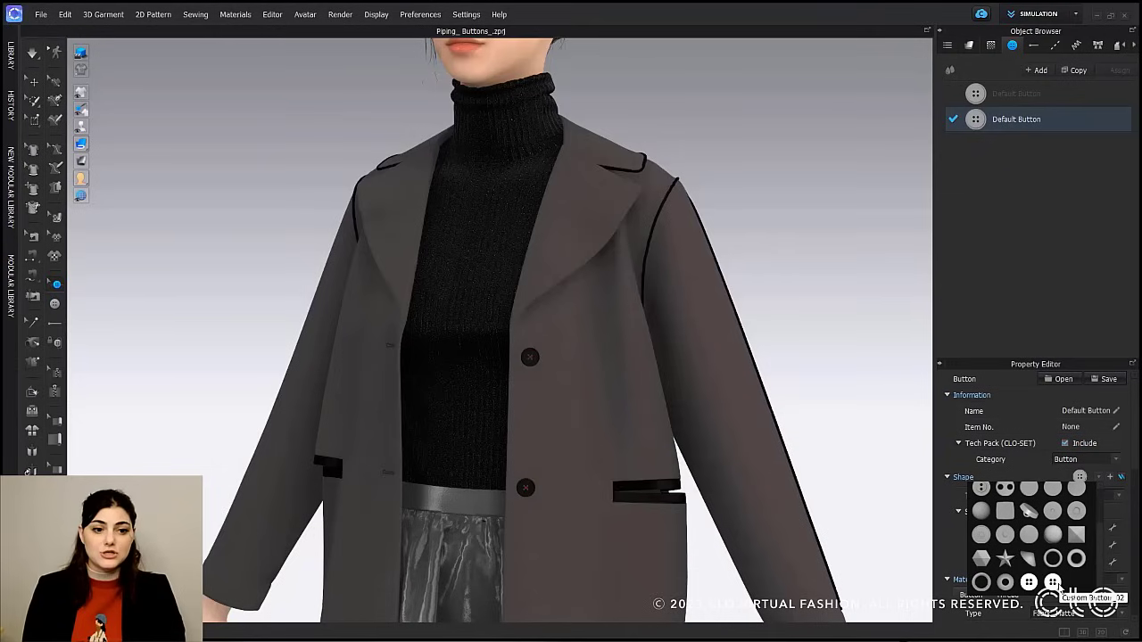
{"action": "scroll", "coordinate": [1076, 583], "scroll_direction": "up", "scroll_amount": 3}
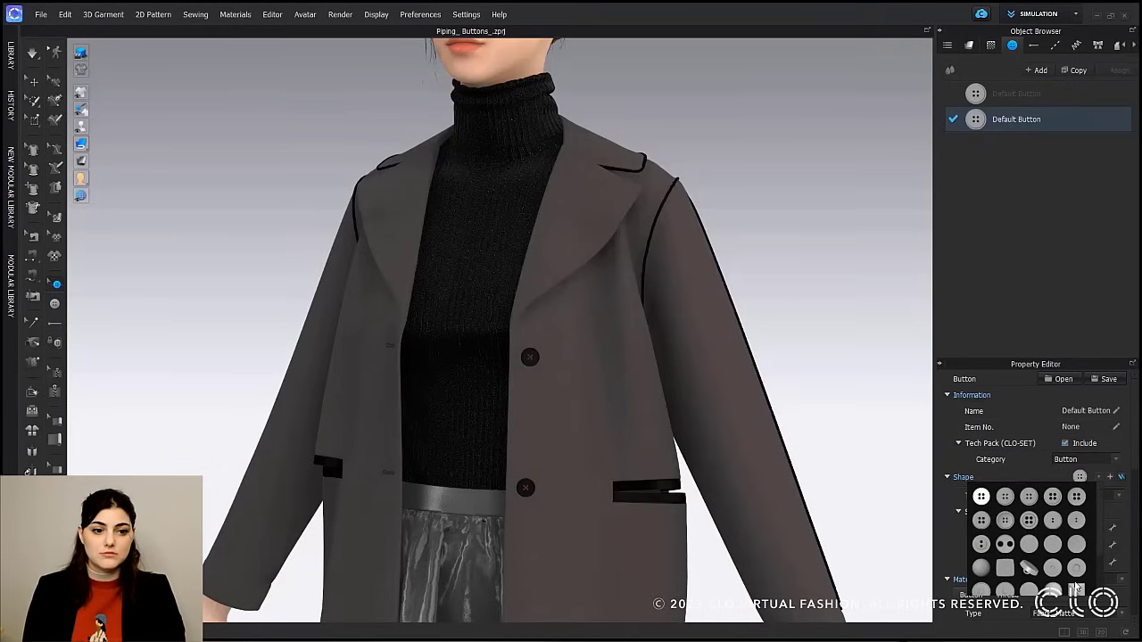
{"action": "left_click", "coordinate": [981, 497]}
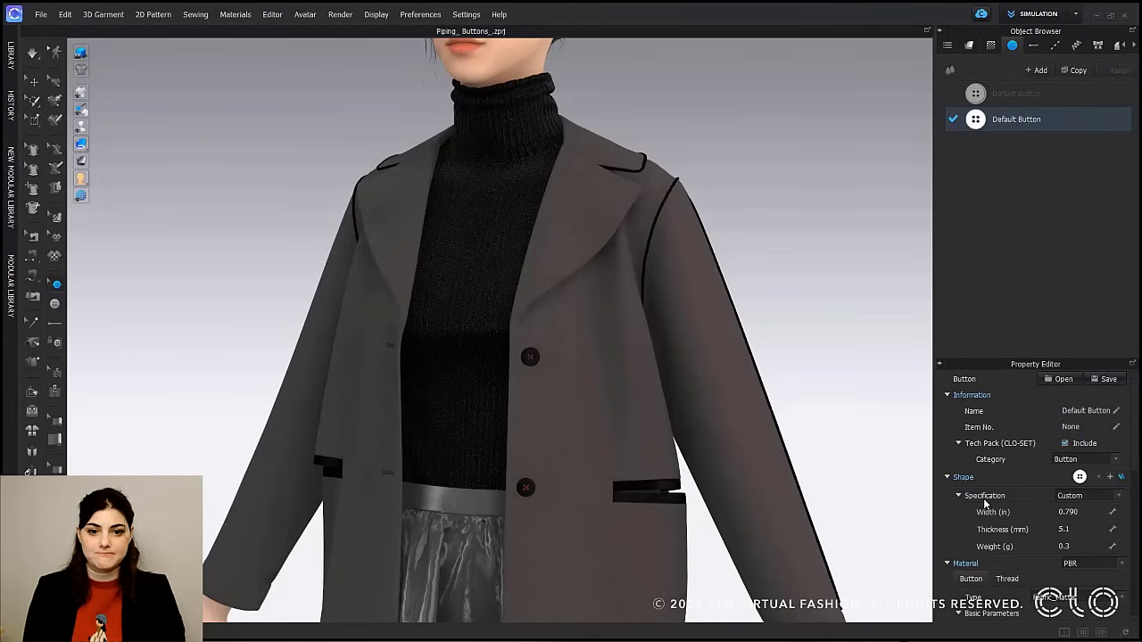
Set the coat button's material color to white and turn on Desaturation for its texture.
{"action": "scroll", "coordinate": [594, 414], "scroll_direction": "up", "scroll_amount": 3}
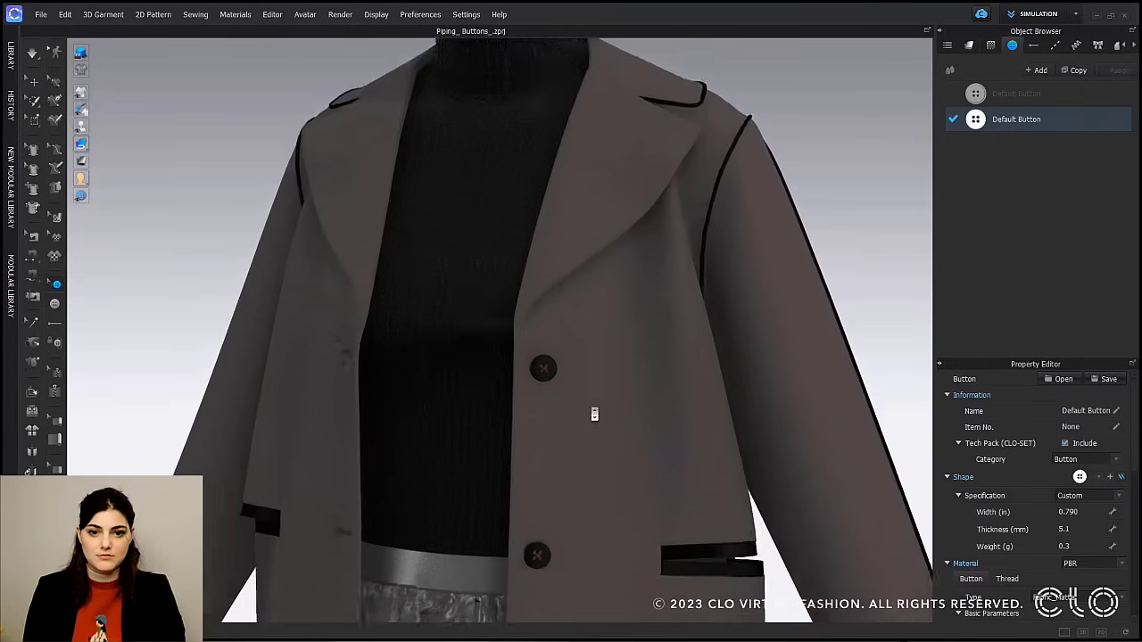
{"action": "scroll", "coordinate": [594, 414], "scroll_direction": "up", "scroll_amount": 1}
{"action": "middle_click_drag", "start_coordinate": [584, 390], "coordinate": [569, 351]}
{"action": "scroll", "coordinate": [568, 354], "scroll_direction": "up", "scroll_amount": 3}
{"action": "scroll", "coordinate": [624, 357], "scroll_direction": "down", "scroll_amount": 1}
{"action": "middle_click_drag", "start_coordinate": [640, 373], "coordinate": [643, 336]}
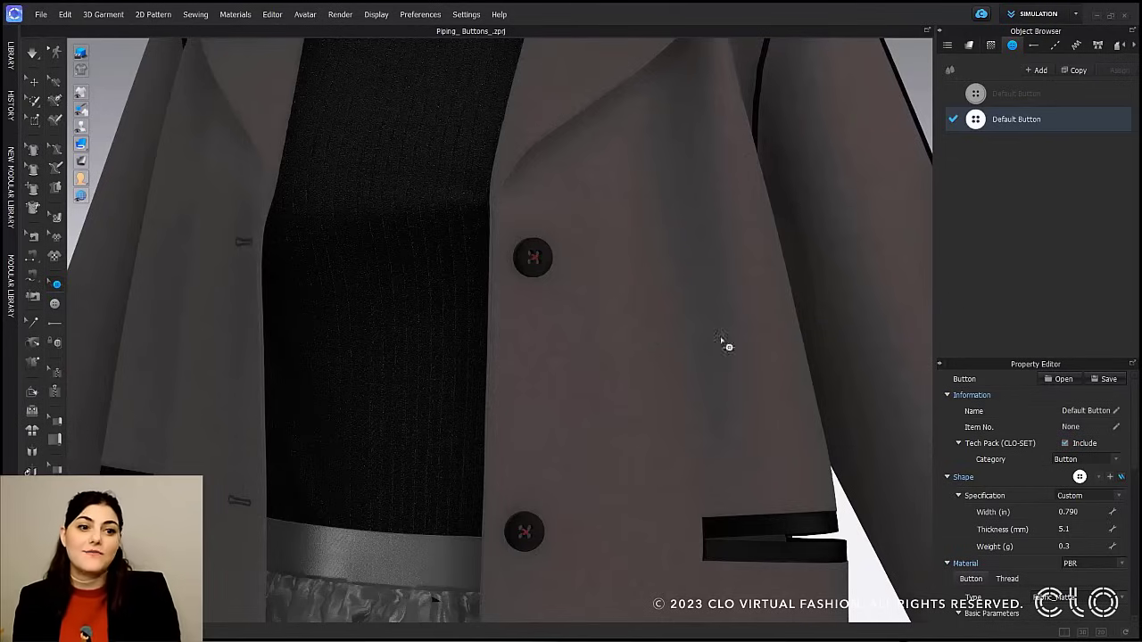
{"action": "scroll", "coordinate": [1029, 464], "scroll_direction": "down", "scroll_amount": 3}
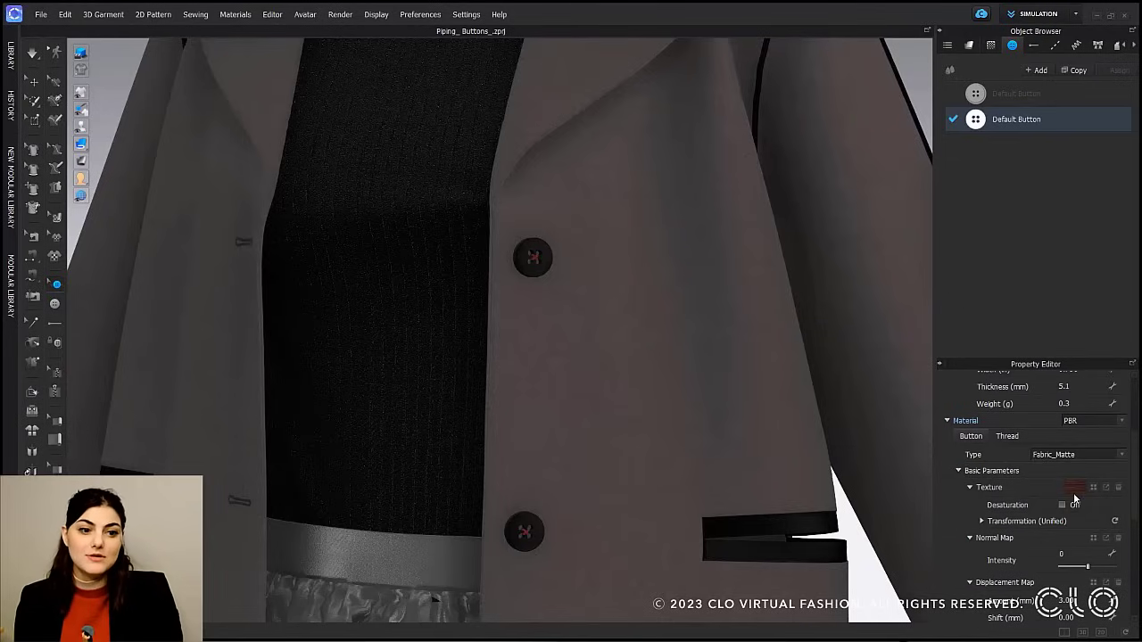
{"action": "scroll", "coordinate": [1064, 494], "scroll_direction": "down", "scroll_amount": 1}
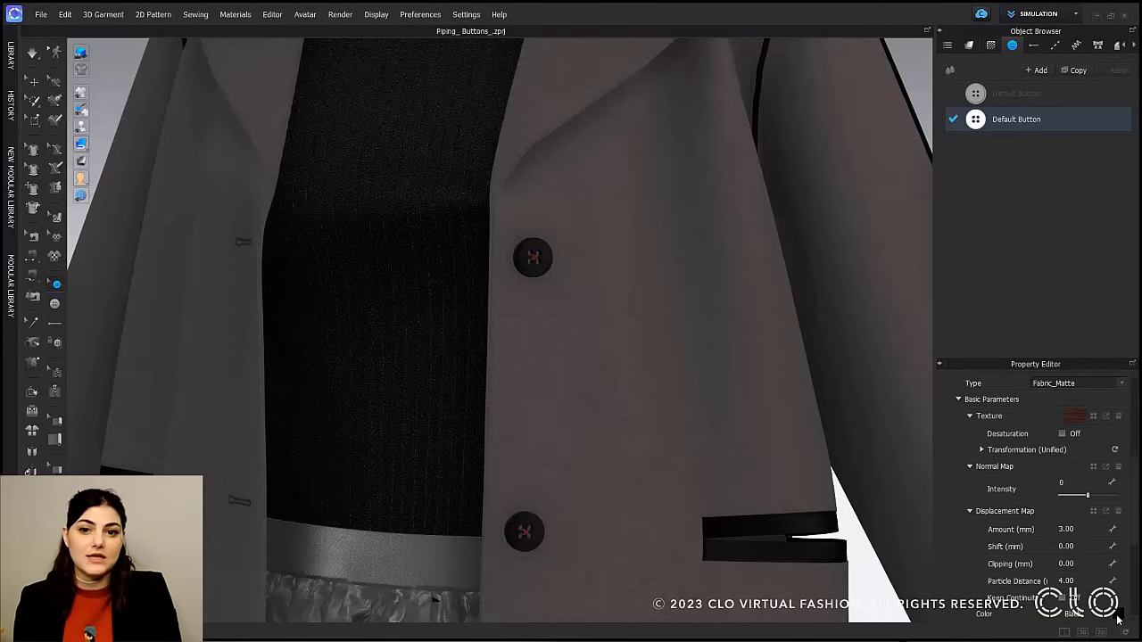
{"action": "left_click", "coordinate": [1075, 416]}
{"action": "left_click", "coordinate": [104, 119]}
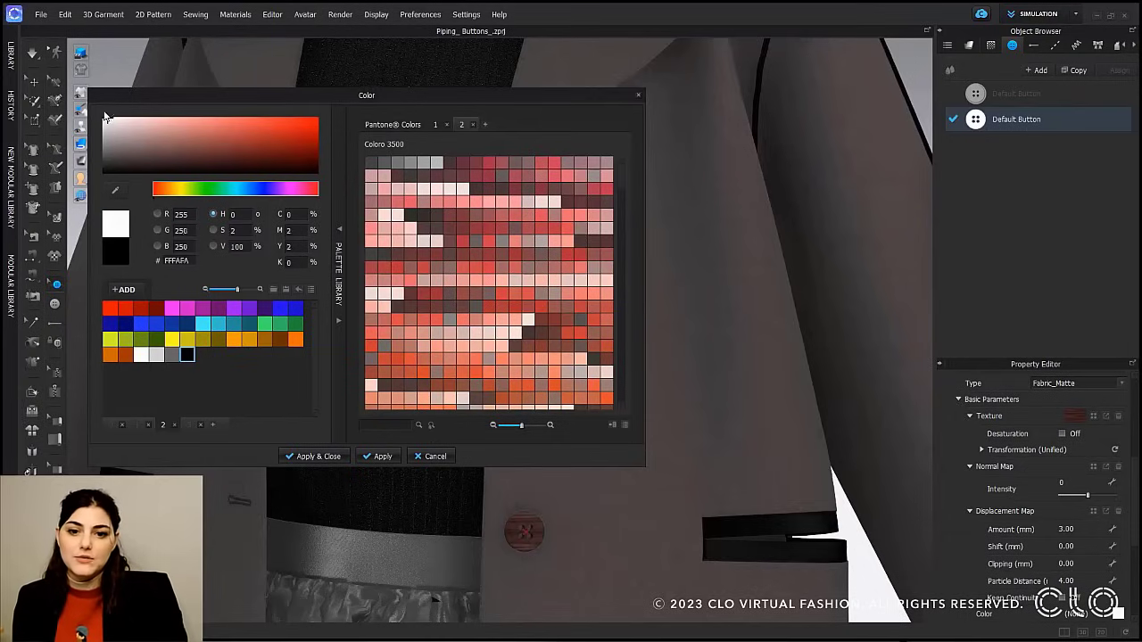
{"action": "left_click", "coordinate": [333, 456]}
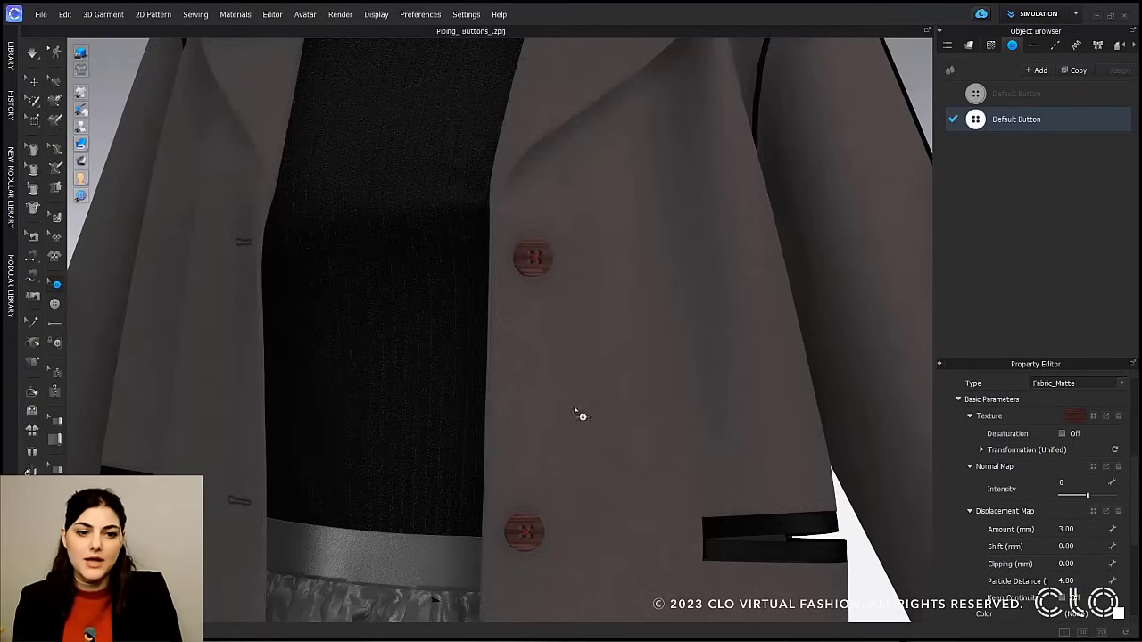
{"action": "left_click", "coordinate": [1062, 433]}
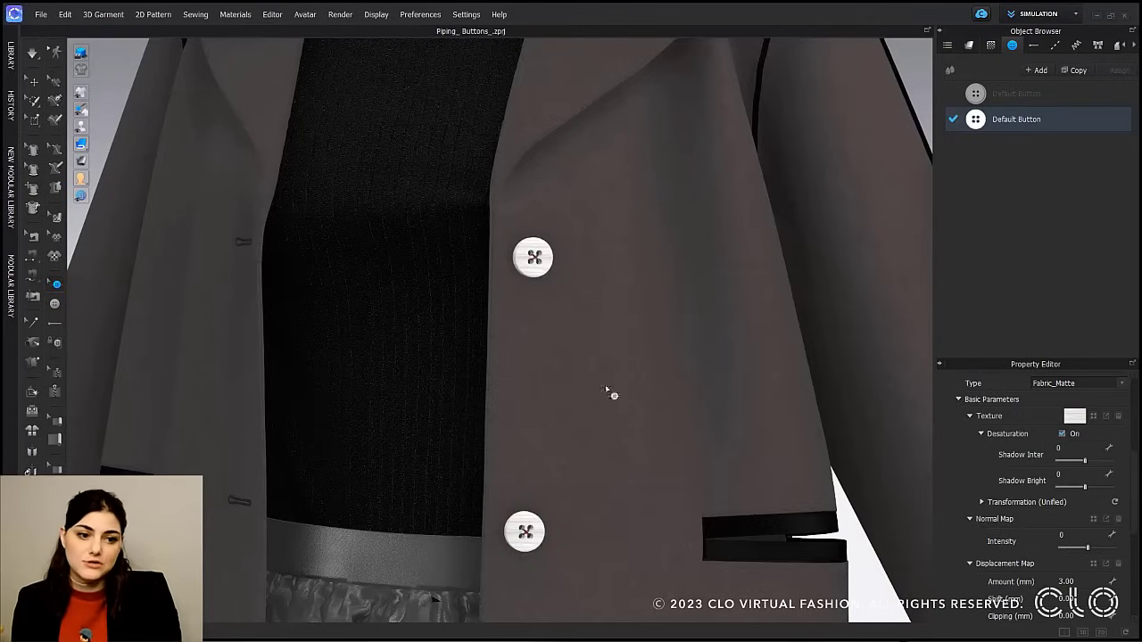
Pick a muted grey shade at hue 64 as the button's material color.
{"action": "scroll", "coordinate": [1081, 525], "scroll_direction": "down", "scroll_amount": 2}
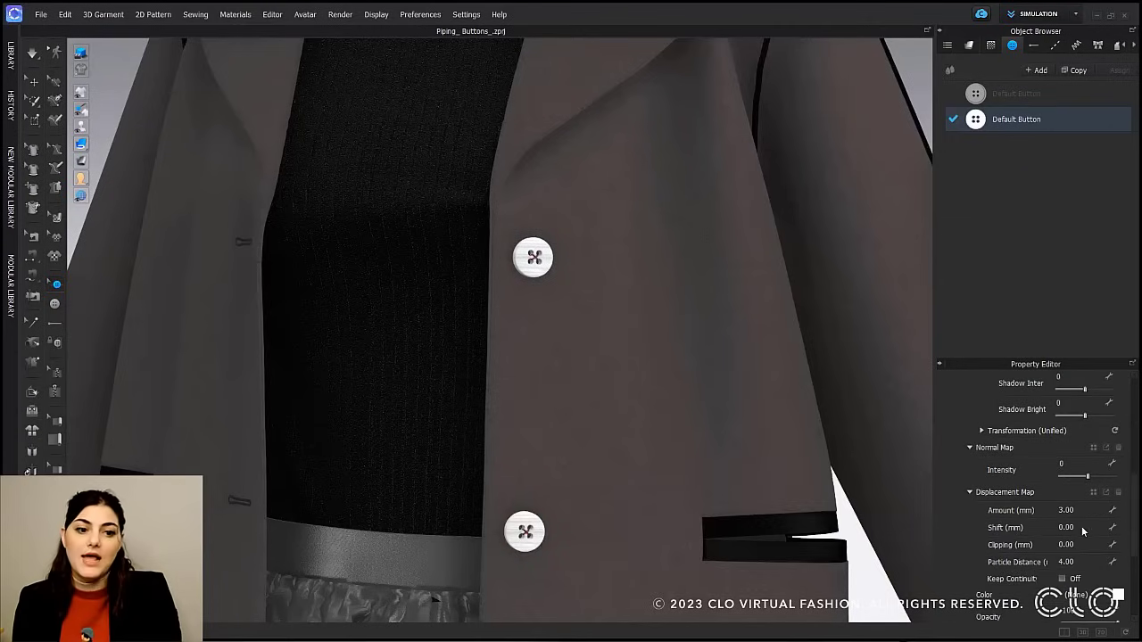
{"action": "left_click", "coordinate": [1118, 595]}
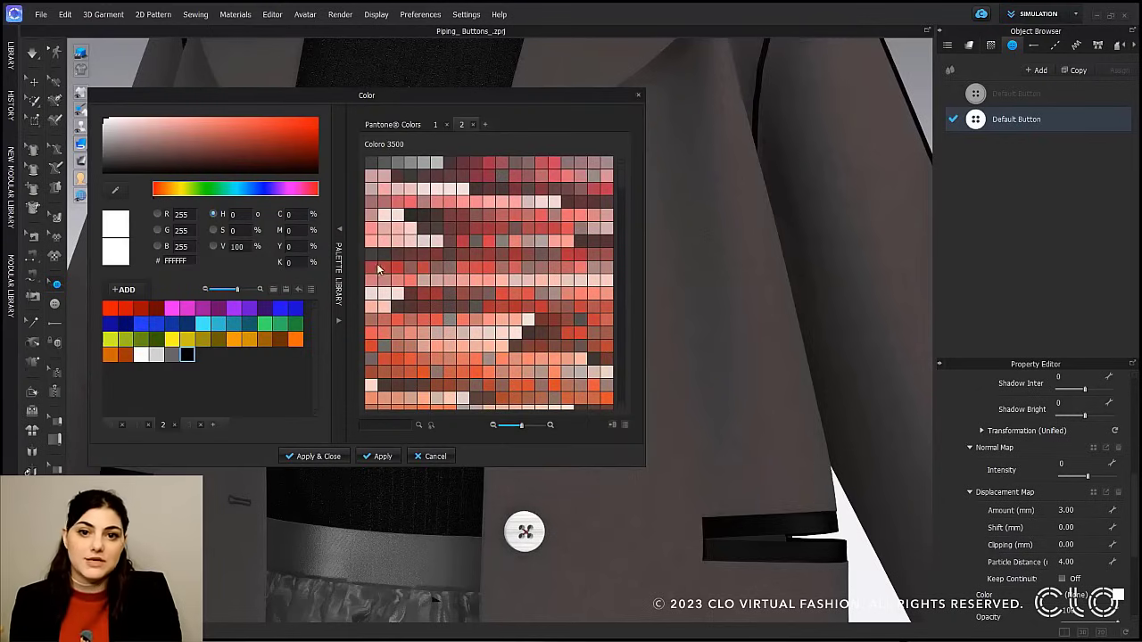
{"action": "left_click_drag", "start_coordinate": [408, 93], "coordinate": [384, 82]}
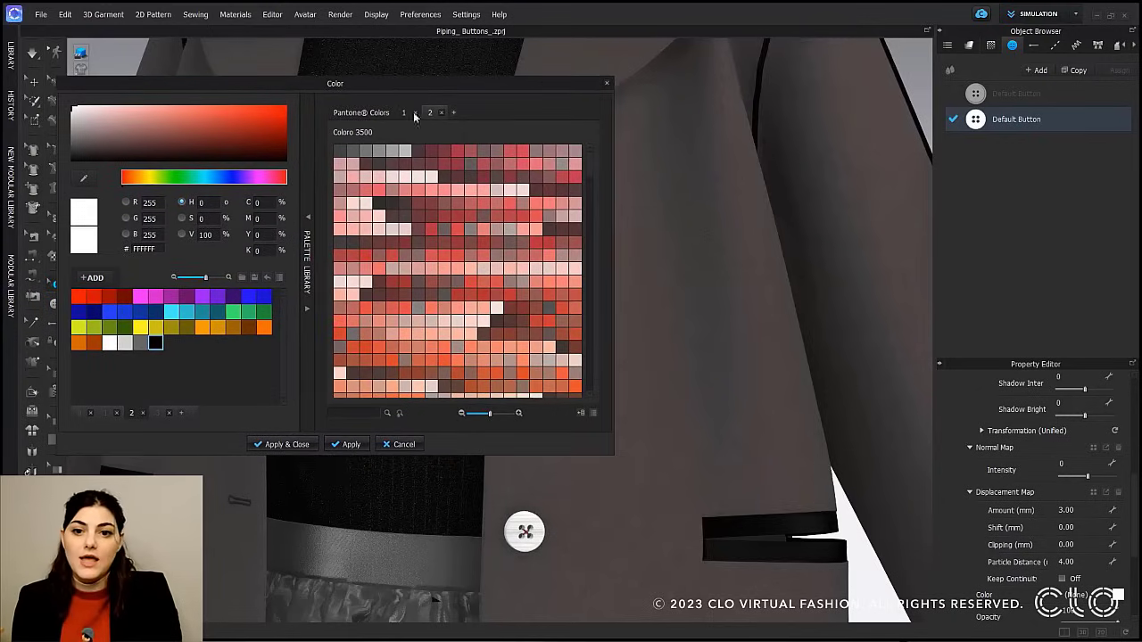
{"action": "left_click", "coordinate": [308, 223]}
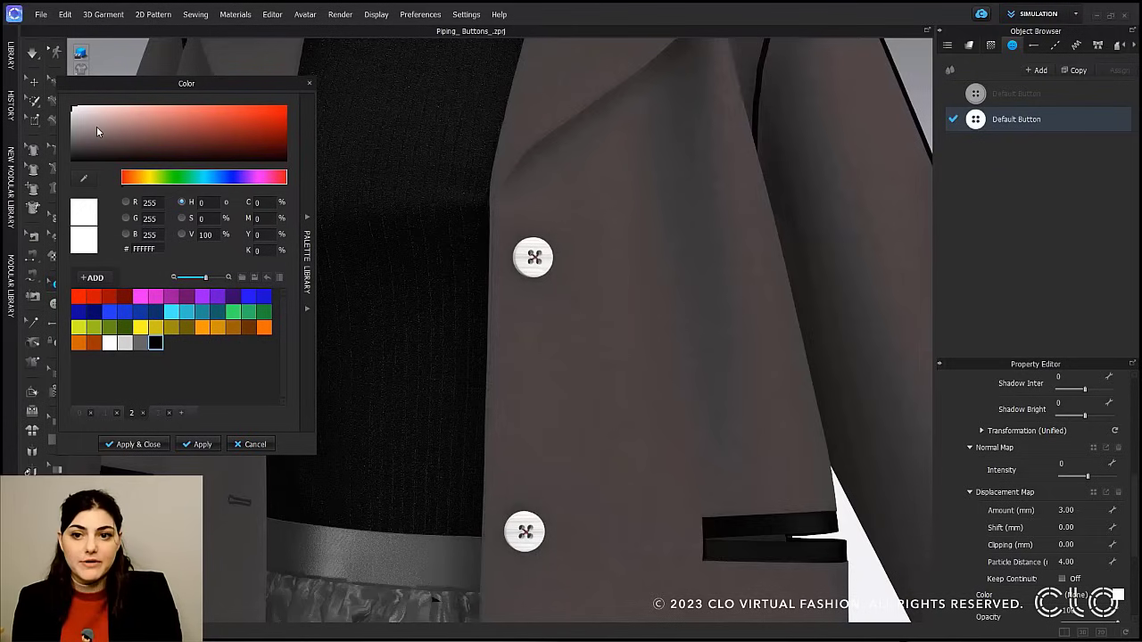
{"action": "mouse_move", "coordinate": [149, 181]}
{"action": "left_mouse_down"}
{"action": "mouse_move", "coordinate": [168, 190]}
{"action": "mouse_move", "coordinate": [151, 183]}
{"action": "left_mouse_up"}
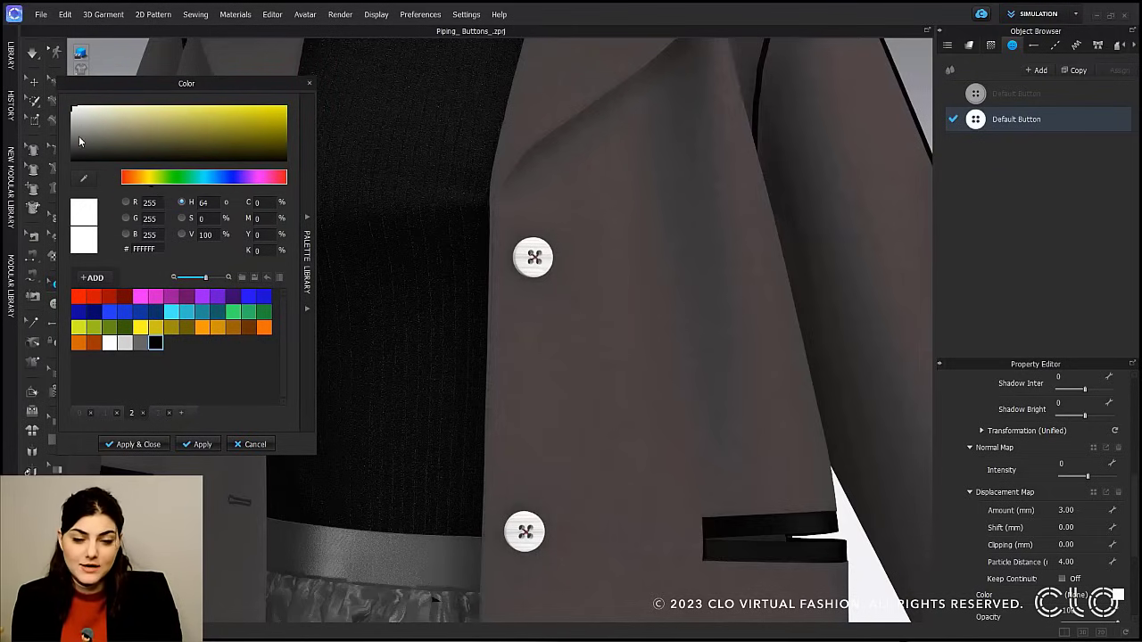
{"action": "mouse_move", "coordinate": [78, 136]}
{"action": "left_mouse_down"}
{"action": "mouse_move", "coordinate": [106, 114]}
{"action": "mouse_move", "coordinate": [109, 133]}
{"action": "mouse_move", "coordinate": [80, 135]}
{"action": "left_mouse_up"}
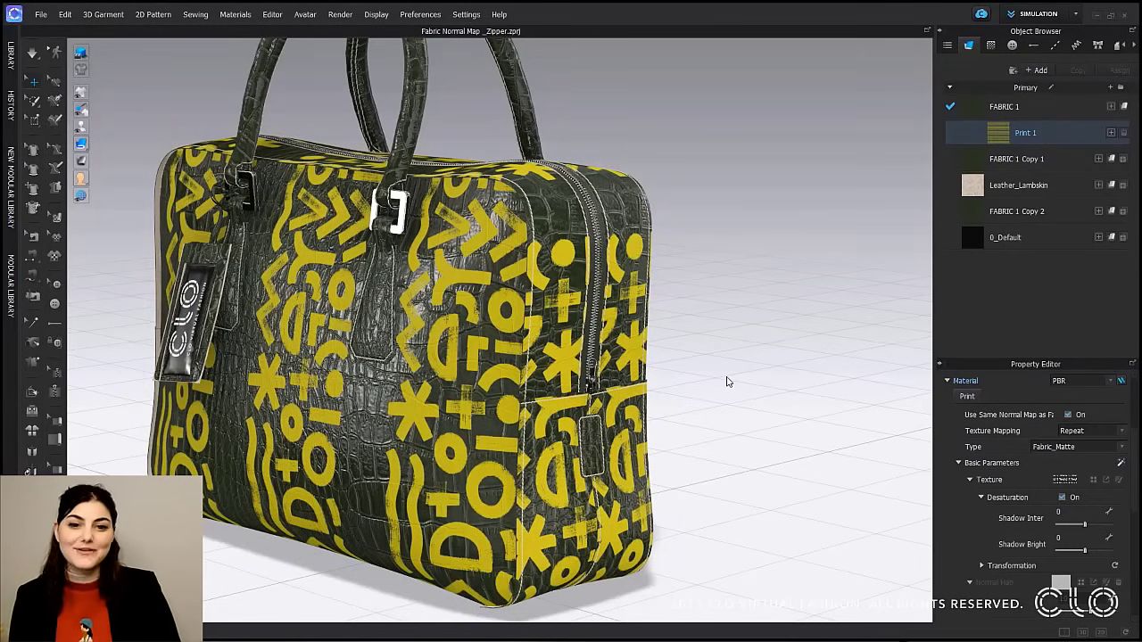
Shorten the zipper on the bag's side to about 21.9 in by moving its lower end points up the opening.
{"action": "scroll", "coordinate": [727, 381], "scroll_direction": "up", "scroll_amount": 5}
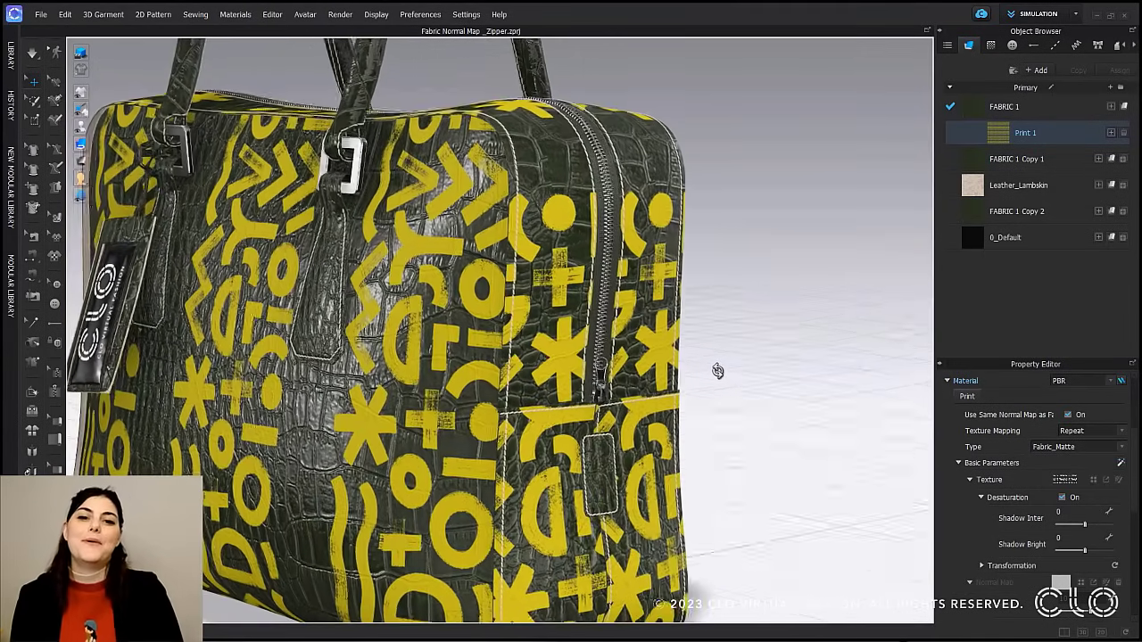
{"action": "right_click_drag", "start_coordinate": [719, 371], "coordinate": [705, 376]}
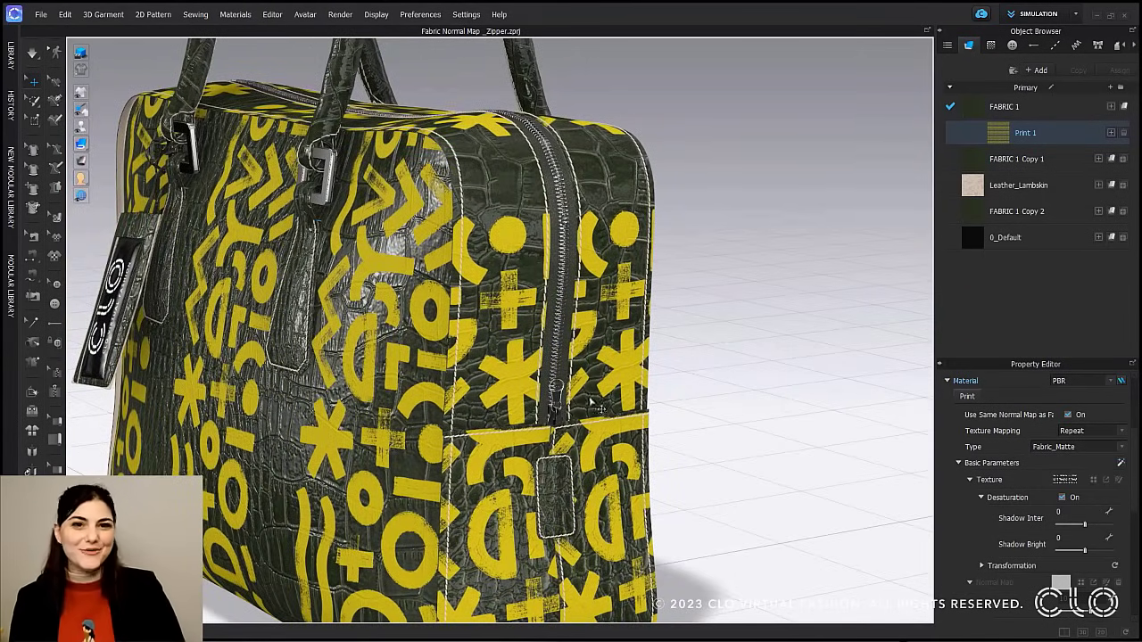
{"action": "left_click", "coordinate": [58, 375]}
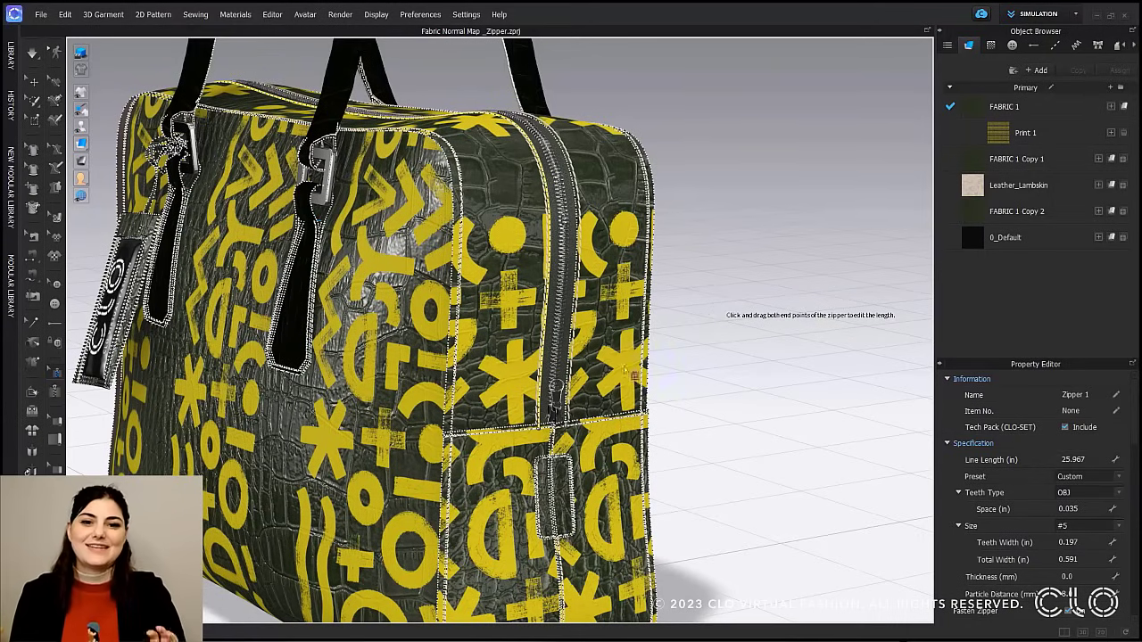
{"action": "scroll", "coordinate": [550, 437], "scroll_direction": "up", "scroll_amount": 3}
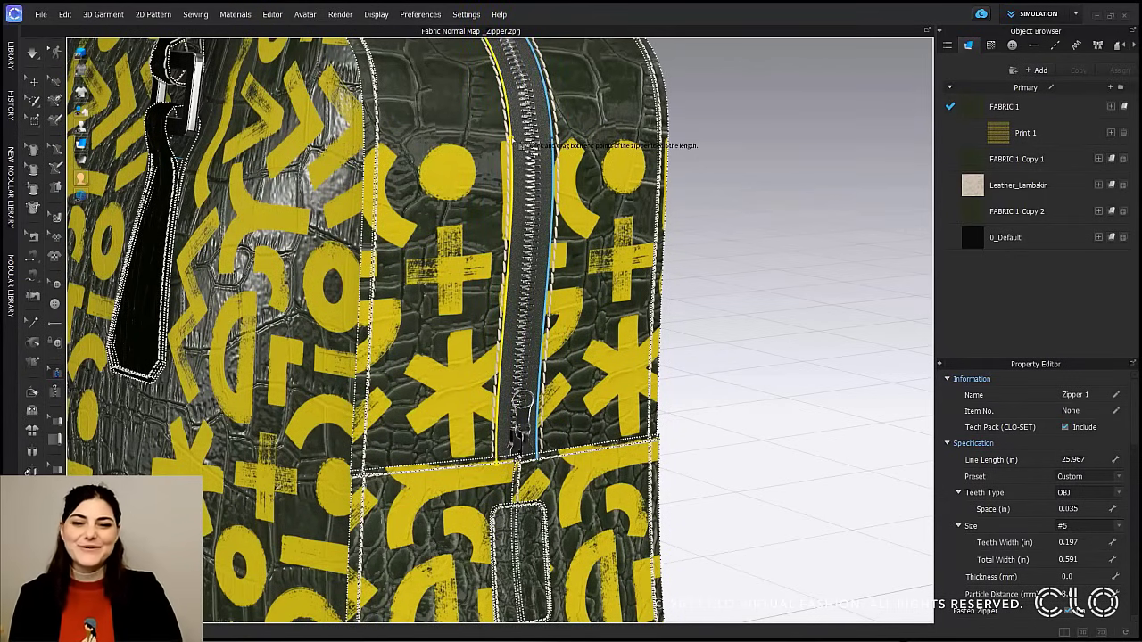
{"action": "left_click", "coordinate": [523, 147]}
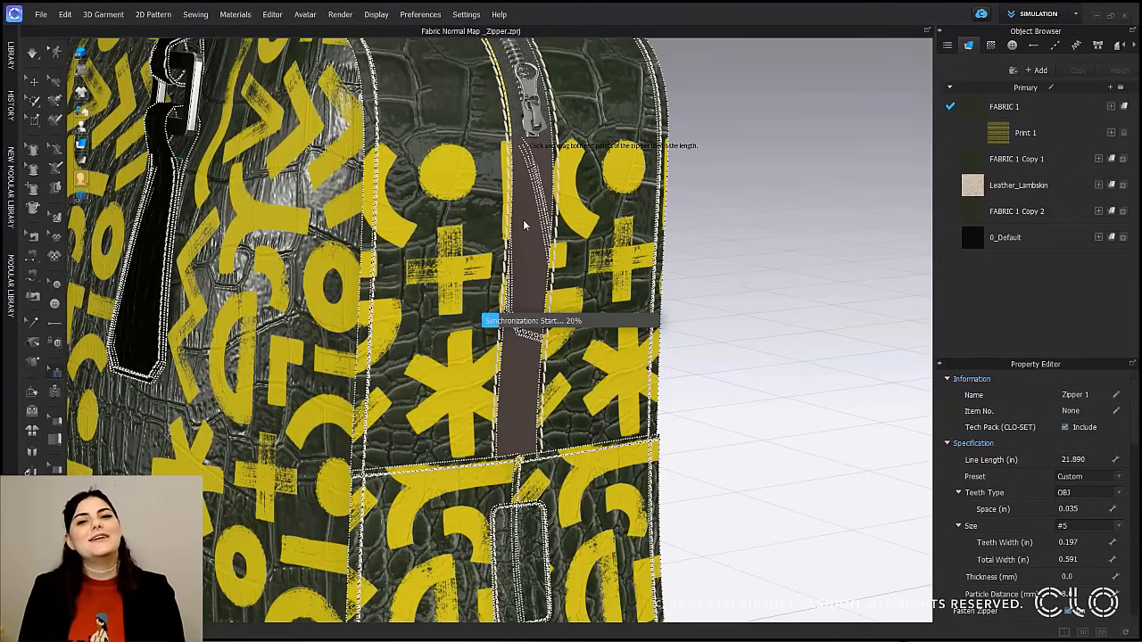
{"action": "scroll", "coordinate": [534, 220], "scroll_direction": "down", "scroll_amount": 2}
{"action": "middle_click_drag", "start_coordinate": [545, 216], "coordinate": [526, 294]}
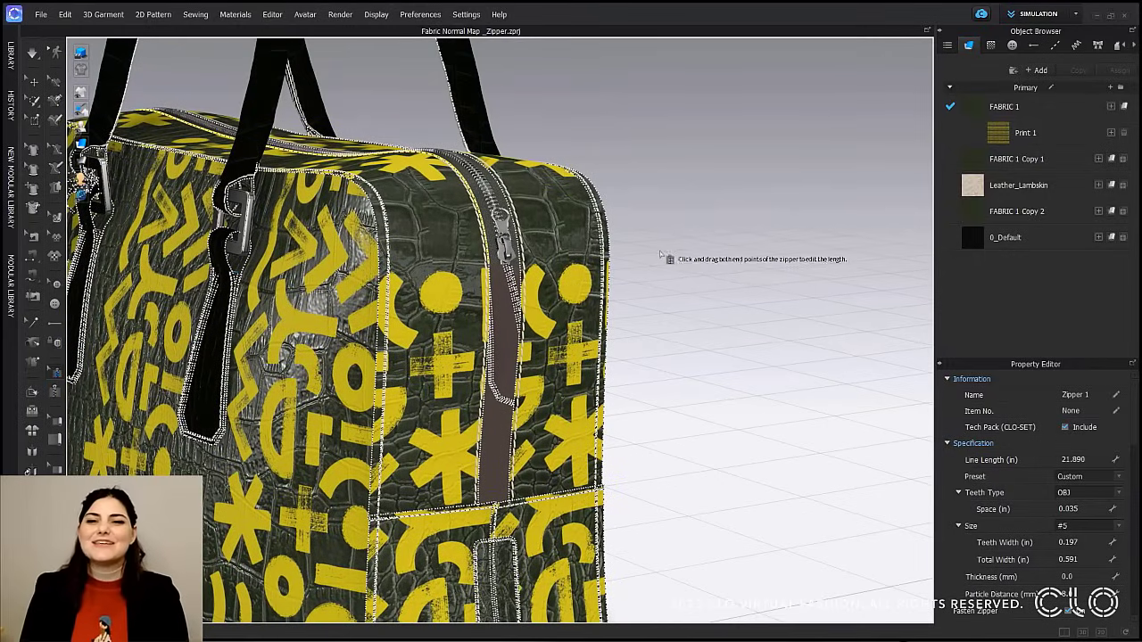
{"action": "left_click", "coordinate": [35, 85]}
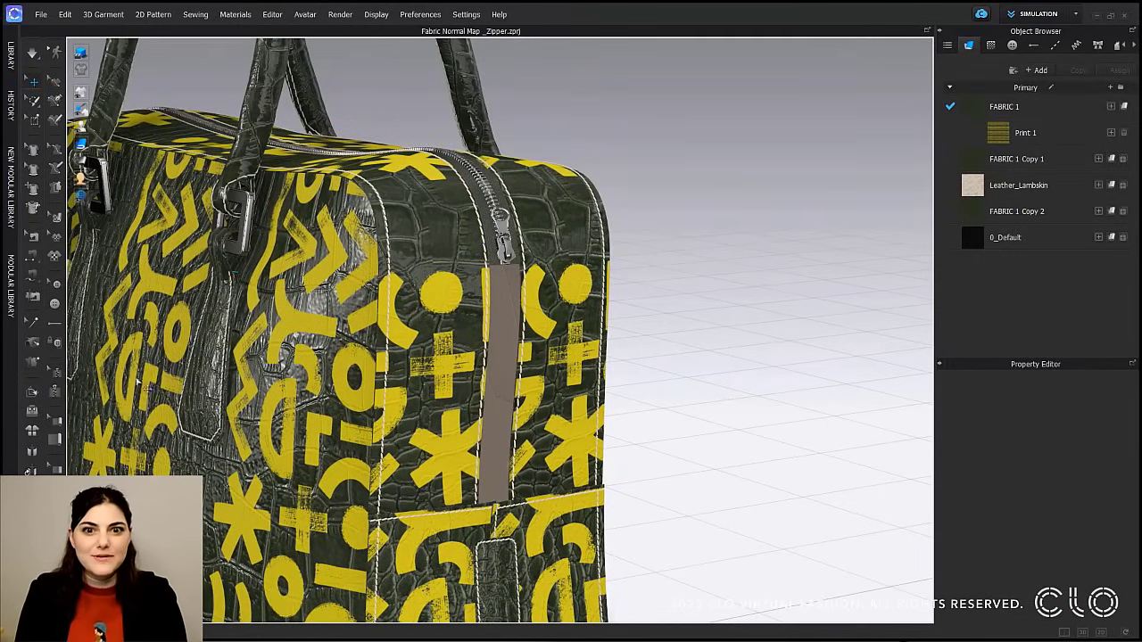
Extend both lower end points of the shortened zipper down to the base of the bag's side opening.
{"action": "left_click", "coordinate": [494, 270]}
{"action": "left_click_drag", "start_coordinate": [488, 266], "coordinate": [486, 406]}
{"action": "left_click_drag", "start_coordinate": [523, 273], "coordinate": [516, 407]}
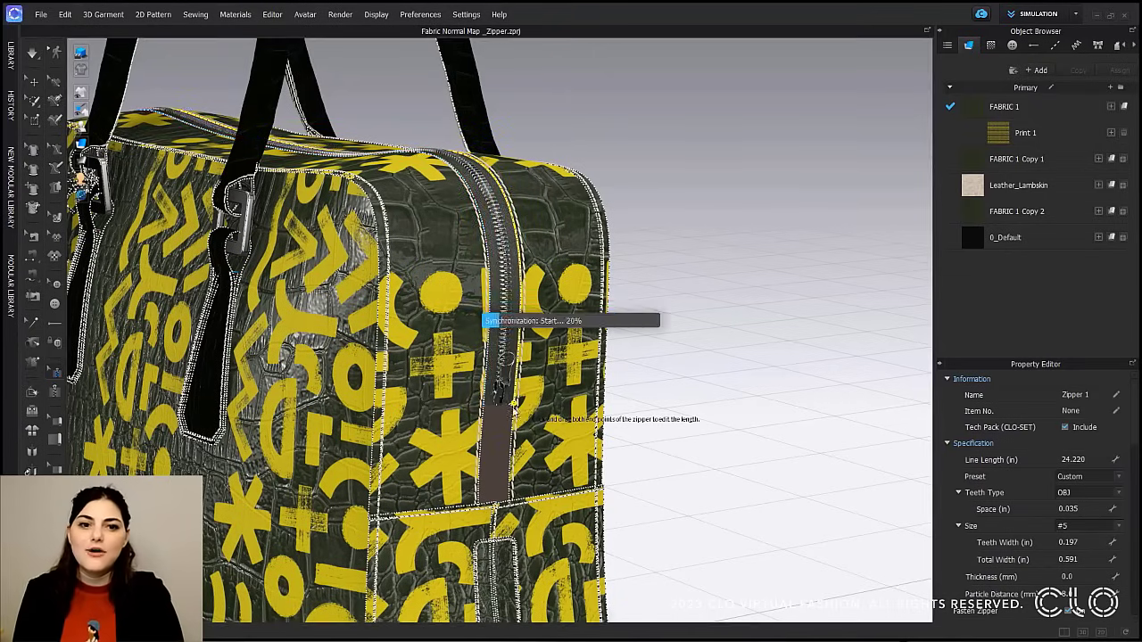
{"action": "left_click_drag", "start_coordinate": [479, 477], "coordinate": [479, 477]}
{"action": "left_click_drag", "start_coordinate": [514, 407], "coordinate": [480, 504]}
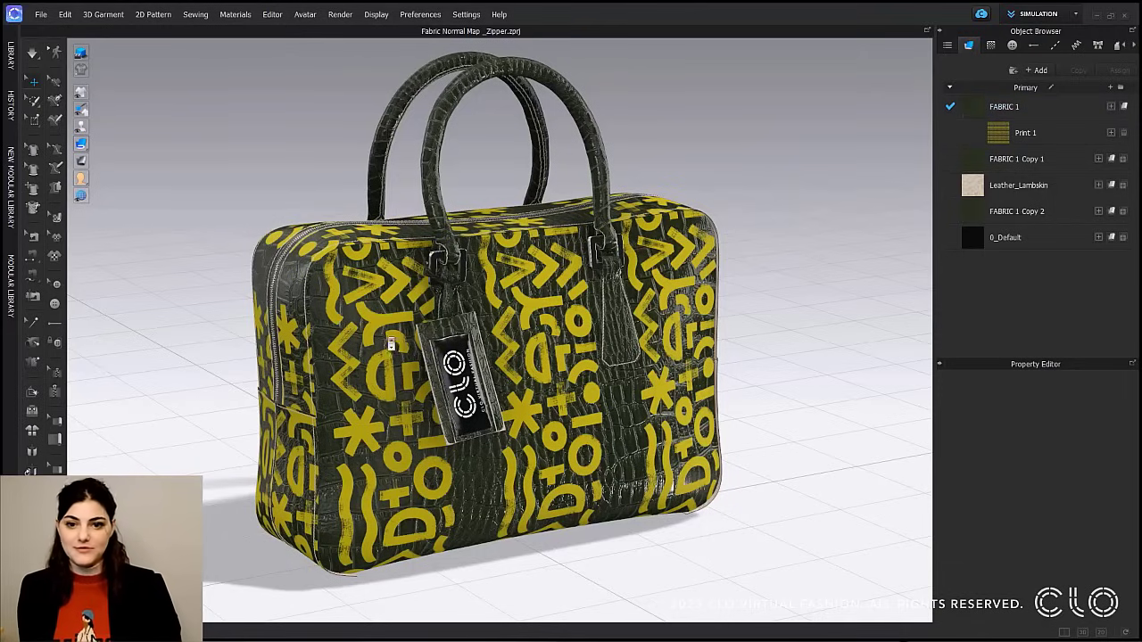
Toggle Use Same Normal Map as Fabric on and back off for Print 1 to compare the print's surface.
{"action": "scroll", "coordinate": [391, 345], "scroll_direction": "up", "scroll_amount": 4}
{"action": "scroll", "coordinate": [391, 346], "scroll_direction": "up", "scroll_amount": 2}
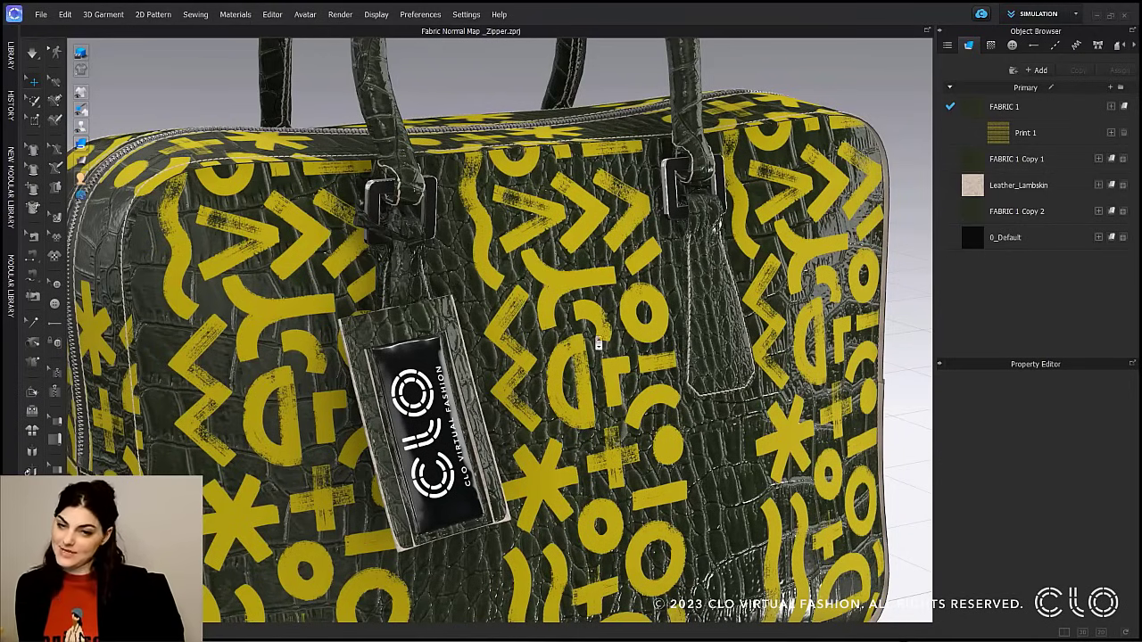
{"action": "scroll", "coordinate": [599, 343], "scroll_direction": "down", "scroll_amount": 3}
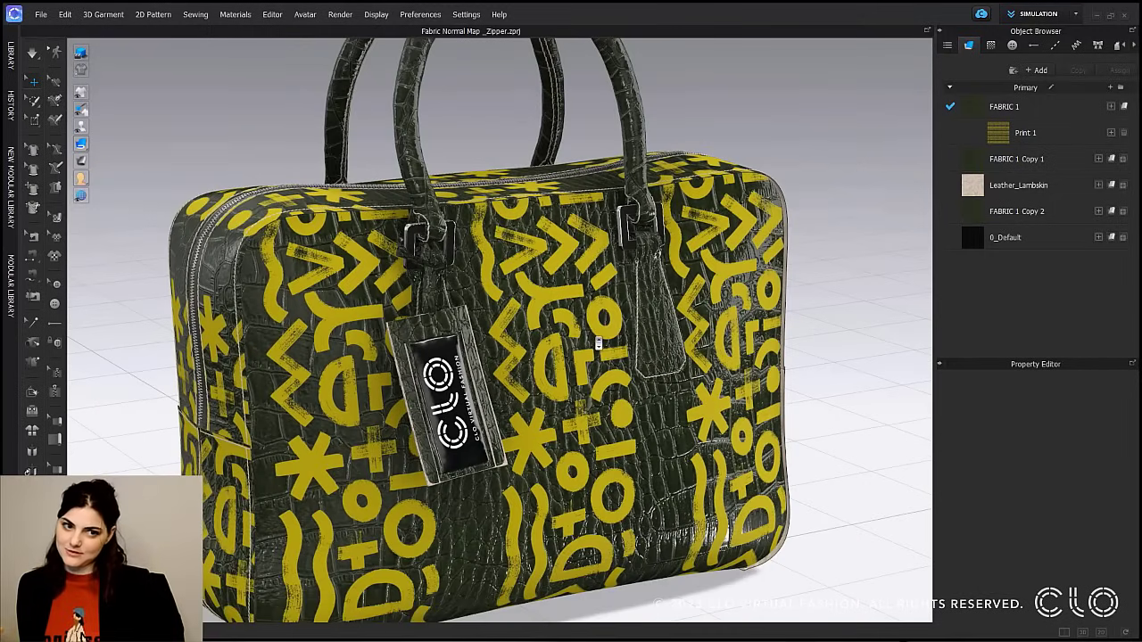
{"action": "left_click", "coordinate": [1042, 134]}
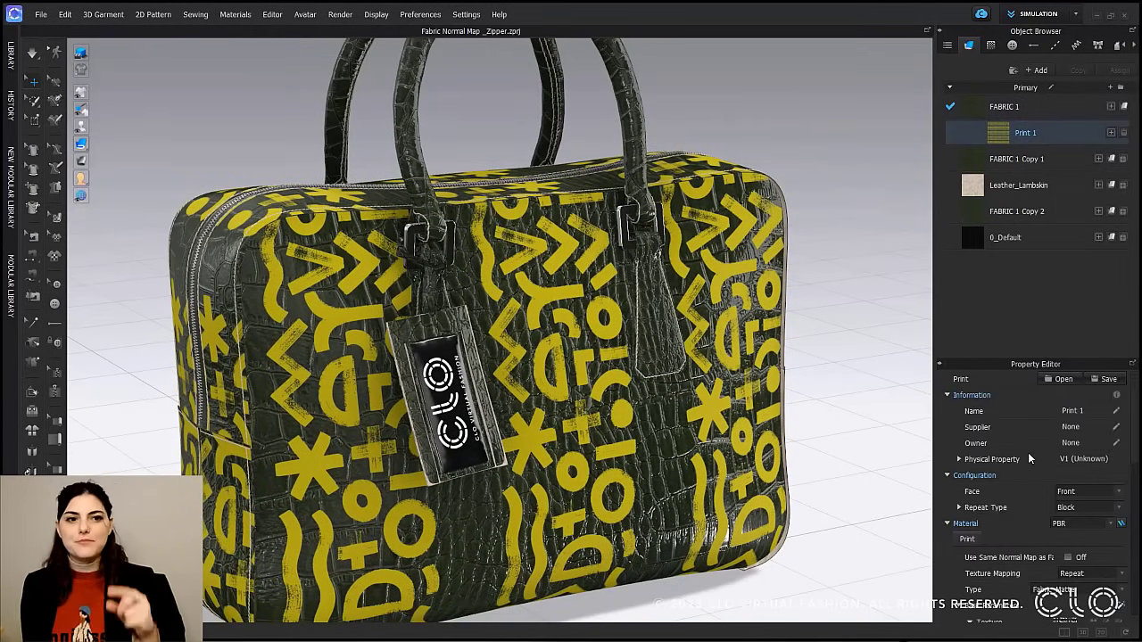
{"action": "scroll", "coordinate": [1030, 458], "scroll_direction": "down", "scroll_amount": 3}
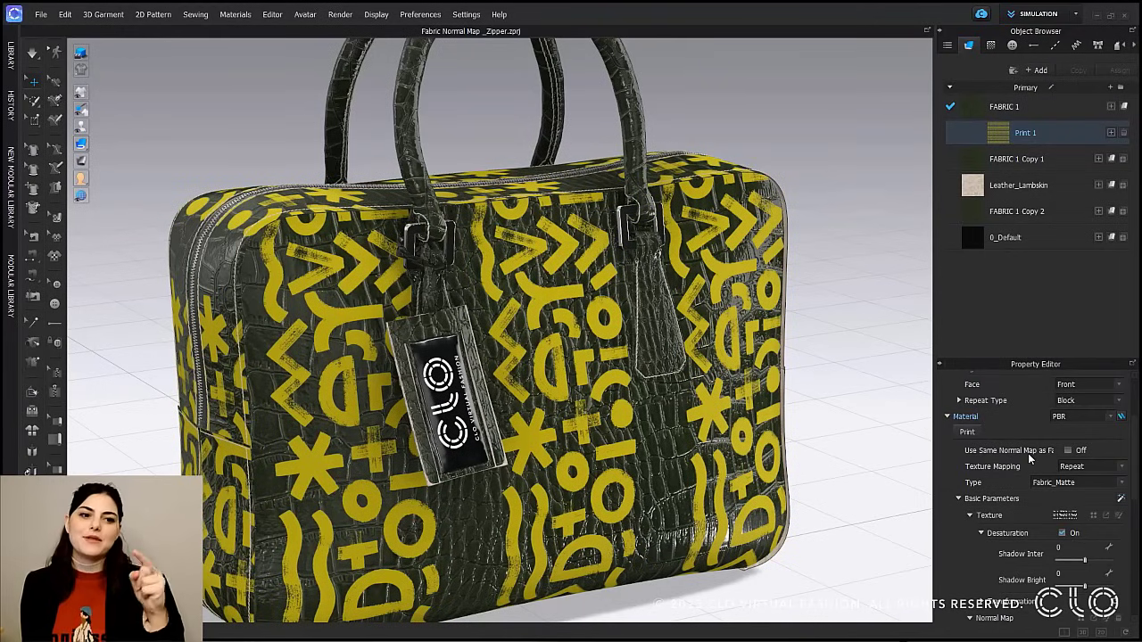
{"action": "scroll", "coordinate": [1030, 458], "scroll_direction": "down", "scroll_amount": 2}
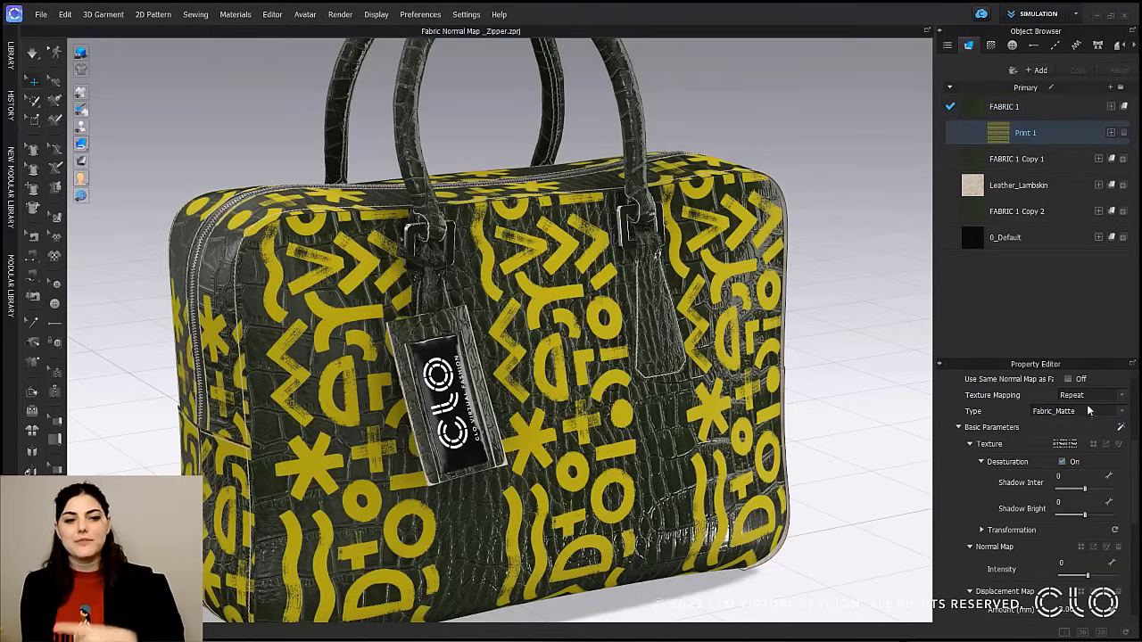
{"action": "scroll", "coordinate": [982, 391], "scroll_direction": "up", "scroll_amount": 1}
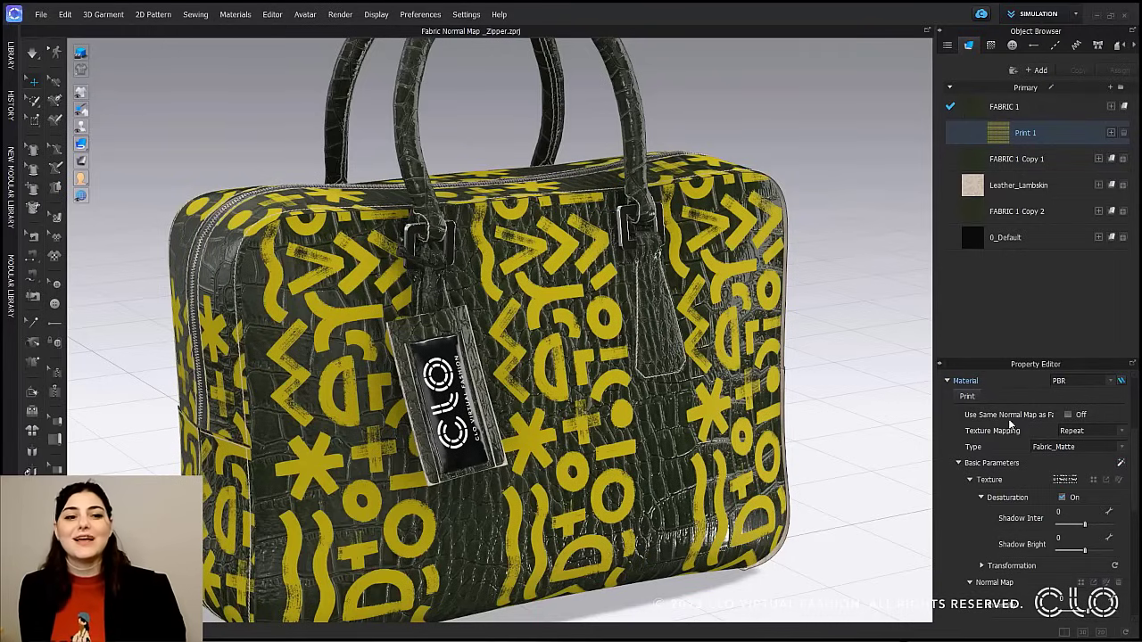
{"action": "left_click", "coordinate": [1068, 415]}
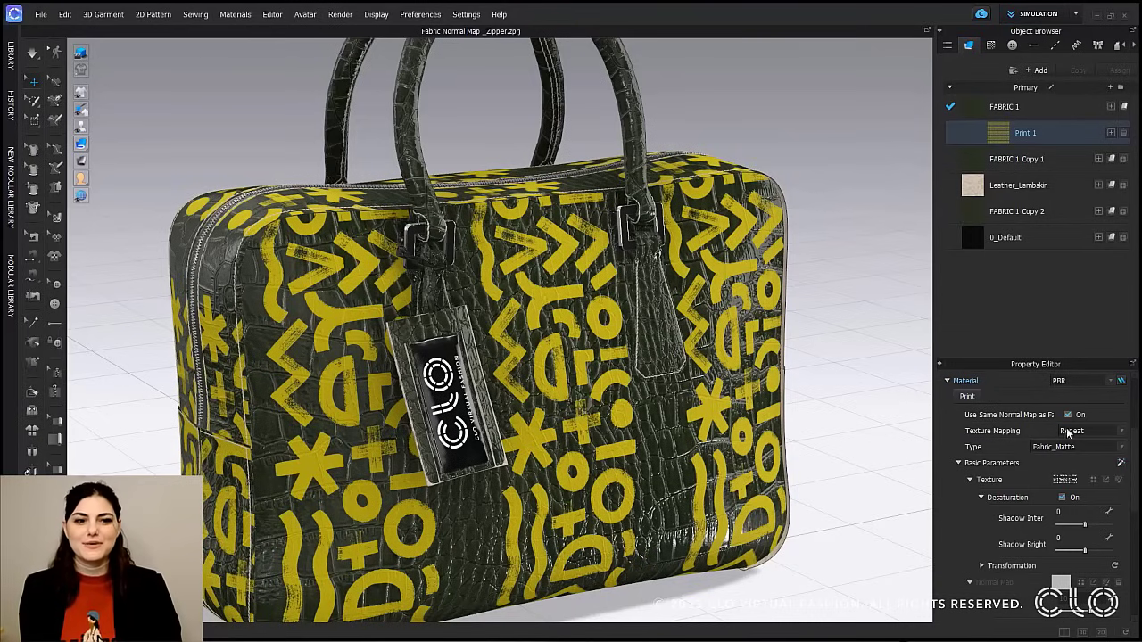
{"action": "left_click", "coordinate": [1068, 415]}
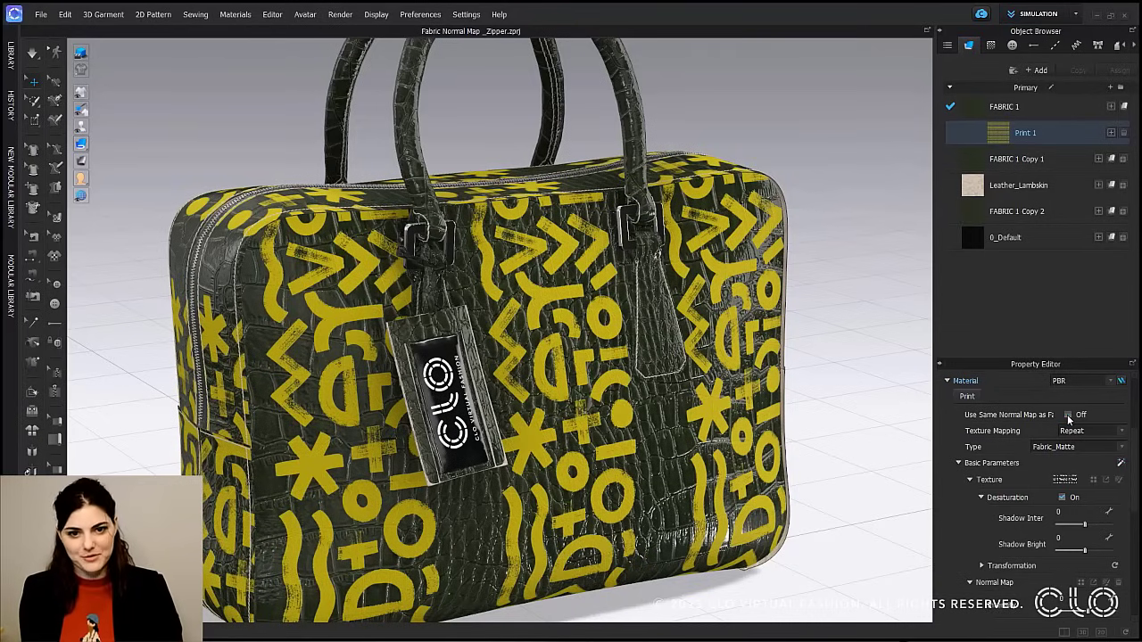
Turn on Use Same Normal Map as Fabric for Print 1 after comparing its surface off and on up close.
{"action": "left_click", "coordinate": [1068, 415]}
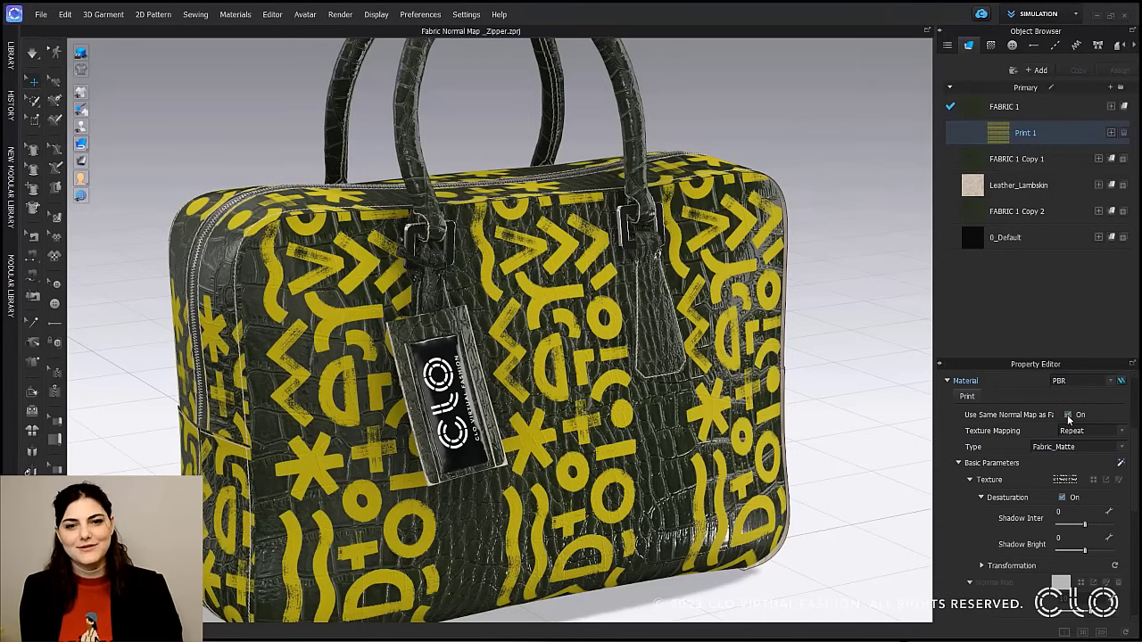
{"action": "scroll", "coordinate": [569, 352], "scroll_direction": "up", "scroll_amount": 5}
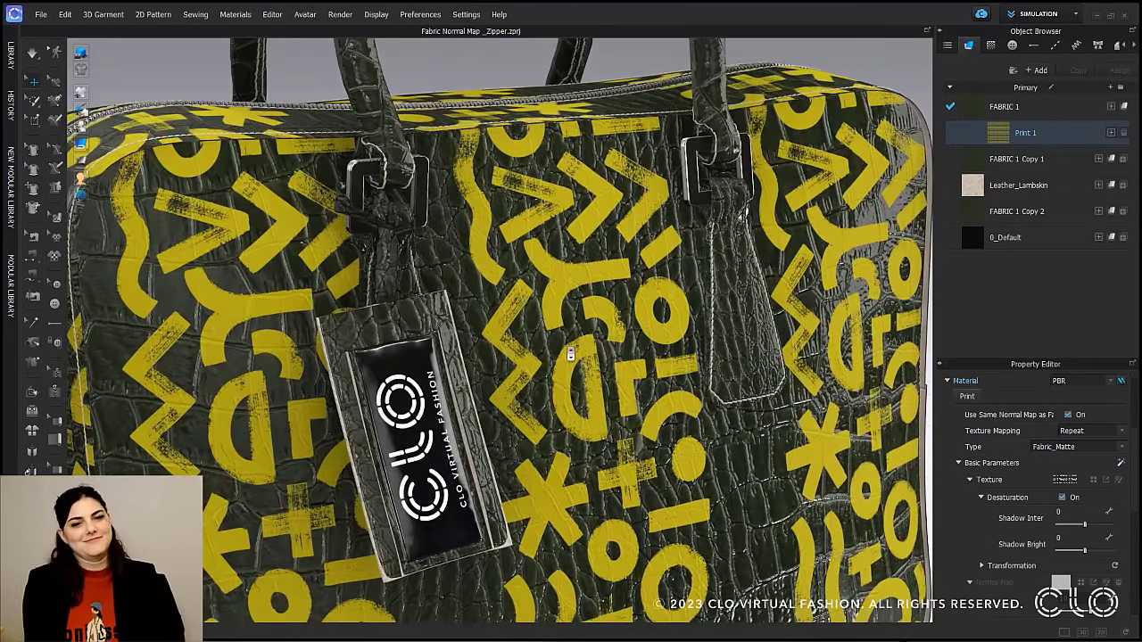
{"action": "left_click", "coordinate": [1067, 416]}
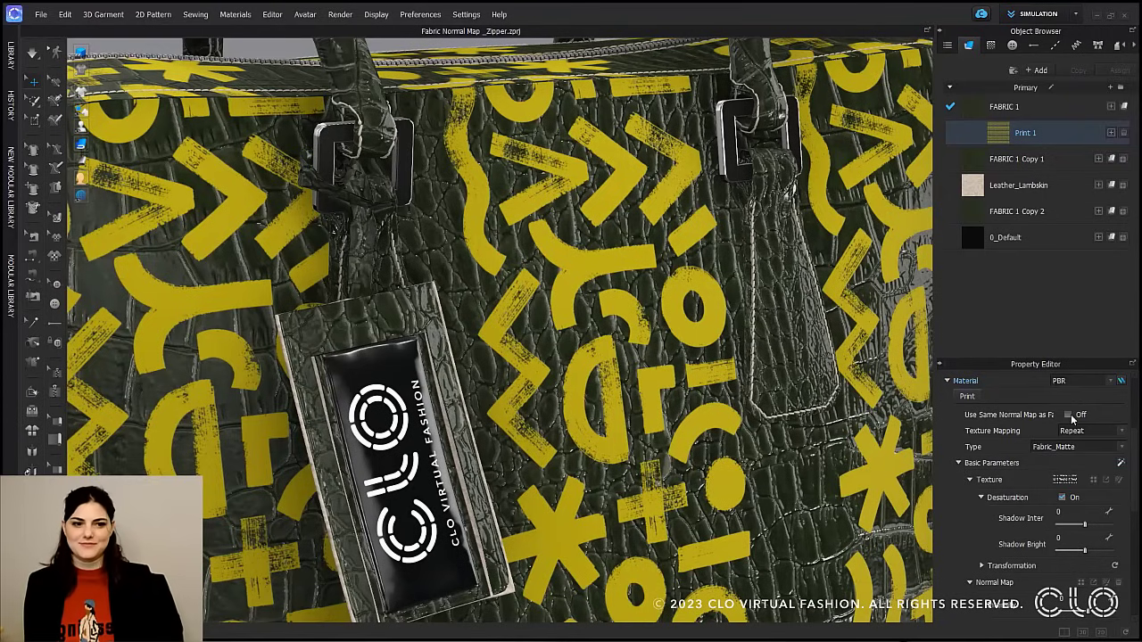
{"action": "left_click", "coordinate": [1068, 416]}
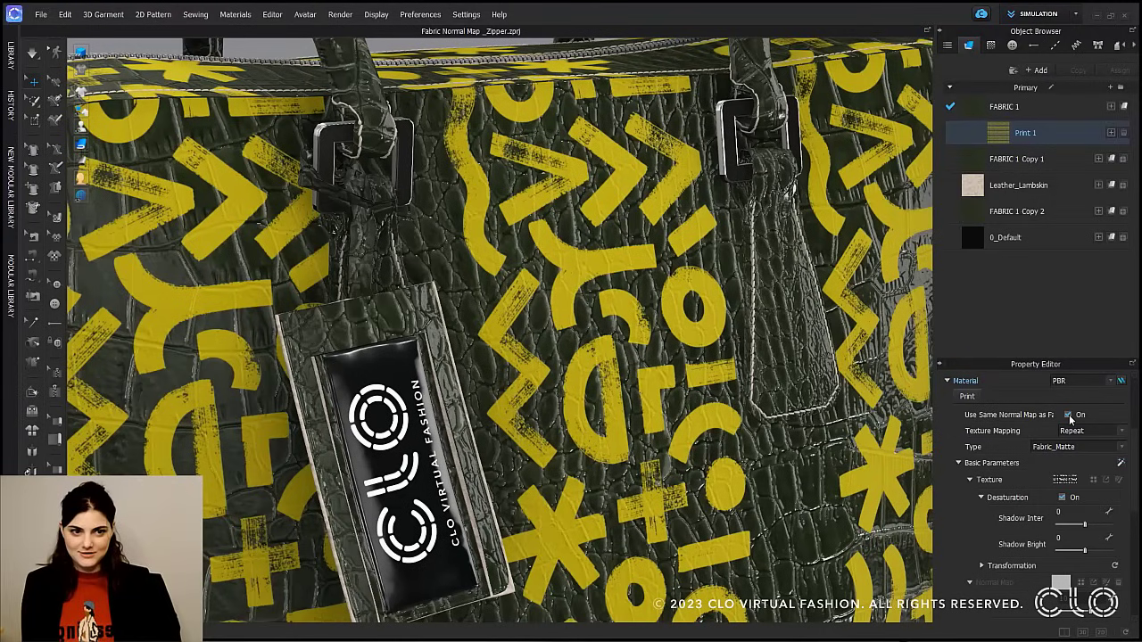
Compare the normal map settings of Print 1 with those of FABRIC 1.
{"action": "scroll", "coordinate": [1051, 549], "scroll_direction": "down", "scroll_amount": 3}
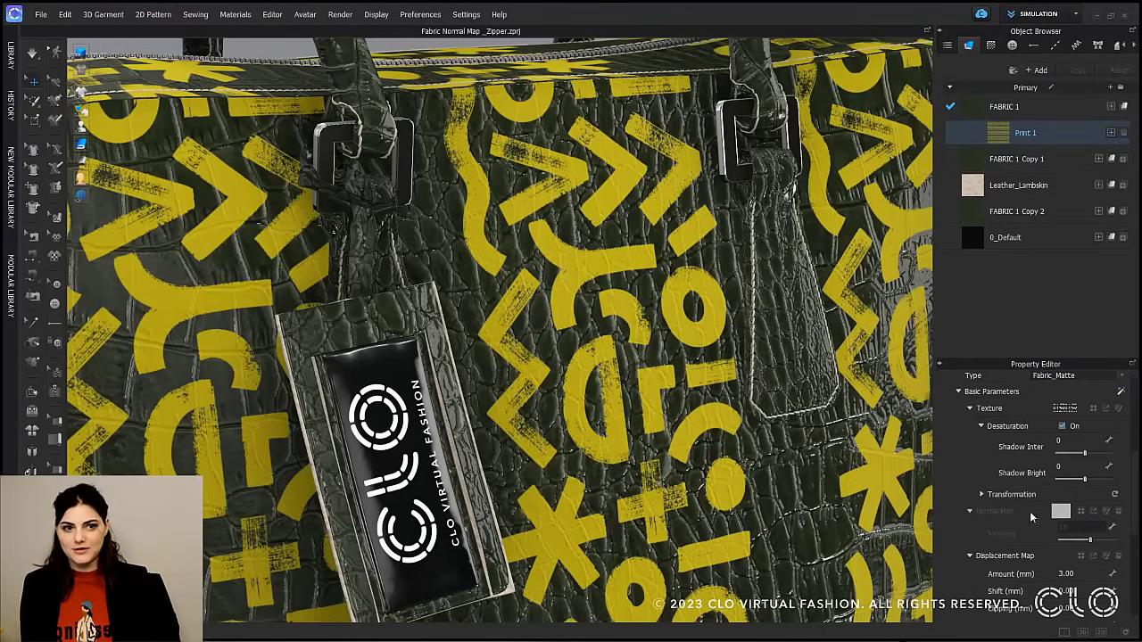
{"action": "left_click", "coordinate": [981, 108]}
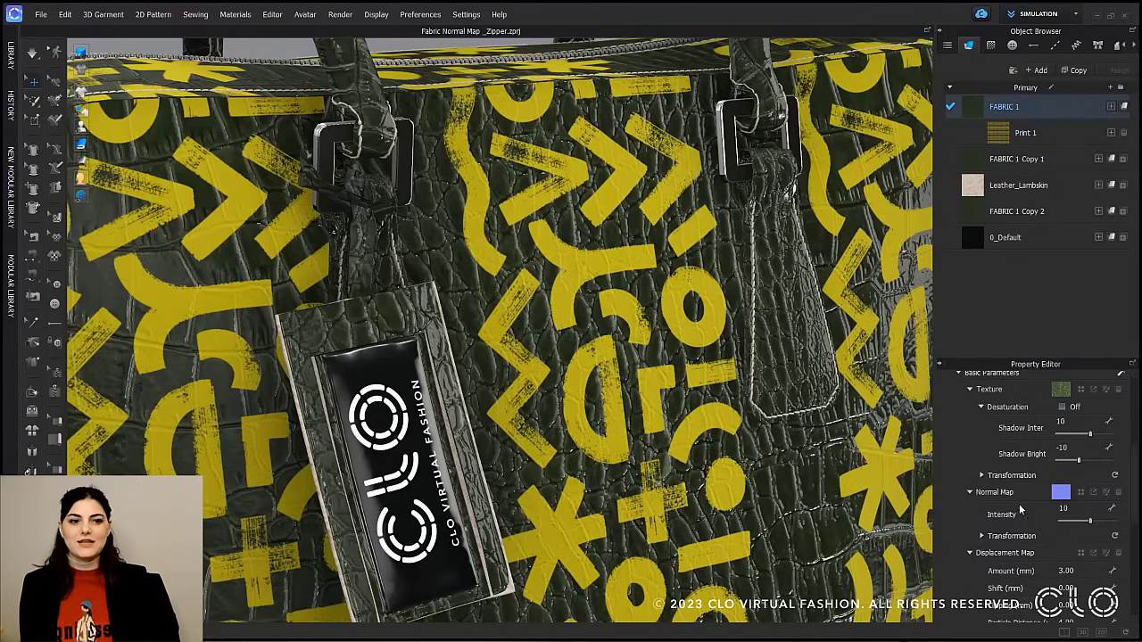
{"action": "left_click", "coordinate": [1062, 134]}
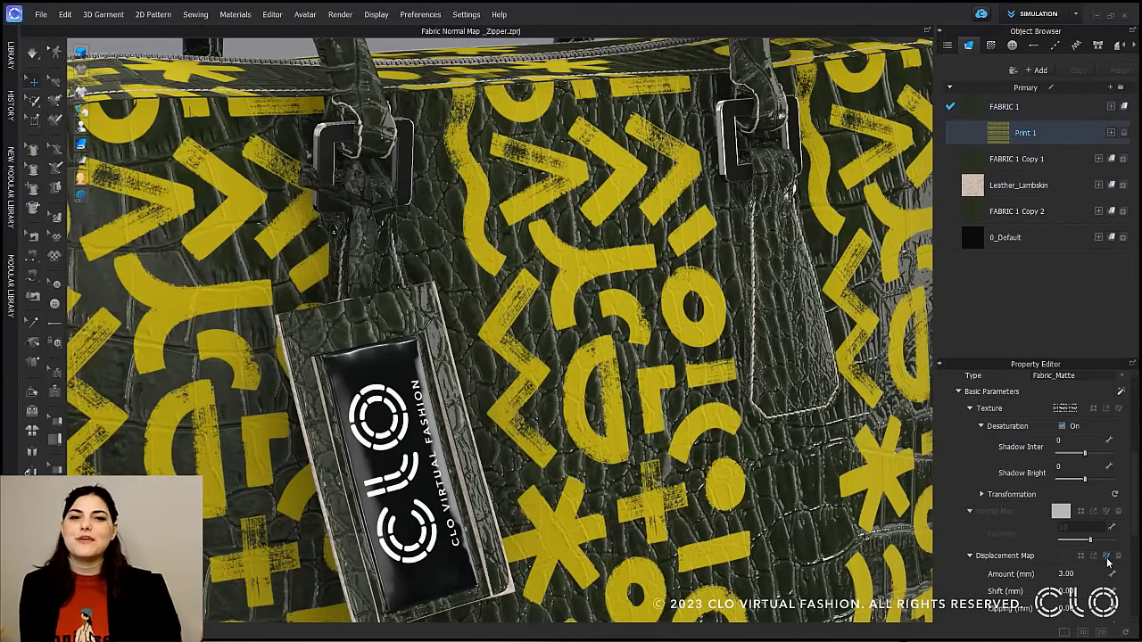
Raise FABRIC 1's normal map intensity to 78 and check the inherited setting on Print 1.
{"action": "left_click", "coordinate": [1055, 109]}
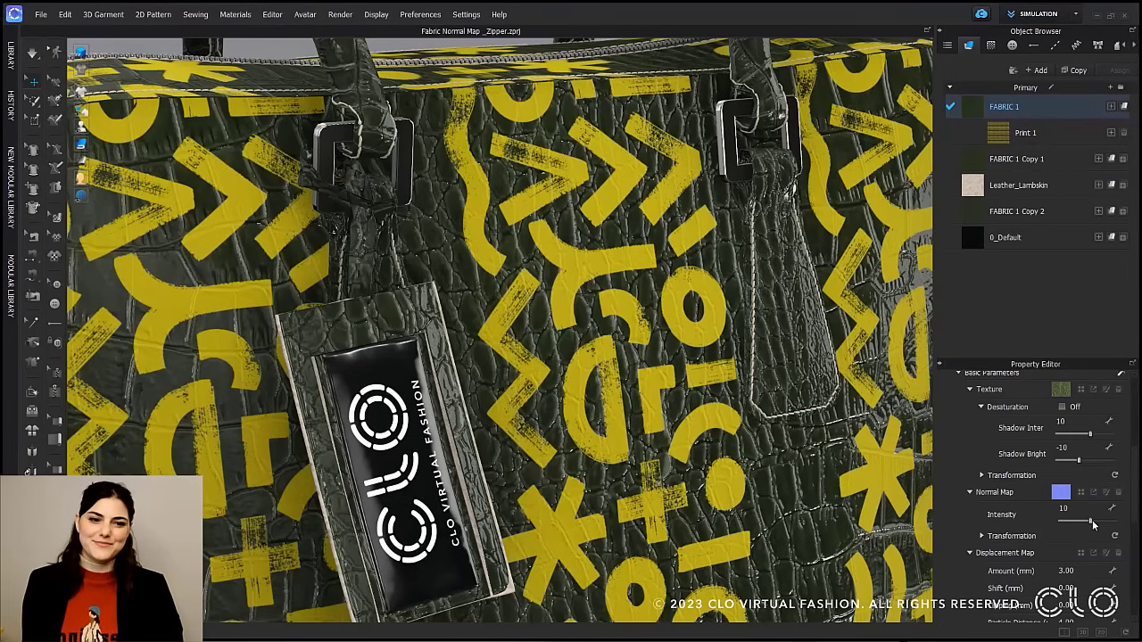
{"action": "left_click_drag", "start_coordinate": [1094, 525], "coordinate": [1112, 527]}
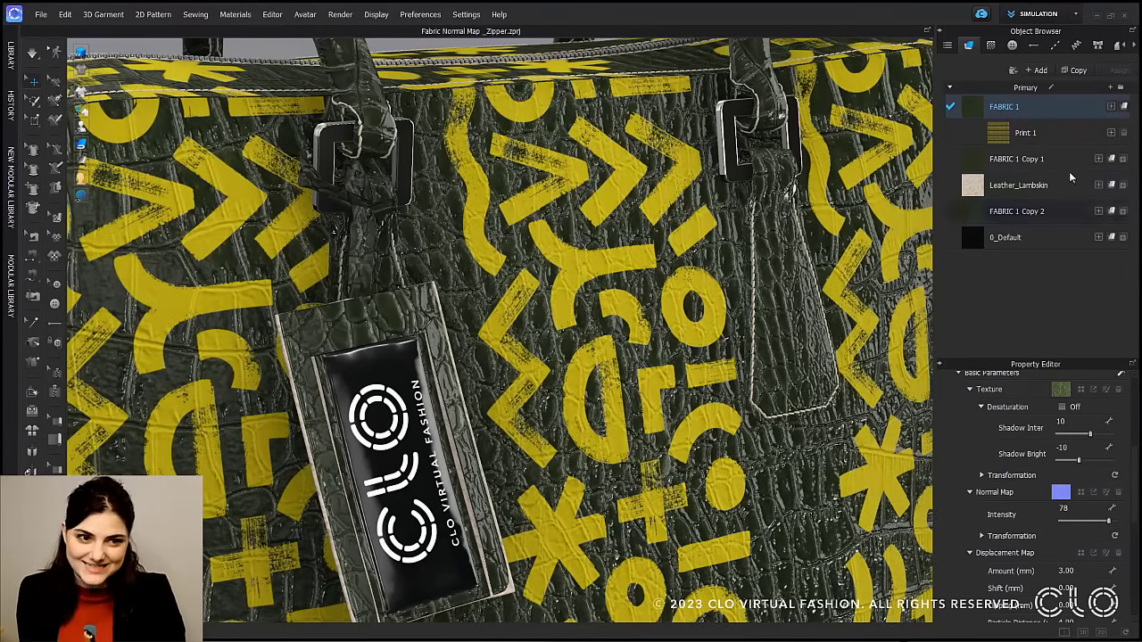
{"action": "left_click", "coordinate": [1025, 132]}
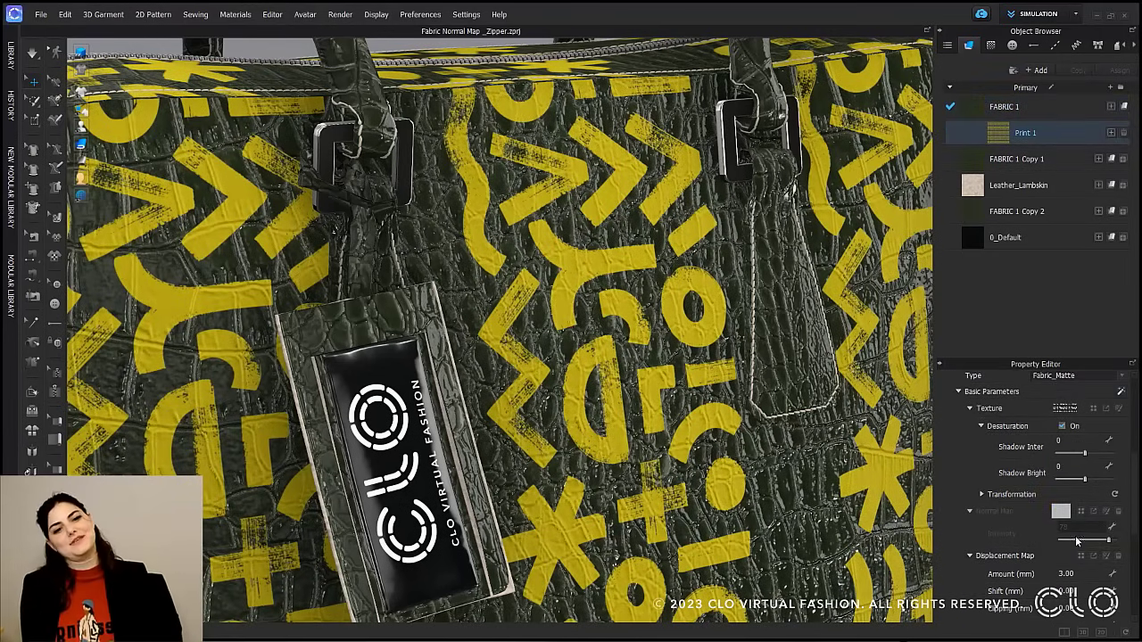
Set FABRIC 1's normal map intensity back to 10.
{"action": "left_click", "coordinate": [1026, 111]}
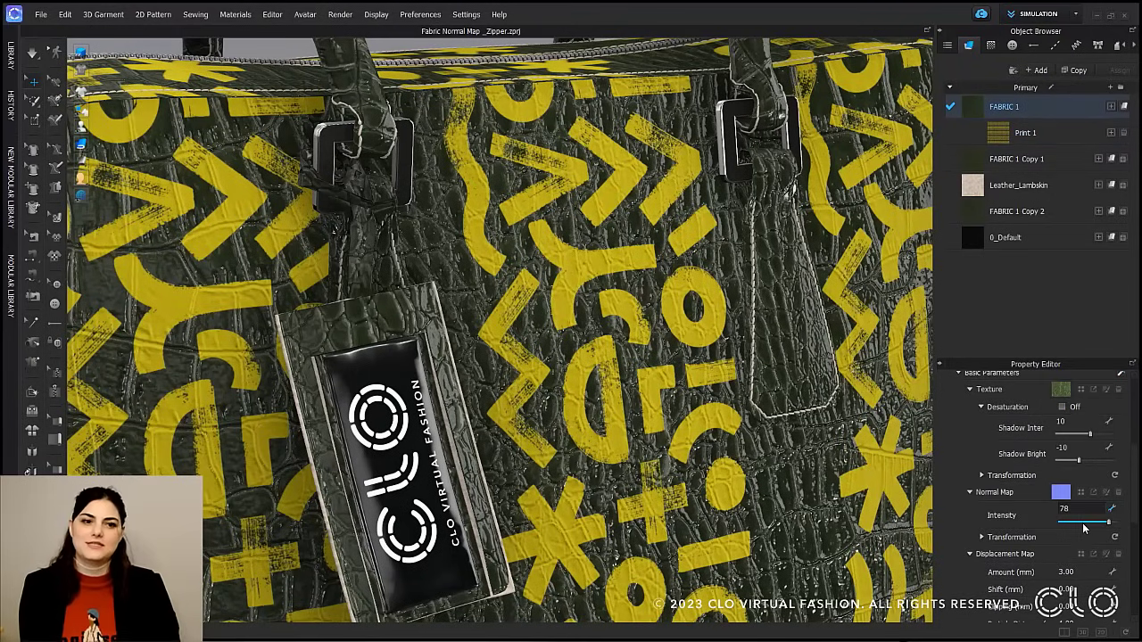
{"action": "scroll", "coordinate": [1083, 526], "scroll_direction": "down", "scroll_amount": 2}
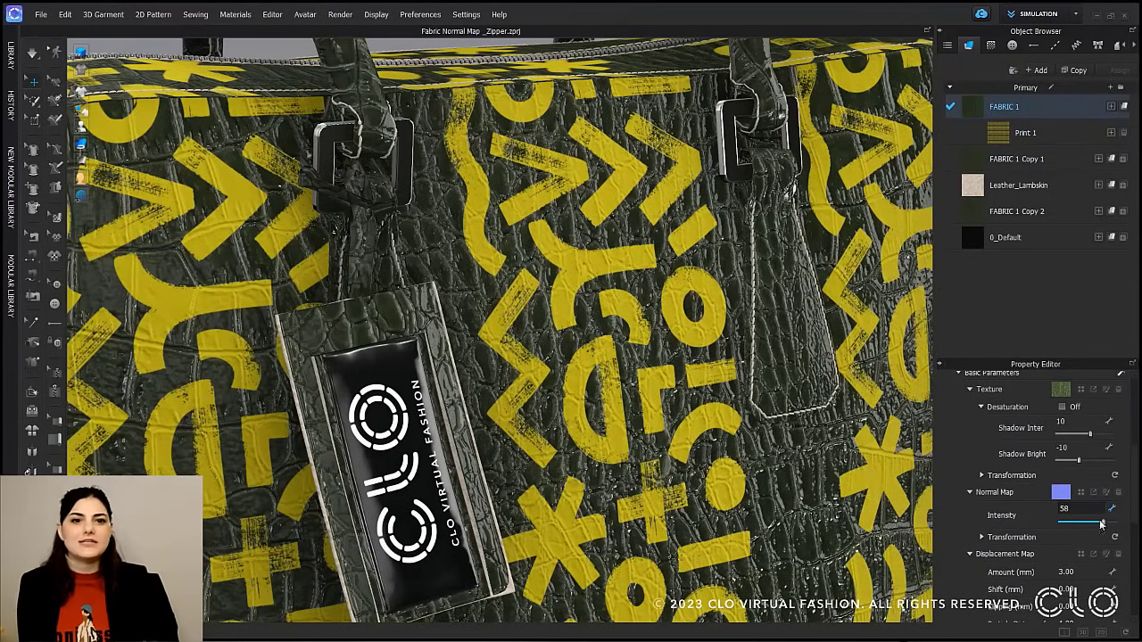
{"action": "mouse_move", "coordinate": [1103, 524]}
{"action": "left_mouse_down"}
{"action": "mouse_move", "coordinate": [1075, 526]}
{"action": "mouse_move", "coordinate": [1089, 525]}
{"action": "left_mouse_up"}
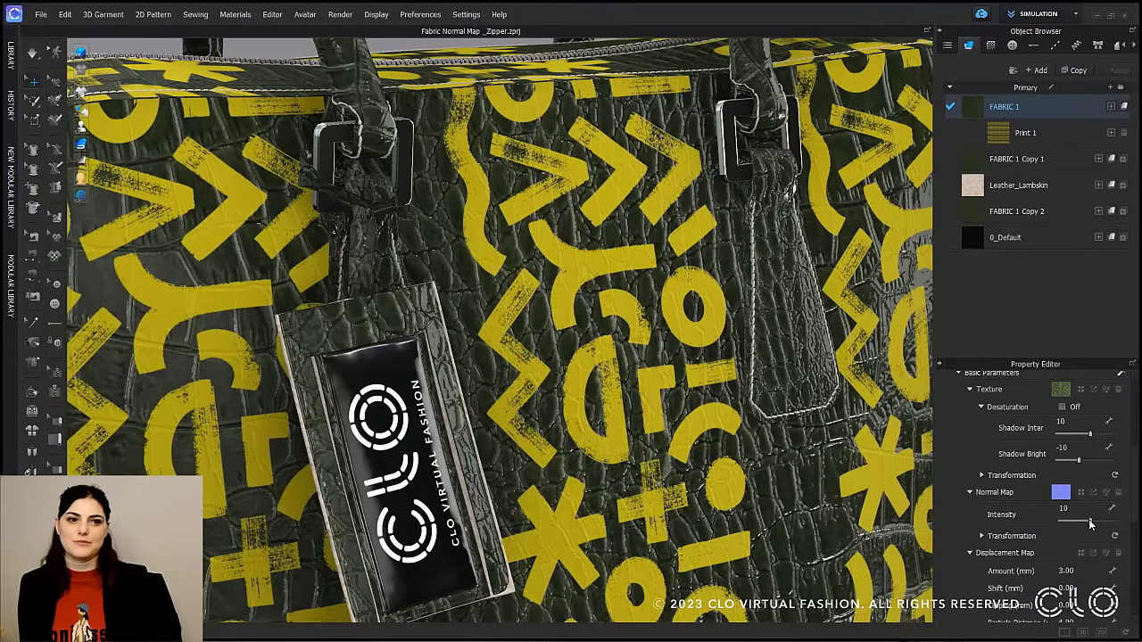
Expand the transformation settings of FABRIC 1's normal map and open its width percentage for editing.
{"action": "left_click", "coordinate": [986, 537]}
{"action": "scroll", "coordinate": [1035, 500], "scroll_direction": "down", "scroll_amount": 2}
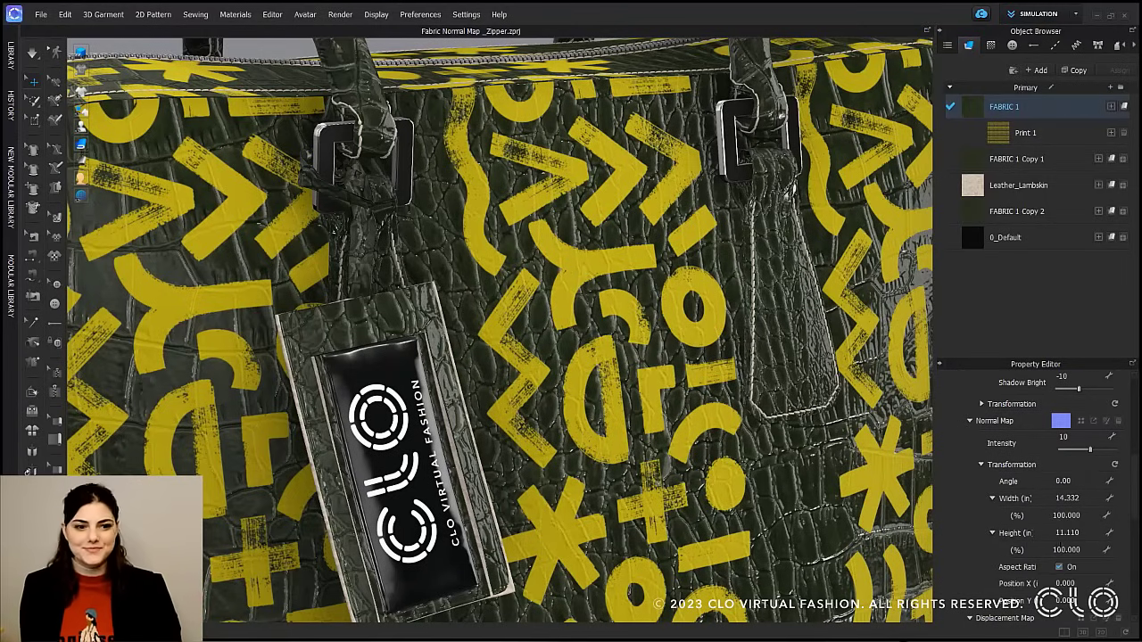
{"action": "left_click", "coordinate": [1065, 515]}
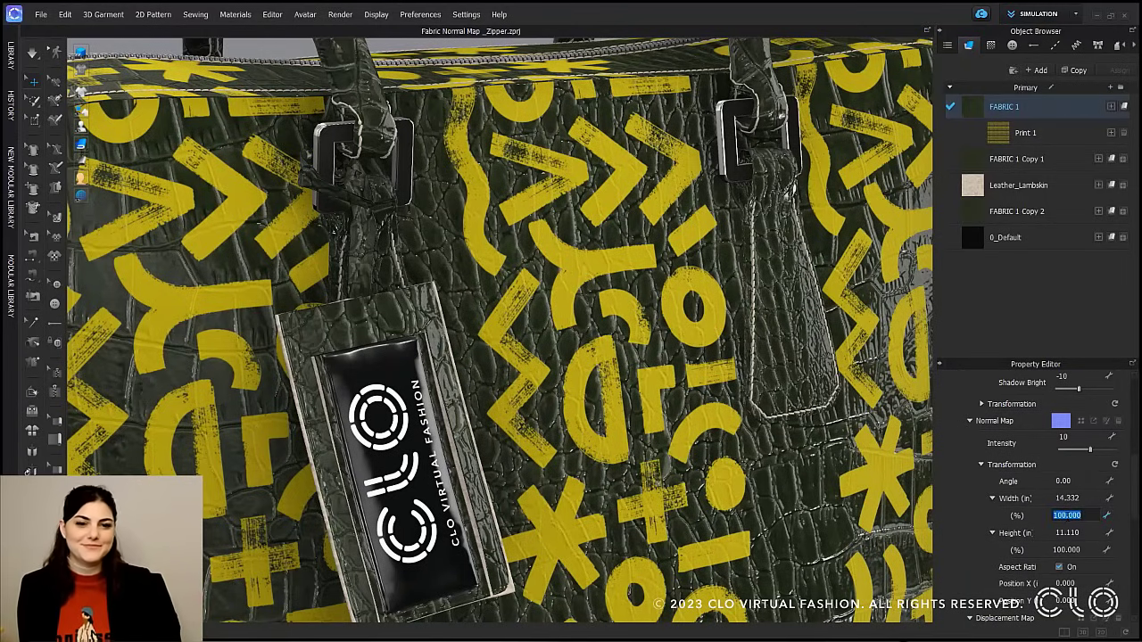
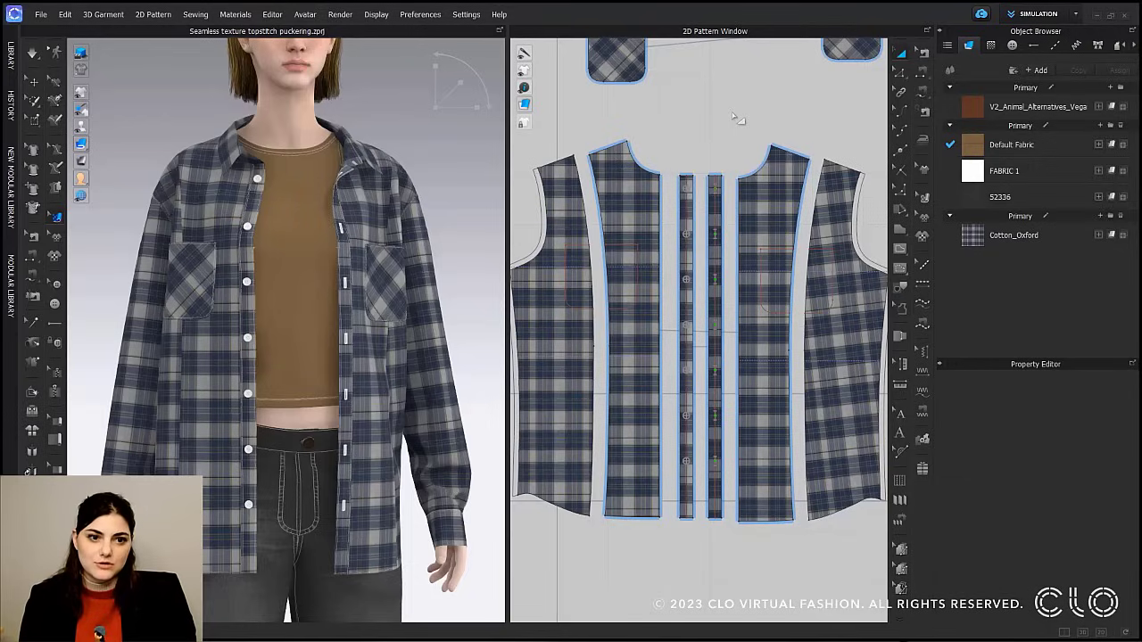
Use Match Up Grain to match the plaid of the front panel beside the buttonhole placket along its placket-side edge.
{"action": "left_click", "coordinate": [925, 198]}
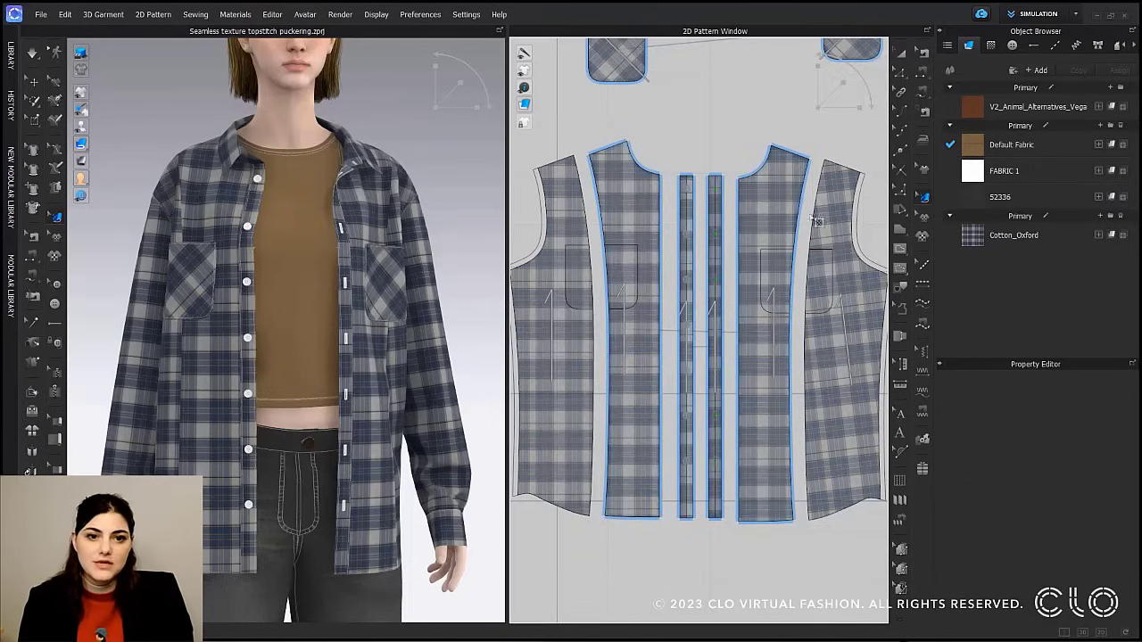
{"action": "left_click", "coordinate": [767, 205]}
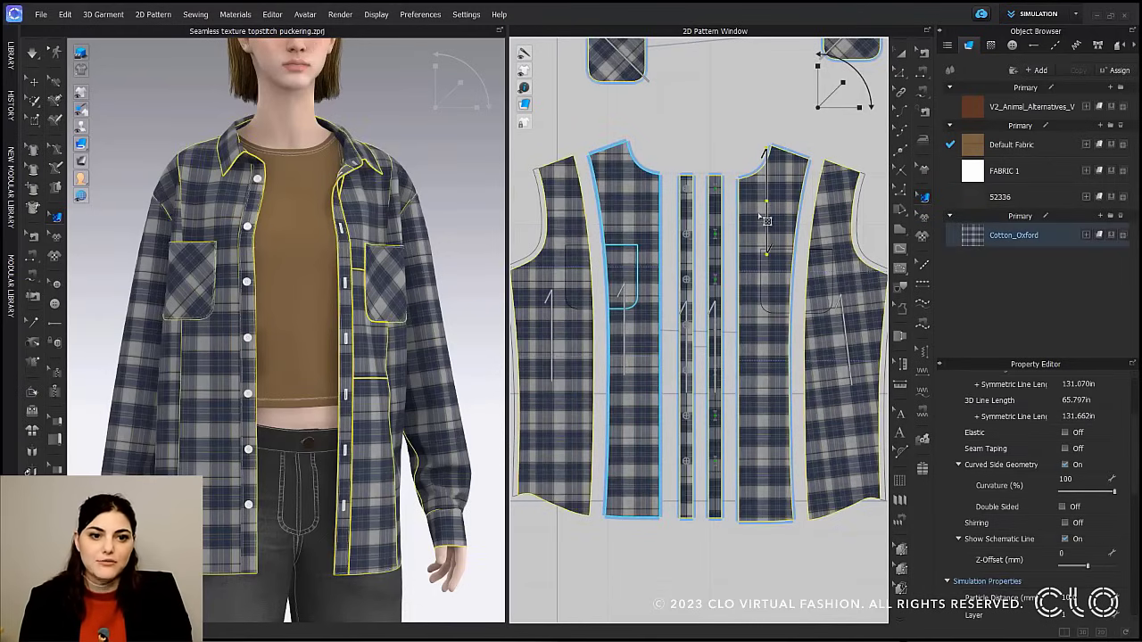
{"action": "right_click", "coordinate": [765, 219]}
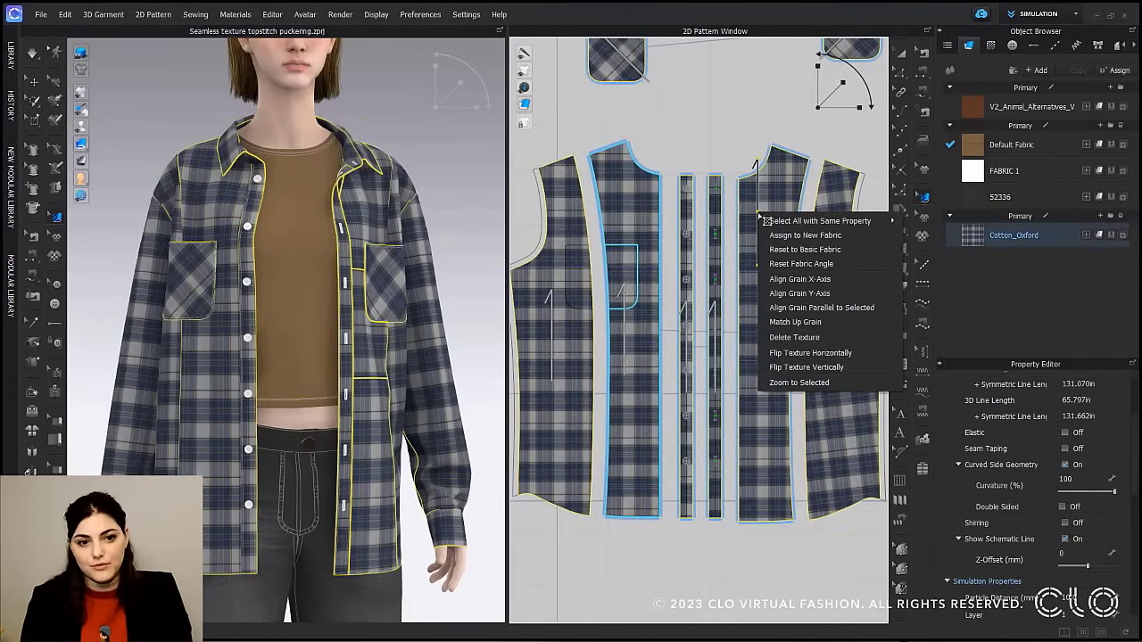
{"action": "left_click", "coordinate": [834, 321]}
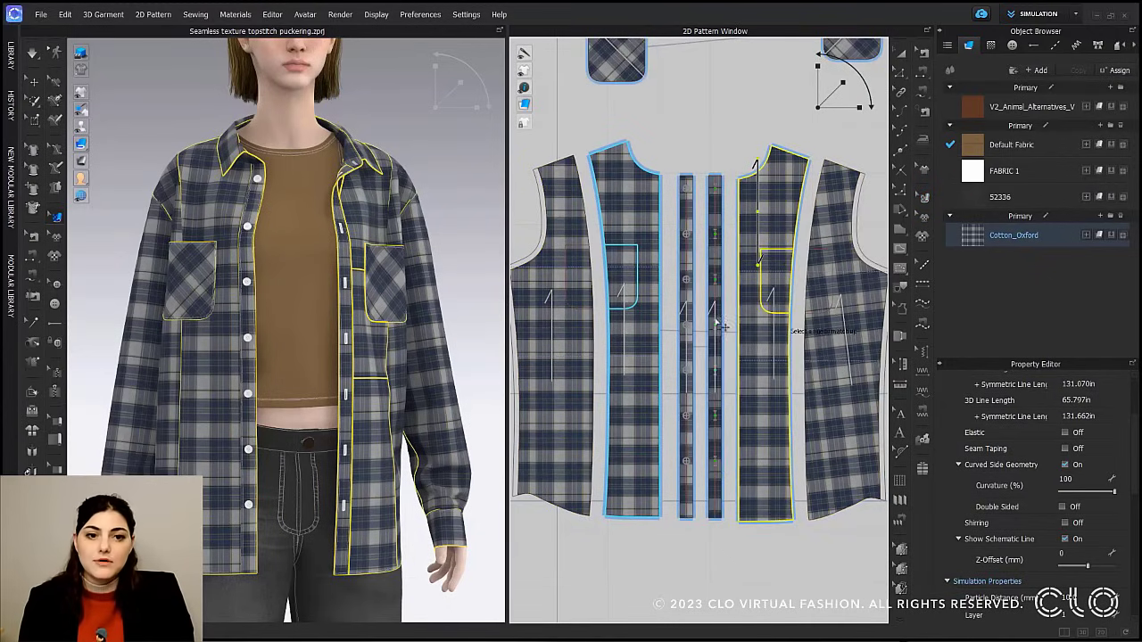
{"action": "left_click", "coordinate": [739, 282]}
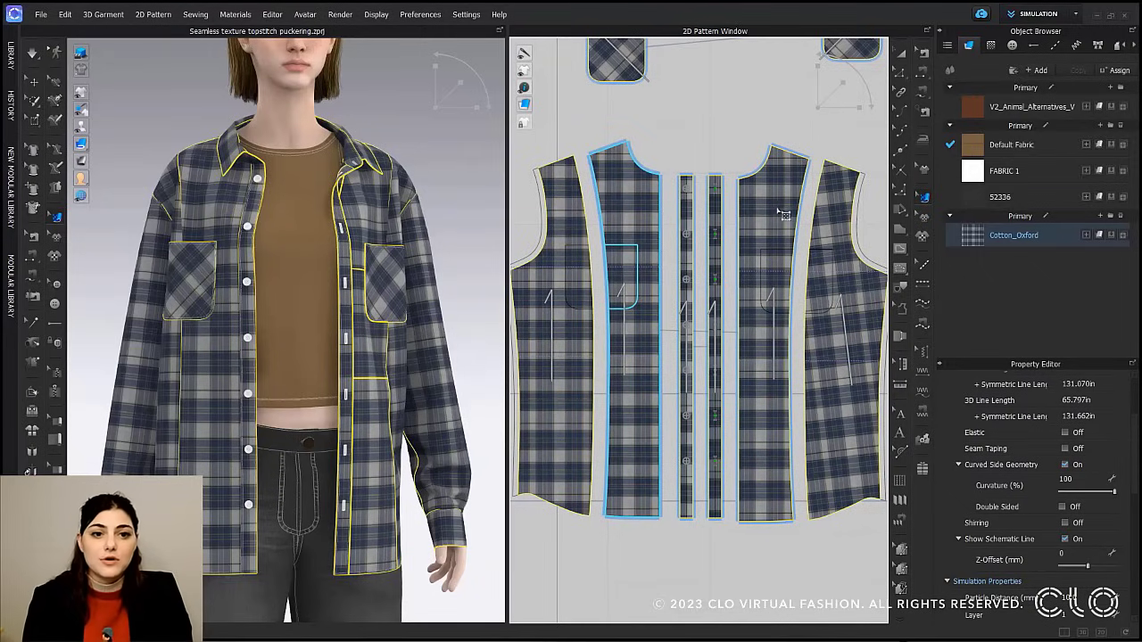
Match up the buttonhole placket's plaid grain with the button placket along its inner long edge.
{"action": "left_click", "coordinate": [687, 210]}
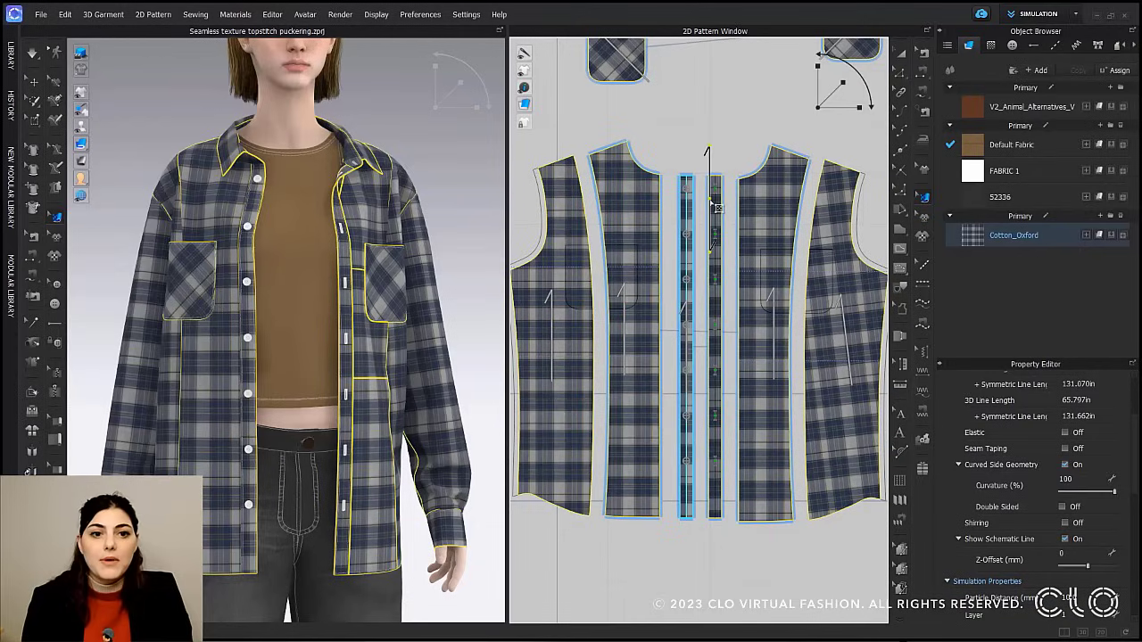
{"action": "scroll", "coordinate": [703, 214], "scroll_direction": "up", "scroll_amount": 5}
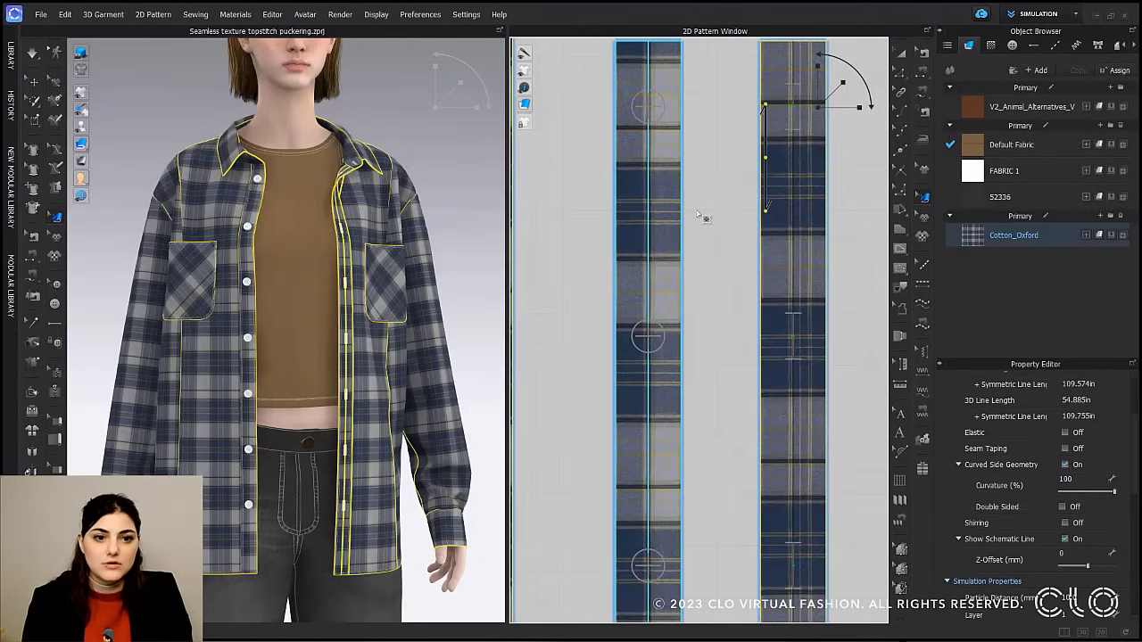
{"action": "left_click", "coordinate": [768, 178]}
{"action": "right_click", "coordinate": [788, 186]}
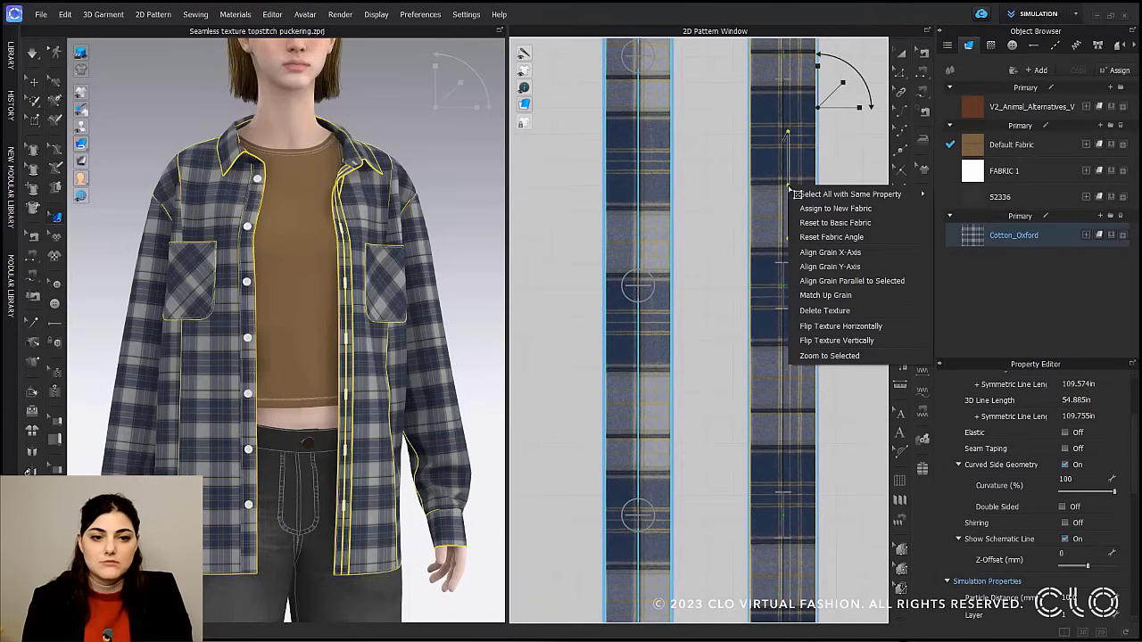
{"action": "left_click", "coordinate": [848, 295]}
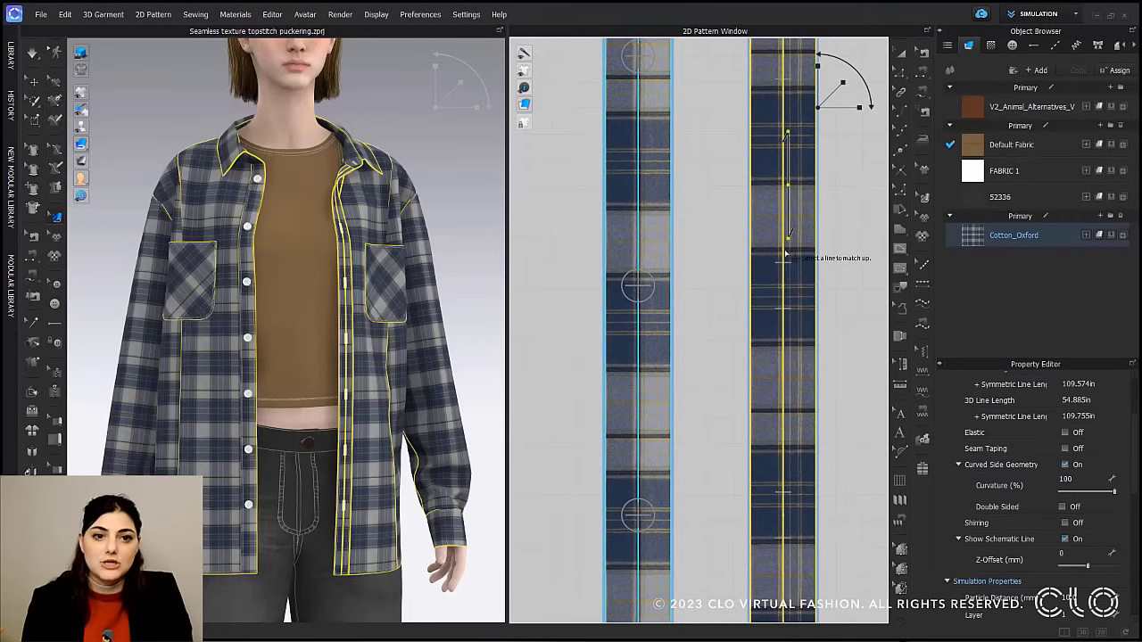
{"action": "left_click", "coordinate": [751, 260]}
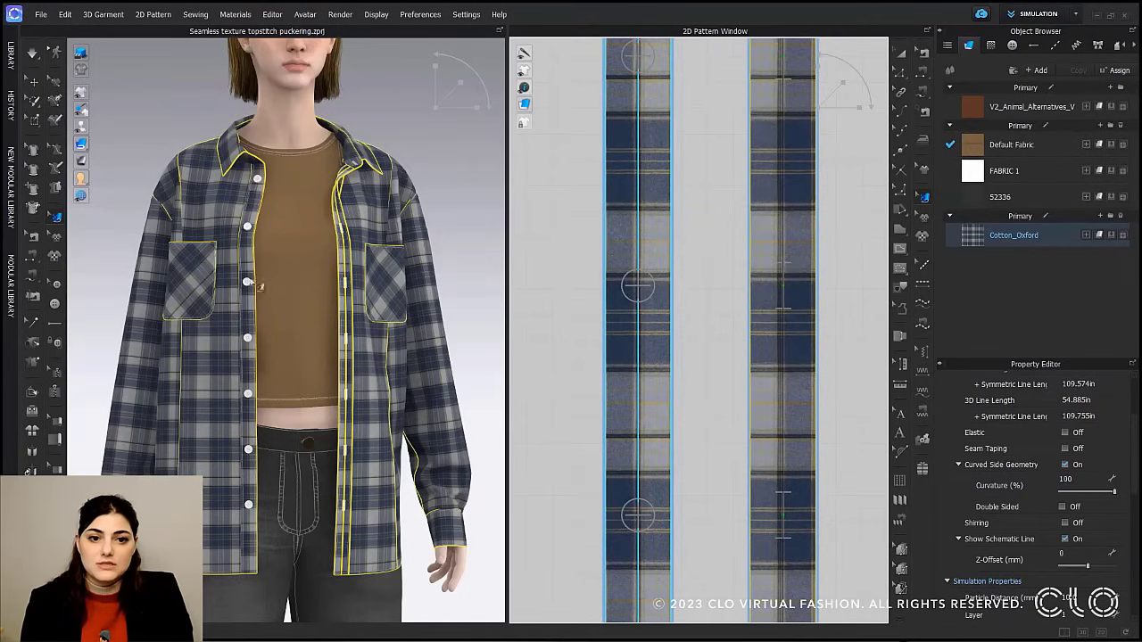
Shift the plaid texture on the button placket and match up the buttonhole placket's grain with it again.
{"action": "scroll", "coordinate": [730, 301], "scroll_direction": "down", "scroll_amount": 3}
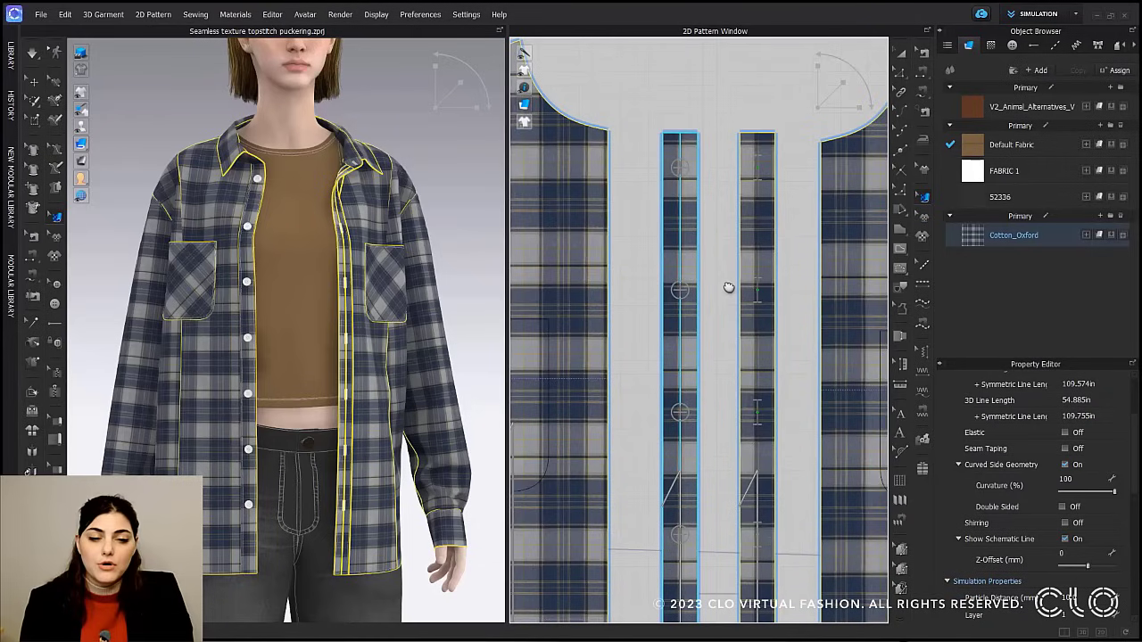
{"action": "mouse_move", "coordinate": [670, 321]}
{"action": "left_mouse_down"}
{"action": "mouse_move", "coordinate": [669, 283]}
{"action": "mouse_move", "coordinate": [671, 315]}
{"action": "mouse_move", "coordinate": [667, 307]}
{"action": "left_mouse_up"}
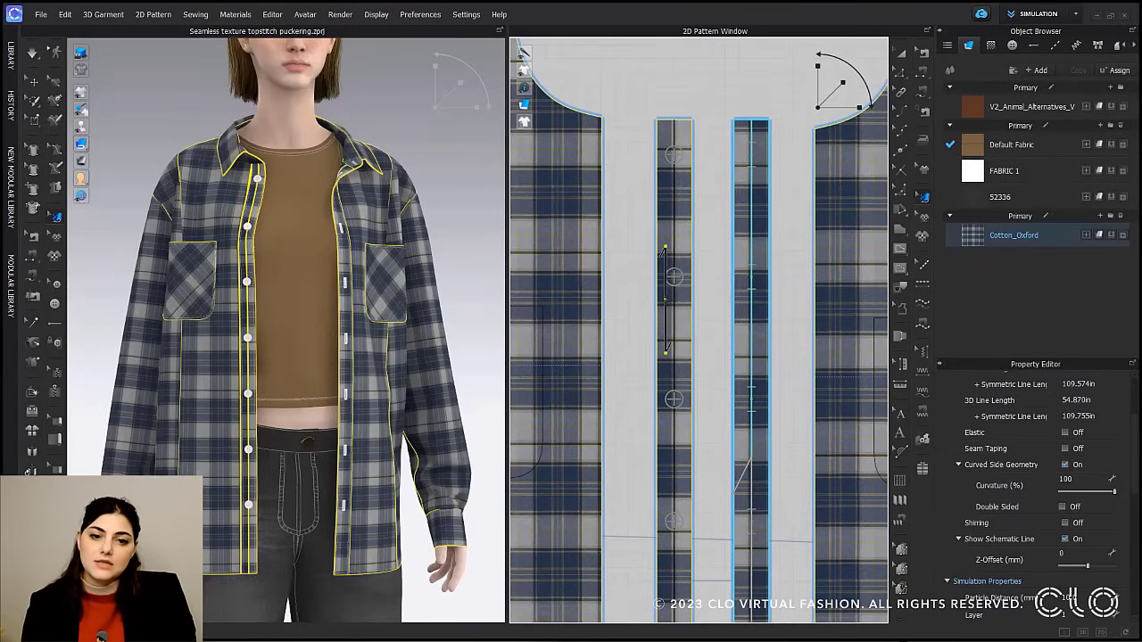
{"action": "left_click", "coordinate": [787, 294]}
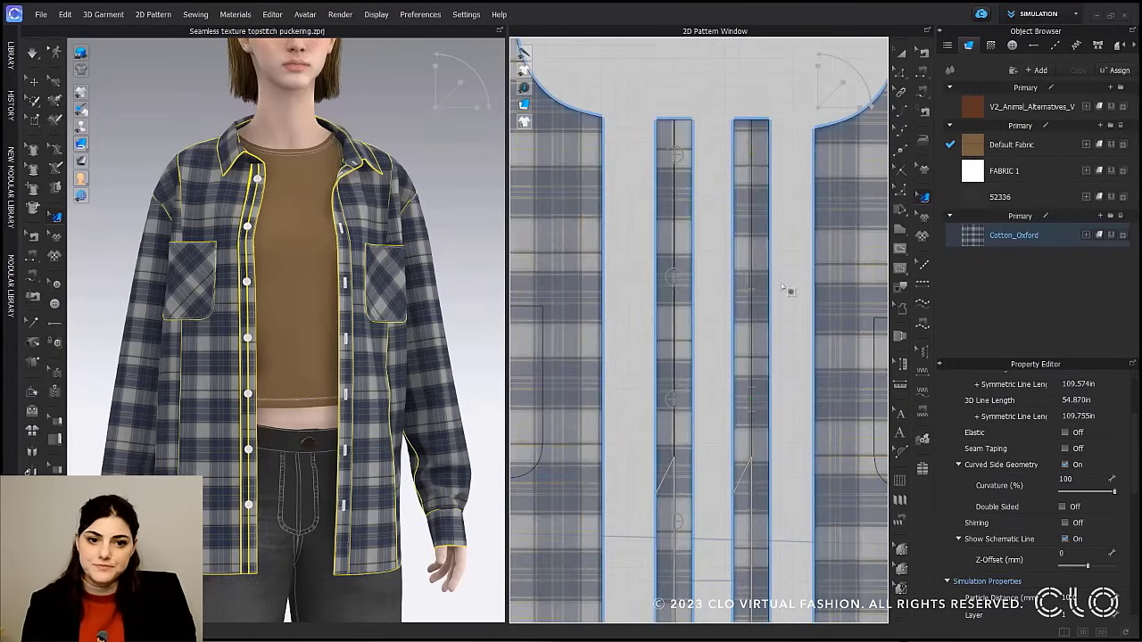
{"action": "left_click", "coordinate": [760, 240]}
{"action": "right_click", "coordinate": [761, 239]}
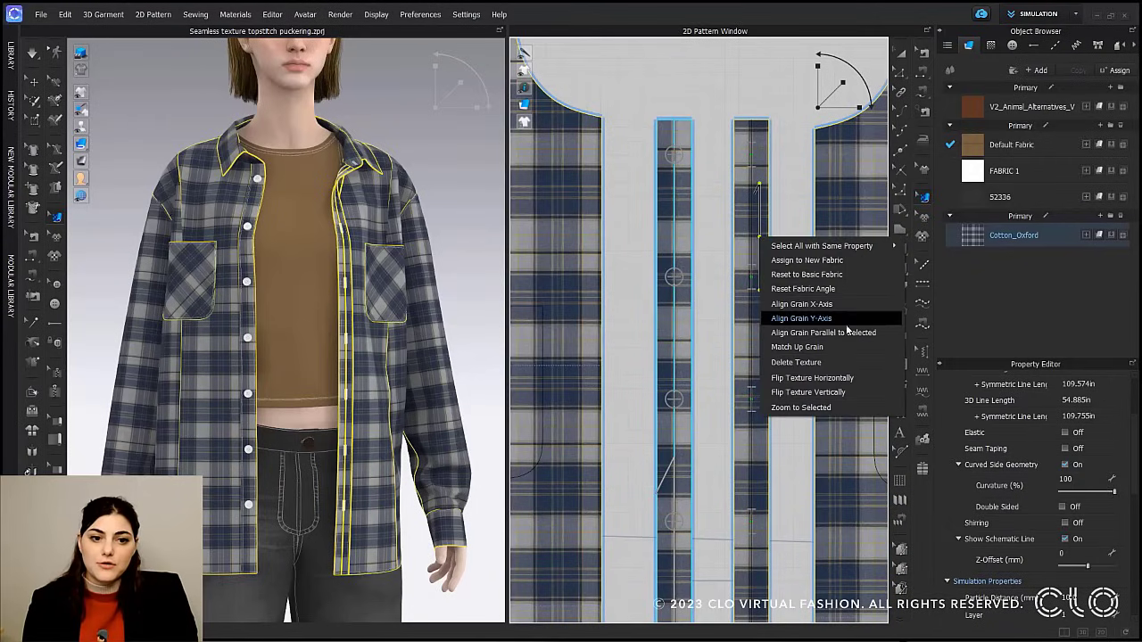
{"action": "left_click", "coordinate": [839, 349]}
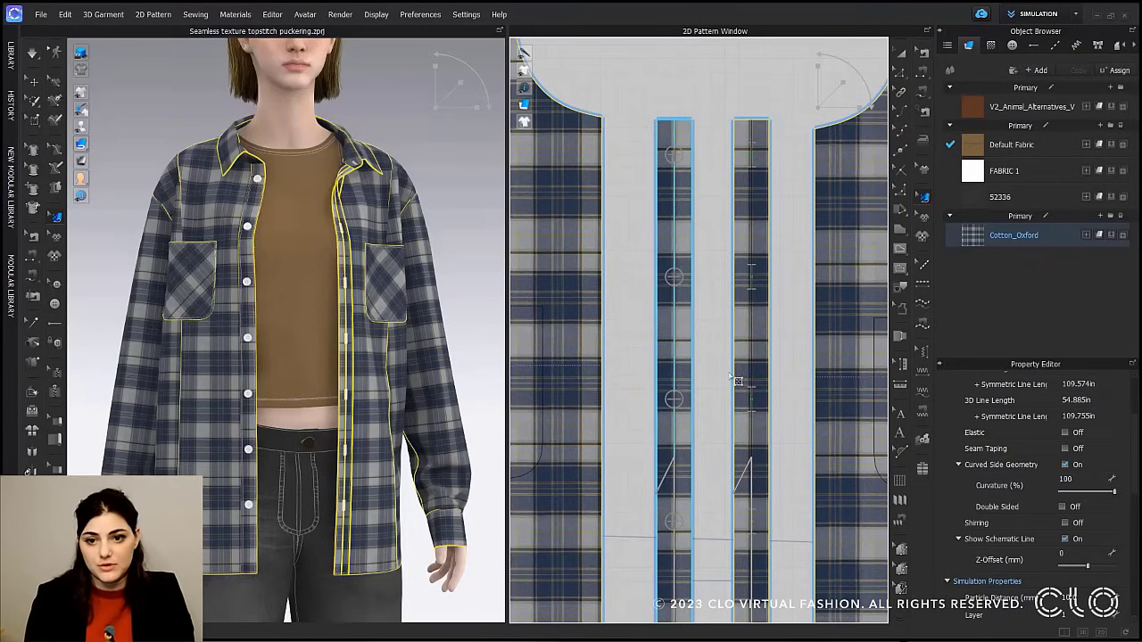
Use Match Up Grain to match the plaid of the side panel on the button placket's side with its adjacent front panel along their shared edge.
{"action": "scroll", "coordinate": [733, 380], "scroll_direction": "down", "scroll_amount": 2}
{"action": "scroll", "coordinate": [733, 379], "scroll_direction": "down", "scroll_amount": 1}
{"action": "scroll", "coordinate": [727, 321], "scroll_direction": "down", "scroll_amount": 2}
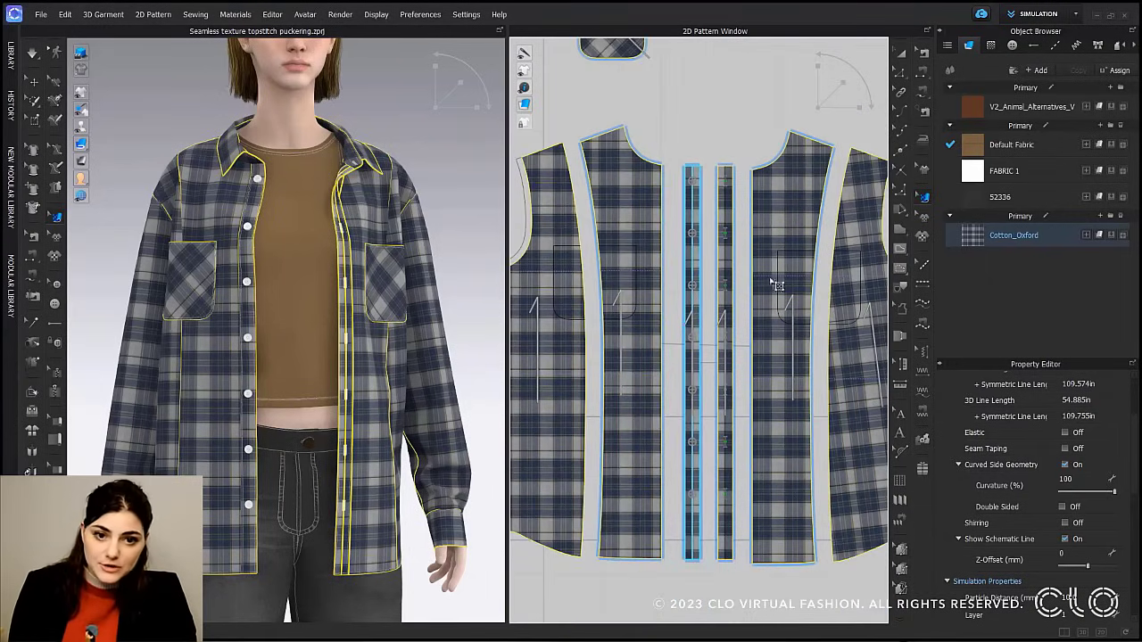
{"action": "left_click", "coordinate": [751, 142]}
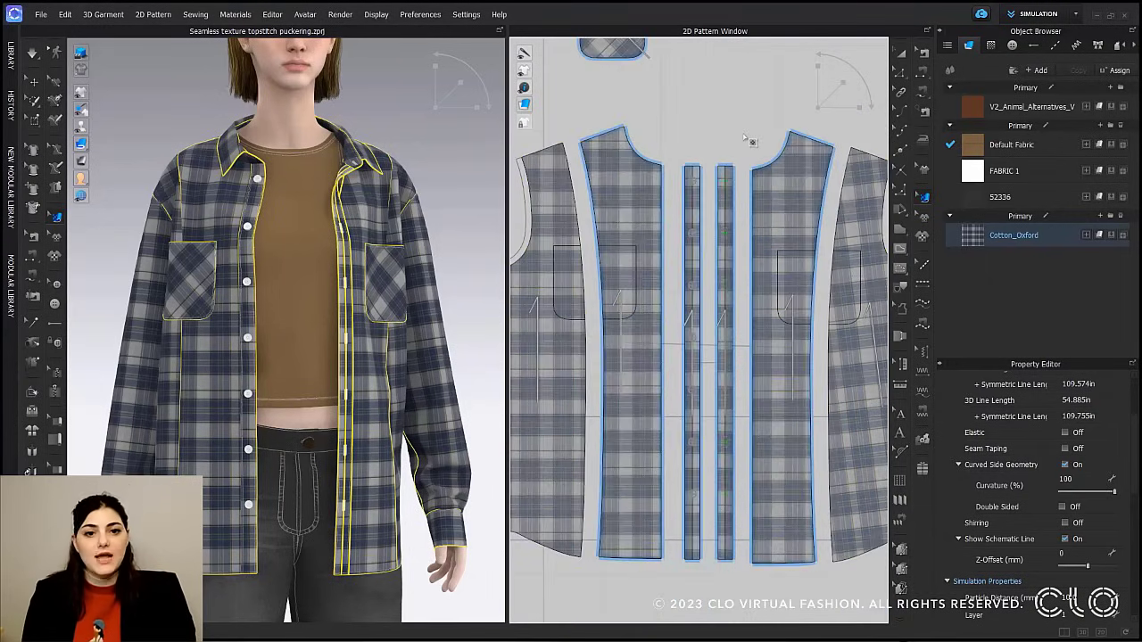
{"action": "left_click", "coordinate": [560, 228]}
{"action": "right_click", "coordinate": [560, 229]}
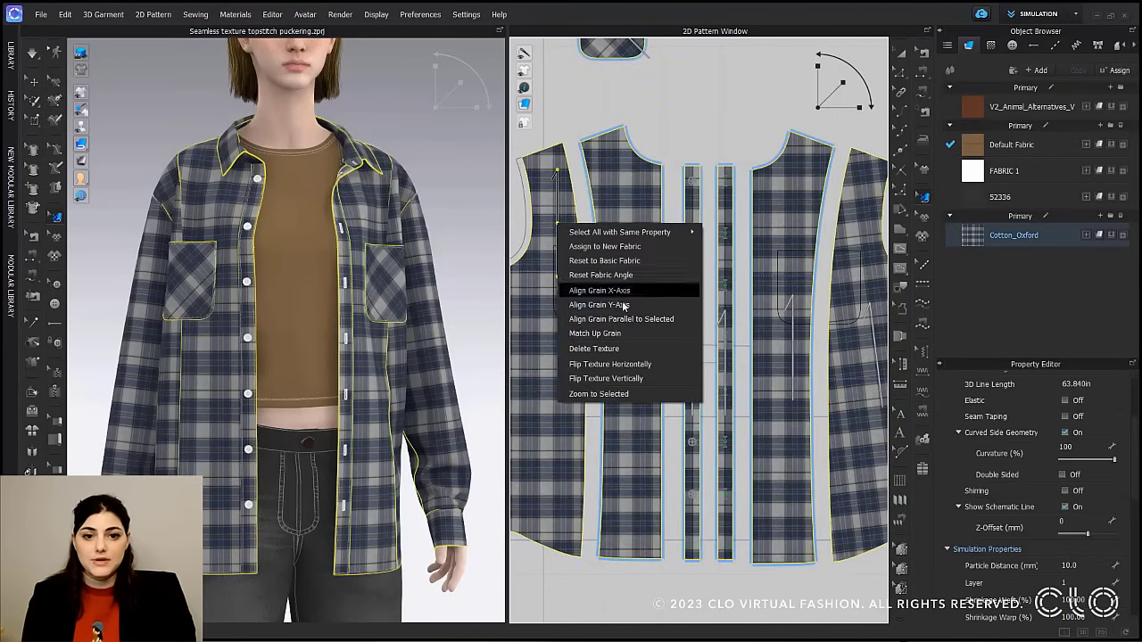
{"action": "left_click", "coordinate": [595, 333]}
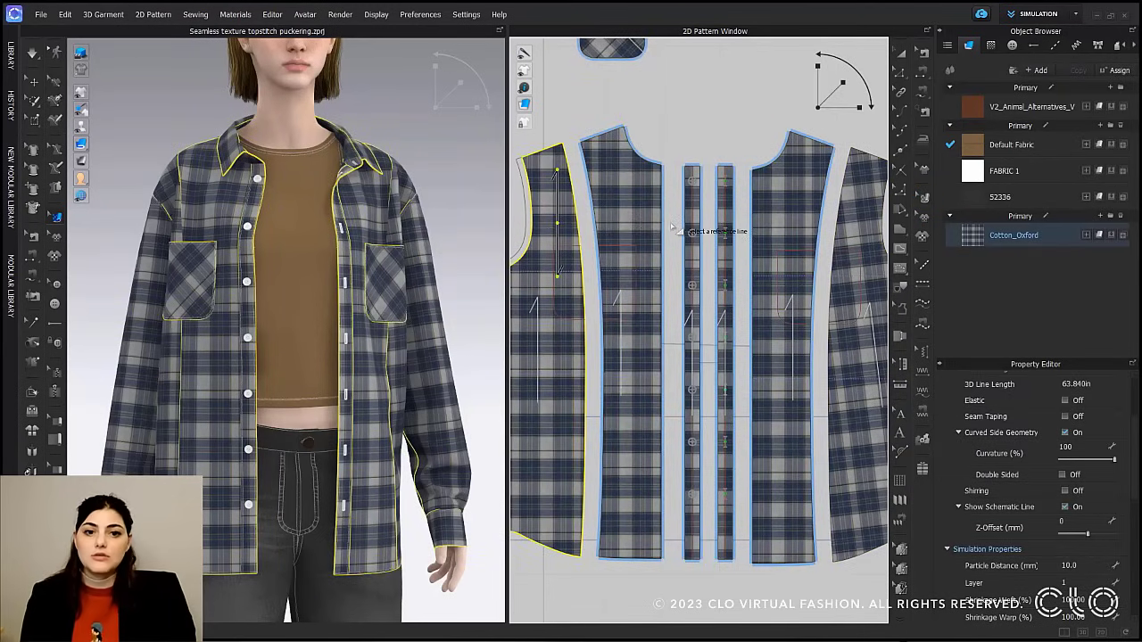
{"action": "left_click", "coordinate": [592, 386]}
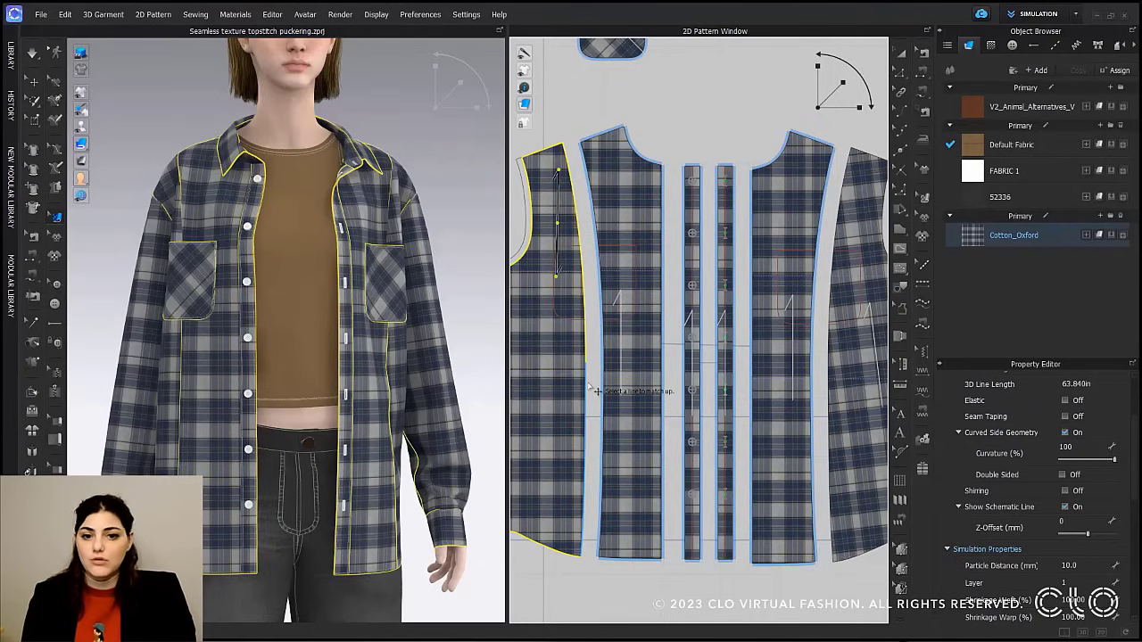
{"action": "left_click", "coordinate": [602, 386]}
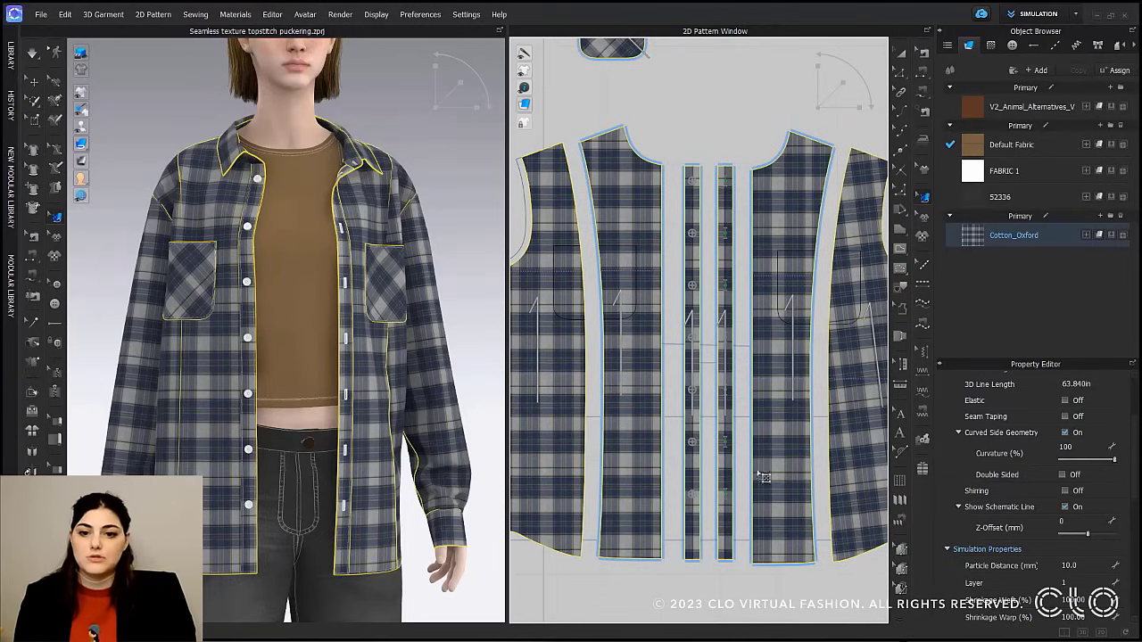
Match up the plaid grain of the opposite side panel with the front panel next to it along their facing edges.
{"action": "left_click", "coordinate": [854, 393]}
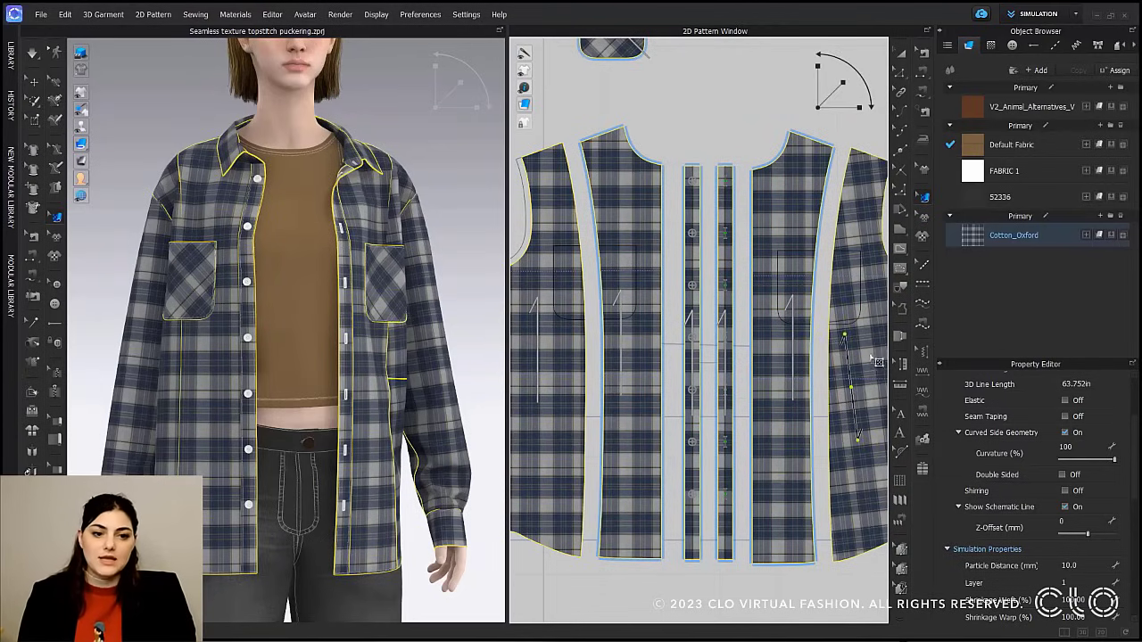
{"action": "right_click", "coordinate": [878, 353]}
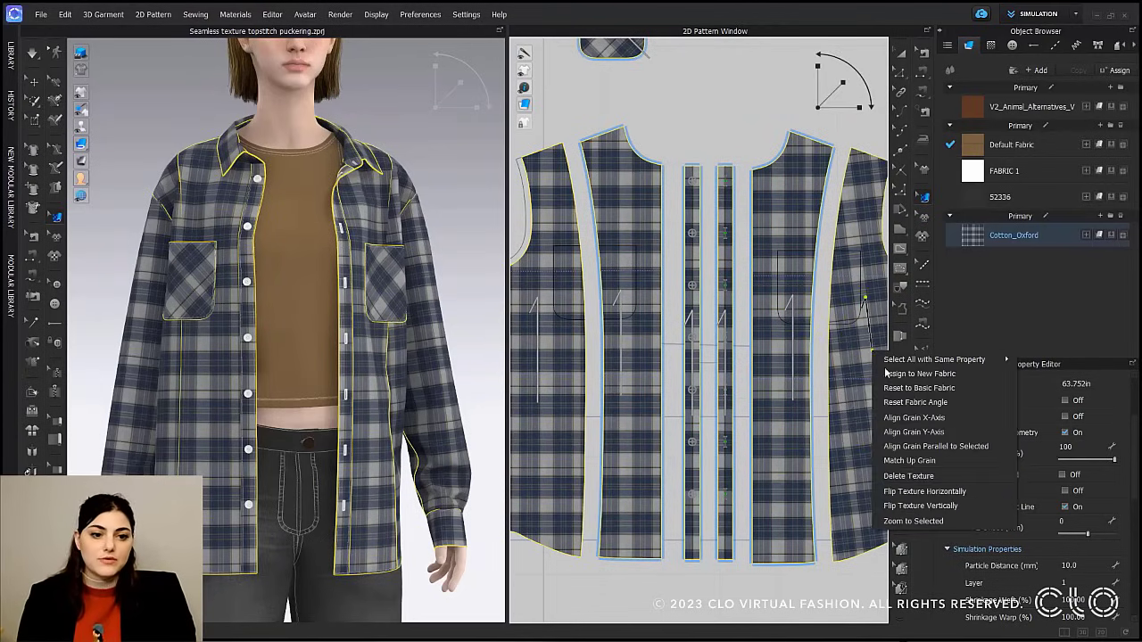
{"action": "left_click", "coordinate": [931, 460]}
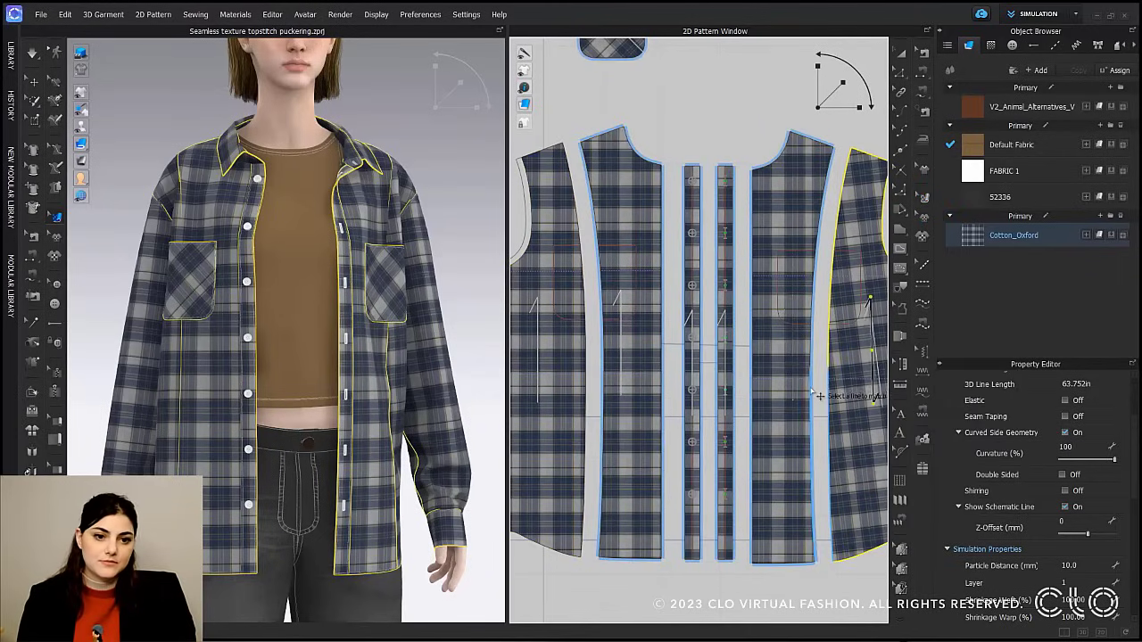
{"action": "left_click", "coordinate": [818, 396]}
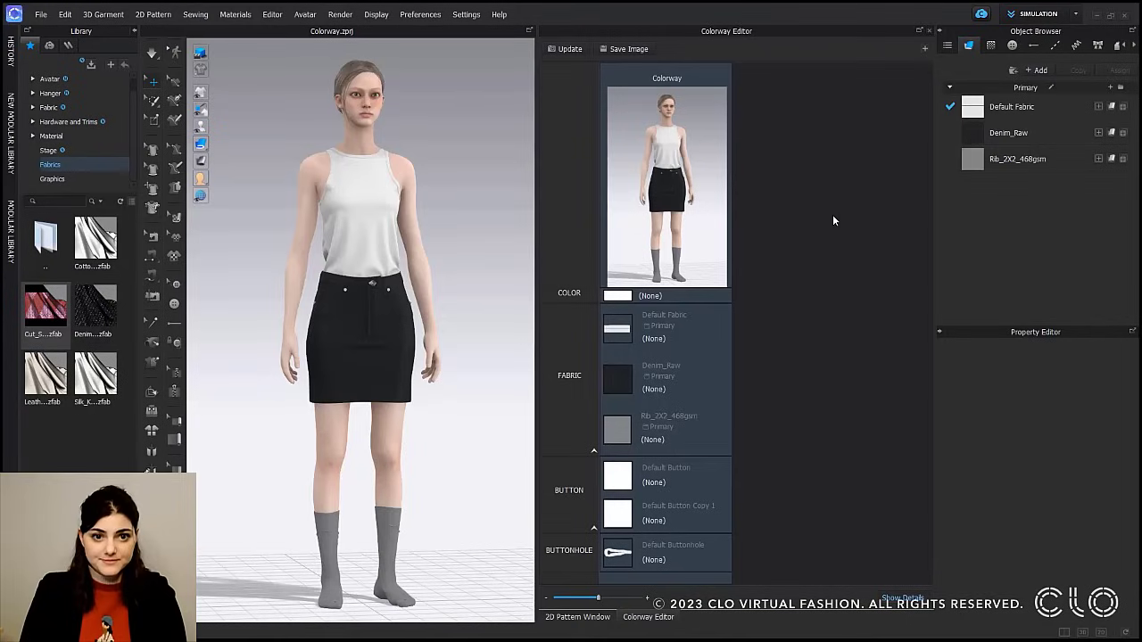
Add a second colorway to the tank top and skirt outfit in the Colorway Editor.
{"action": "left_click", "coordinate": [272, 16]}
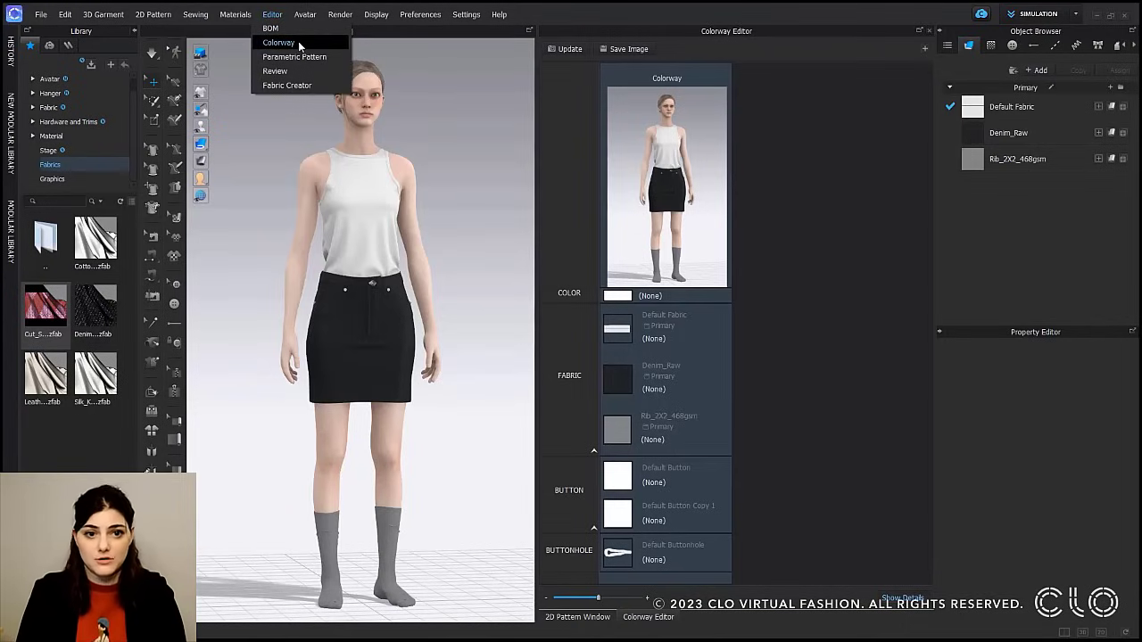
{"action": "left_click", "coordinate": [458, 79]}
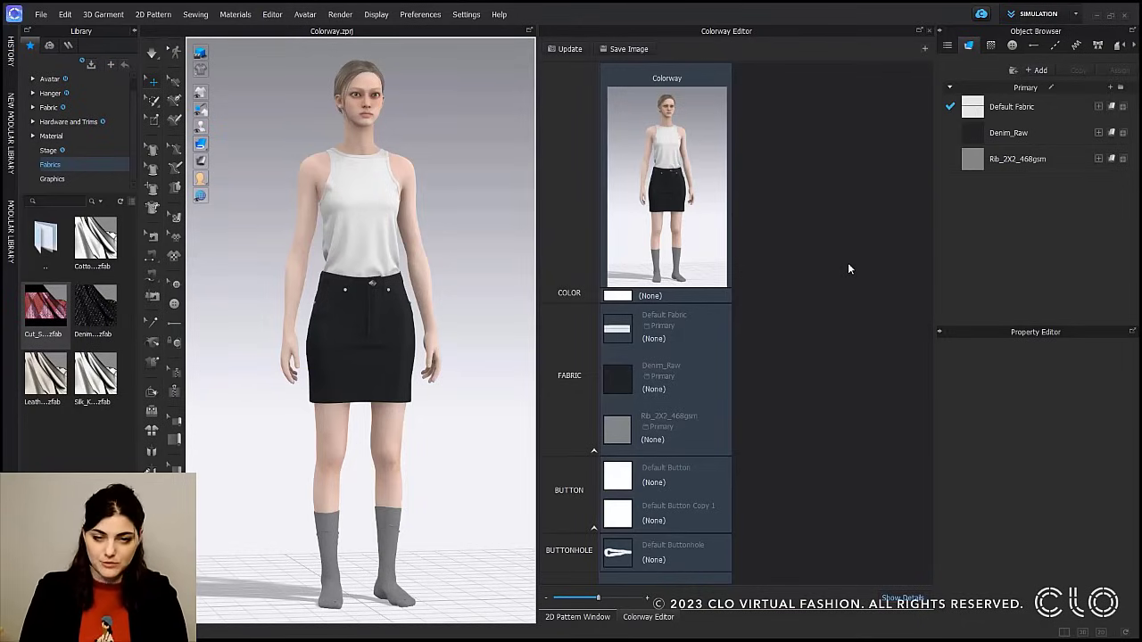
{"action": "left_click", "coordinate": [925, 49]}
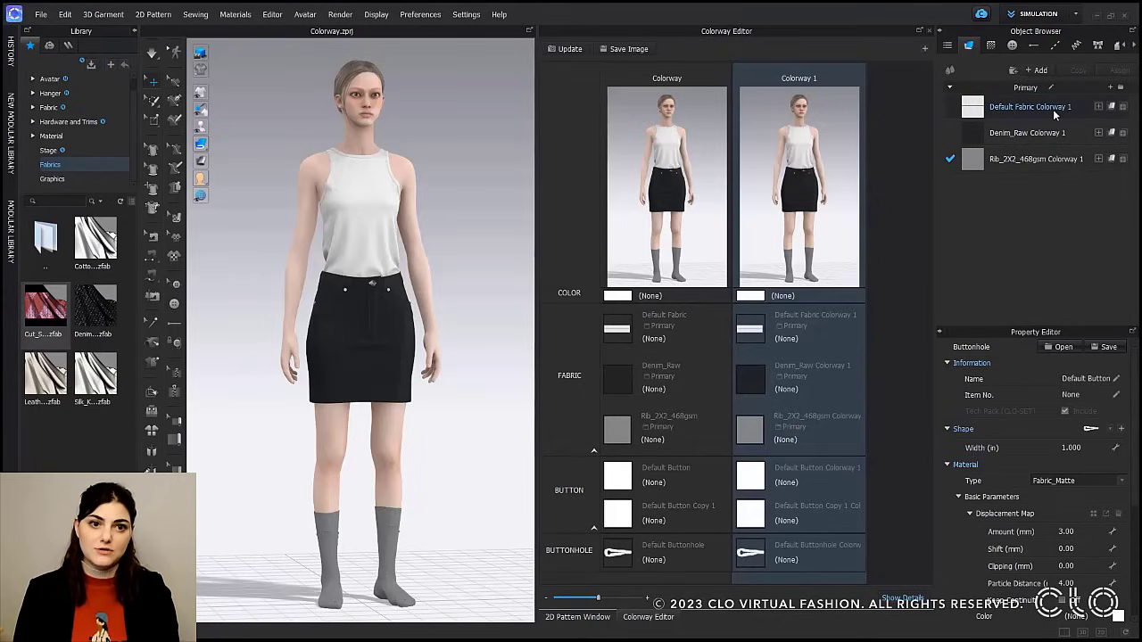
Switch between the two colorways and compare the fabric list for all colorways with the list for Colorway 1 only.
{"action": "left_click", "coordinate": [680, 131]}
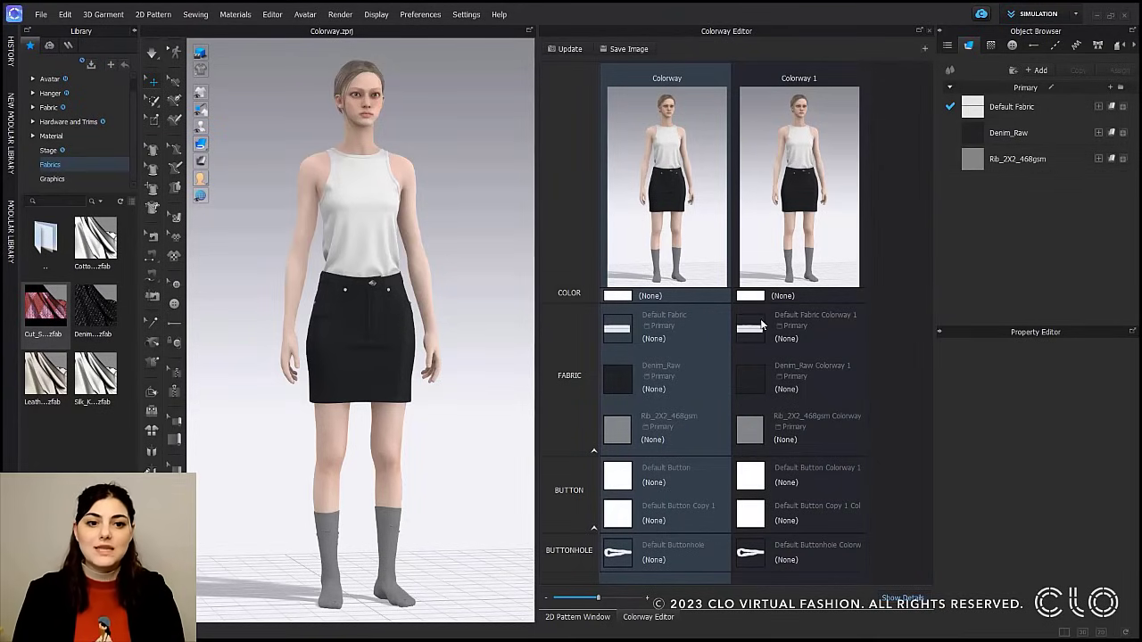
{"action": "left_click", "coordinate": [812, 200]}
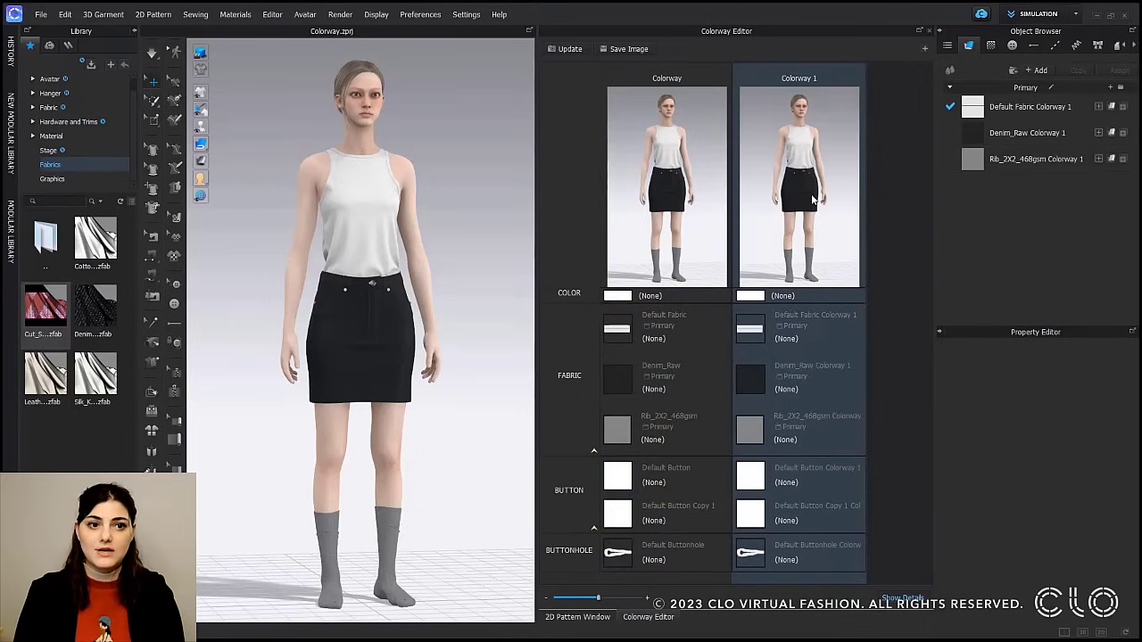
{"action": "left_click", "coordinate": [951, 72]}
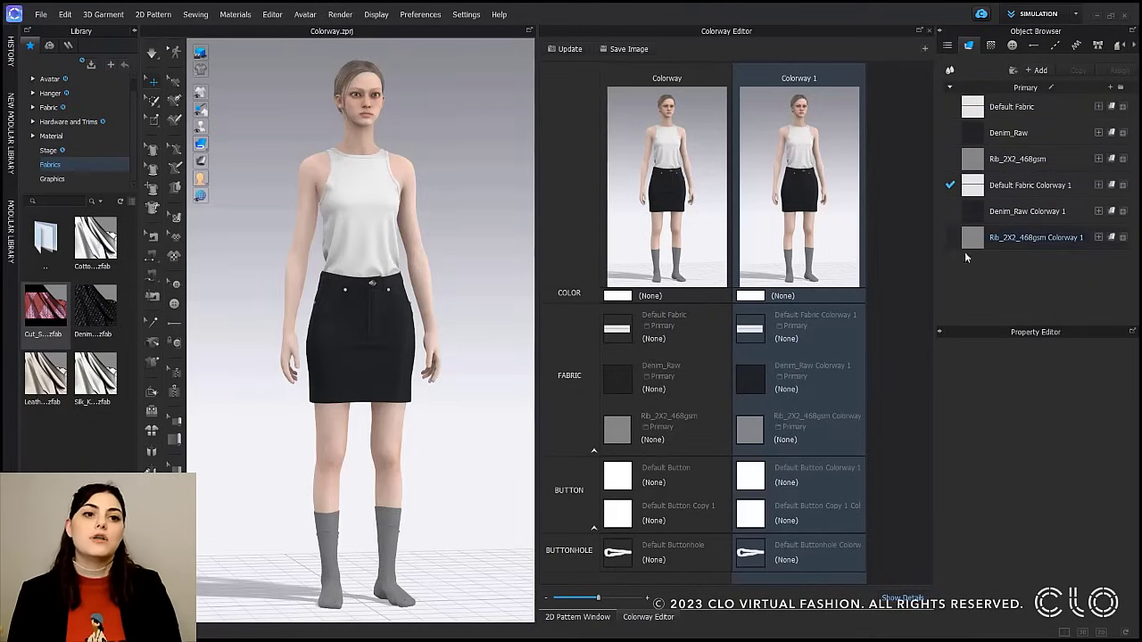
{"action": "left_click", "coordinate": [951, 72]}
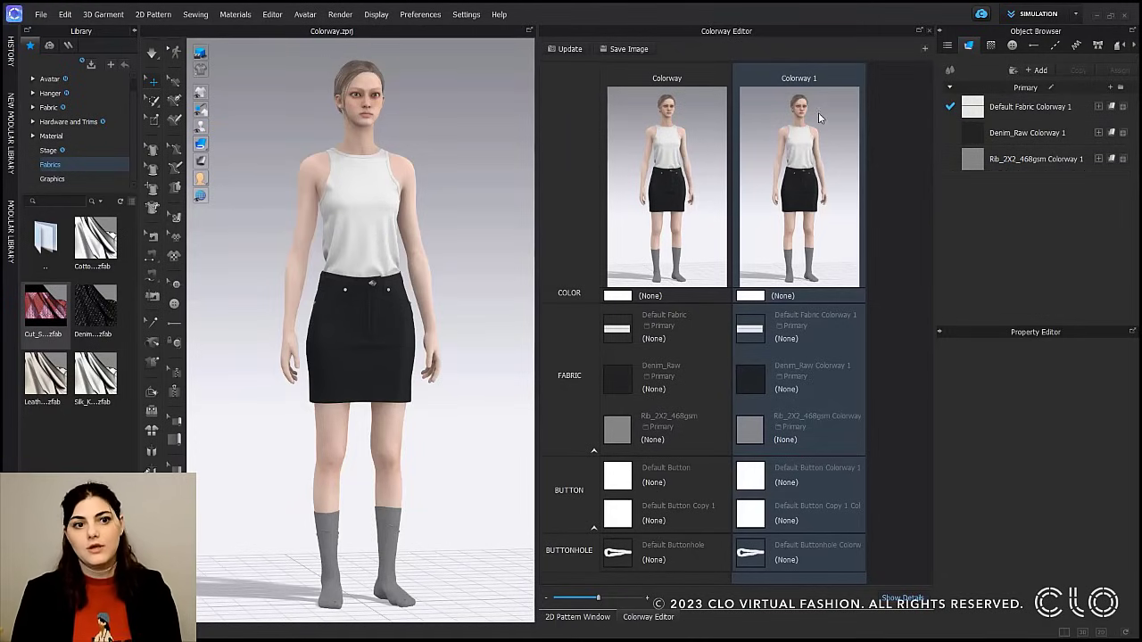
Rename Default Fabric Colorway 1 as "Change Farbic Name" and compare the fabric names of both colorways.
{"action": "double_click", "coordinate": [1042, 106]}
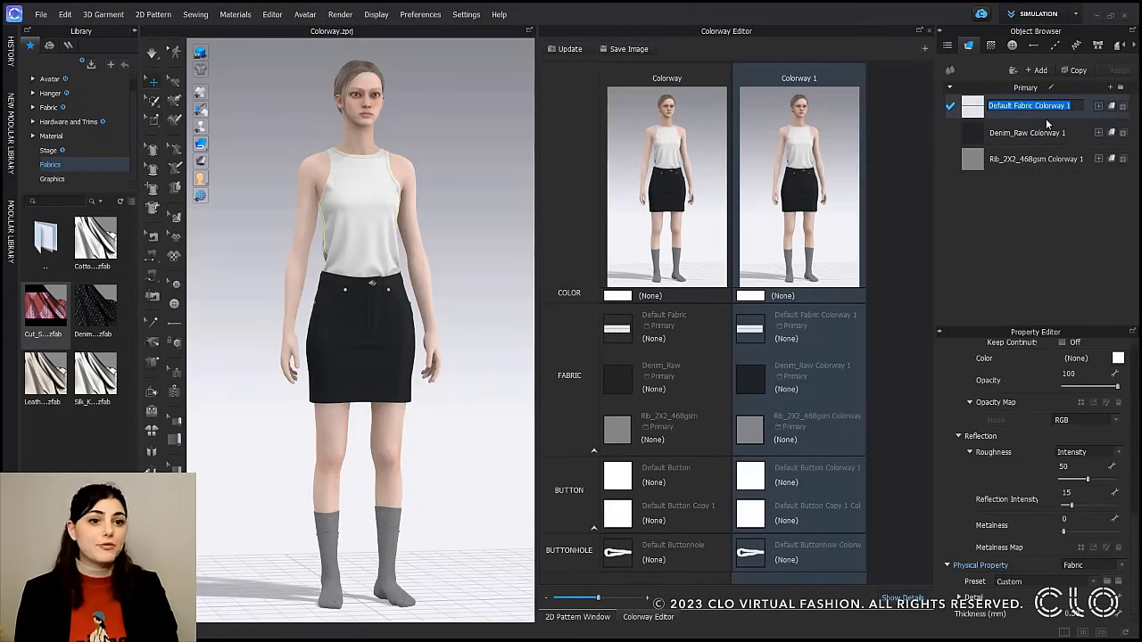
{"action": "type", "text": "Change Fa"}
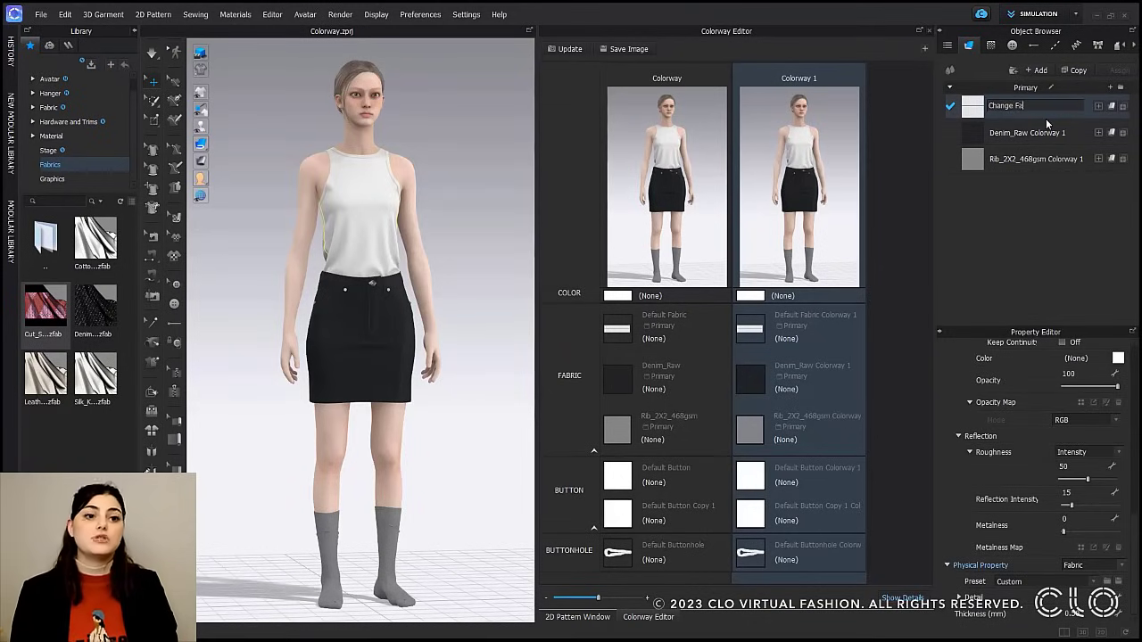
{"action": "type", "text": "rbic Na"}
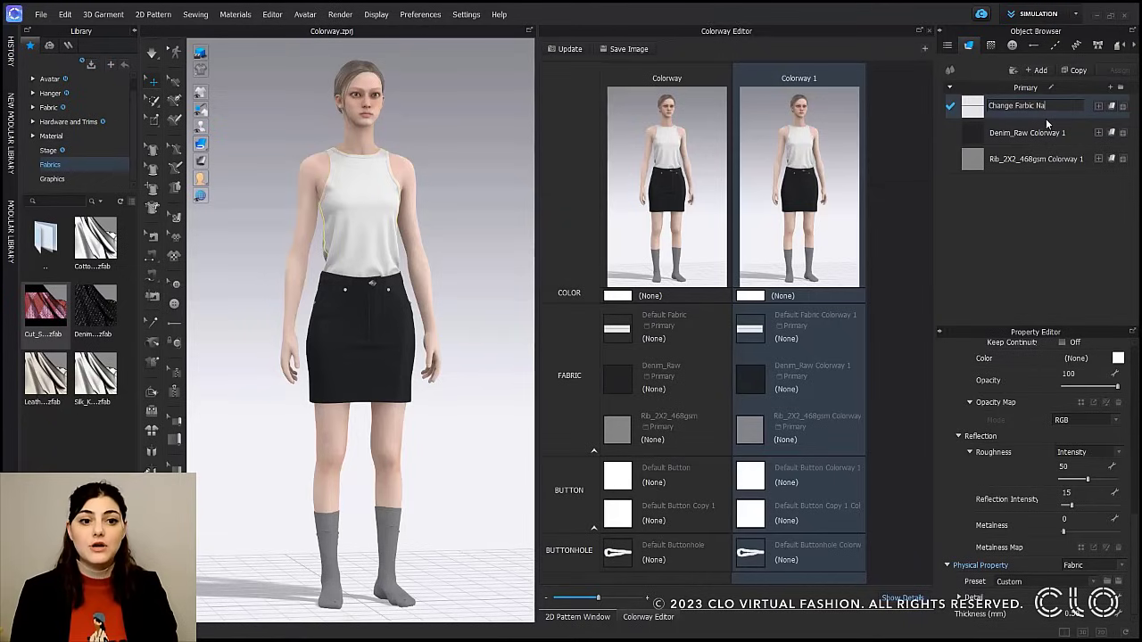
{"action": "type", "text": "me"}
{"action": "key", "text": "Return"}
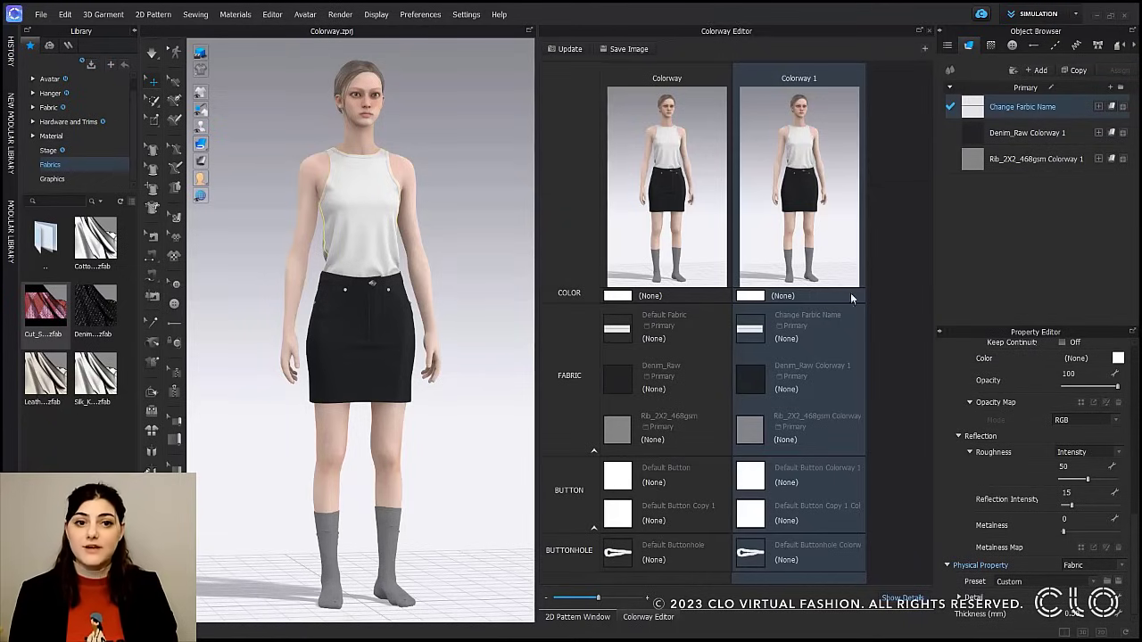
{"action": "left_click", "coordinate": [676, 192]}
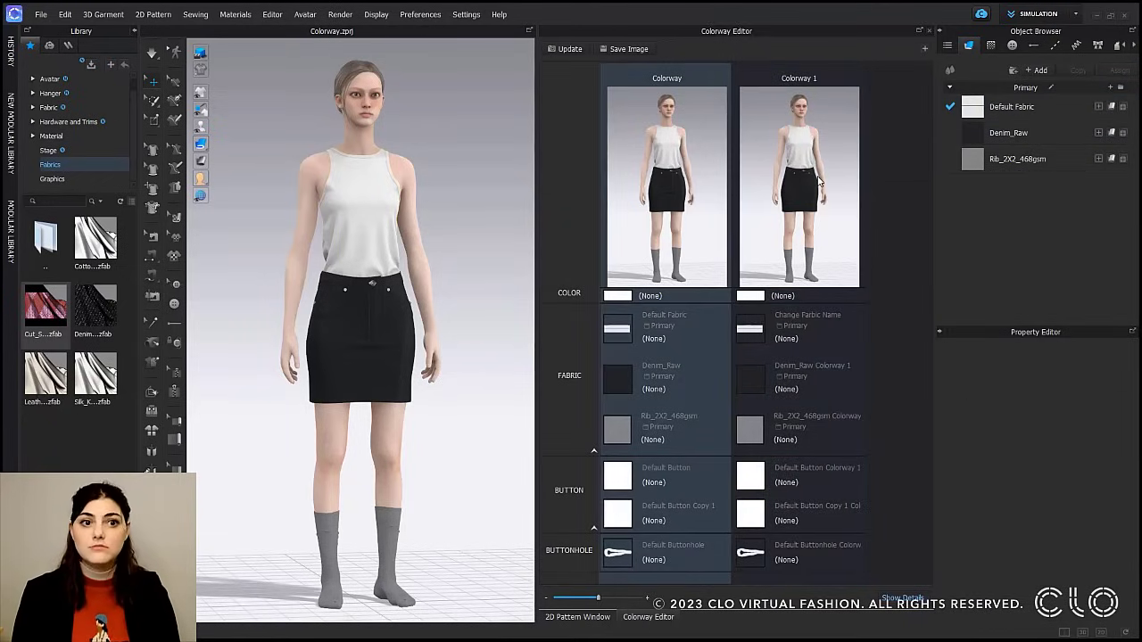
{"action": "left_click", "coordinate": [819, 181]}
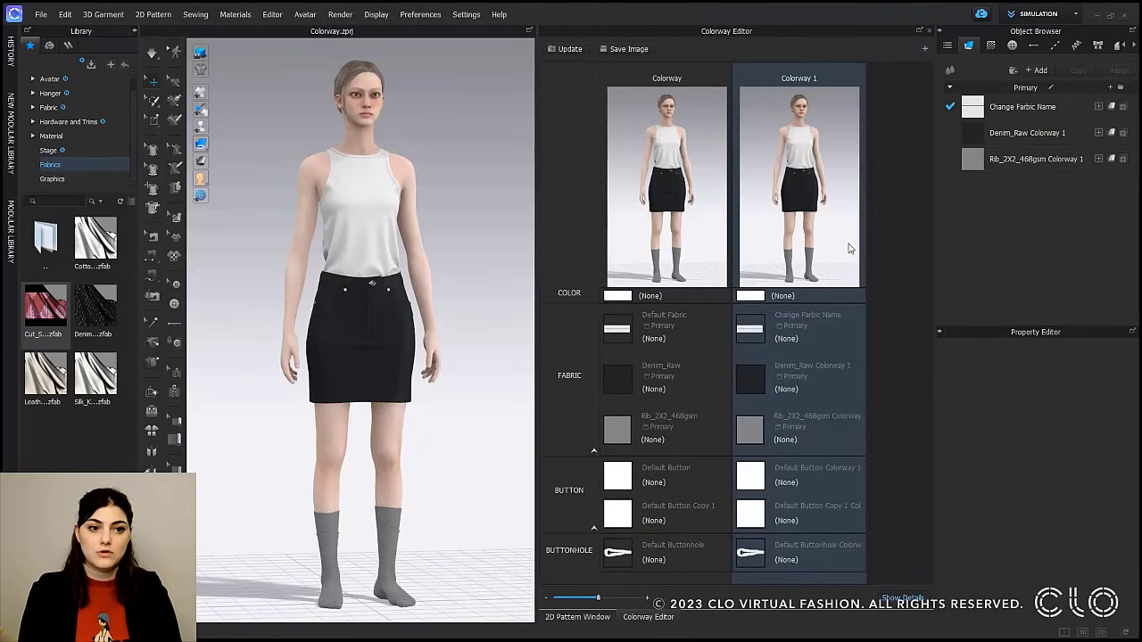
Set the color of the Change Farbic Name fabric to the orange PANTONE 2022 CP swatch.
{"action": "left_click", "coordinate": [970, 109]}
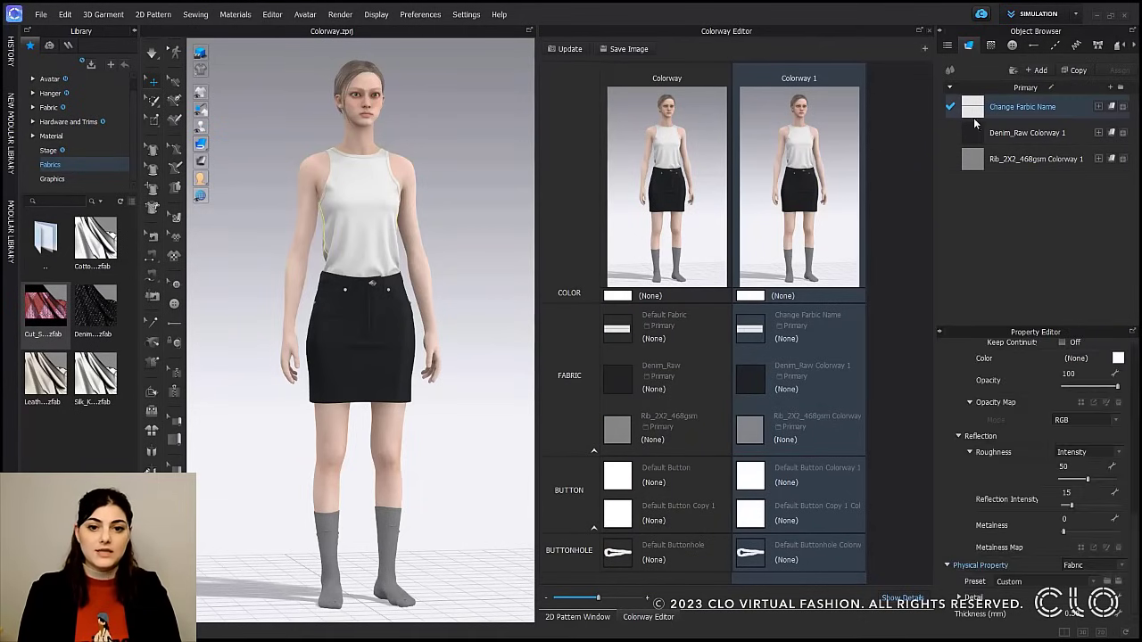
{"action": "left_click", "coordinate": [1118, 358]}
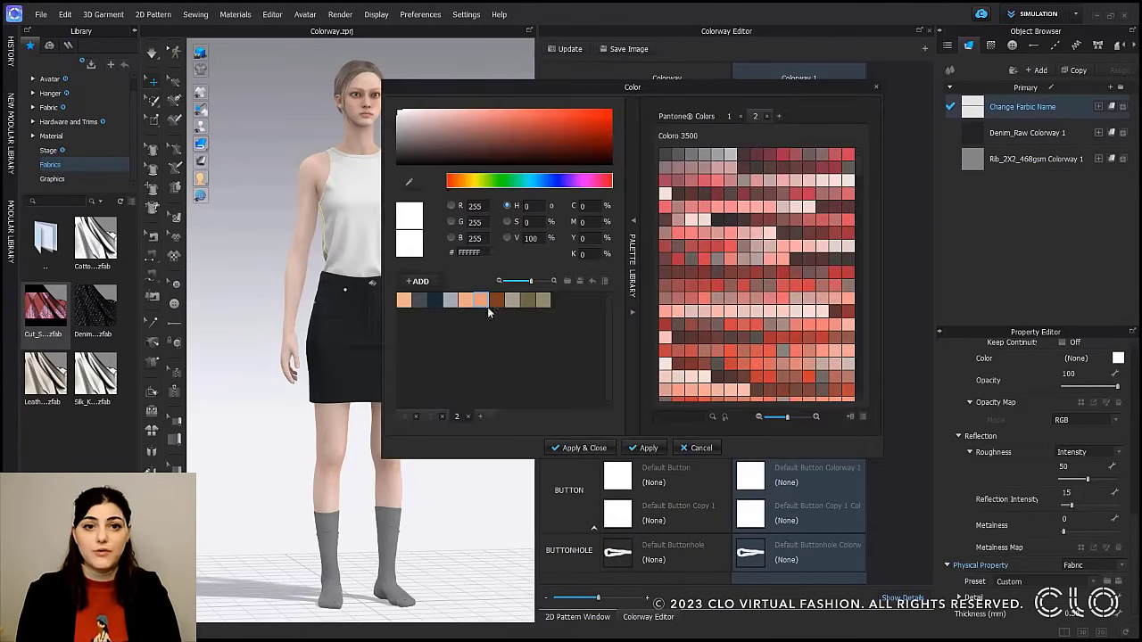
{"action": "left_click", "coordinate": [404, 302]}
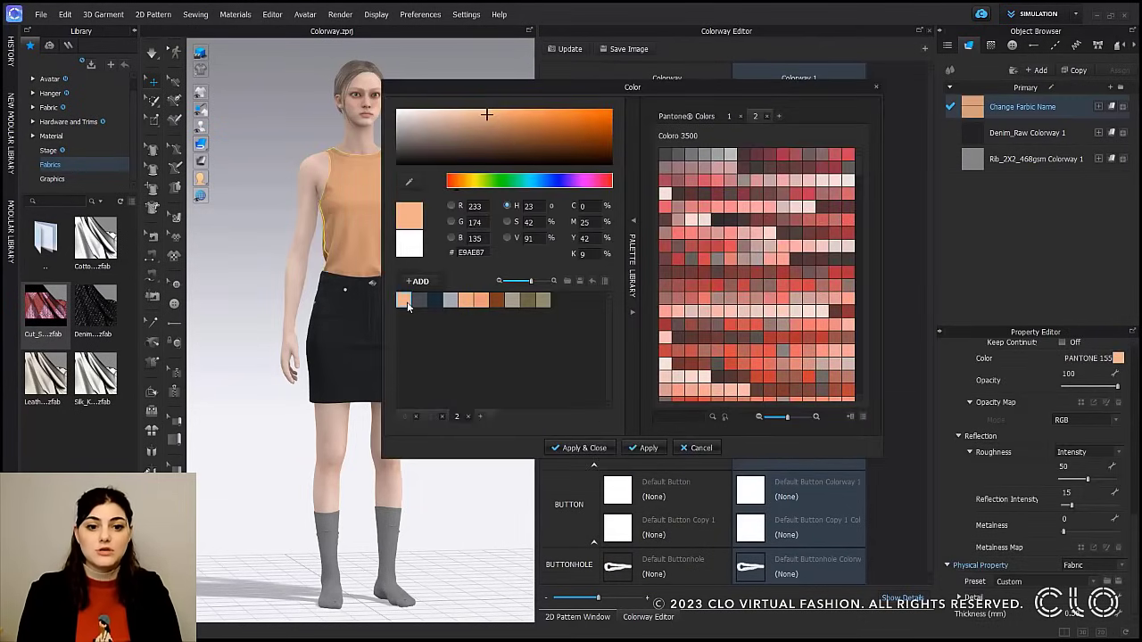
{"action": "left_click", "coordinate": [582, 448]}
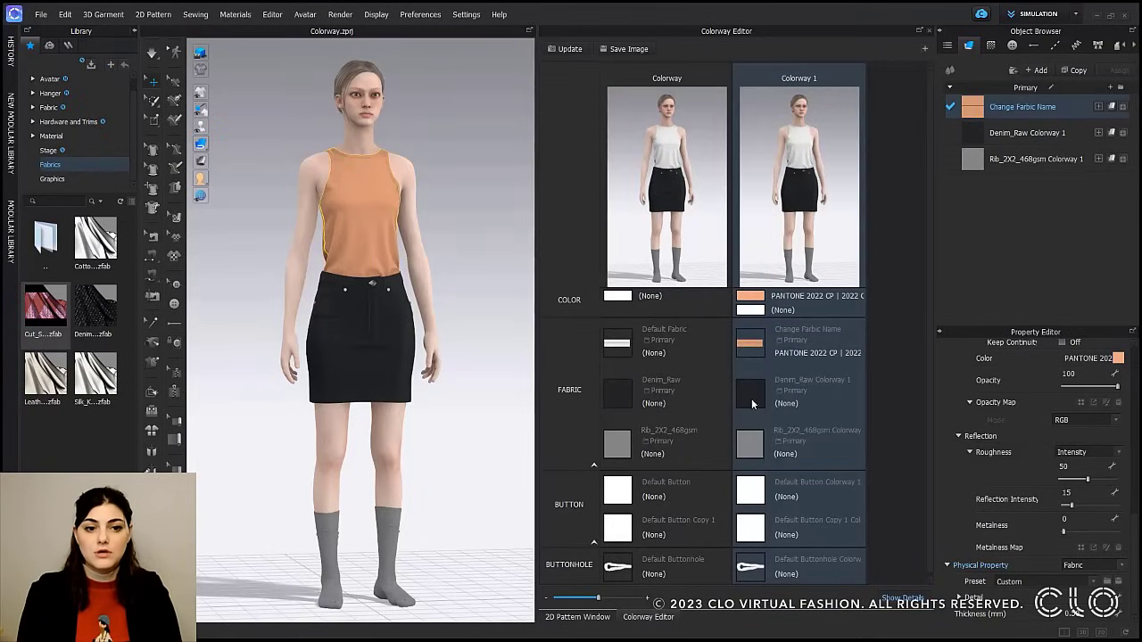
Set the color of Denim_Raw Colorway 1 to PANTONE 168 CP and turn on desaturation for its texture.
{"action": "left_click", "coordinate": [752, 403]}
{"action": "left_click", "coordinate": [1119, 423]}
{"action": "left_click", "coordinate": [485, 300]}
{"action": "left_click", "coordinate": [578, 448]}
{"action": "scroll", "coordinate": [1057, 430], "scroll_direction": "up", "scroll_amount": 2}
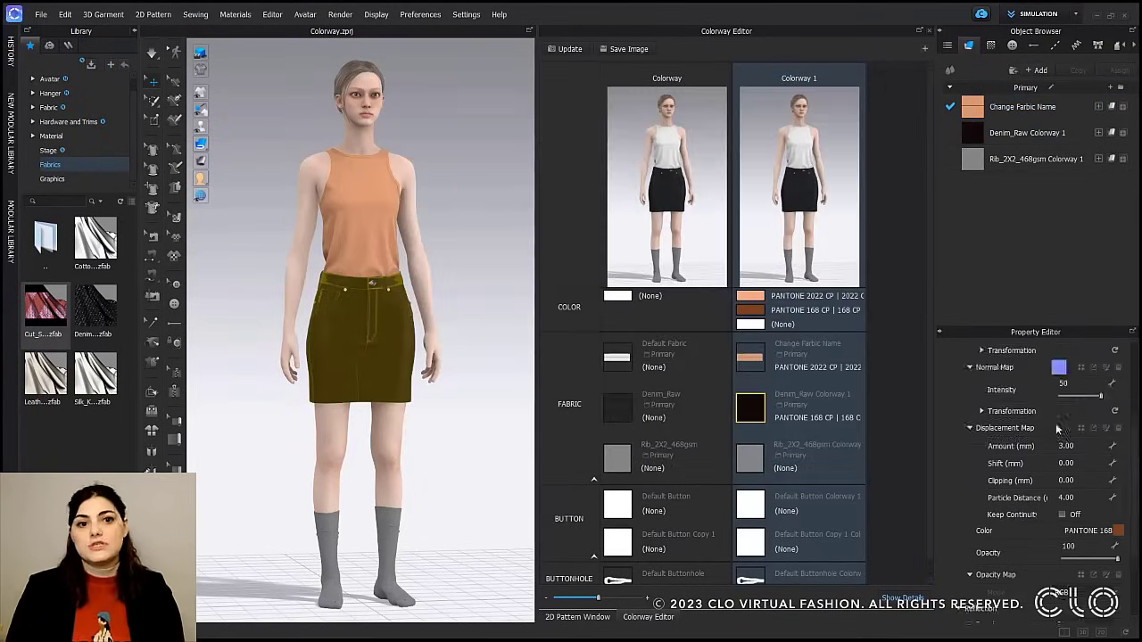
{"action": "scroll", "coordinate": [1057, 429], "scroll_direction": "up", "scroll_amount": 3}
{"action": "left_click", "coordinate": [1062, 431]}
Turn on texture desaturation for Rib_2X2_468gsm Colorway 1 and set its color to PANTONE 1555 CP.
{"action": "left_click", "coordinate": [754, 453]}
{"action": "left_click", "coordinate": [1062, 432]}
{"action": "scroll", "coordinate": [1040, 442], "scroll_direction": "down", "scroll_amount": 2}
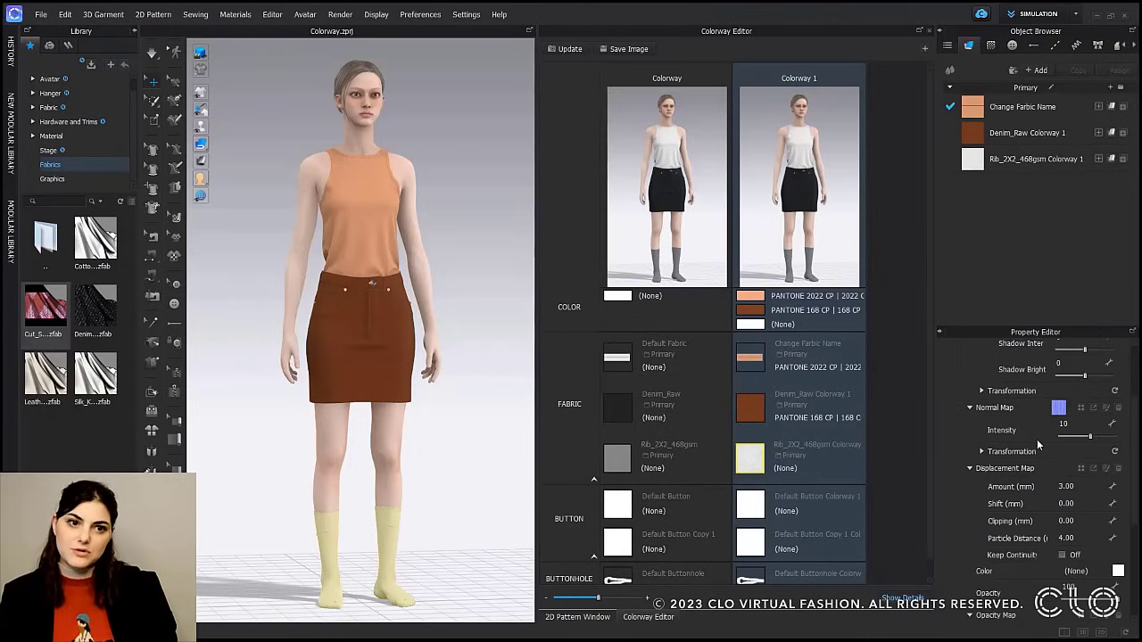
{"action": "scroll", "coordinate": [1038, 444], "scroll_direction": "down", "scroll_amount": 3}
{"action": "left_click", "coordinate": [1119, 428]}
{"action": "left_click", "coordinate": [485, 300]}
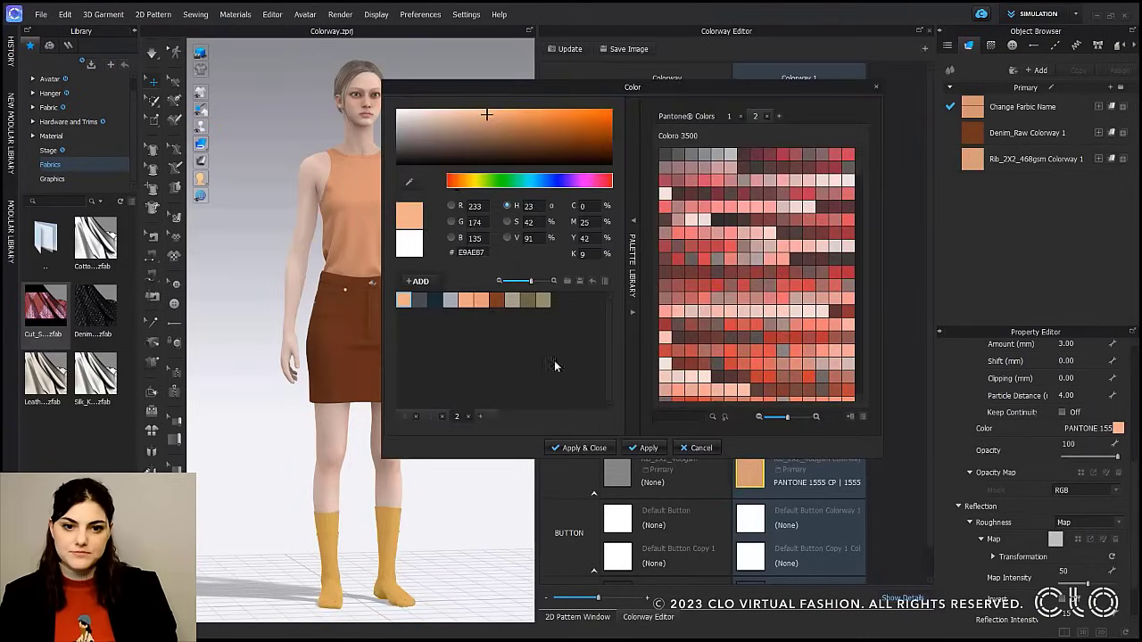
{"action": "left_click", "coordinate": [580, 448]}
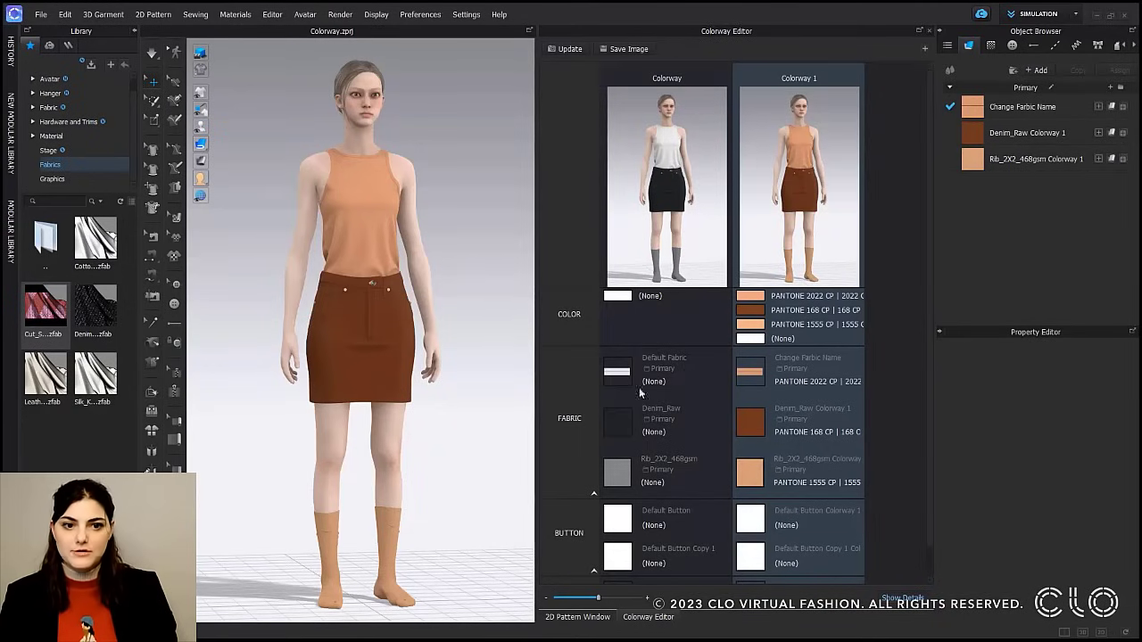
Add a new colorway based on Colorway 1 and rename it "Colorway Blue".
{"action": "scroll", "coordinate": [706, 343], "scroll_direction": "down", "scroll_amount": 1}
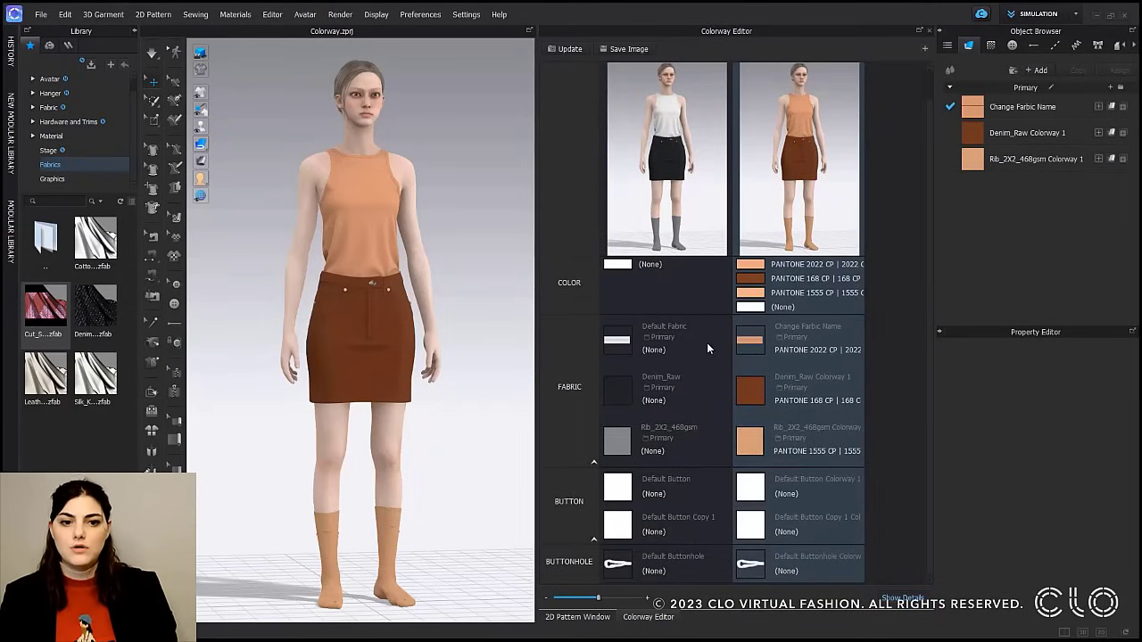
{"action": "scroll", "coordinate": [706, 342], "scroll_direction": "up", "scroll_amount": 1}
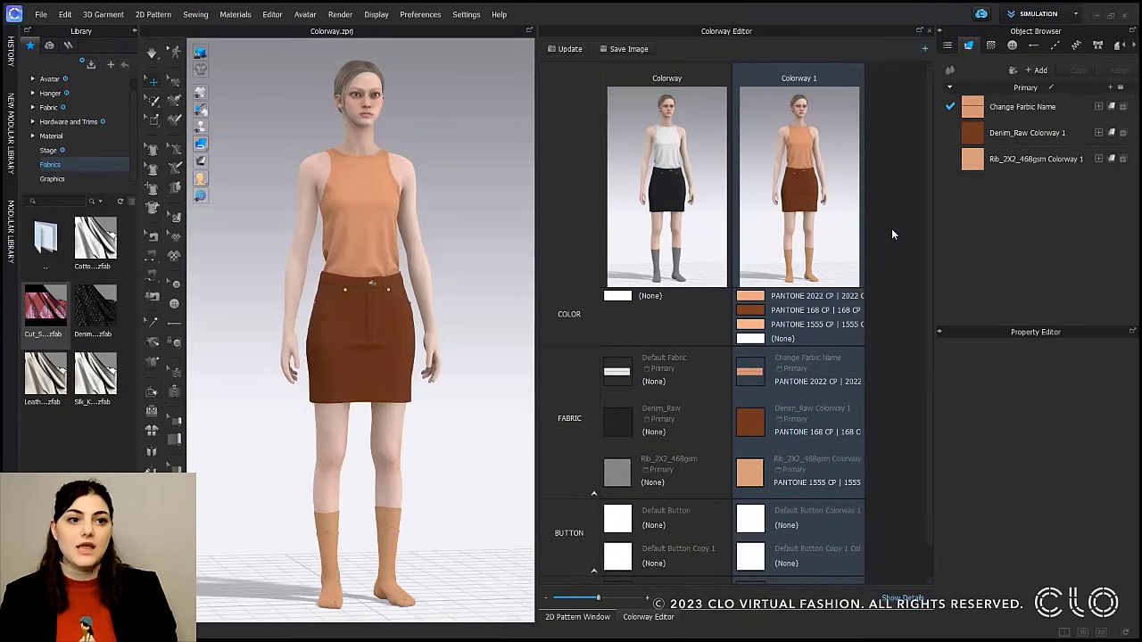
{"action": "left_click", "coordinate": [949, 72]}
{"action": "left_click", "coordinate": [951, 77]}
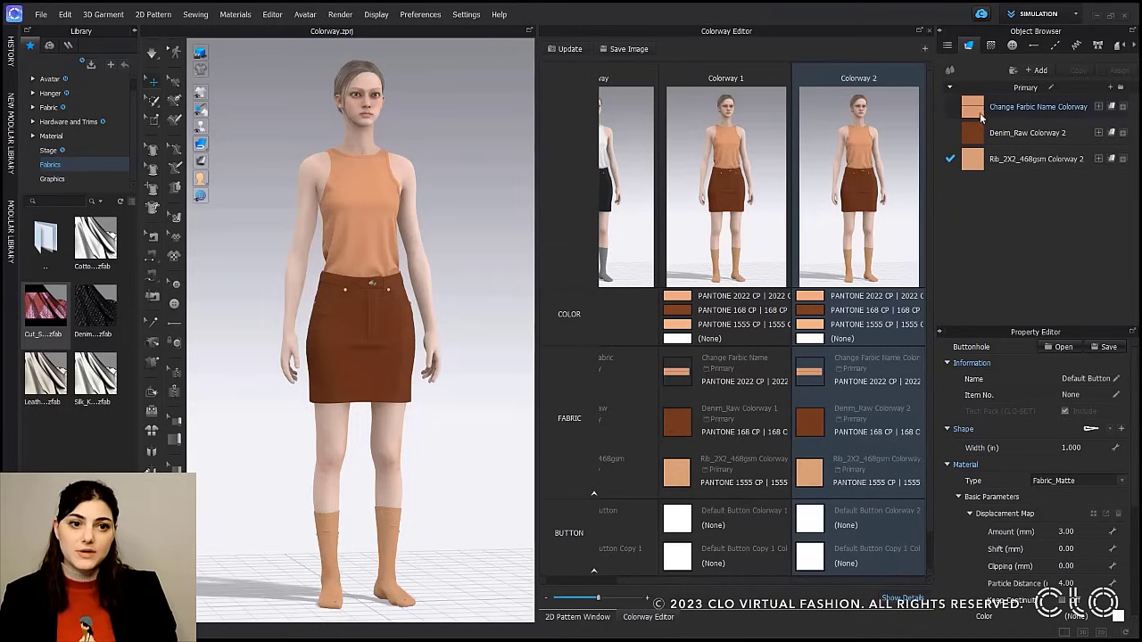
{"action": "double_click", "coordinate": [873, 79]}
{"action": "triple_click", "coordinate": [874, 78]}
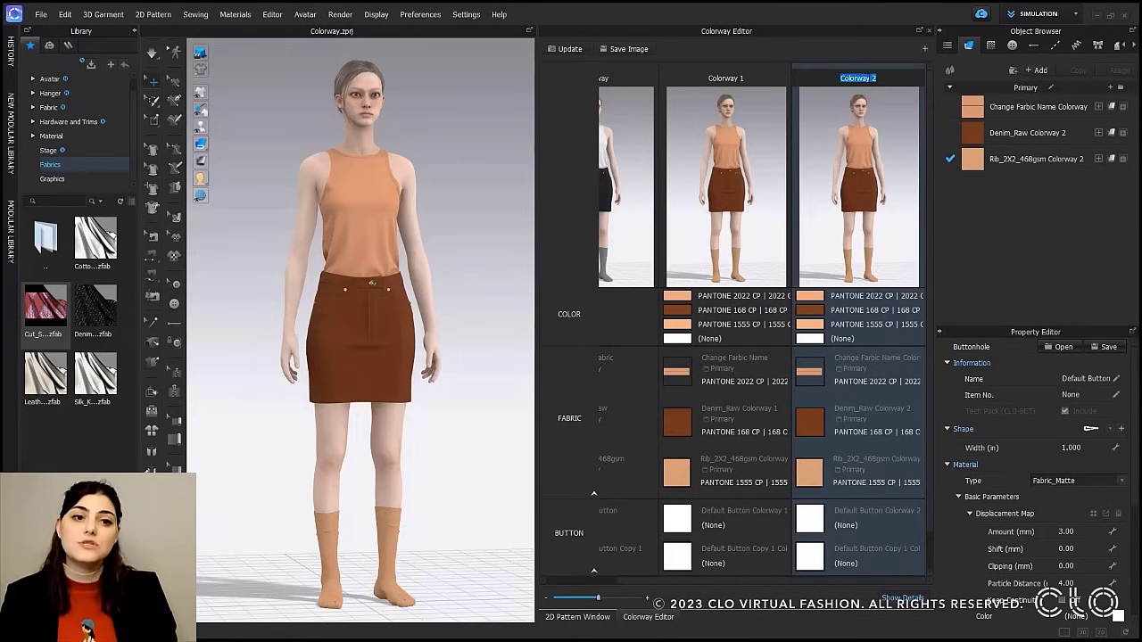
{"action": "type", "text": "Colorway"}
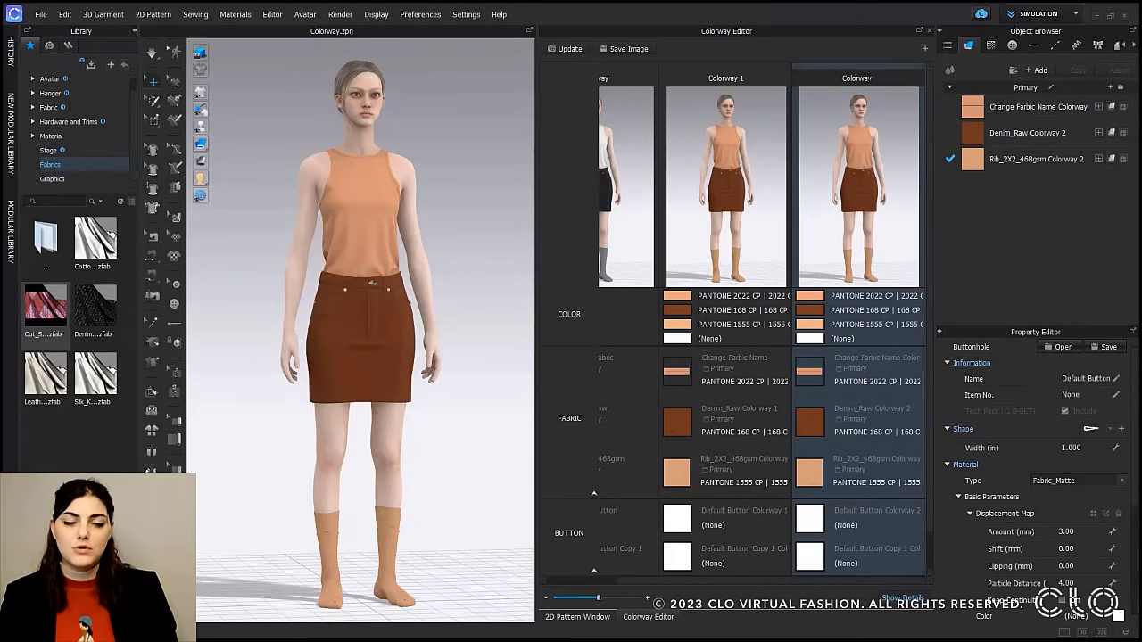
{"action": "type", "text": " Blue"}
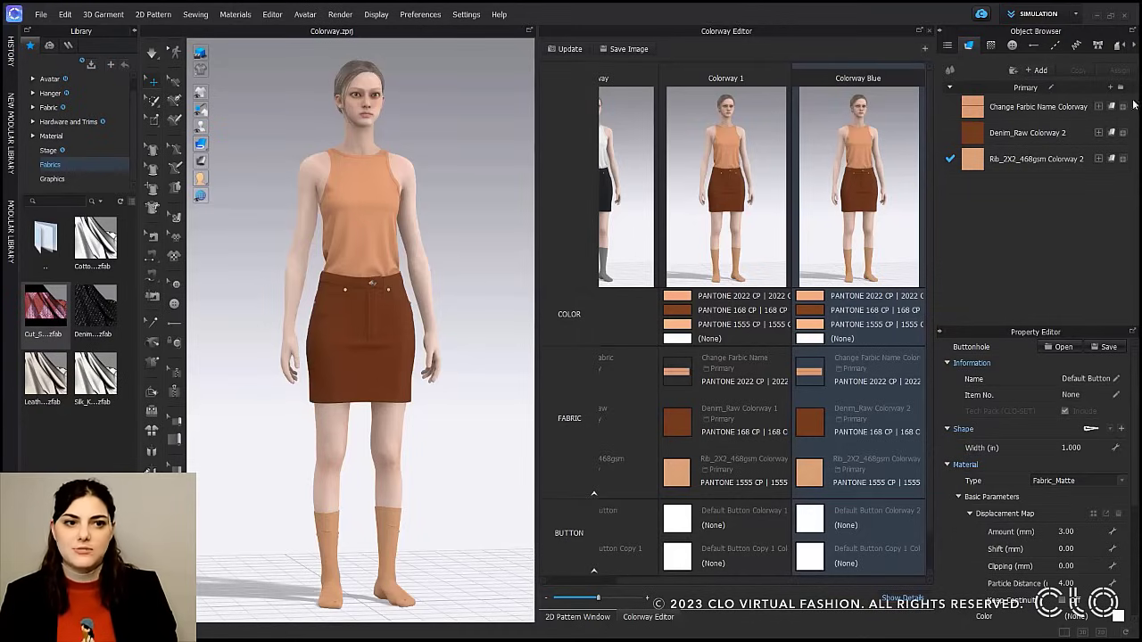
{"action": "key", "text": "Return"}
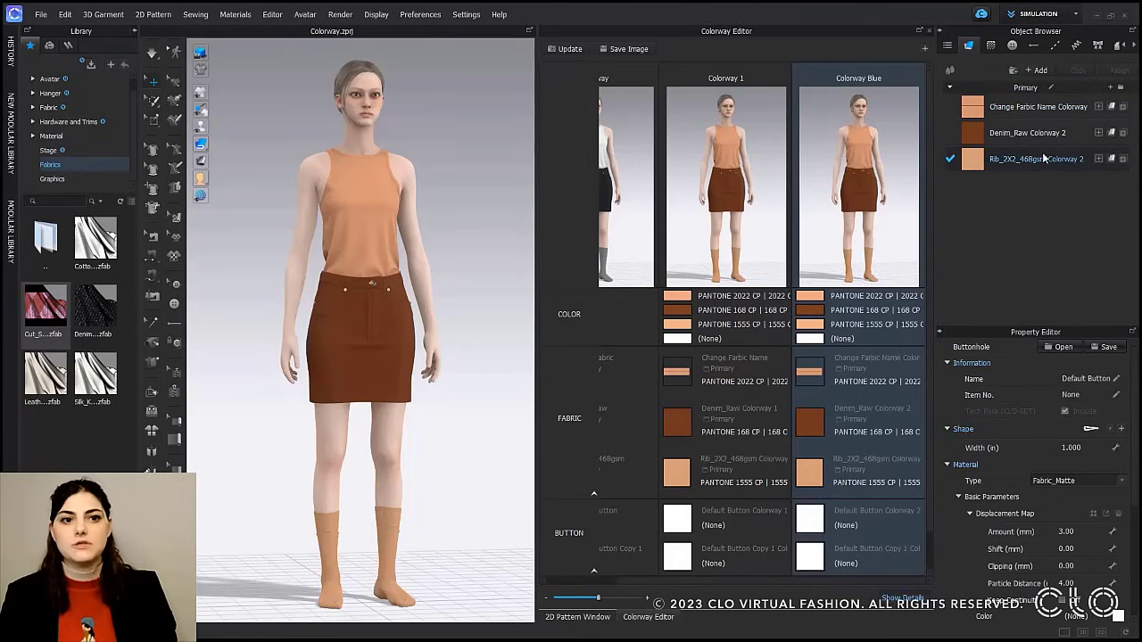
Set the physical property preset of Change Farbic Name Colorway 2 in Colorway Blue to Wool_Cashmere.
{"action": "left_click", "coordinate": [1025, 112]}
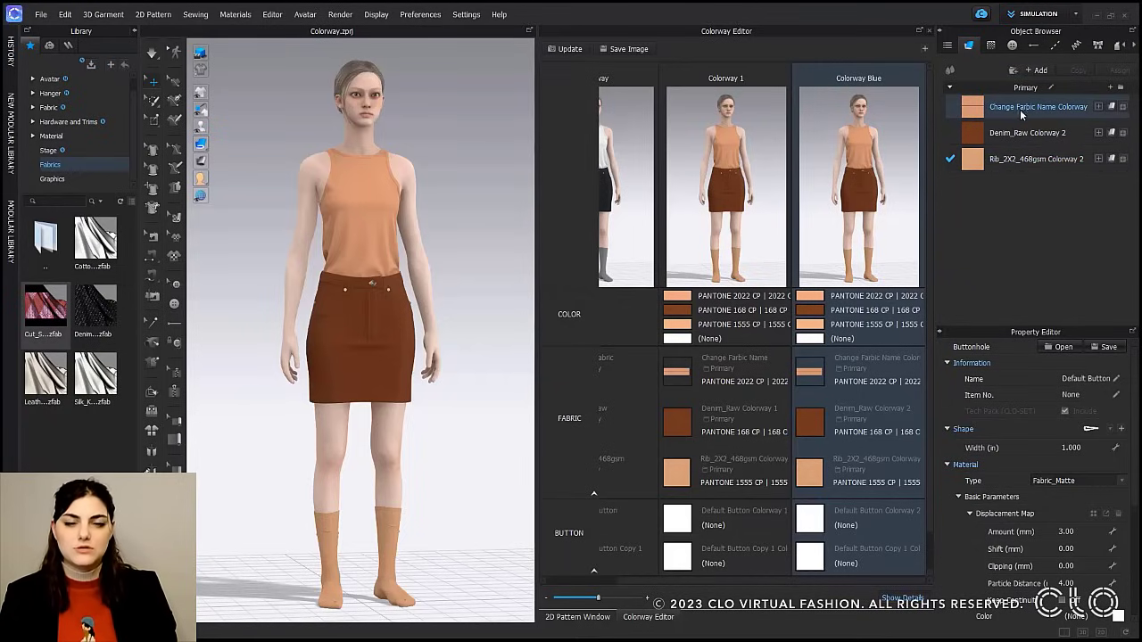
{"action": "scroll", "coordinate": [1060, 393], "scroll_direction": "down", "scroll_amount": 5}
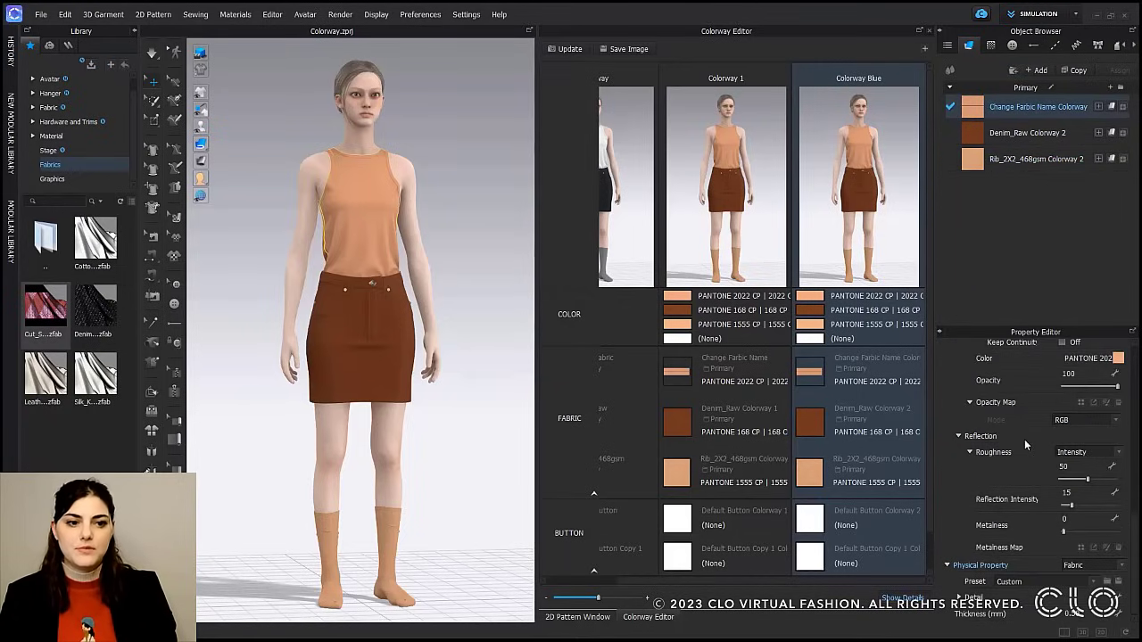
{"action": "left_click", "coordinate": [1093, 584]}
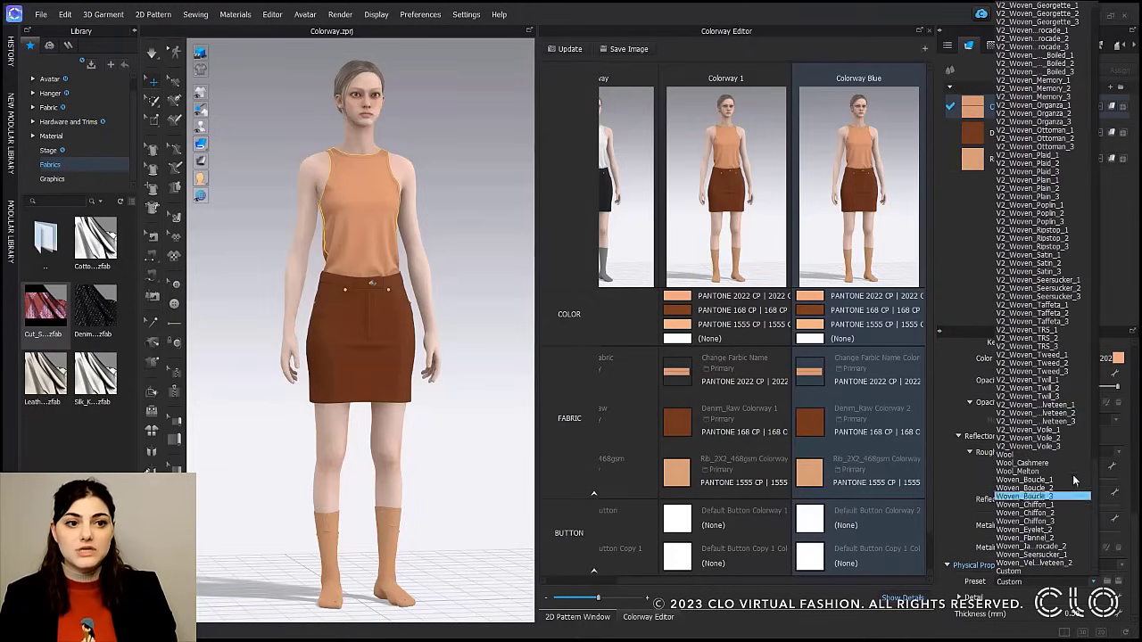
{"action": "left_click", "coordinate": [1042, 471]}
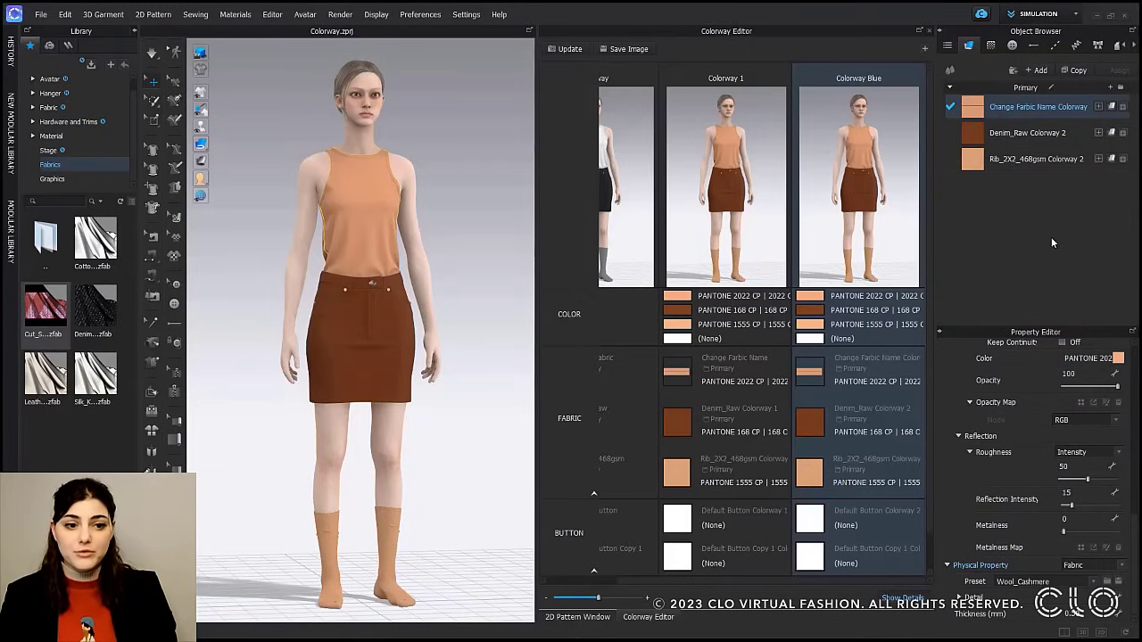
Compare the physical property preset of the tank top fabric between Colorway 1 and Colorway Blue.
{"action": "left_click", "coordinate": [747, 166]}
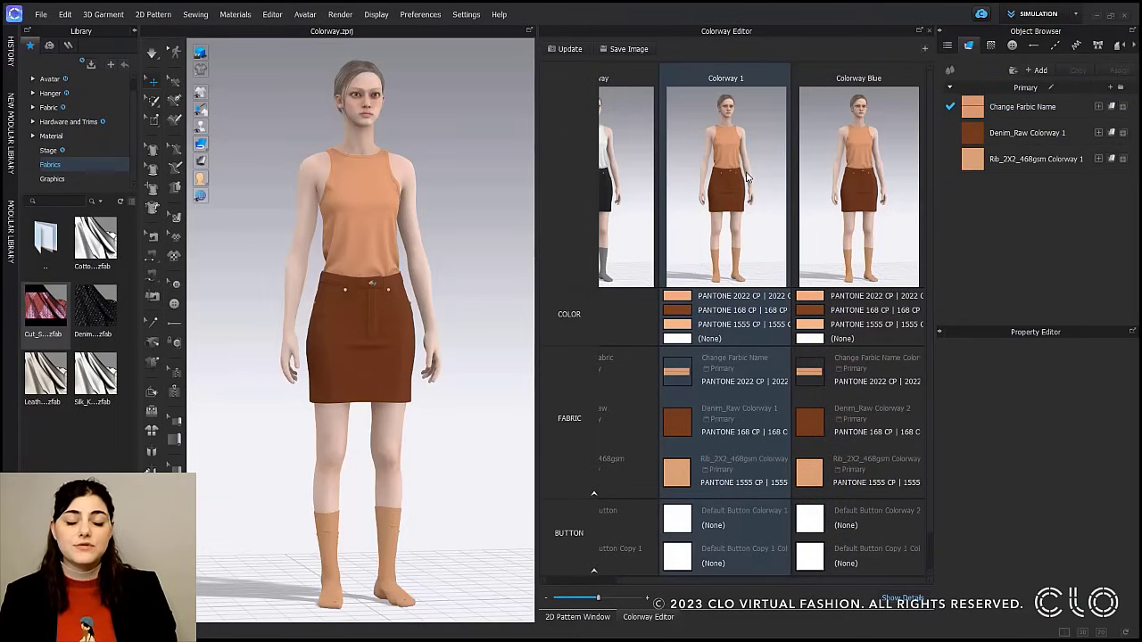
{"action": "left_click", "coordinate": [1006, 106]}
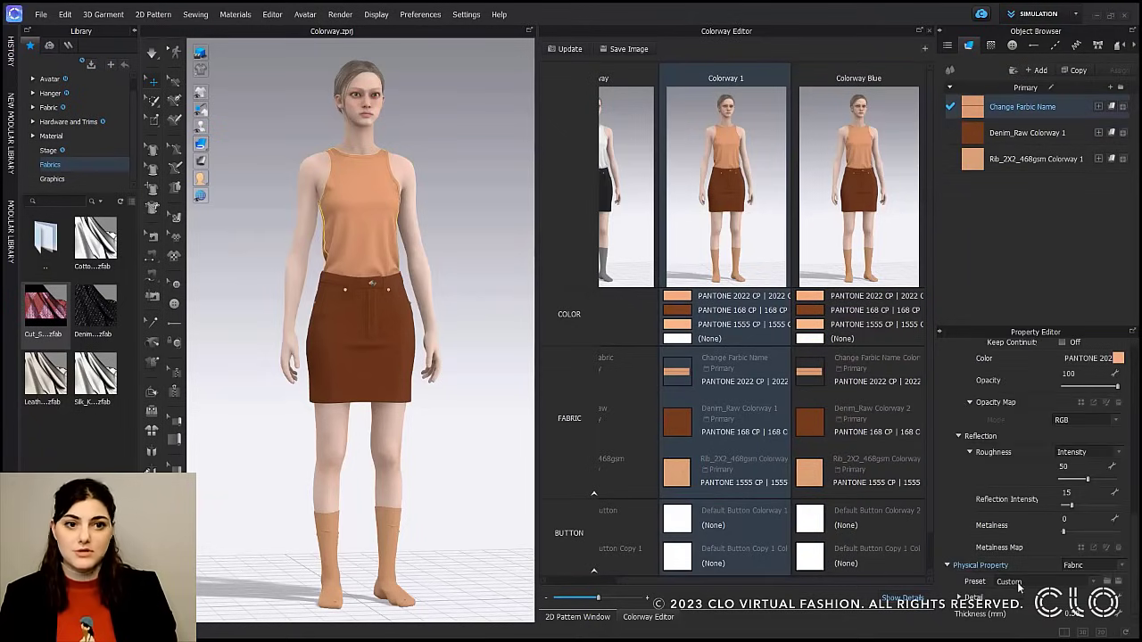
{"action": "left_click", "coordinate": [859, 178]}
{"action": "left_click", "coordinate": [1028, 109]}
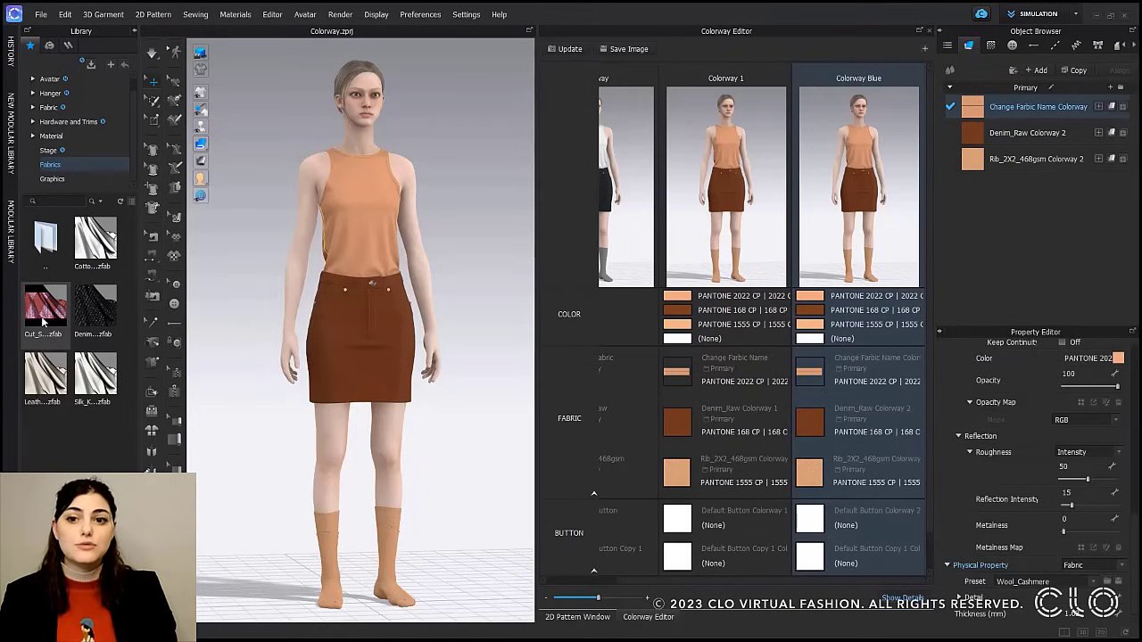
Replace the tank top fabric in Colorway Blue with the Cut_Sew_Knit_JacquardKnit library fabric and compare its properties with Colorway 1.
{"action": "left_click_drag", "start_coordinate": [43, 317], "coordinate": [1008, 109]}
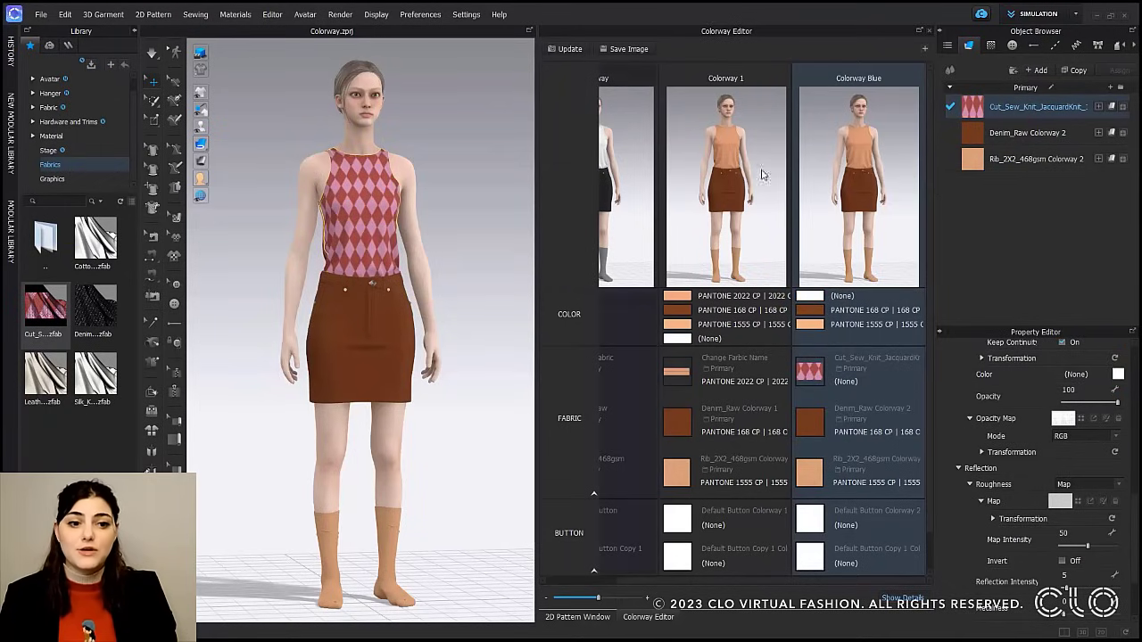
{"action": "scroll", "coordinate": [1022, 447], "scroll_direction": "down", "scroll_amount": 3}
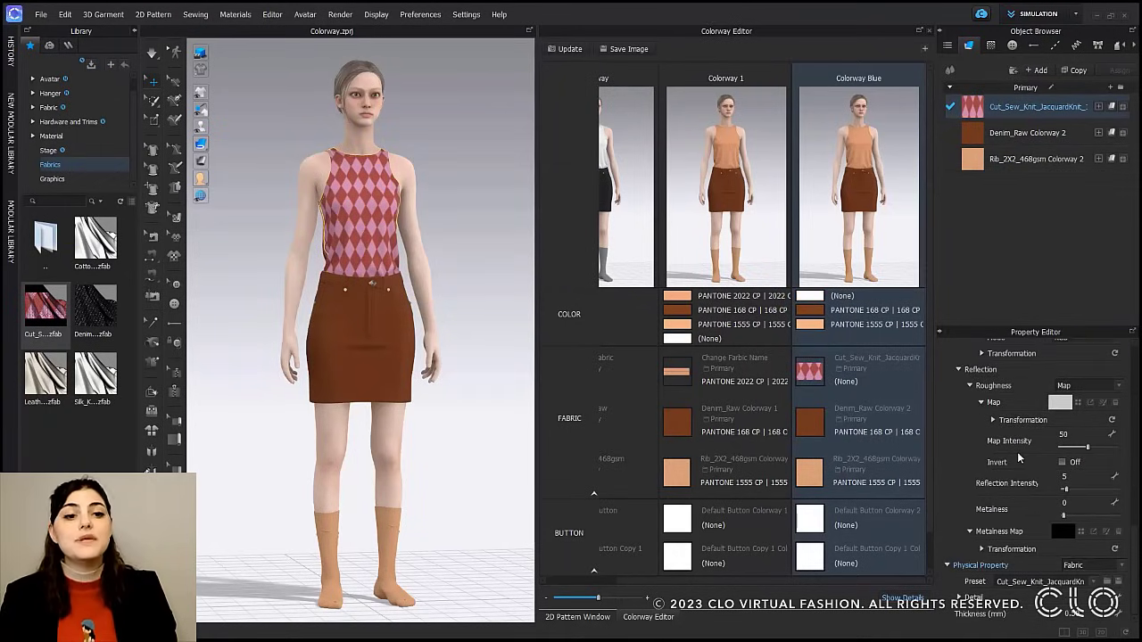
{"action": "left_click", "coordinate": [748, 210]}
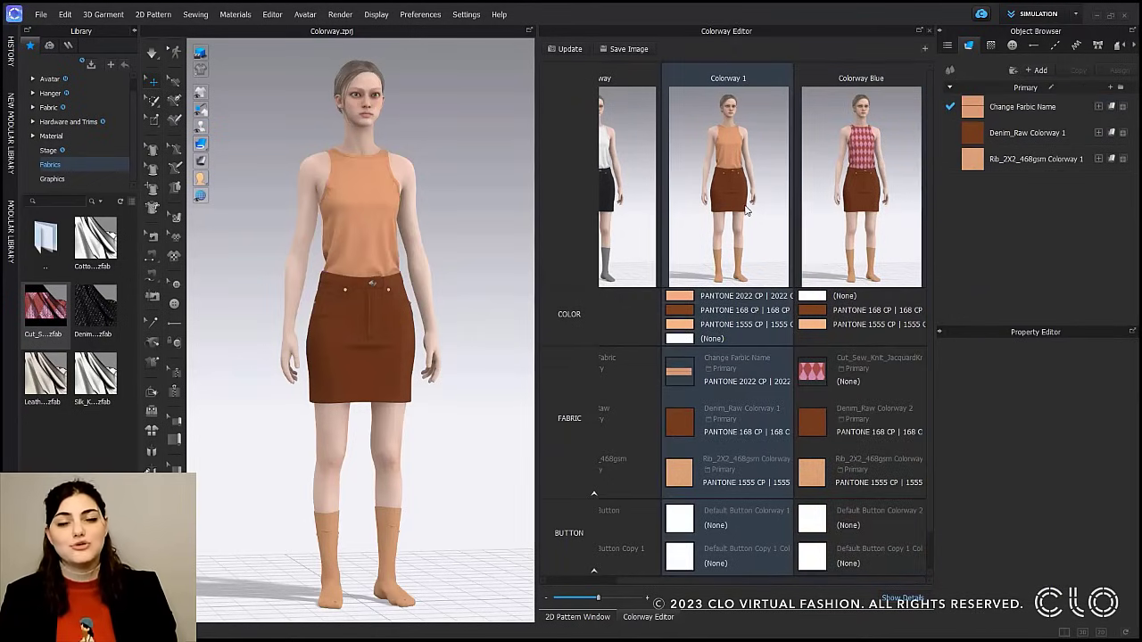
{"action": "left_click", "coordinate": [1023, 106]}
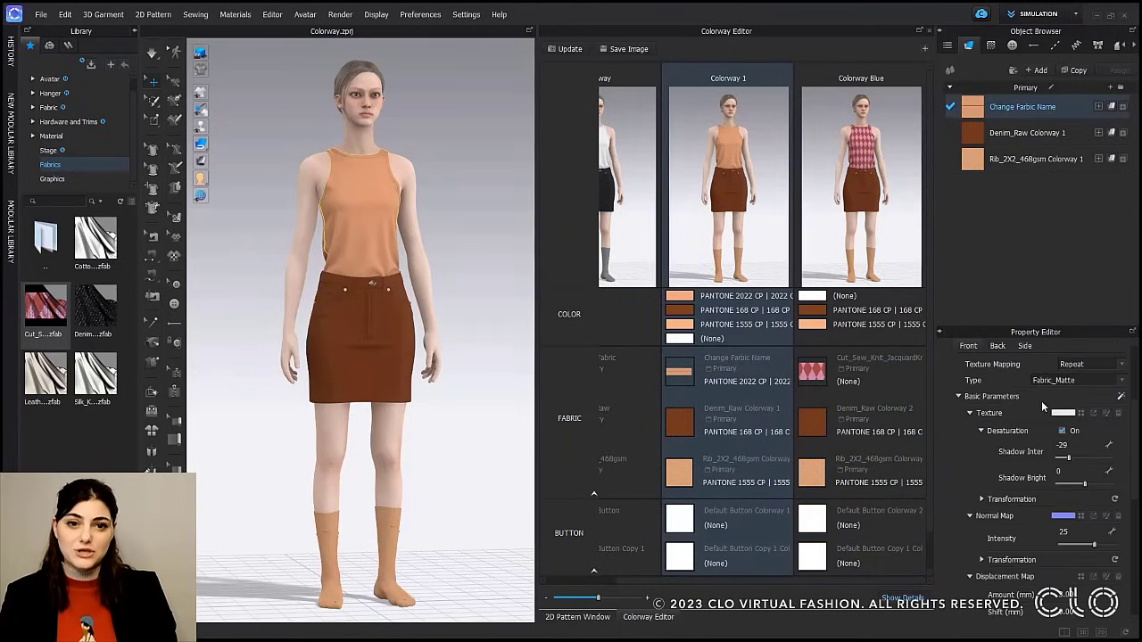
Replace the Denim_Raw skirt fabric in Colorway Blue with Leather_Lambskin and set its color to the dark navy PANTONE 7547 swatch.
{"action": "left_click", "coordinate": [856, 205]}
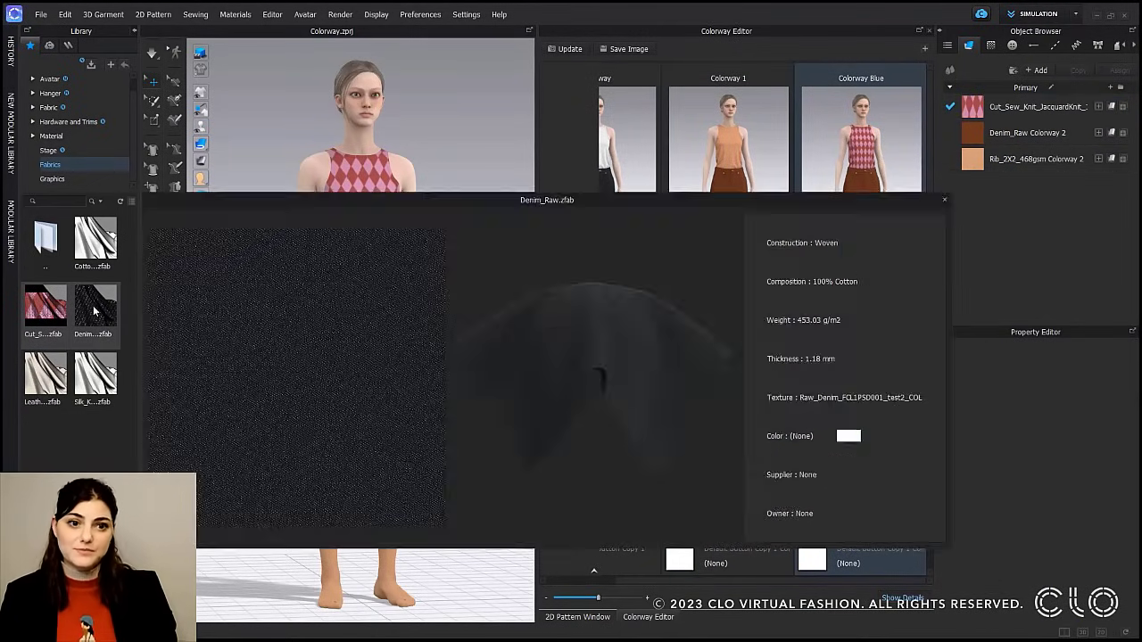
{"action": "left_click_drag", "start_coordinate": [95, 308], "coordinate": [1027, 133]}
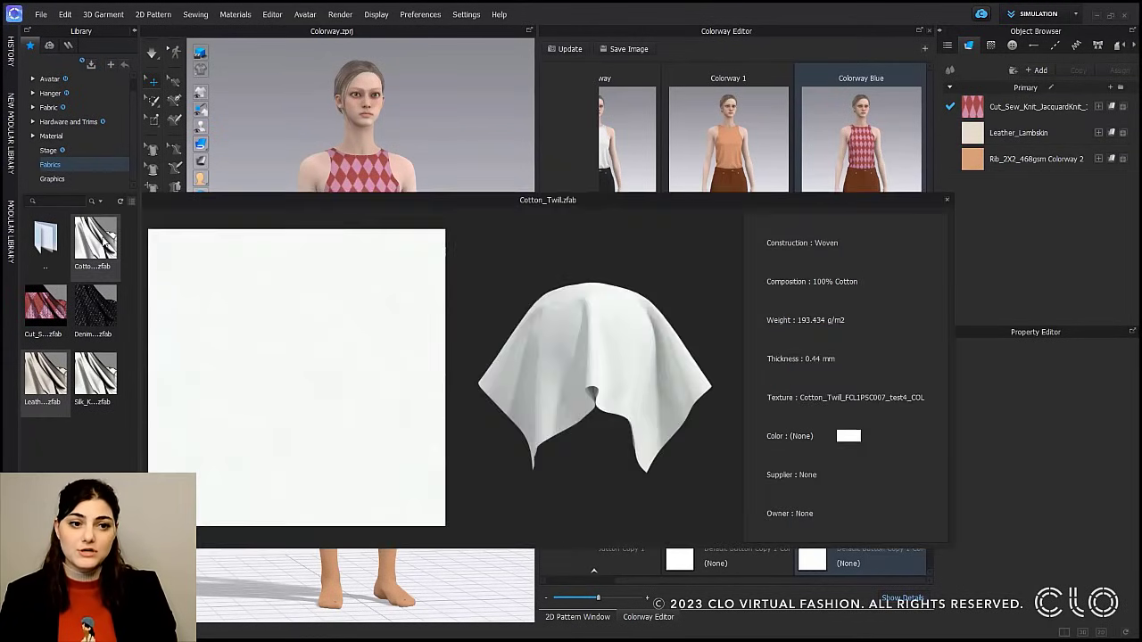
{"action": "left_click", "coordinate": [996, 135]}
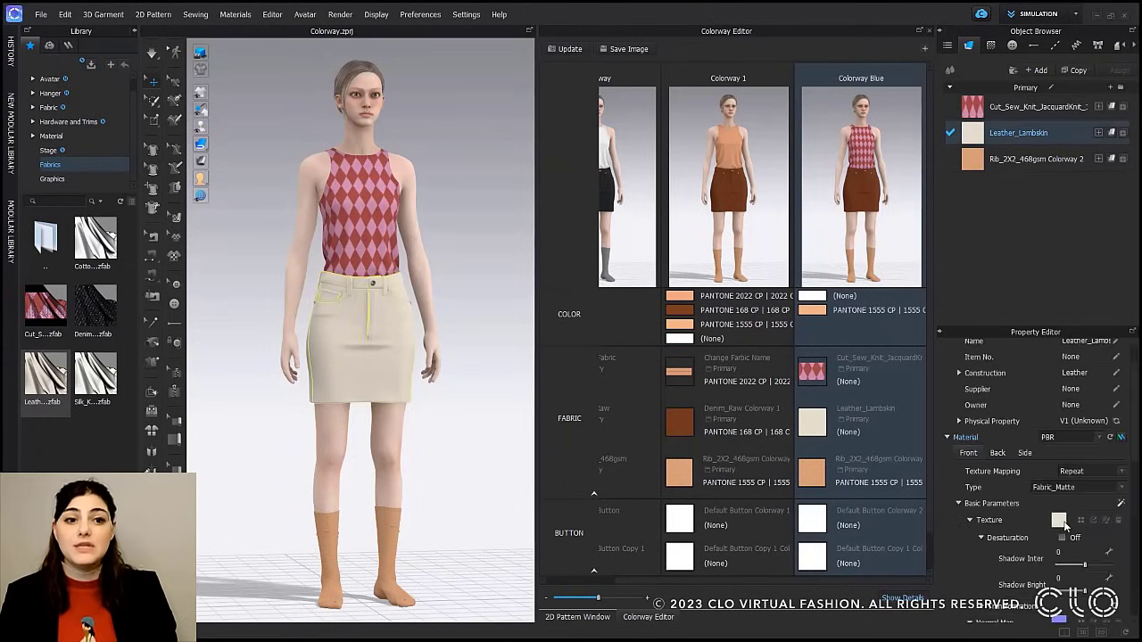
{"action": "left_click", "coordinate": [1062, 522]}
{"action": "left_click", "coordinate": [521, 331]}
{"action": "scroll", "coordinate": [1059, 522], "scroll_direction": "down", "scroll_amount": 1}
{"action": "scroll", "coordinate": [1060, 526], "scroll_direction": "down", "scroll_amount": 2}
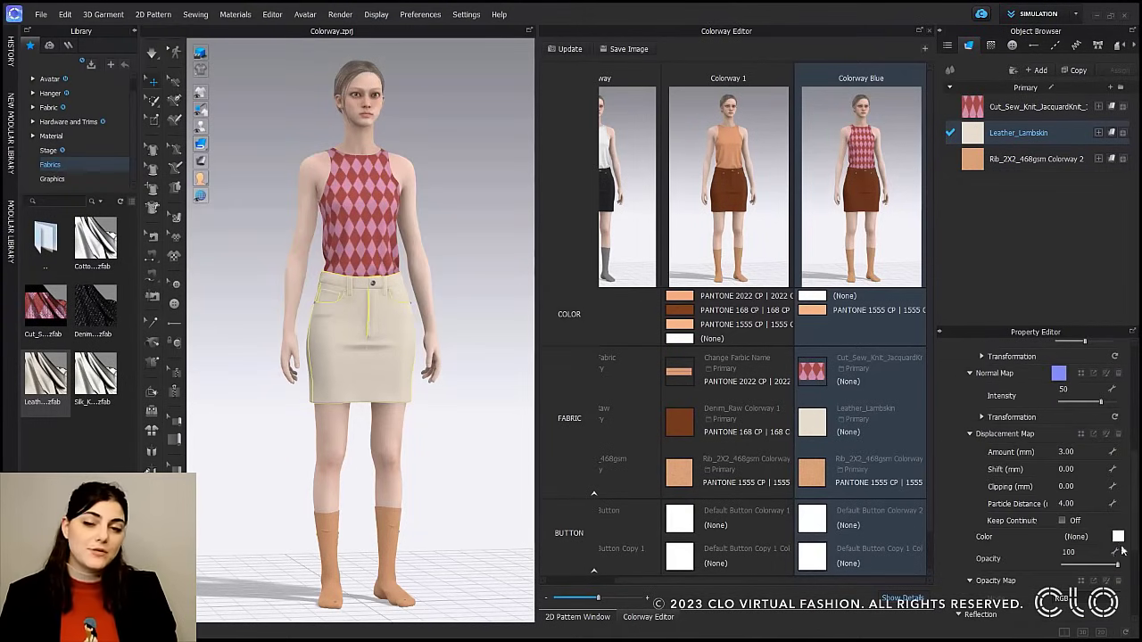
{"action": "left_click", "coordinate": [1084, 536]}
{"action": "left_click", "coordinate": [434, 300]}
{"action": "left_click", "coordinate": [584, 448]}
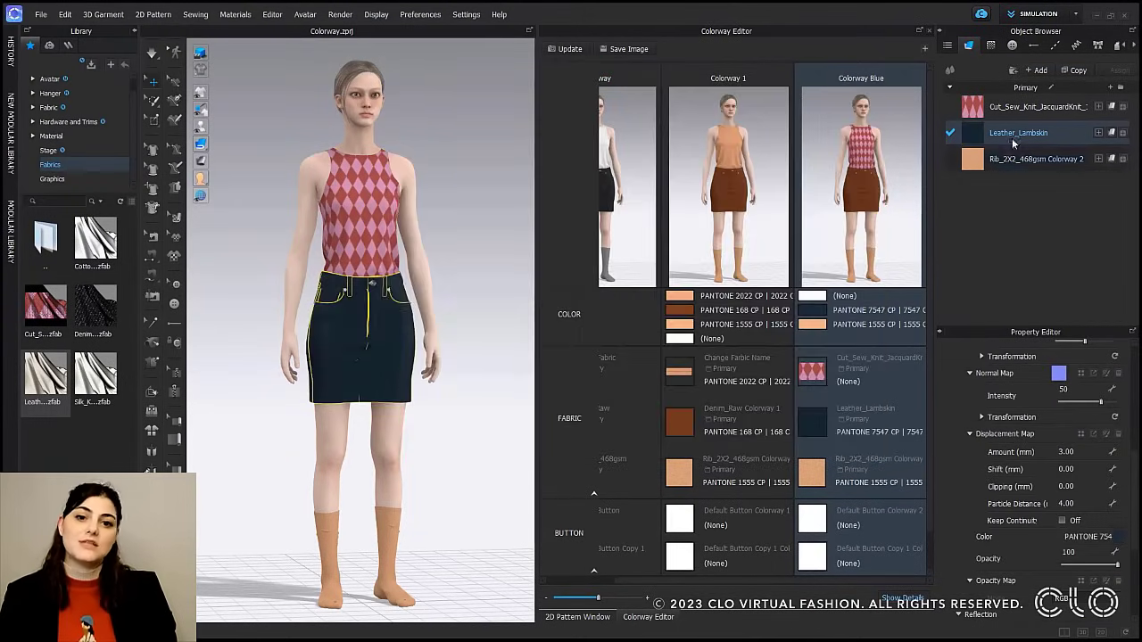
Turn on texture desaturation for the Cut_Sew_Knit_JacquardKnit fabric and adjust its shadow intensity and shadow brightness.
{"action": "left_click", "coordinate": [1014, 108]}
{"action": "scroll", "coordinate": [1073, 432], "scroll_direction": "up", "scroll_amount": 3}
{"action": "left_click", "coordinate": [1062, 430]}
{"action": "scroll", "coordinate": [1076, 439], "scroll_direction": "down", "scroll_amount": 1}
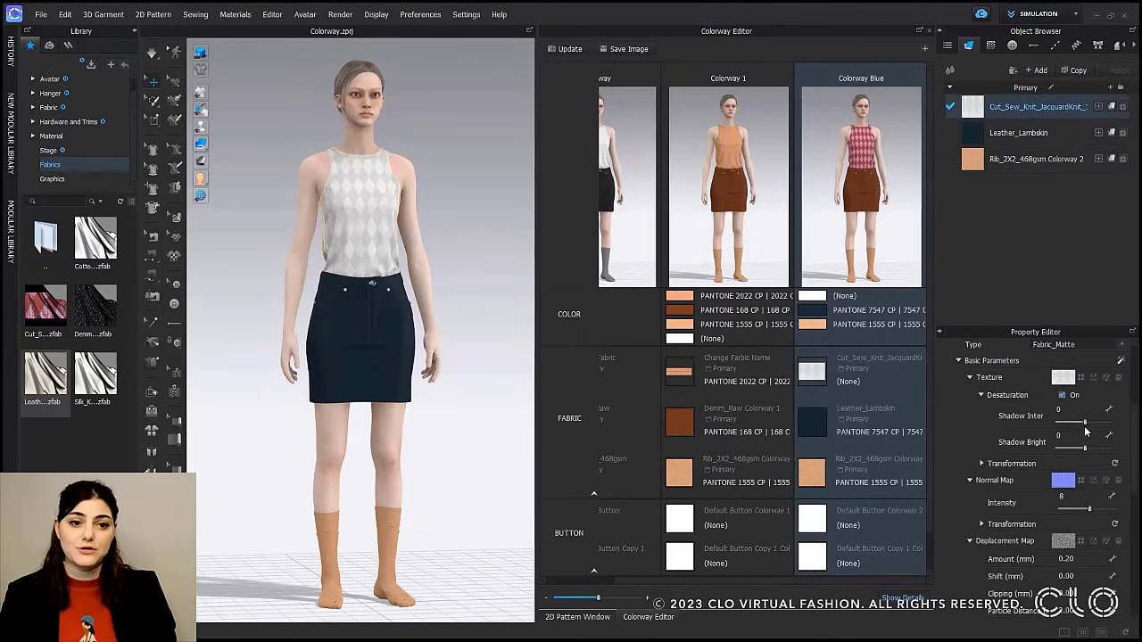
{"action": "left_click_drag", "start_coordinate": [1085, 423], "coordinate": [1126, 429]}
{"action": "left_click_drag", "start_coordinate": [1057, 451], "coordinate": [1098, 452]}
Set the color of the Cut_Sew_Knit_JacquardKnit fabric to the grey-blue PANTONE 2162 swatch.
{"action": "scroll", "coordinate": [1106, 518], "scroll_direction": "down", "scroll_amount": 3}
{"action": "left_click", "coordinate": [1118, 552]}
{"action": "left_click", "coordinate": [450, 300]}
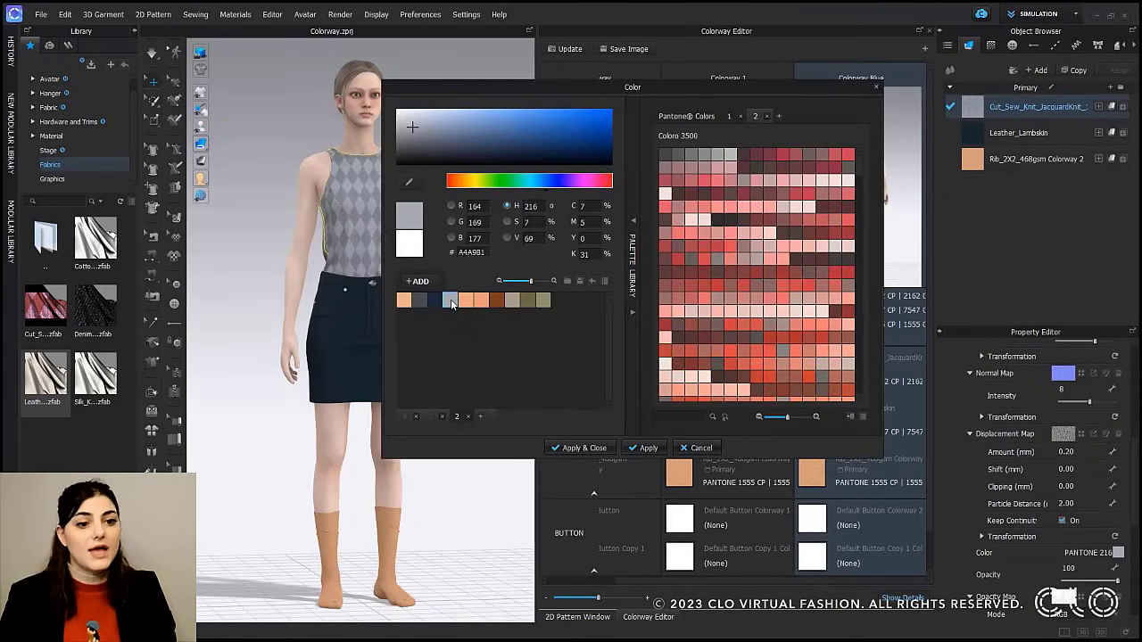
{"action": "left_click", "coordinate": [584, 448]}
Set the color of Rib_2X2_468gsm Colorway 2 to the dark grey PANTONE 4140 swatch and clear the selection.
{"action": "left_click", "coordinate": [1035, 159]}
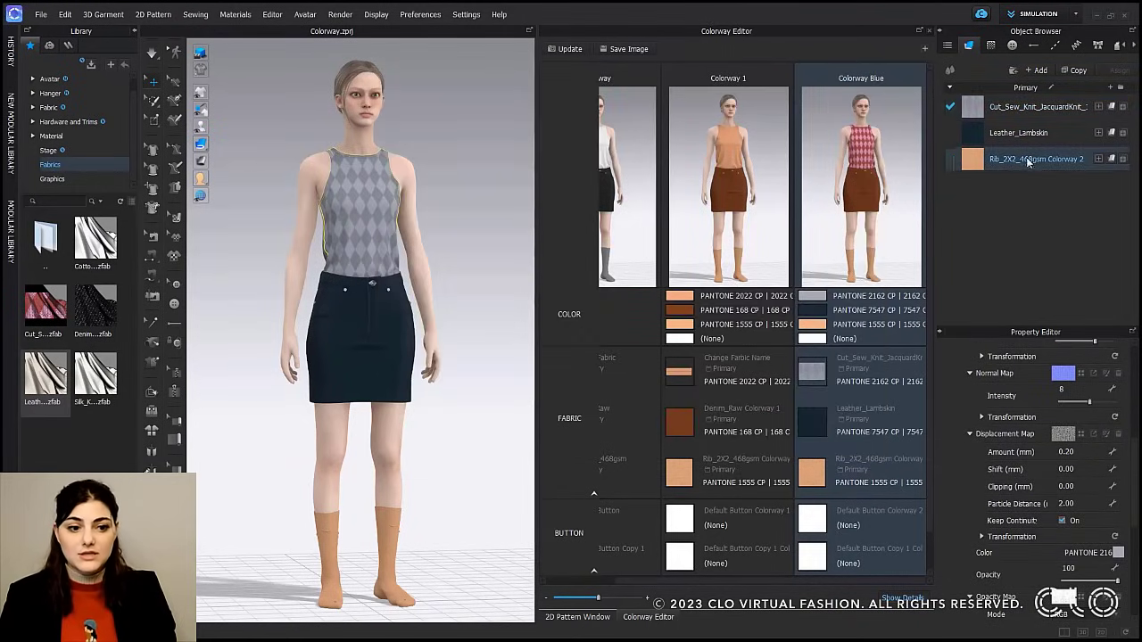
{"action": "left_click", "coordinate": [1118, 537]}
{"action": "left_click", "coordinate": [418, 300]}
{"action": "left_click", "coordinate": [584, 448]}
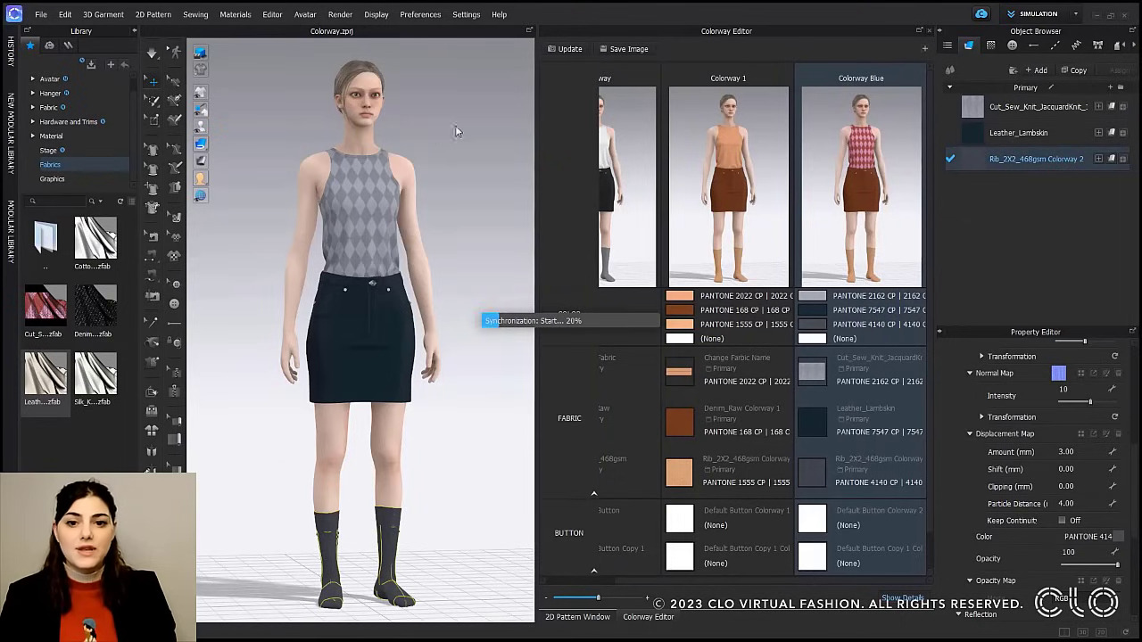
{"action": "left_click", "coordinate": [498, 181]}
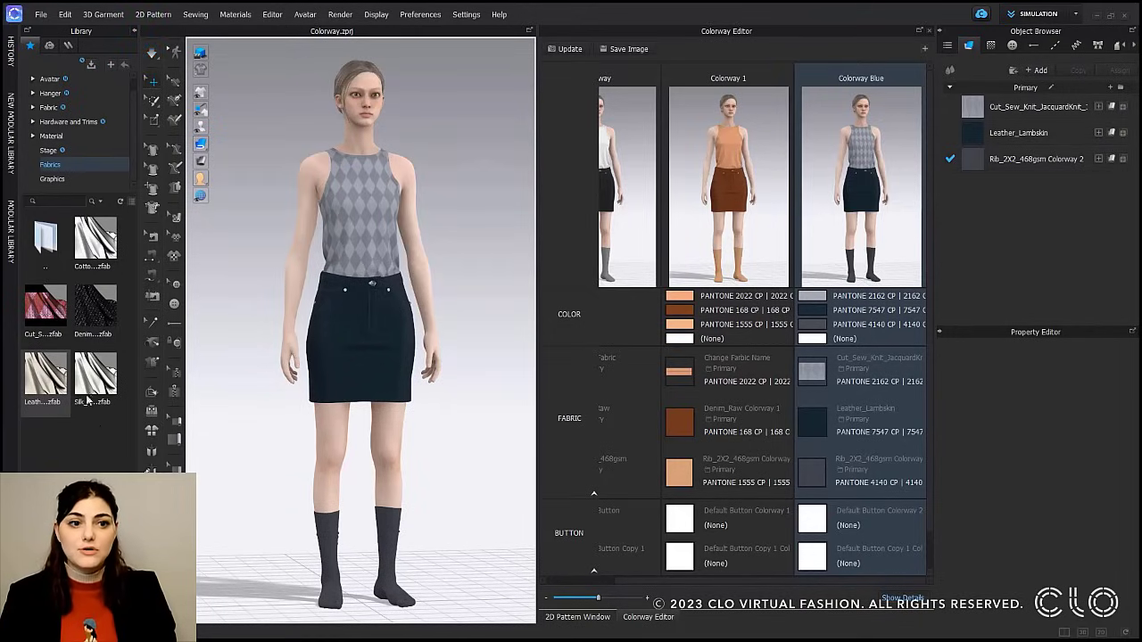
Replace the Leather_Lambskin skirt fabric in Colorway Blue with the Silk_Knit_Jersey library fabric.
{"action": "left_click_drag", "start_coordinate": [92, 375], "coordinate": [1009, 132]}
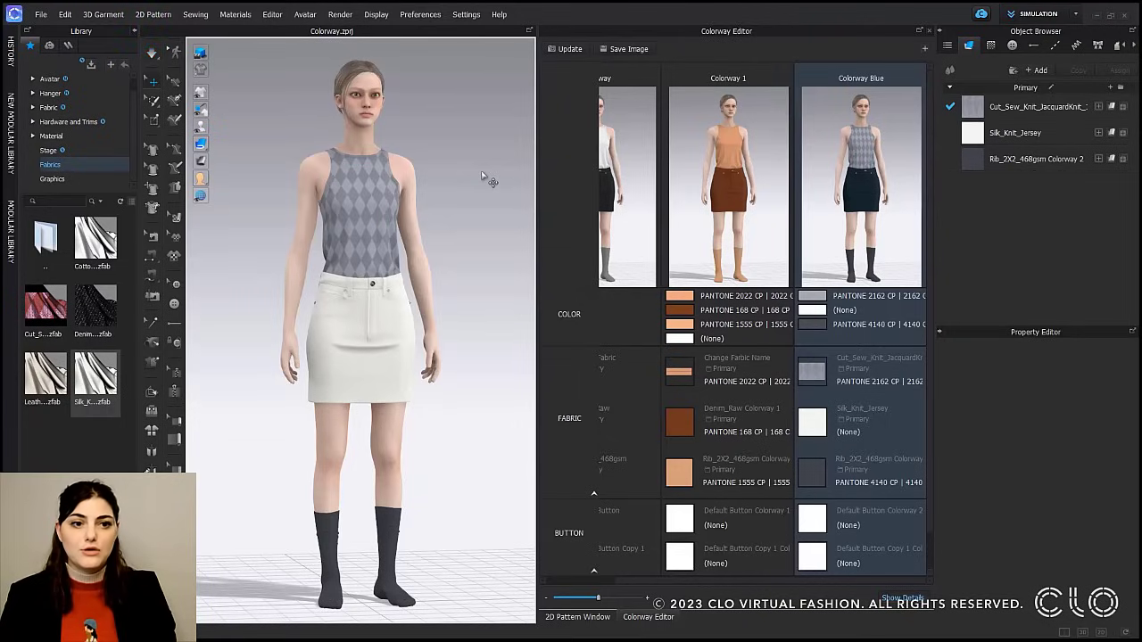
Apply Leather_Lambskin to the Colorway Blue skirt in place of Silk_Knit_Jersey and color it with the dark navy PANTONE 7547 swatch.
{"action": "left_click_drag", "start_coordinate": [41, 381], "coordinate": [1029, 133]}
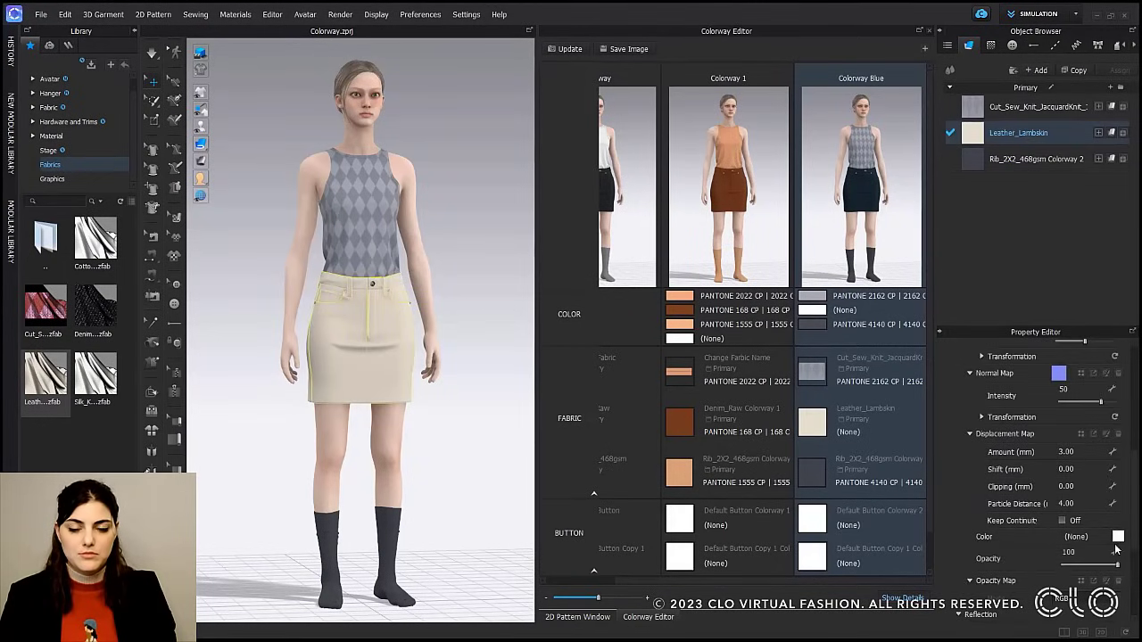
{"action": "left_click", "coordinate": [1119, 538]}
{"action": "left_click", "coordinate": [437, 301]}
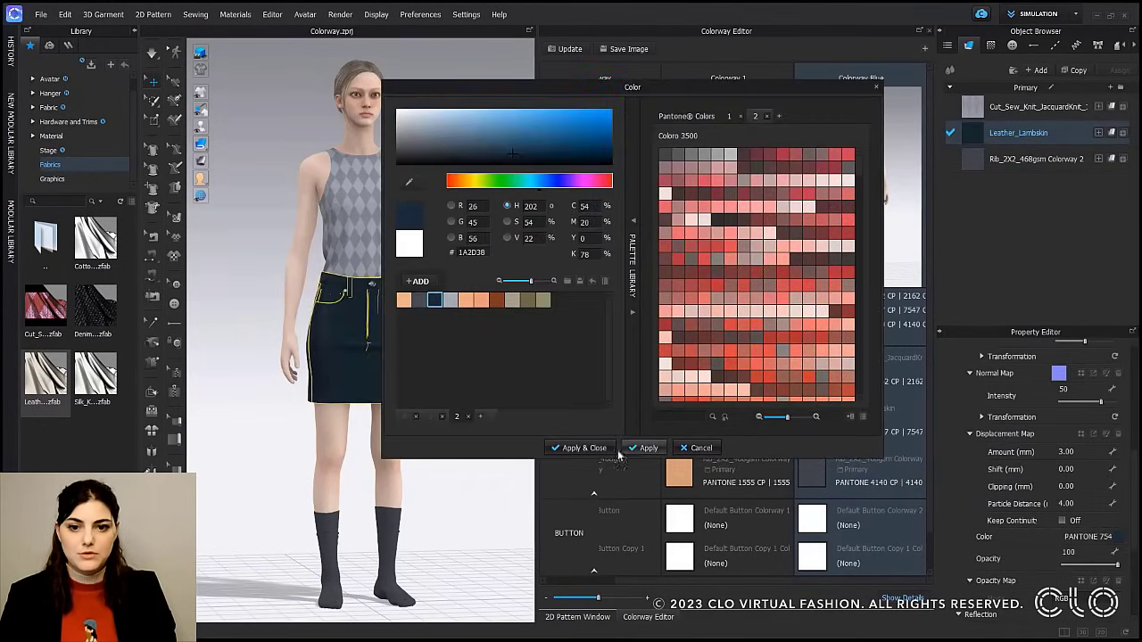
{"action": "left_click", "coordinate": [582, 448]}
{"action": "left_click", "coordinate": [505, 407]}
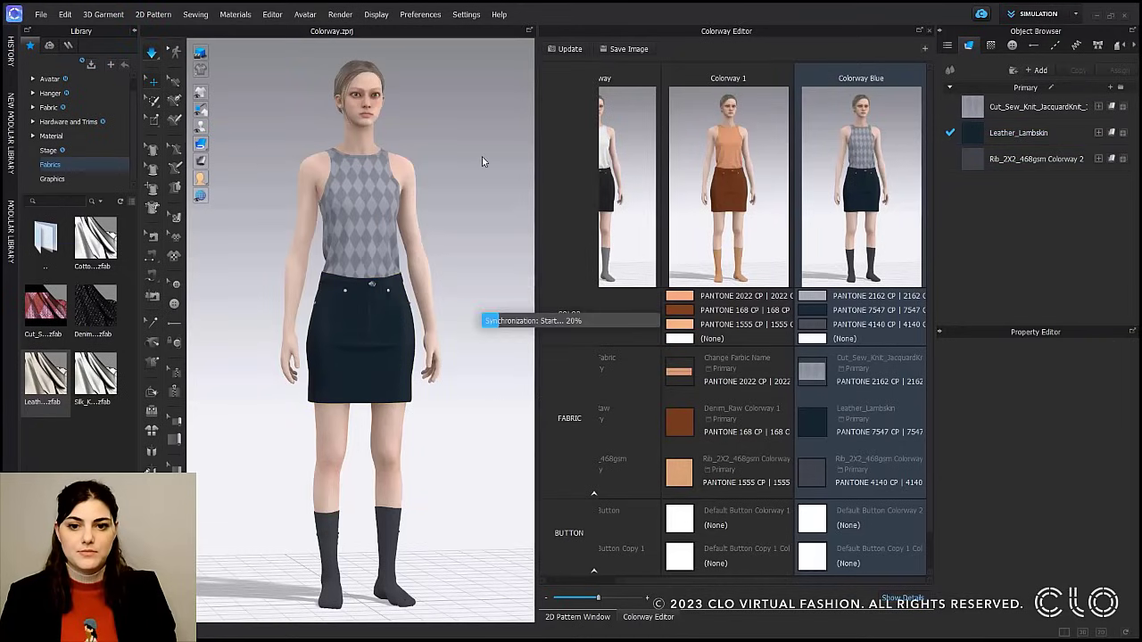
Activate Colorway 1 and add the pineapple PNG from the Graphics library folder to its graphics list.
{"action": "left_click", "coordinate": [751, 217]}
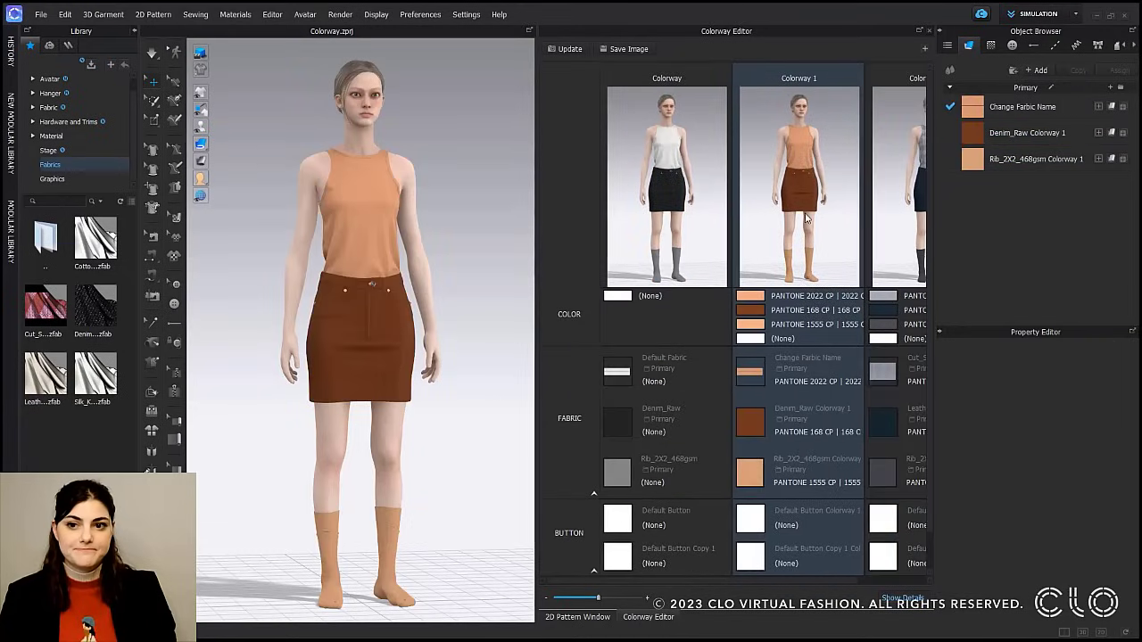
{"action": "left_click", "coordinate": [78, 183]}
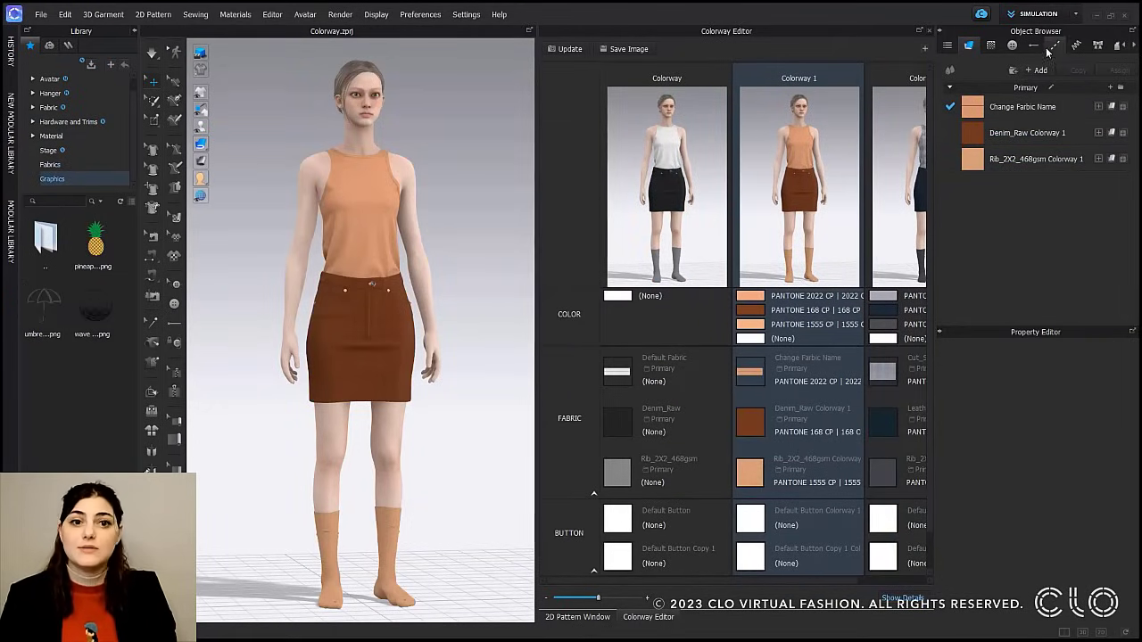
{"action": "left_click", "coordinate": [990, 46]}
{"action": "left_click_drag", "start_coordinate": [109, 252], "coordinate": [972, 152]}
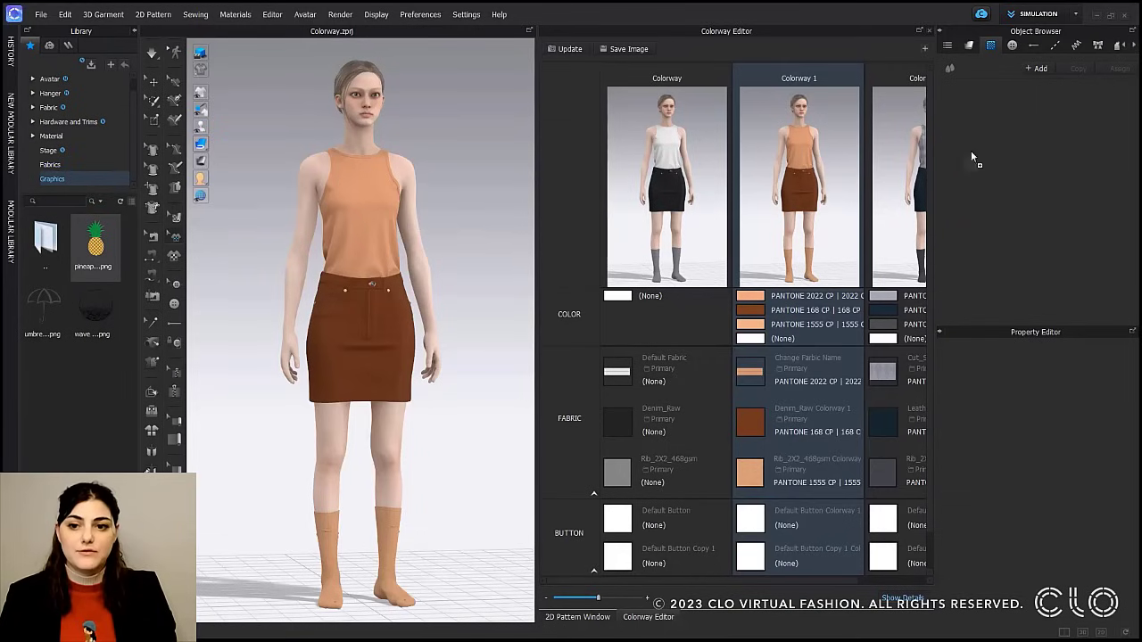
Add the umbrella and wave PNGs from the Graphics library folder to Colorway 1's graphics list beside the pineapple.
{"action": "left_click_drag", "start_coordinate": [1023, 120], "coordinate": [1021, 115]}
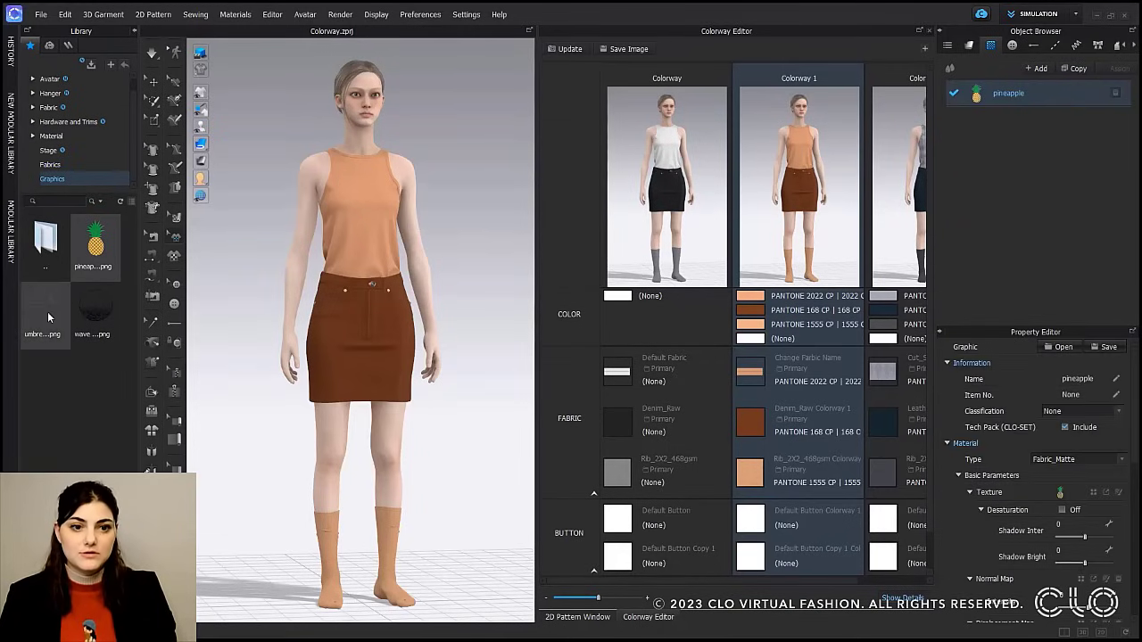
{"action": "left_click_drag", "start_coordinate": [47, 311], "coordinate": [937, 264]}
{"action": "left_click_drag", "start_coordinate": [1021, 178], "coordinate": [1022, 171]}
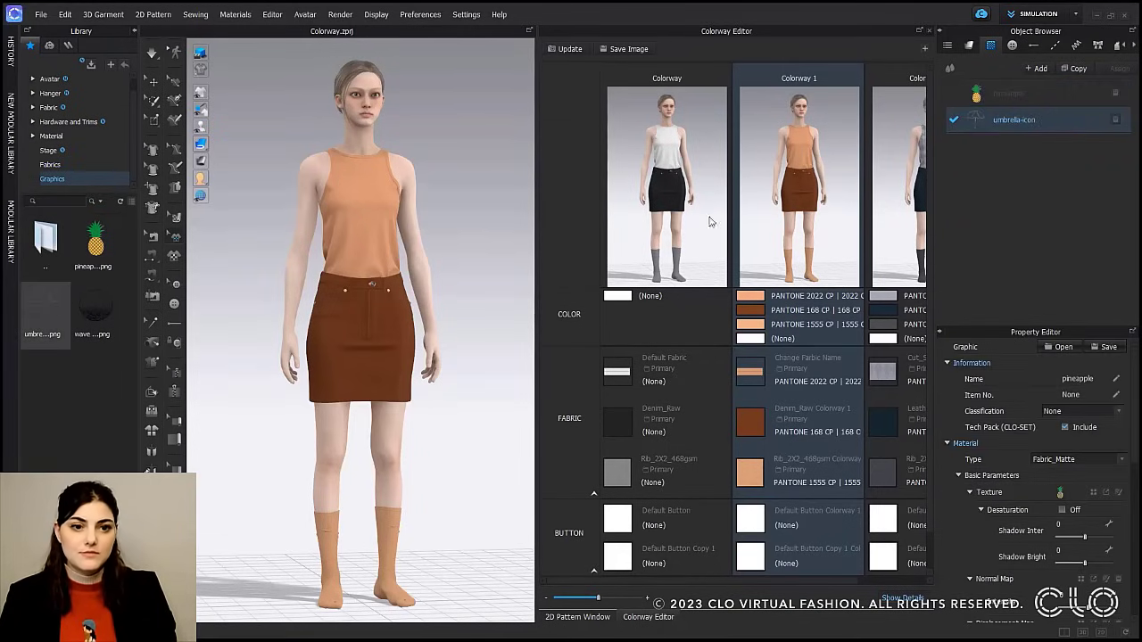
{"action": "left_click_drag", "start_coordinate": [107, 309], "coordinate": [1076, 176]}
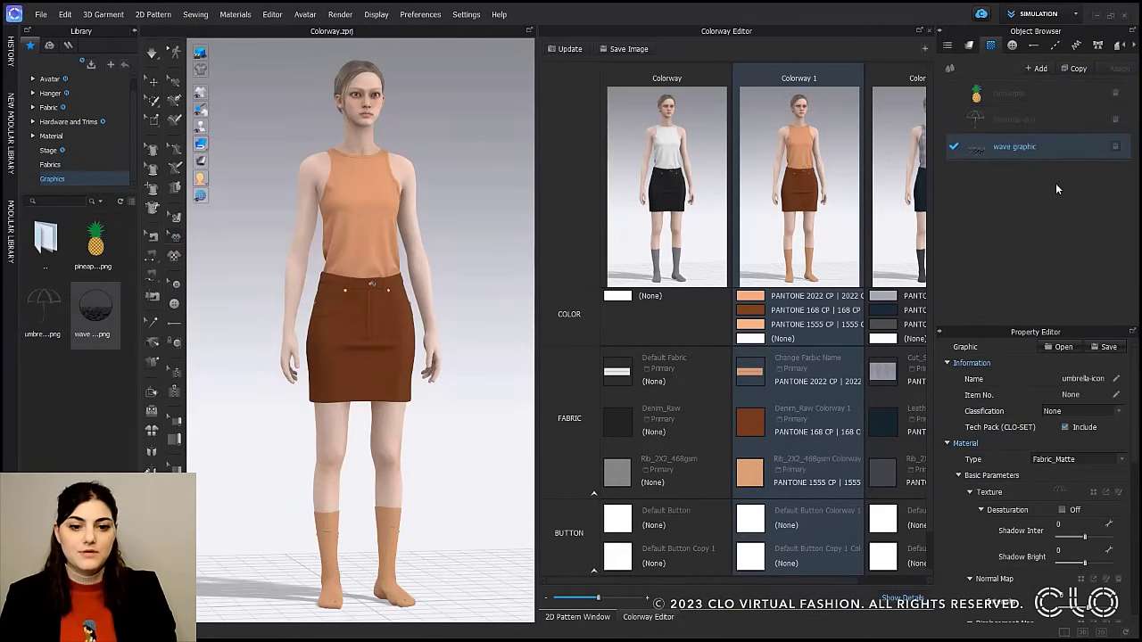
Place the pineapple graphic on the tank top's front pattern, at the chest between the center line and the armhole.
{"action": "left_click", "coordinate": [557, 618]}
{"action": "left_click", "coordinate": [1009, 95]}
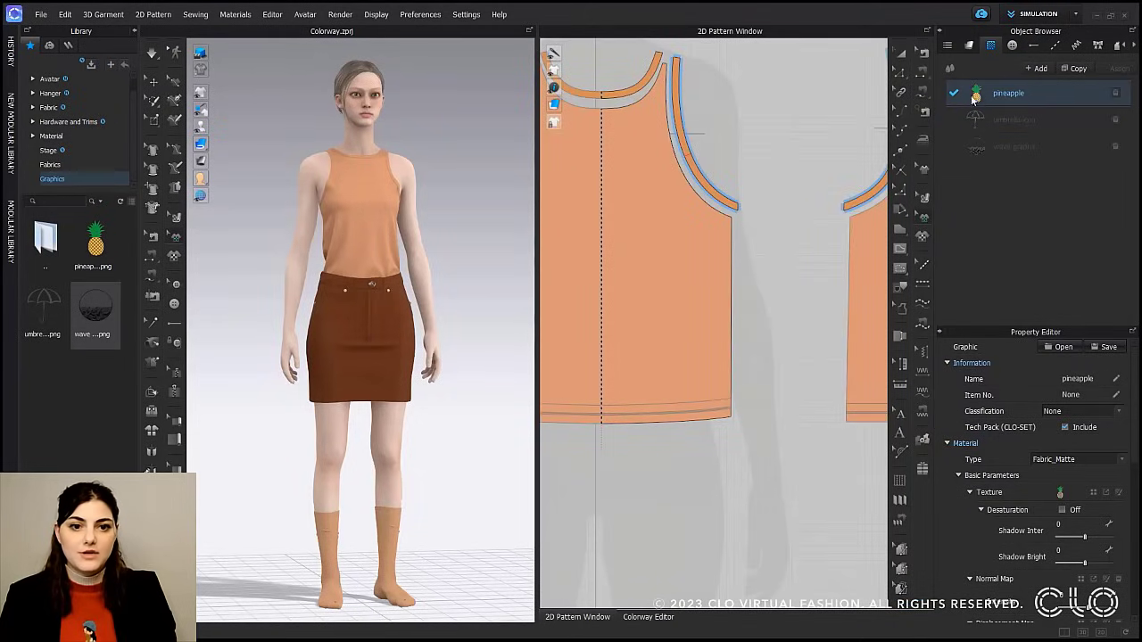
{"action": "left_click", "coordinate": [651, 183]}
{"action": "mouse_move", "coordinate": [653, 190]}
{"action": "left_mouse_down"}
{"action": "mouse_move", "coordinate": [650, 171]}
{"action": "mouse_move", "coordinate": [607, 202]}
{"action": "mouse_move", "coordinate": [658, 189]}
{"action": "mouse_move", "coordinate": [662, 173]}
{"action": "left_mouse_up"}
{"action": "left_click", "coordinate": [779, 125]}
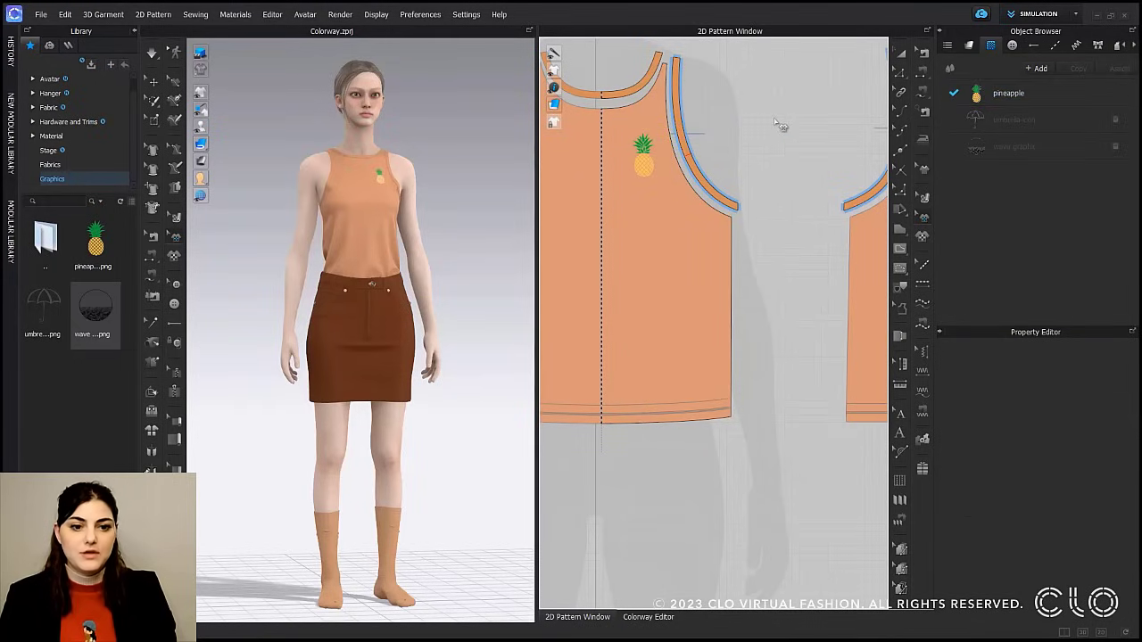
Activate the first Colorway and replace its pineapple graphic with the wave graphic.
{"action": "left_click", "coordinate": [649, 617]}
{"action": "left_click", "coordinate": [685, 222]}
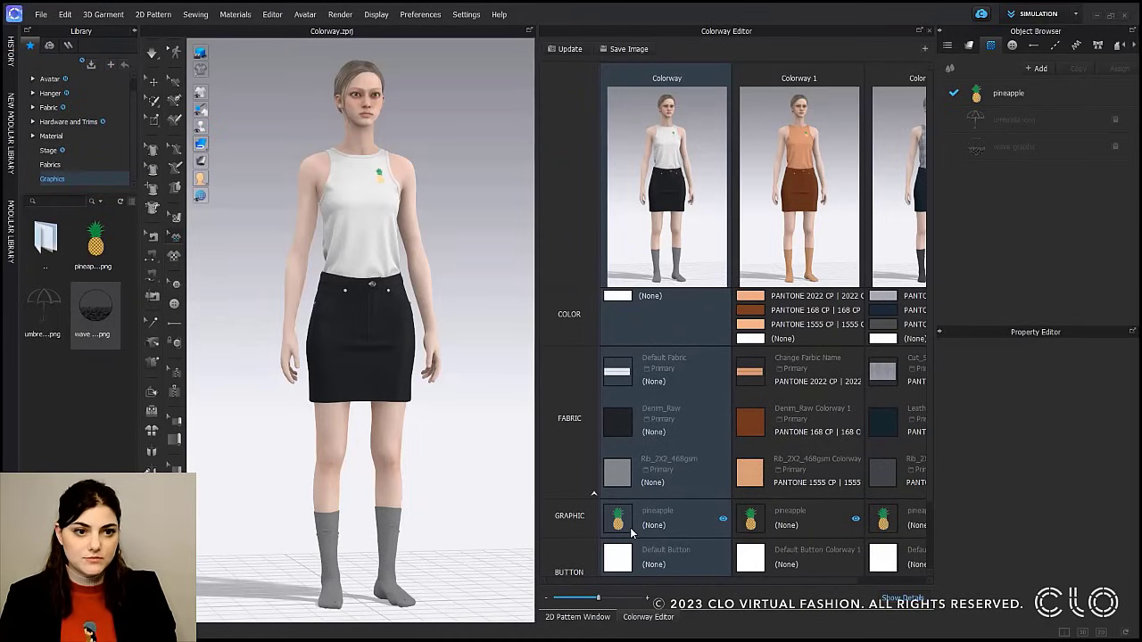
{"action": "left_click", "coordinate": [578, 617]}
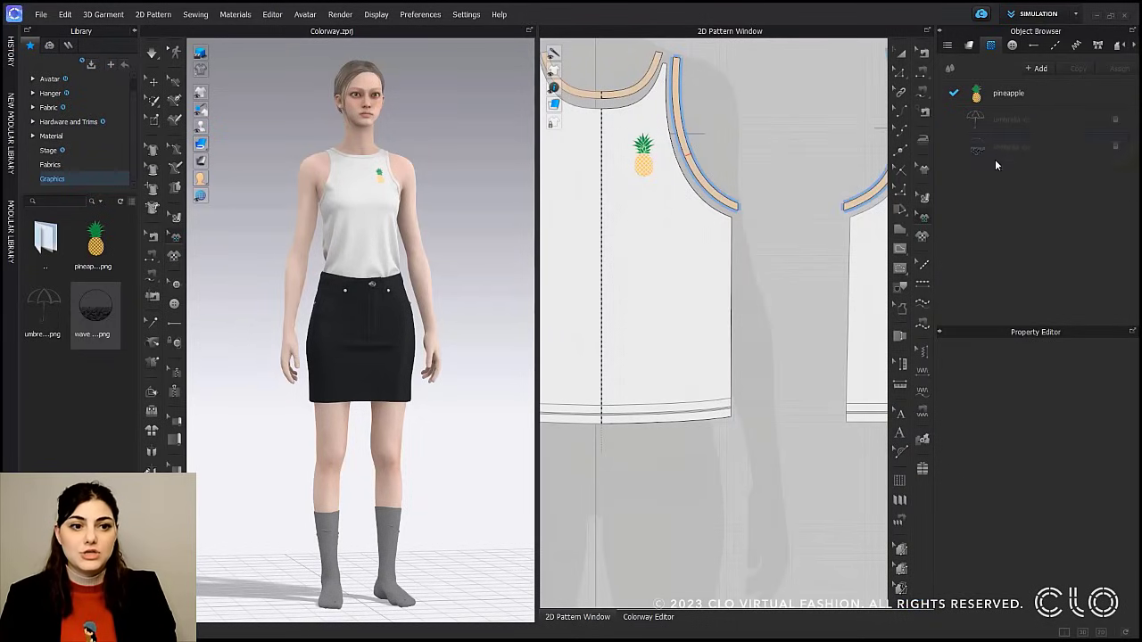
{"action": "left_click", "coordinate": [991, 150]}
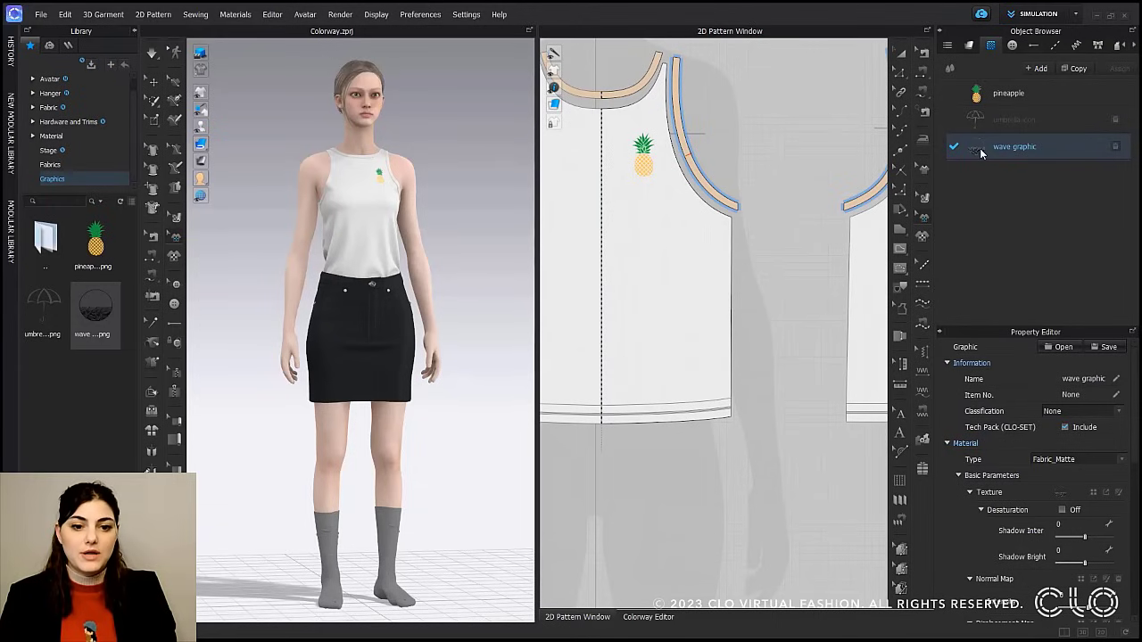
{"action": "left_click", "coordinate": [656, 616]}
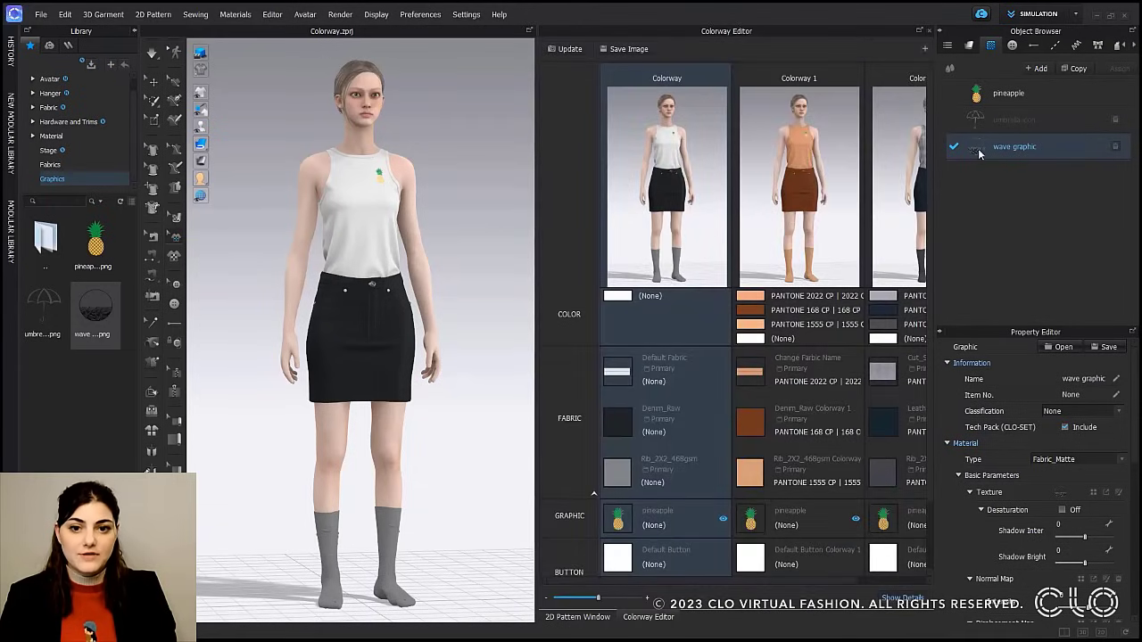
{"action": "left_click_drag", "start_coordinate": [689, 496], "coordinate": [616, 524]}
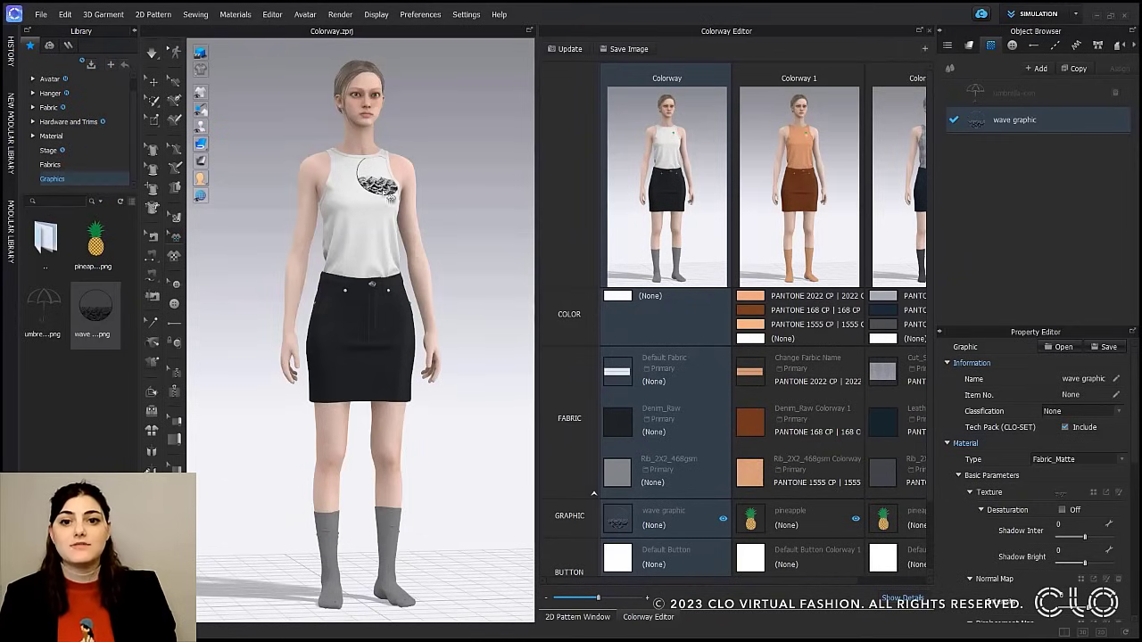
Shrink the wave graphic on the white tank top to a small chest emblem and adjust its position.
{"action": "left_click", "coordinate": [384, 185]}
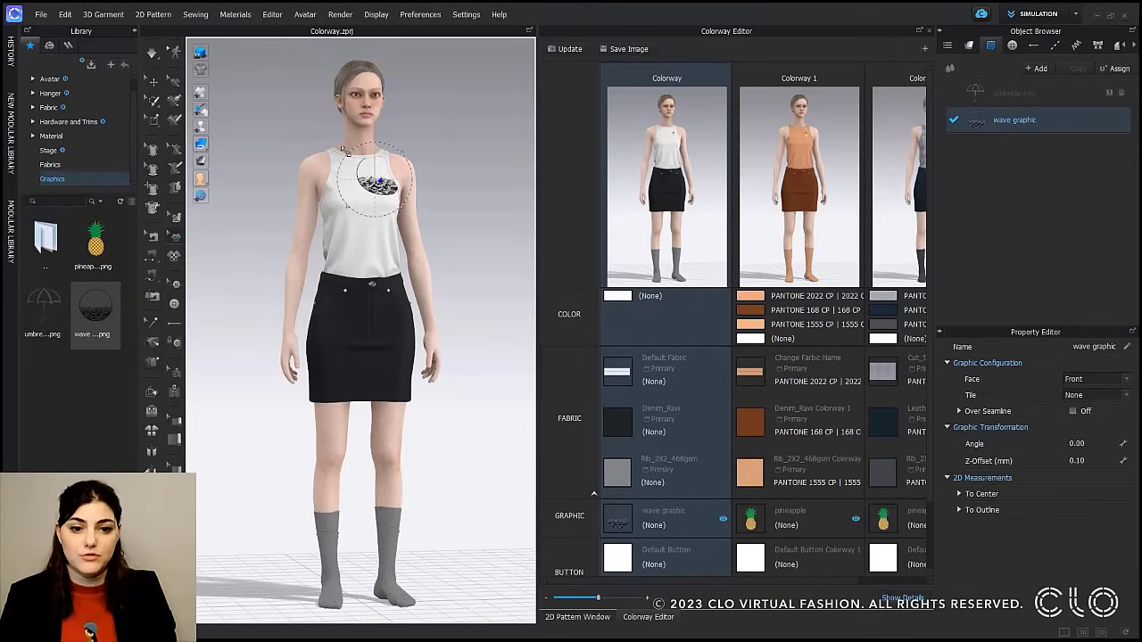
{"action": "left_click_drag", "start_coordinate": [349, 153], "coordinate": [378, 174]}
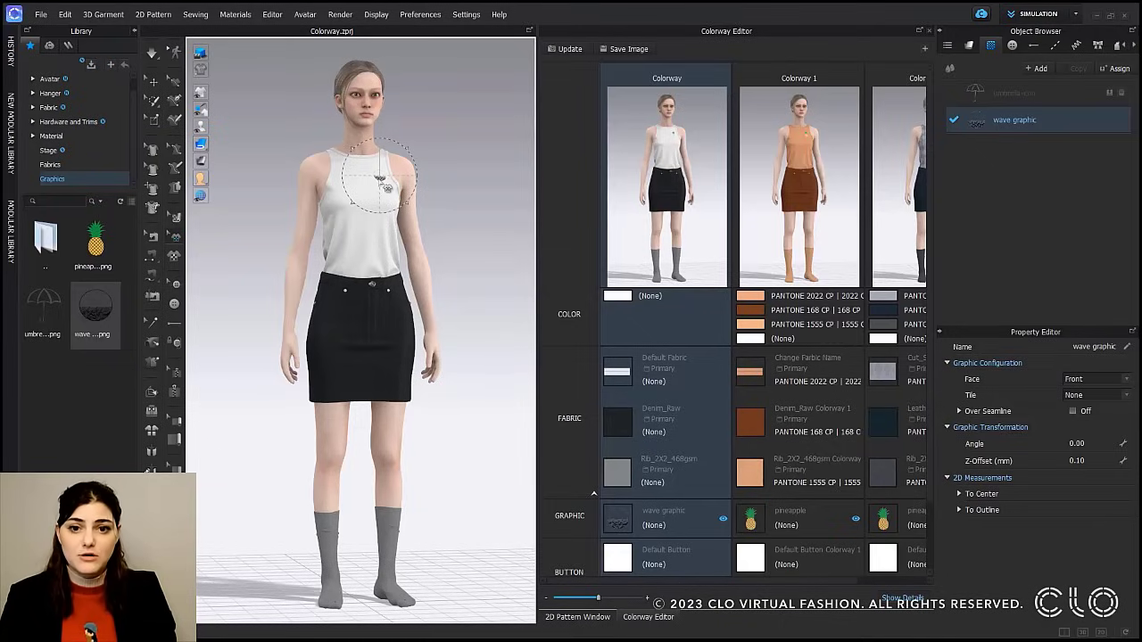
{"action": "left_click_drag", "start_coordinate": [379, 177], "coordinate": [382, 185]}
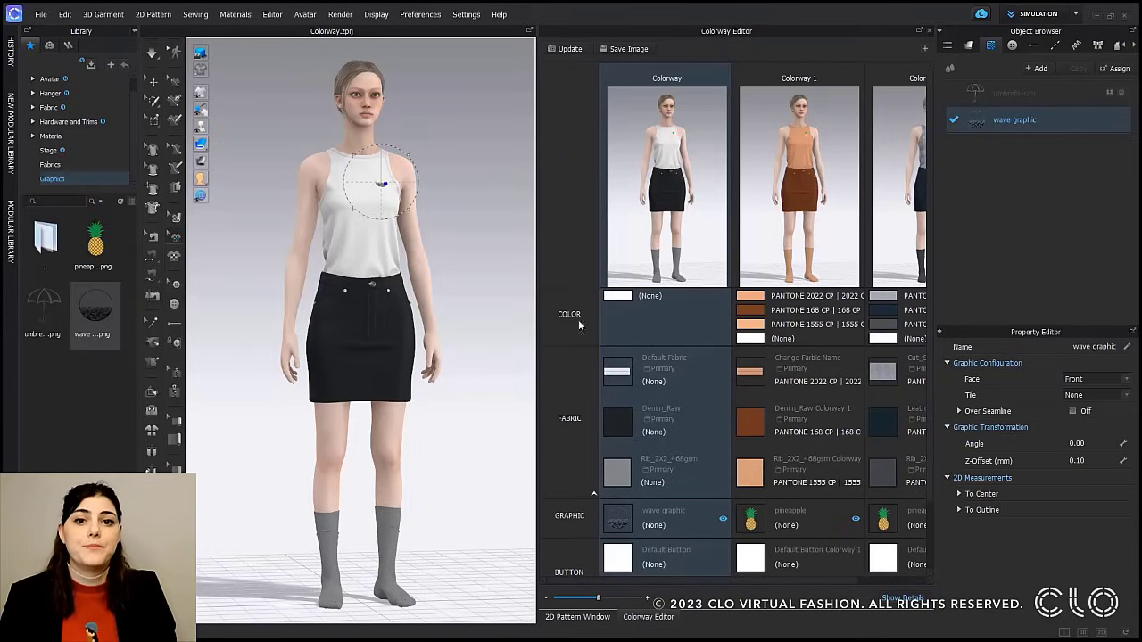
Activate Colorway 1 and enlarge the pineapple graphic on the orange tank top's chest.
{"action": "left_click", "coordinate": [801, 231]}
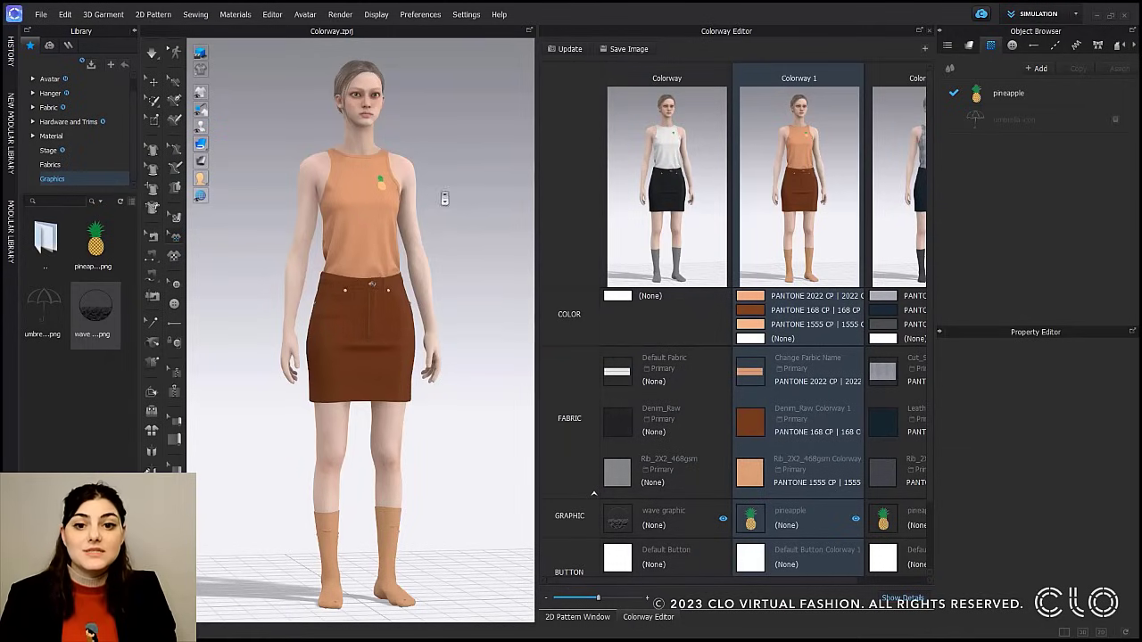
{"action": "scroll", "coordinate": [444, 198], "scroll_direction": "down", "scroll_amount": 3}
{"action": "middle_click_drag", "start_coordinate": [469, 187], "coordinate": [472, 412]}
{"action": "scroll", "coordinate": [480, 281], "scroll_direction": "down", "scroll_amount": 3}
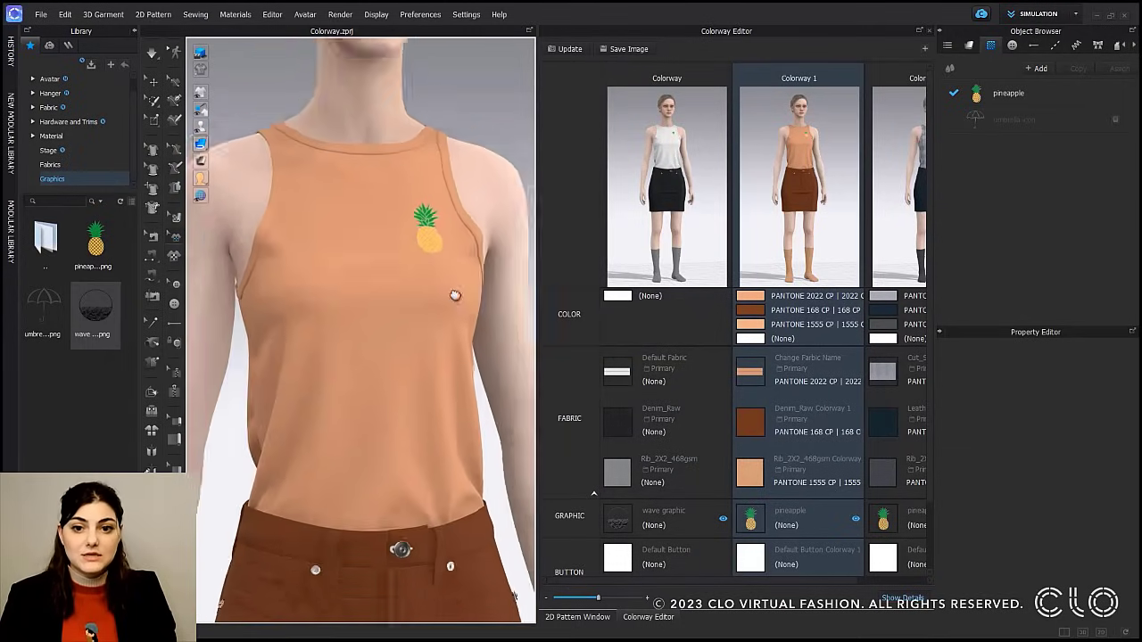
{"action": "middle_click_drag", "start_coordinate": [455, 296], "coordinate": [443, 319]}
{"action": "scroll", "coordinate": [443, 318], "scroll_direction": "down", "scroll_amount": 1}
{"action": "left_click", "coordinate": [403, 259]}
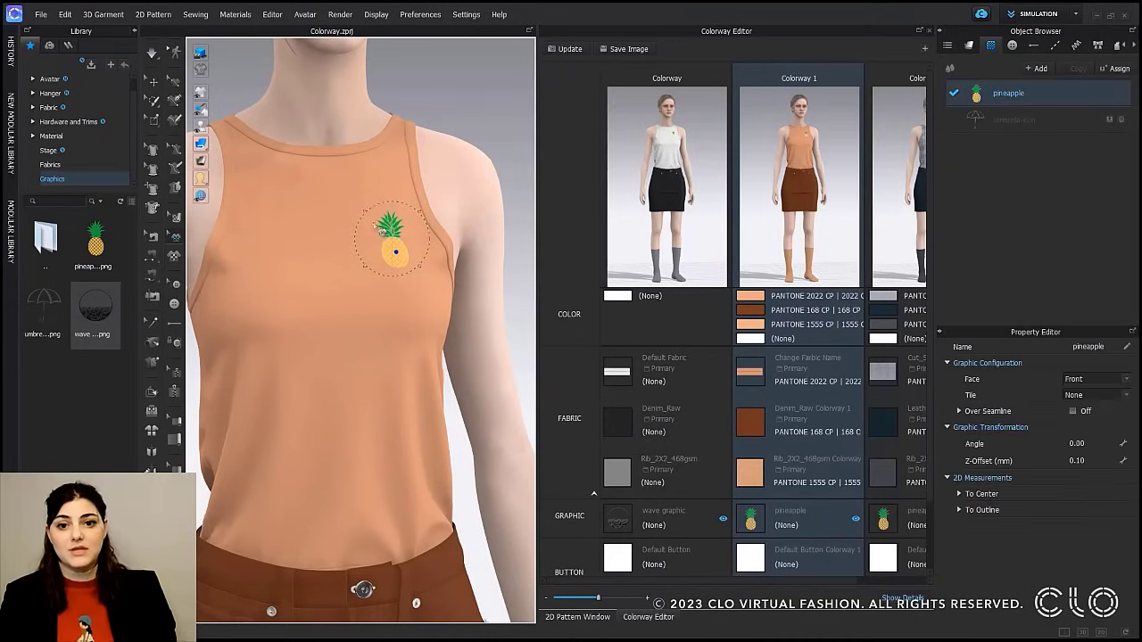
{"action": "left_click_drag", "start_coordinate": [366, 211], "coordinate": [350, 187]}
Update the colorway thumbnails and compare graphic size and placement across Colorway, Colorway 1 and Colorway Blue.
{"action": "left_click", "coordinate": [696, 196]}
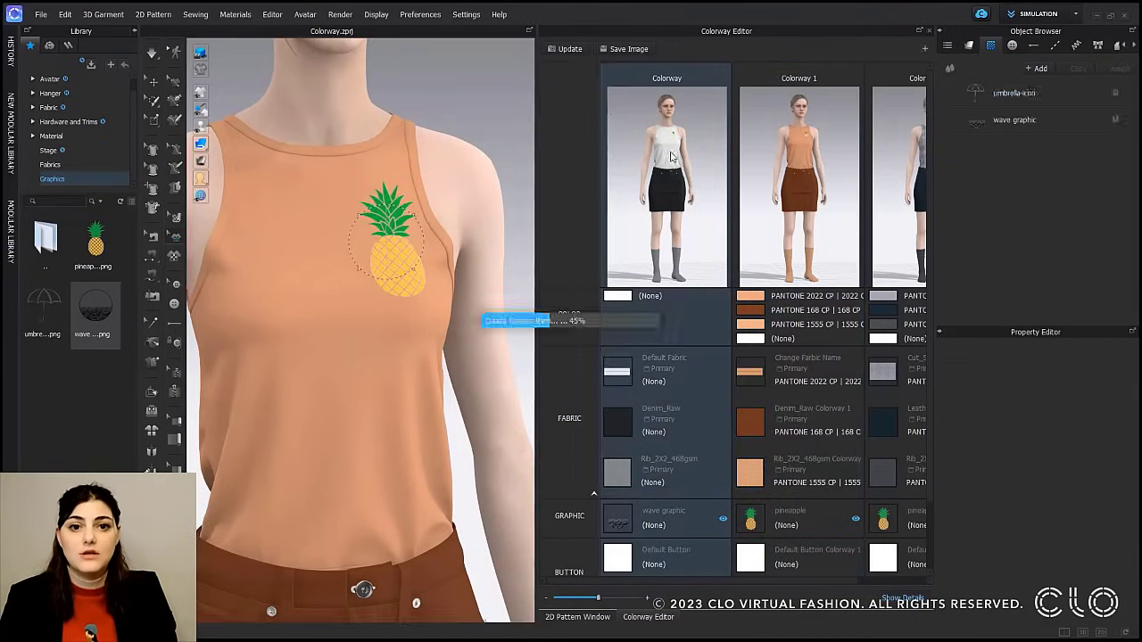
{"action": "left_click", "coordinate": [844, 151]}
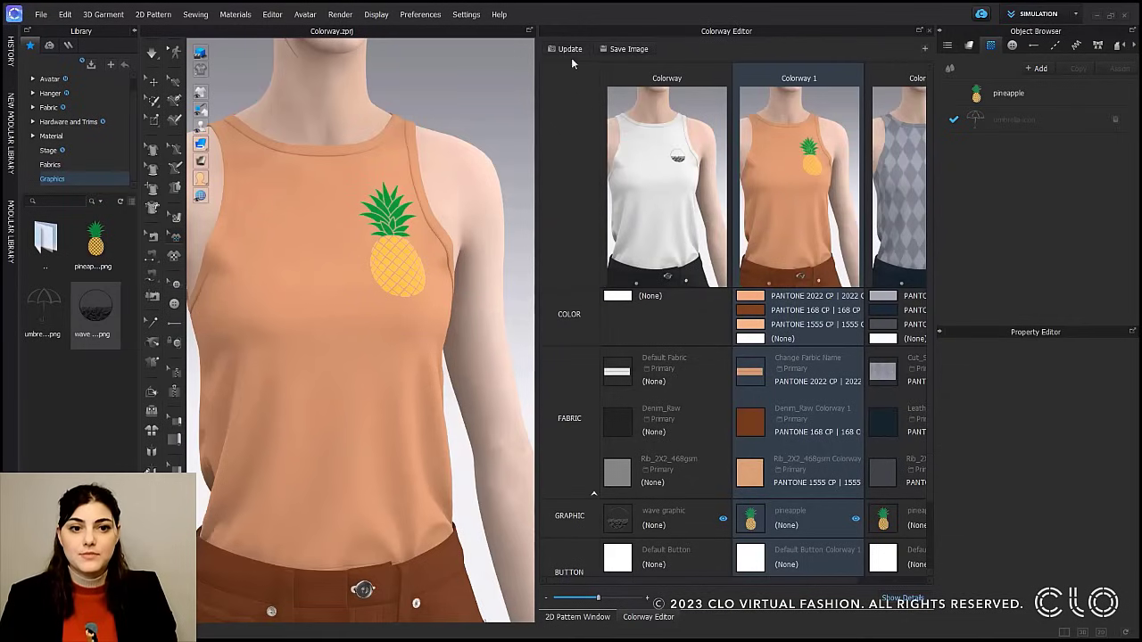
{"action": "left_click", "coordinate": [648, 194]}
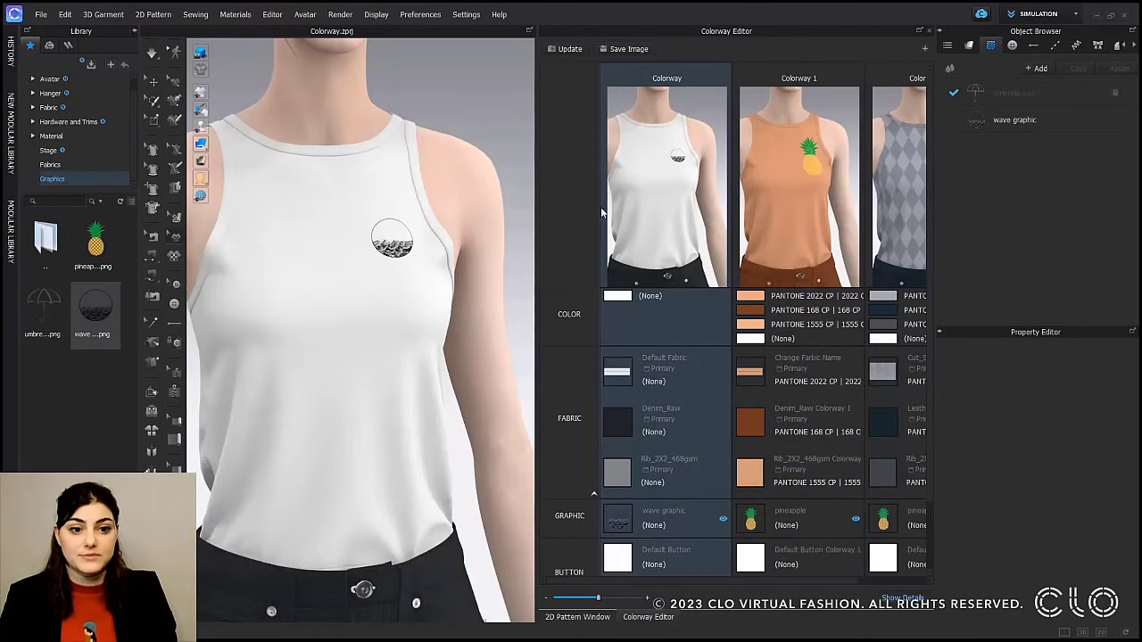
{"action": "left_click", "coordinate": [837, 250]}
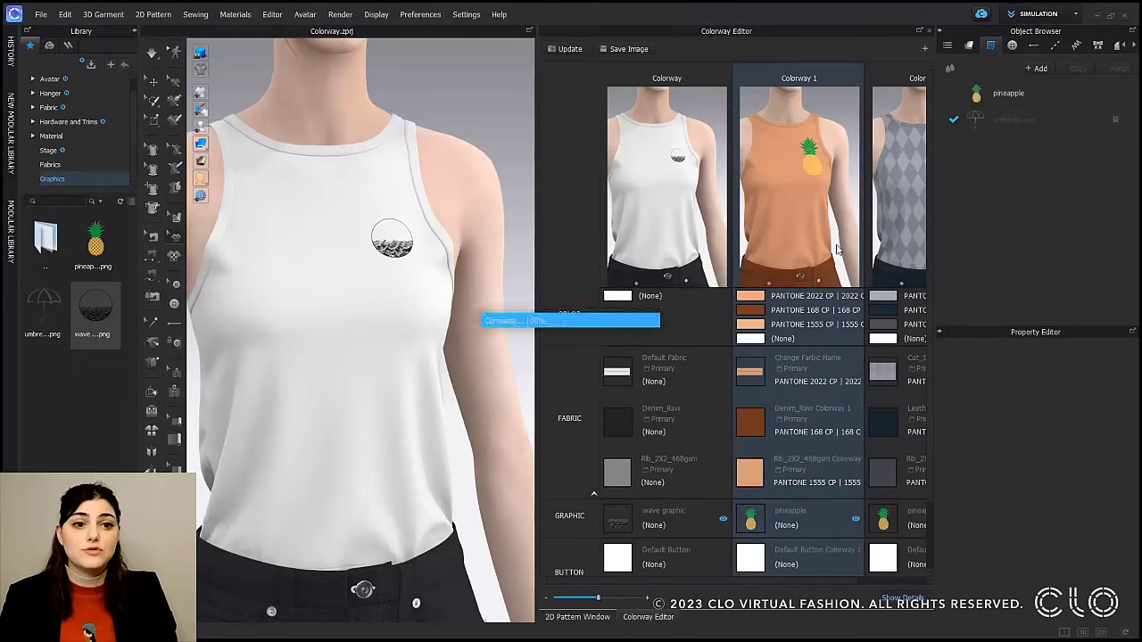
{"action": "left_click", "coordinate": [690, 225]}
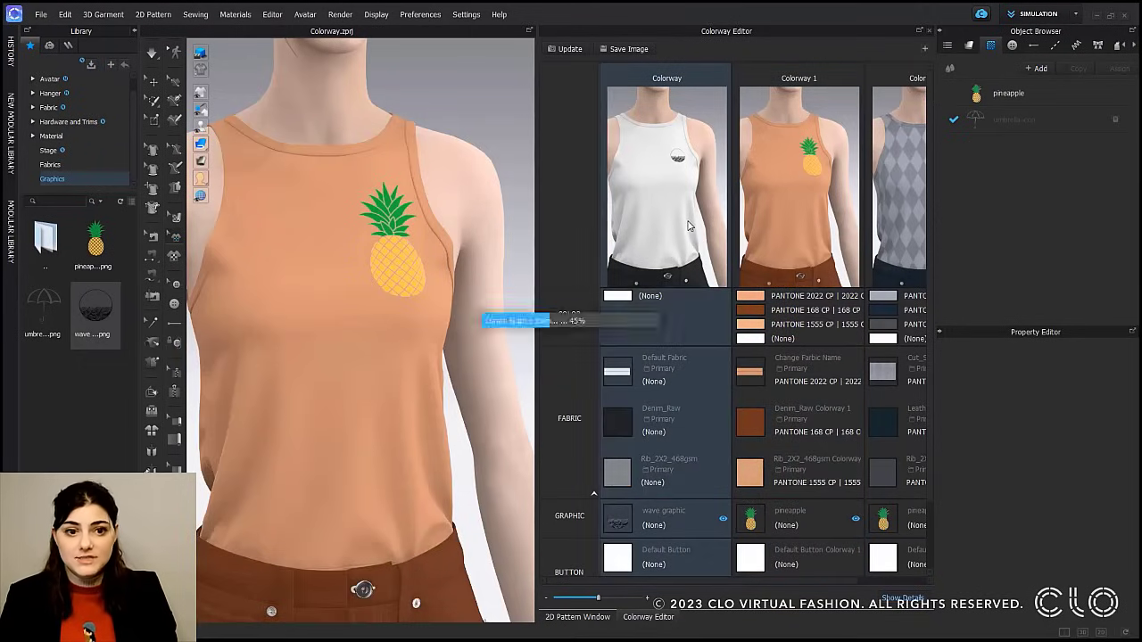
{"action": "left_click", "coordinate": [811, 214]}
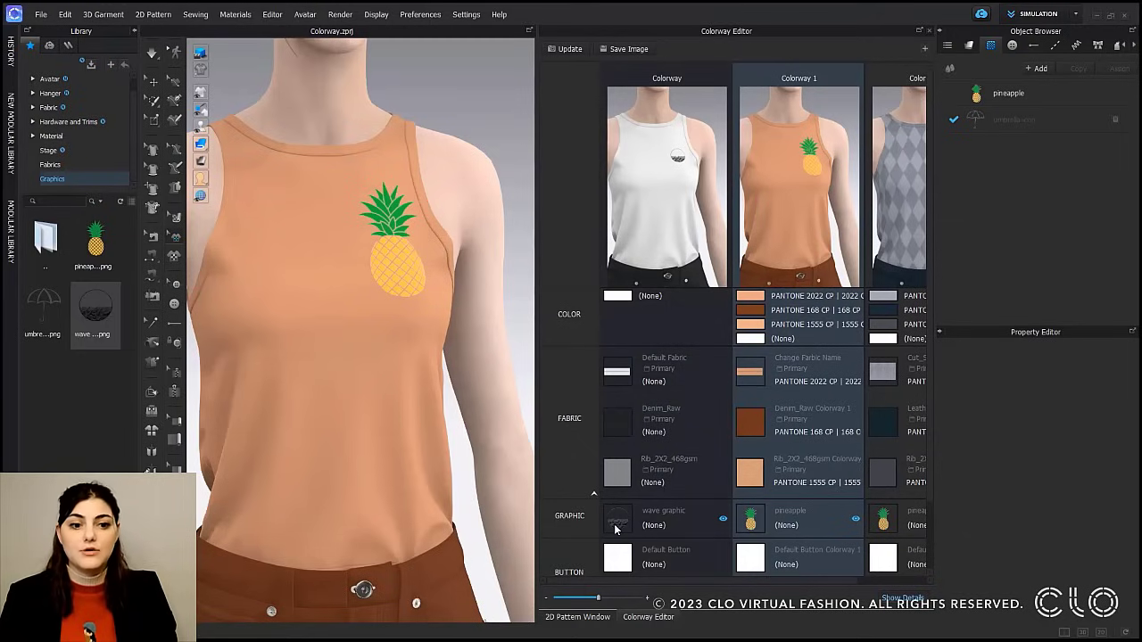
{"action": "left_click_drag", "start_coordinate": [721, 580], "coordinate": [893, 586]}
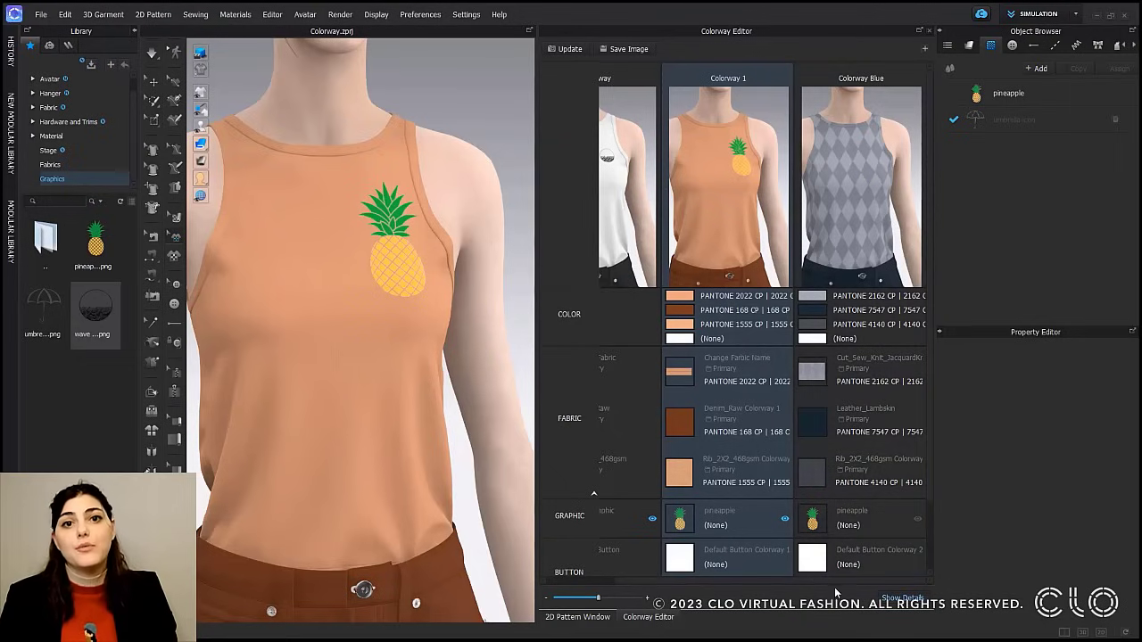
{"action": "mouse_move", "coordinate": [834, 579]}
{"action": "left_mouse_down"}
{"action": "mouse_move", "coordinate": [652, 584]}
{"action": "mouse_move", "coordinate": [840, 579]}
{"action": "left_mouse_up"}
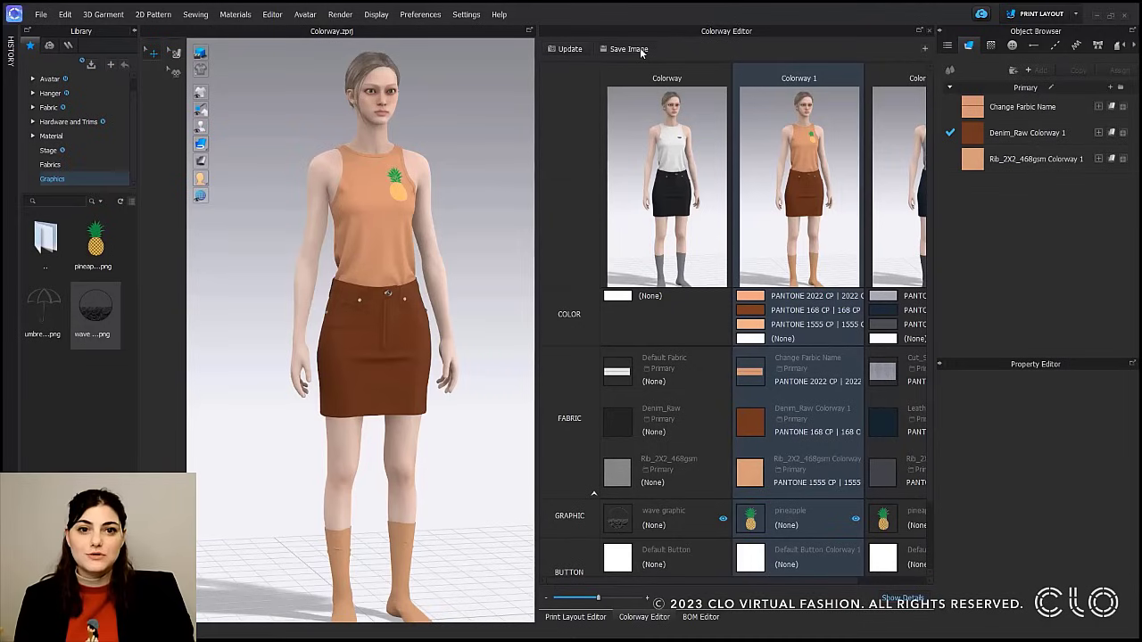
Save a 3D Window image of the colorways as the PNG file Colorway, leaving Colorway 1 out of the linesheet.
{"action": "left_click", "coordinate": [629, 49]}
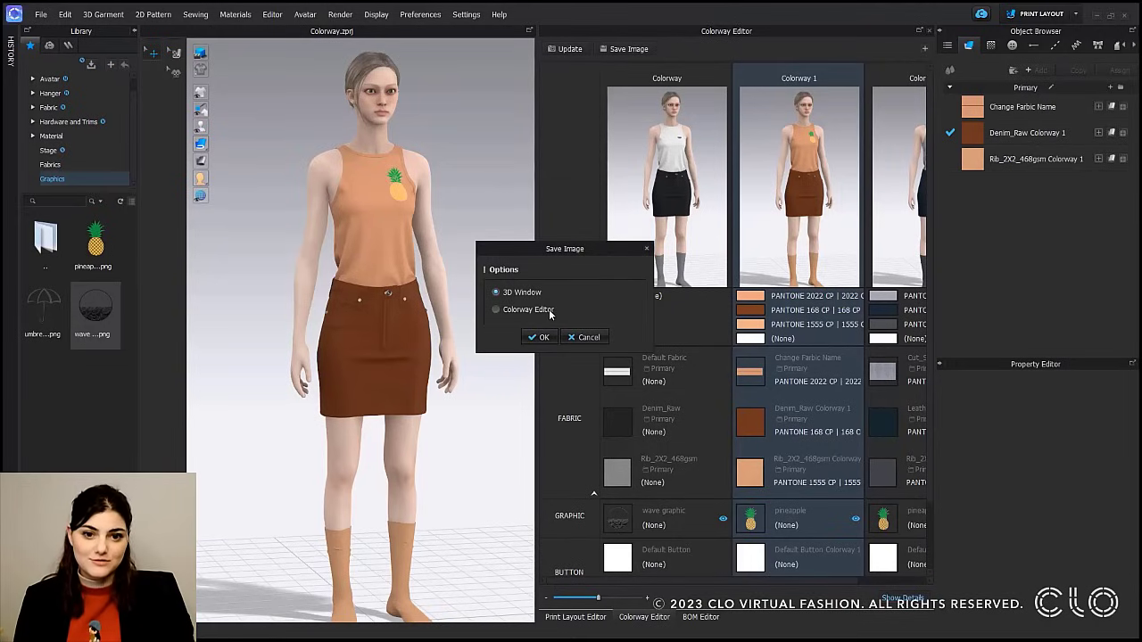
{"action": "left_click", "coordinate": [542, 337]}
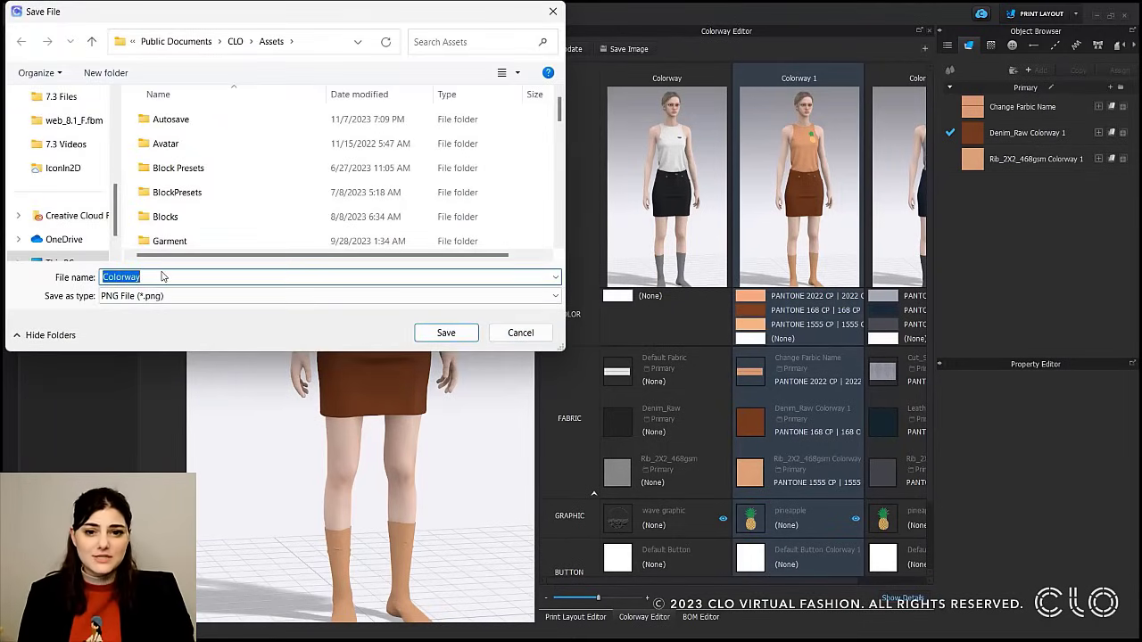
{"action": "left_click", "coordinate": [444, 332]}
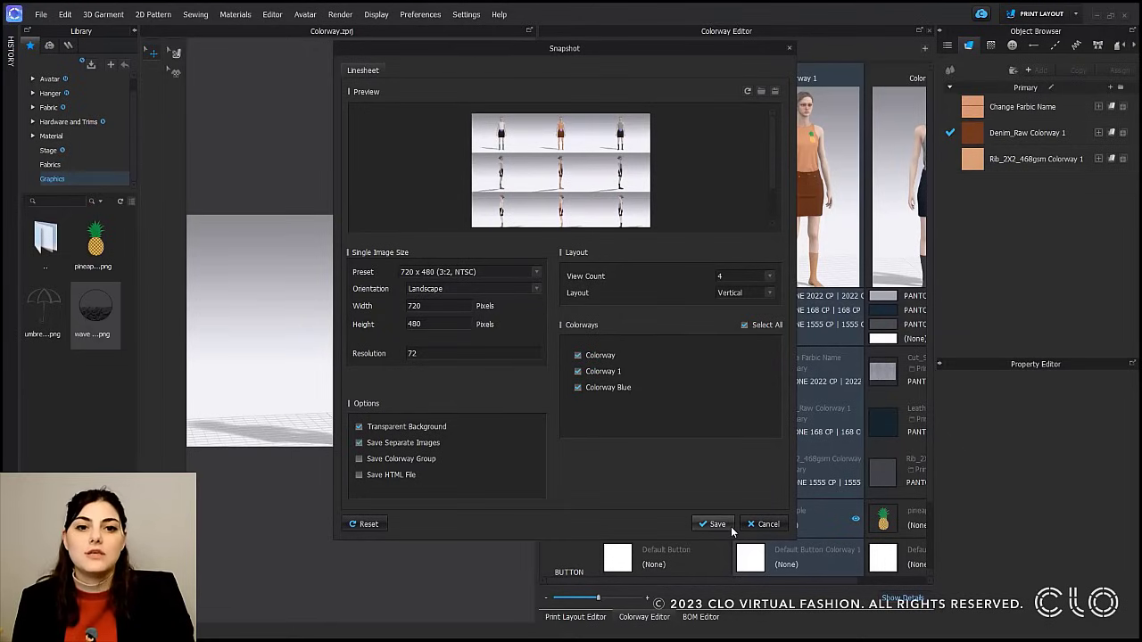
{"action": "left_click", "coordinate": [596, 372]}
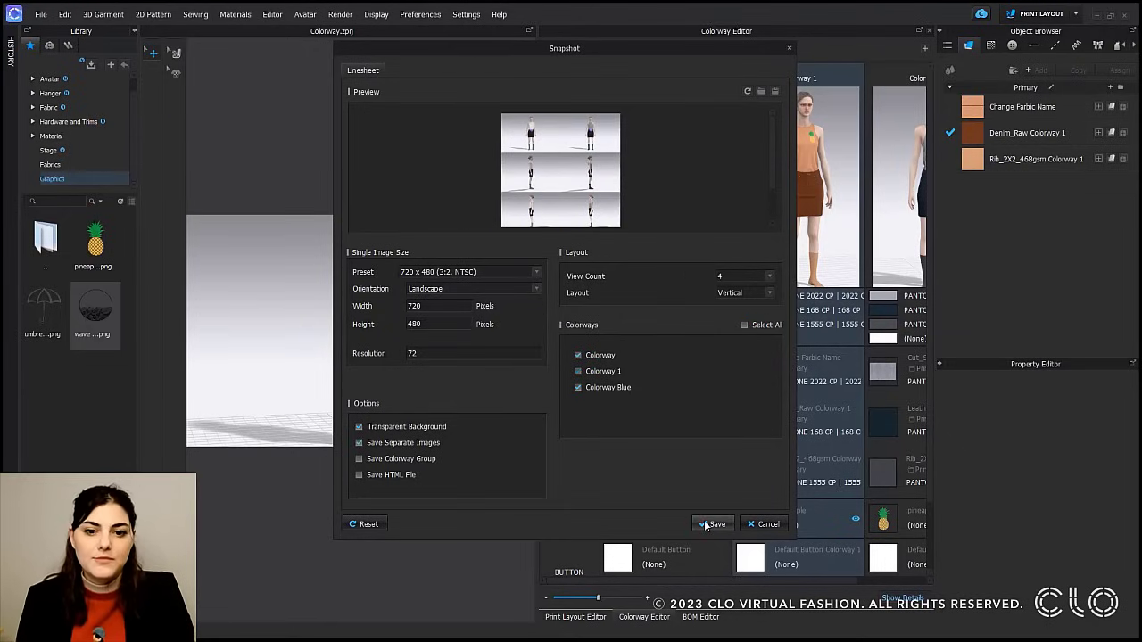
{"action": "left_click", "coordinate": [707, 525]}
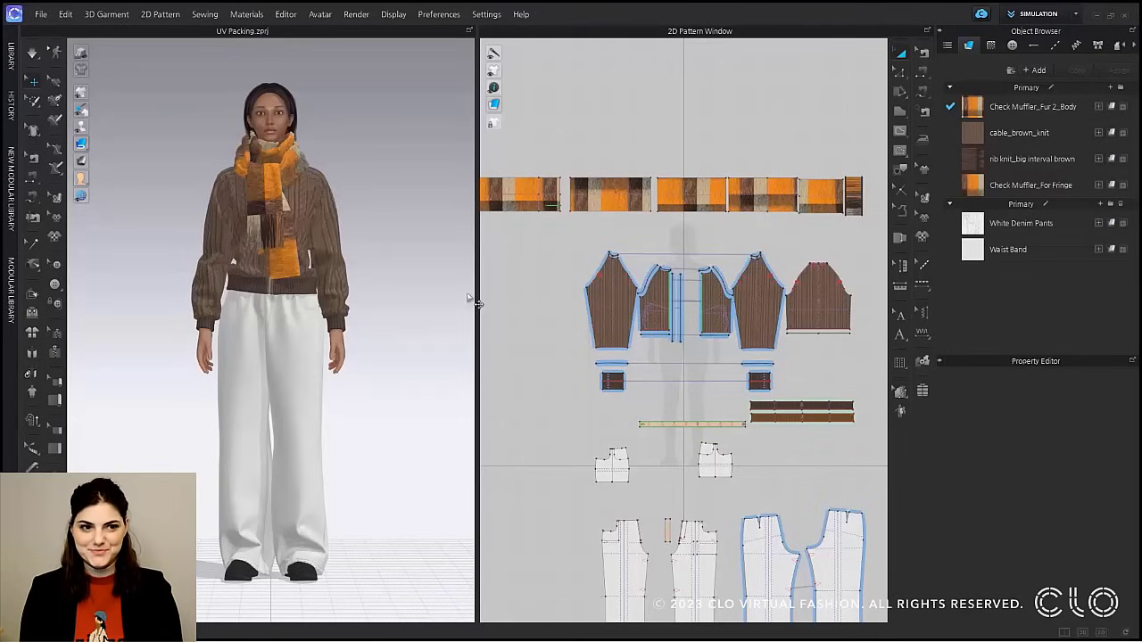
Switch the UV Packing project to UV Editor mode and arrange all pattern pieces with Auto UV Packing.
{"action": "left_click", "coordinate": [1033, 14]}
{"action": "left_click", "coordinate": [1035, 144]}
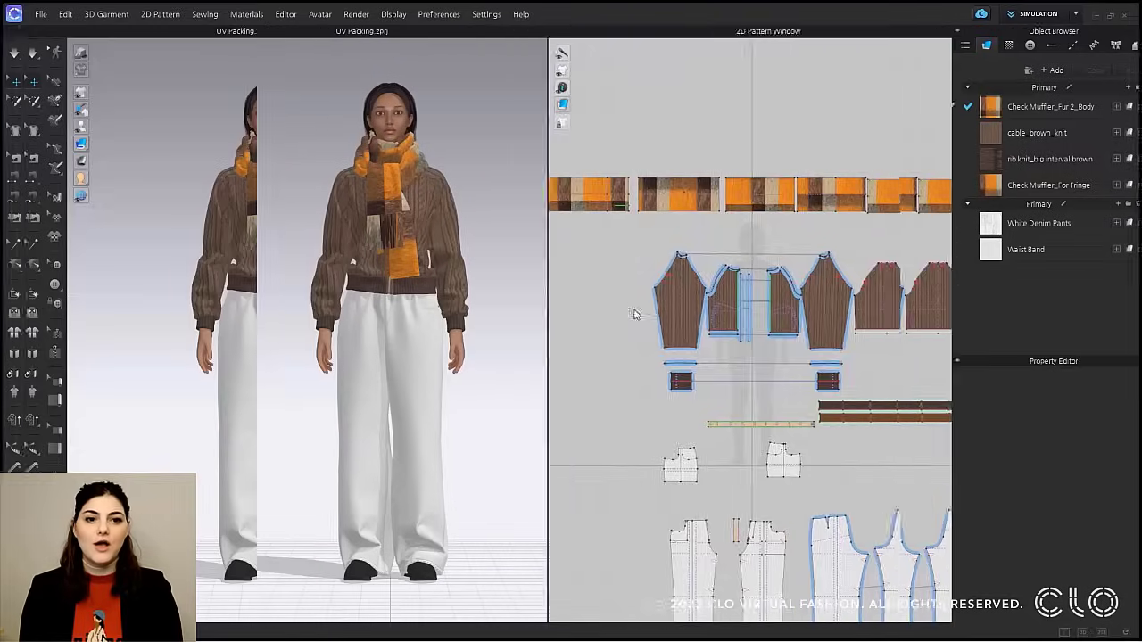
{"action": "scroll", "coordinate": [634, 309], "scroll_direction": "up", "scroll_amount": 3}
{"action": "scroll", "coordinate": [640, 321], "scroll_direction": "down", "scroll_amount": 6}
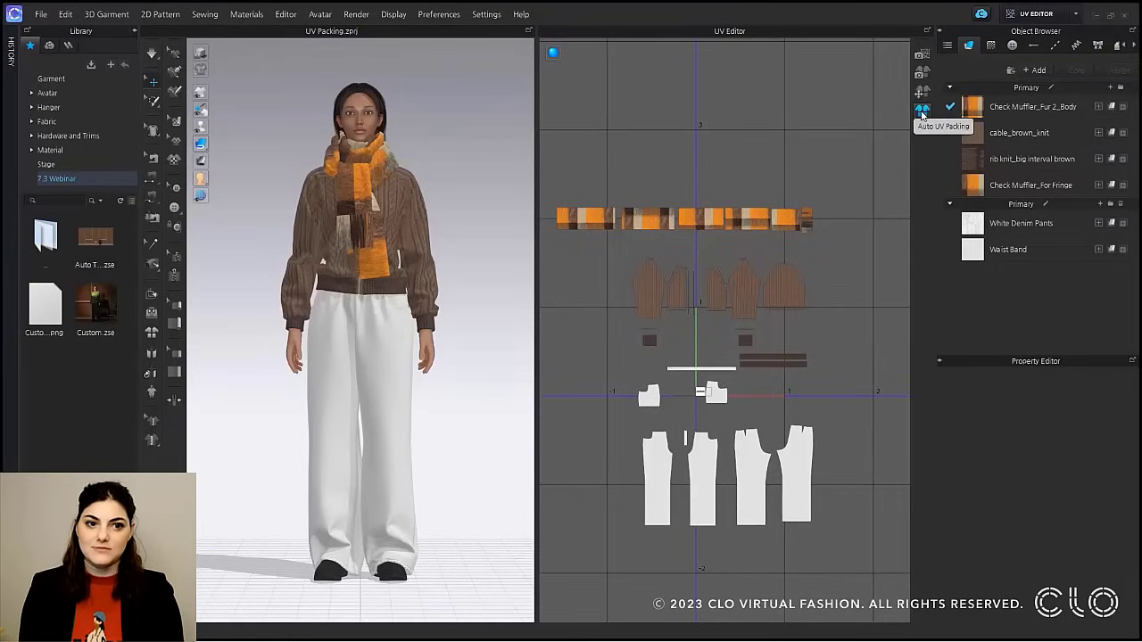
{"action": "left_click", "coordinate": [923, 112]}
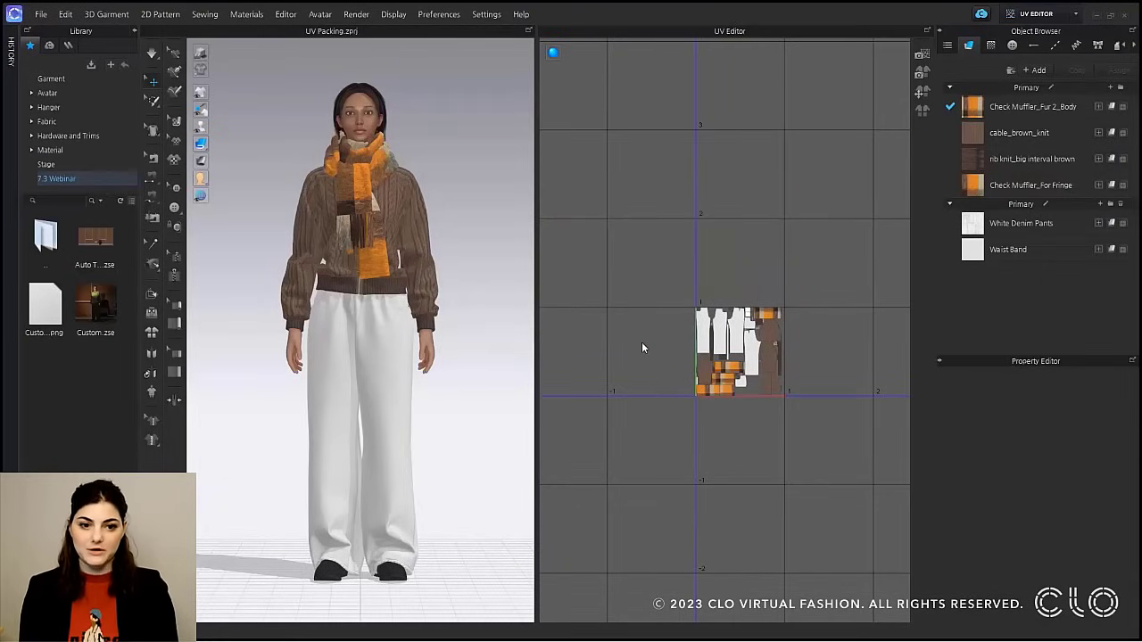
{"action": "scroll", "coordinate": [642, 347], "scroll_direction": "up", "scroll_amount": 3}
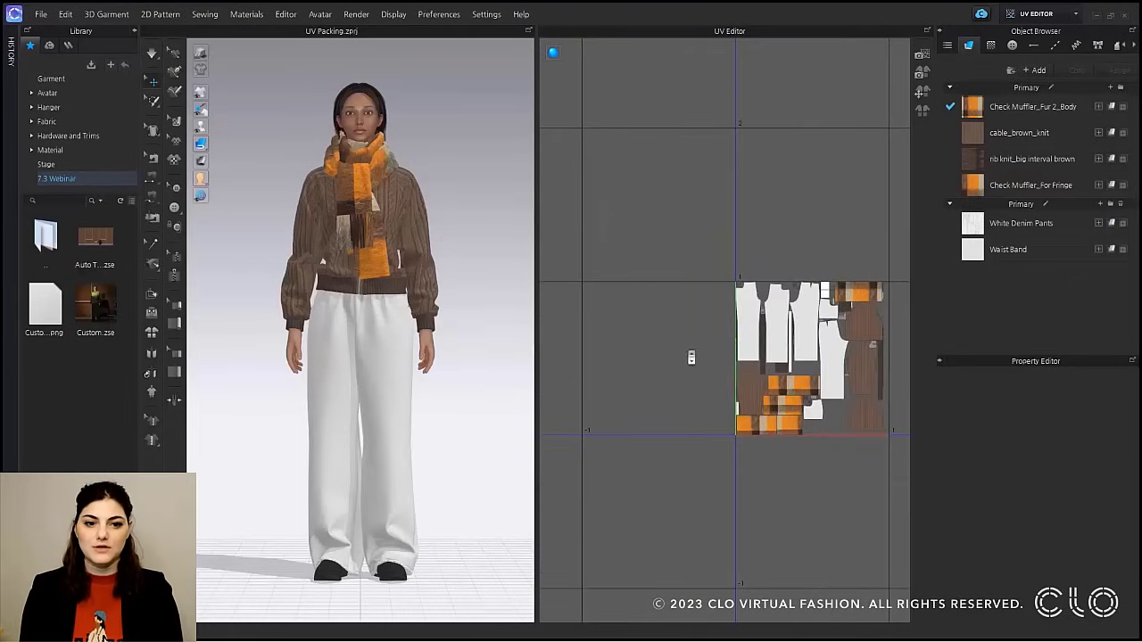
{"action": "middle_click_drag", "start_coordinate": [821, 369], "coordinate": [722, 374]}
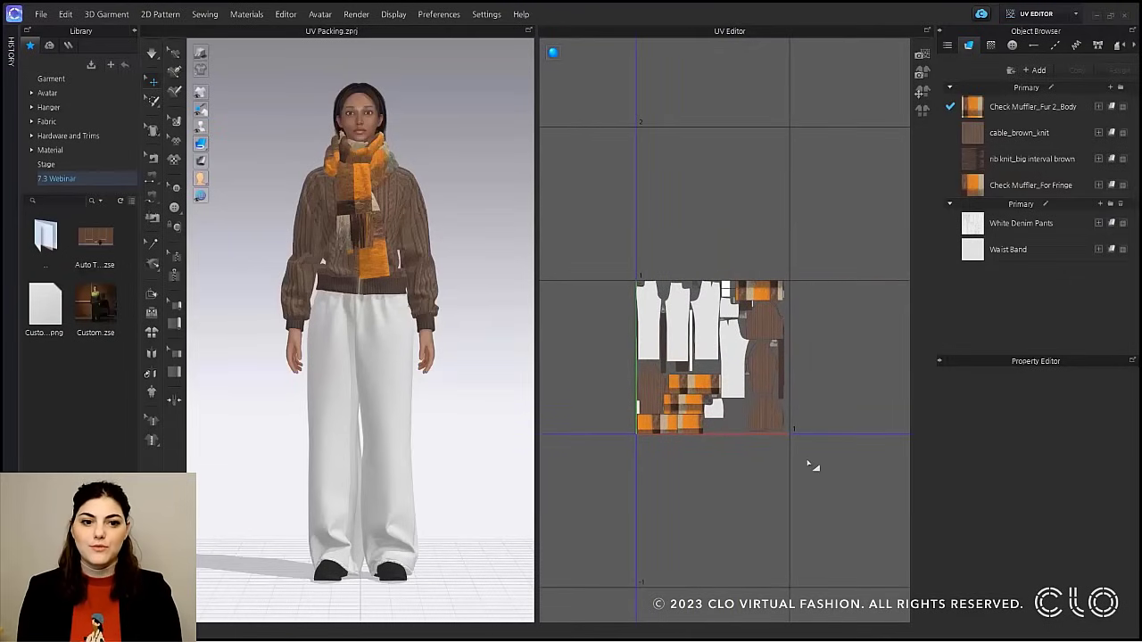